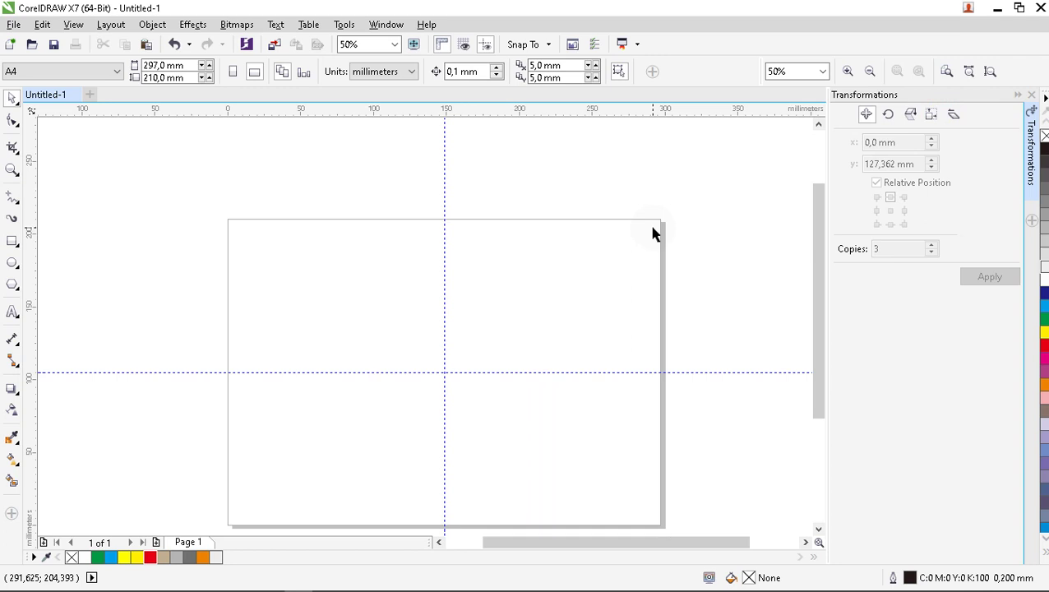
Paste the CARA PRAKTIS title graphic onto the page, then delete it.
left_click_drag(818, 260, 813, 287)
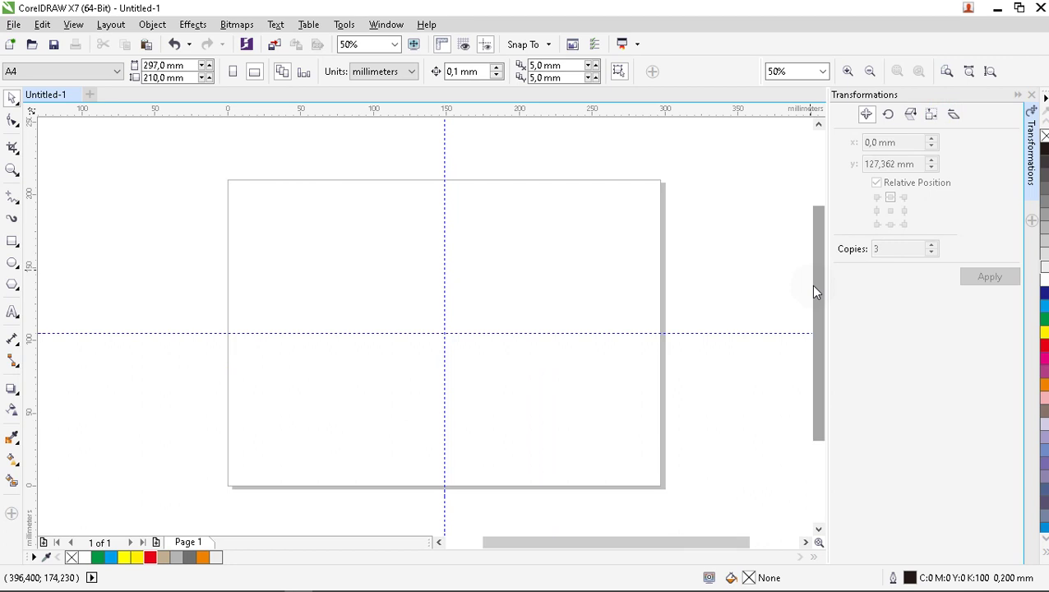
key("ctrl+v")
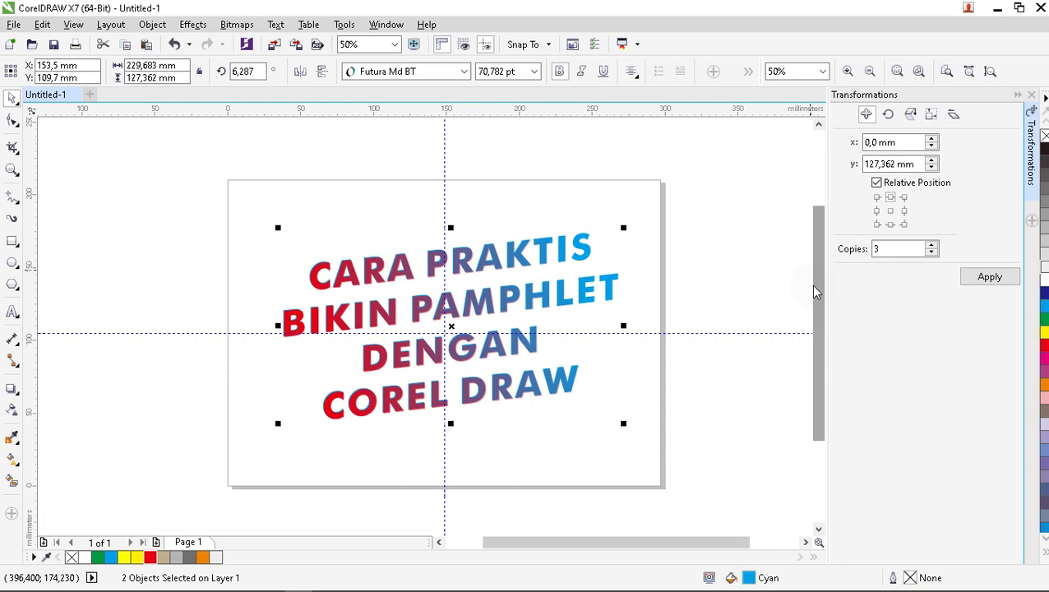
key("Delete")
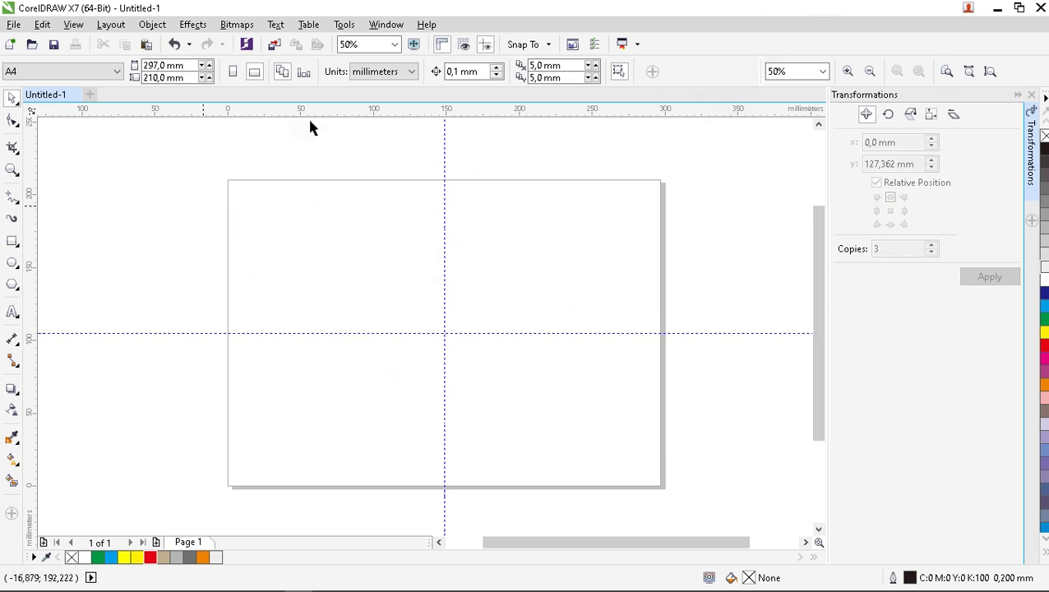
Drag the TUTOR PAMPHLET image from the KONTEN CDR folder onto the CorelDRAW page.
mouse_move(160, 583)
left_click(168, 553)
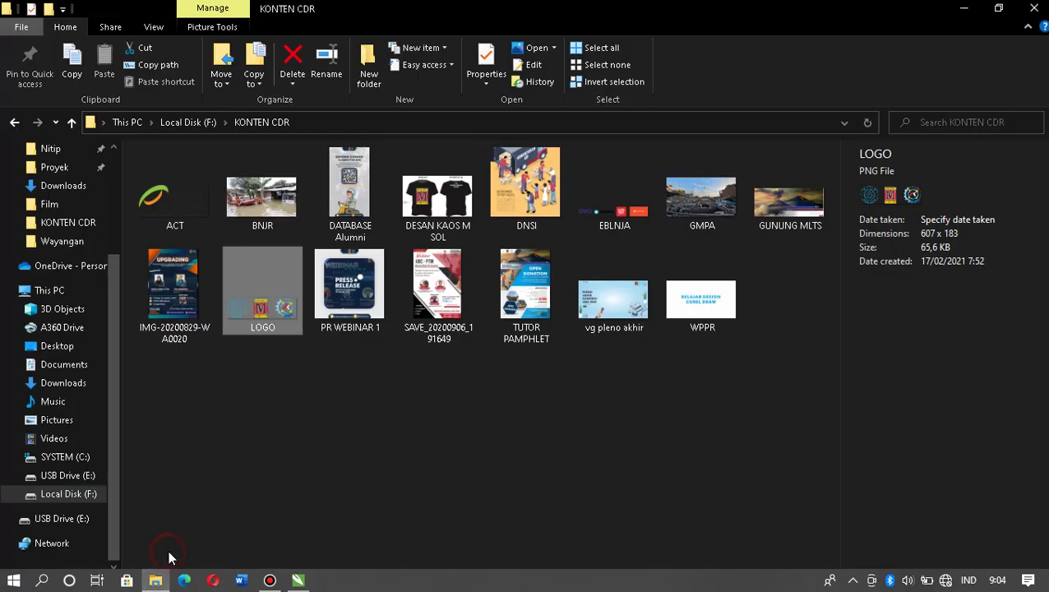
left_click(335, 427)
left_click(507, 288)
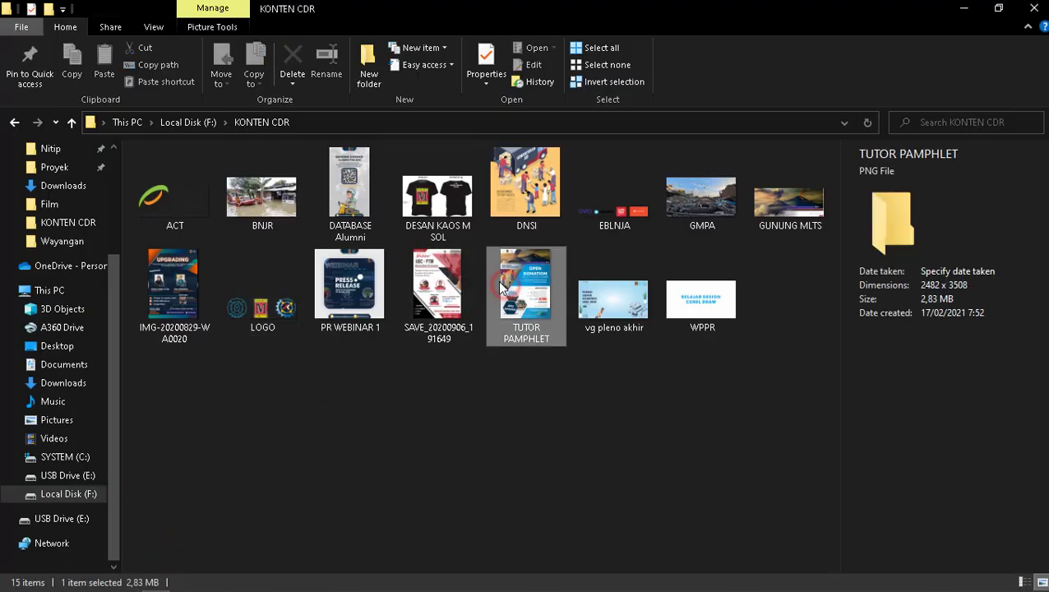
left_click_drag(539, 281, 322, 389)
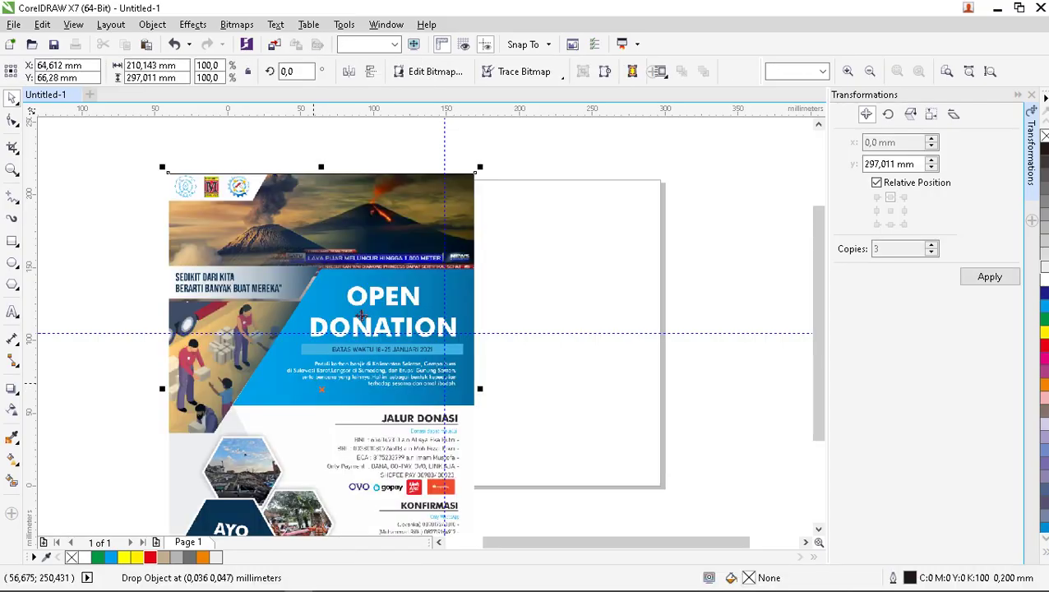
Turn the page to portrait A4 and move the poster image to the left of the page.
left_click(504, 218)
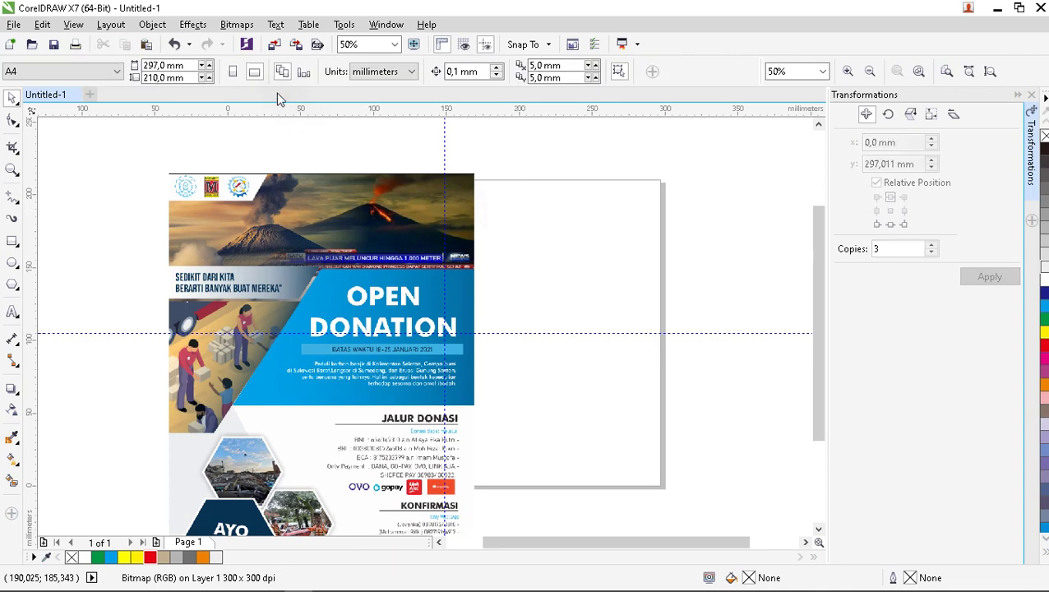
left_click(235, 72)
scroll(300, 244, "down", 2)
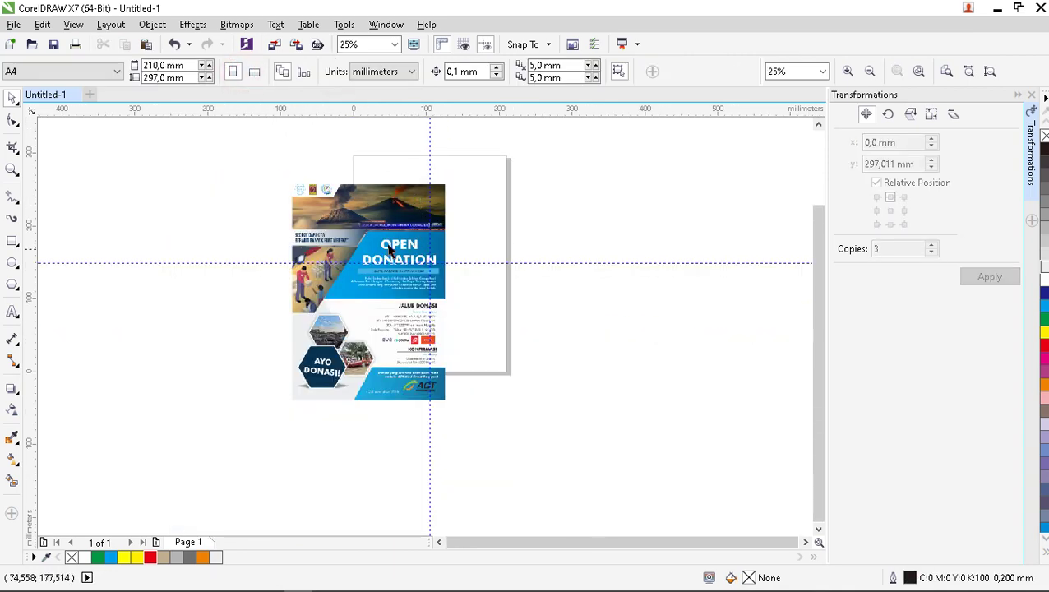
left_click_drag(386, 242, 278, 206)
Look over the page layout and reselect the poster image.
scroll(343, 160, "up", 2)
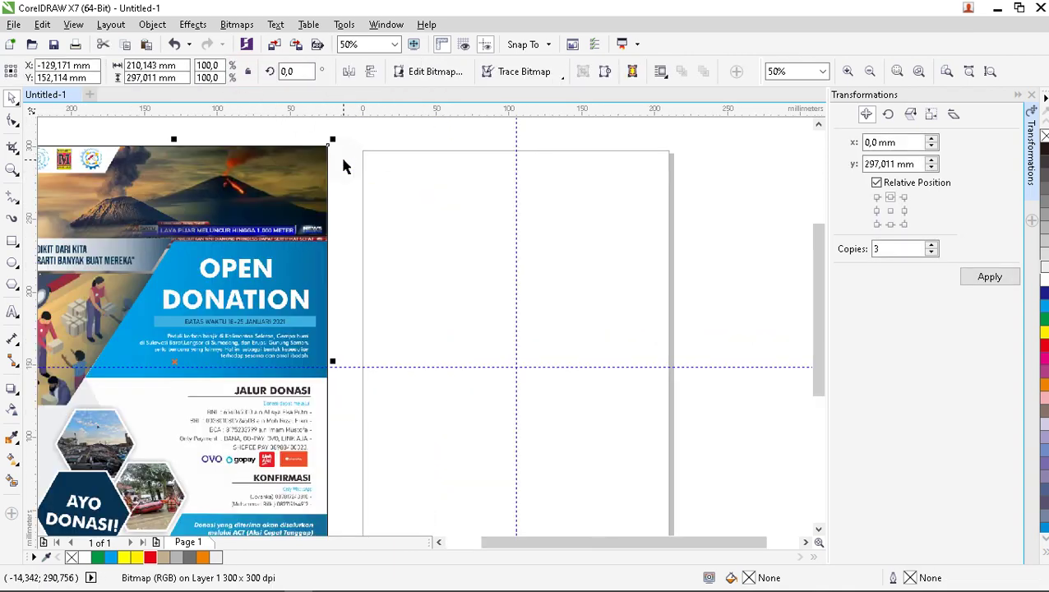
scroll(344, 186, "down", 2)
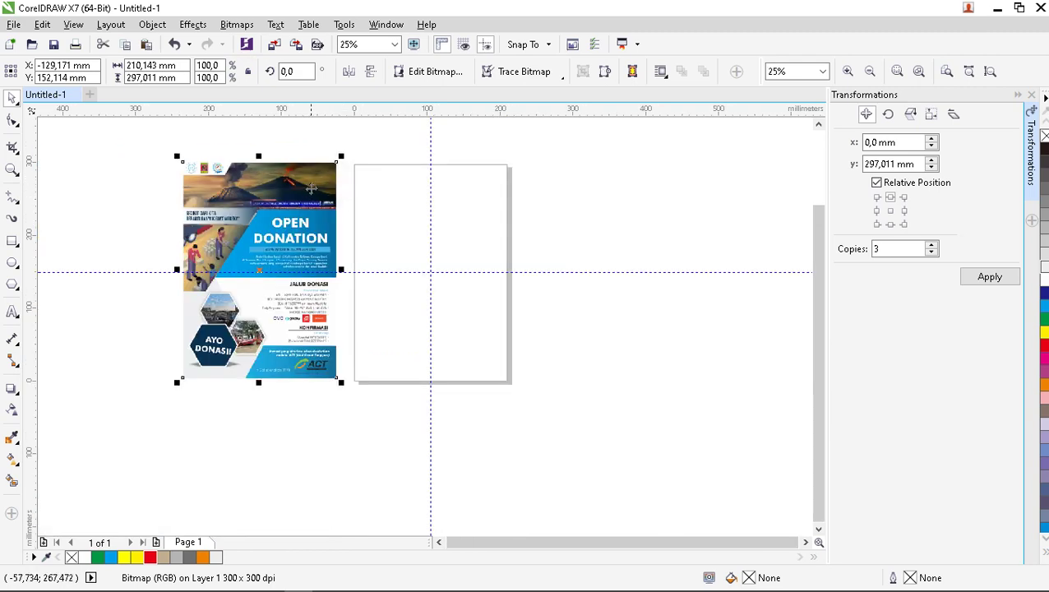
scroll(325, 182, "up", 2)
scroll(346, 160, "down", 2)
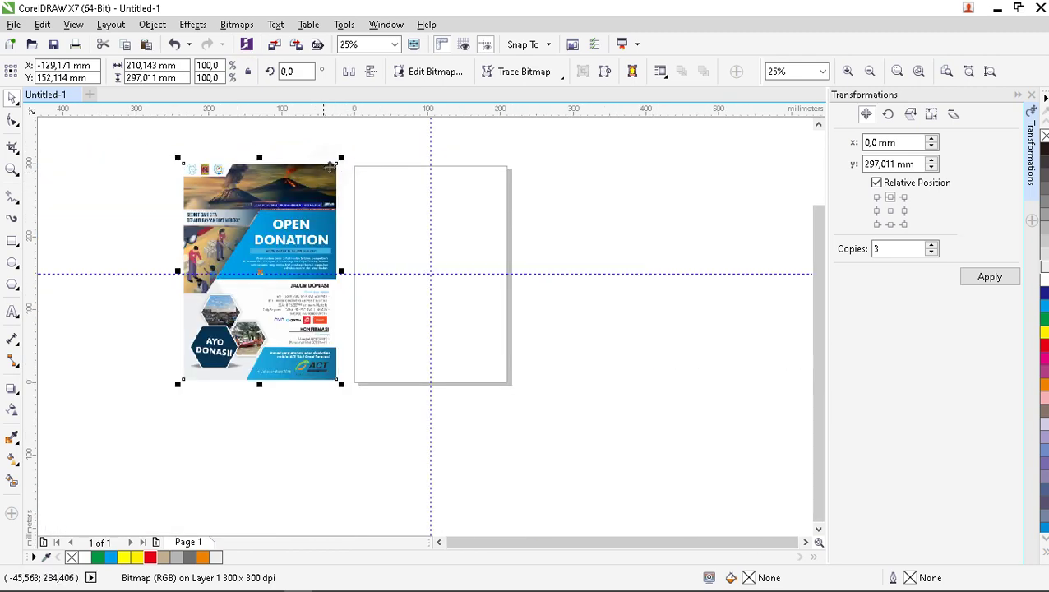
scroll(346, 164, "up", 2)
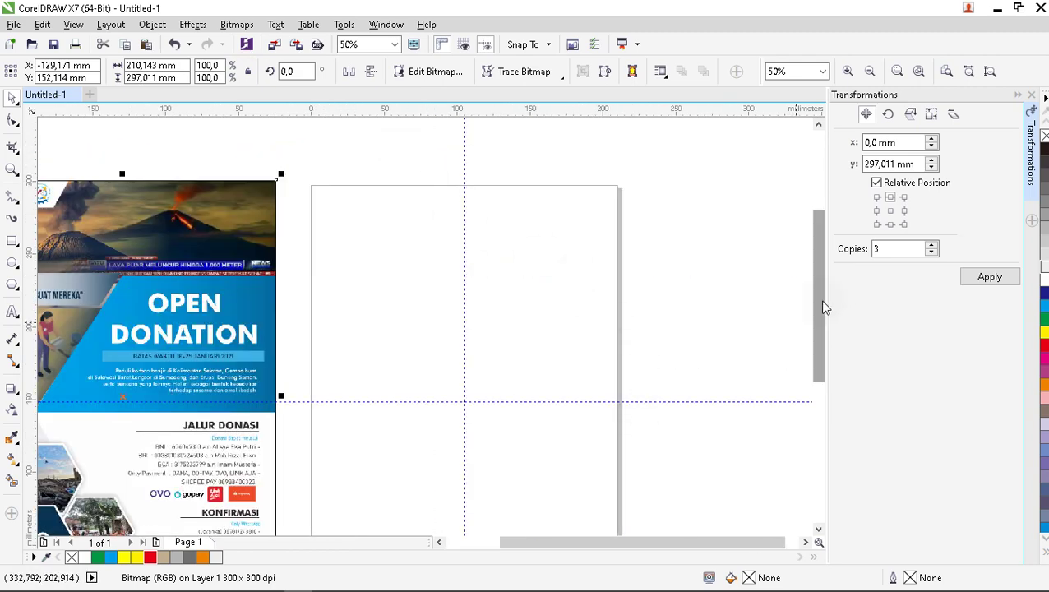
left_click_drag(820, 288, 820, 318)
scroll(651, 417, "down", 2)
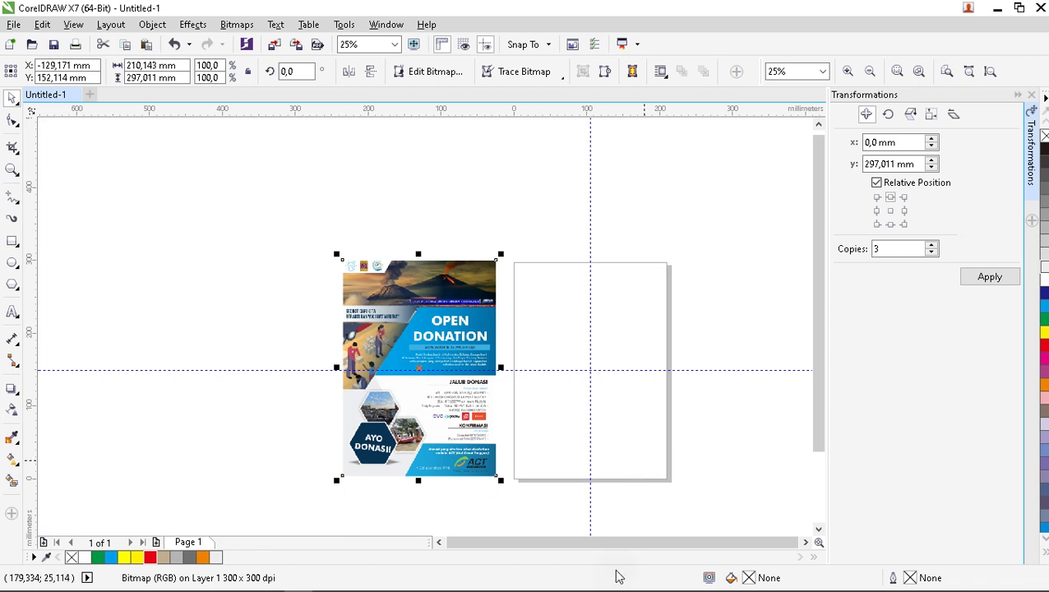
left_click(541, 212)
scroll(539, 262, "up", 1)
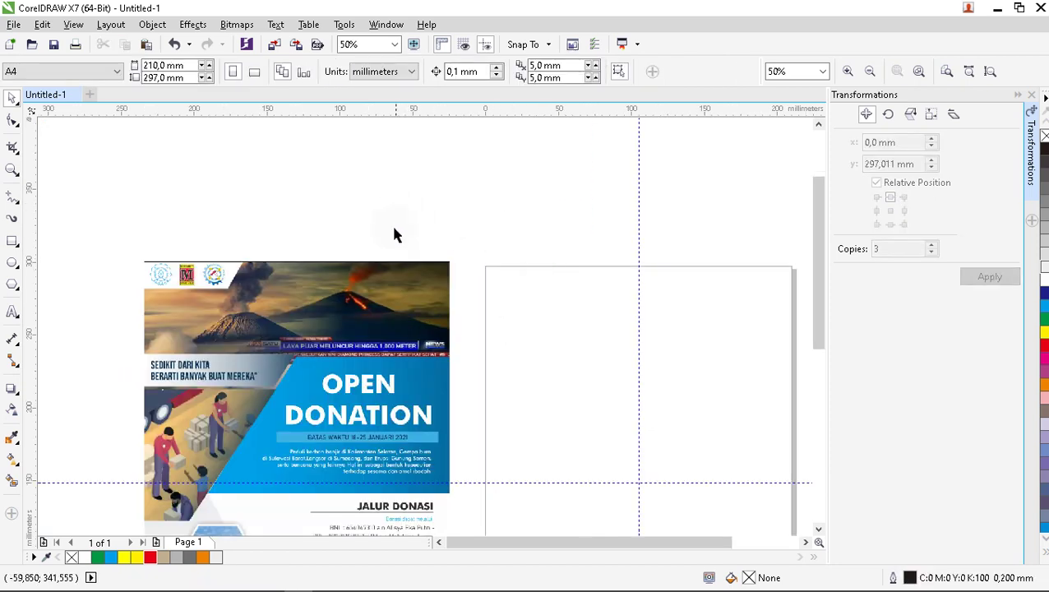
scroll(393, 229, "down", 1)
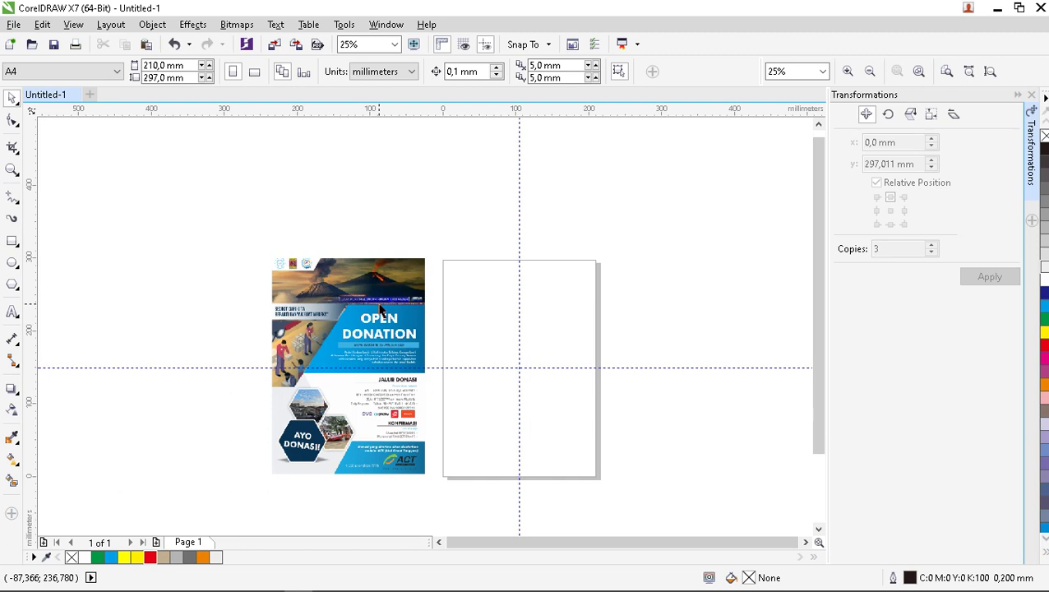
left_click(383, 354)
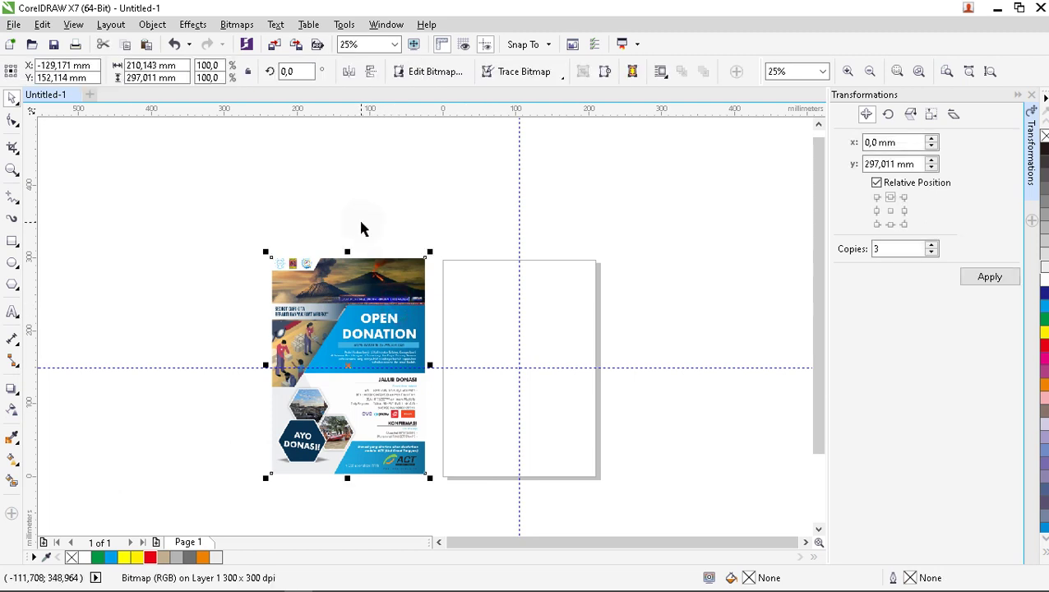
Centre the poster image on the page with P and deselect it.
key("p")
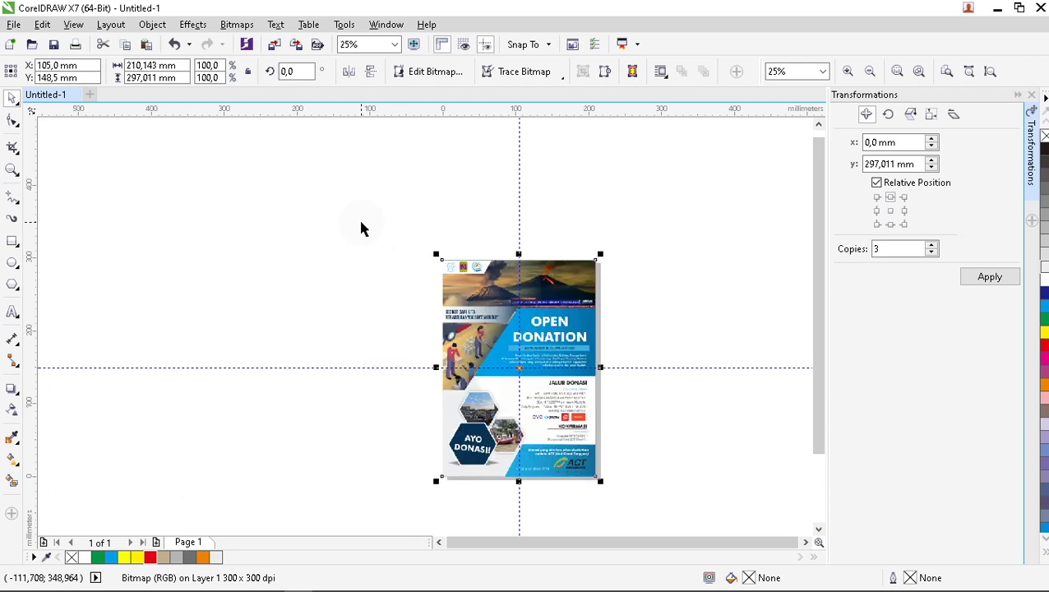
left_click(604, 230)
scroll(585, 329, "up", 1)
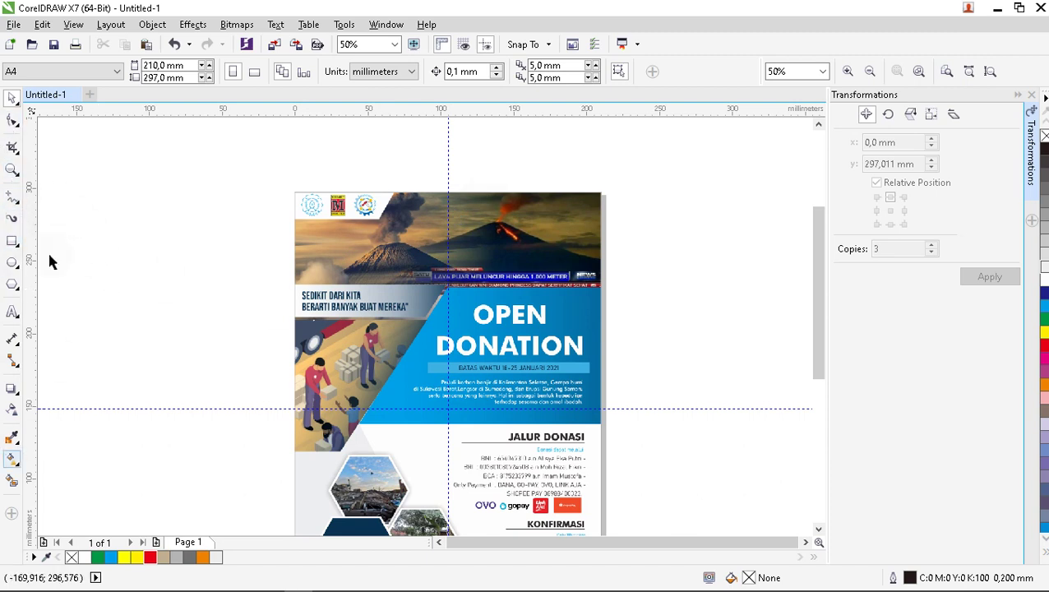
left_click_drag(60, 140, 111, 375)
scroll(440, 342, "down", 2)
scroll(458, 291, "up", 2)
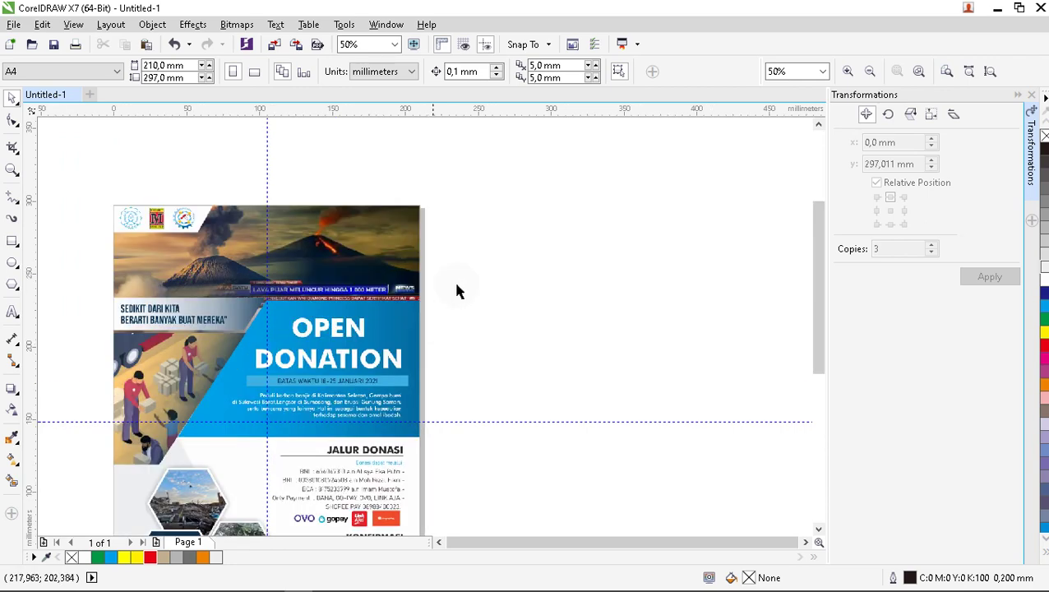
scroll(458, 291, "down", 2)
scroll(431, 284, "up", 2)
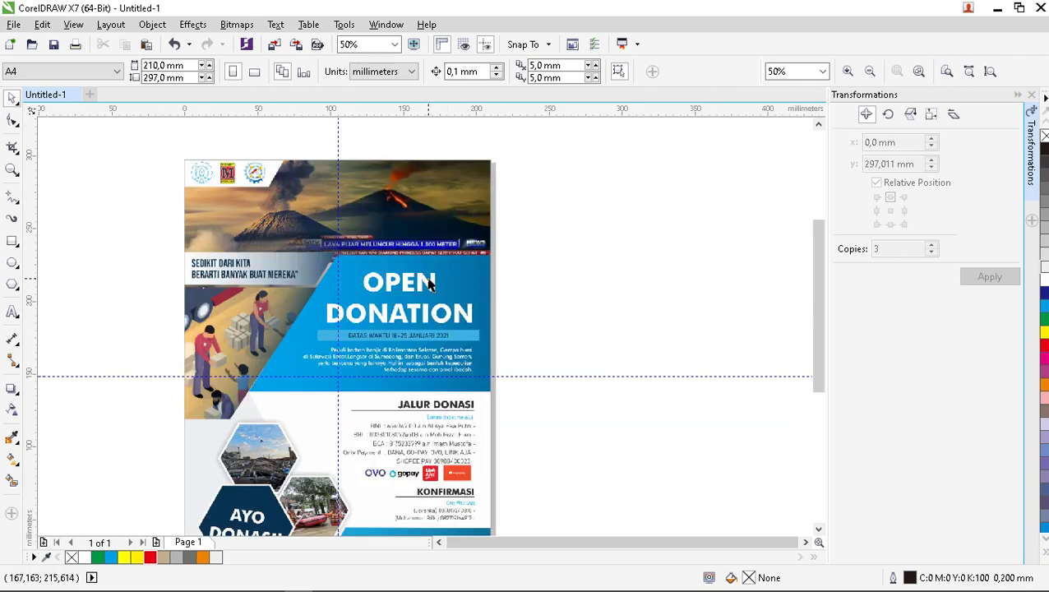
Choose the Rectangle tool.
left_click(12, 241)
scroll(337, 164, "down", 2)
scroll(304, 173, "up", 2)
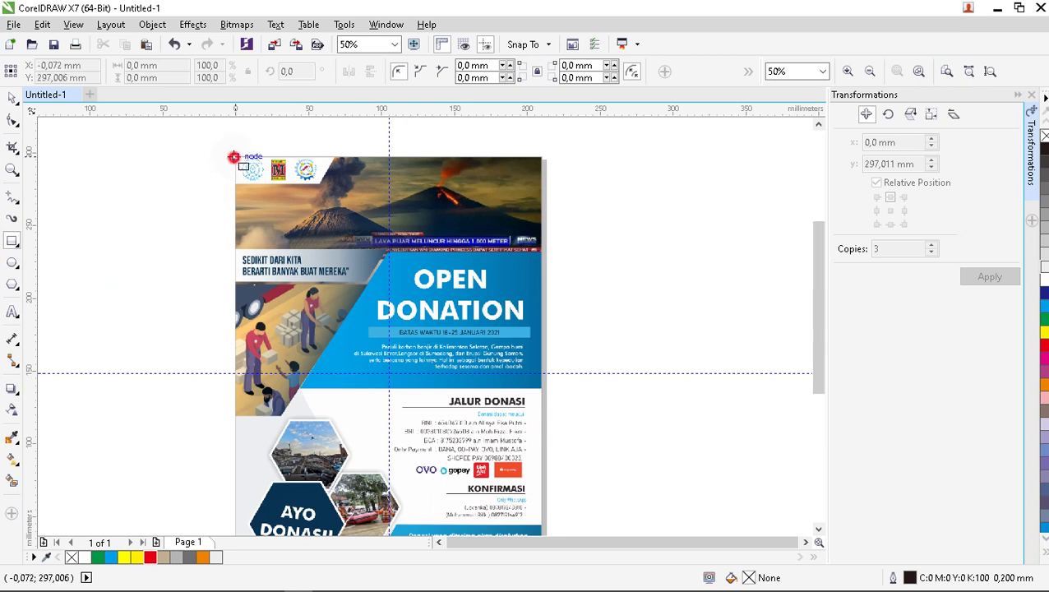
Draw a rectangle over the page and size it to 210 × 297 mm.
left_click_drag(234, 156, 546, 499)
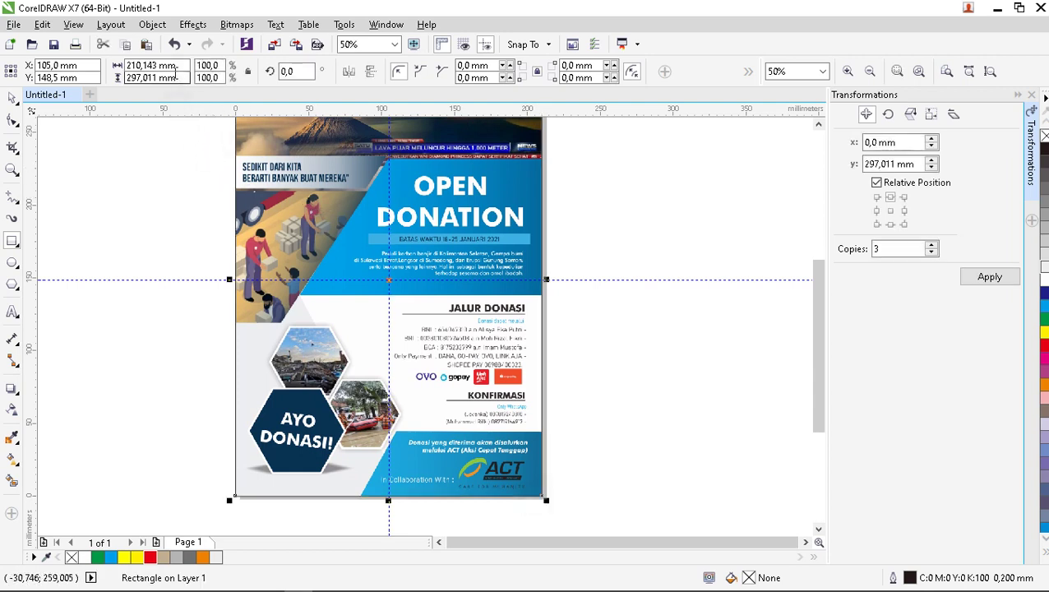
left_click_drag(175, 67, 125, 69)
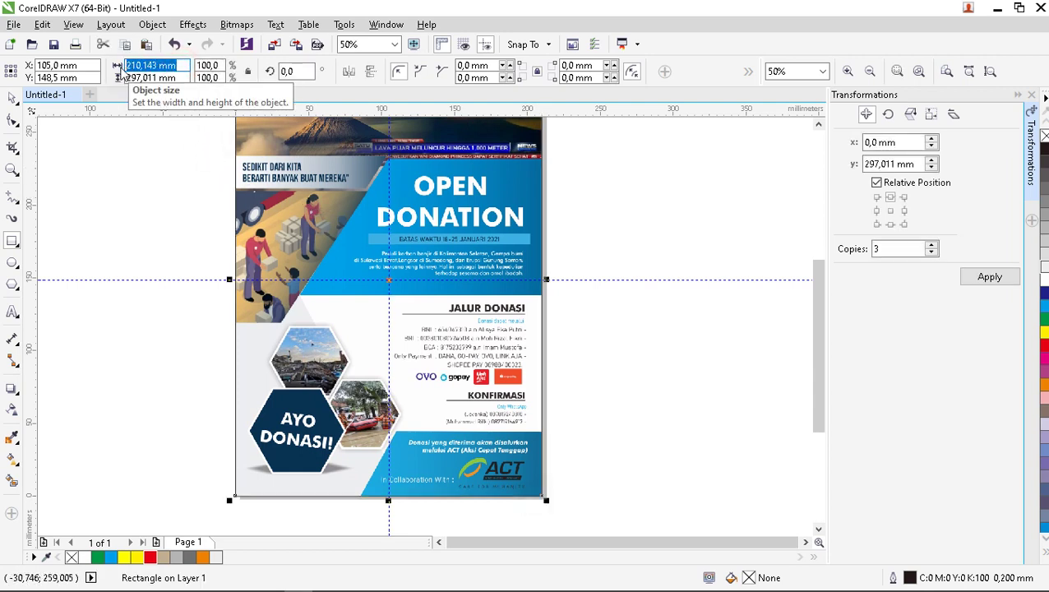
type("210")
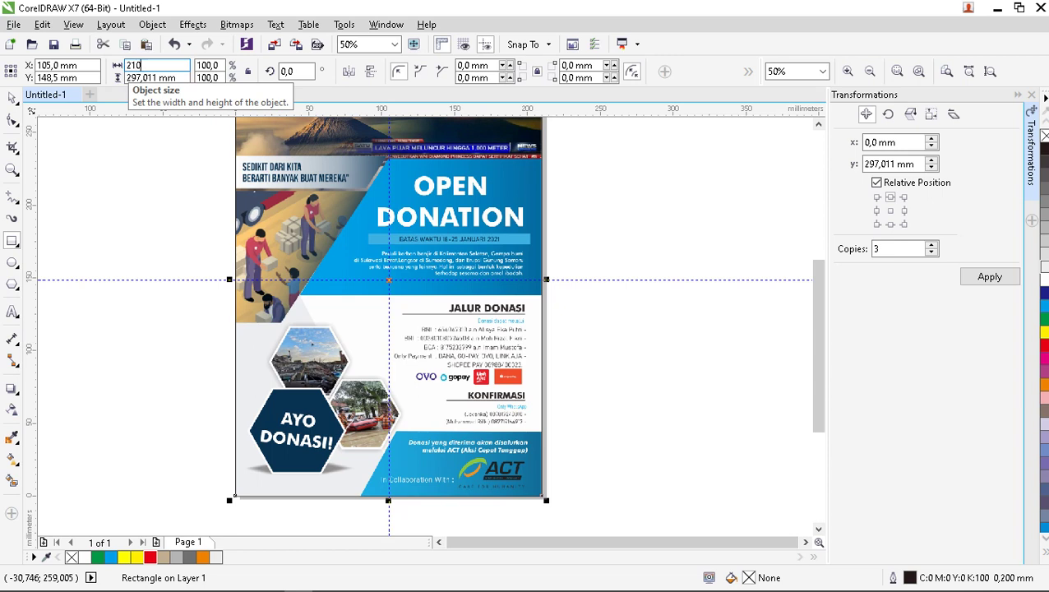
left_click_drag(176, 78, 125, 79)
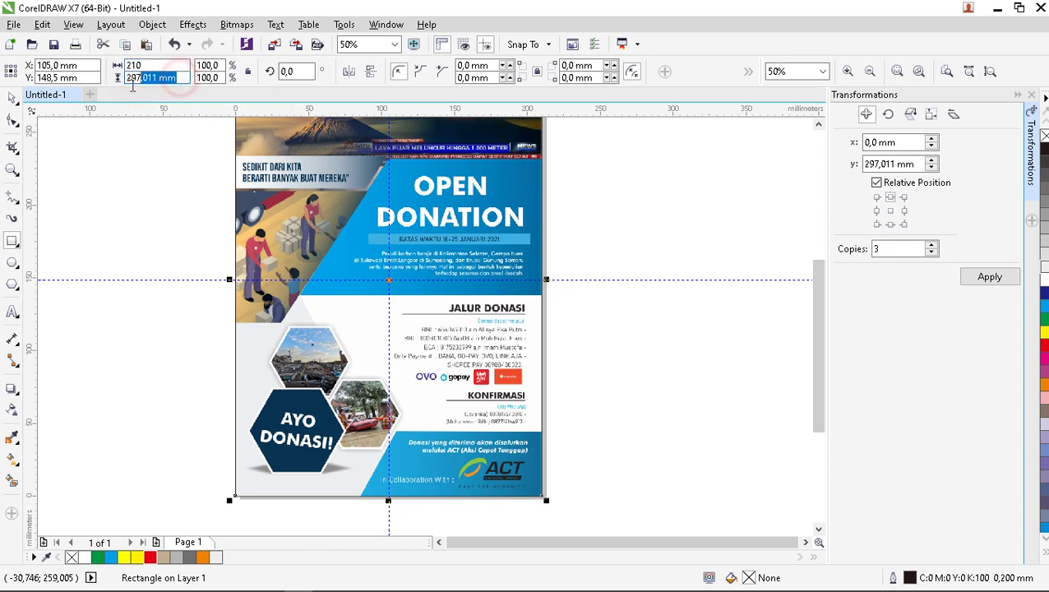
type("297")
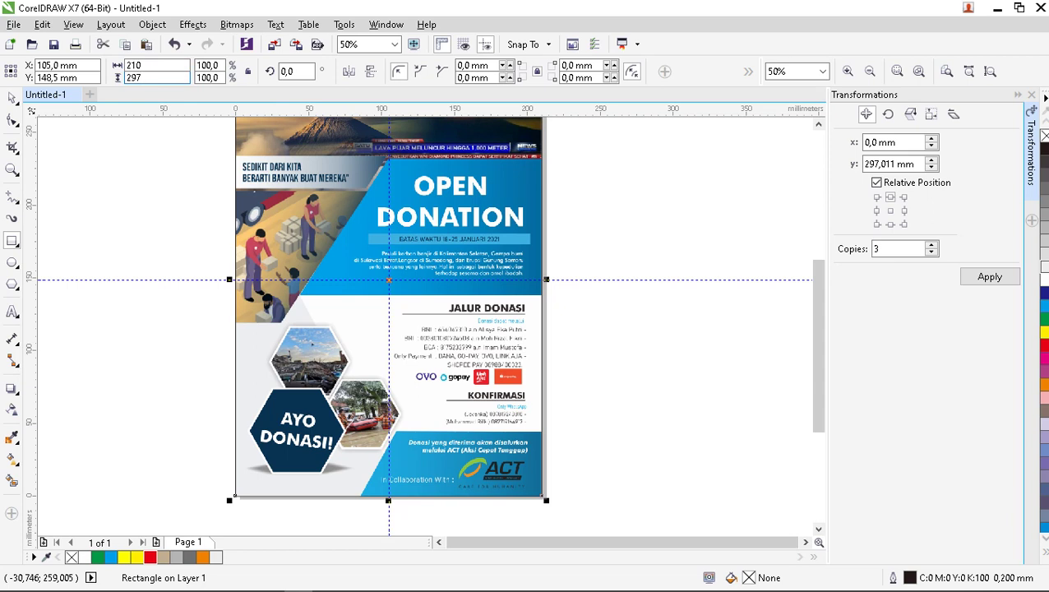
key("Return")
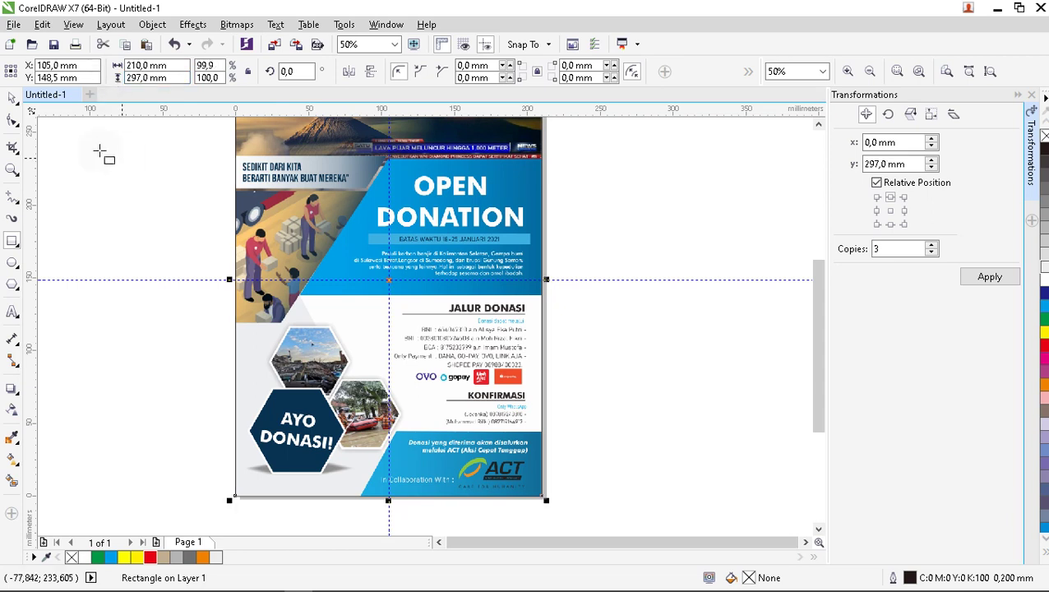
Undo a trial move of the poster and reselect the poster rectangle.
left_click(12, 97)
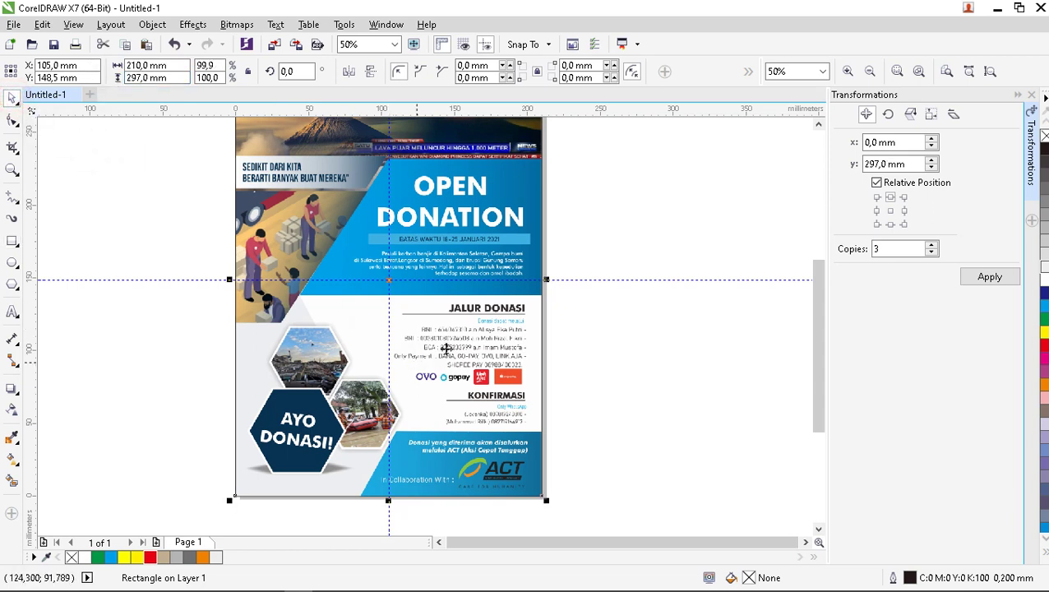
left_click(574, 244)
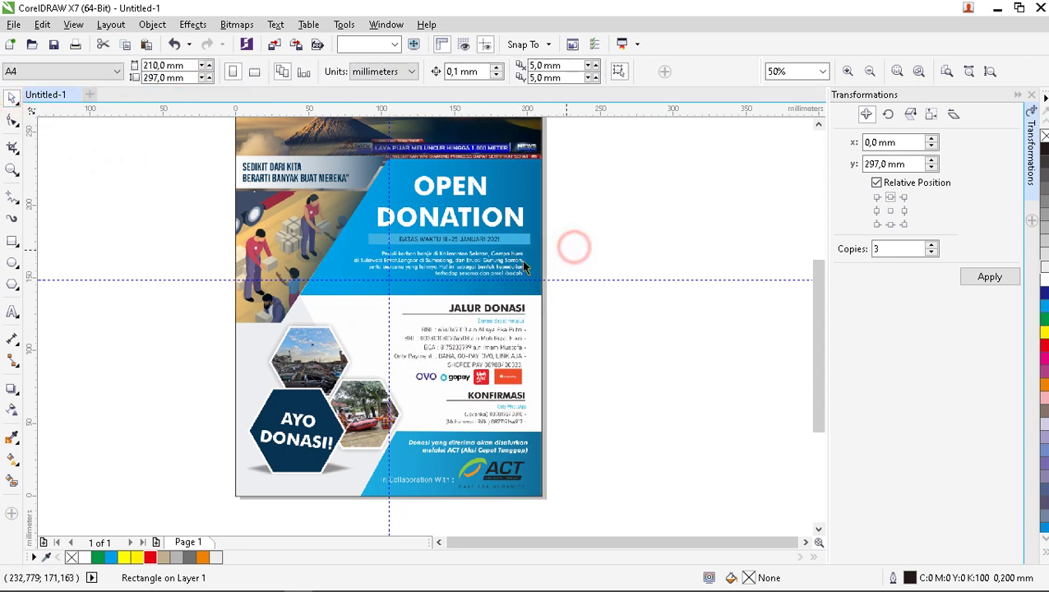
left_click_drag(519, 255, 414, 267)
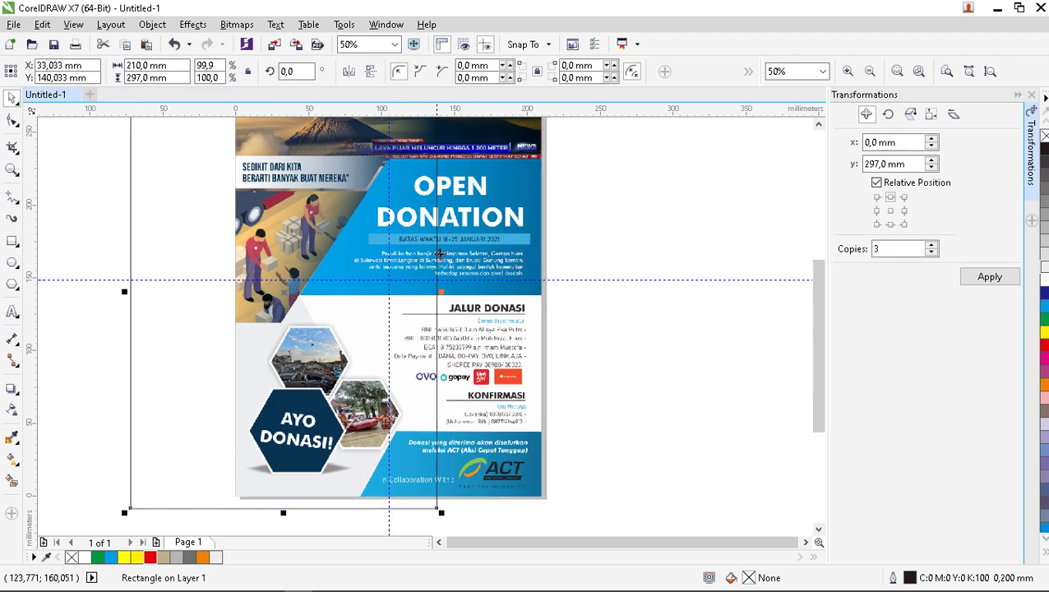
key("ctrl+z")
left_click(639, 260)
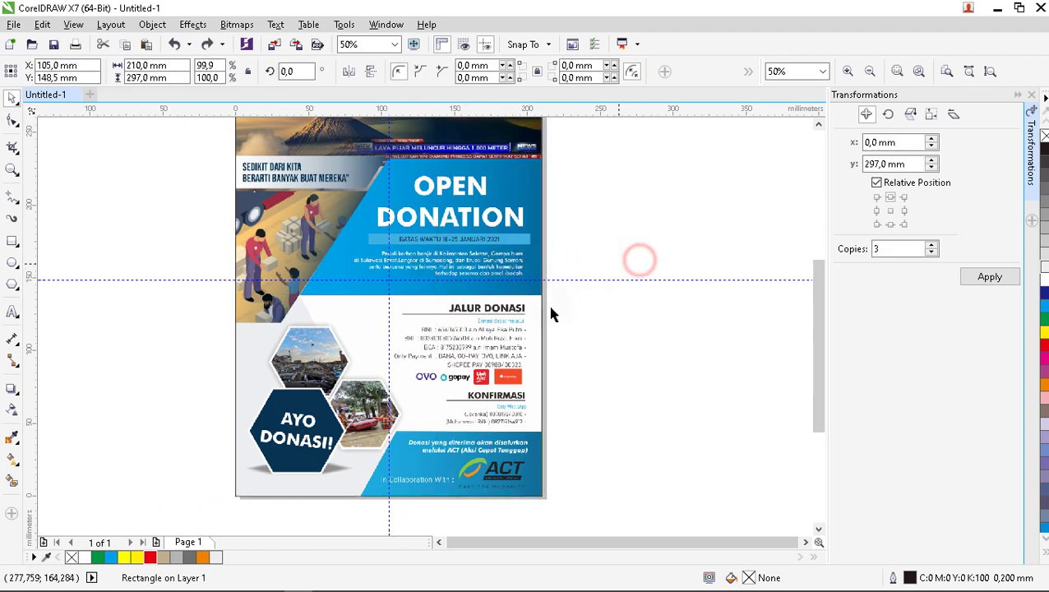
scroll(548, 315, "down", 1)
scroll(527, 263, "up", 1)
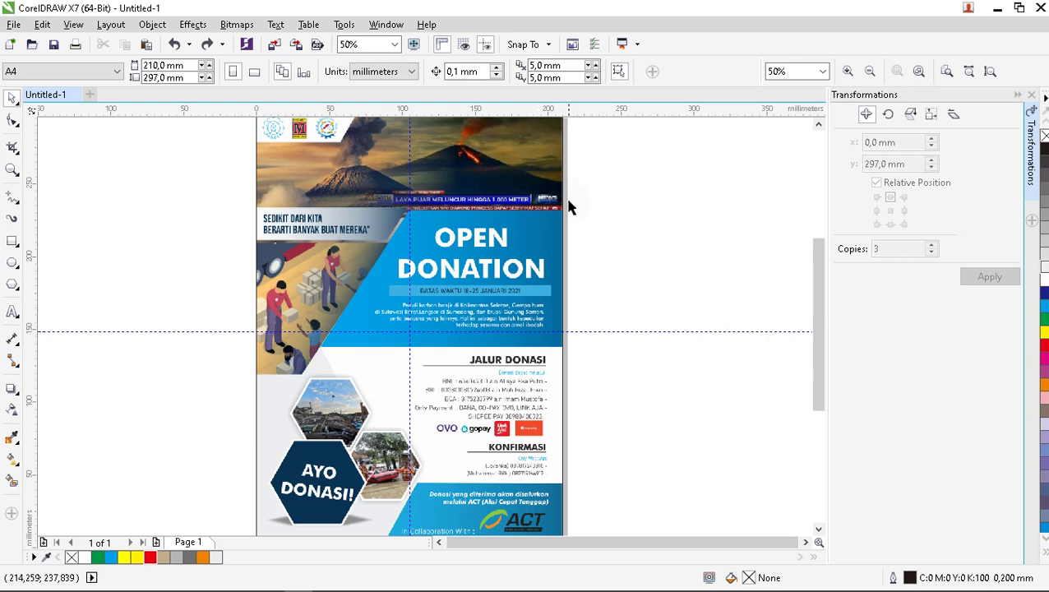
scroll(467, 237, "up", 1)
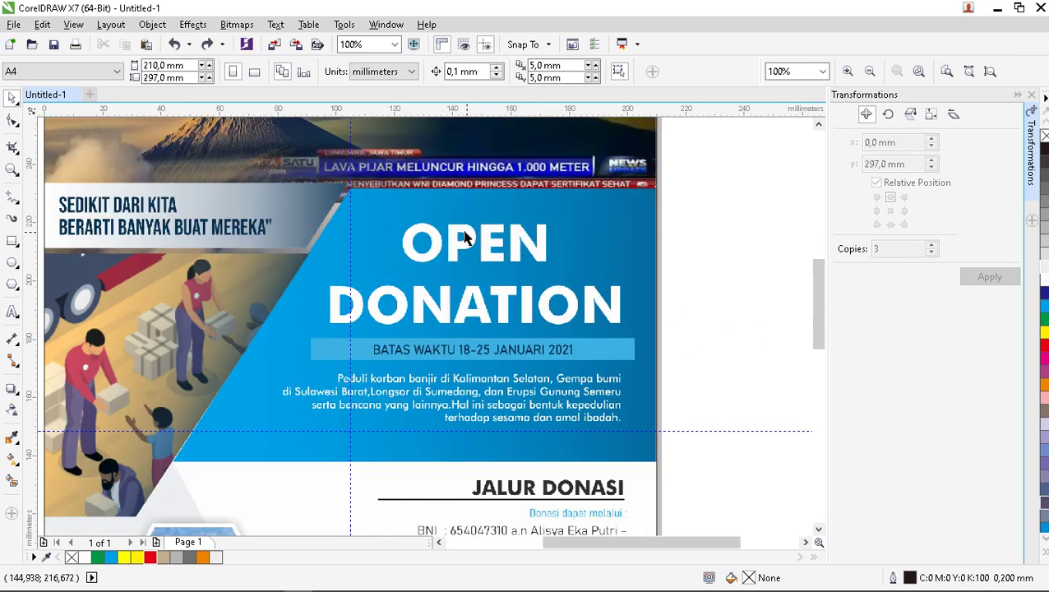
scroll(590, 253, "down", 1)
scroll(461, 228, "up", 1)
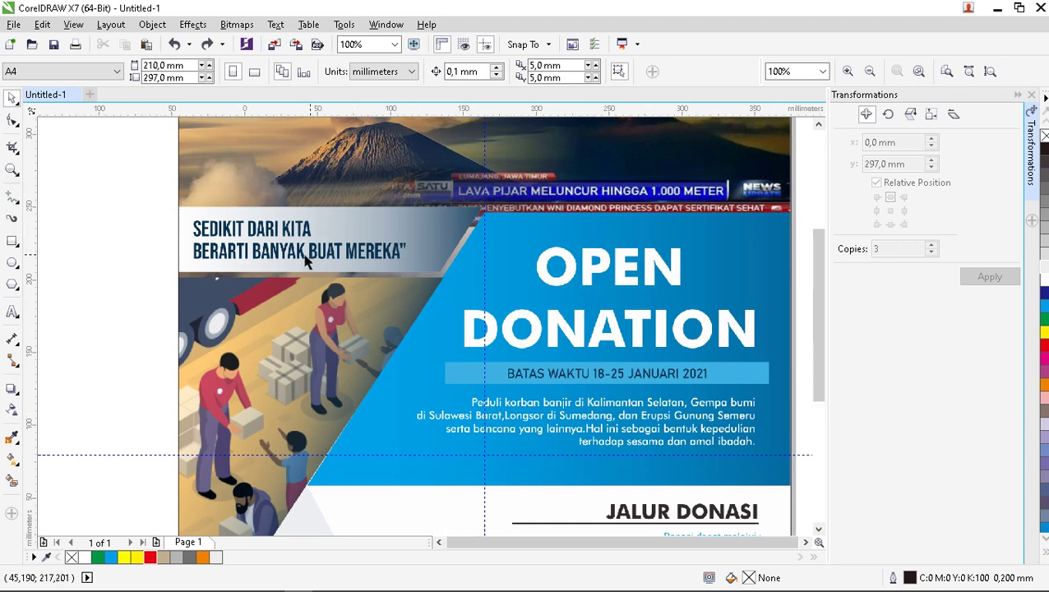
scroll(308, 258, "down", 1)
left_click(471, 222)
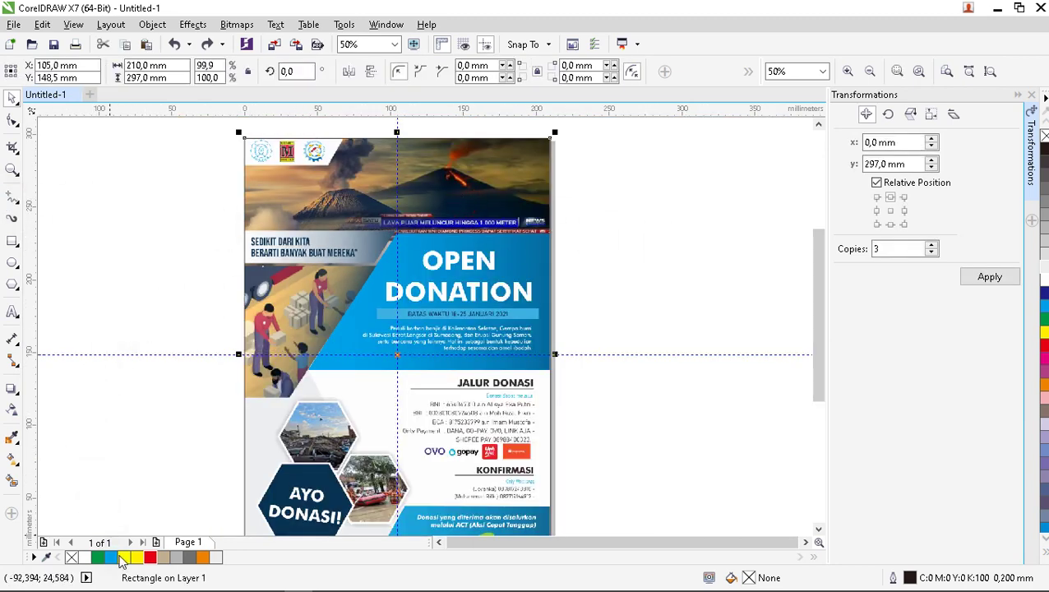
Fill the rectangle white and give it a uniform transparency of 62.
left_click(86, 558)
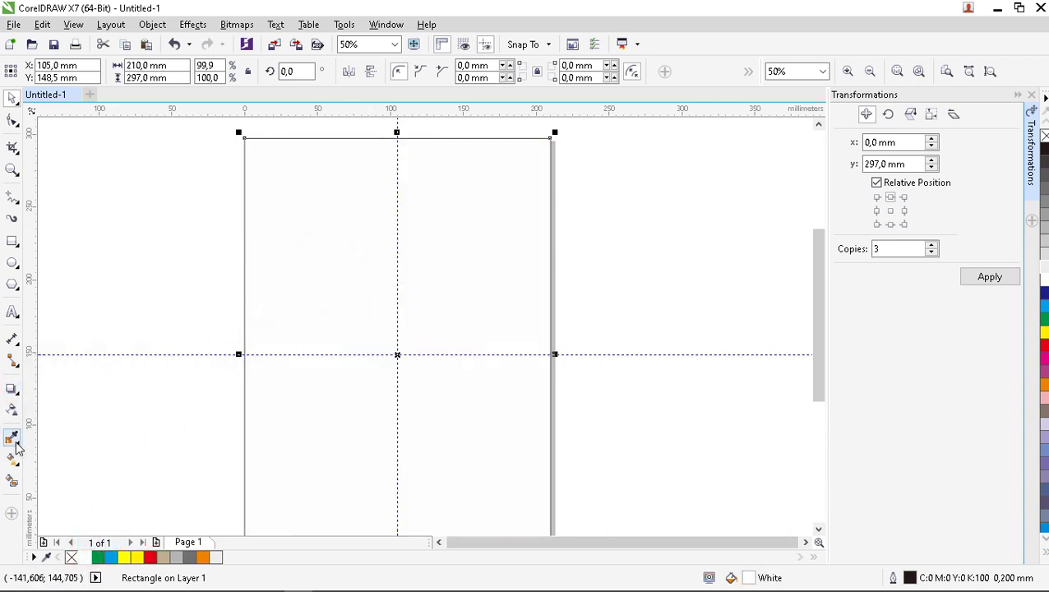
left_click(12, 411)
scroll(410, 294, "down", 1)
left_click(389, 440)
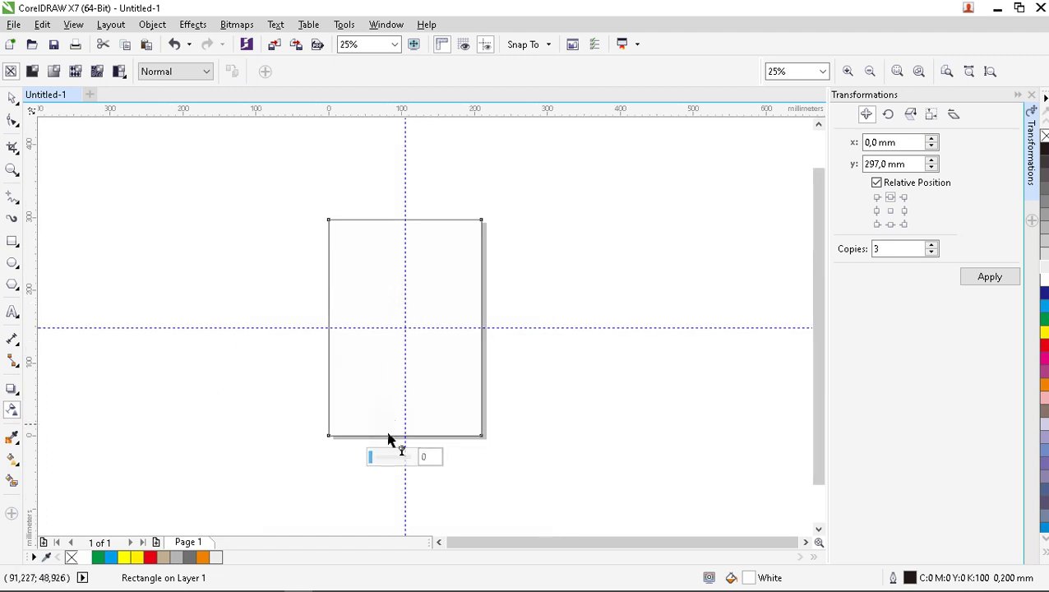
left_click(395, 457)
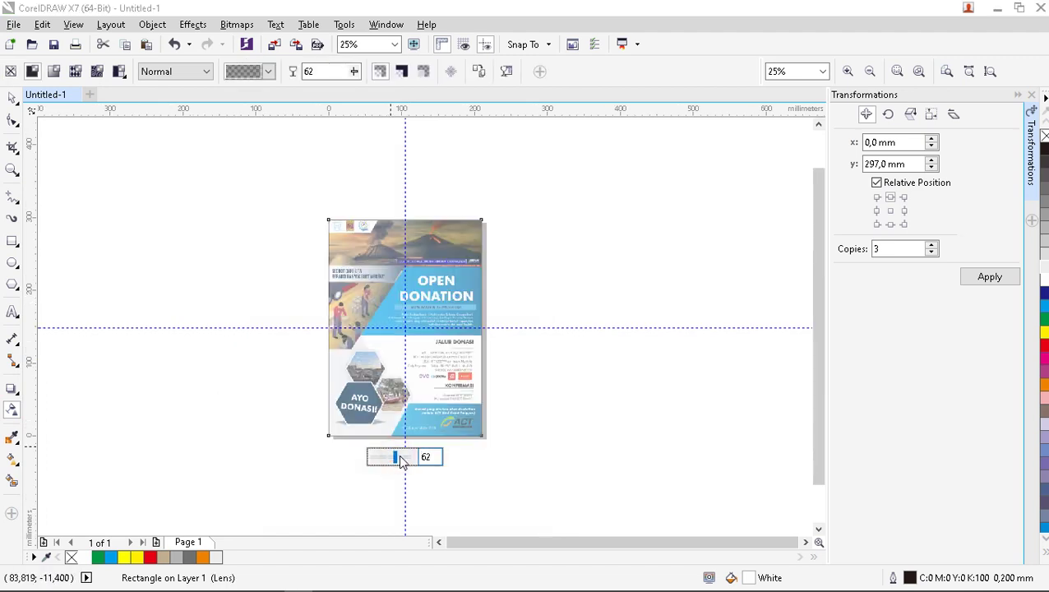
scroll(435, 285, "up", 1)
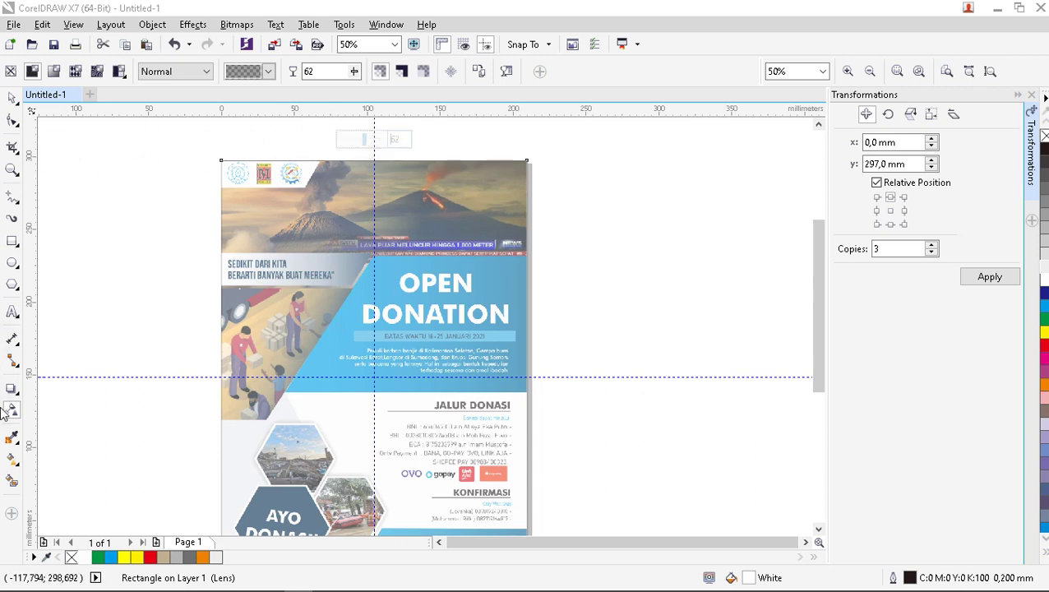
left_click(12, 98)
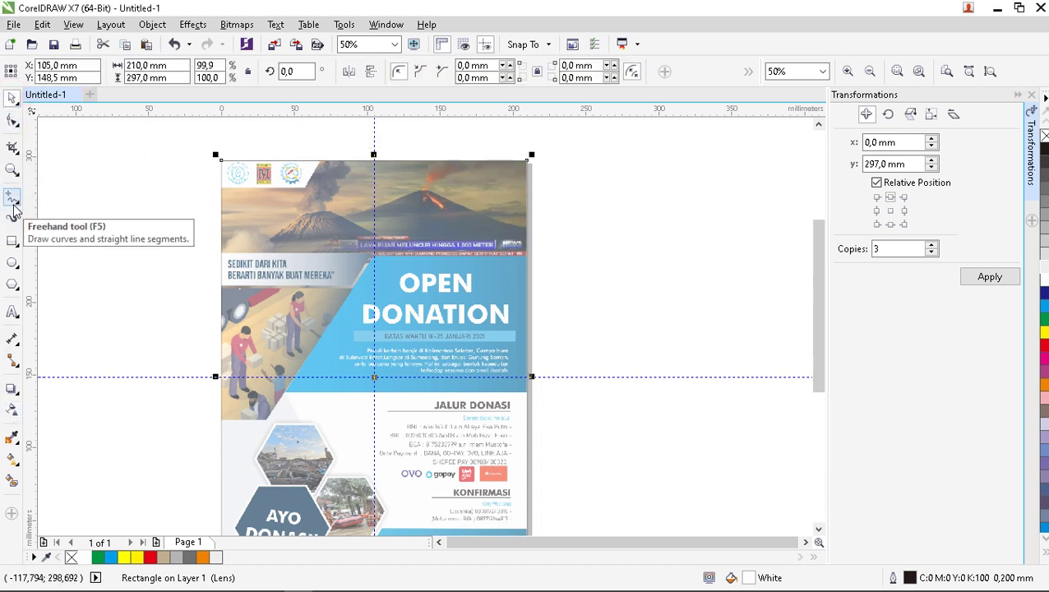
Trace the slanted top-left logo band as a closed Freehand shape.
left_click(11, 199)
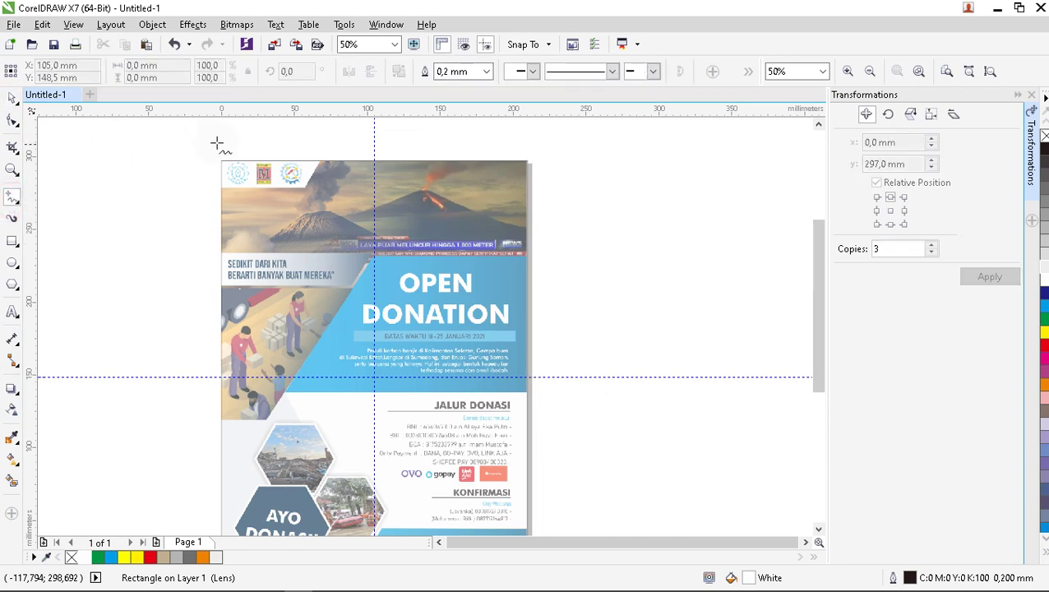
scroll(283, 158, "up", 1)
scroll(288, 153, "up", 1)
scroll(364, 171, "down", 1)
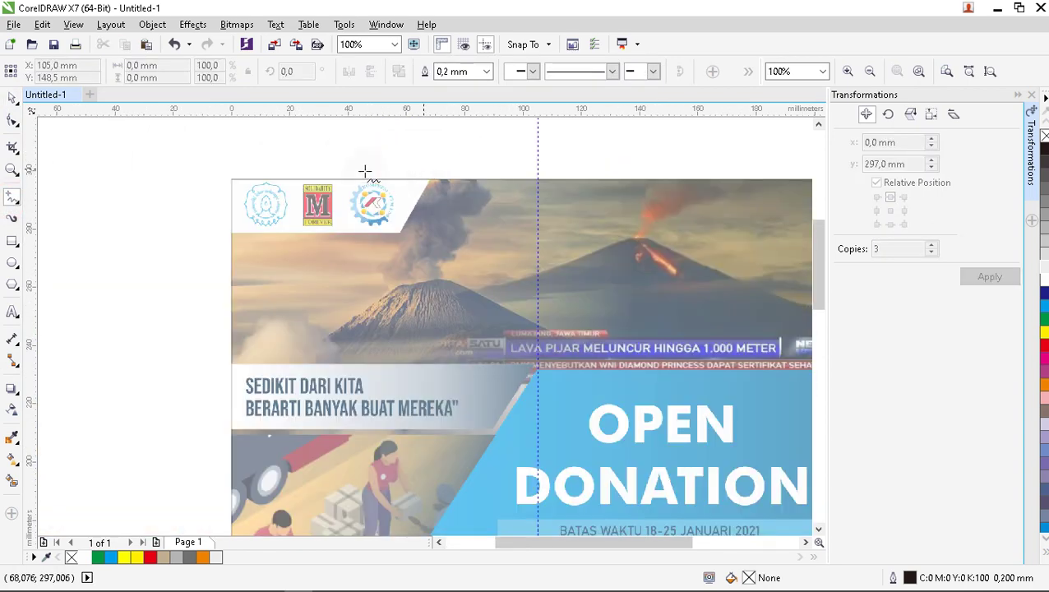
scroll(285, 180, "up", 1)
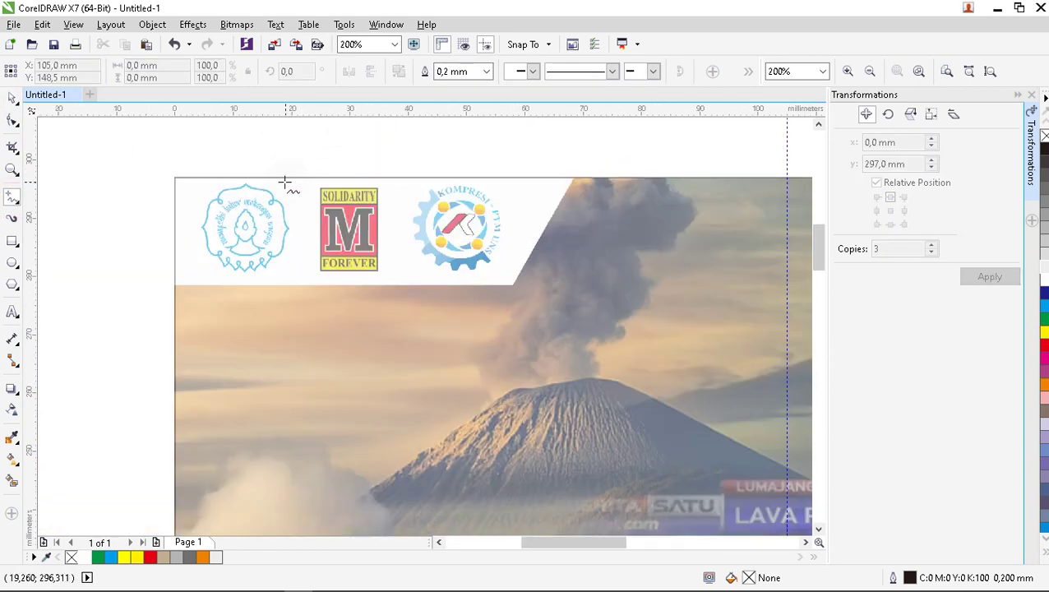
left_click(573, 178)
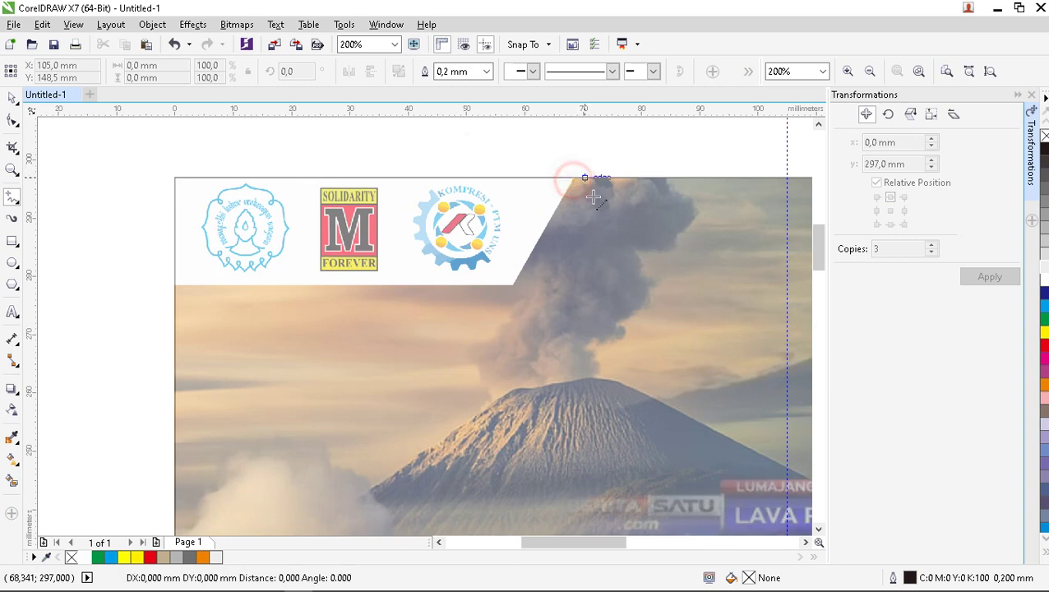
left_click(514, 285)
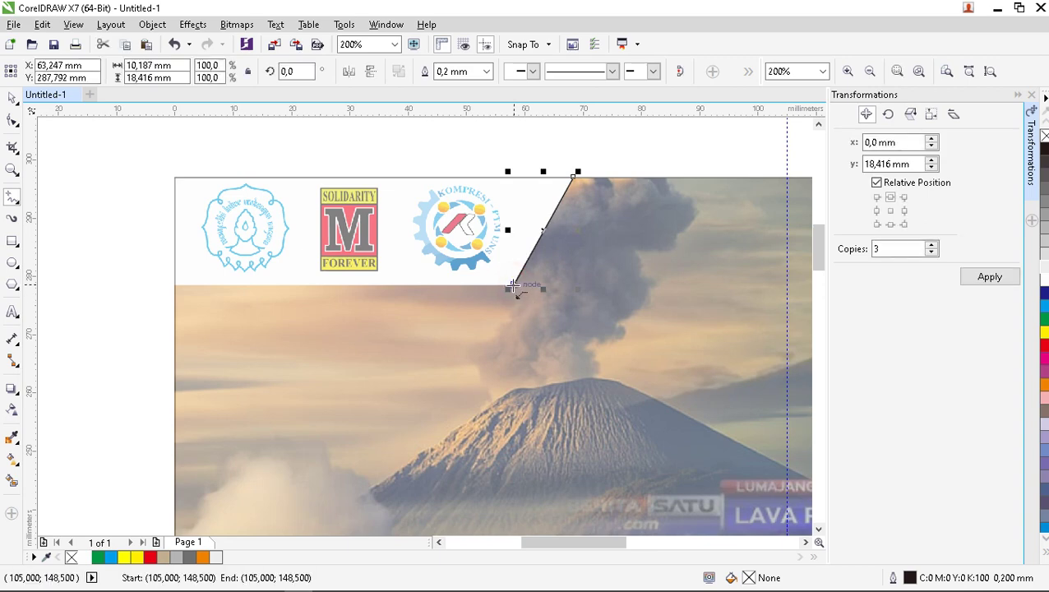
left_click(514, 287)
left_click_drag(172, 286, 570, 178)
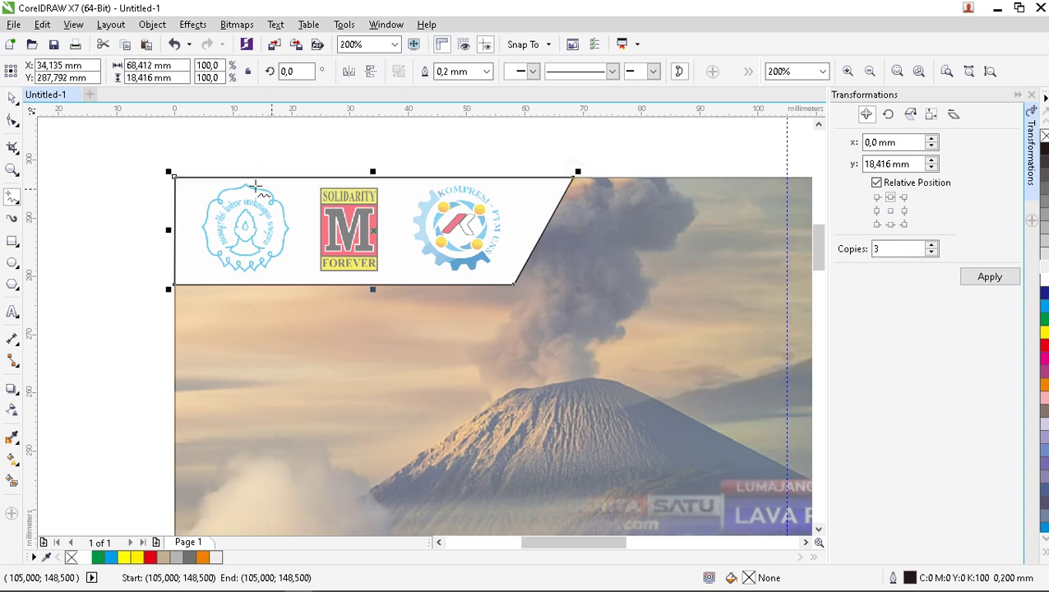
scroll(250, 191, "down", 1)
scroll(322, 190, "up", 1)
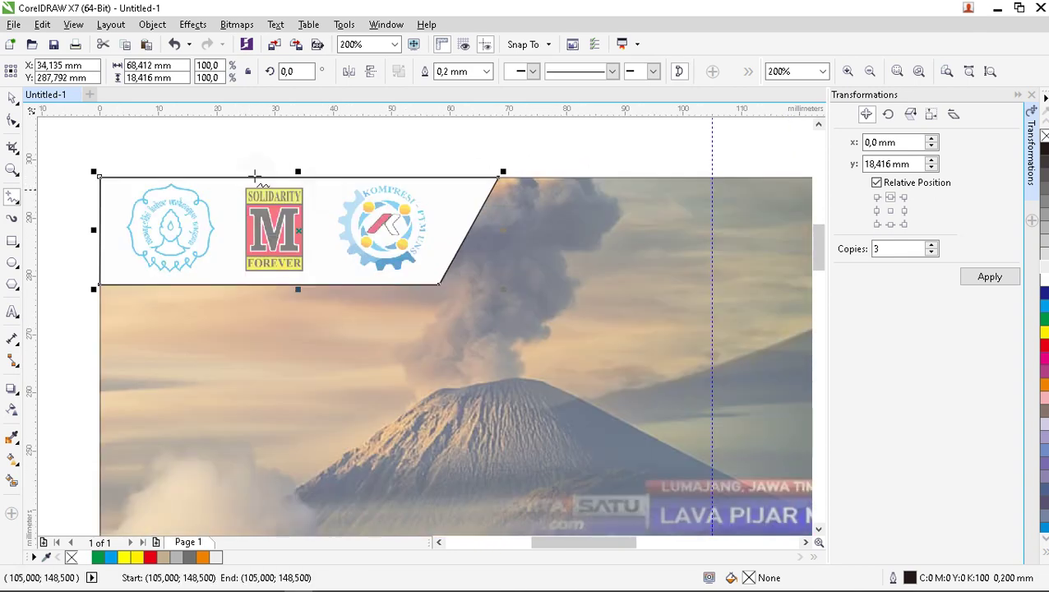
Fill the traced logo band white instead of 10% Black, then deselect it.
left_click(12, 97)
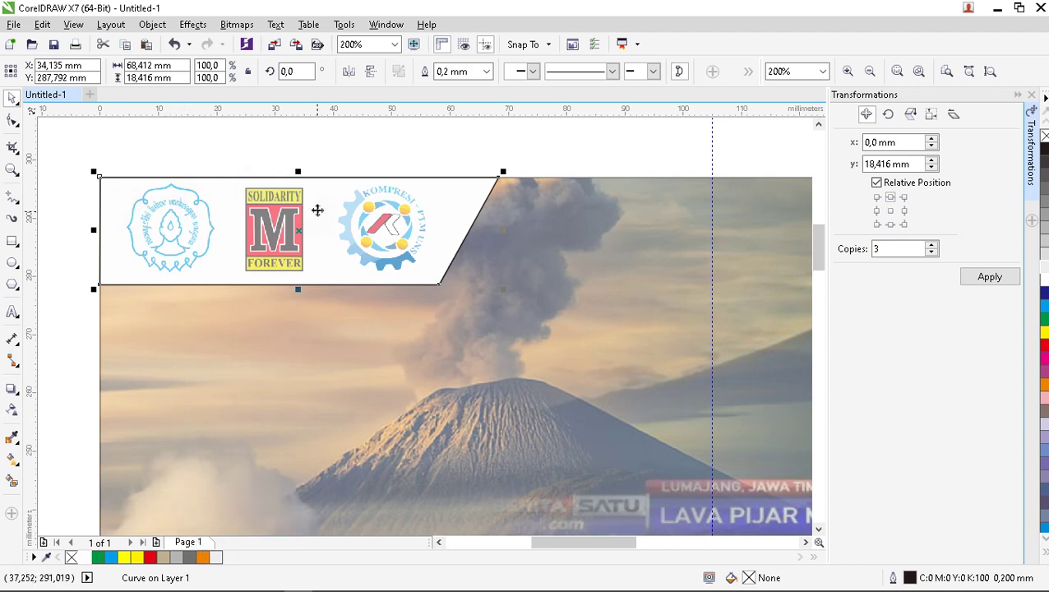
left_click(222, 555)
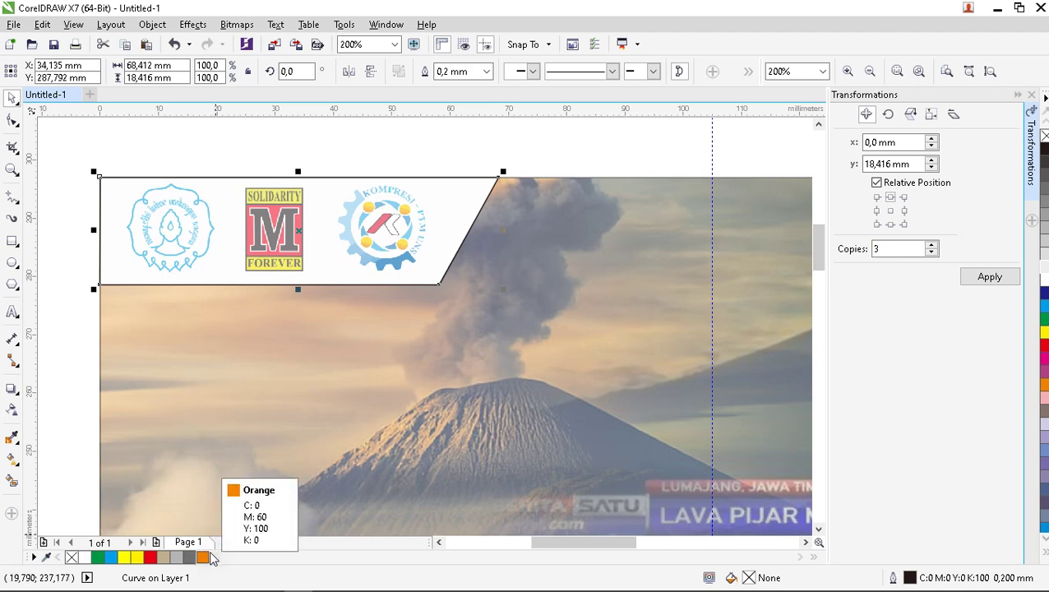
left_click(213, 555)
scroll(292, 177, "down", 2)
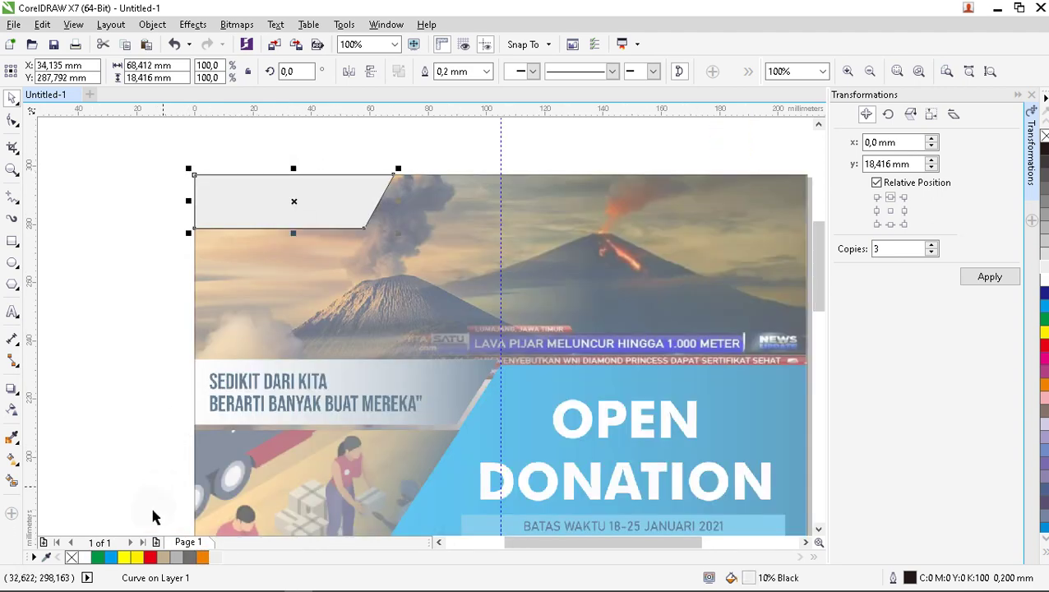
left_click(216, 557)
scroll(345, 154, "up", 1)
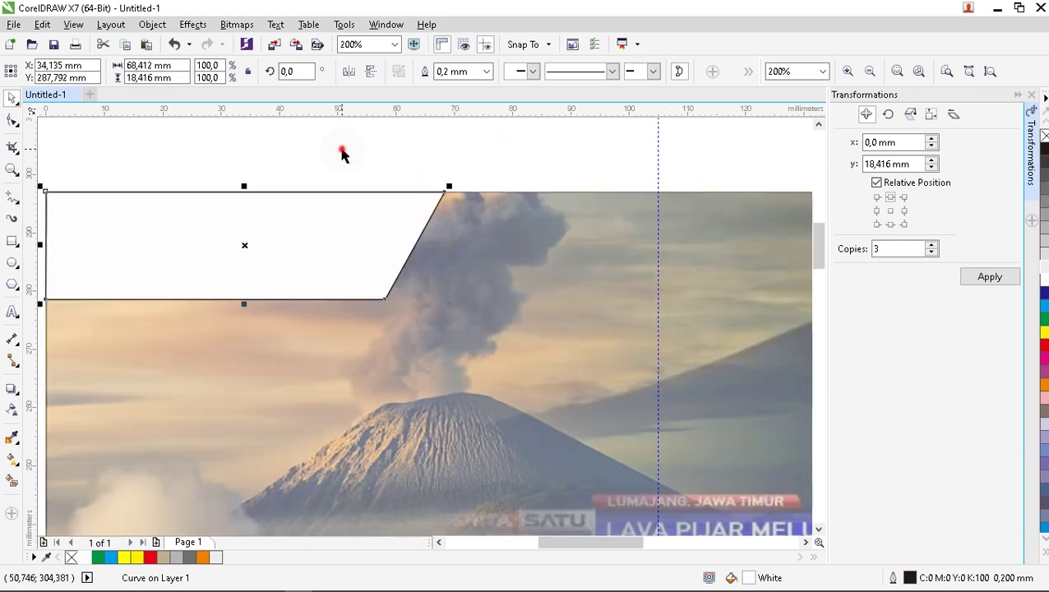
left_click(325, 178)
scroll(321, 197, "down", 3)
scroll(335, 194, "up", 1)
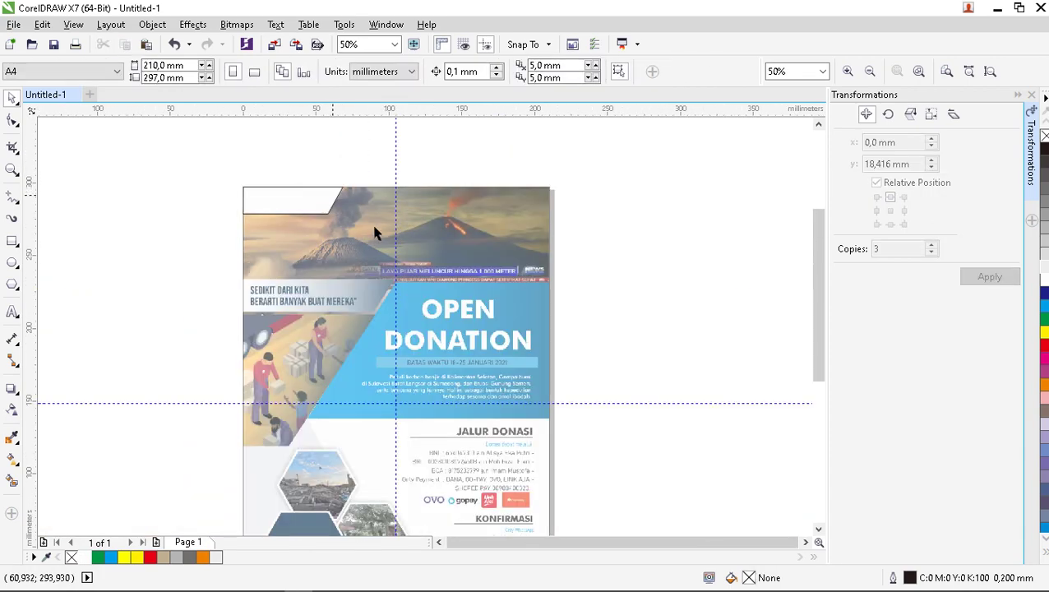
scroll(312, 214, "up", 1)
scroll(298, 297, "up", 1)
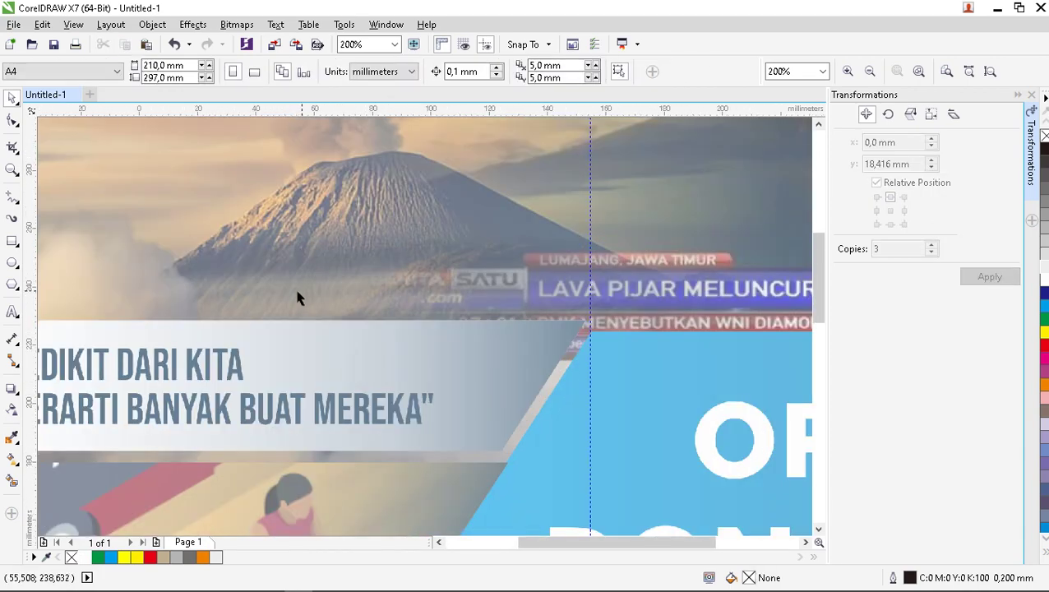
scroll(247, 304, "down", 2)
scroll(195, 298, "up", 1)
scroll(154, 268, "up", 1)
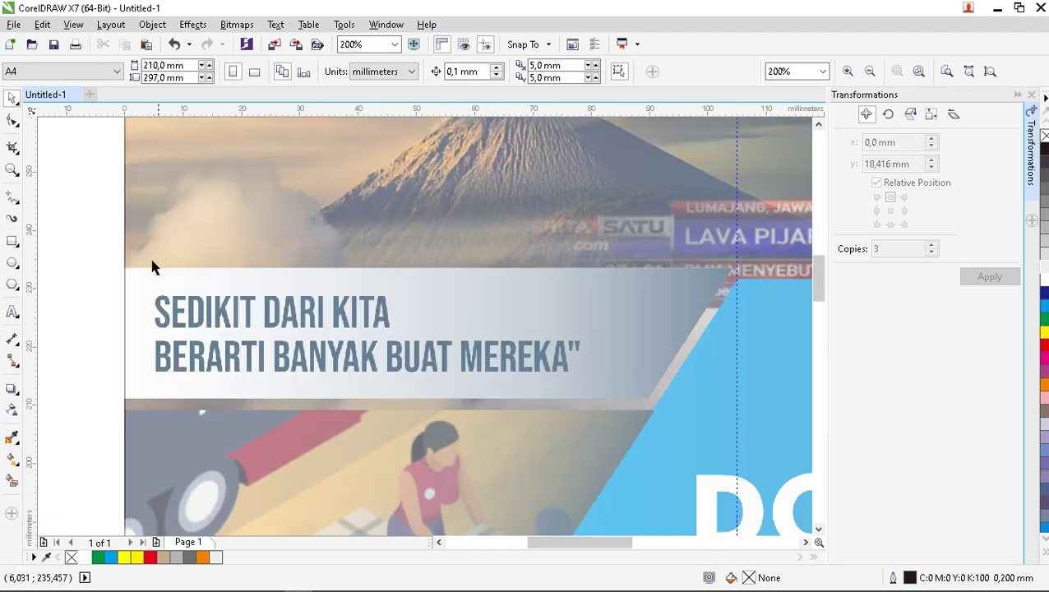
Trace the quote banner's top edge and slanted right edge with the Freehand tool.
left_click(13, 202)
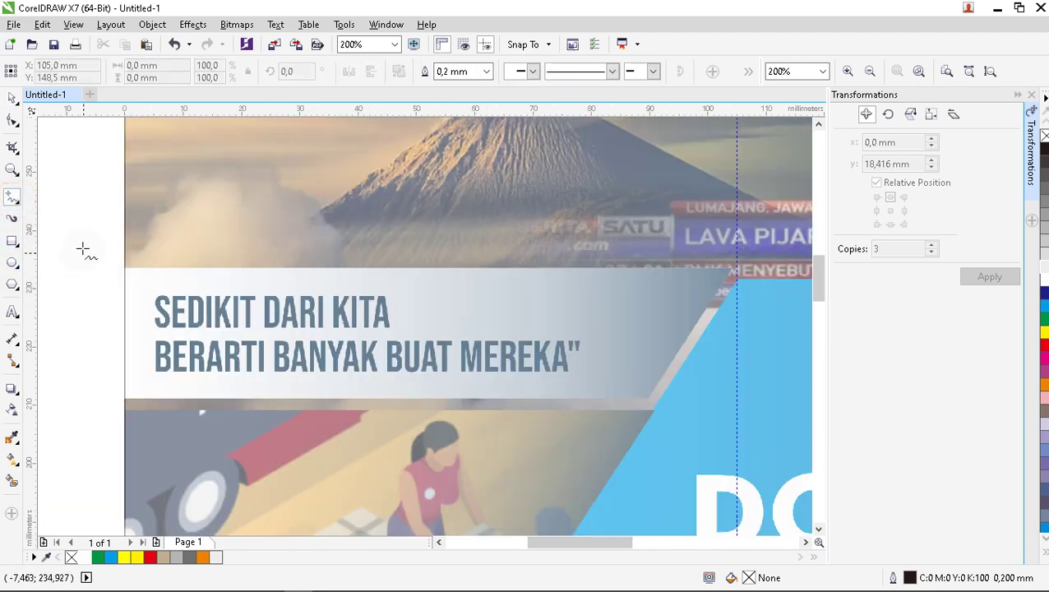
left_click(125, 267)
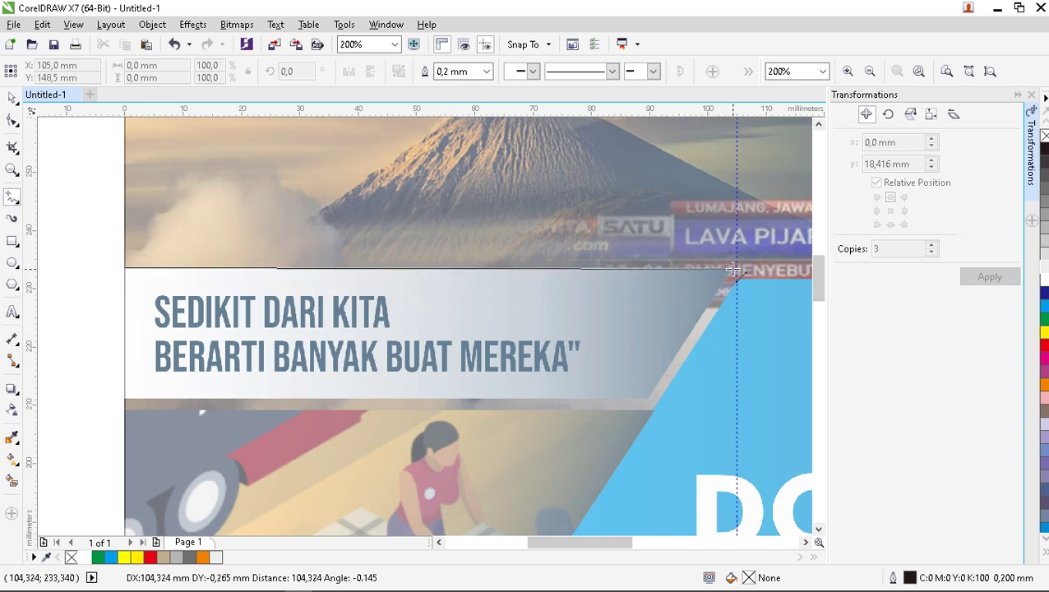
left_click(734, 271)
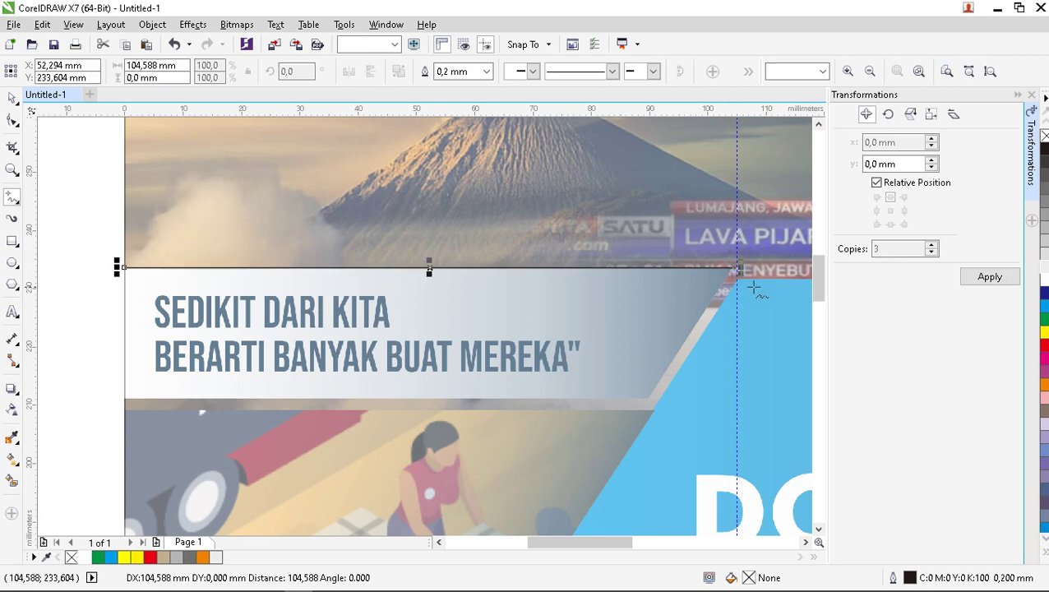
scroll(734, 271, "up", 1)
scroll(674, 244, "down", 1)
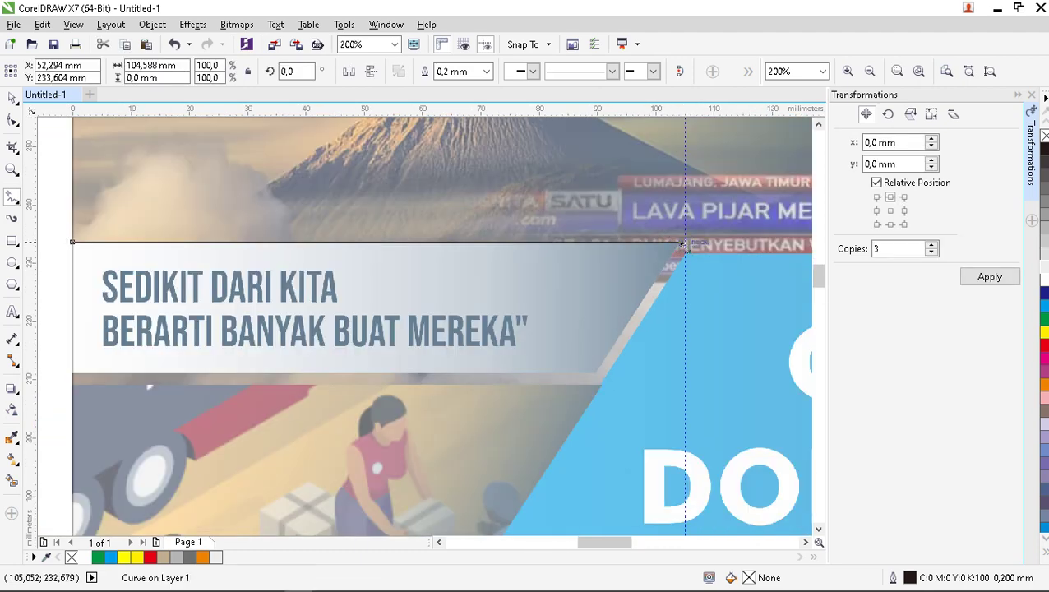
scroll(676, 243, "up", 1)
left_click(683, 238)
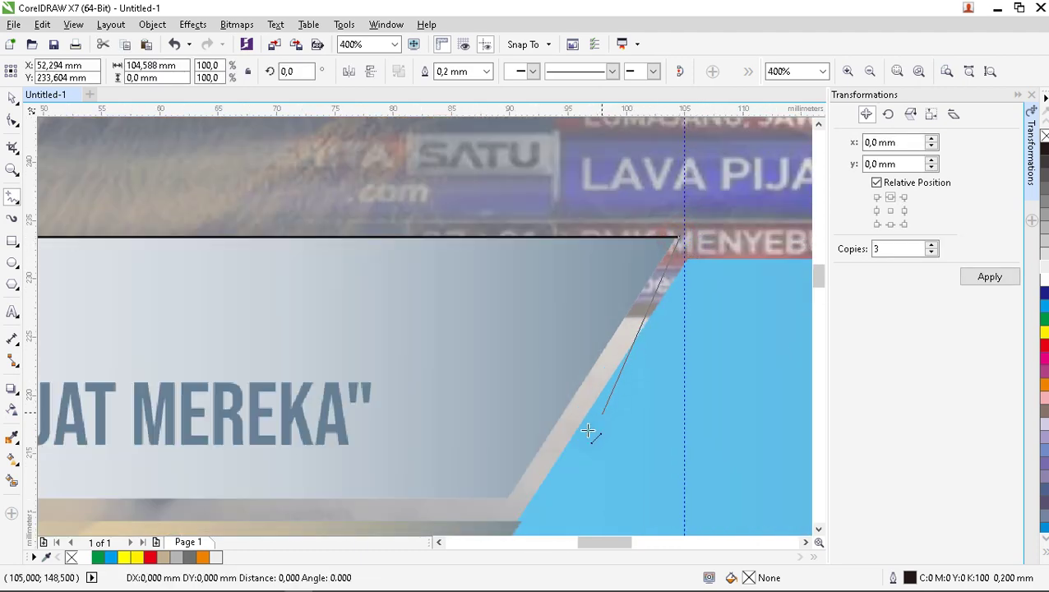
left_click(510, 497)
scroll(576, 432, "down", 1)
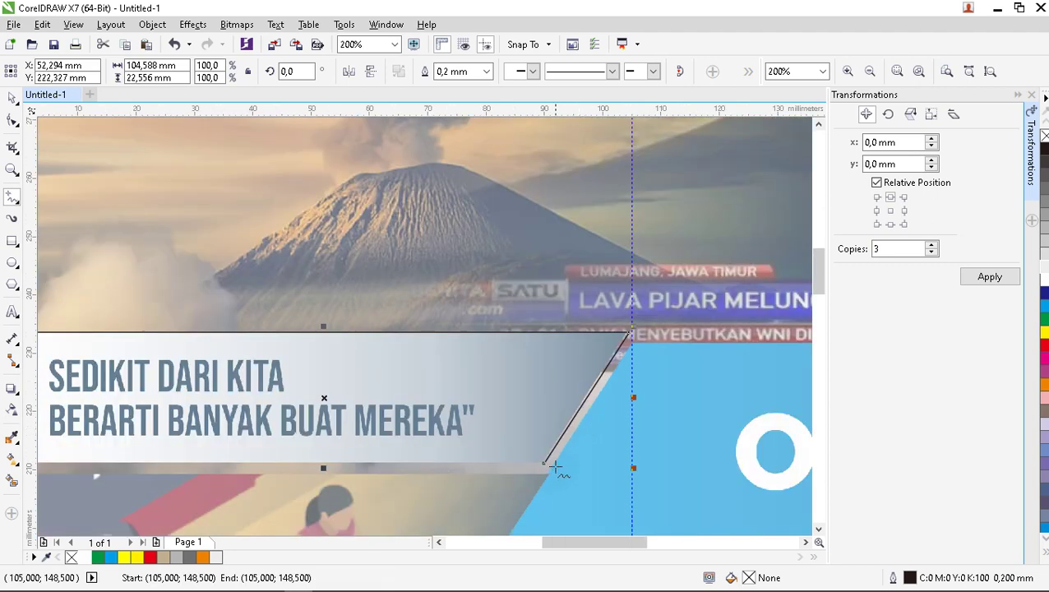
scroll(544, 475, "down", 1)
scroll(515, 489, "up", 2)
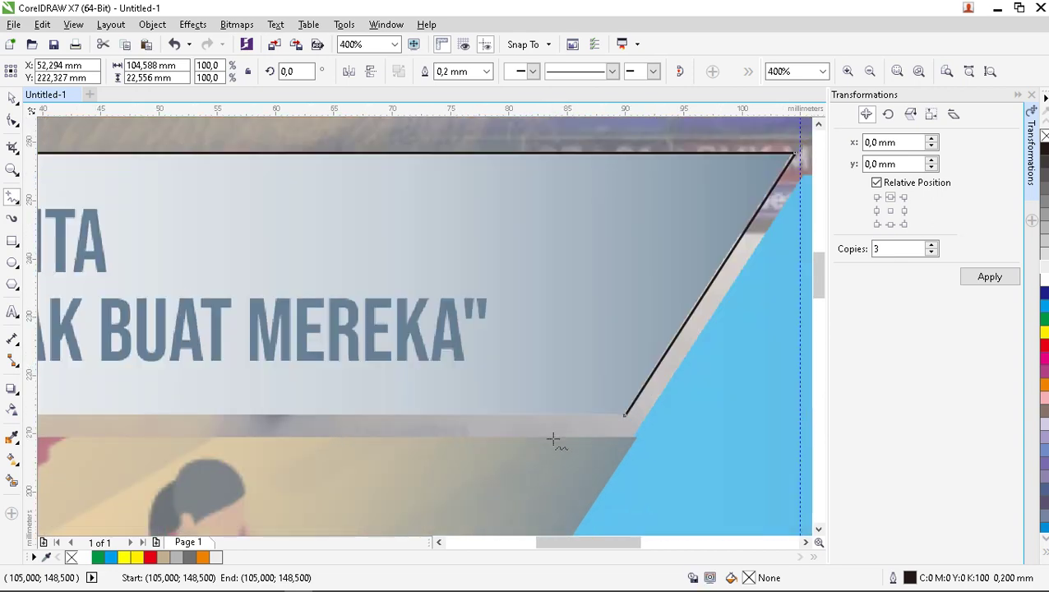
scroll(555, 440, "down", 1)
left_click(586, 425)
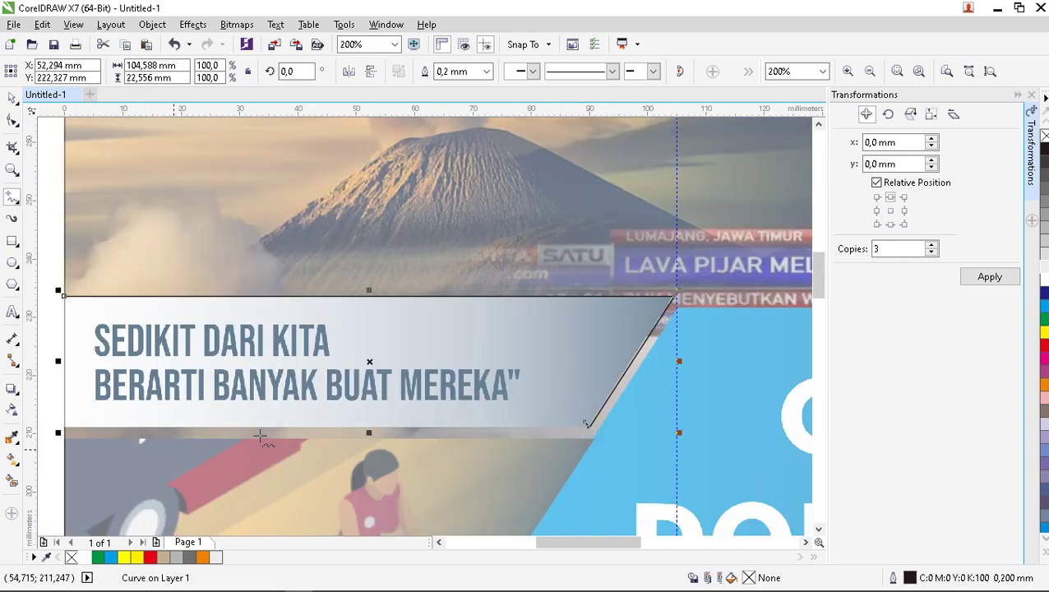
Close the banner along its bottom and left edges and fill it blue.
scroll(604, 428, "up", 1)
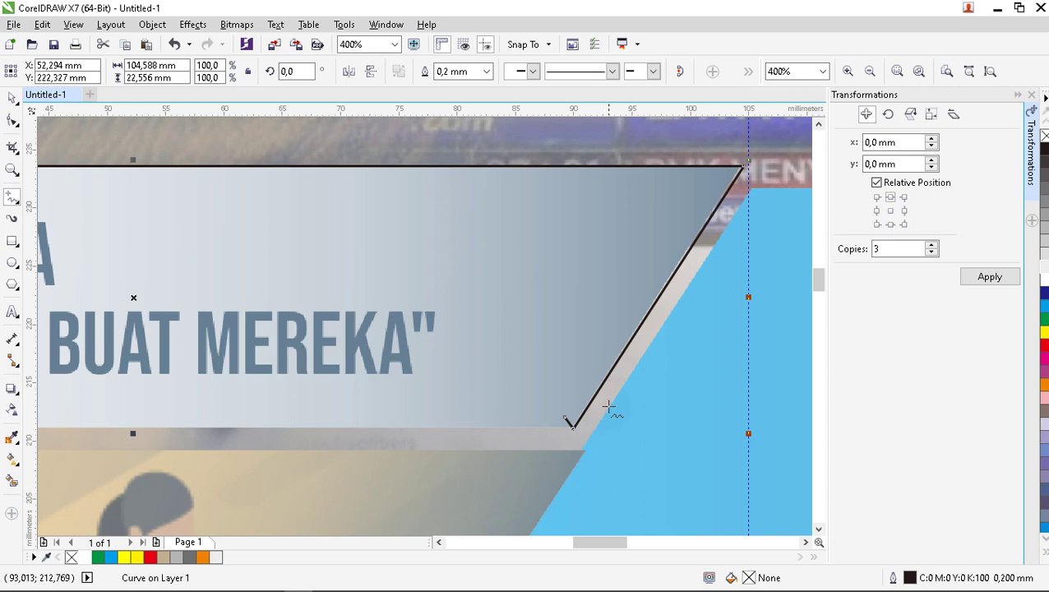
scroll(609, 406, "down", 1)
left_click(590, 418)
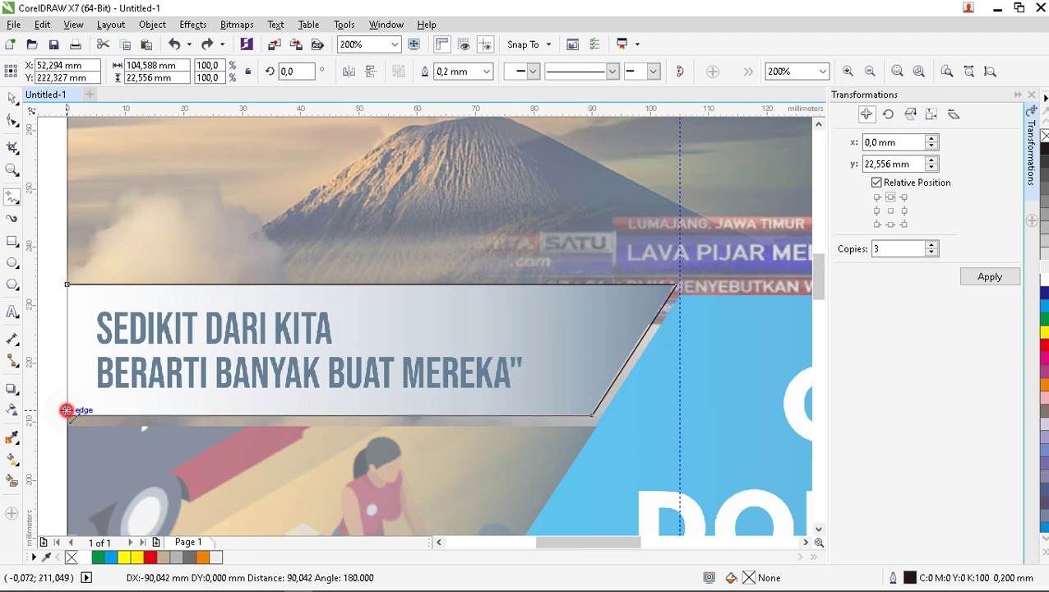
left_click(66, 409)
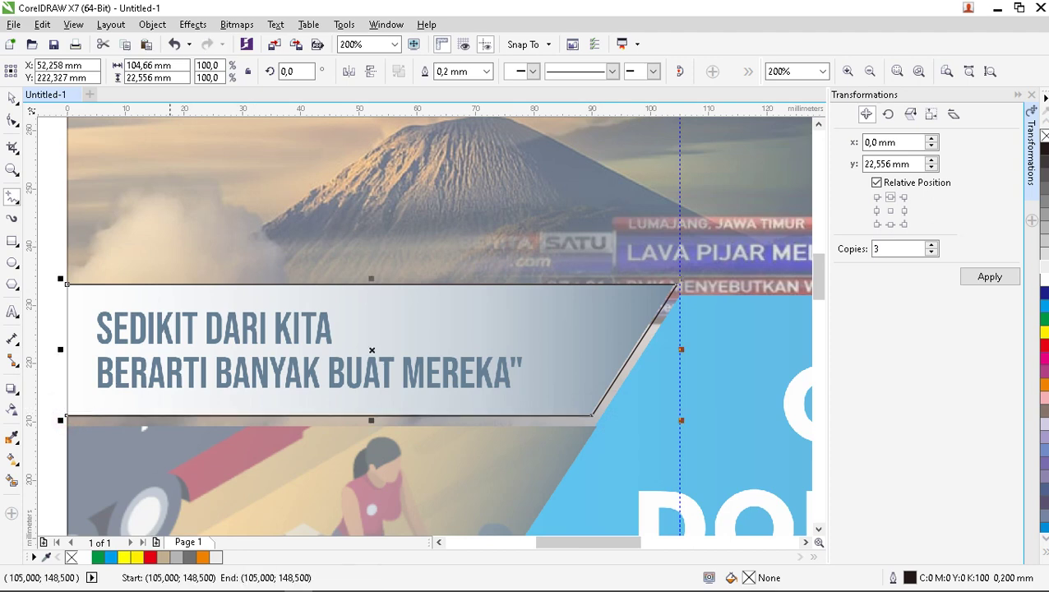
left_click(65, 411)
scroll(102, 290, "left", 2)
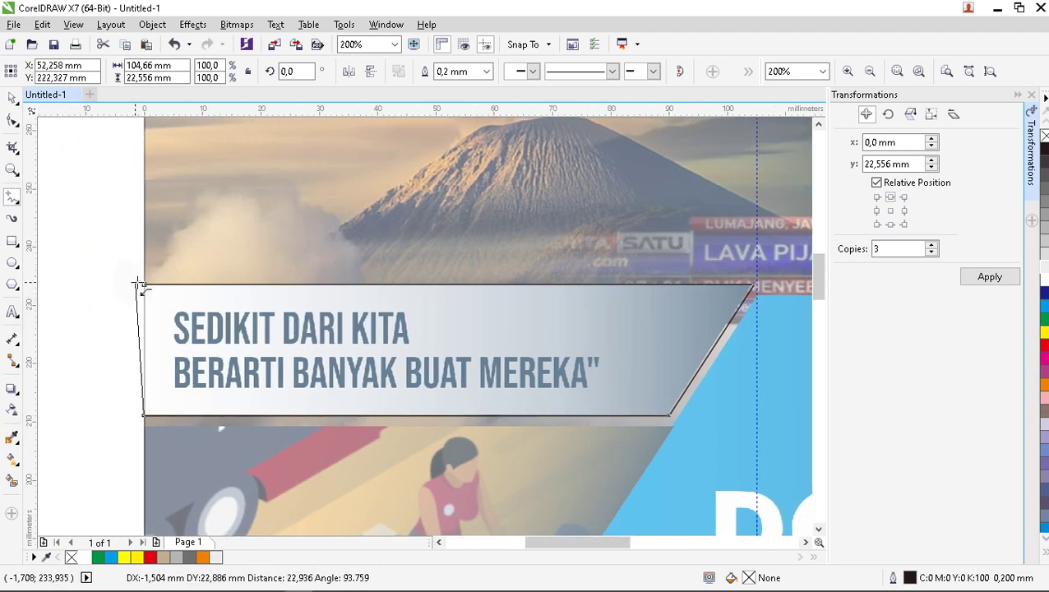
left_click(142, 283)
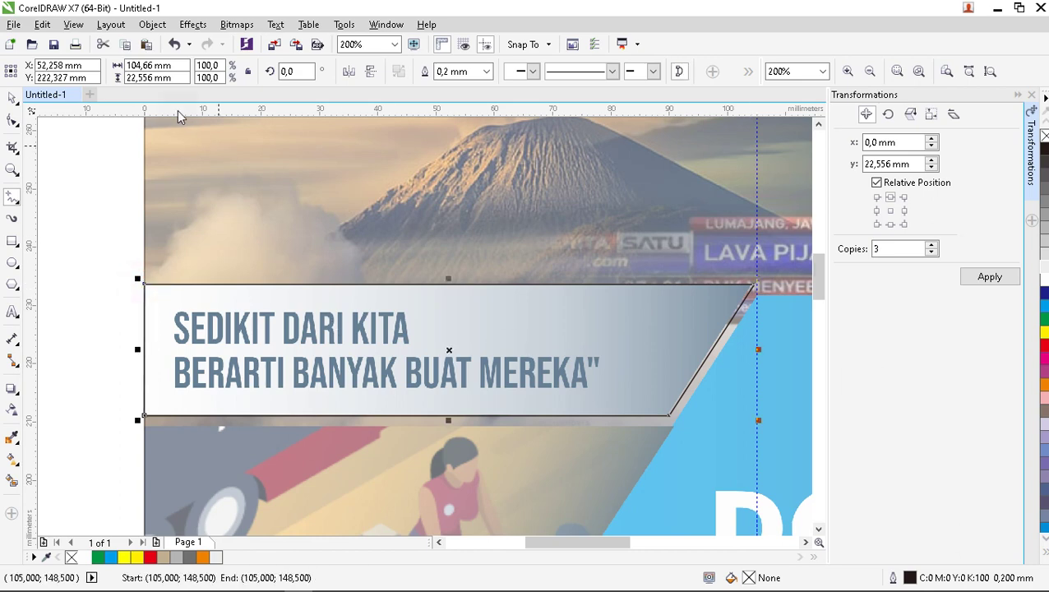
left_click(12, 97)
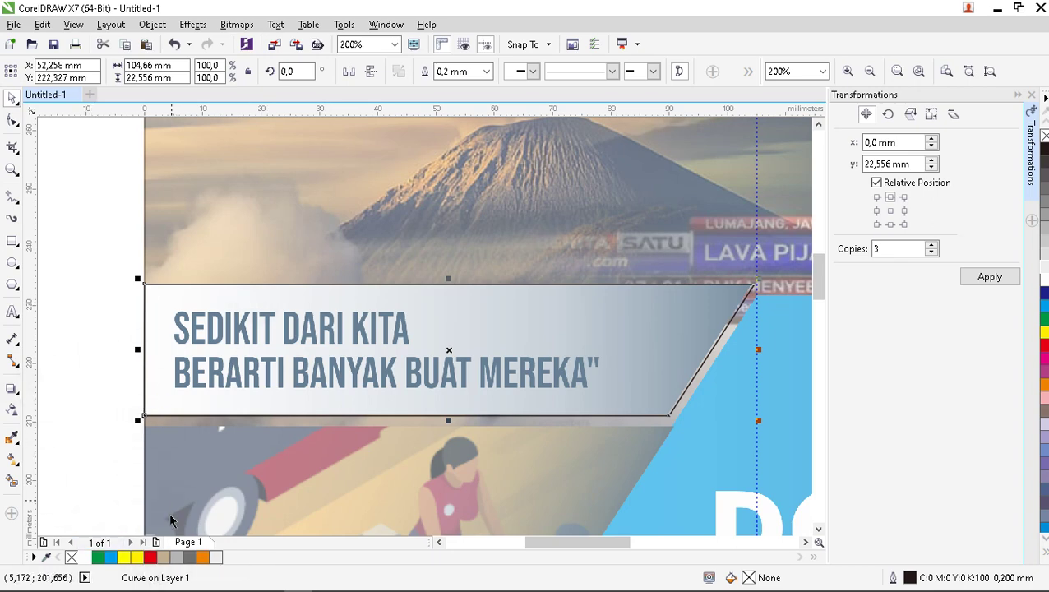
left_click(115, 559)
left_click(74, 444)
scroll(157, 338, "down", 4)
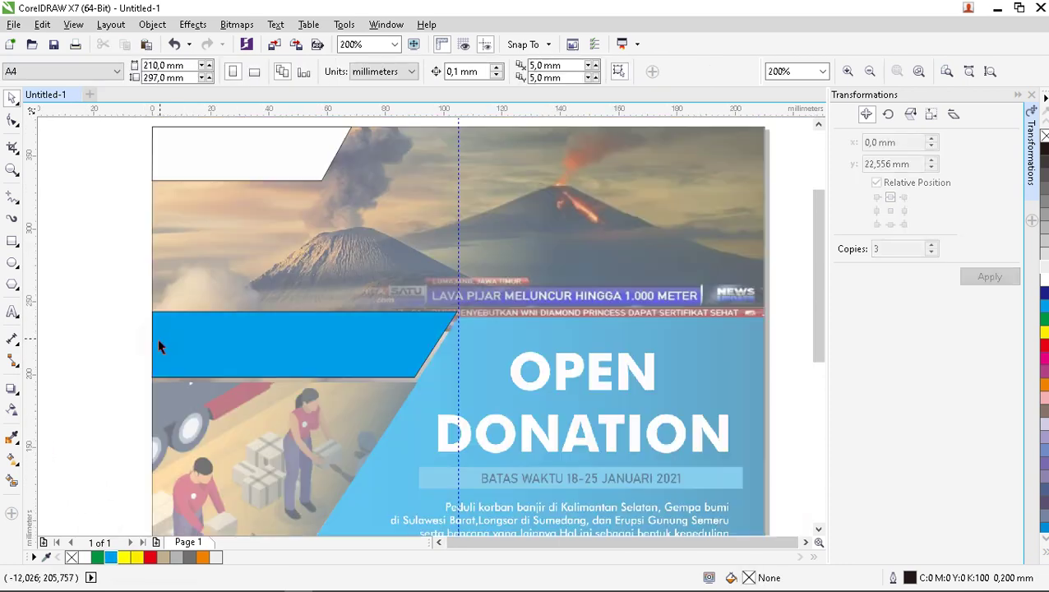
Trace the OPEN DONATION panel outline with the Freehand tool.
scroll(326, 386, "up", 2)
scroll(403, 312, "down", 2)
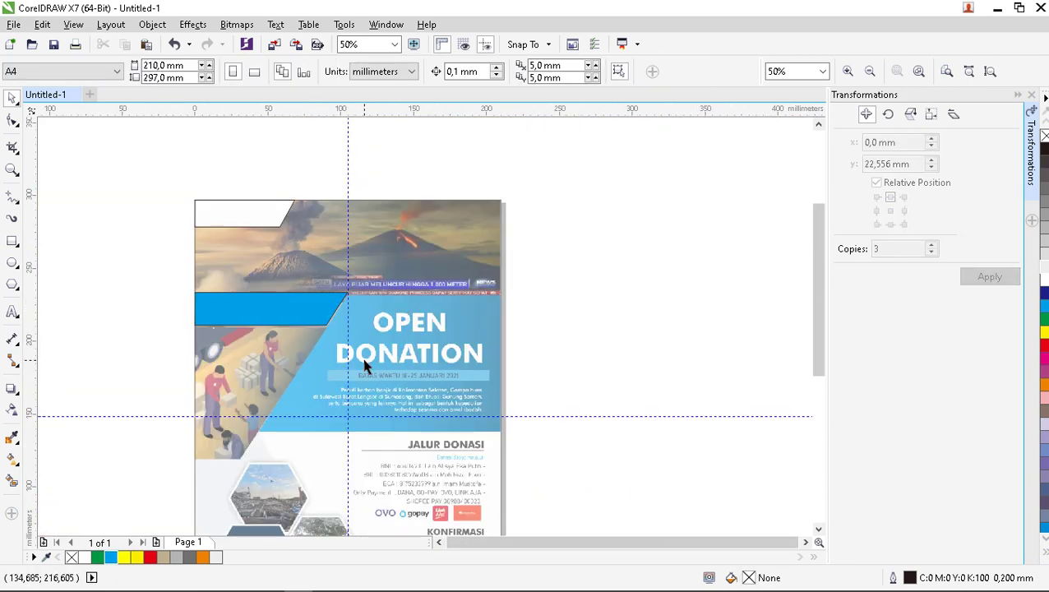
scroll(364, 370, "up", 2)
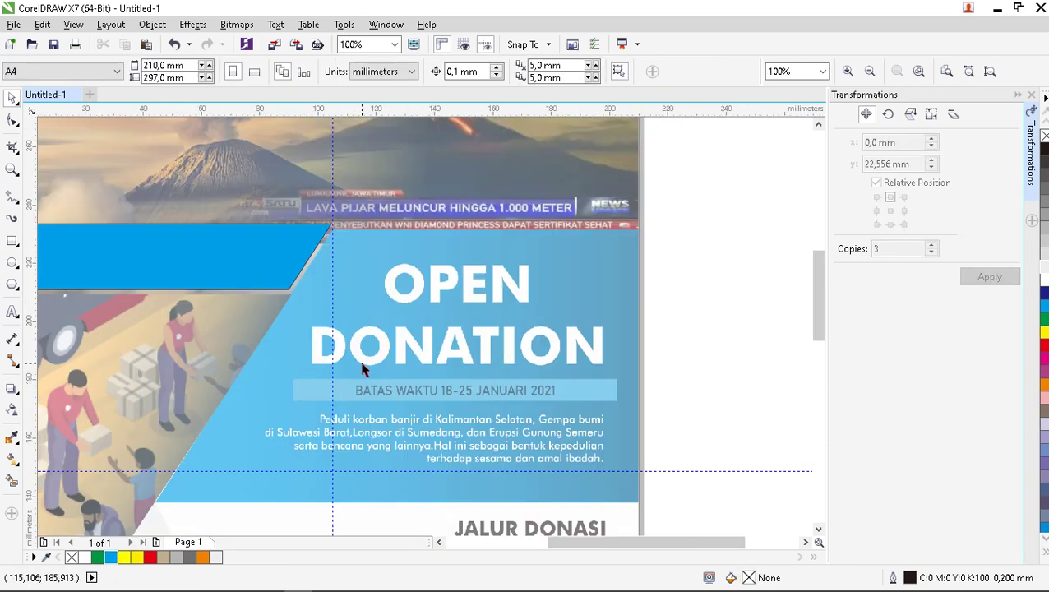
left_click(14, 198)
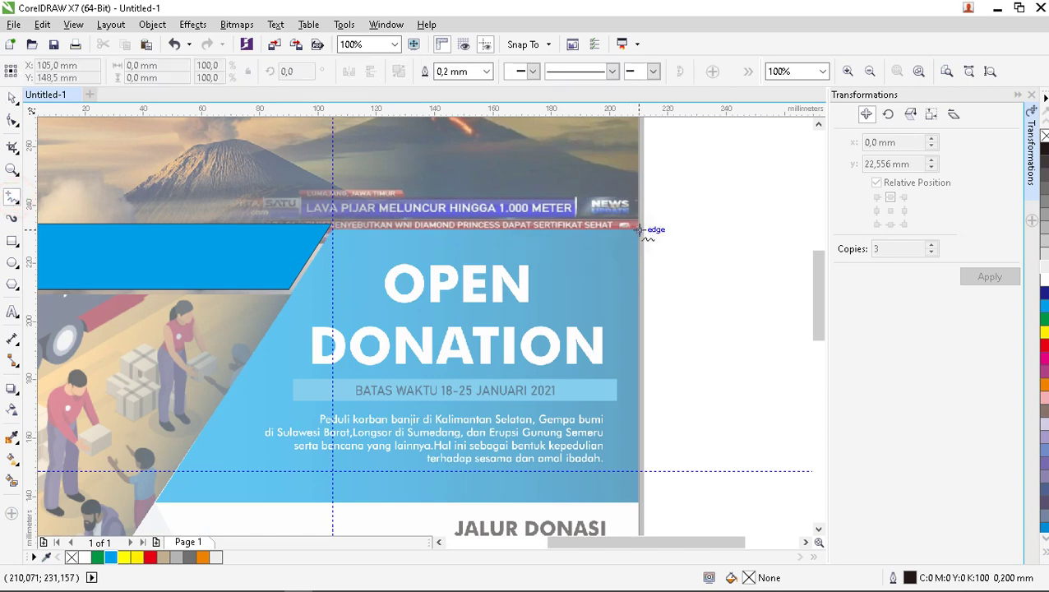
mouse_move(638, 230)
left_mouse_down()
mouse_move(309, 234)
mouse_move(333, 236)
mouse_move(299, 320)
mouse_move(174, 526)
mouse_move(155, 486)
mouse_move(616, 503)
mouse_move(654, 490)
mouse_move(639, 485)
mouse_move(639, 212)
left_mouse_up()
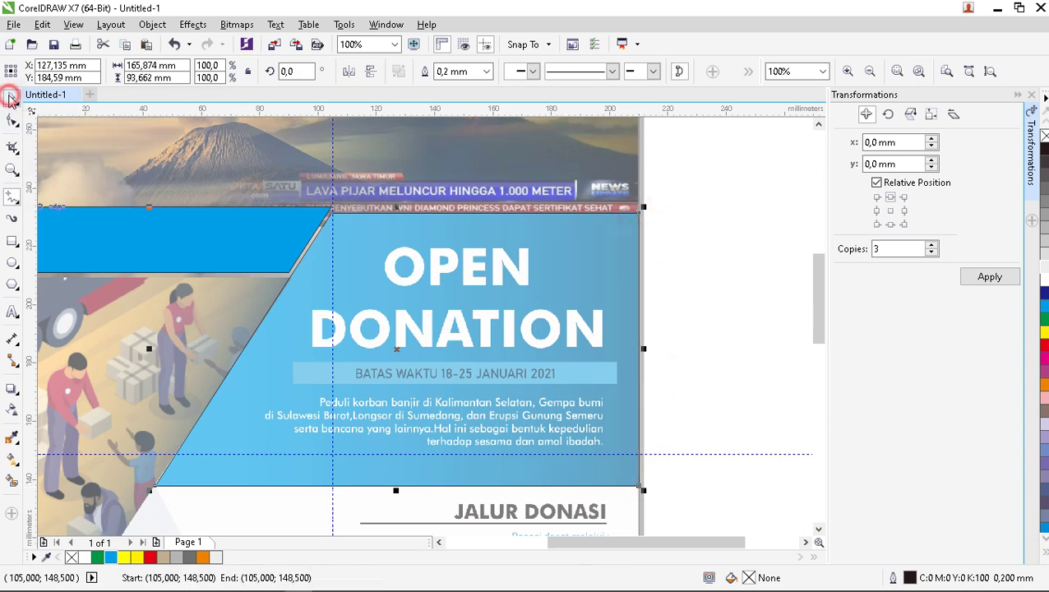
Fill the traced OPEN DONATION panel red and deselect it.
left_click(10, 97)
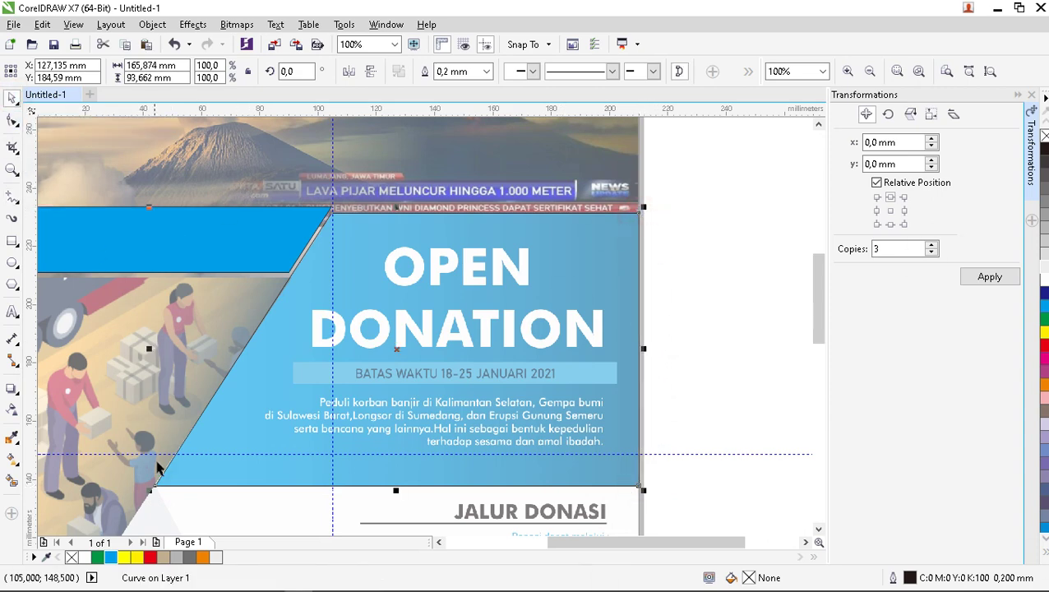
left_click(152, 558)
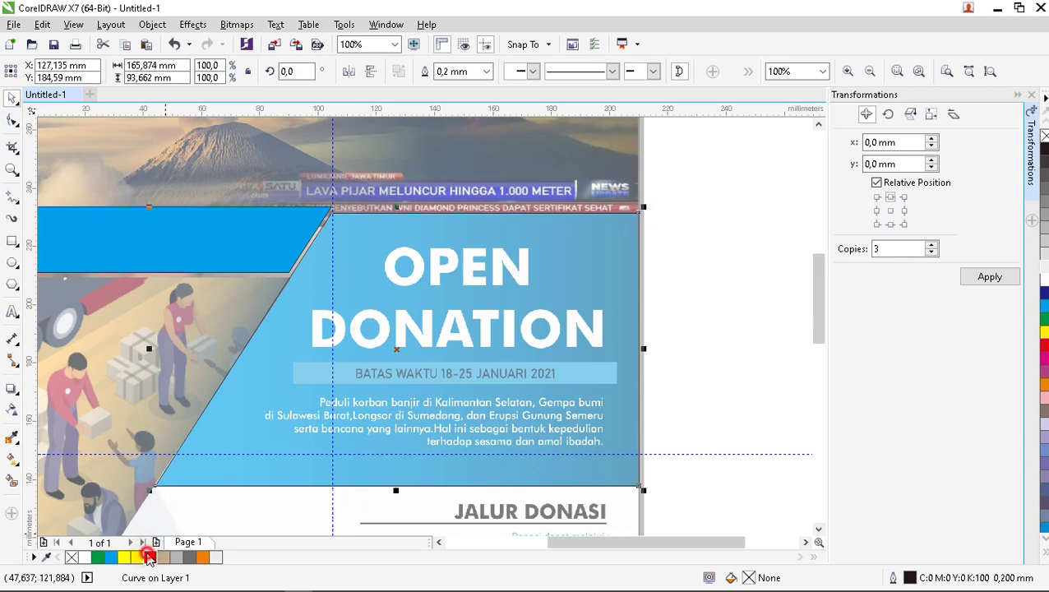
left_click(148, 559)
scroll(433, 346, "down", 2)
left_click(567, 314)
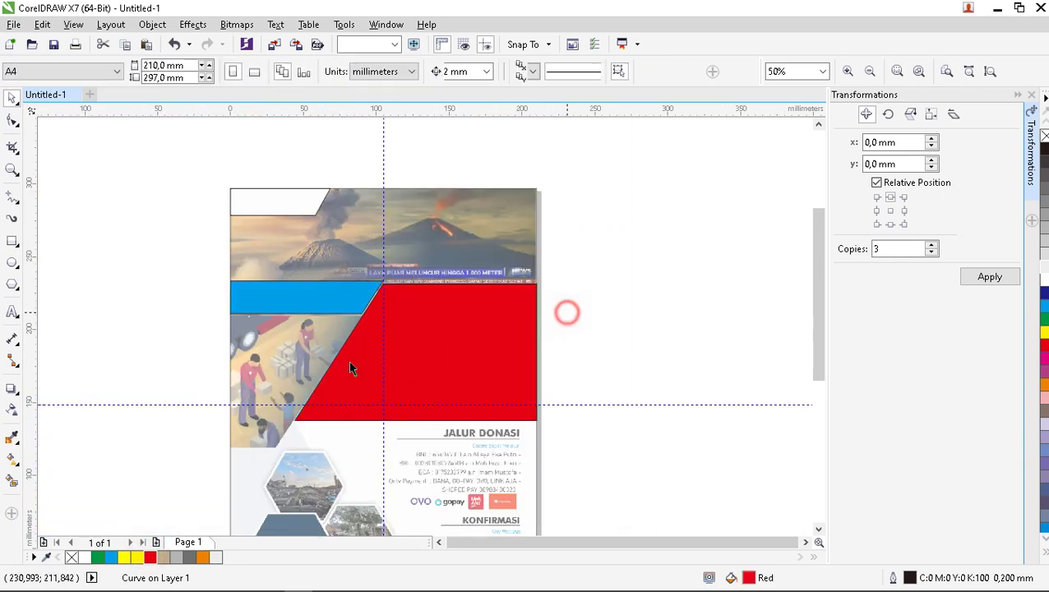
Trace a four-node freehand outline around the slanted photo panel.
scroll(269, 444, "up", 1)
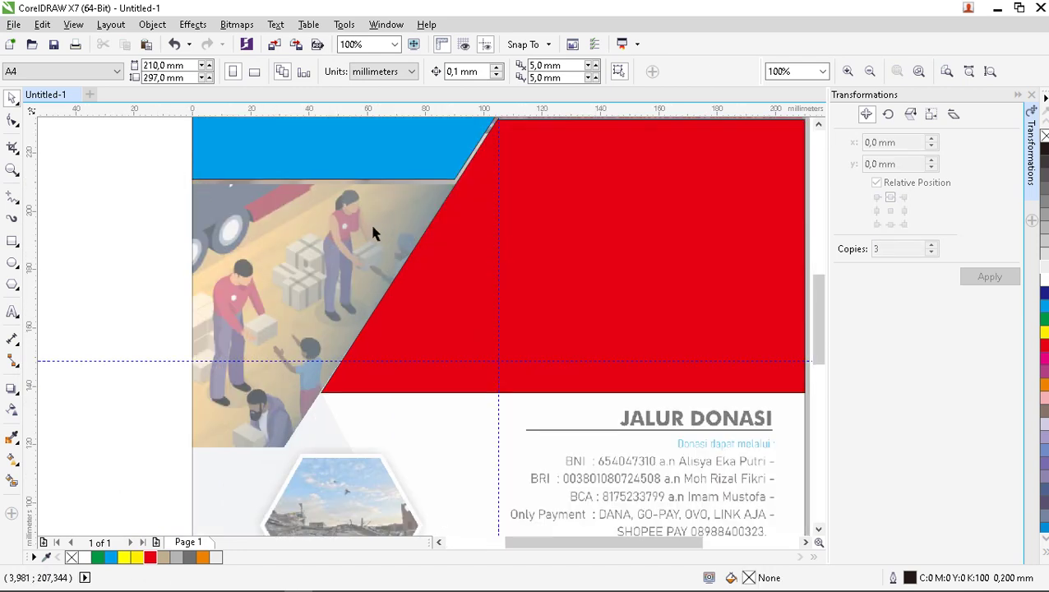
left_click(11, 197)
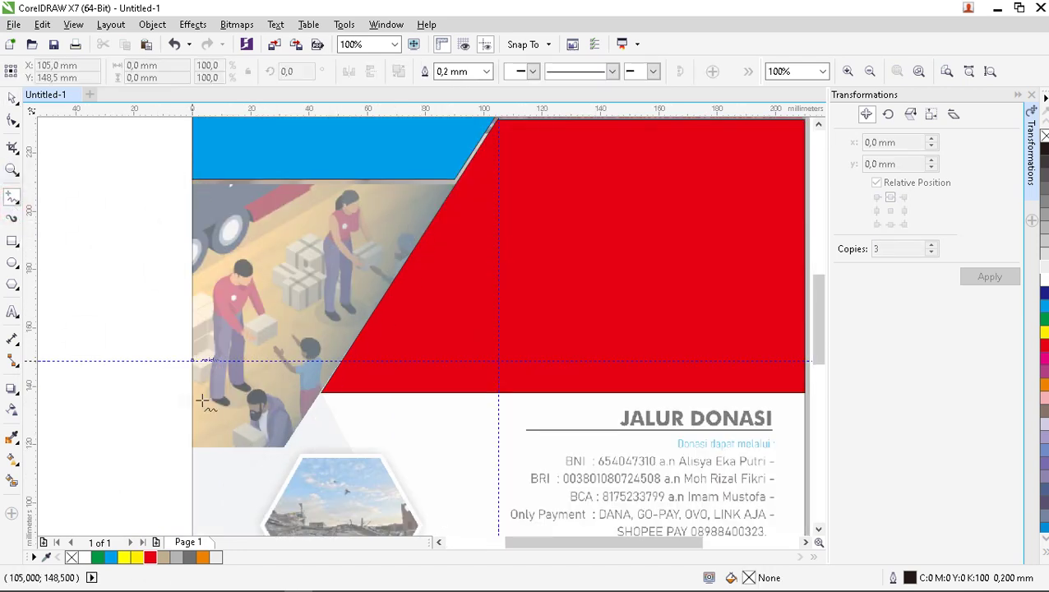
left_click(193, 445)
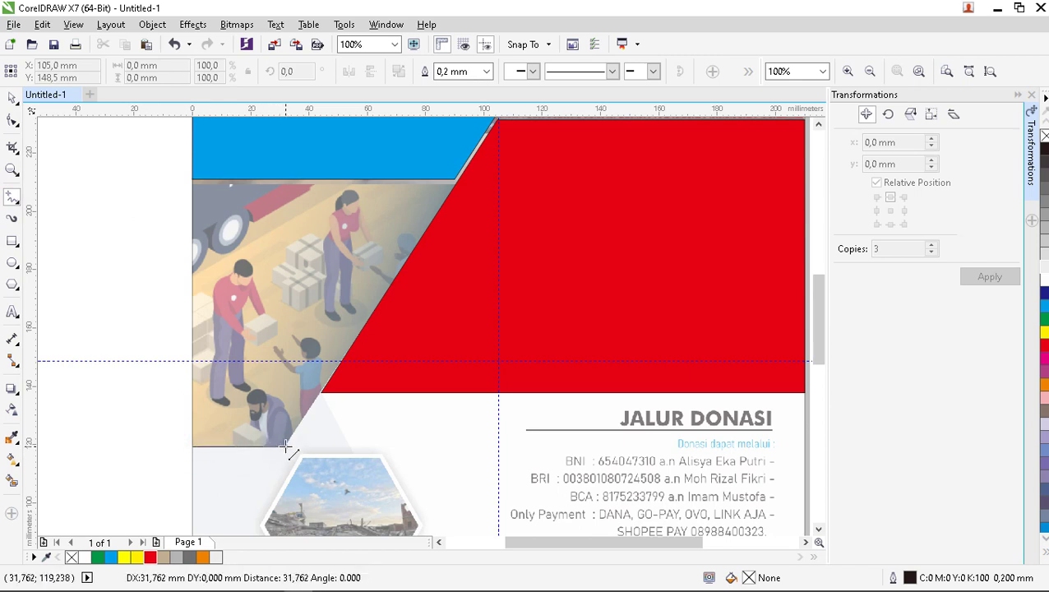
left_click(285, 445)
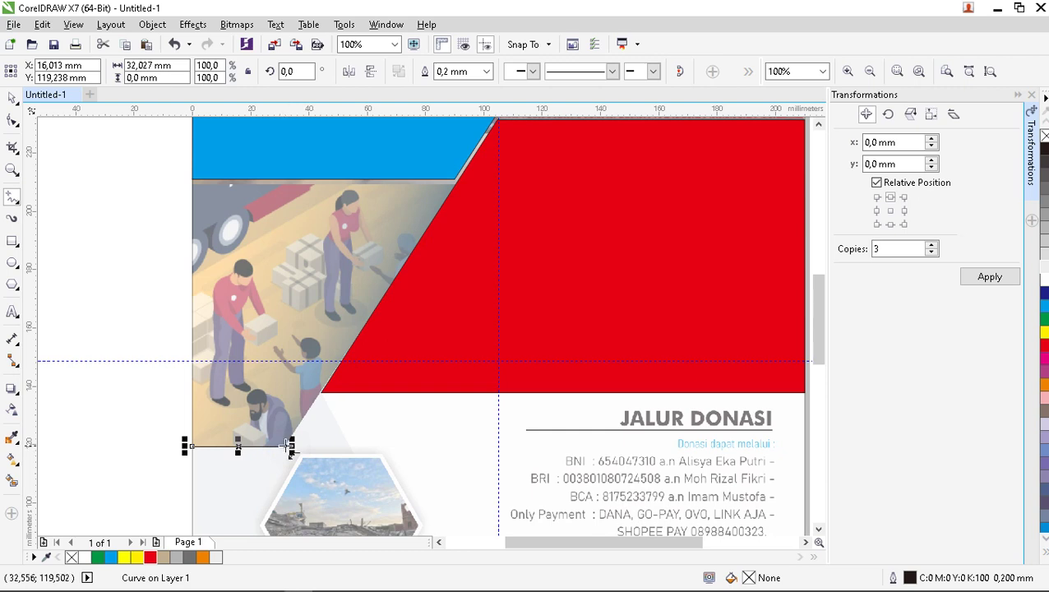
left_click(287, 446)
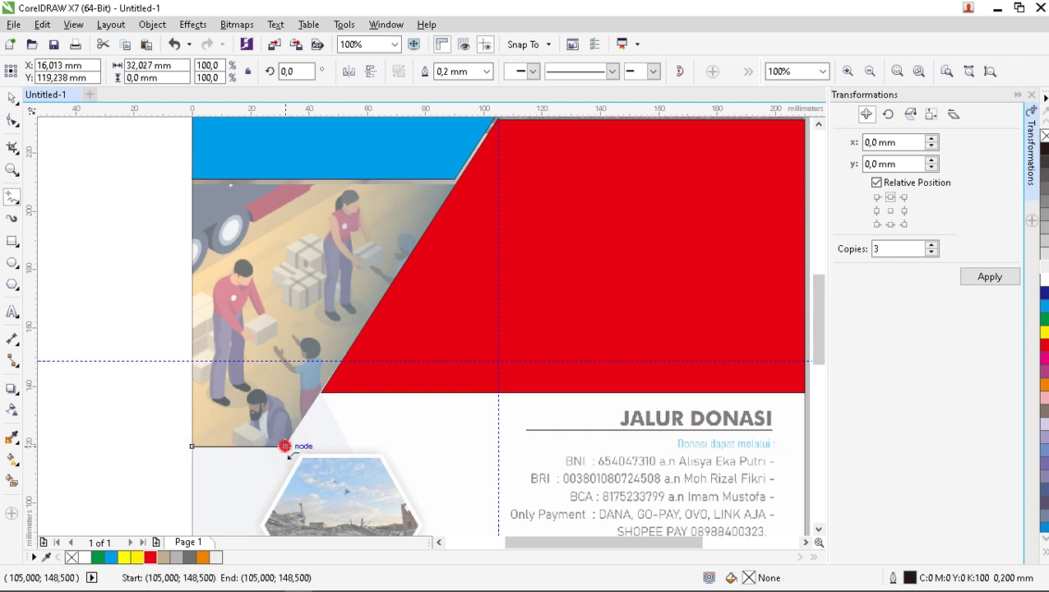
left_click(457, 180)
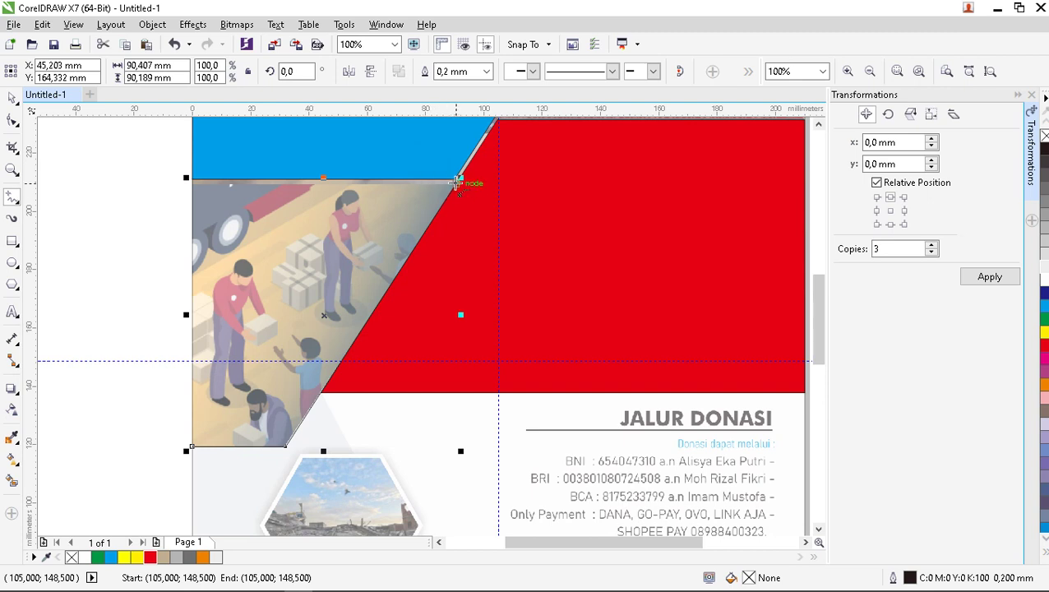
scroll(450, 203, "up", 6)
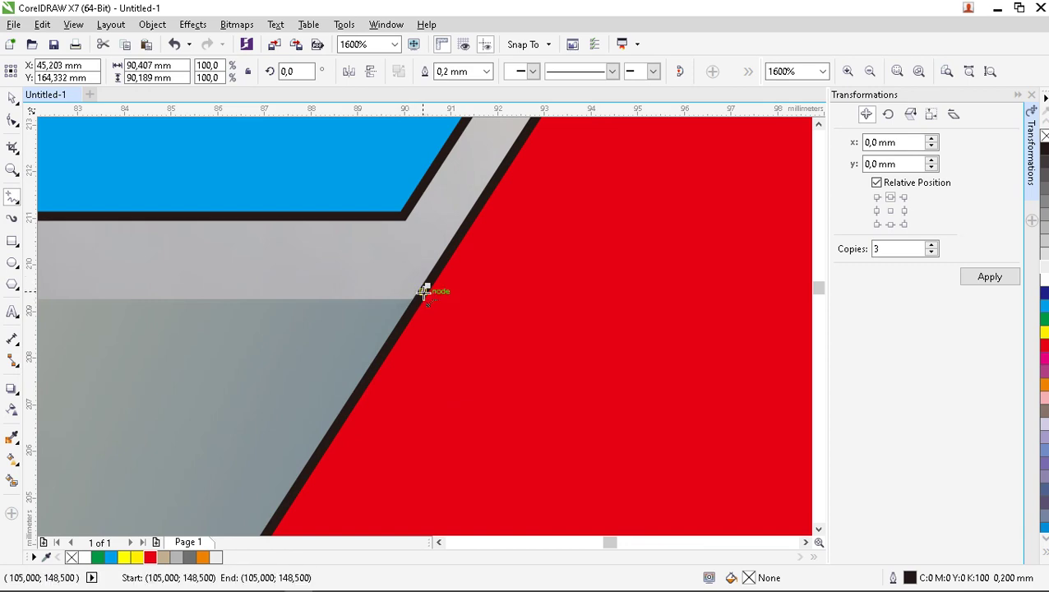
scroll(425, 280, "down", 6)
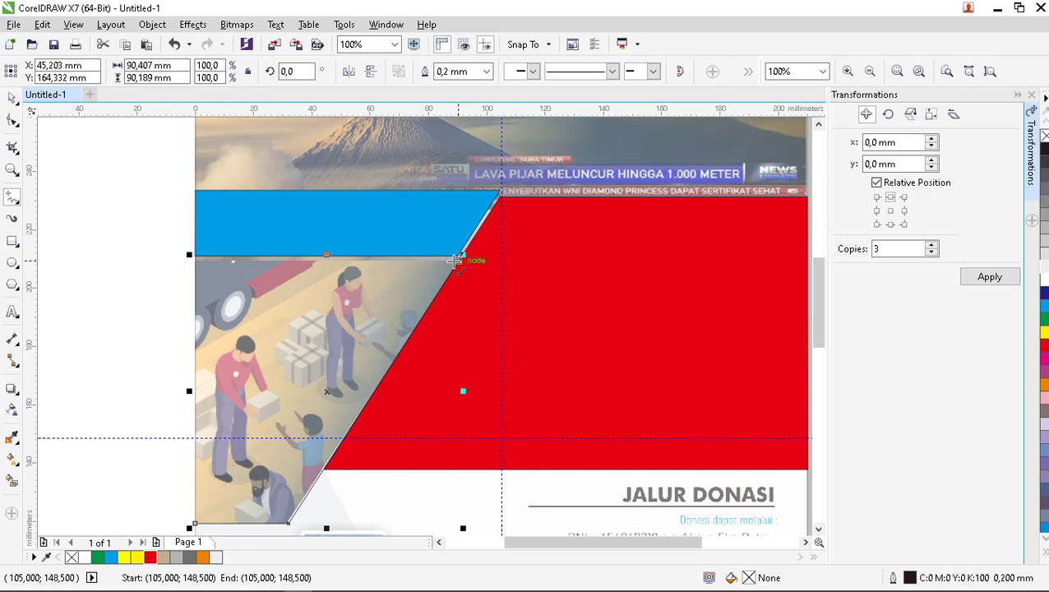
left_click(457, 258)
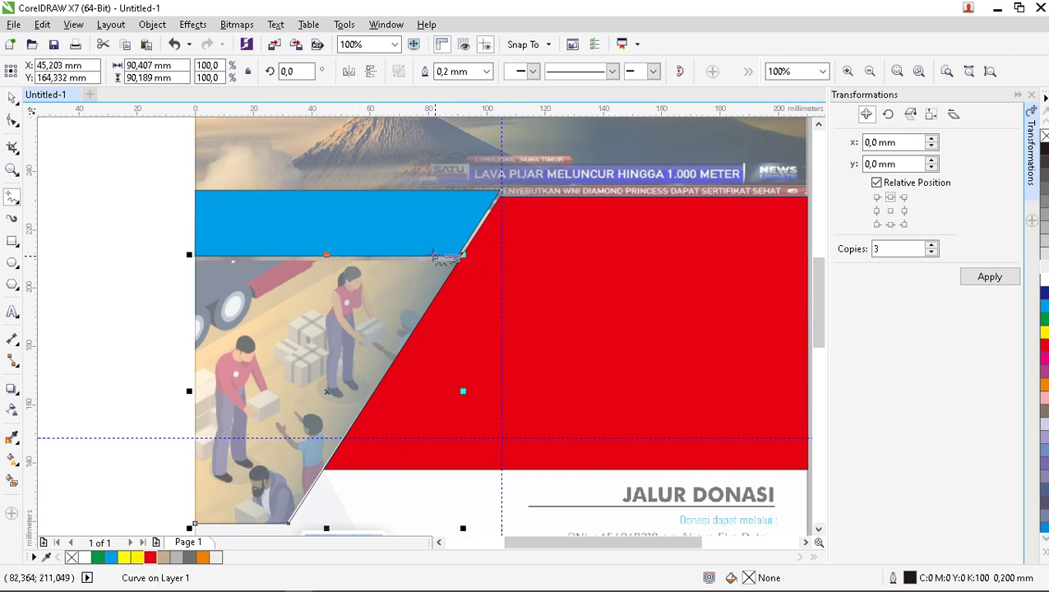
key("ctrl+z")
mouse_move(436, 263)
left_mouse_down()
mouse_move(206, 271)
mouse_move(194, 261)
mouse_move(183, 520)
mouse_move(195, 506)
left_mouse_up()
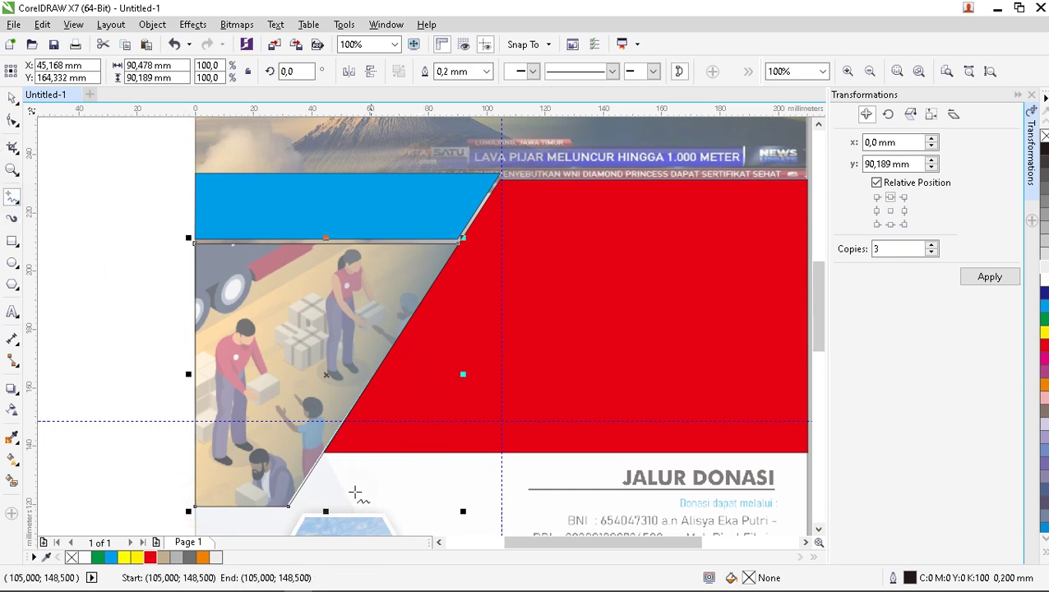
scroll(356, 492, "up", 4)
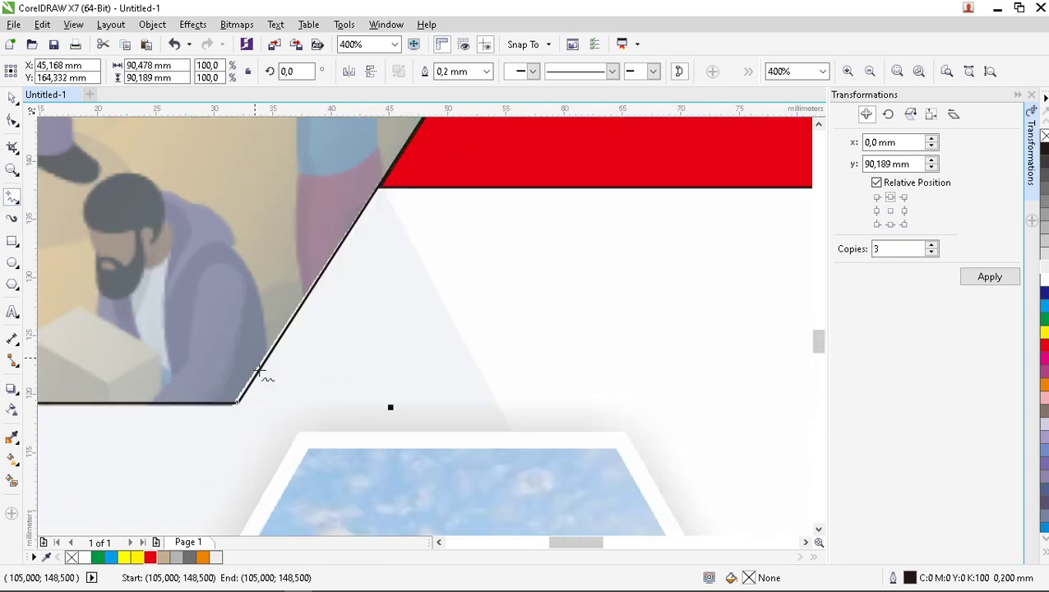
scroll(262, 375, "up", 1)
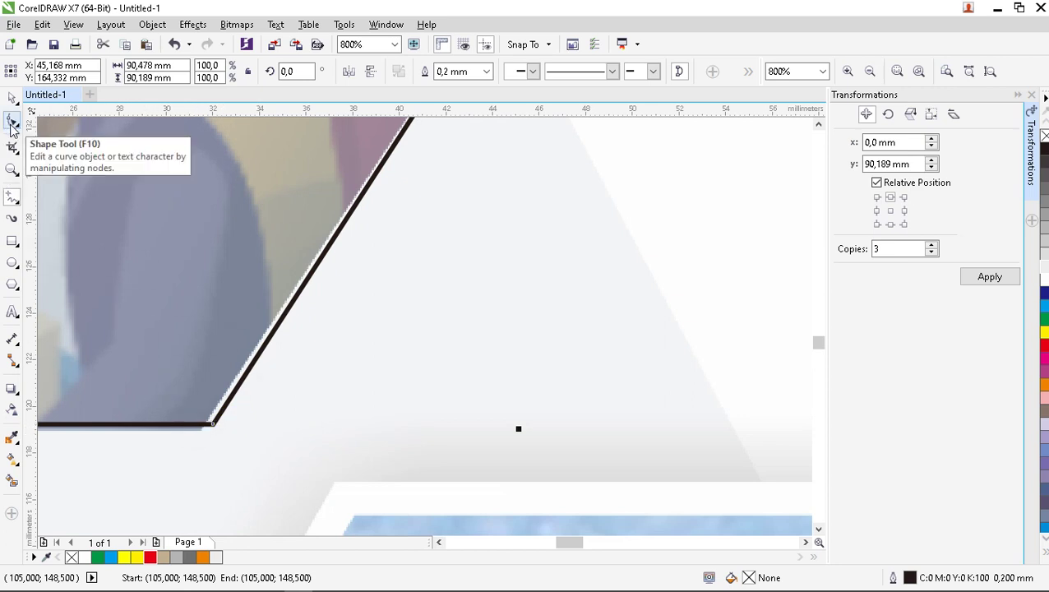
Nudge the outline's lower corner node slightly left onto the photo's edge, then deselect it.
left_click(11, 123)
scroll(424, 403, "down", 1)
scroll(390, 419, "up", 1)
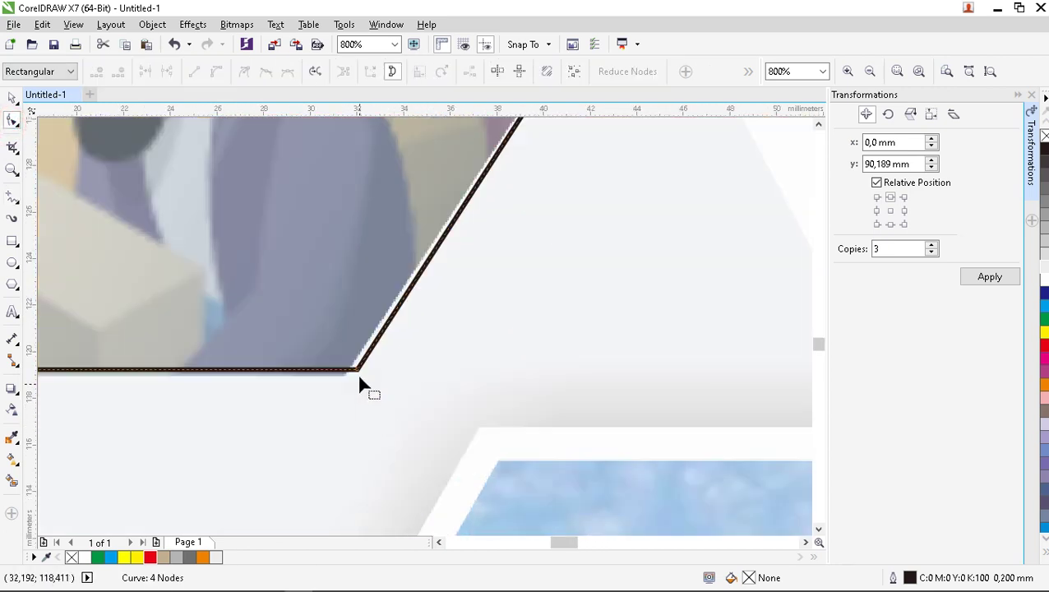
scroll(359, 384, "up", 1)
left_click(355, 360)
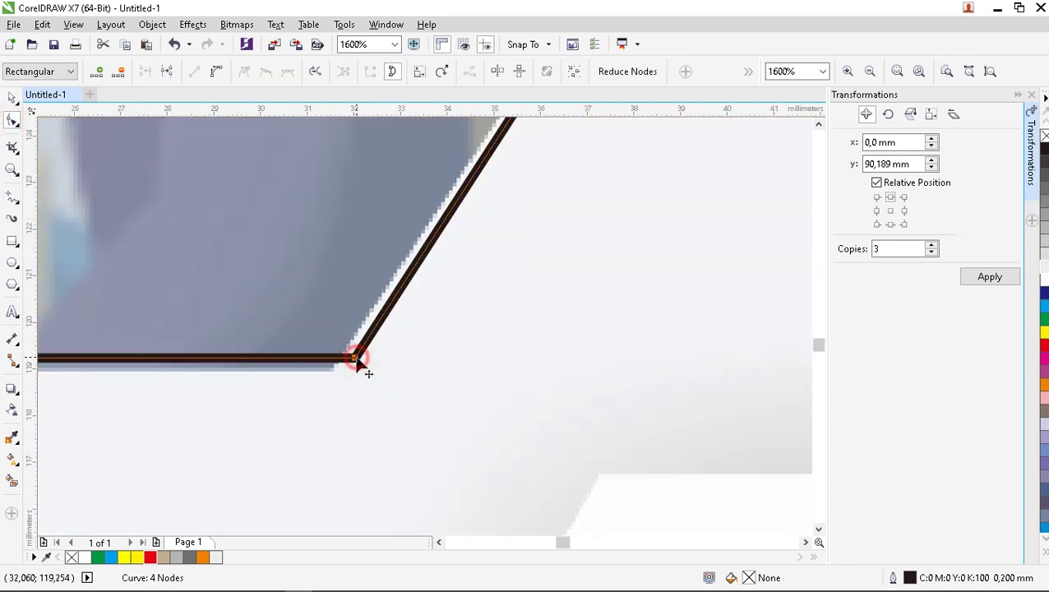
left_click_drag(354, 363, 341, 362)
scroll(340, 373, "down", 6)
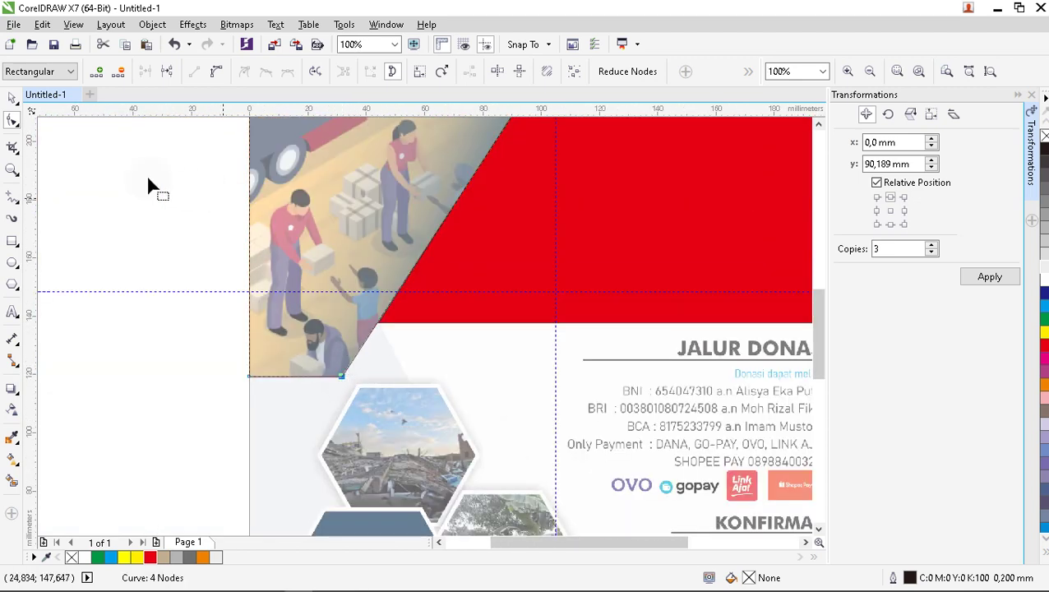
left_click(10, 97)
left_click(124, 218)
scroll(313, 313, "down", 4)
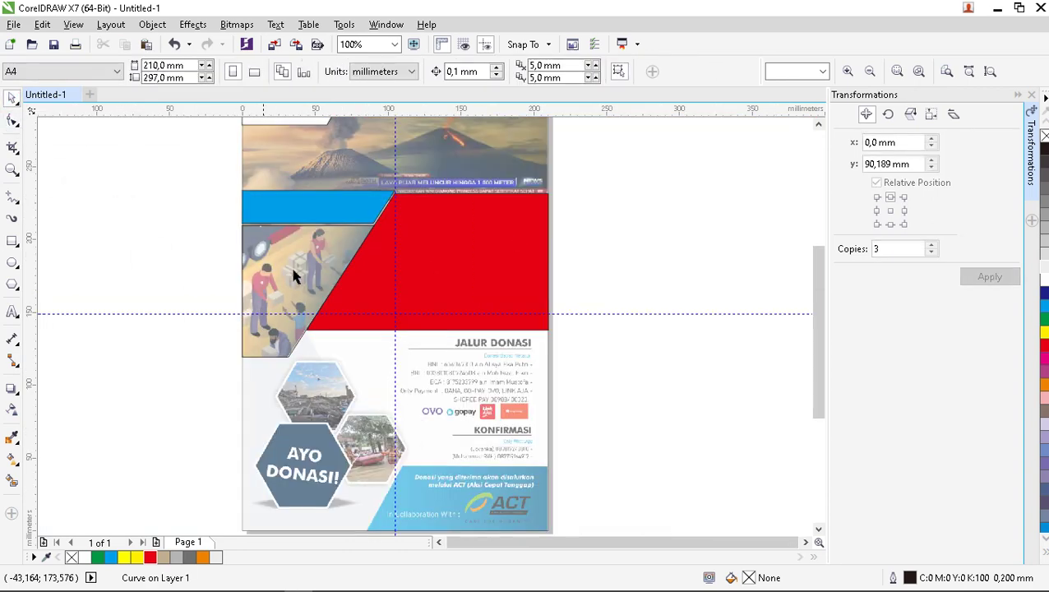
scroll(329, 354, "up", 2)
scroll(317, 283, "up", 2)
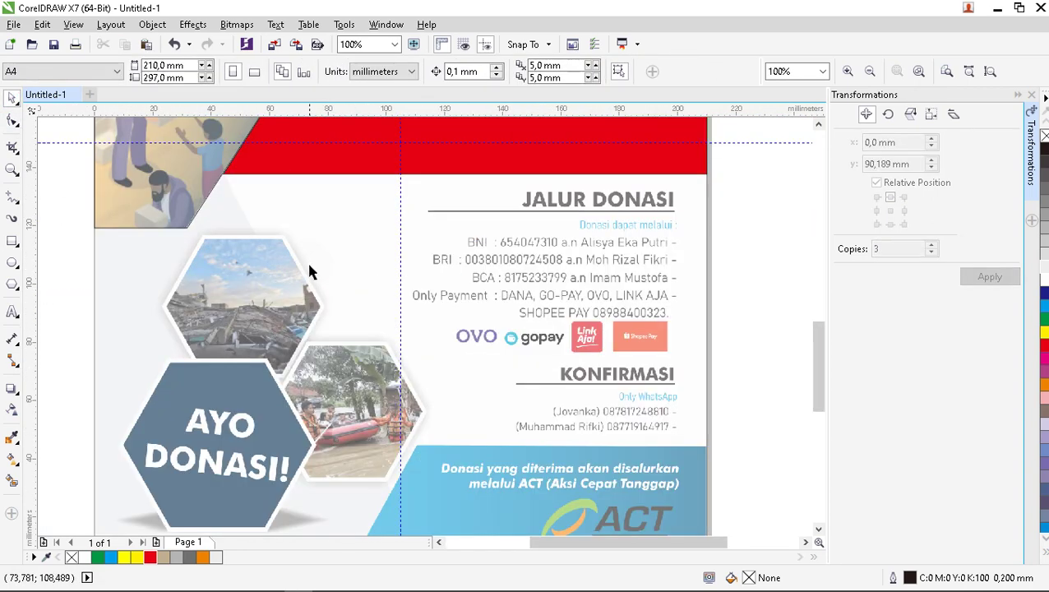
scroll(307, 260, "down", 2)
Trace freehand lines from the red band's corner down the diagonal and along the page bottom.
scroll(334, 232, "up", 2)
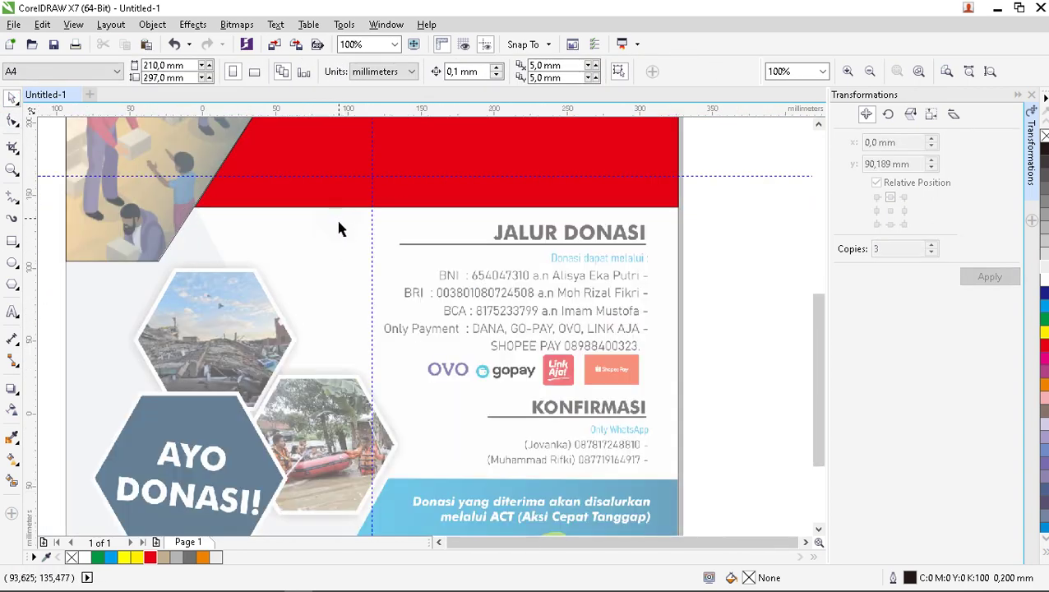
scroll(338, 222, "down", 2)
scroll(300, 319, "up", 1)
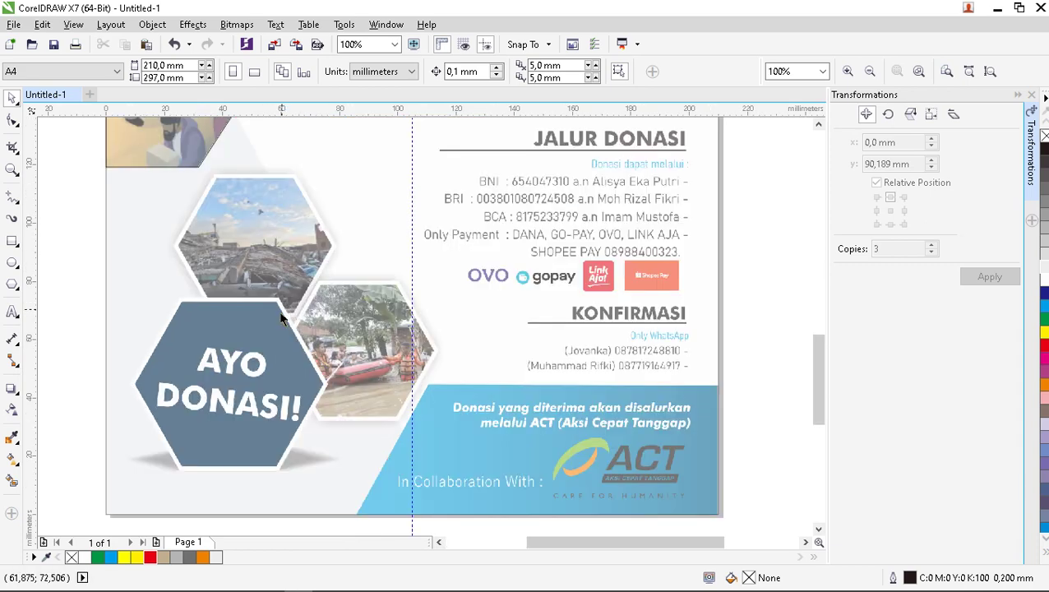
scroll(281, 319, "down", 1)
scroll(248, 240, "up", 1)
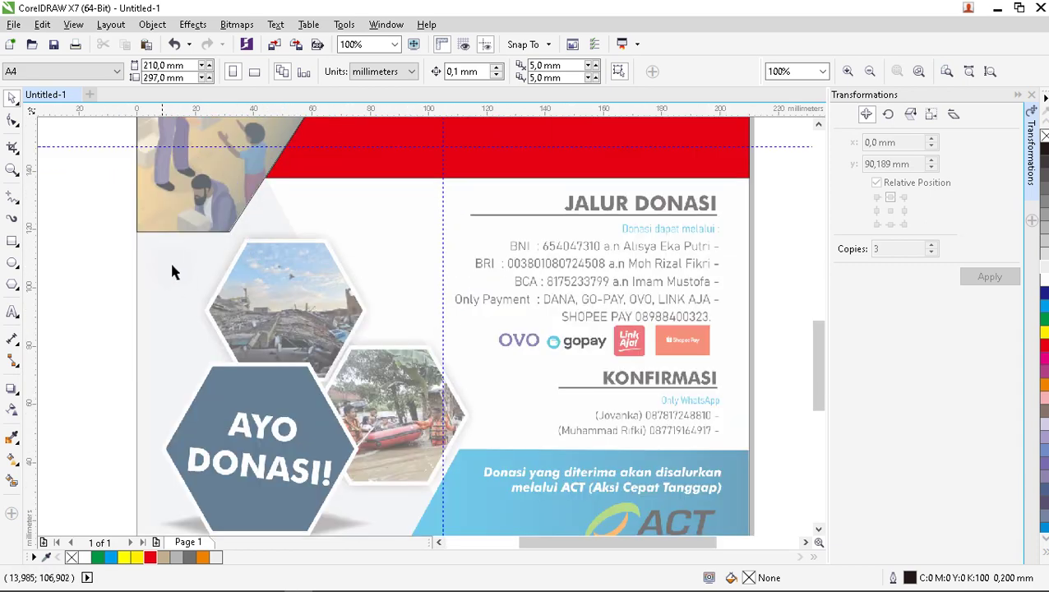
left_click(12, 199)
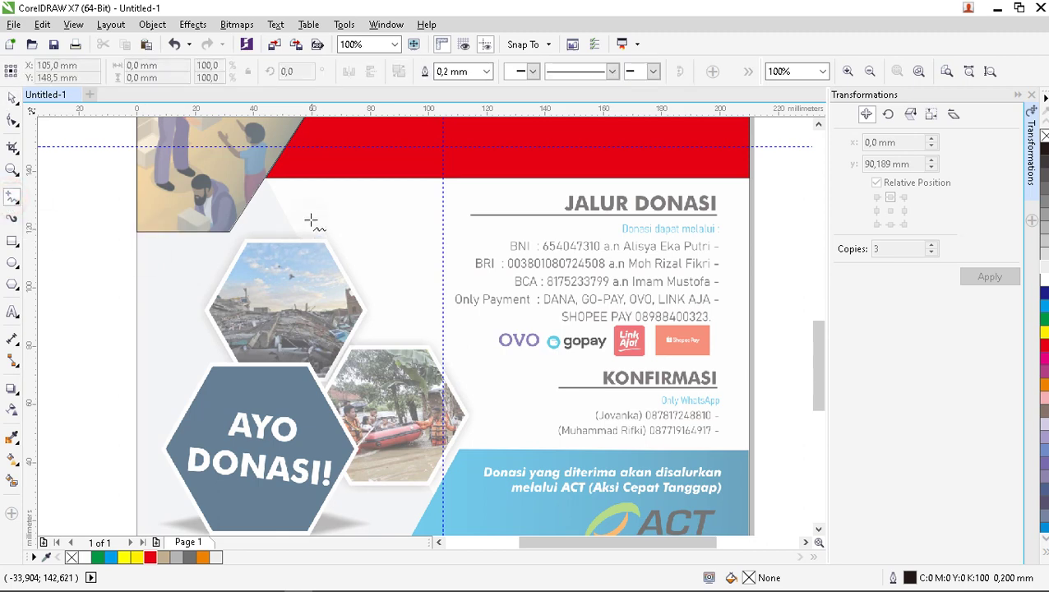
left_click(264, 178)
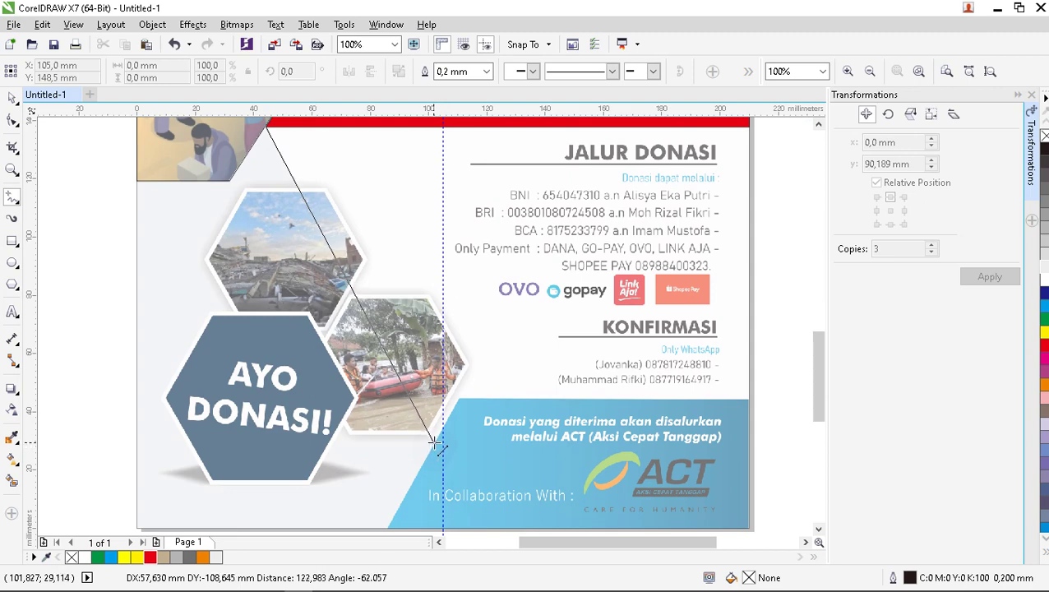
left_click(435, 444)
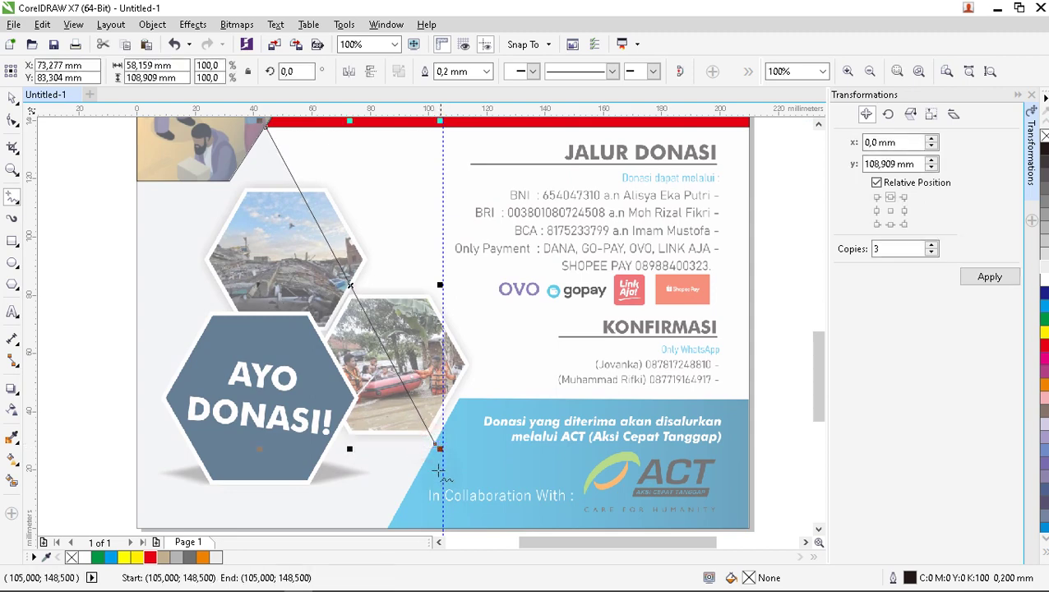
left_click(437, 445)
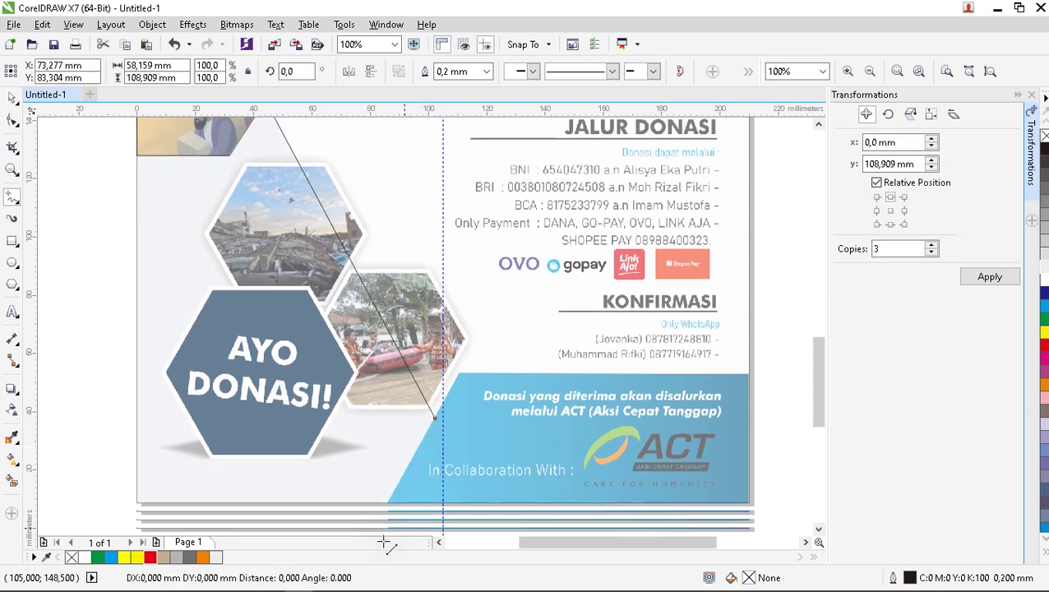
left_click(387, 478)
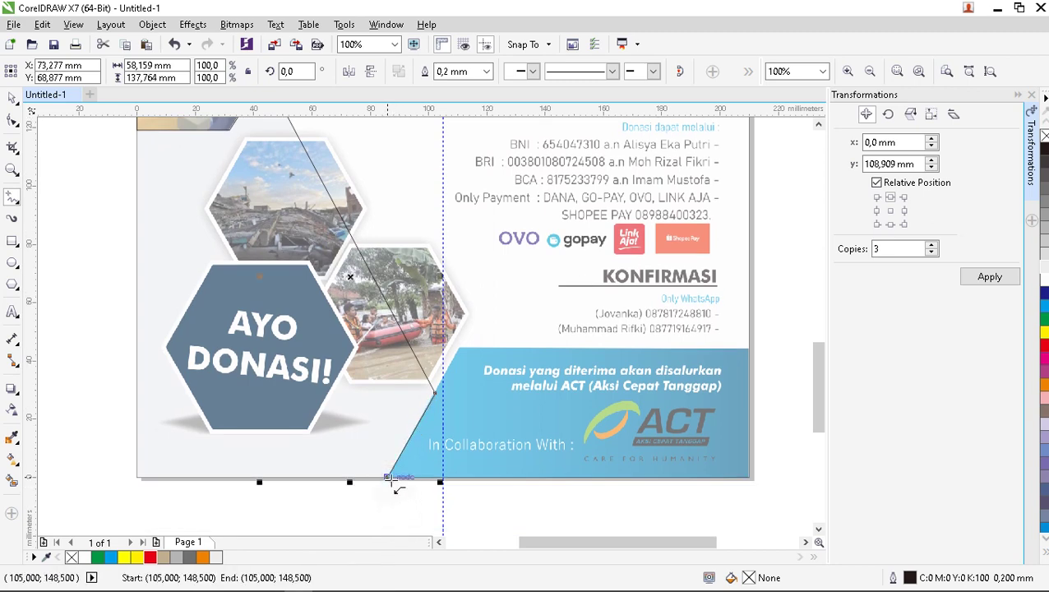
left_click(387, 477)
left_click(138, 478)
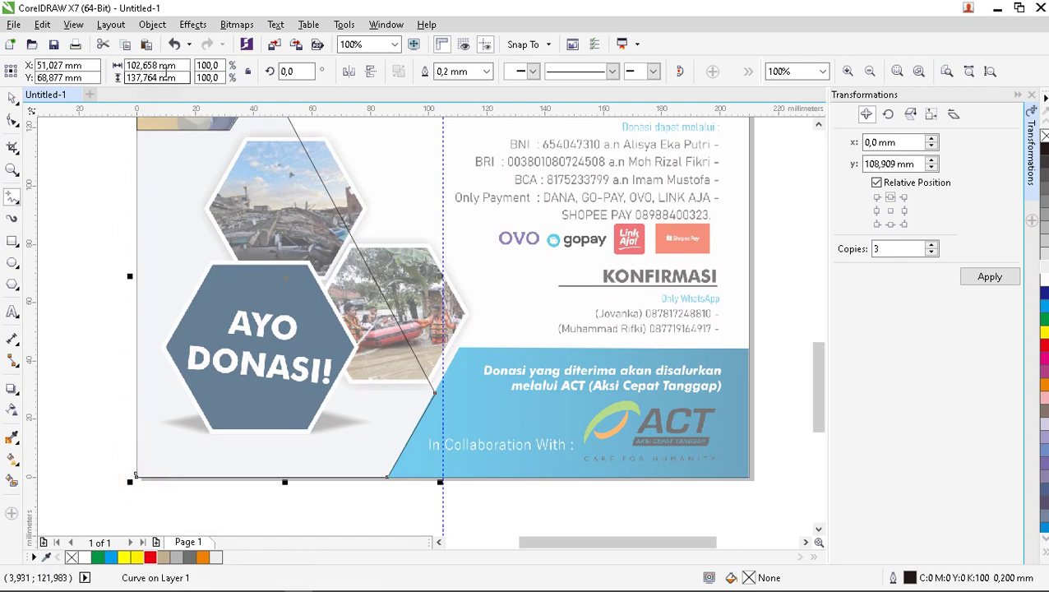
Close the panel outline up the page's left edge.
scroll(162, 449, "down", 2)
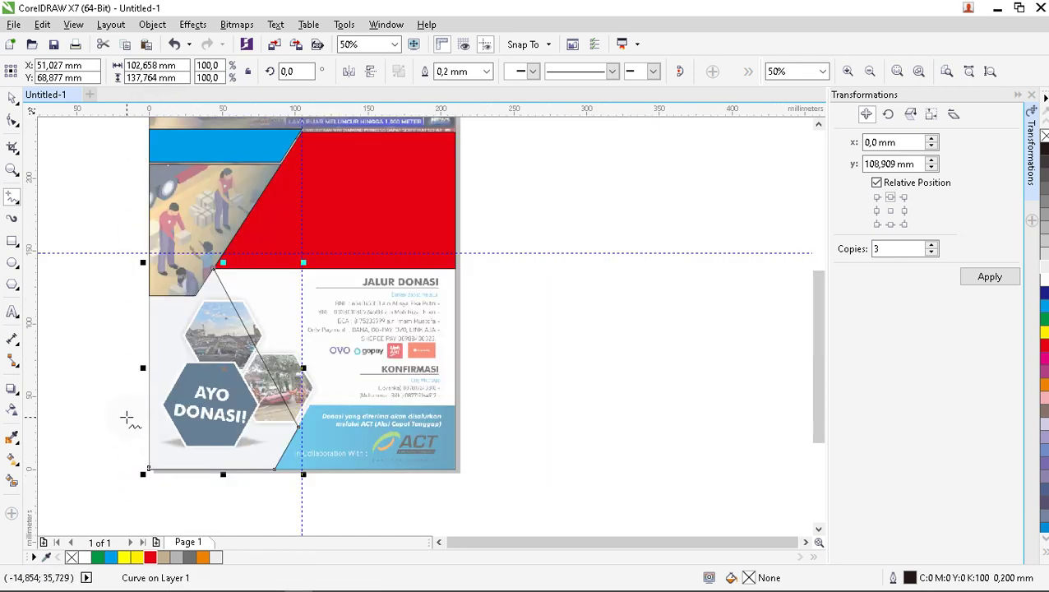
scroll(122, 421, "up", 2)
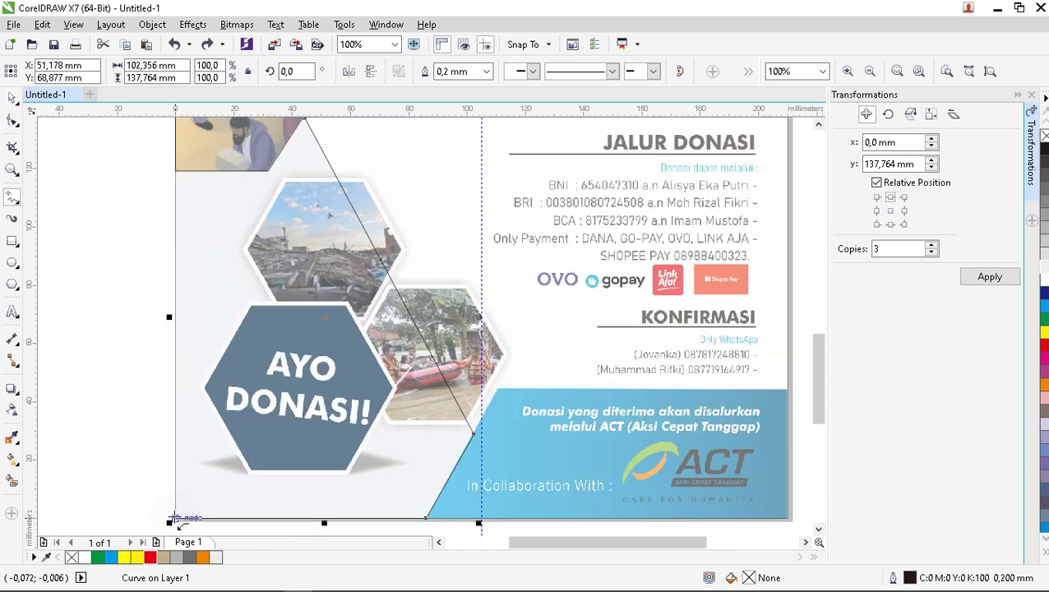
left_click(176, 518)
left_click_drag(191, 122, 304, 202)
scroll(305, 201, "down", 2)
scroll(457, 124, "up", 2)
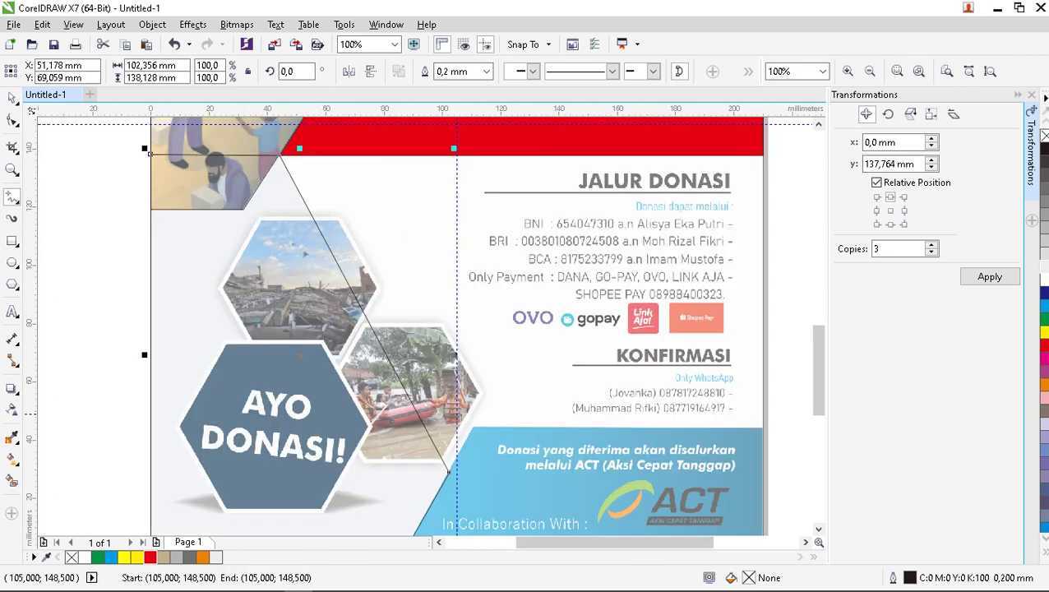
Fill the closed panel shape with 40% Black.
left_click(185, 557)
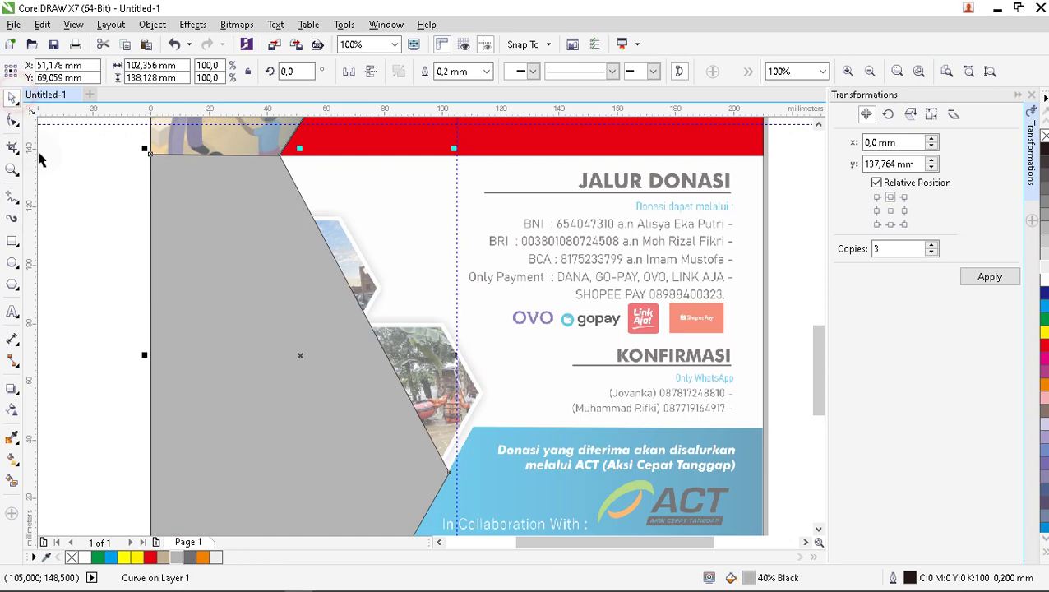
left_click(61, 170)
scroll(194, 217, "down", 2)
scroll(197, 218, "up", 2)
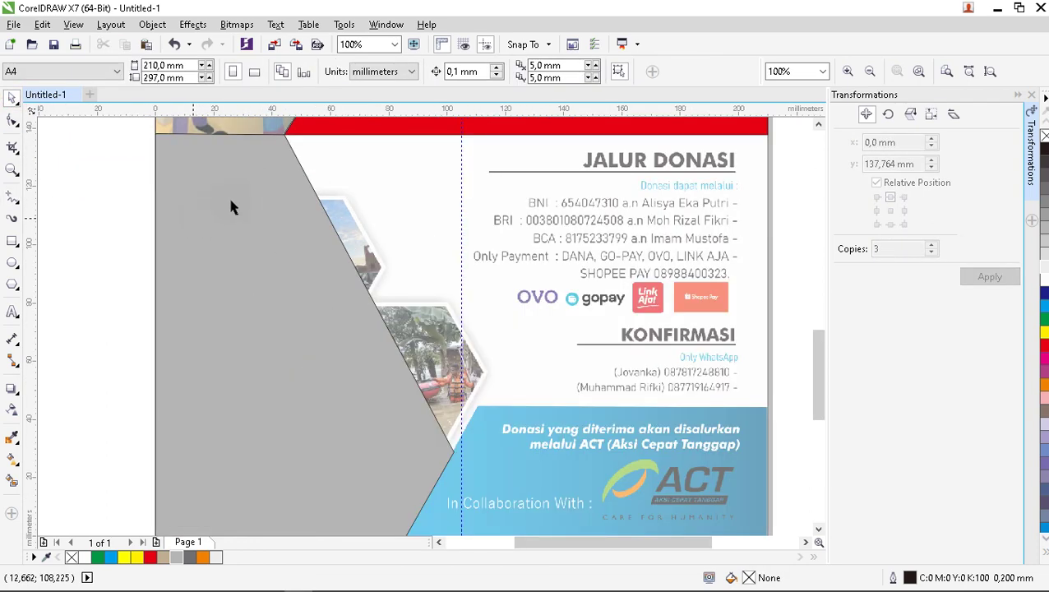
scroll(228, 197, "down", 2)
scroll(231, 202, "up", 2)
scroll(263, 193, "down", 2)
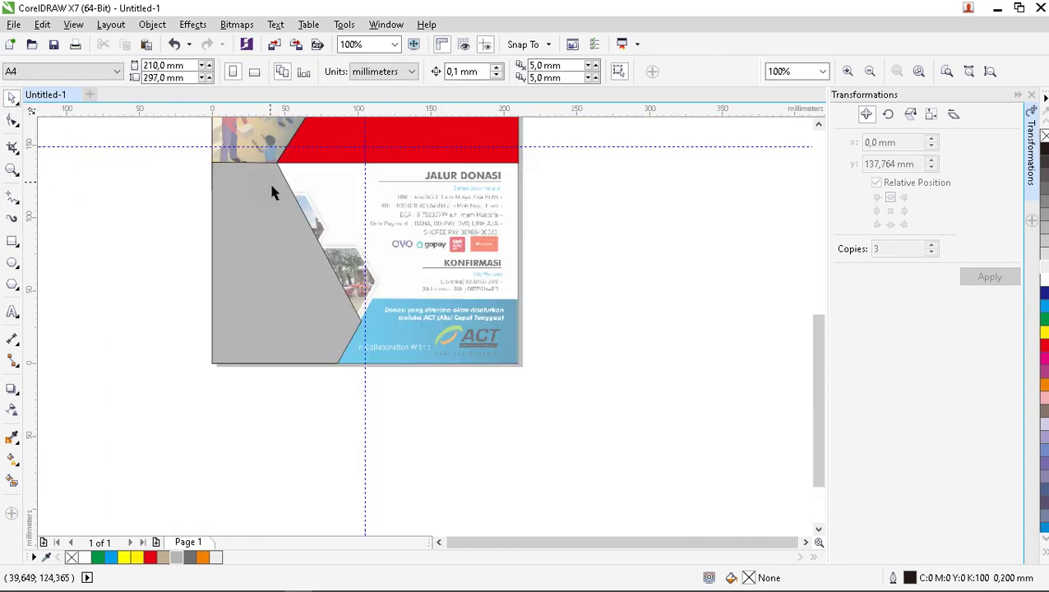
Remove the panel shape's fill so only its outline remains over the photos.
left_click(283, 201)
left_click(630, 226)
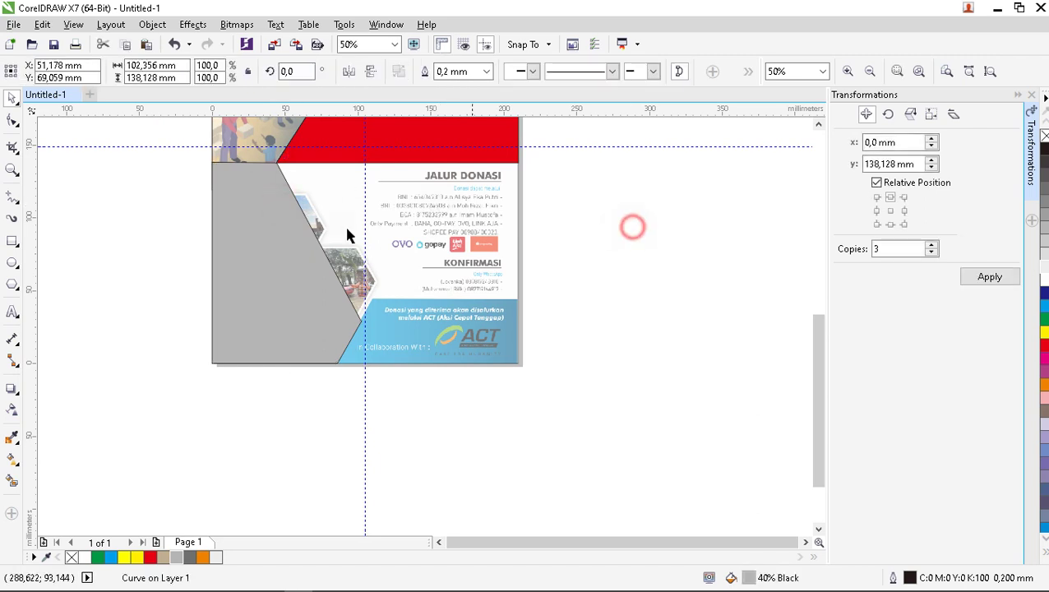
scroll(272, 206, "up", 2)
left_click(279, 199)
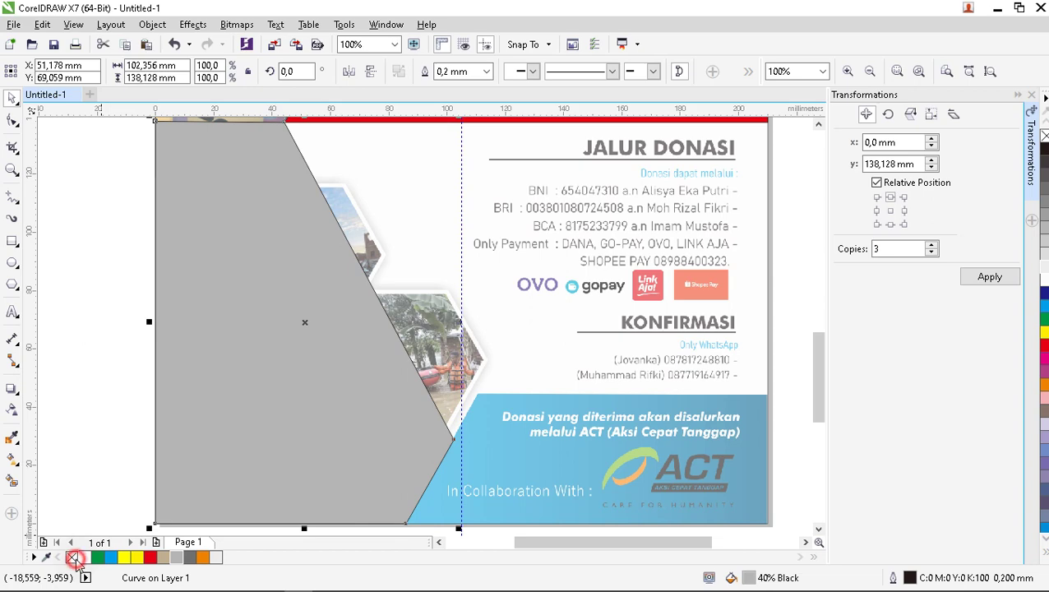
left_click(72, 558)
left_click(76, 449)
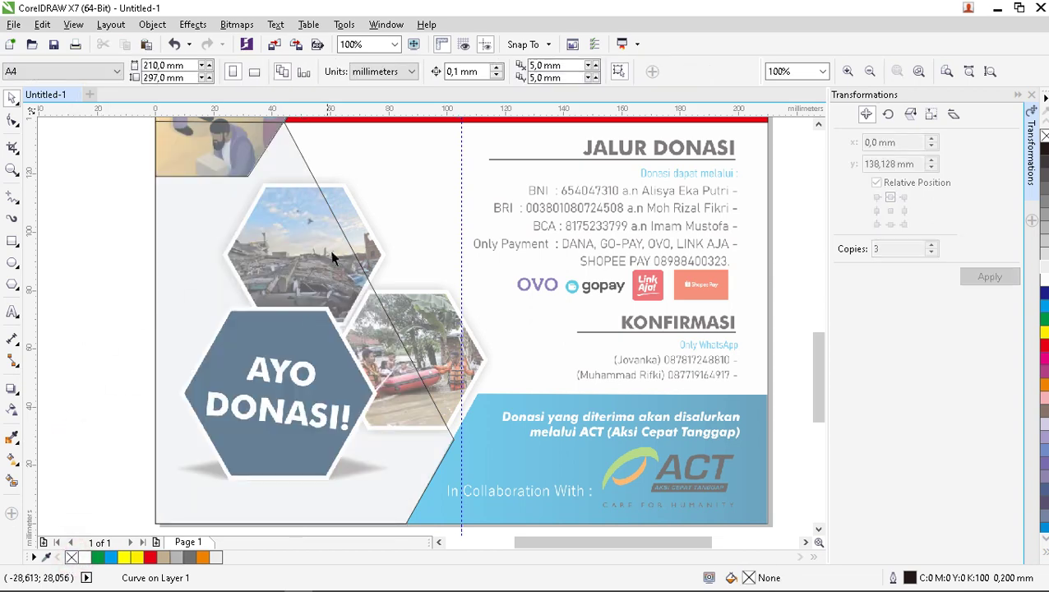
scroll(337, 214, "down", 2)
scroll(337, 214, "up", 2)
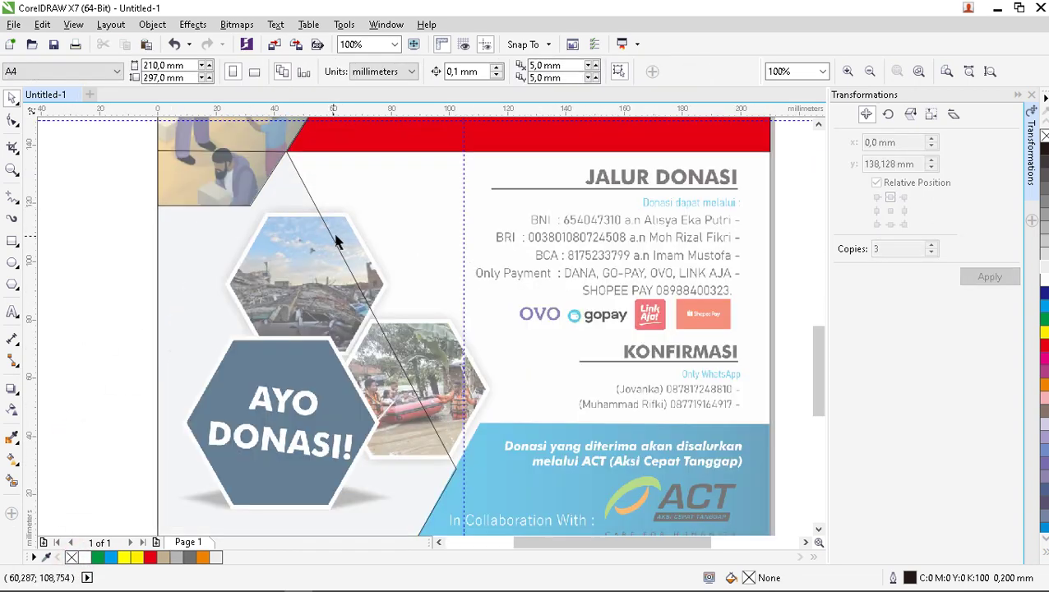
Draw a six-sided polygon and move it onto the upper photo hexagon.
left_click(12, 284)
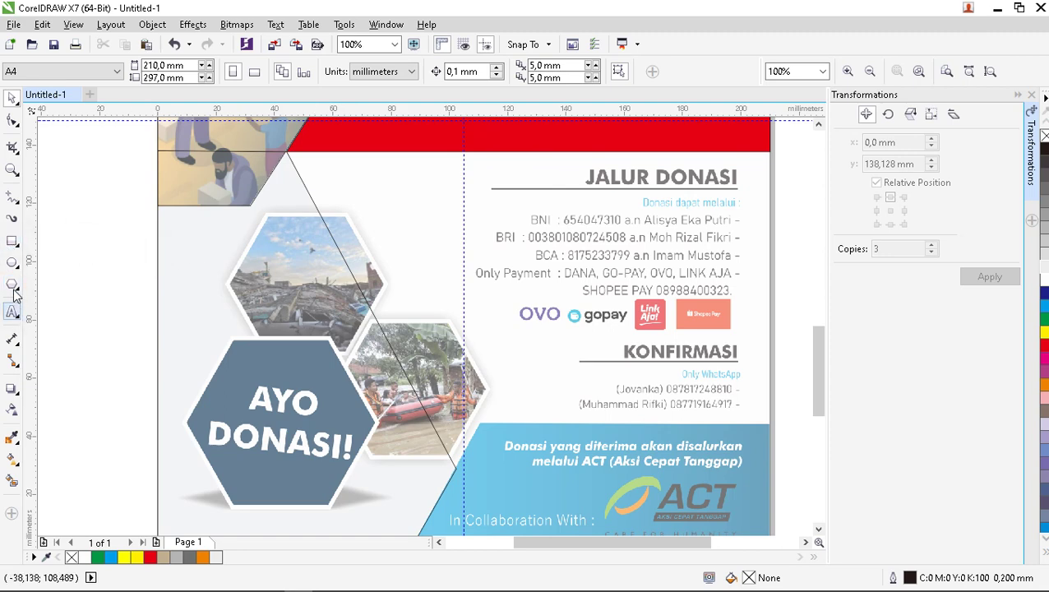
left_click(11, 285)
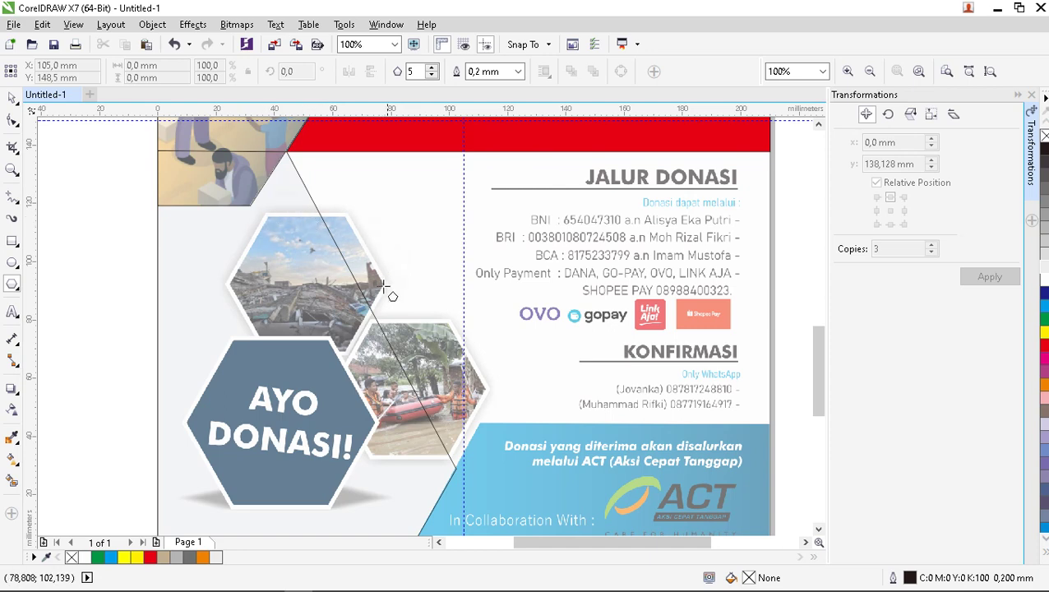
left_click_drag(267, 214, 426, 363)
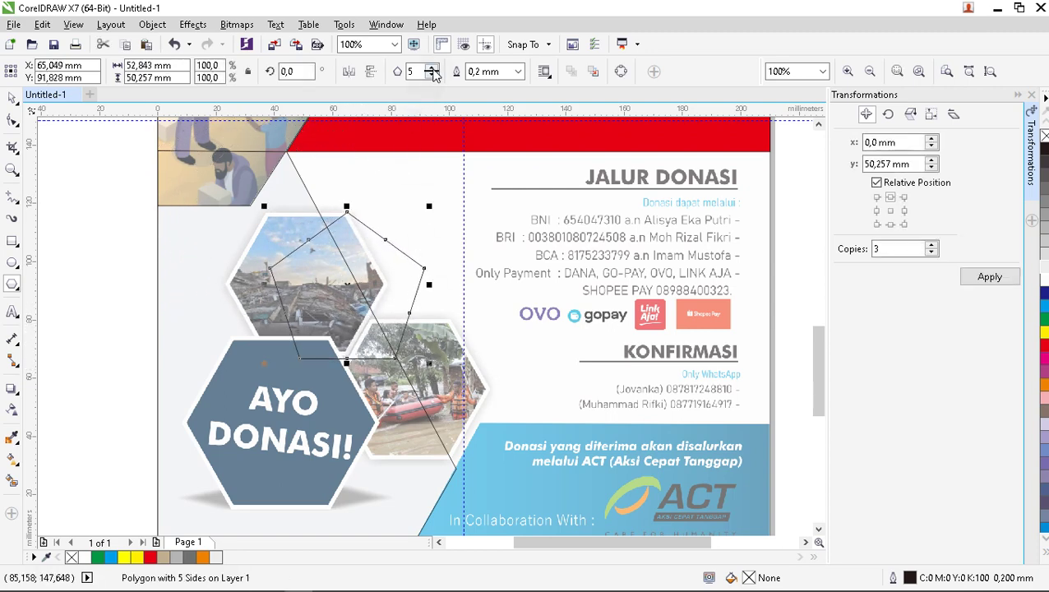
left_click(432, 69)
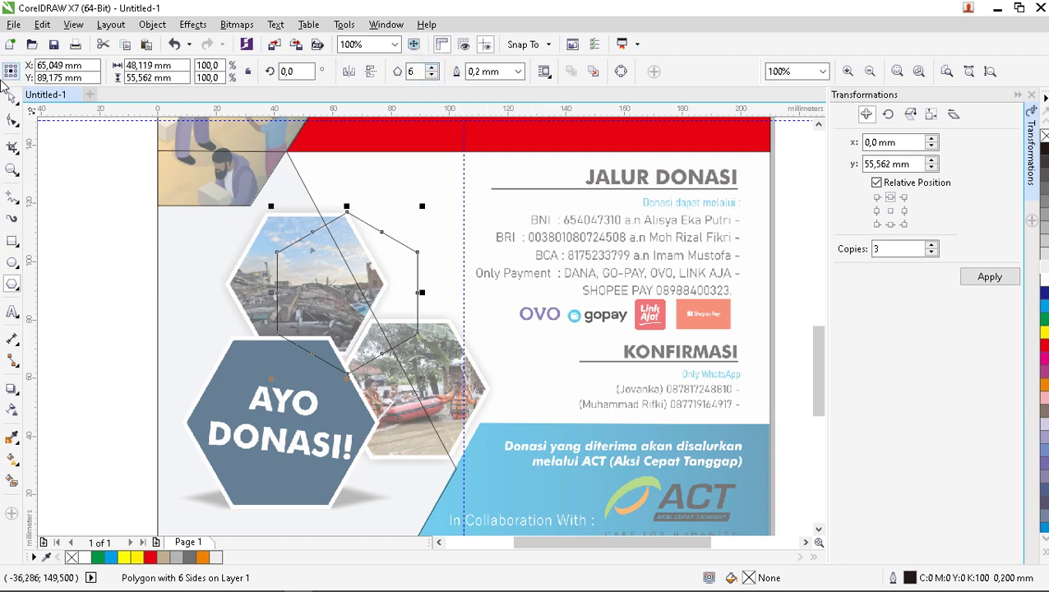
scroll(346, 218, "up", 1)
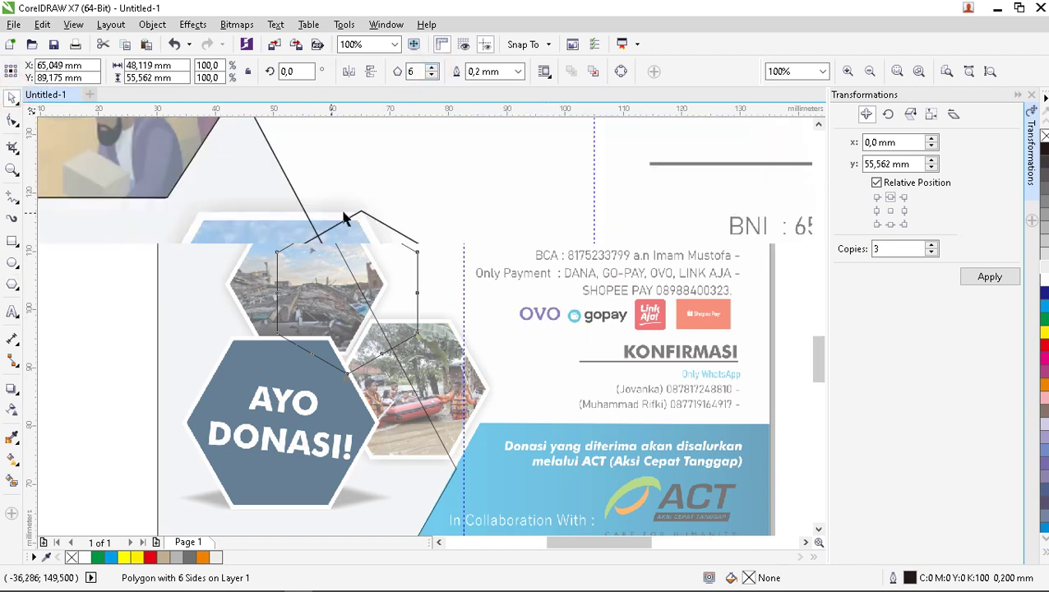
left_click_drag(375, 228, 263, 233)
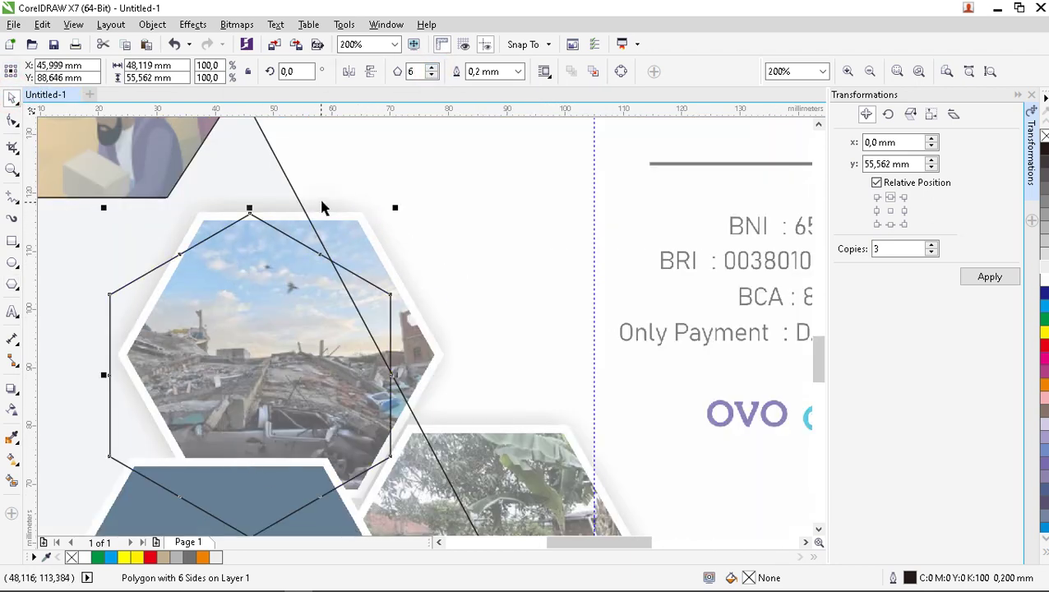
scroll(321, 206, "down", 1)
scroll(337, 304, "up", 1)
scroll(344, 310, "down", 1)
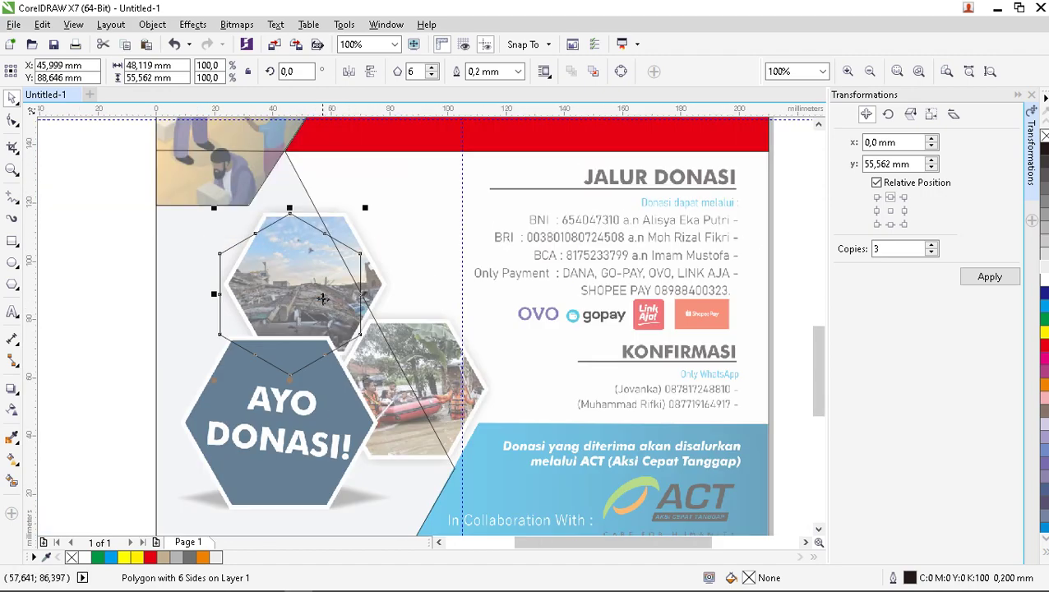
scroll(321, 297, "up", 1)
scroll(290, 222, "down", 2)
scroll(292, 214, "up", 1)
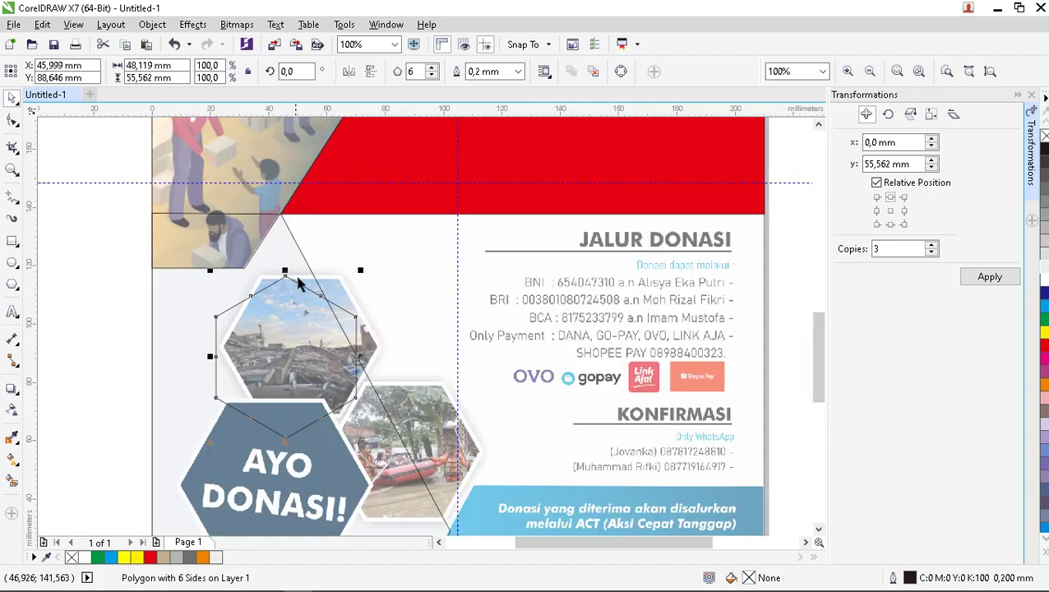
Rotate the hexagon about 31° to match the photo's tilt.
left_click(291, 314)
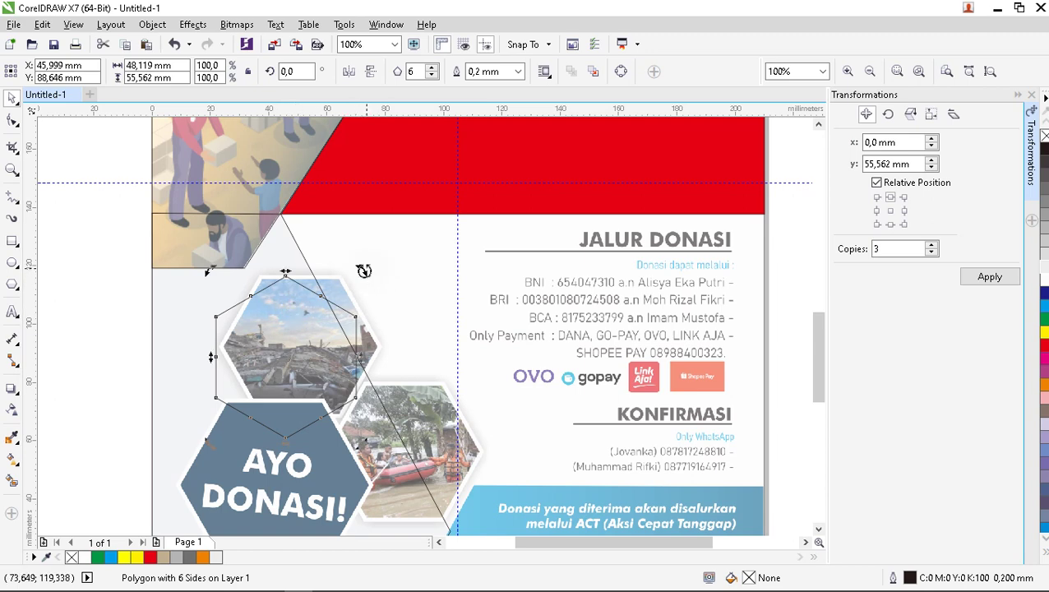
left_click_drag(364, 271, 310, 217)
left_click(108, 320)
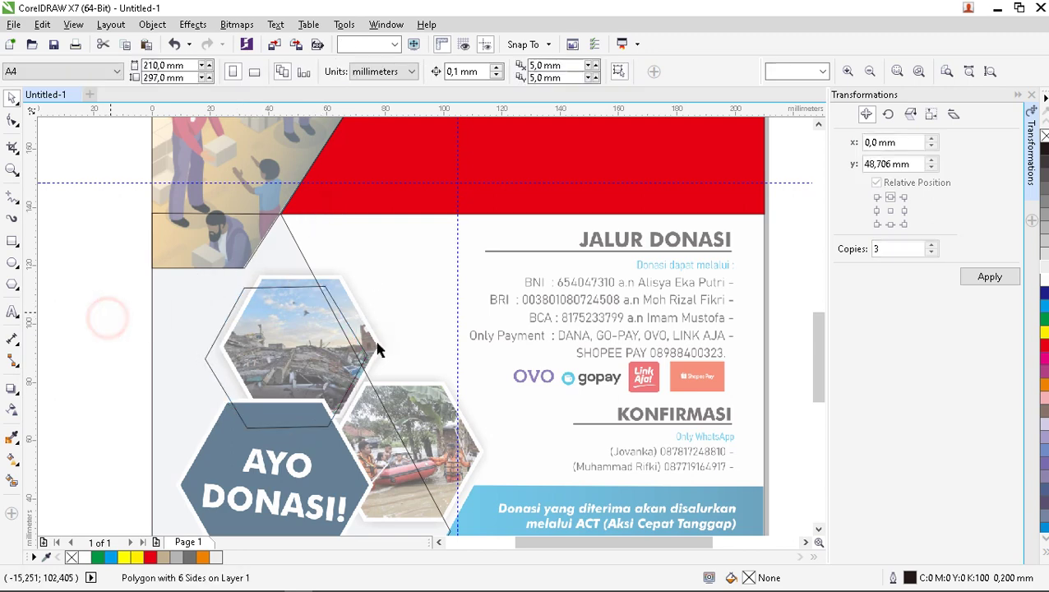
scroll(375, 347, "up", 2)
Fit the hexagon to the photo at 96.4% scale and drop a copy on the flood photo.
left_click(287, 346)
left_click(223, 359)
left_click_drag(223, 359, 241, 344)
scroll(339, 301, "down", 2)
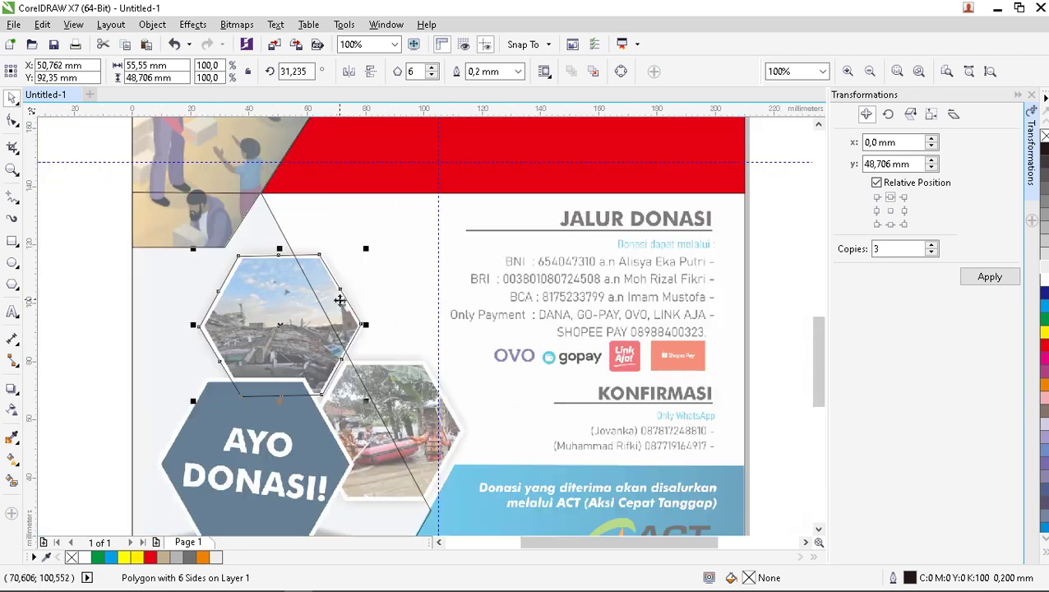
scroll(331, 287, "up", 2)
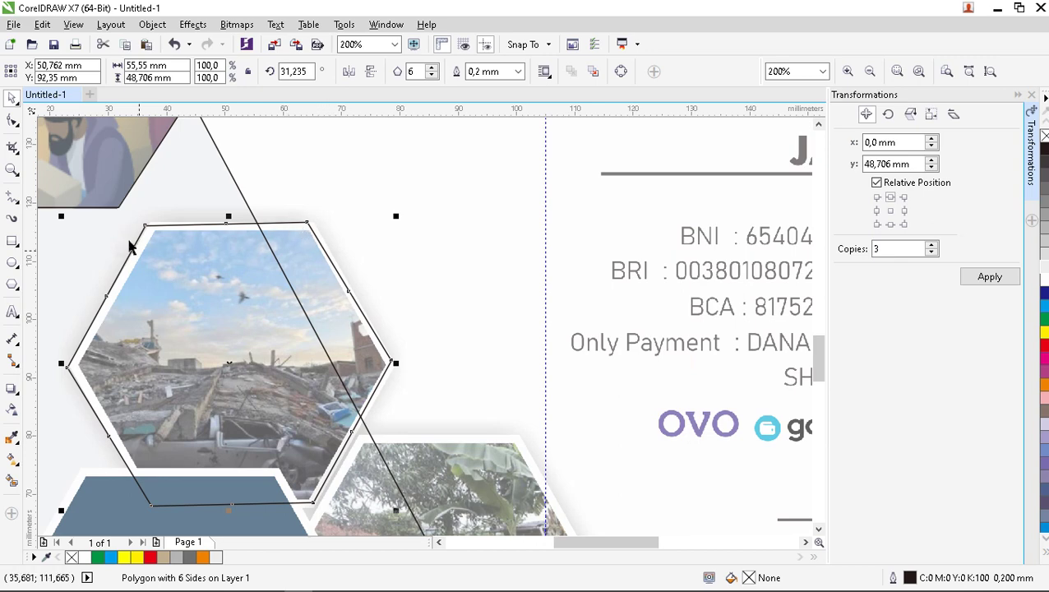
left_click_drag(62, 218, 75, 227)
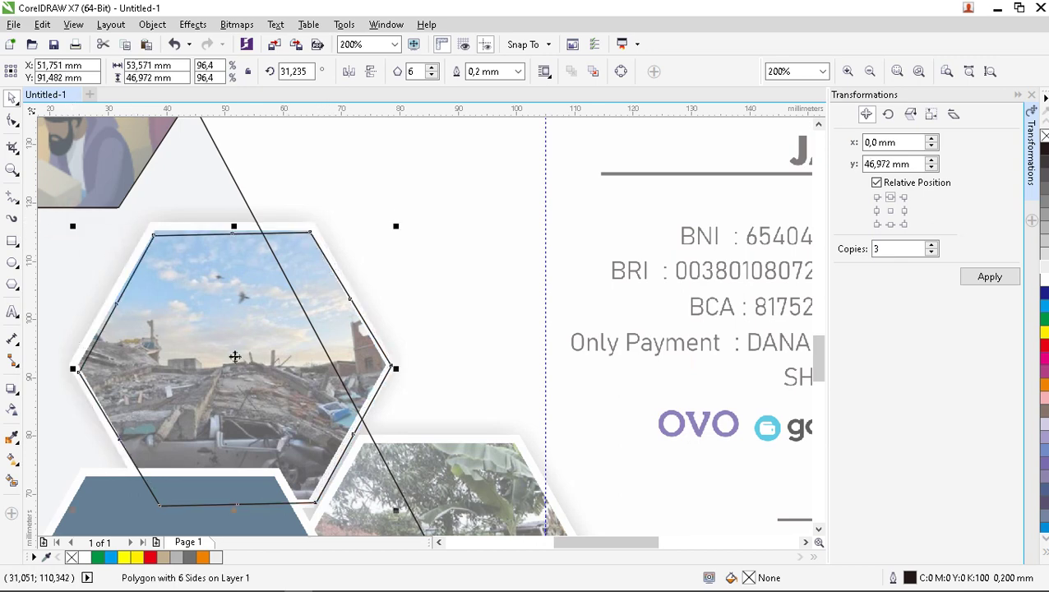
left_click_drag(234, 356, 234, 351)
scroll(313, 306, "down", 2)
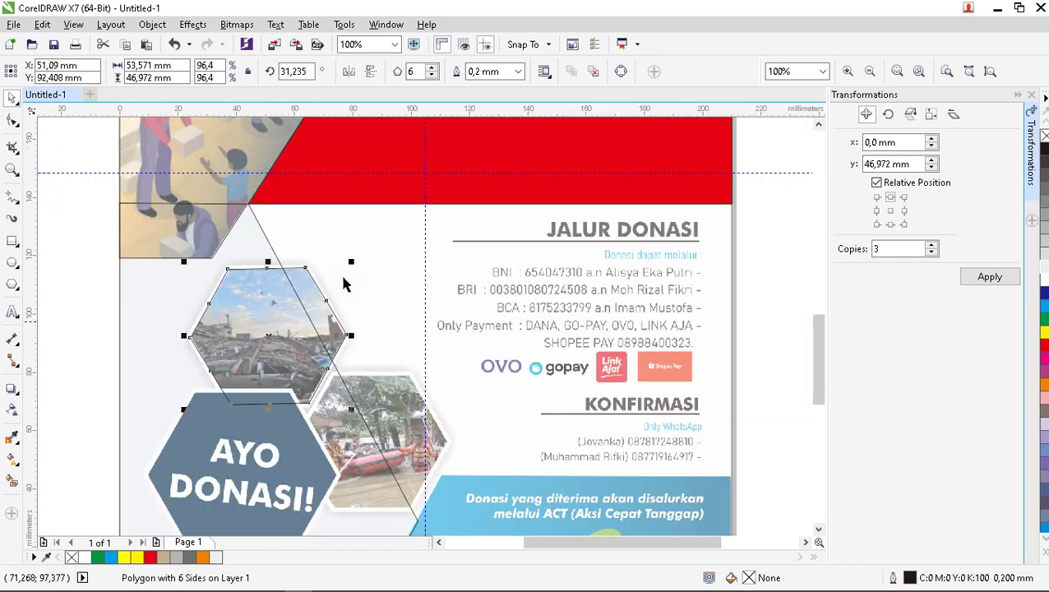
scroll(345, 285, "down", 2)
scroll(368, 364, "up", 2)
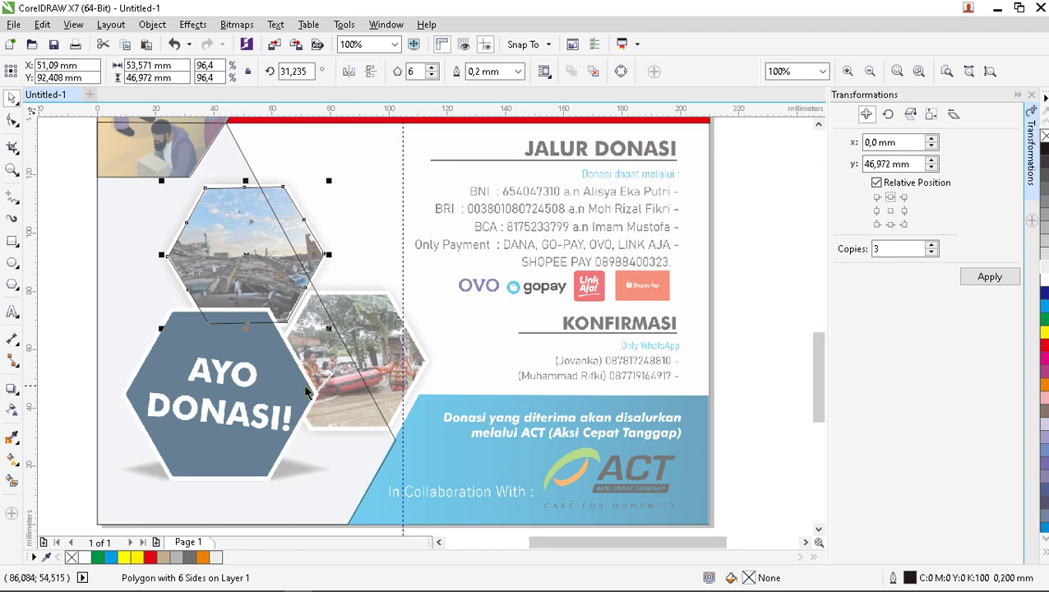
scroll(316, 306, "down", 2)
scroll(310, 294, "up", 2)
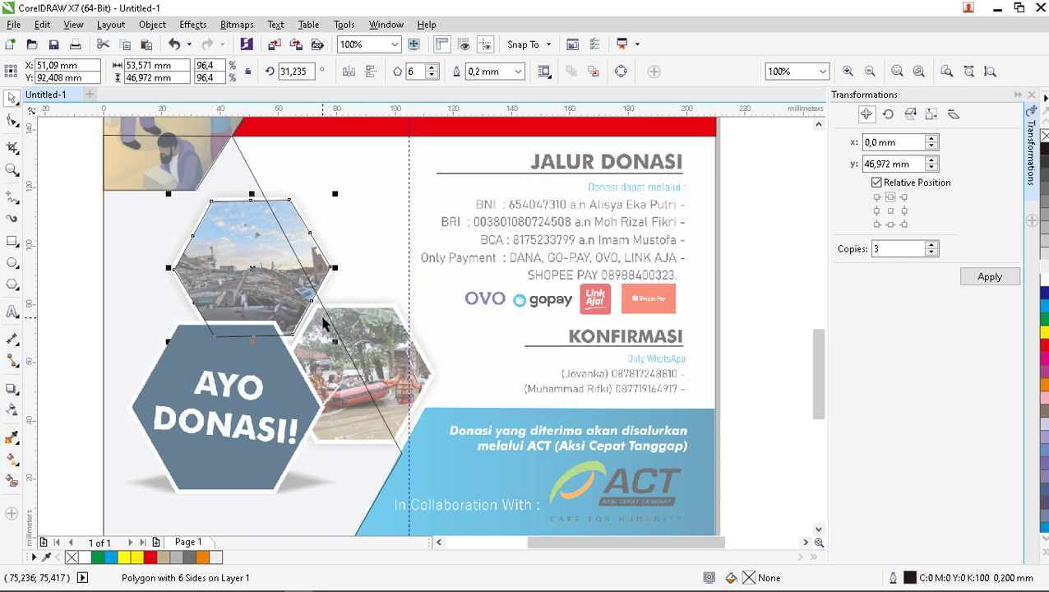
left_click_drag(249, 265, 354, 371)
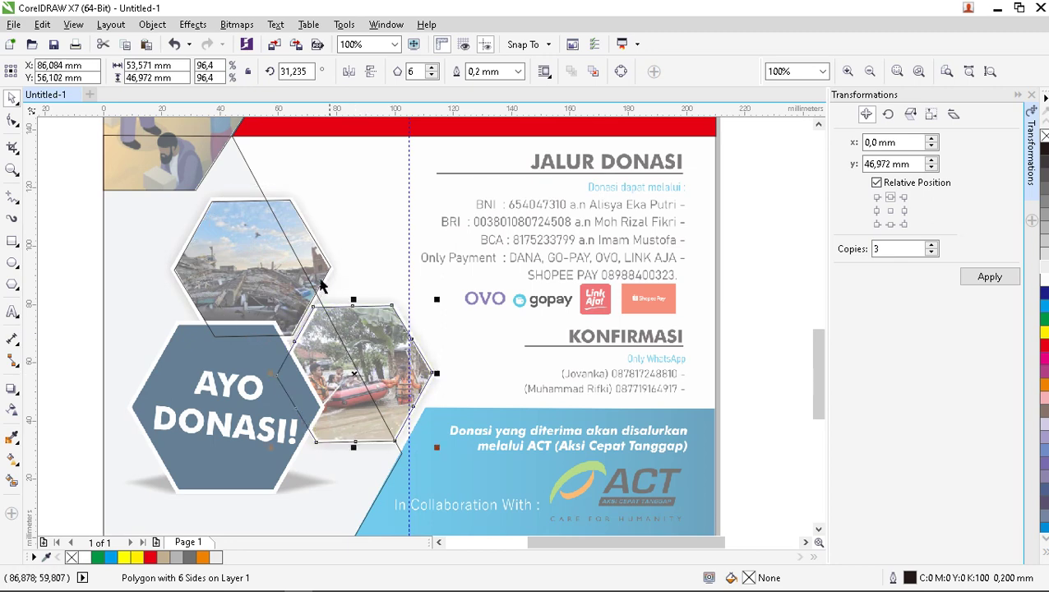
Duplicate the hexagon onto AYO DONASI, enlarge it to 115.3%, and select all three outlines.
key("ctrl+d")
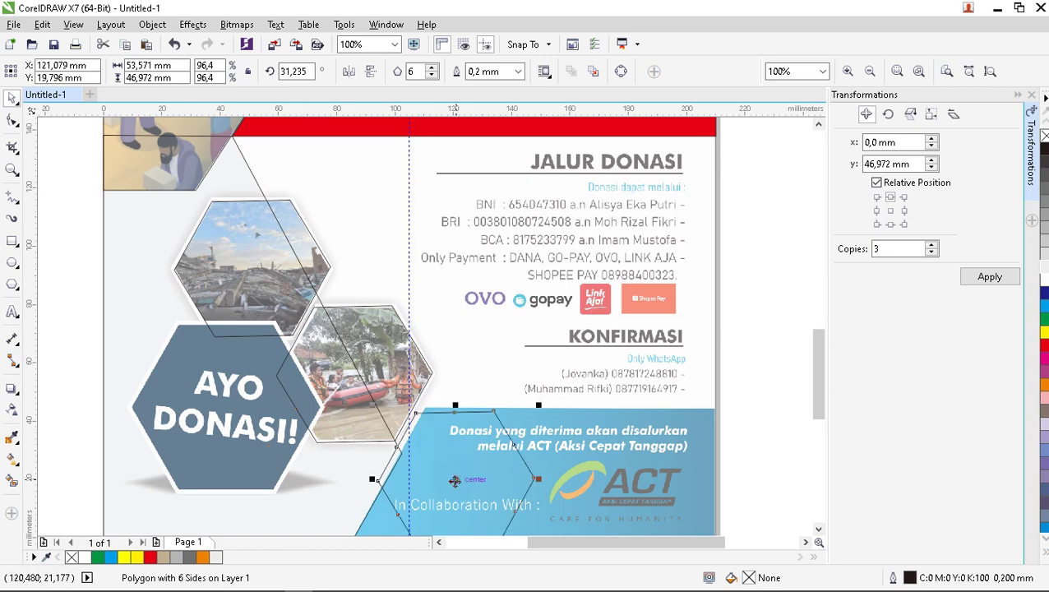
left_click_drag(457, 480, 226, 407)
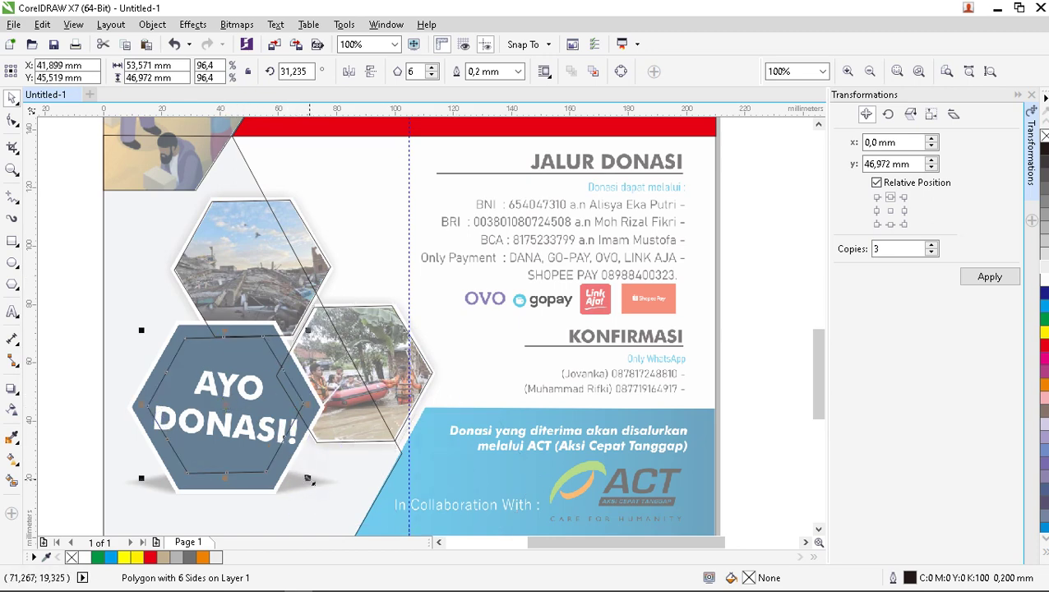
left_click_drag(308, 478, 328, 504)
scroll(381, 323, "down", 2)
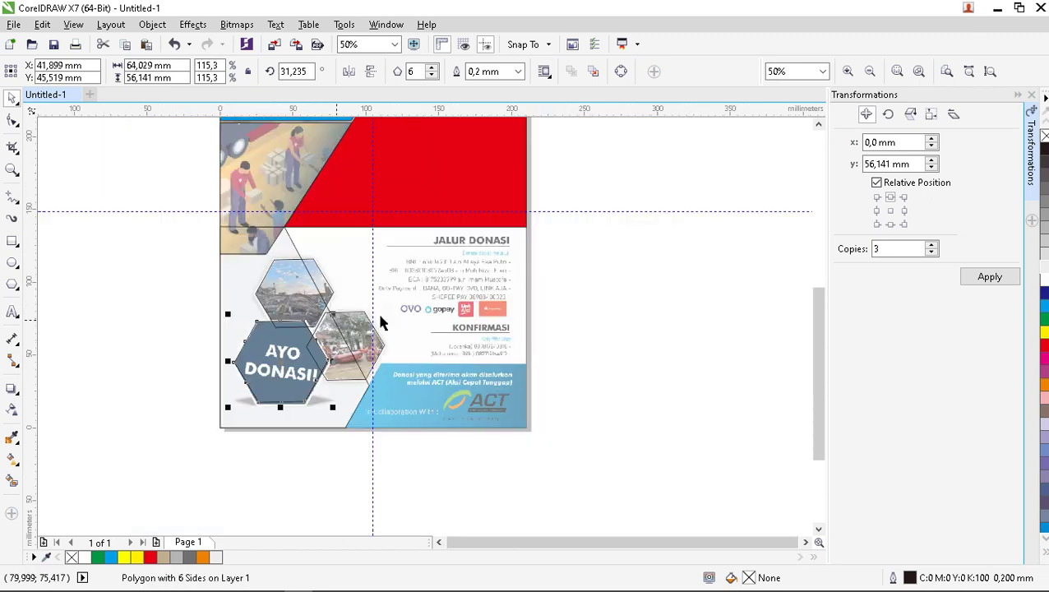
left_click(563, 319)
scroll(333, 320, "up", 2)
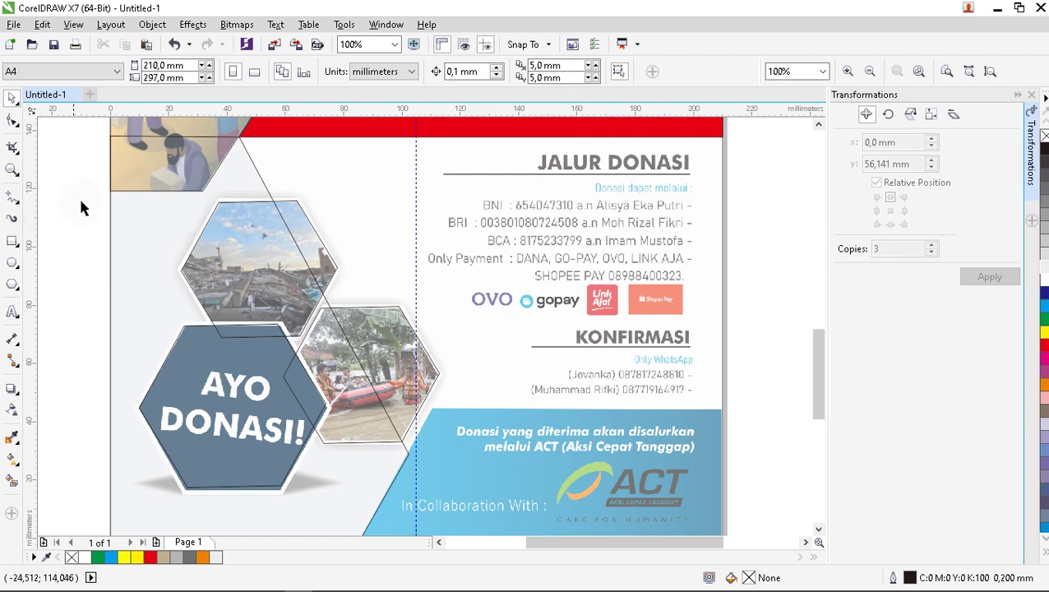
left_click_drag(89, 195, 462, 516)
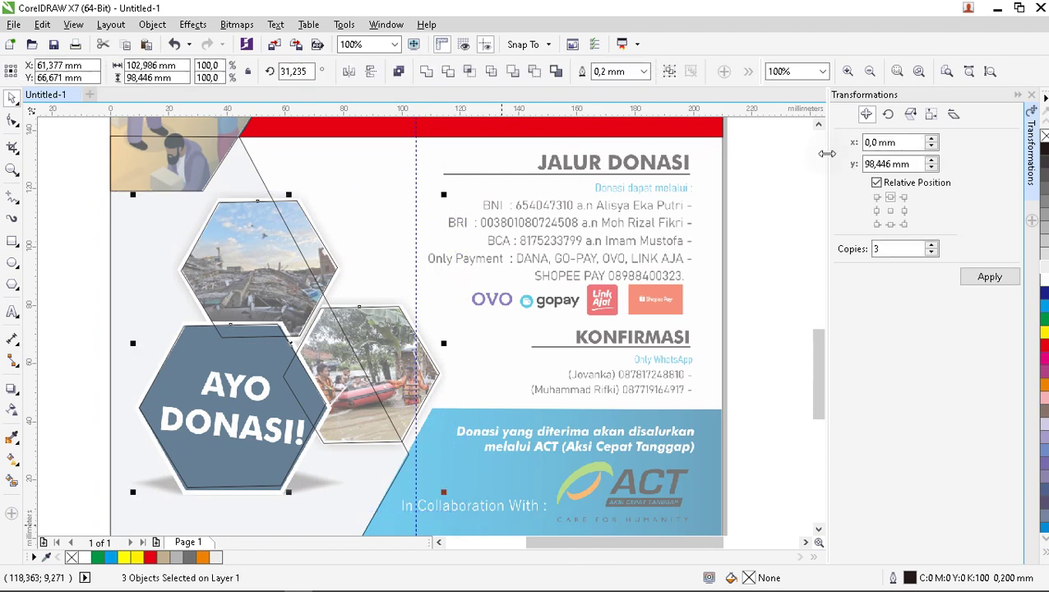
Fill the three selected hexagons with solid red.
left_click(148, 557)
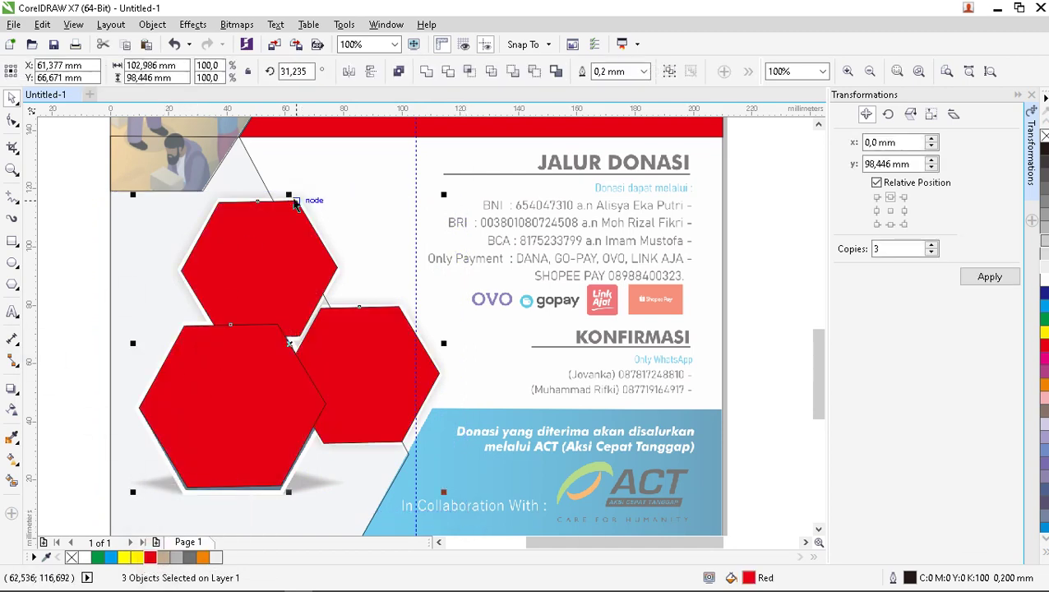
scroll(293, 196, "down", 2)
left_click(163, 234)
scroll(319, 346, "up", 2)
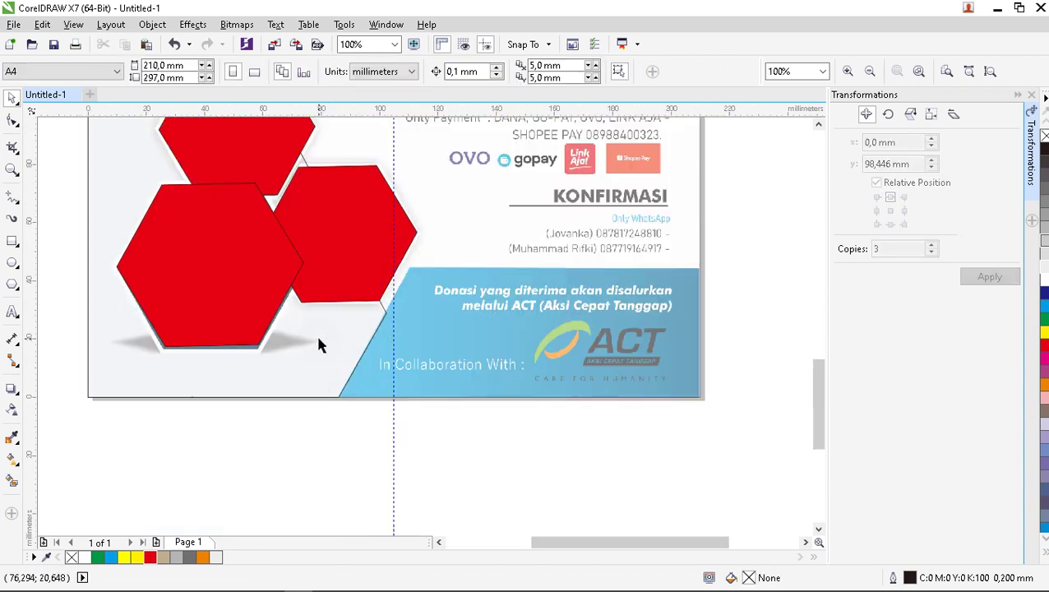
Fill the large shadow shape behind the hexagons with 40% Black.
left_click(311, 366)
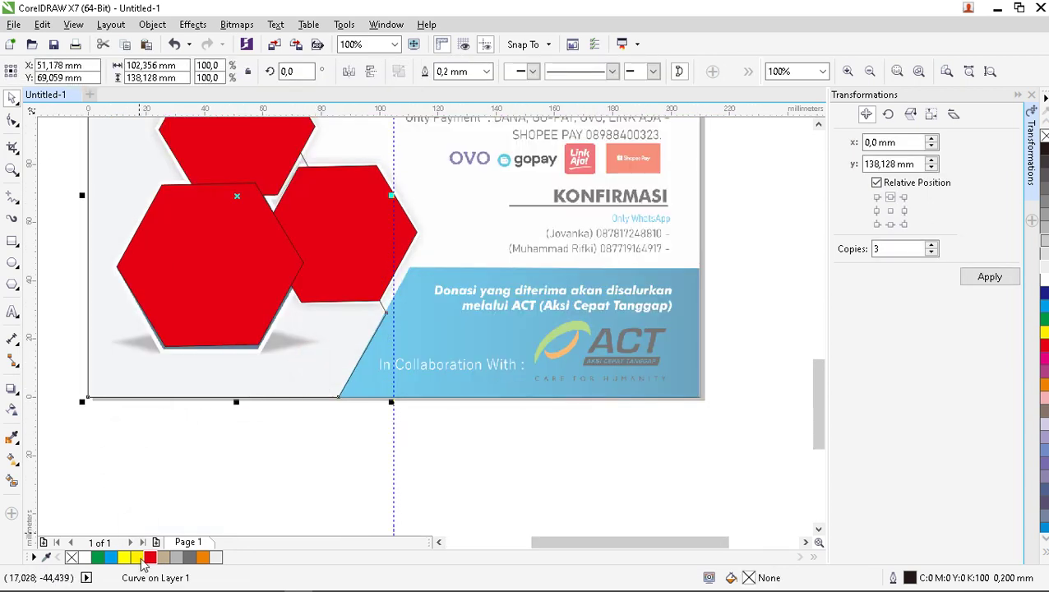
left_click(174, 558)
left_click(218, 487)
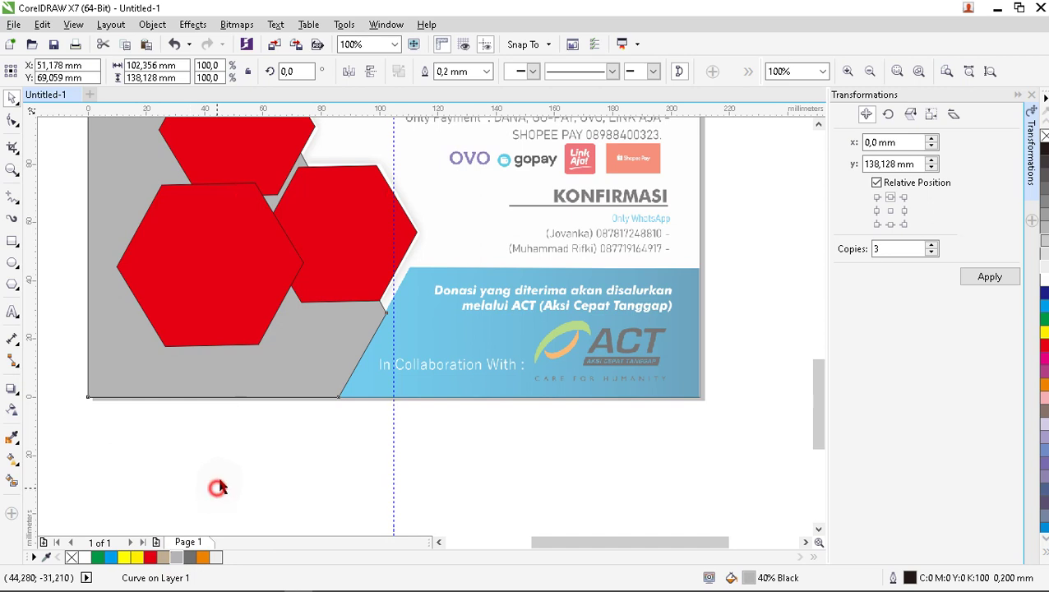
scroll(257, 440, "down", 4)
scroll(271, 403, "up", 2)
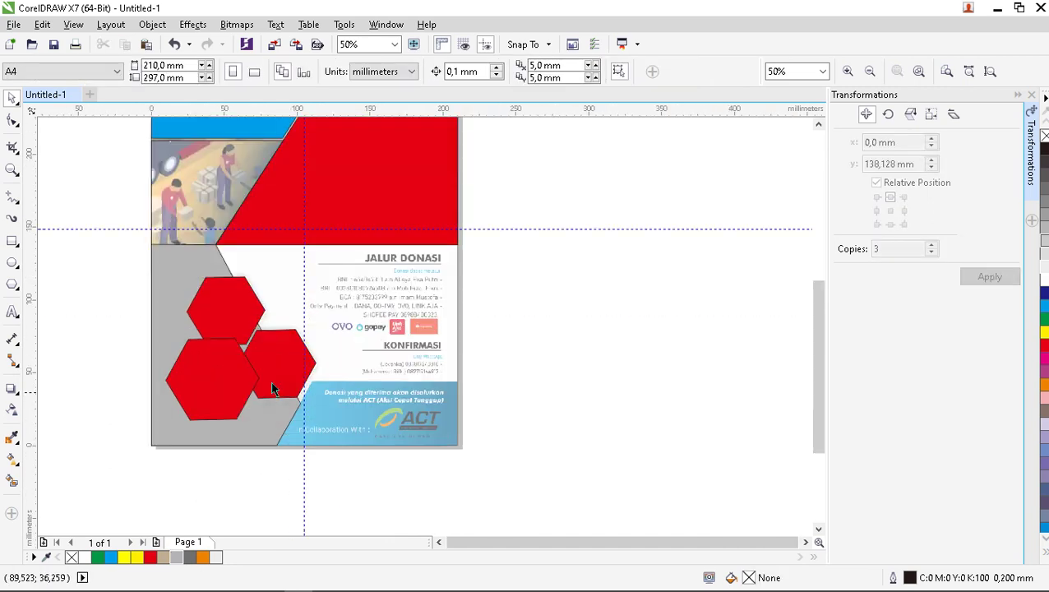
left_click(200, 217)
left_click(113, 234)
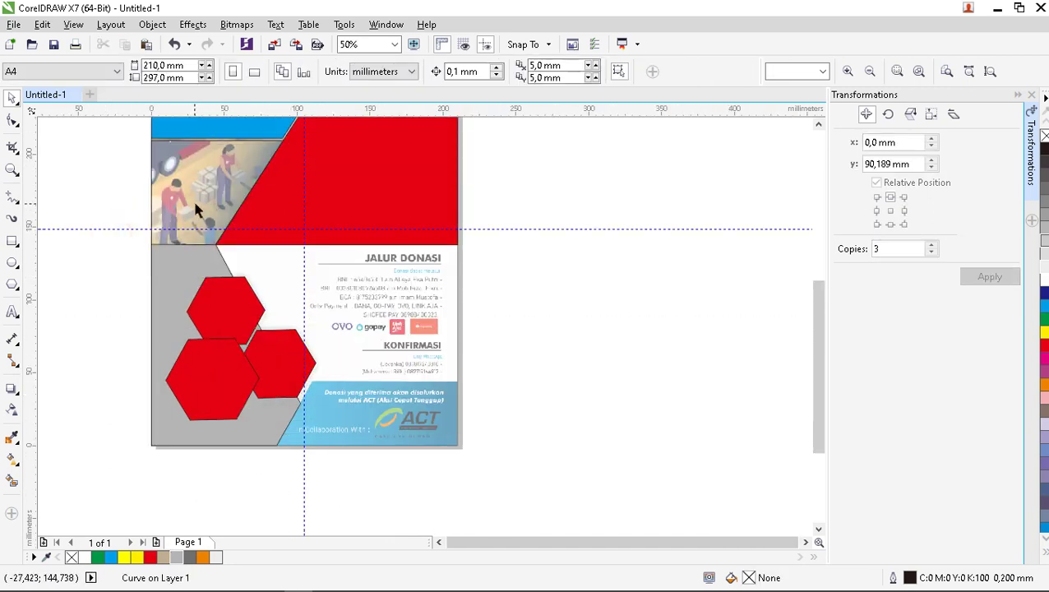
scroll(318, 281, "down", 2)
scroll(237, 222, "up", 2)
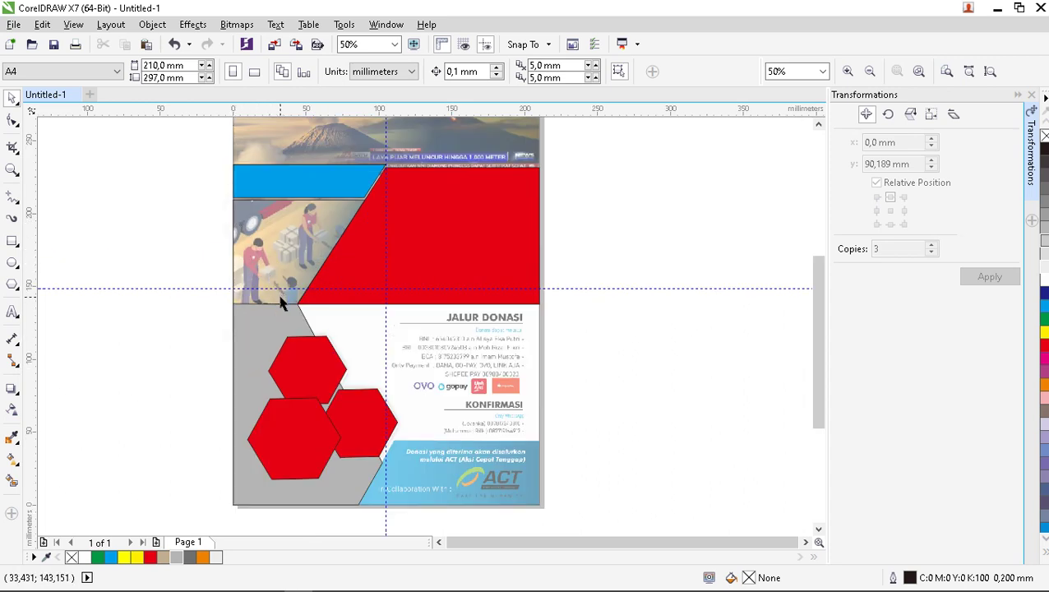
Fill the shape over the warehouse illustration with tan (#C2AF91).
scroll(265, 270, "up", 1)
scroll(265, 270, "down", 1)
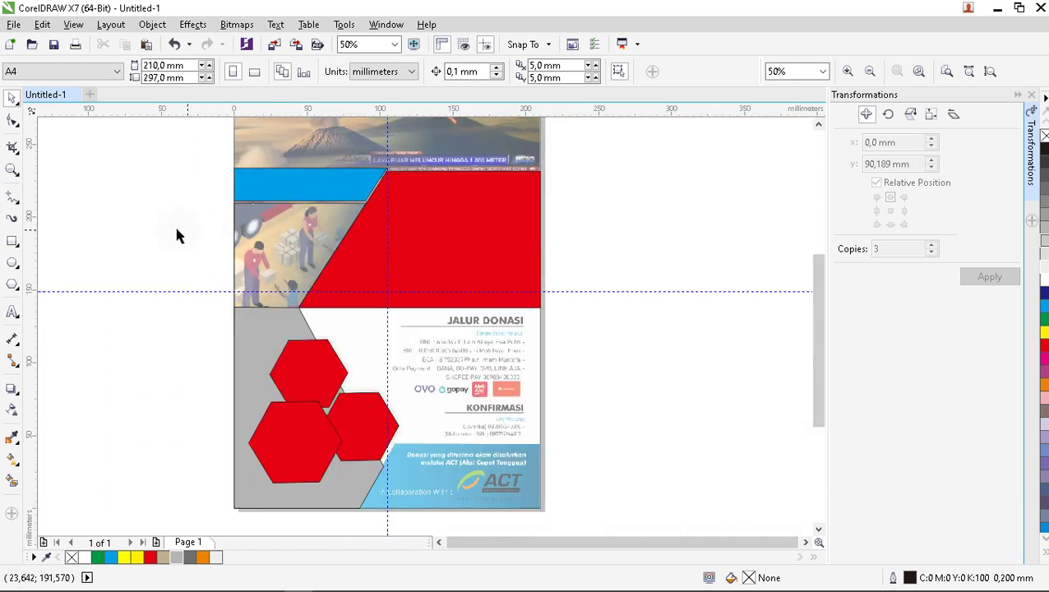
left_click(276, 235)
scroll(273, 271, "up", 1)
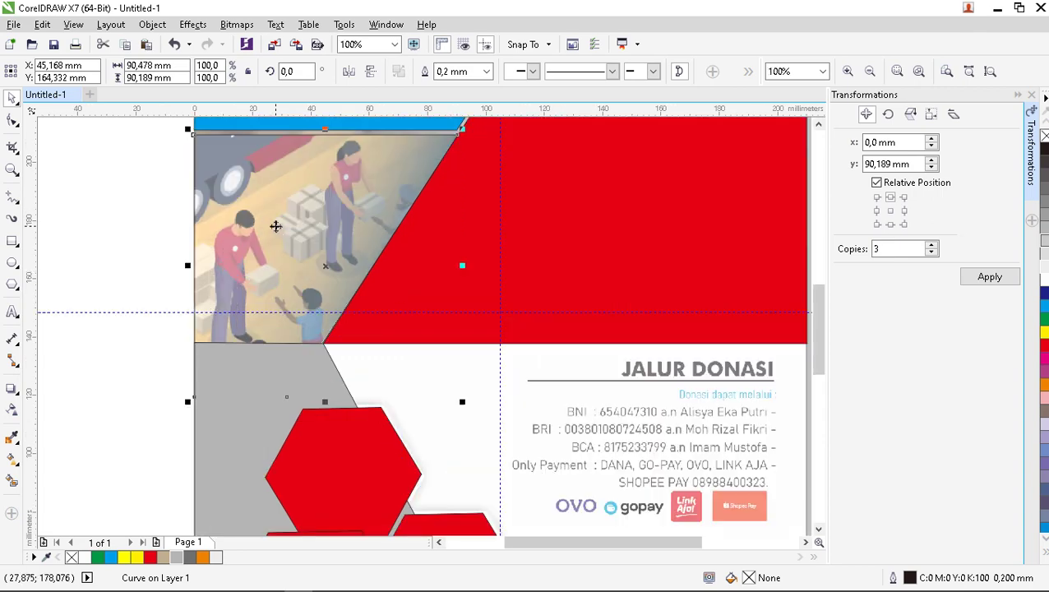
scroll(272, 234, "down", 1)
scroll(268, 234, "up", 1)
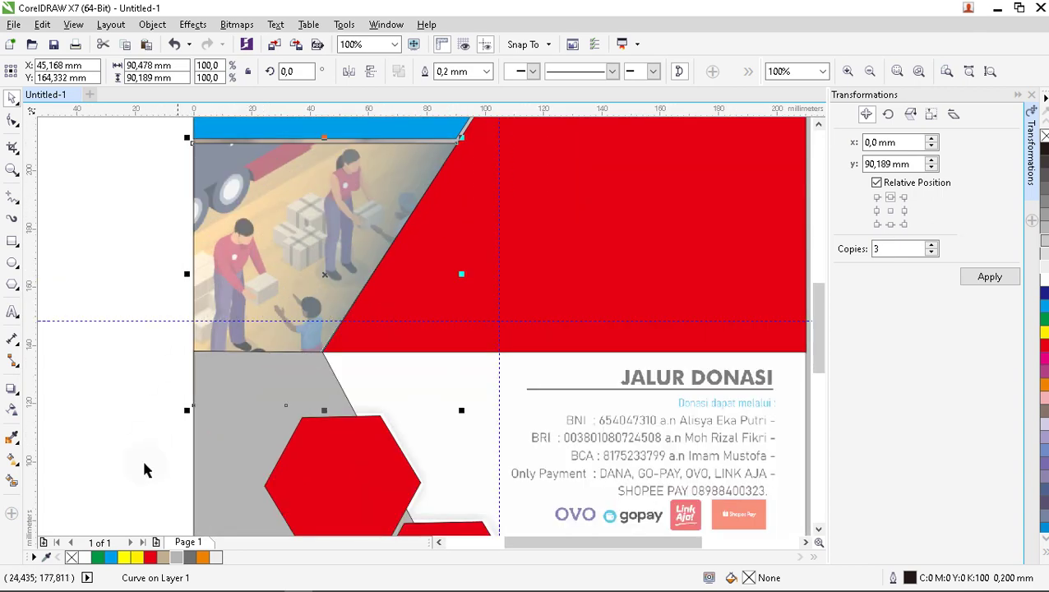
left_click(163, 559)
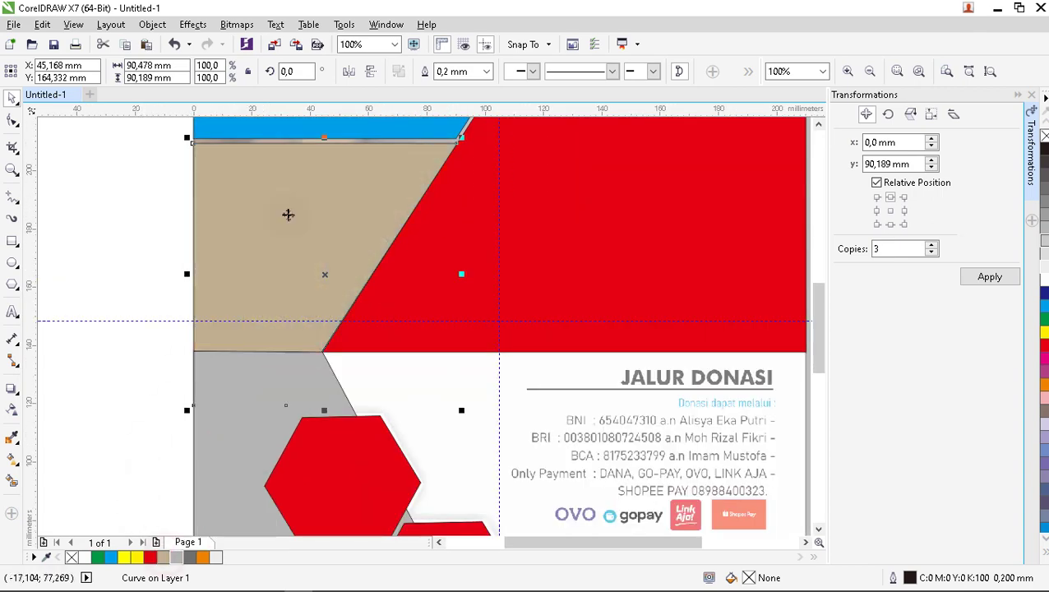
scroll(290, 207, "down", 1)
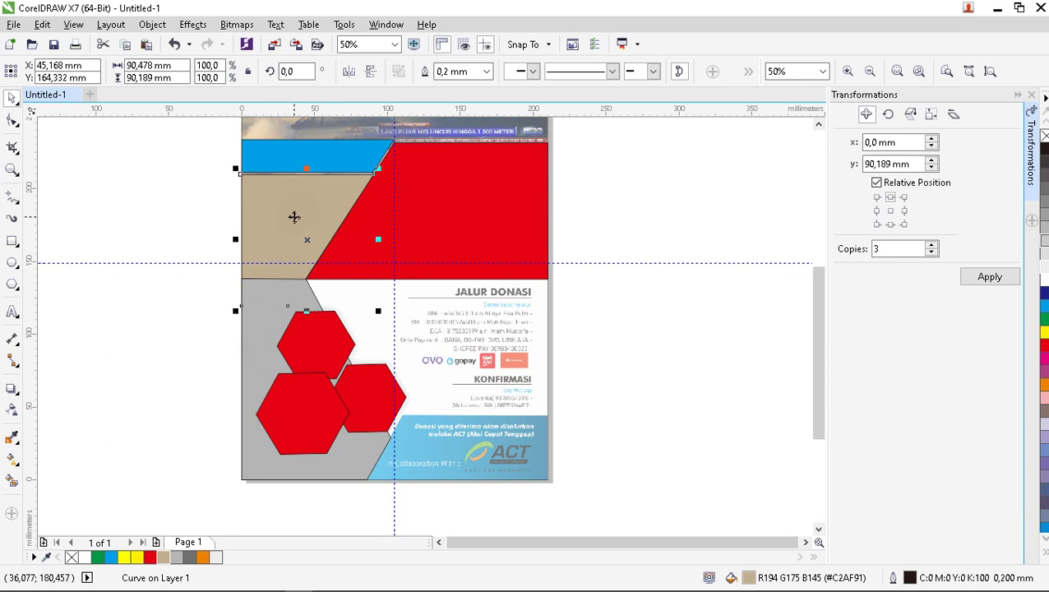
Bring the tan shape to the front of the page.
right_click(271, 195)
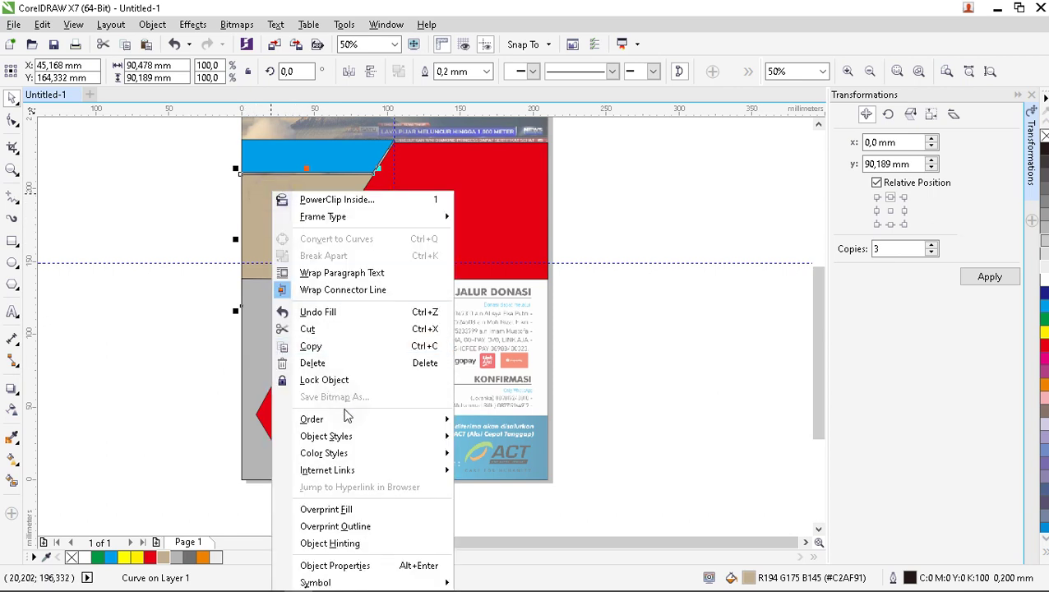
mouse_move(345, 421)
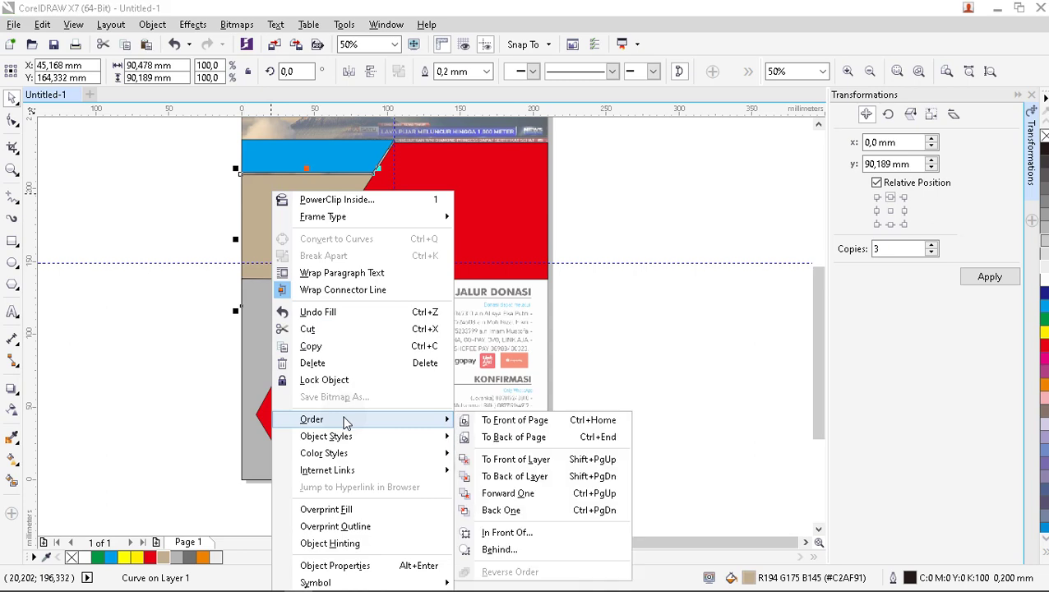
left_click(500, 424)
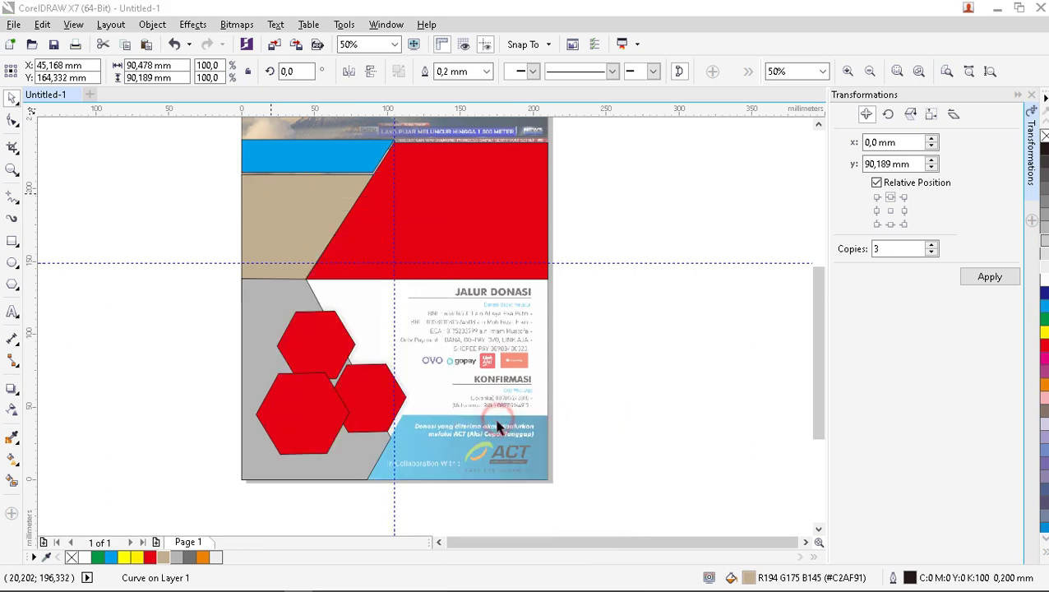
left_click(646, 240)
Adjust the zoom around the page, briefly selecting then deselecting the top red hexagon.
scroll(269, 272, "down", 2)
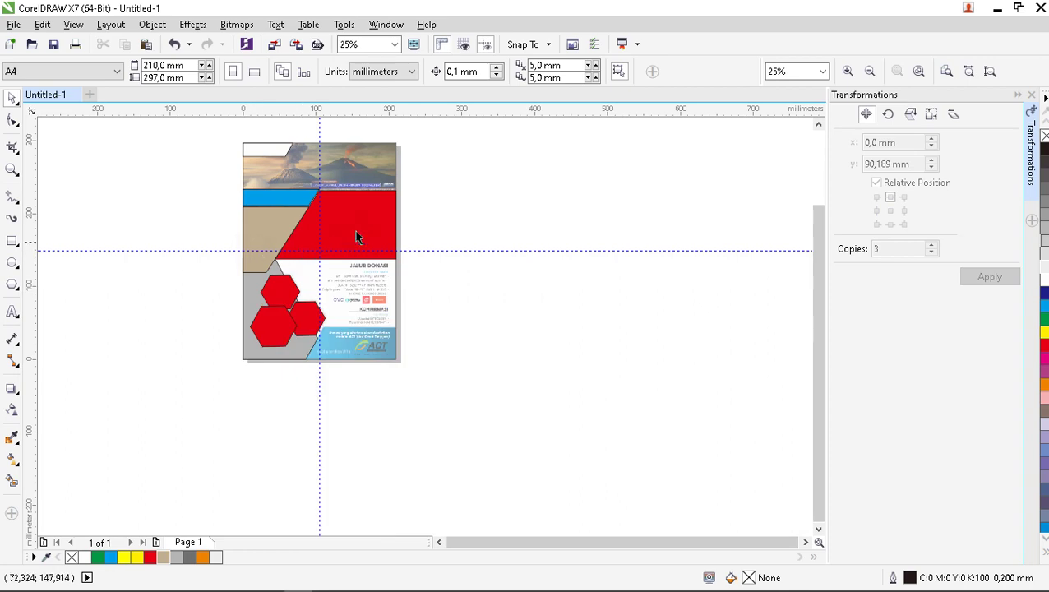
scroll(356, 237, "up", 1)
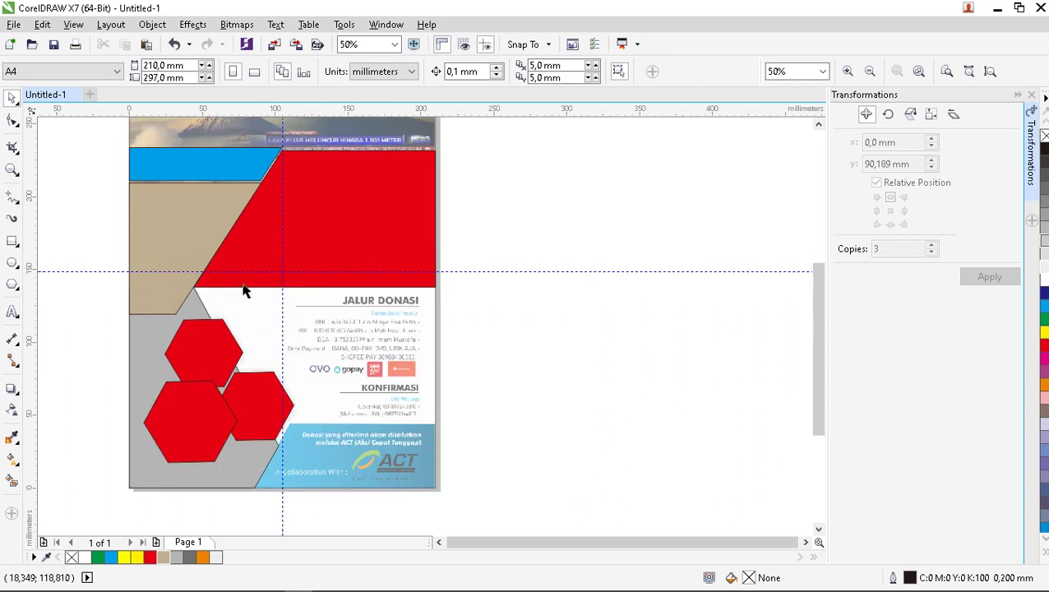
scroll(195, 427, "up", 1)
scroll(218, 368, "down", 1)
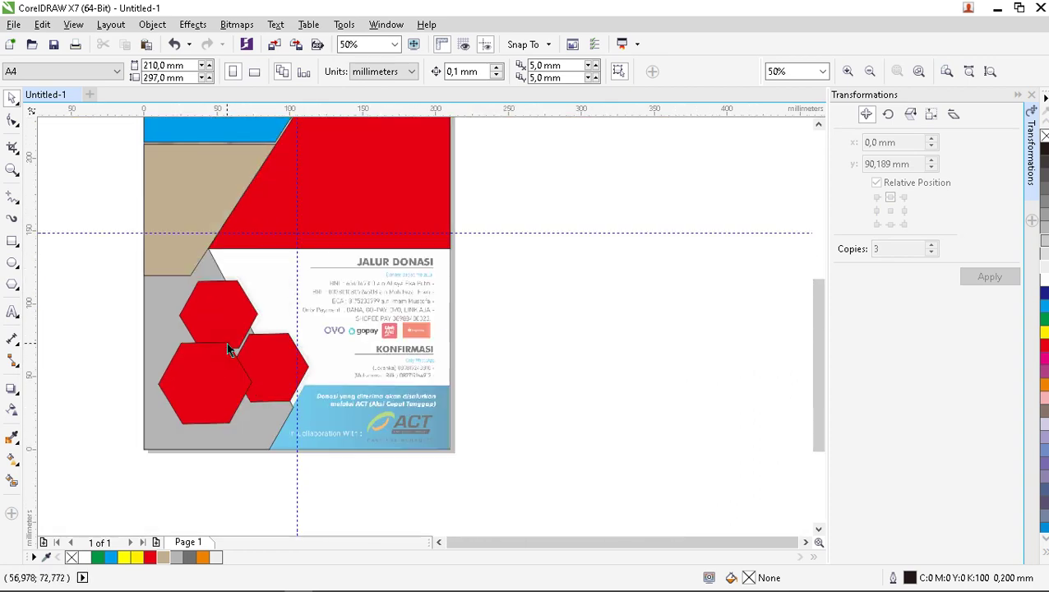
scroll(232, 345, "up", 1)
left_click(229, 317)
scroll(283, 278, "down", 1)
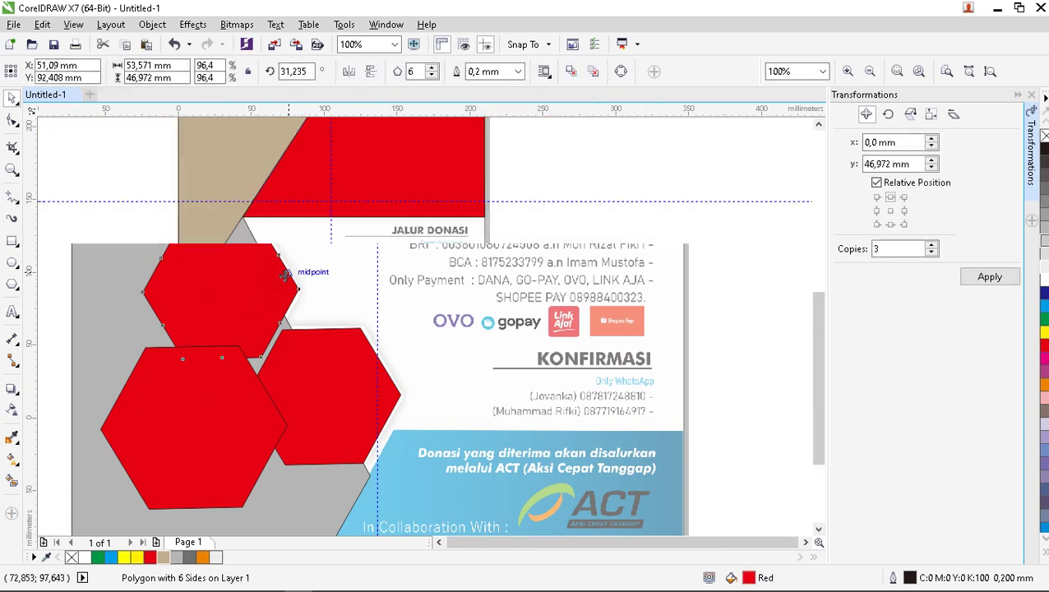
key("Escape")
scroll(274, 361, "up", 1)
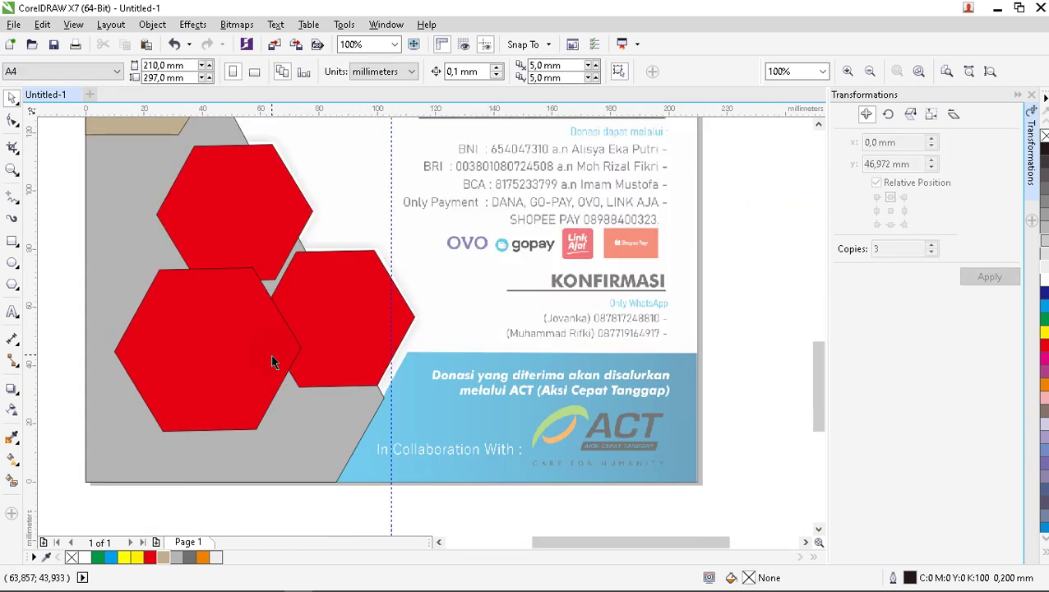
scroll(327, 286, "down", 1)
scroll(390, 293, "up", 1)
scroll(389, 293, "down", 1)
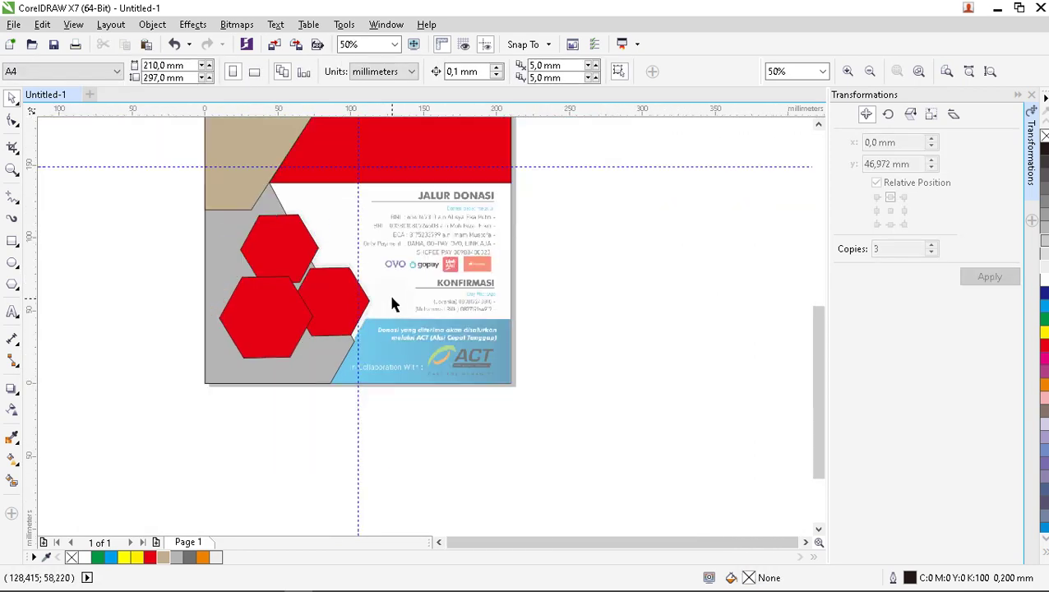
scroll(418, 338, "up", 1)
scroll(413, 353, "down", 1)
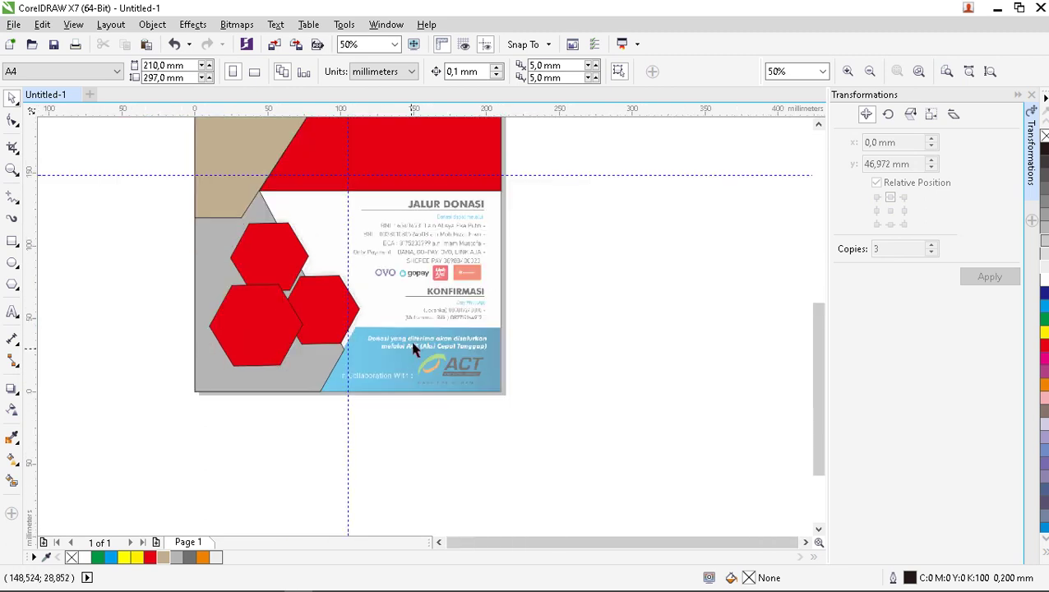
scroll(402, 365, "up", 1)
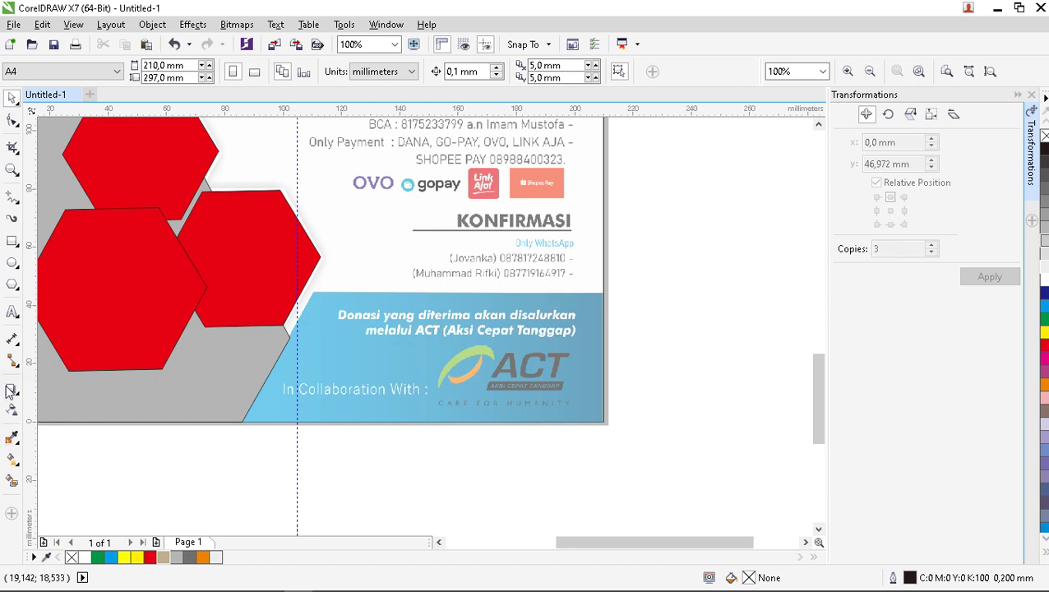
Trace a closed four-sided outline around the bottom slanted blue band's corners.
left_click(12, 198)
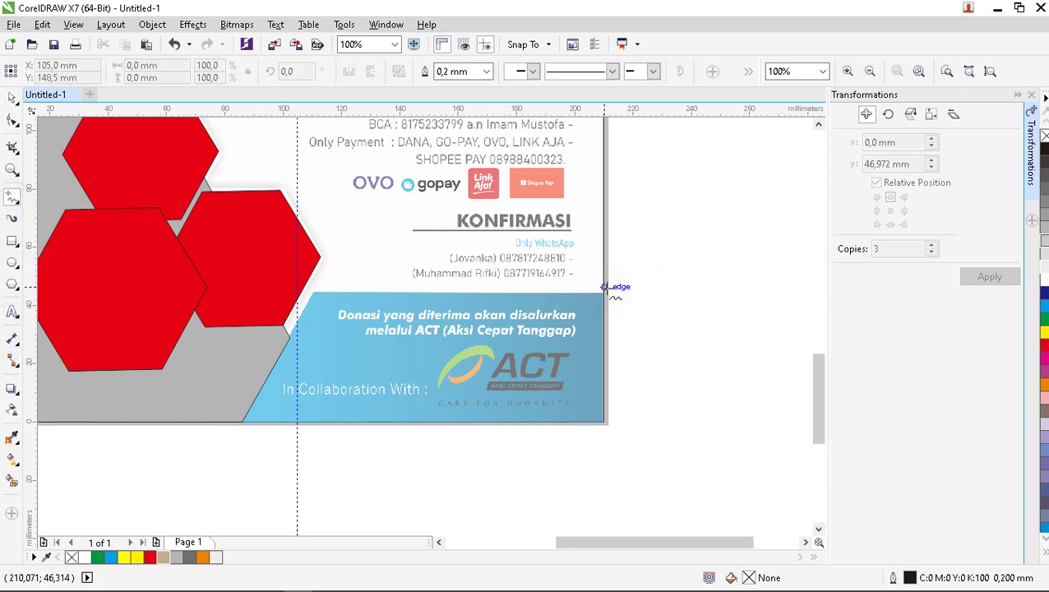
left_click(604, 294)
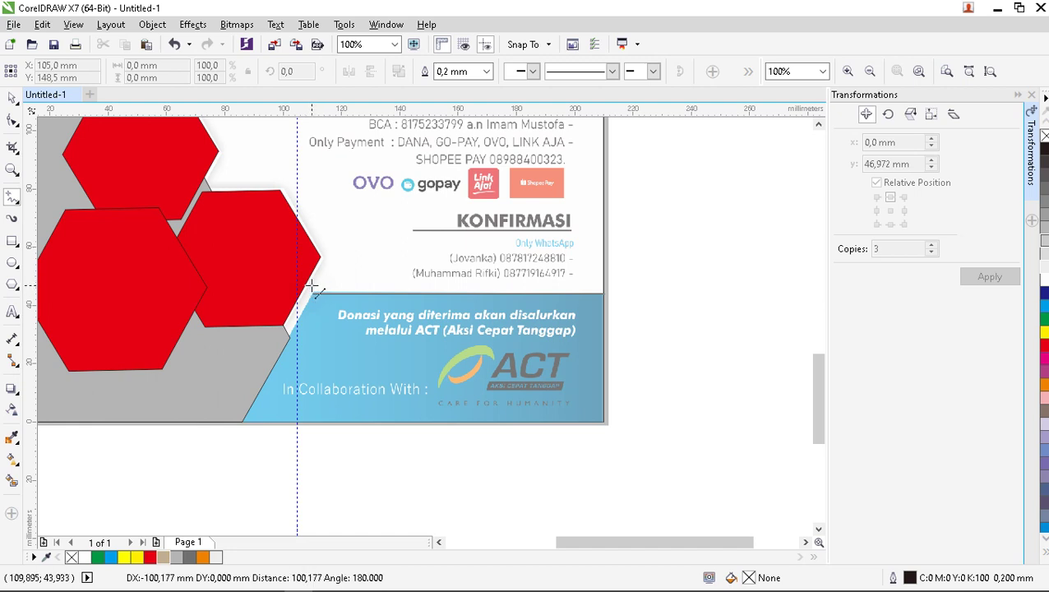
left_click(311, 291)
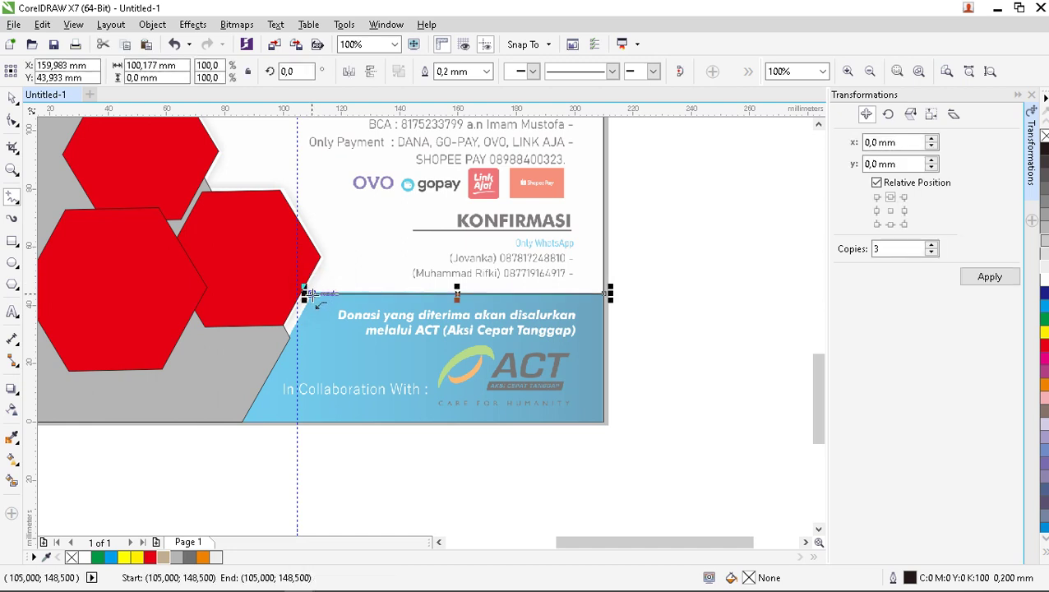
left_click(311, 293)
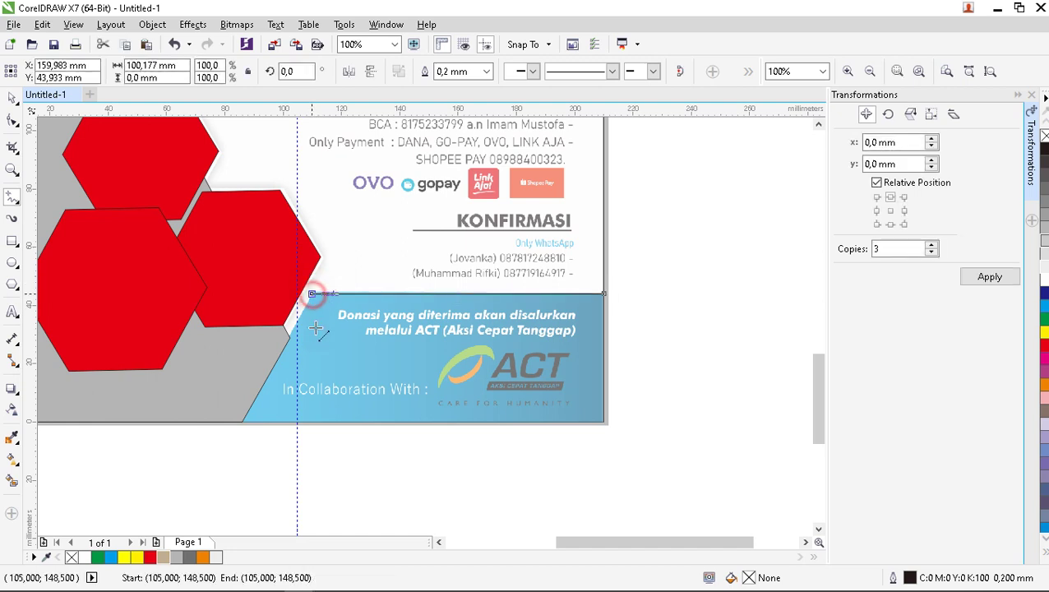
left_click(245, 423)
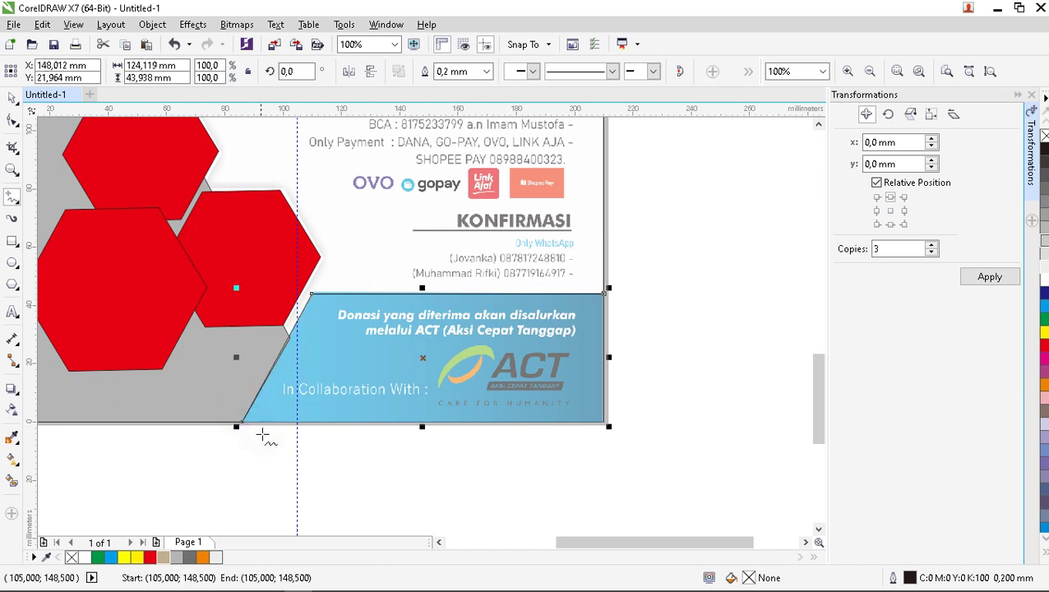
left_click(244, 423)
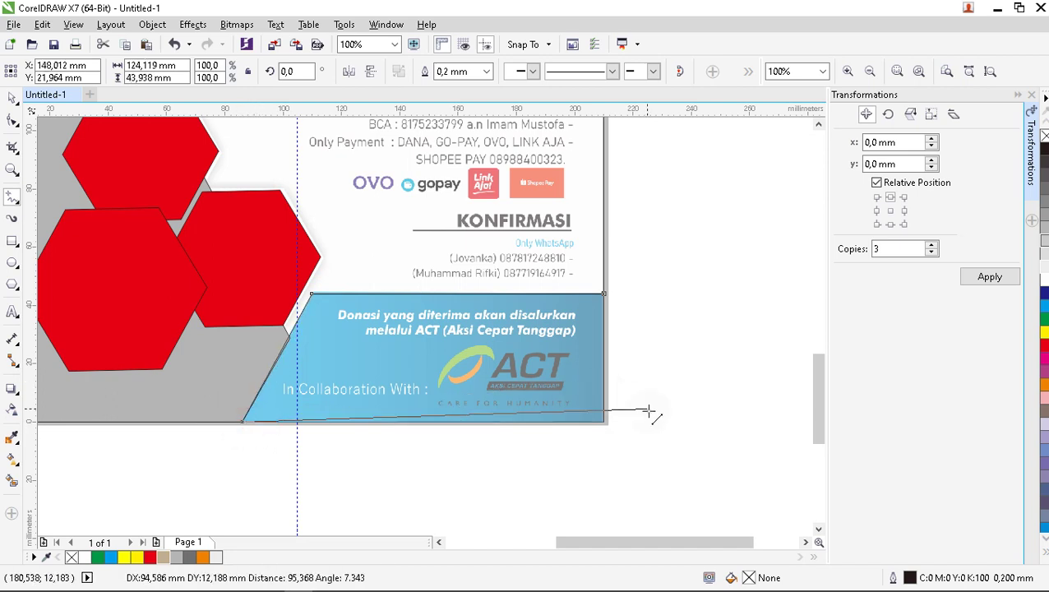
left_click(604, 424)
left_click(604, 423)
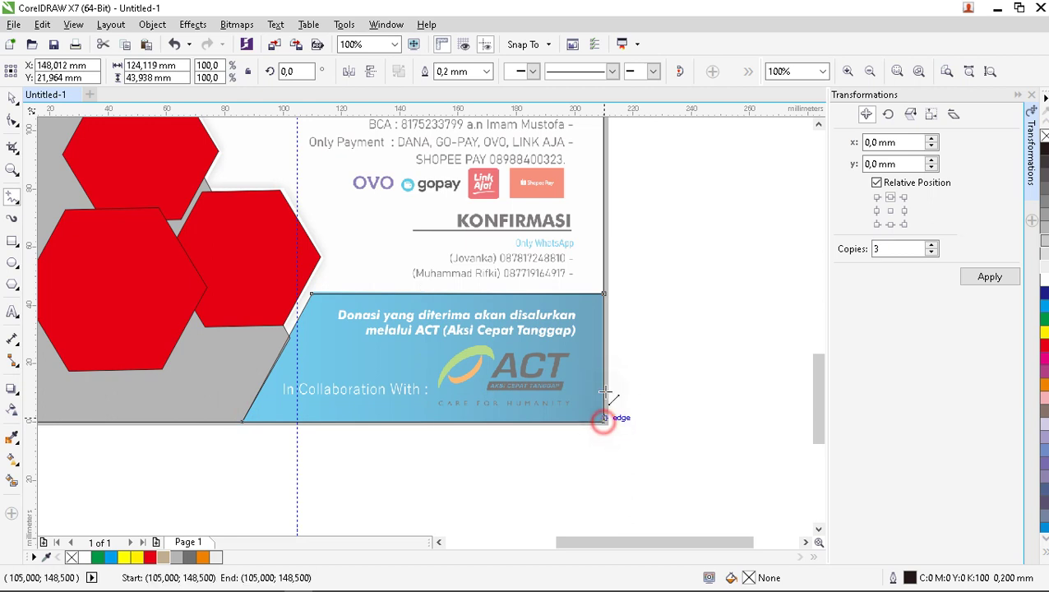
left_click_drag(604, 293, 606, 293)
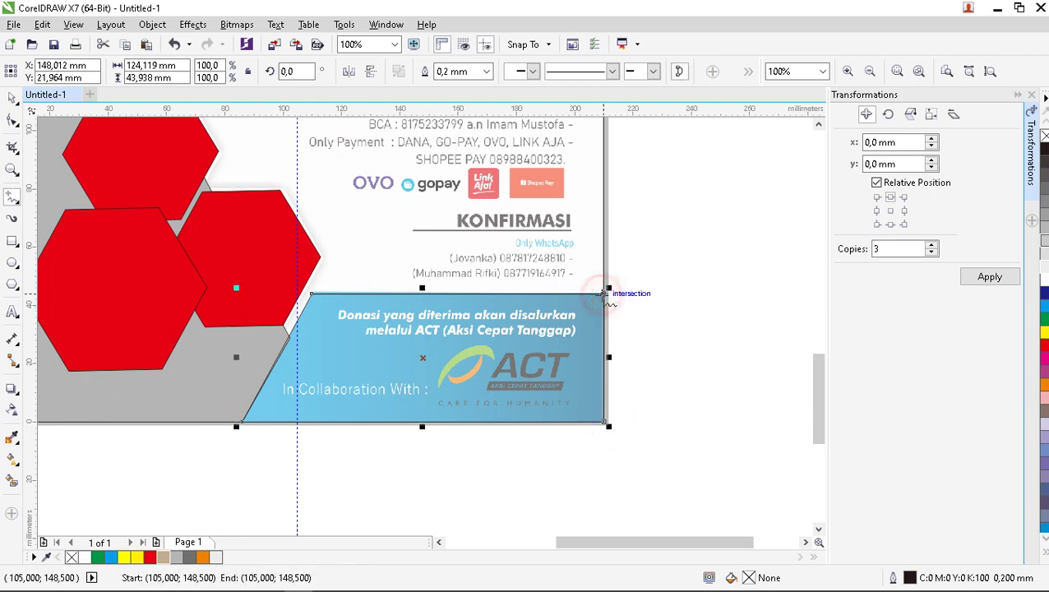
Fill the traced 124,119 × 43,938 mm band shape with Cyan and deselect it.
left_click(10, 100)
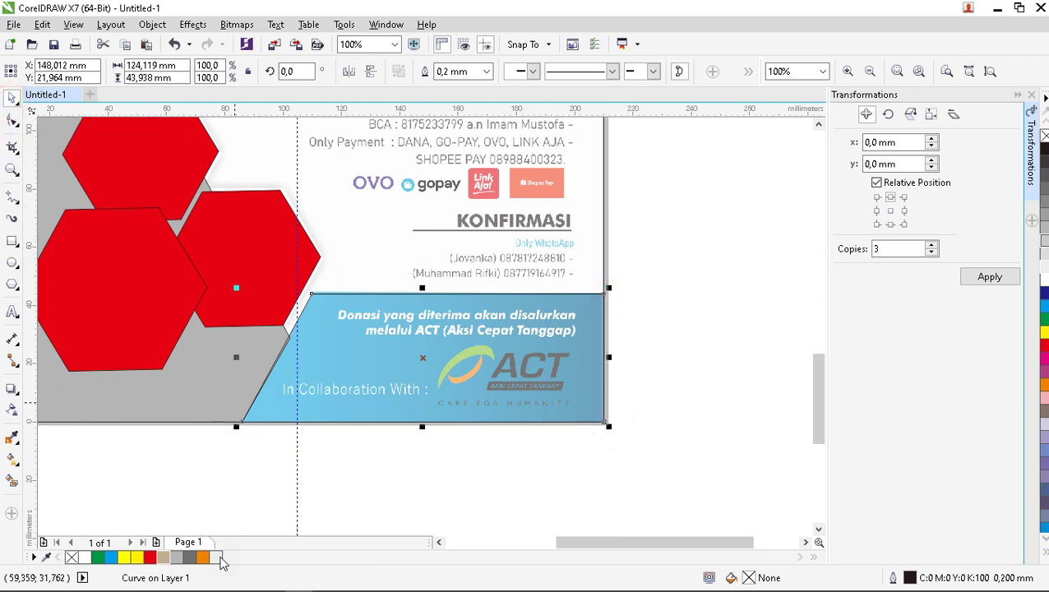
left_click(111, 559)
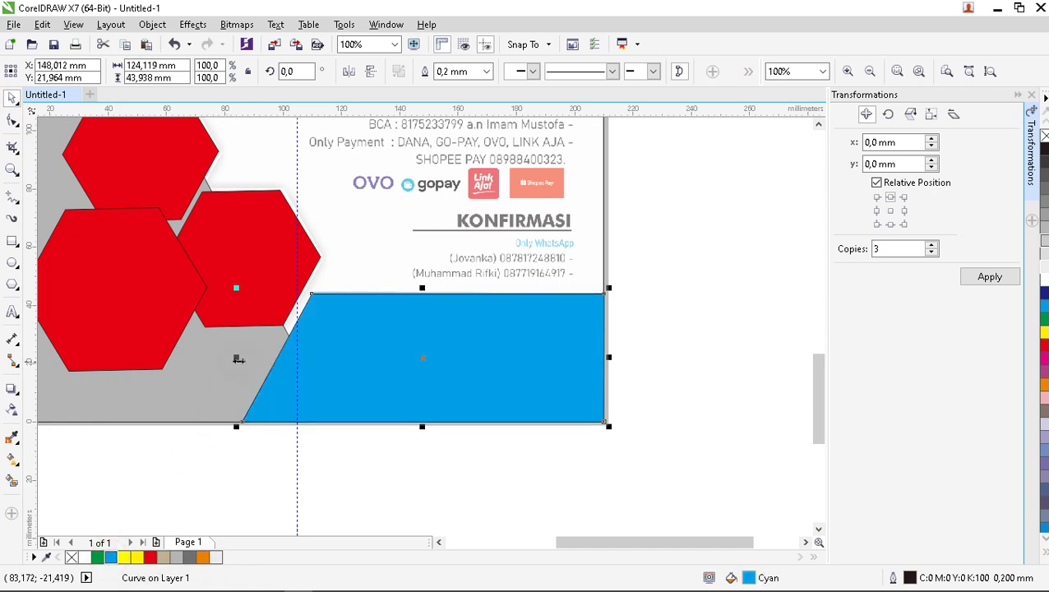
scroll(316, 311, "up", 4)
scroll(346, 290, "down", 4)
left_click(435, 388)
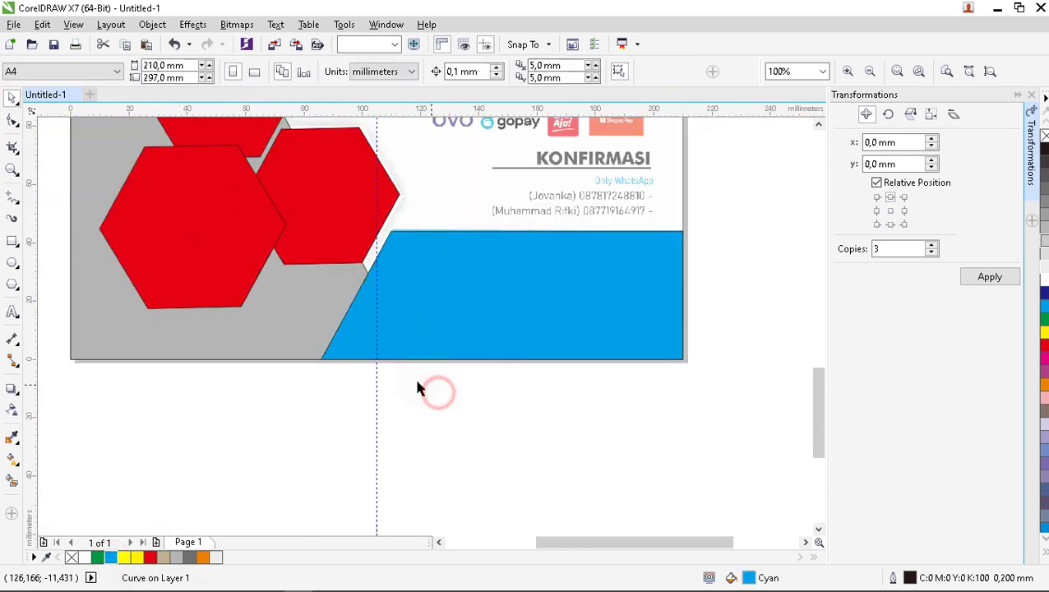
Move the page-sized lens rectangle off to the left of the page.
scroll(417, 381, "down", 2)
scroll(461, 279, "down", 2)
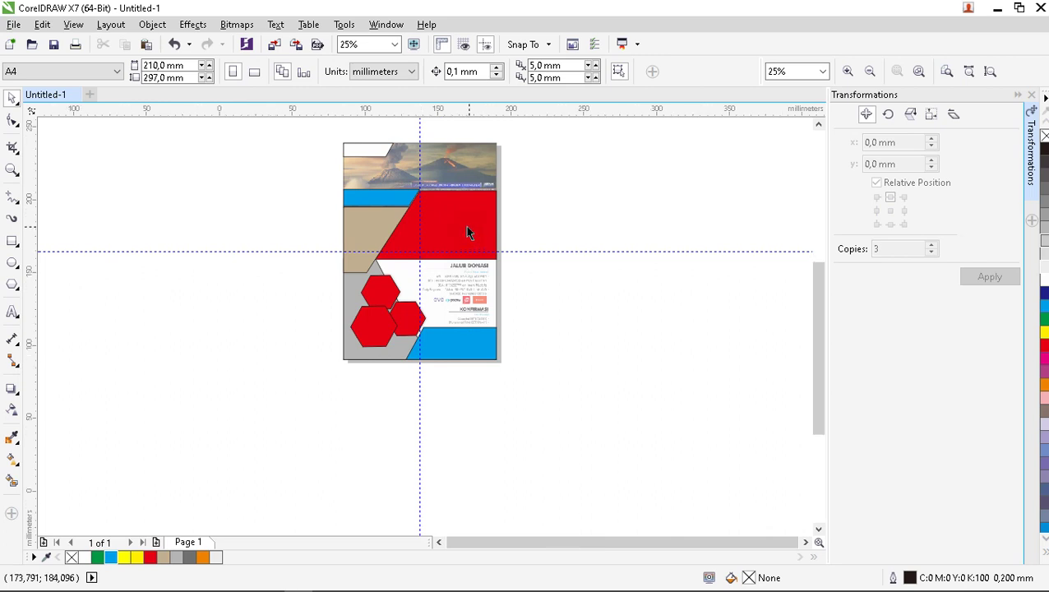
scroll(444, 247, "up", 2)
scroll(422, 267, "down", 2)
scroll(454, 201, "up", 2)
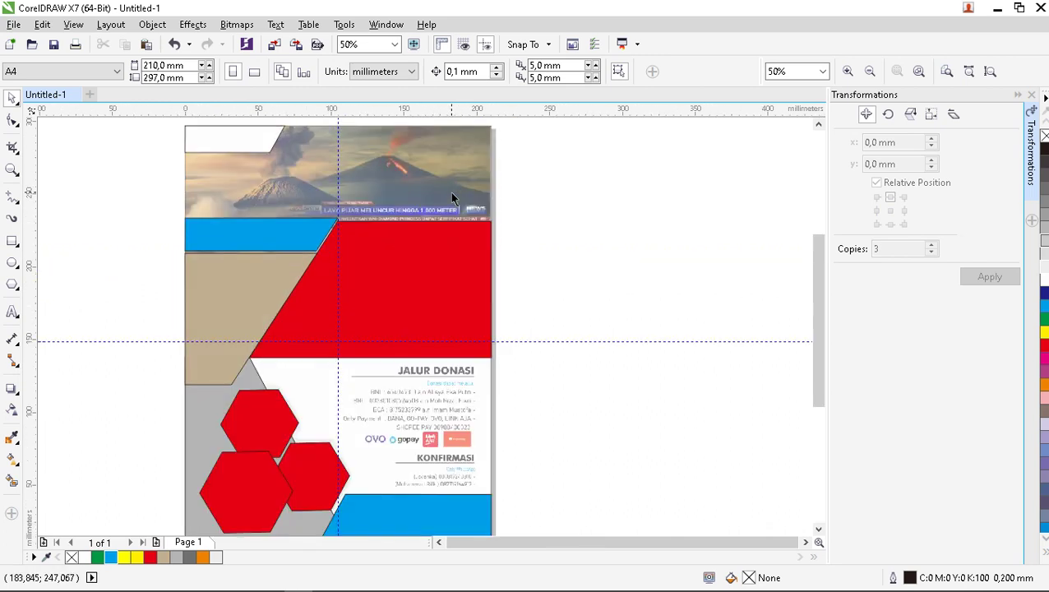
scroll(534, 245, "down", 2)
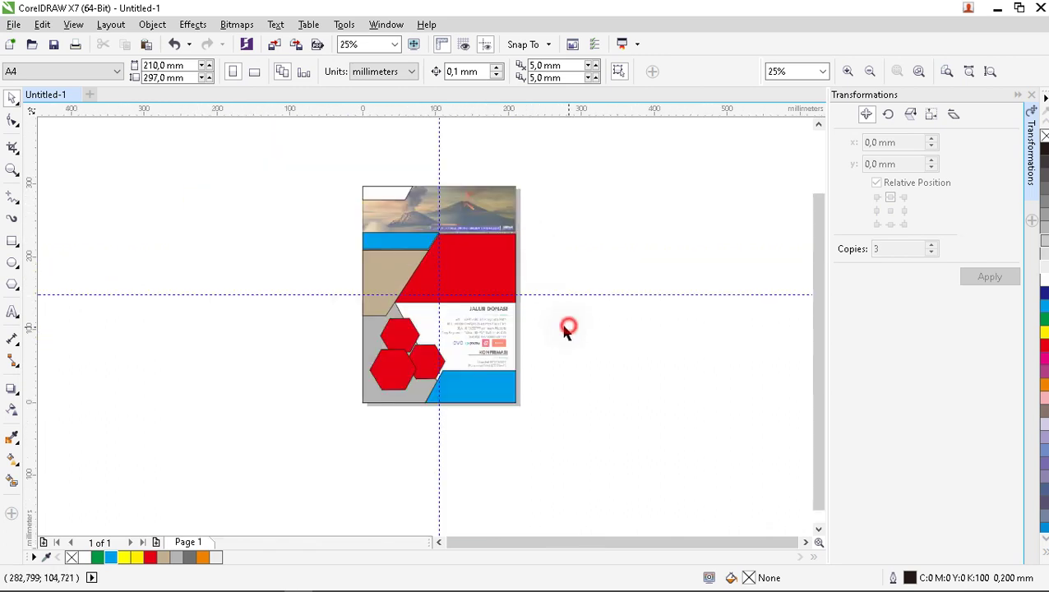
scroll(502, 255, "up", 2)
scroll(479, 267, "down", 2)
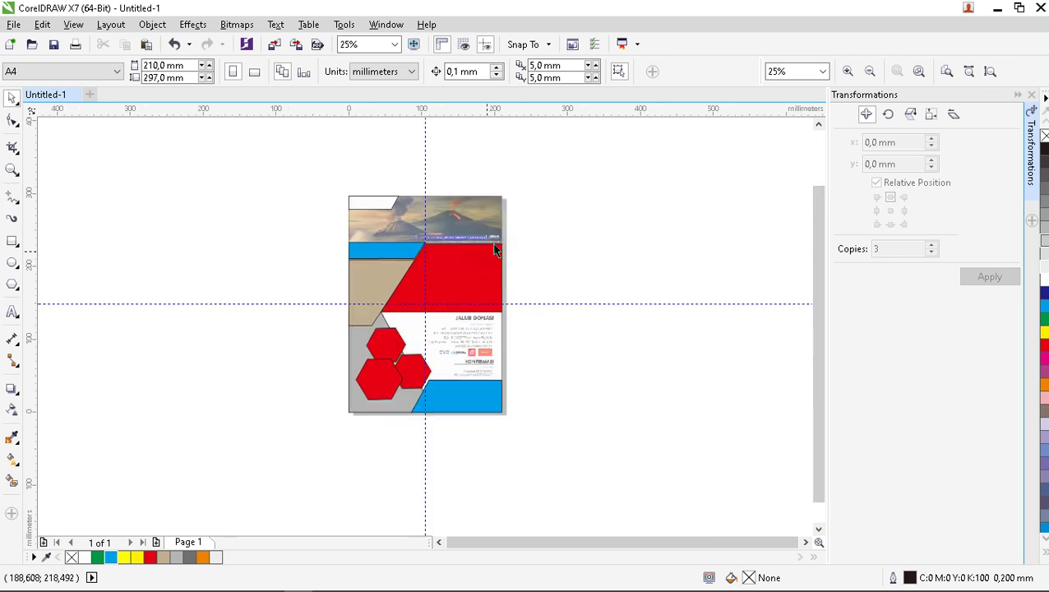
left_click(499, 219)
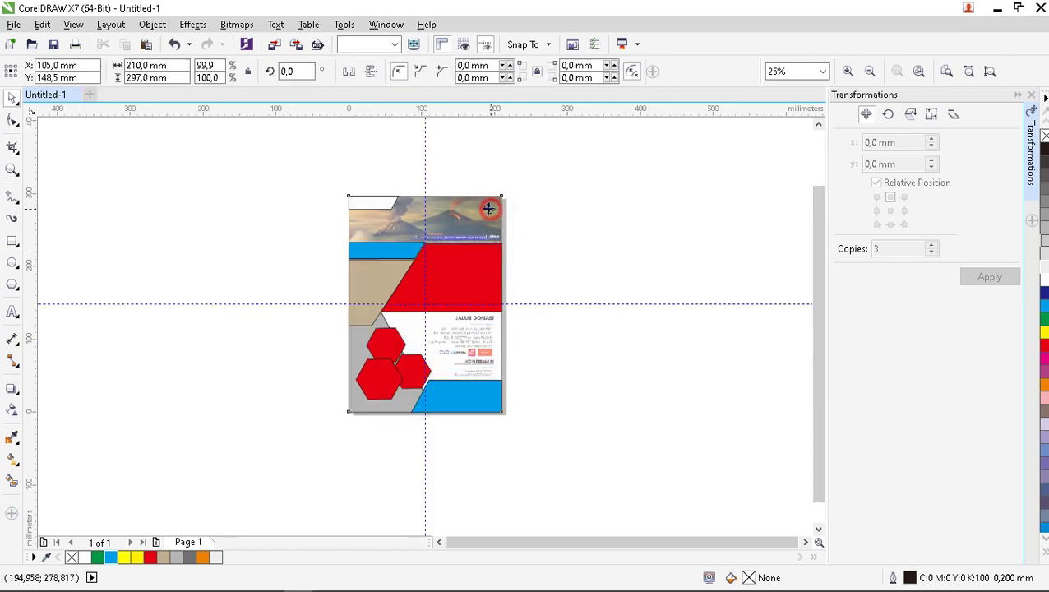
left_click_drag(467, 214, 355, 234)
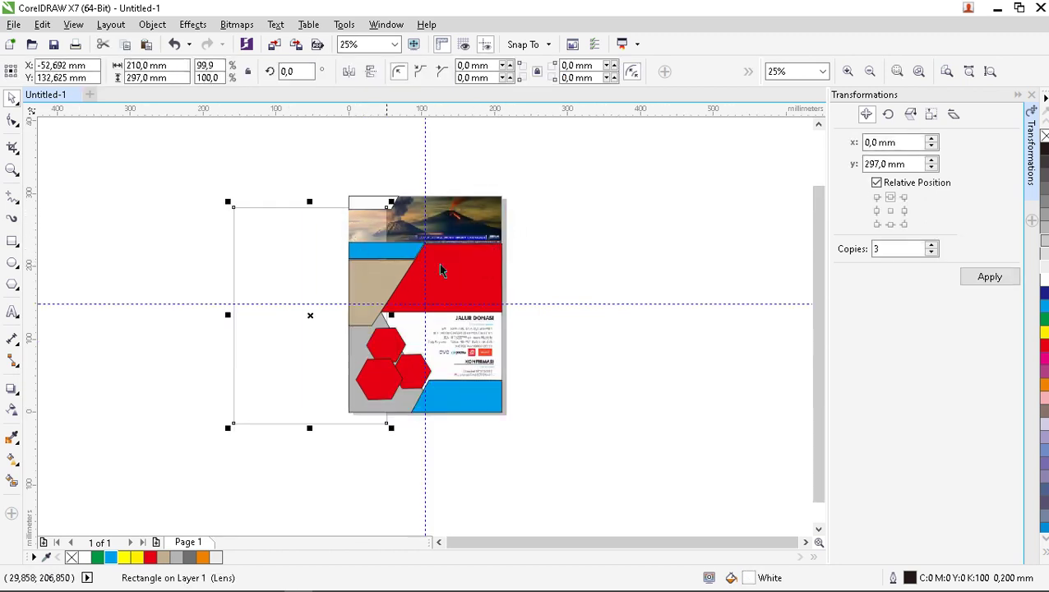
Move the reference poster bitmap to the right of the page, at x 366,408 mm.
scroll(486, 229, "up", 1)
left_click(486, 207)
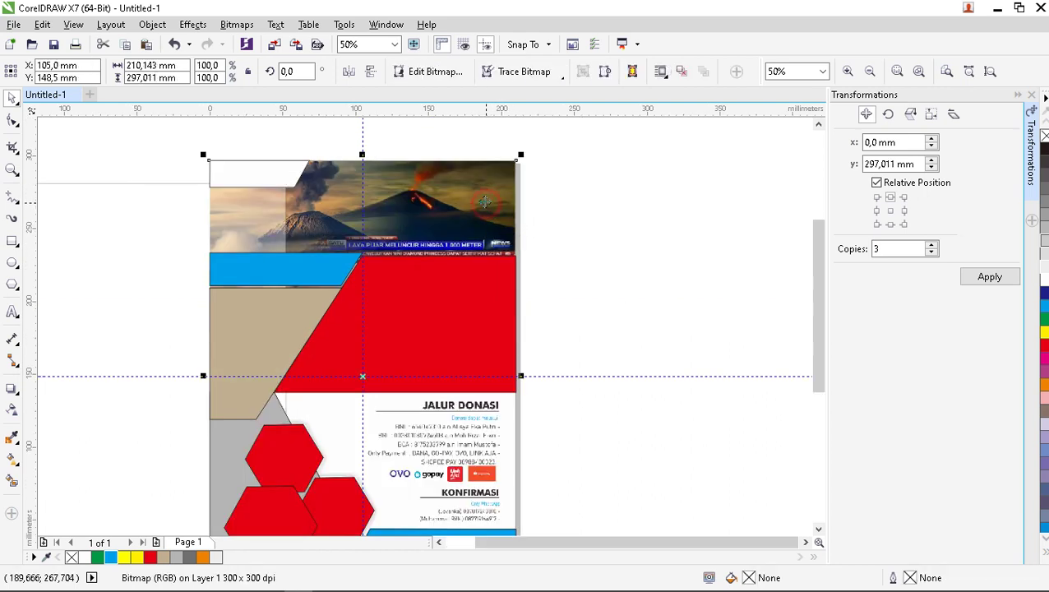
scroll(485, 203, "down", 1)
left_click_drag(476, 194, 673, 195)
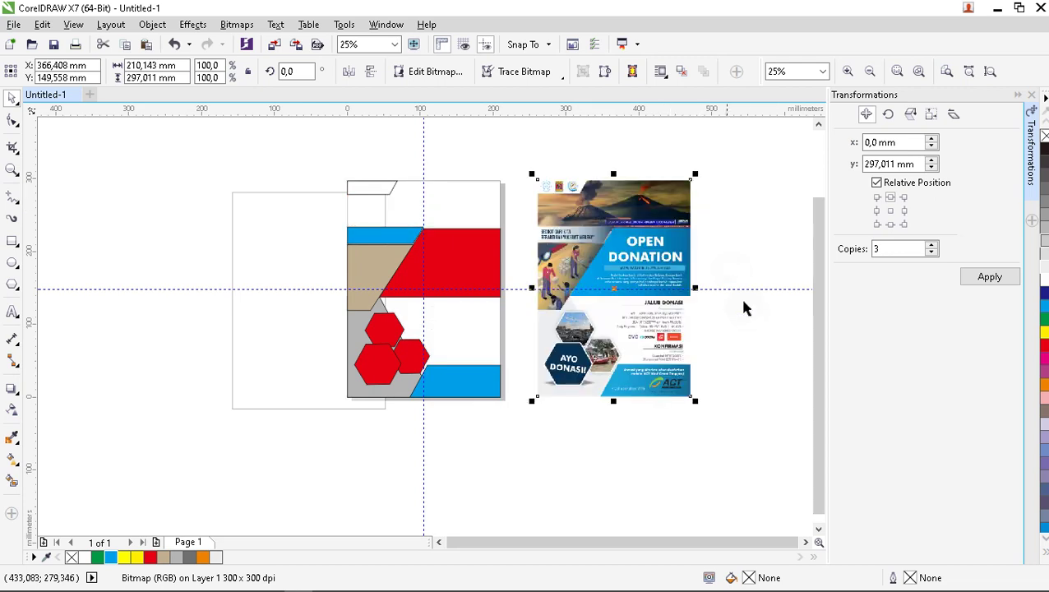
Re-centre the lens rectangle on the page (x 105,0, y 148,5 mm) with transparency 0.
left_click(740, 312)
left_click(317, 302)
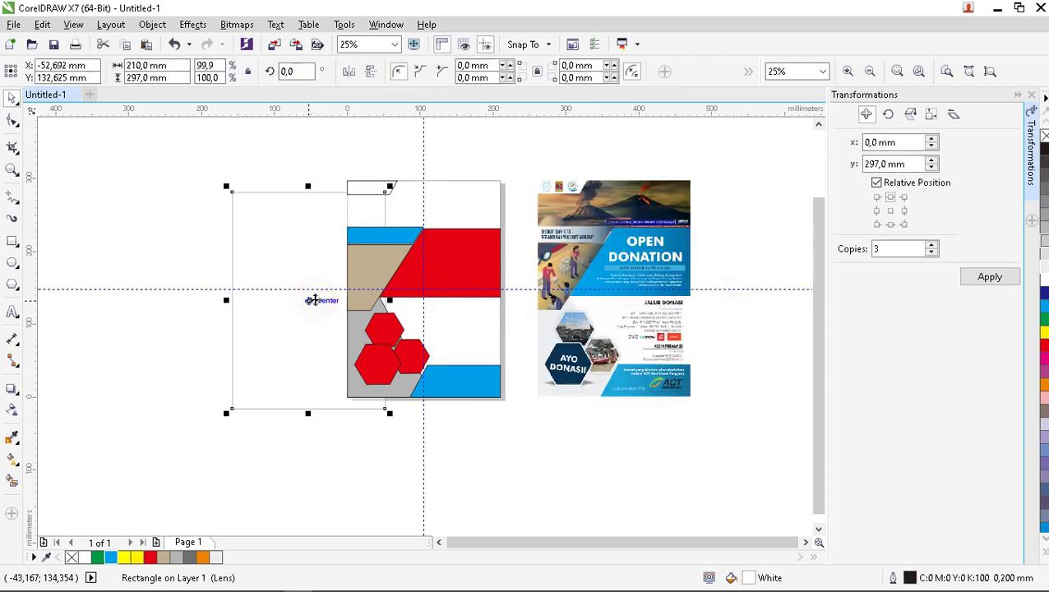
key("p")
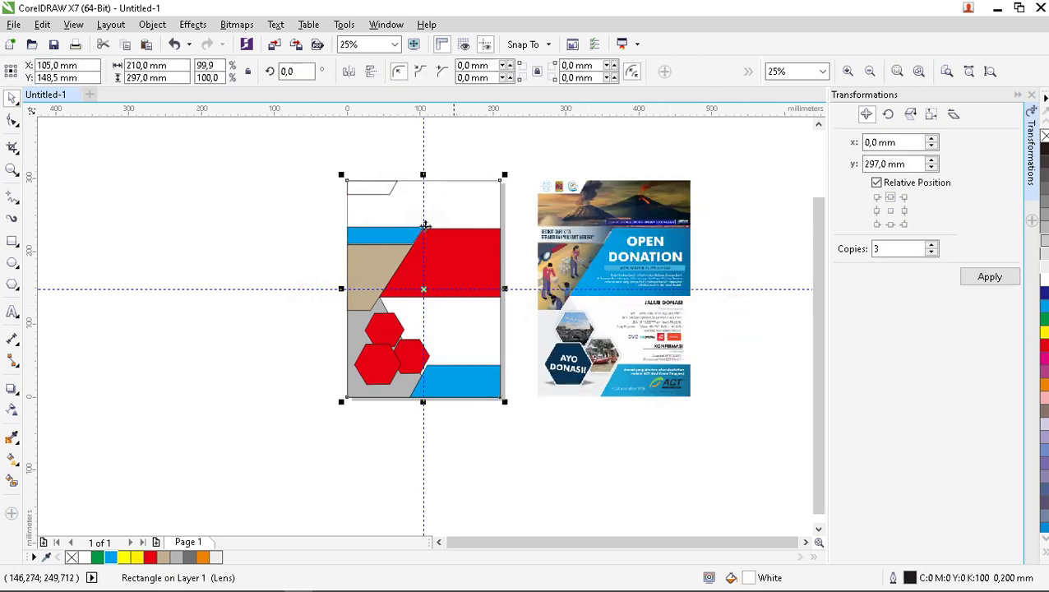
left_click(12, 409)
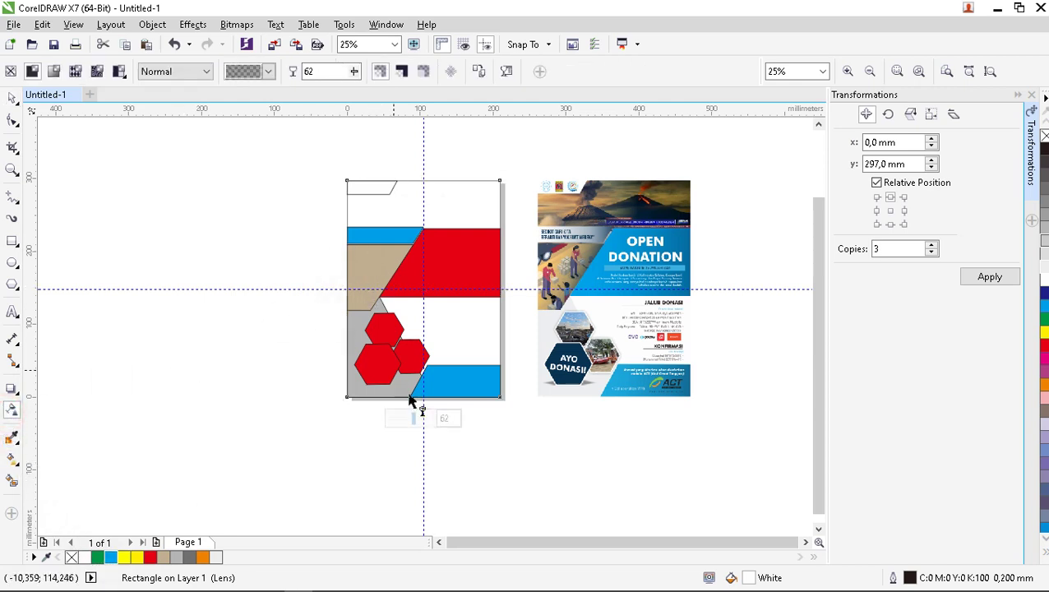
left_click_drag(415, 419, 388, 424)
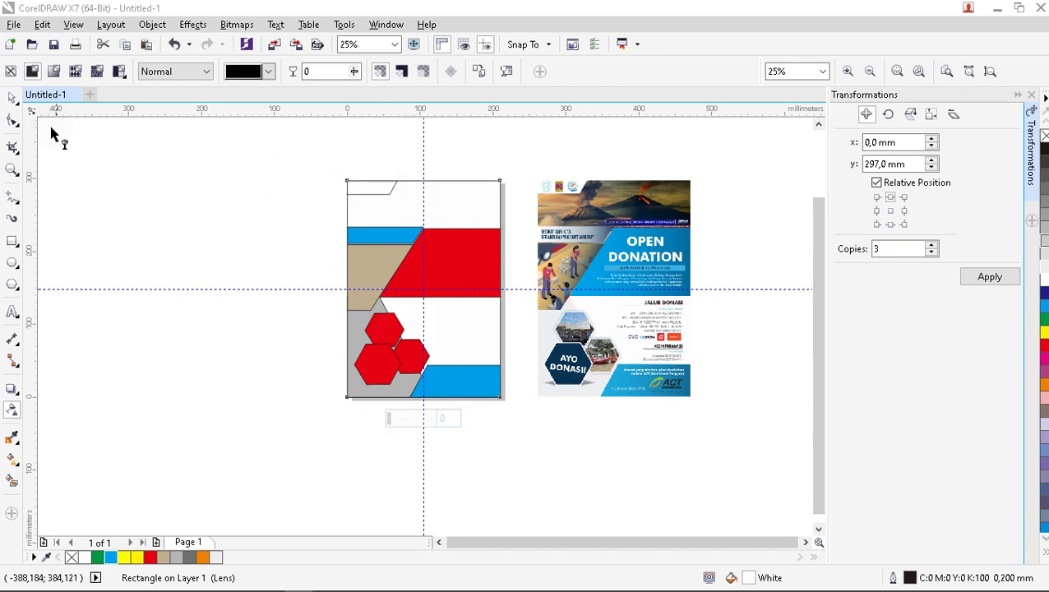
left_click(10, 98)
Set the upper blue quote-banner band to No Fill so it shows white.
left_click(403, 165)
scroll(403, 165, "up", 1)
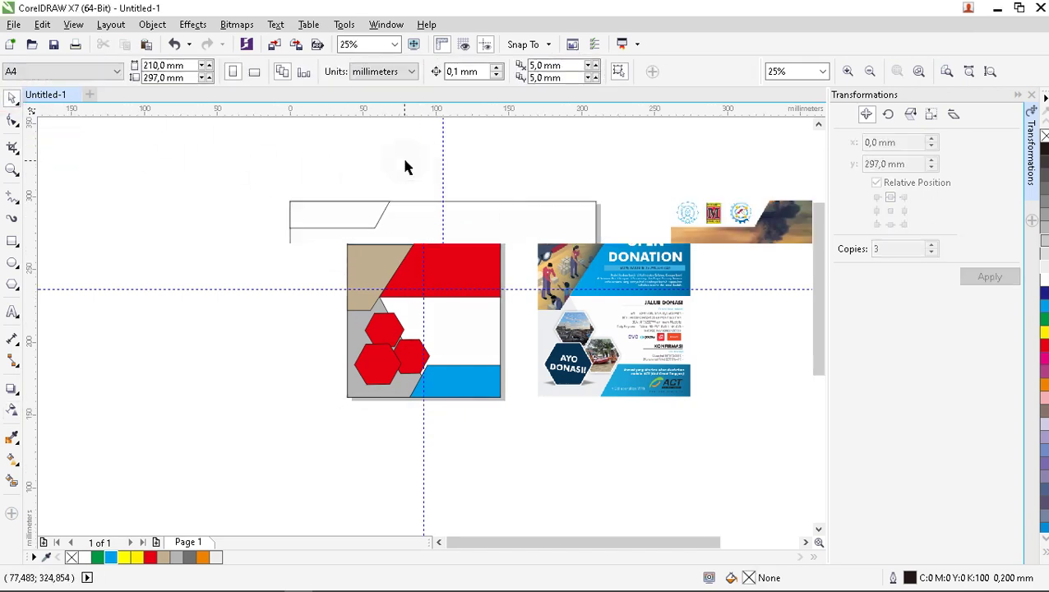
scroll(392, 261, "down", 2)
scroll(580, 366, "up", 1)
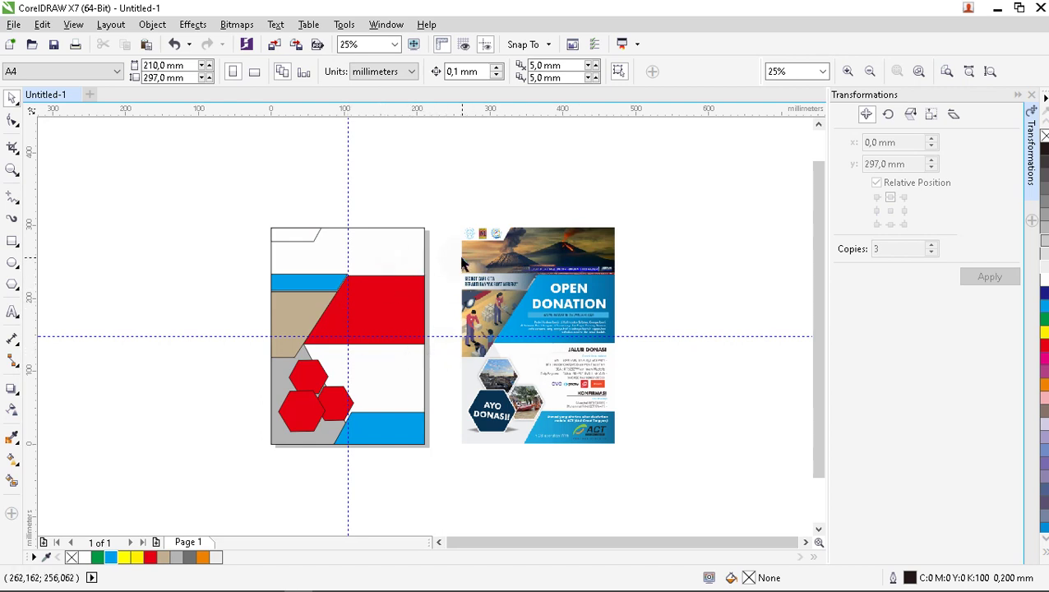
scroll(373, 279, "up", 1)
scroll(369, 289, "down", 1)
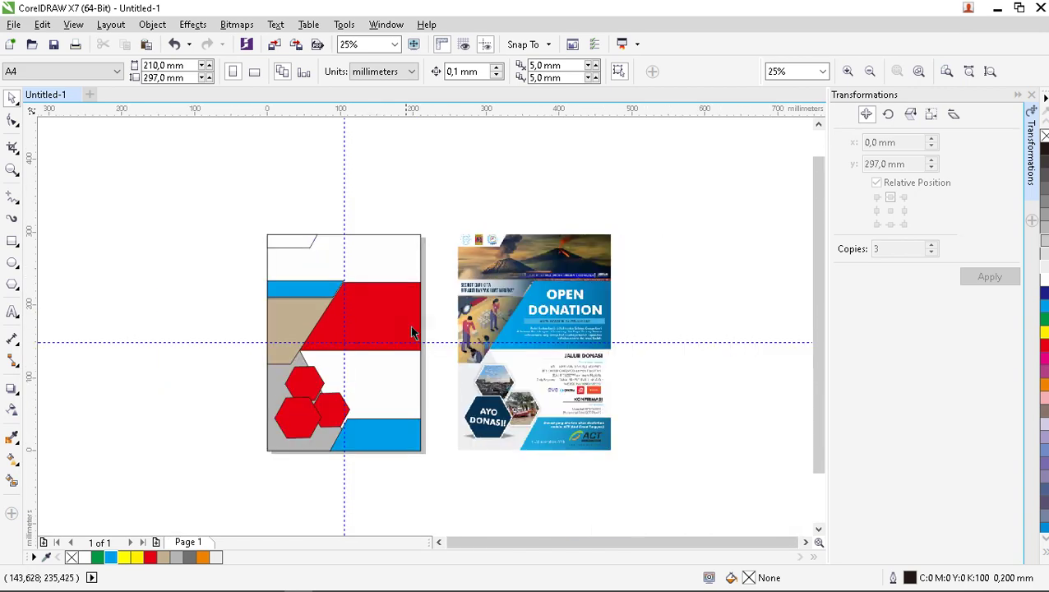
scroll(411, 339, "up", 1)
scroll(410, 320, "down", 1)
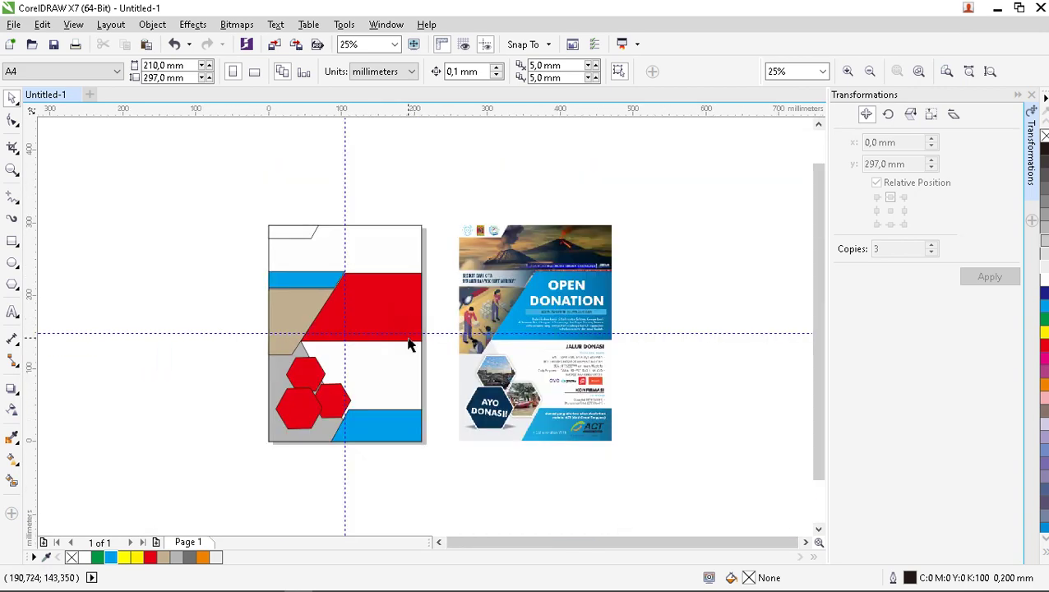
scroll(409, 342, "up", 1)
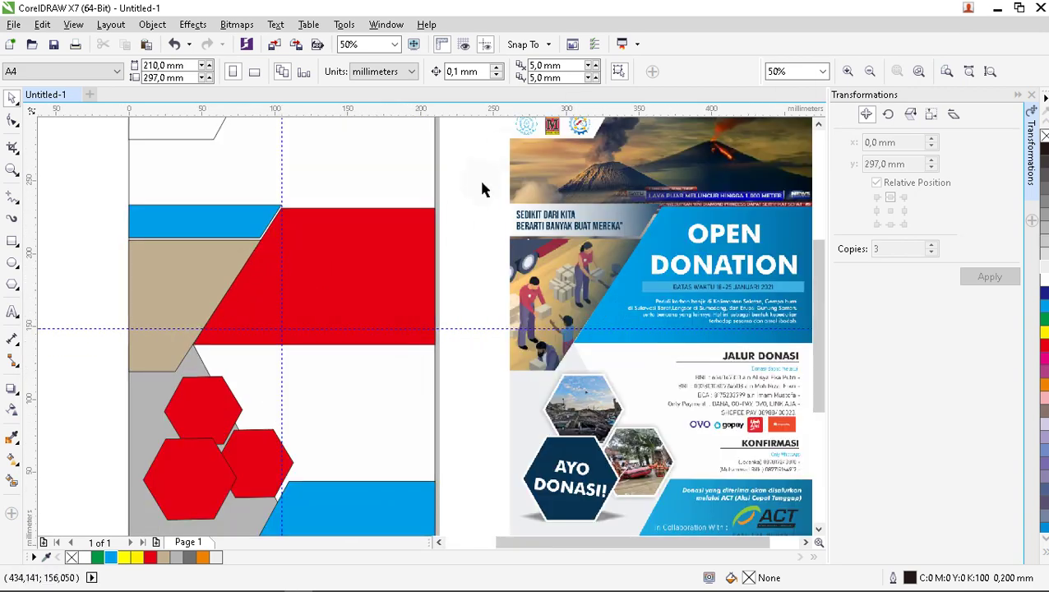
left_click(245, 220)
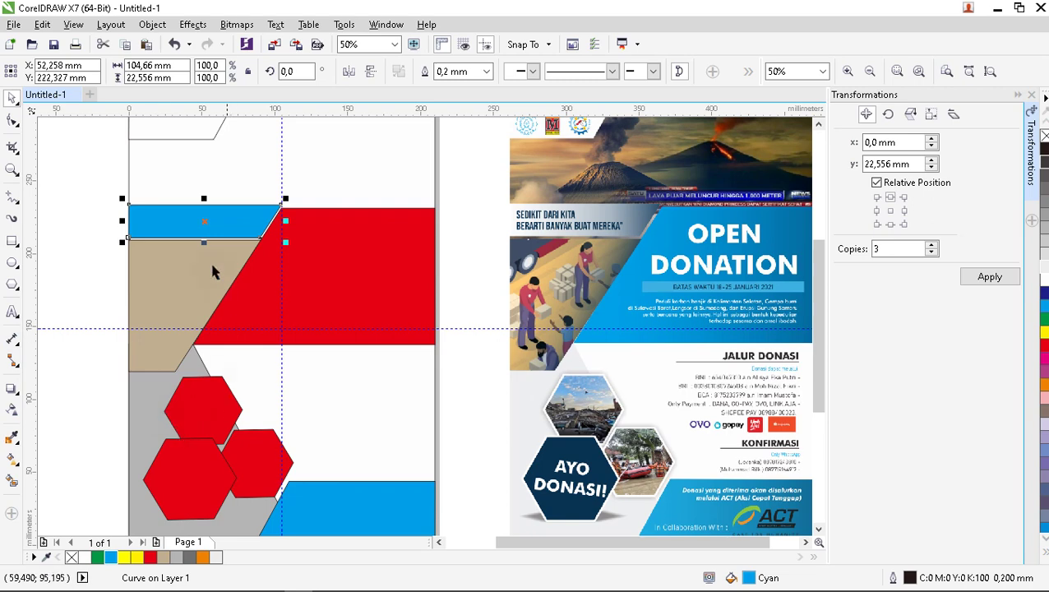
left_click(81, 558)
left_click(70, 487)
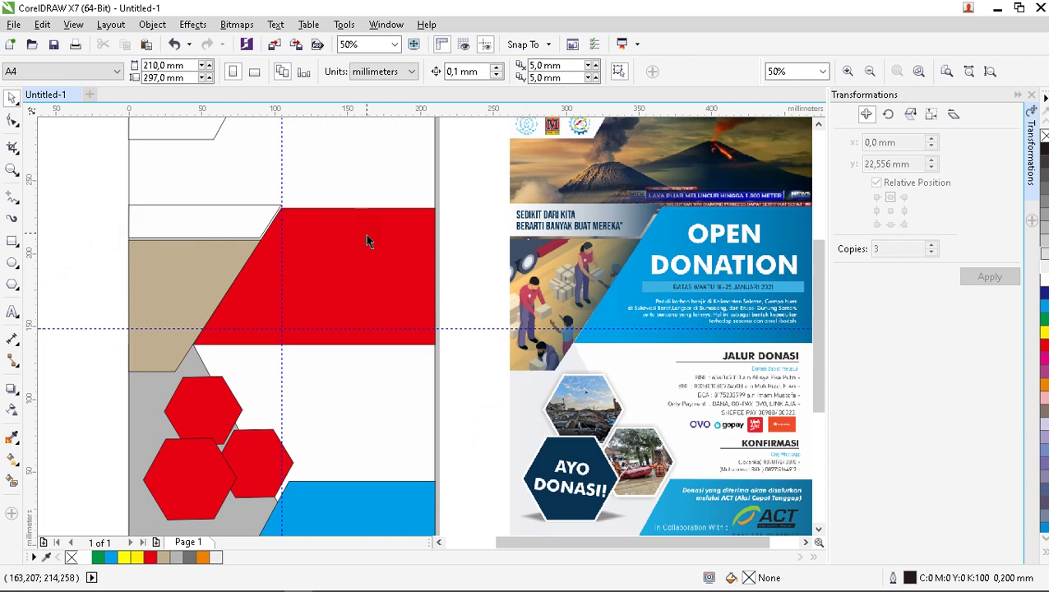
scroll(366, 235, "down", 1)
scroll(484, 359, "up", 1)
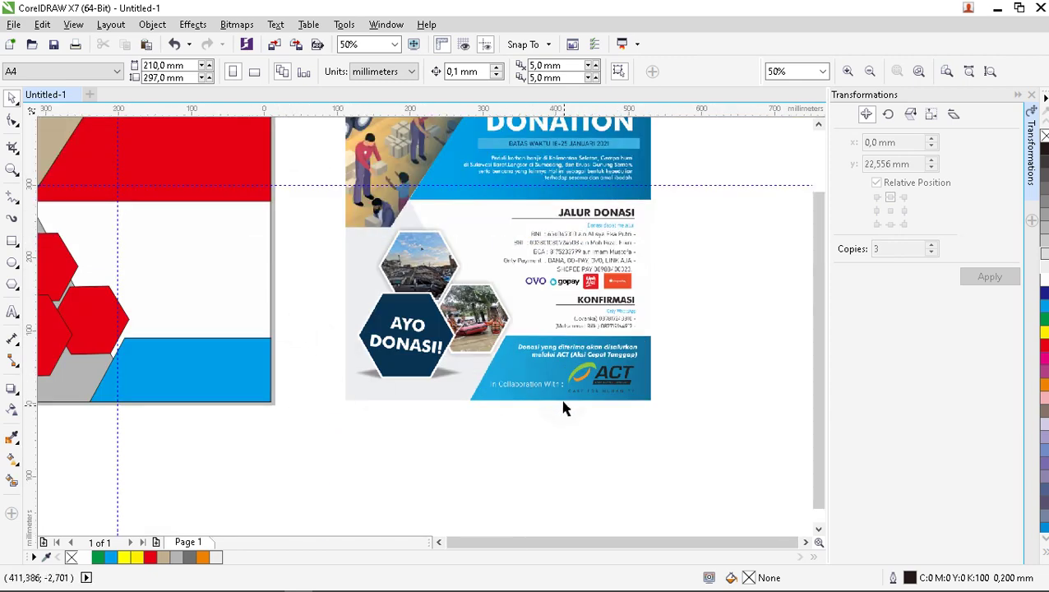
Sample the navy #093353 from the AYO DONASI hexagon and add it to the document palette.
scroll(446, 378, "down", 1)
scroll(483, 380, "up", 1)
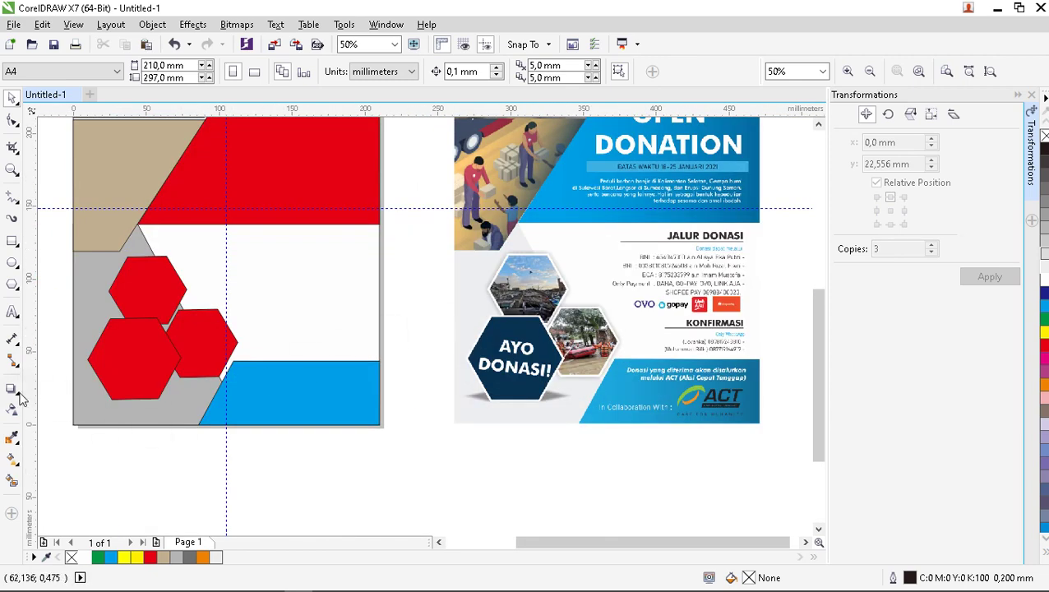
left_click(11, 442)
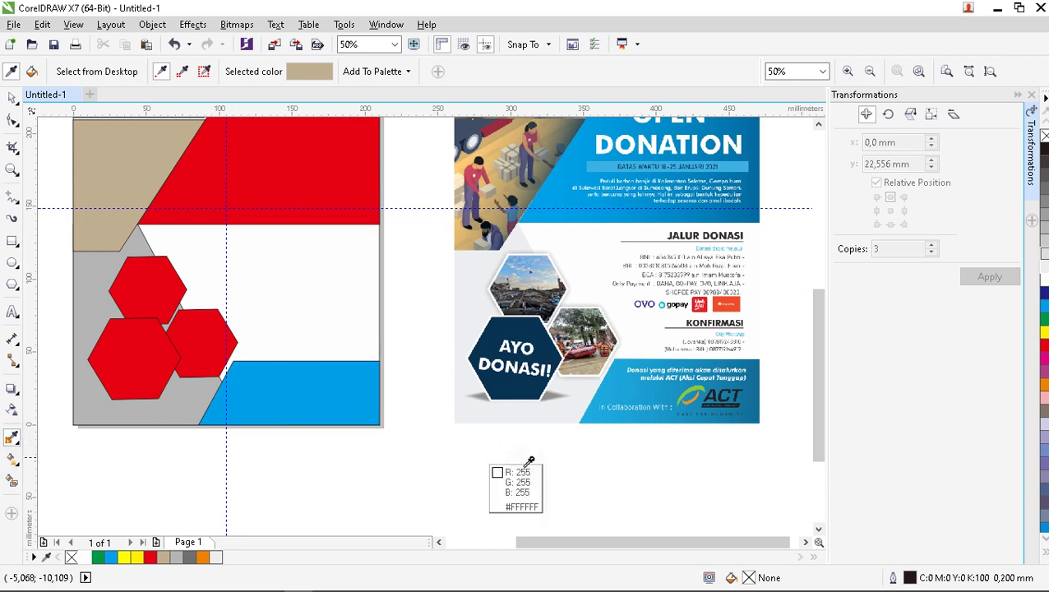
left_click(504, 386)
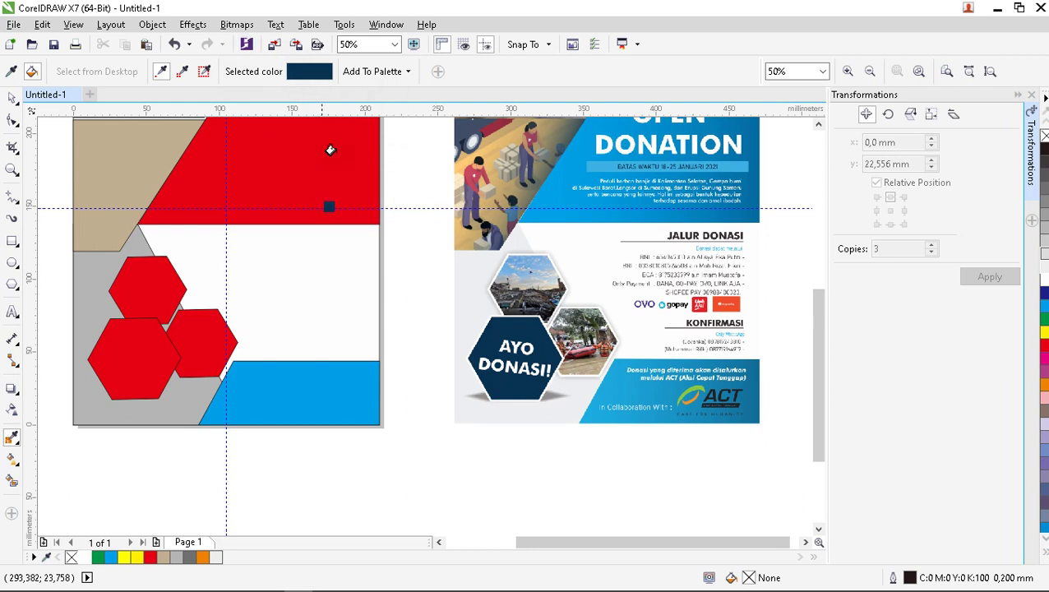
left_click(375, 72)
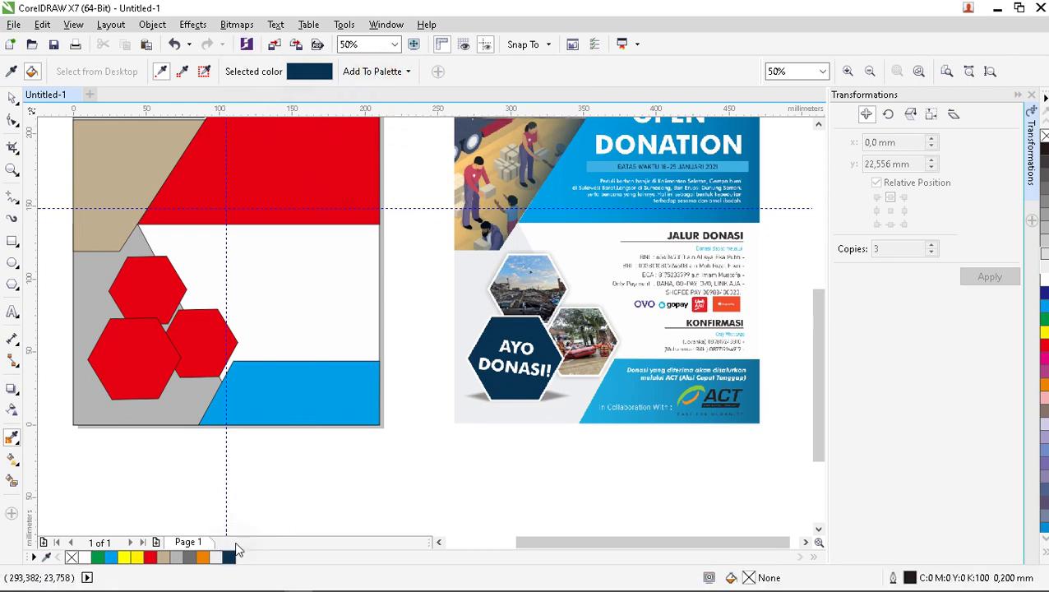
Fill the lower-left red hexagon with the saved navy swatch.
left_click_drag(237, 561, 106, 417)
scroll(298, 375, "down", 1)
scroll(327, 333, "up", 1)
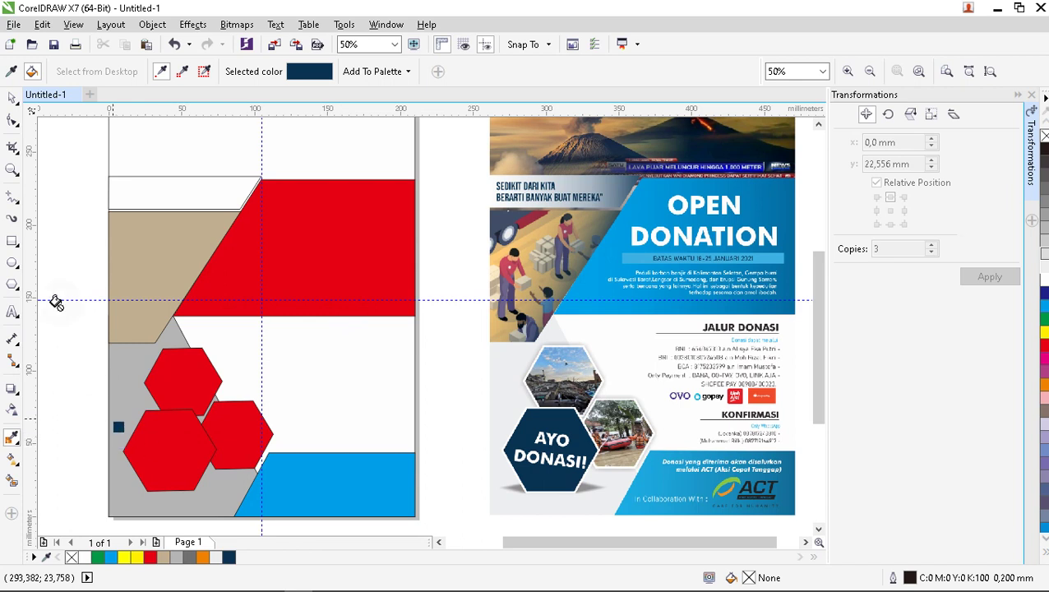
left_click(12, 97)
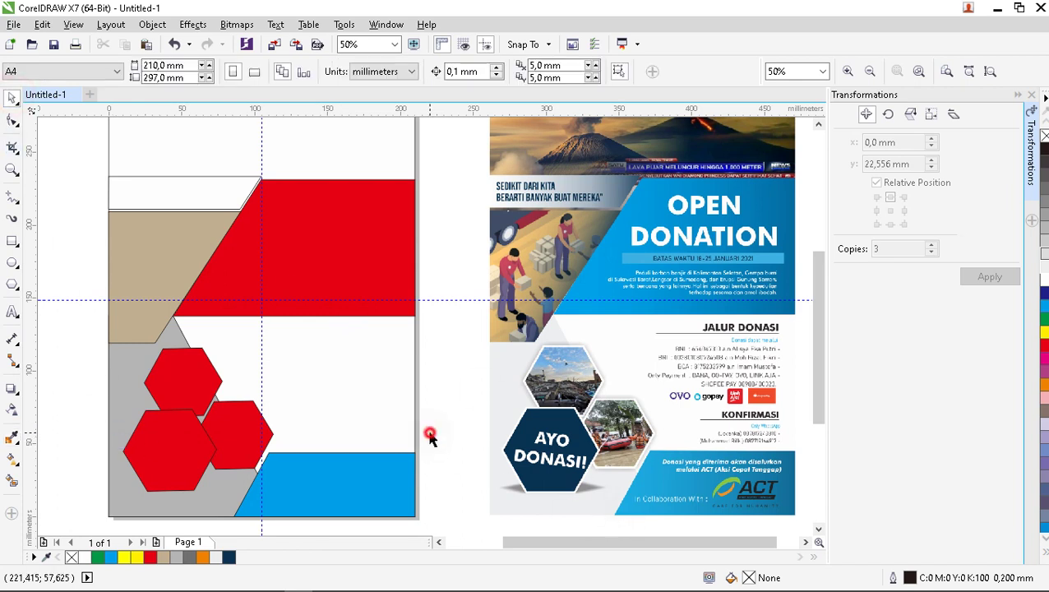
left_click(192, 457)
left_click(230, 558)
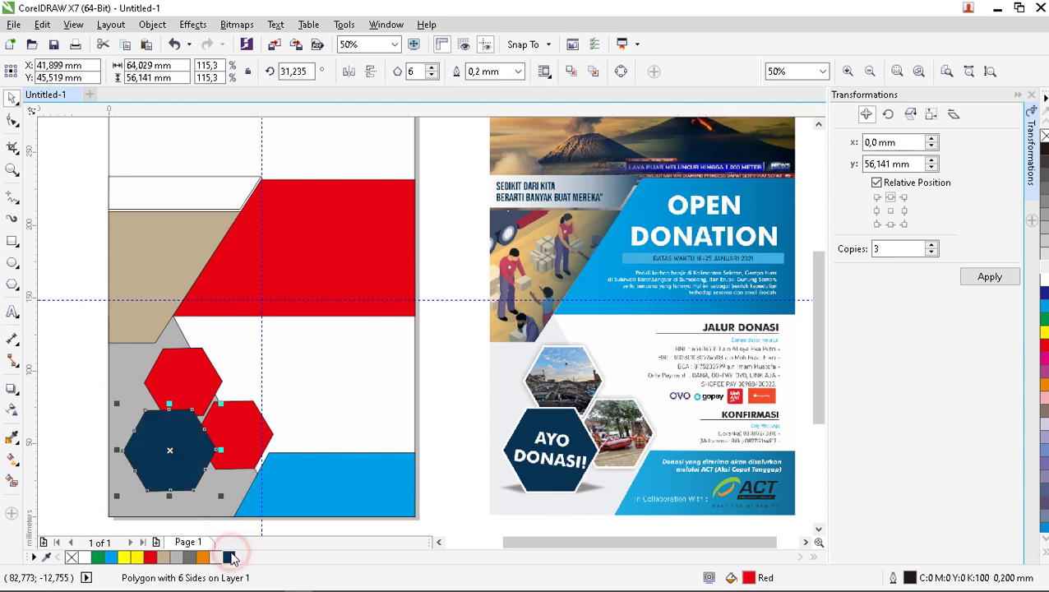
left_click(437, 412)
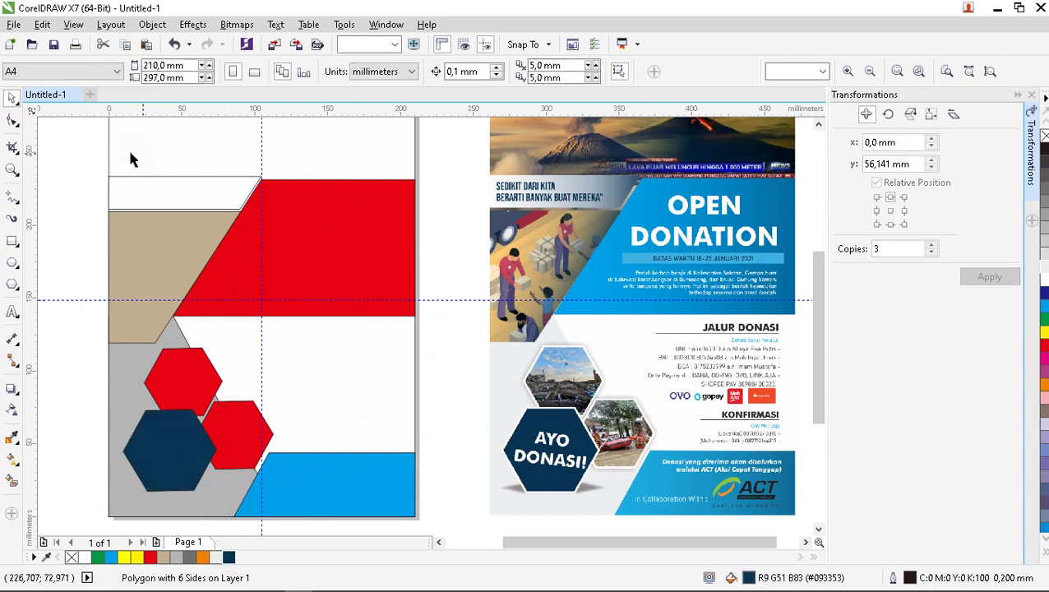
left_click(173, 182)
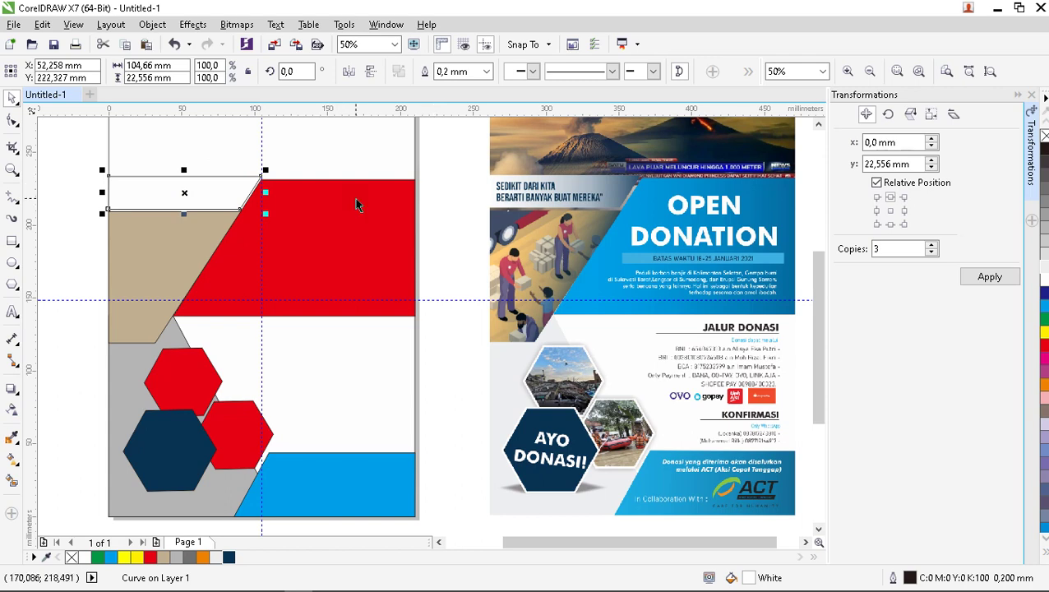
Zoom in to inspect the shape outlines up close, then zoom back out.
scroll(433, 257, "down", 2)
left_click(434, 256)
scroll(410, 231, "up", 2)
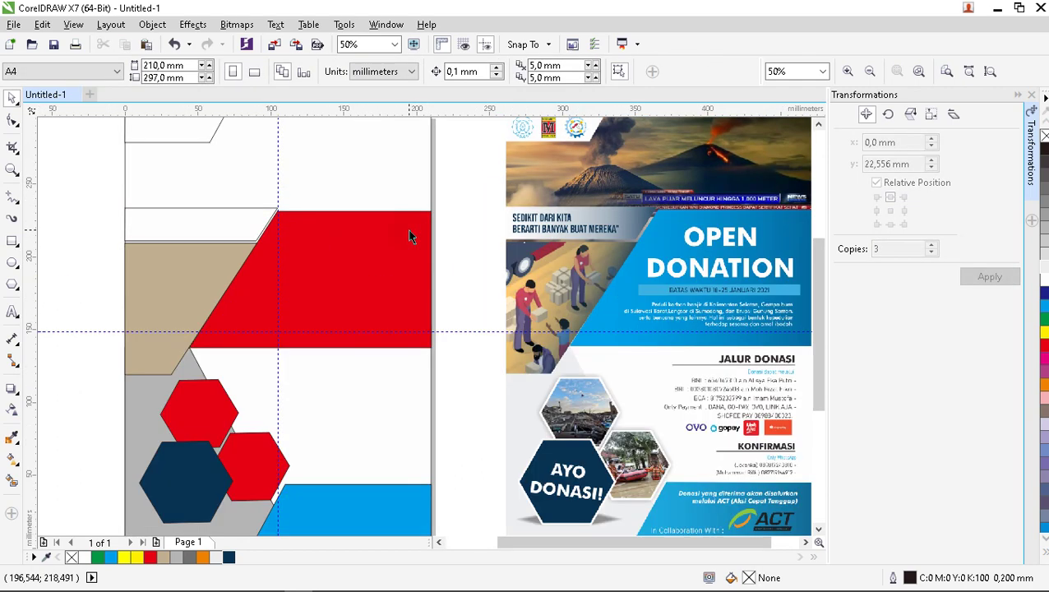
scroll(409, 231, "down", 2)
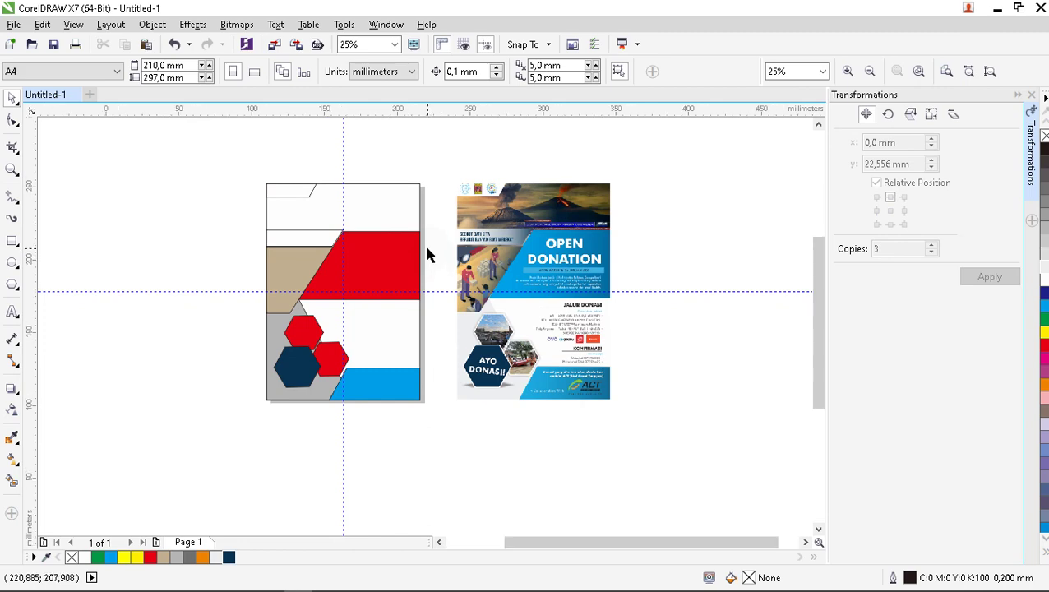
scroll(426, 253, "up", 2)
scroll(398, 206, "down", 2)
scroll(389, 216, "up", 2)
scroll(209, 181, "up", 8)
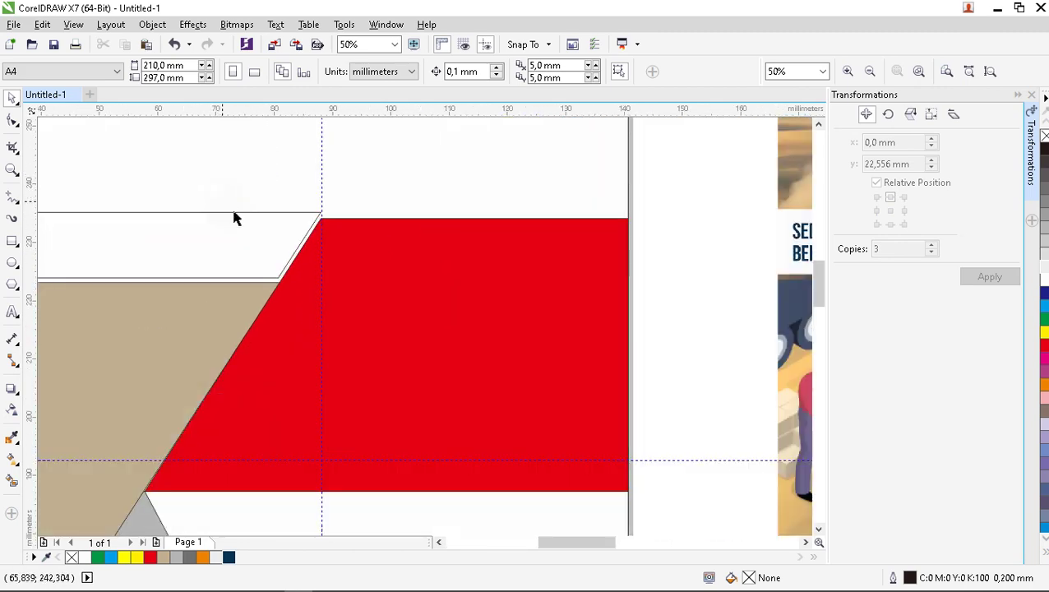
scroll(309, 253, "up", 2)
scroll(312, 238, "down", 2)
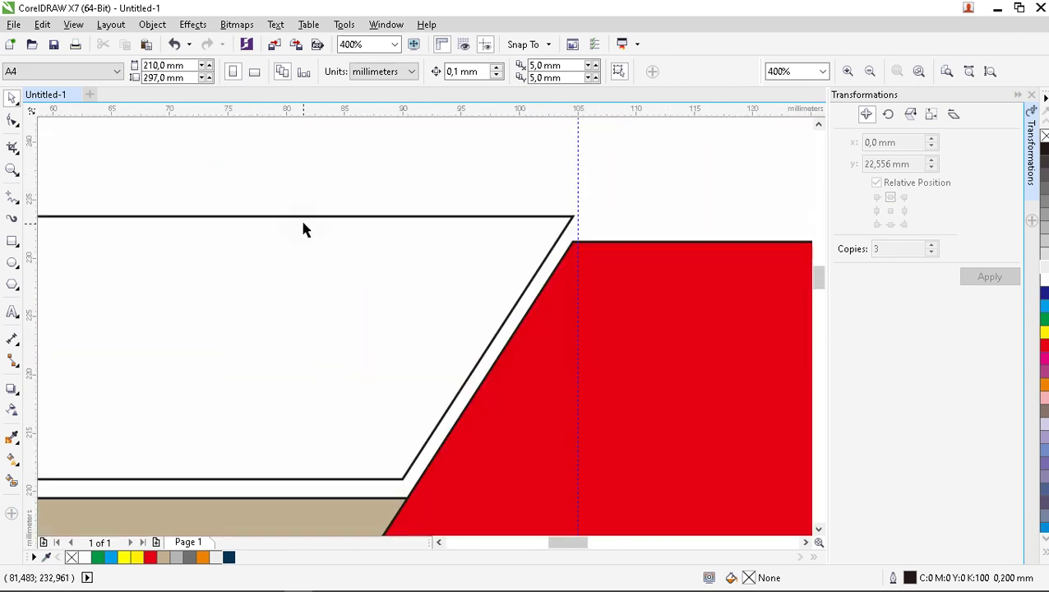
scroll(286, 227, "down", 6)
scroll(241, 397, "up", 3)
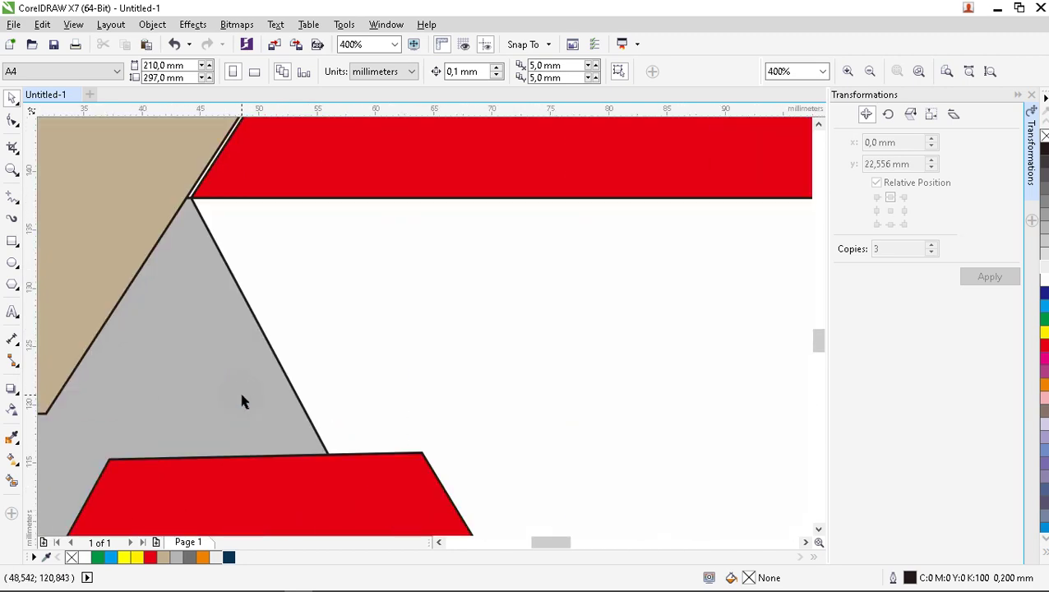
scroll(263, 375, "down", 5)
scroll(279, 375, "up", 1)
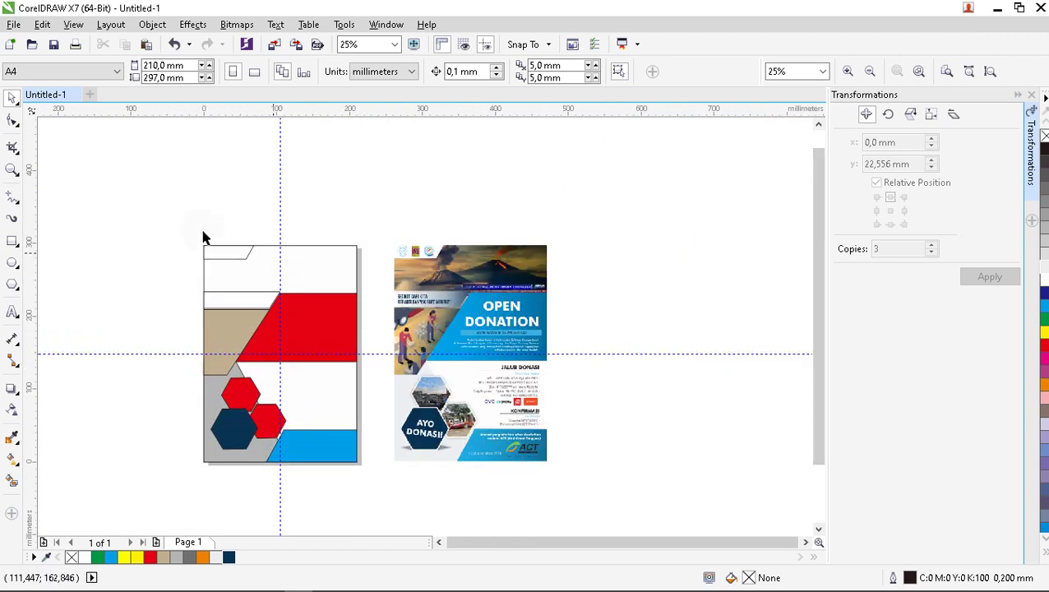
Marquee-select all ten shapes of the traced design.
left_click_drag(166, 232, 339, 232)
left_click(342, 229)
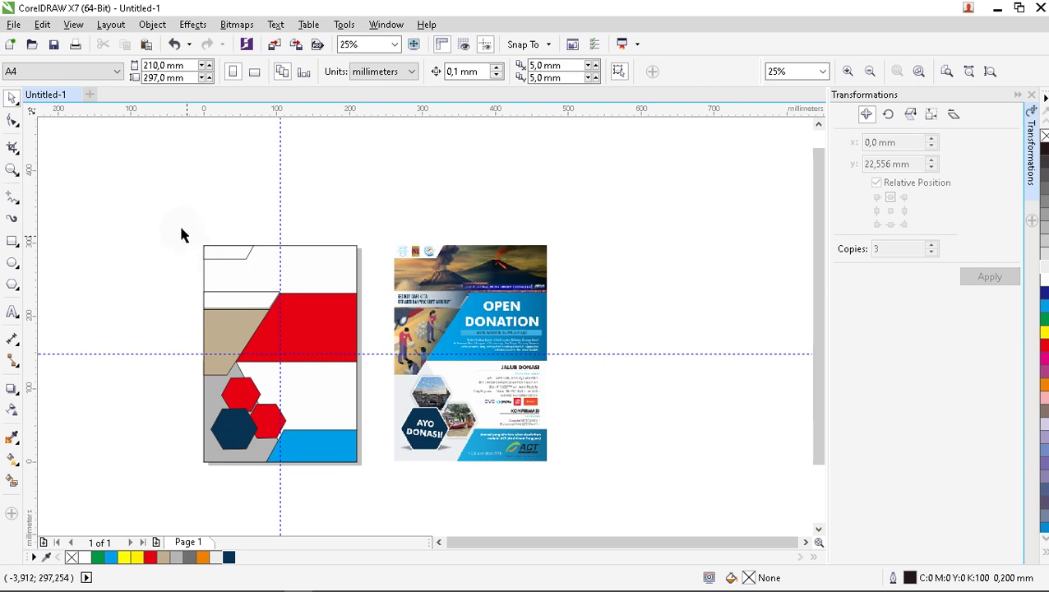
left_click_drag(138, 201, 376, 478)
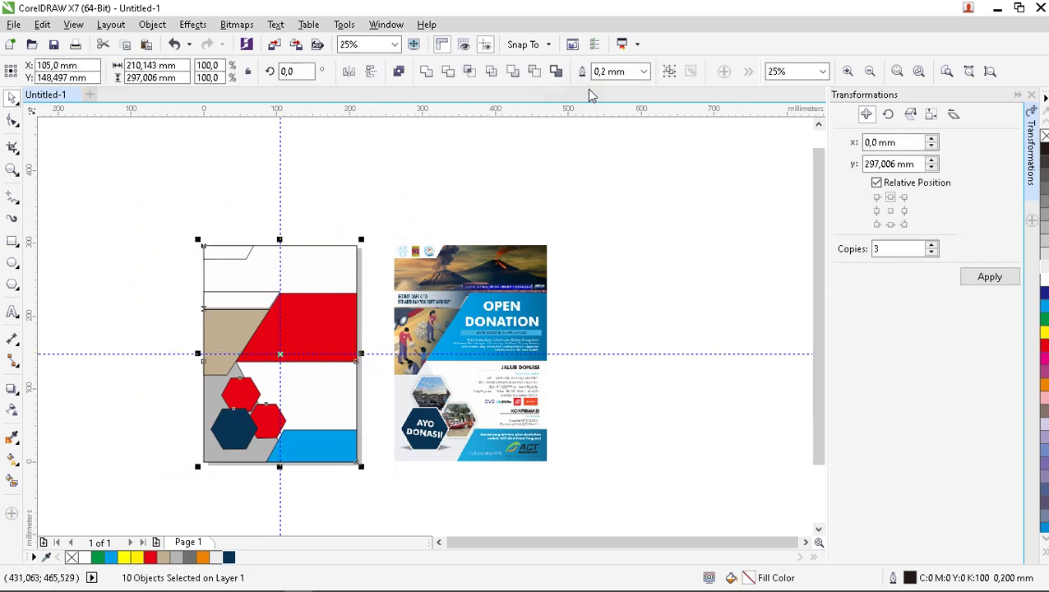
Remove the outlines from every shape of the traced design.
left_click_drag(300, 211, 367, 212)
left_click_drag(150, 217, 381, 499)
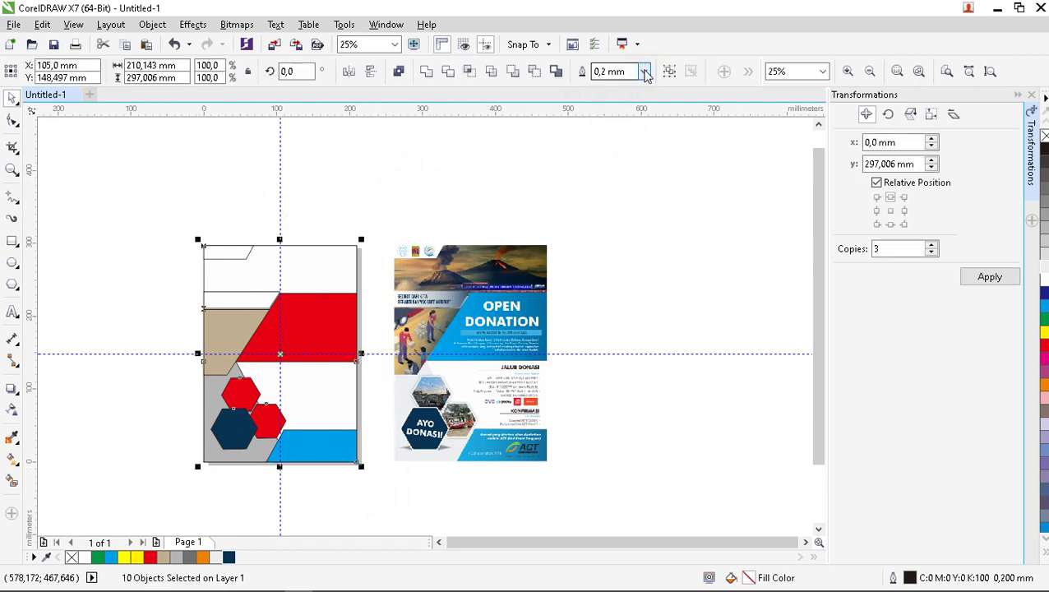
left_click(646, 72)
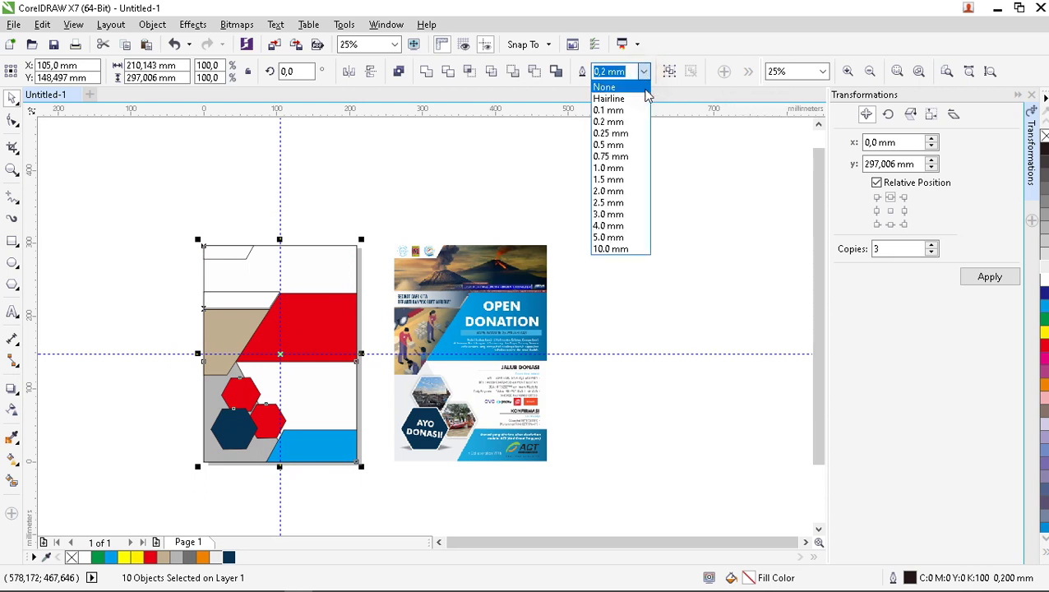
left_click(641, 87)
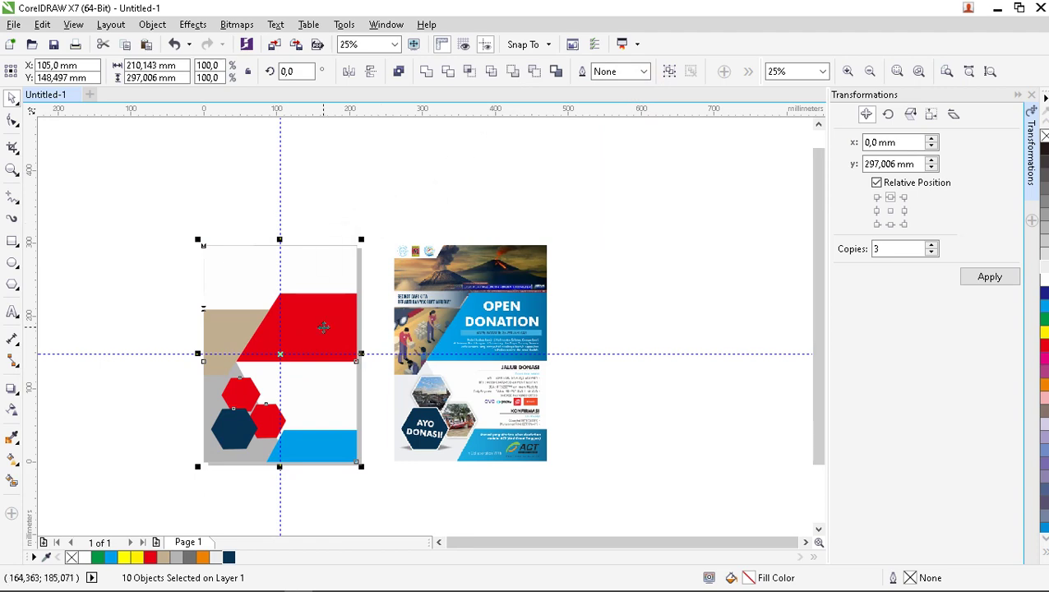
scroll(318, 290, "up", 1)
scroll(317, 263, "down", 1)
left_click(379, 205)
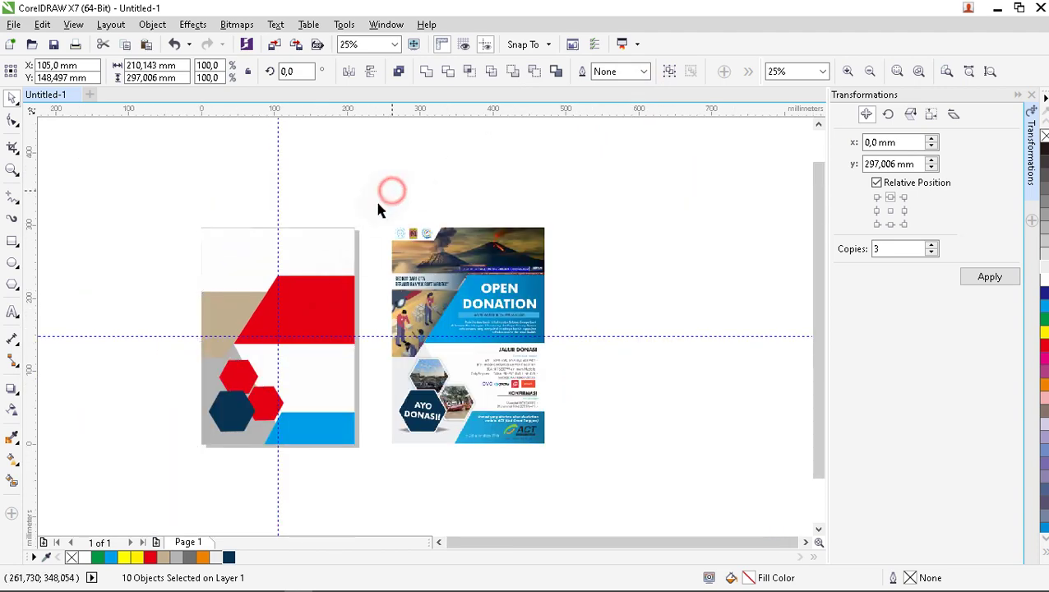
Give the page-sized lens rectangle a 0.2 mm black outline.
left_click(345, 247)
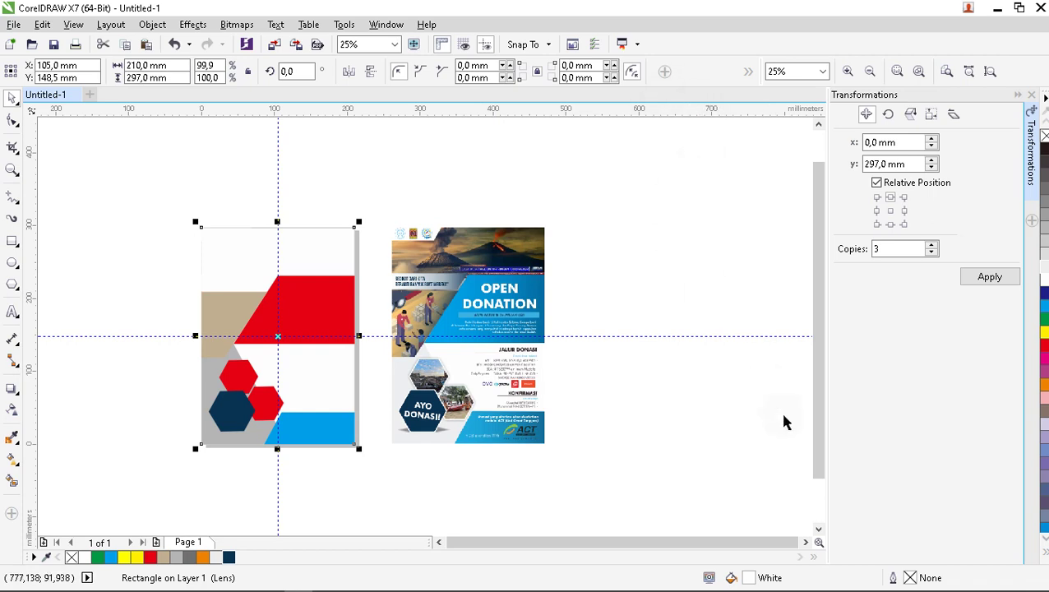
double_click(908, 578)
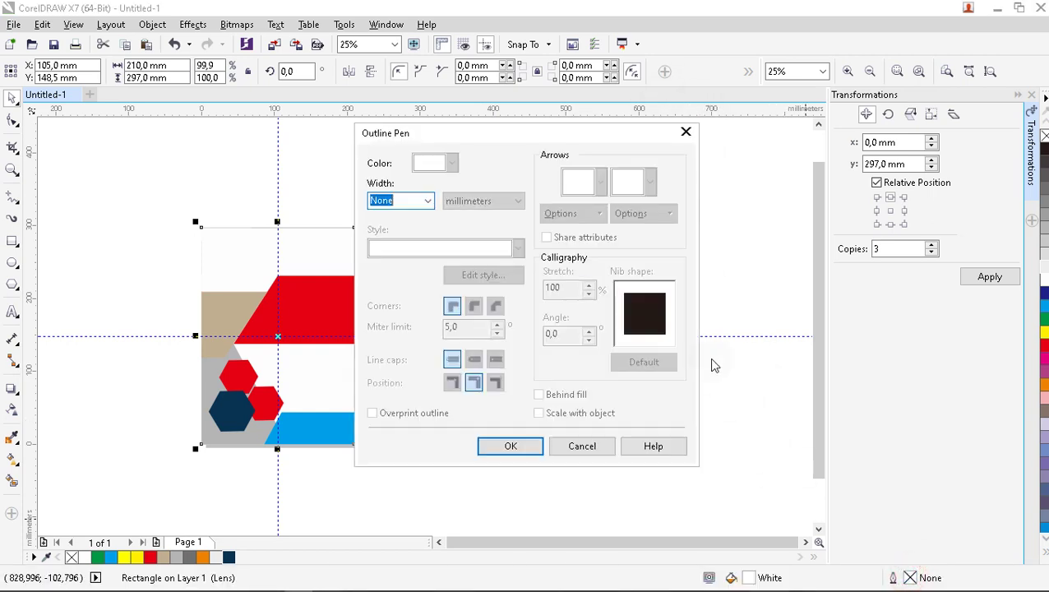
left_click(427, 202)
left_click(407, 252)
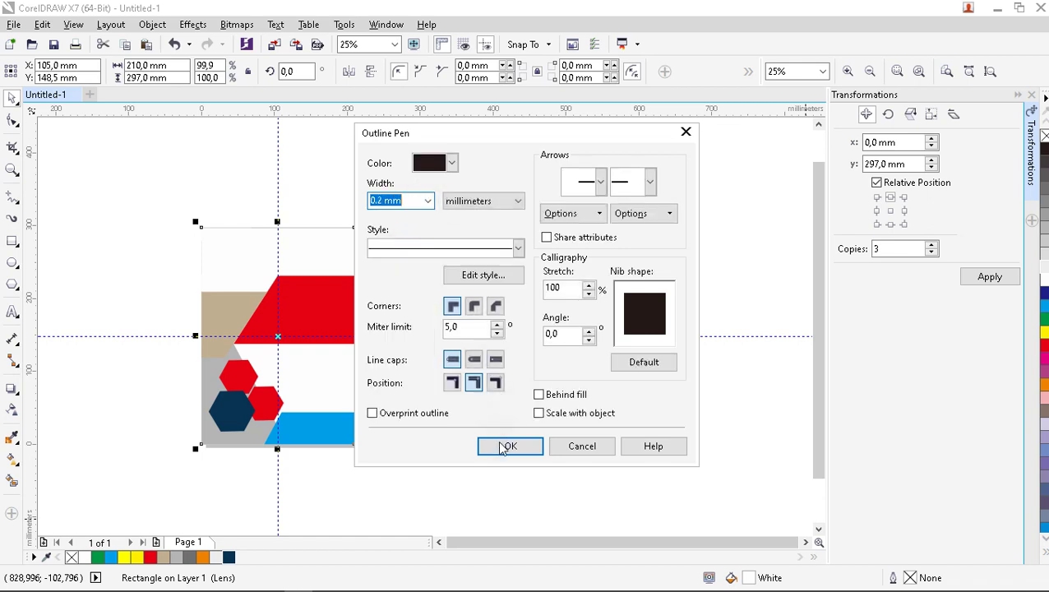
left_click(497, 445)
left_click(501, 165)
scroll(262, 243, "up", 1)
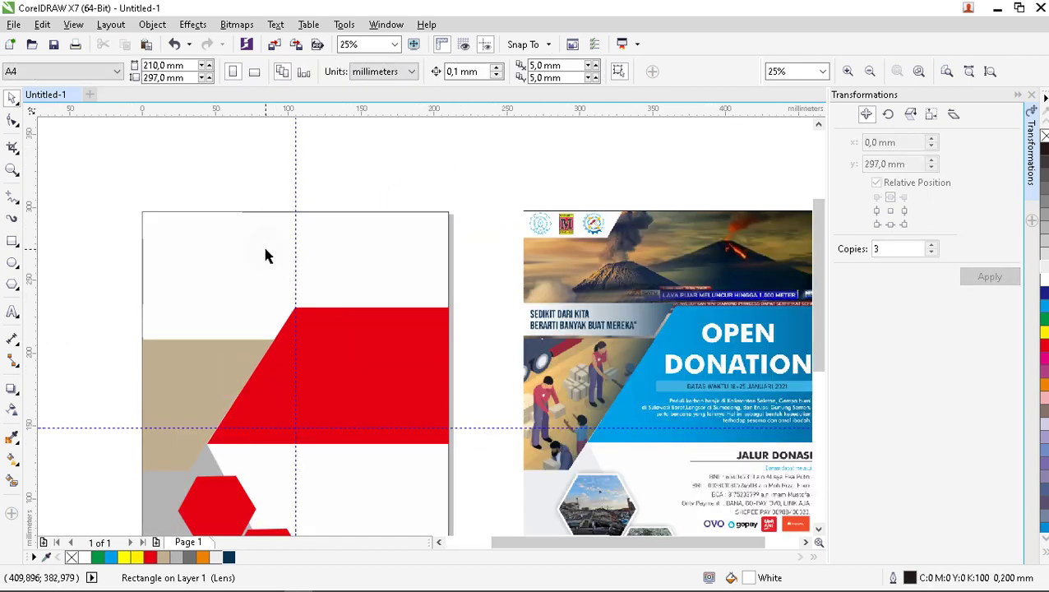
Fill the small top-left logo strip with Cyan, then select the band above the tan panel.
left_click(201, 237)
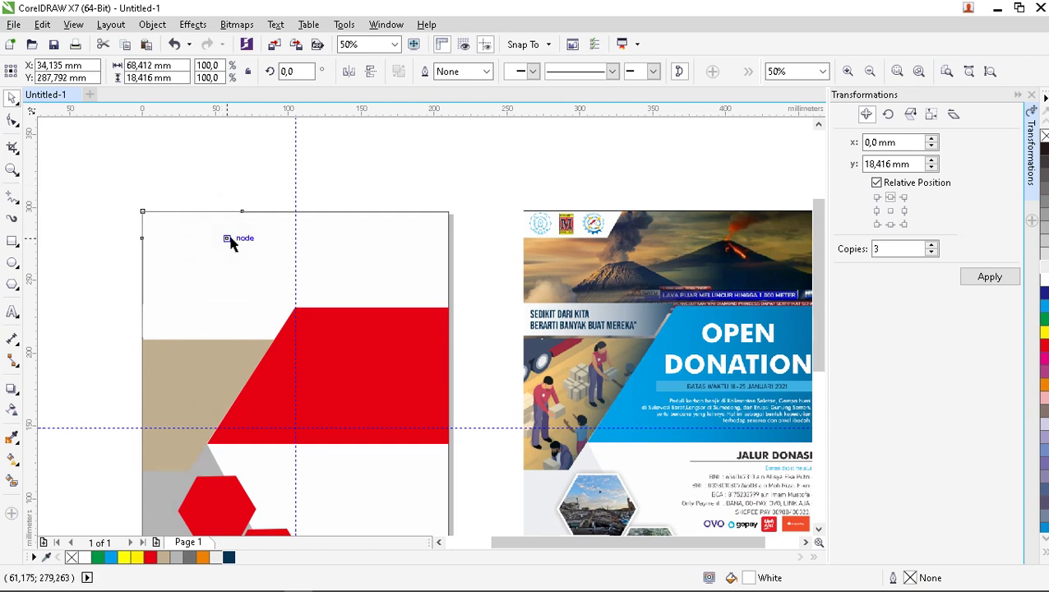
left_click(85, 368)
left_click(159, 227)
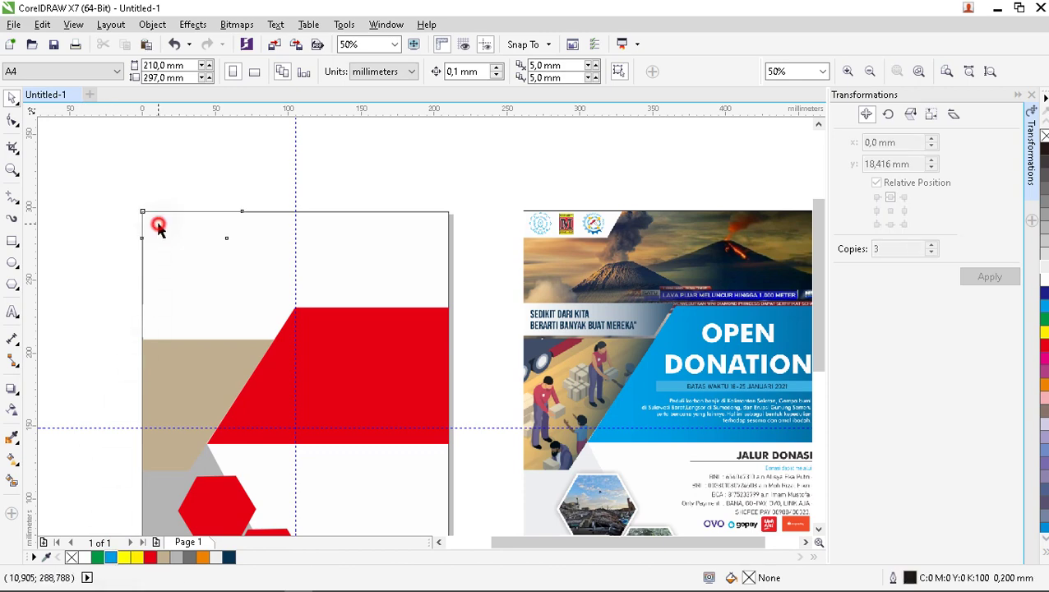
left_click(111, 559)
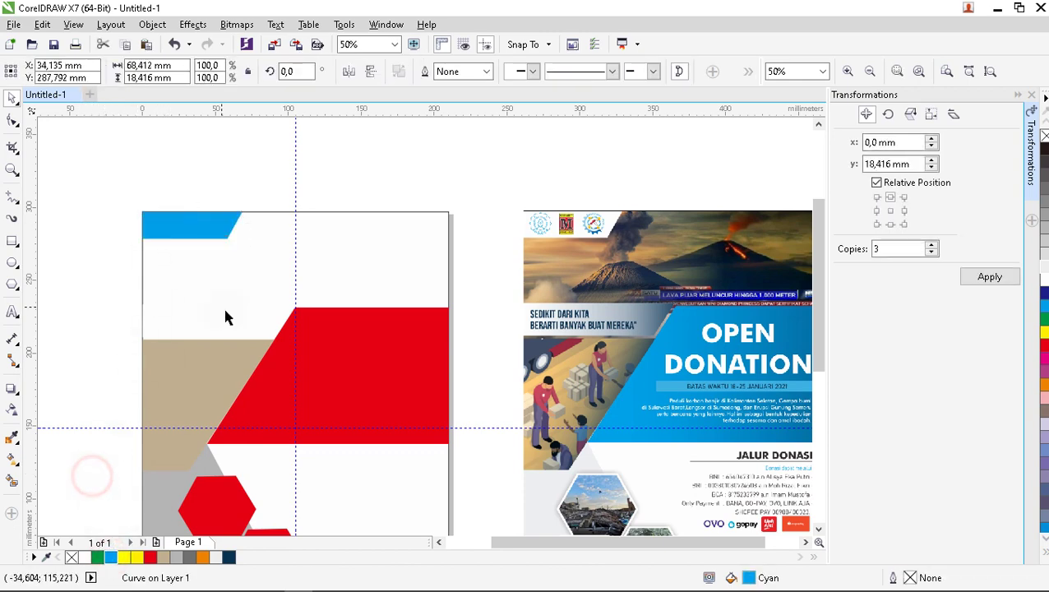
left_click(223, 306)
scroll(223, 306, "down", 1)
scroll(257, 422, "up", 1)
left_click(208, 224)
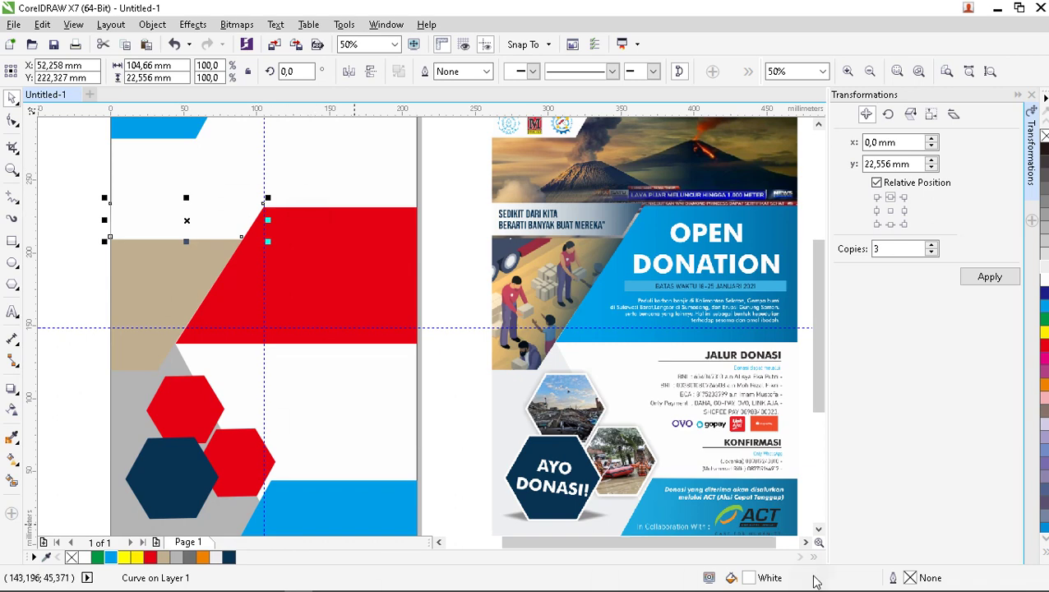
mouse_move(818, 585)
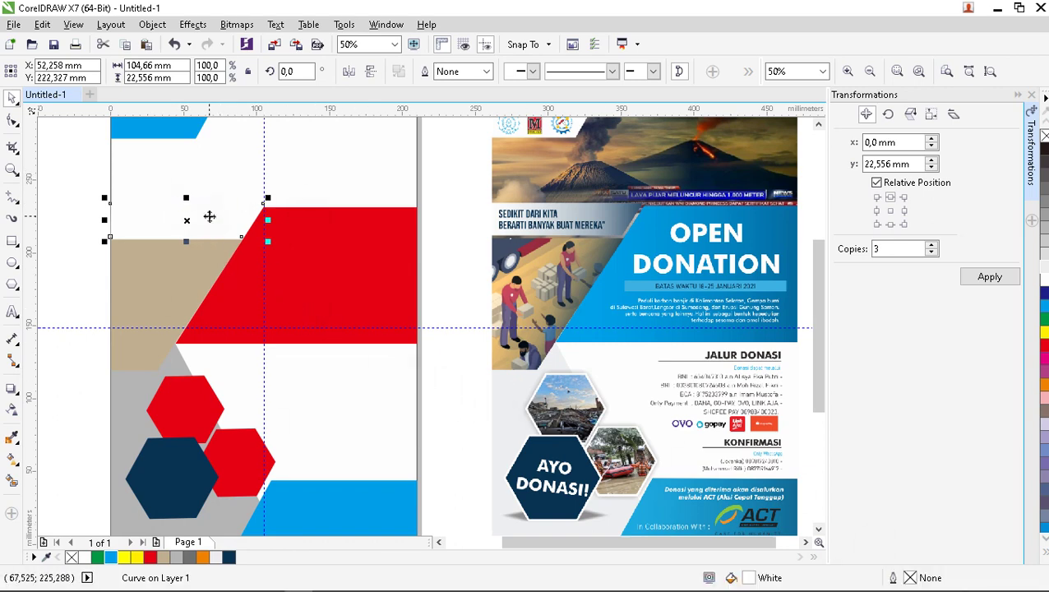
Fill the band above the tan panel with dark navy and apply Fountain transparency.
left_click(229, 557)
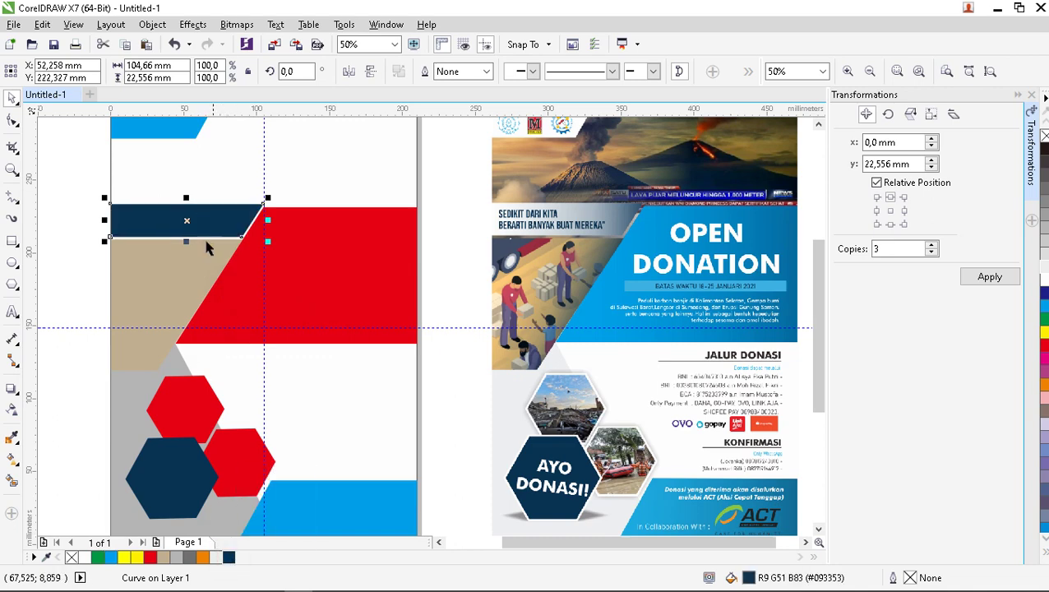
scroll(107, 179, "up", 1)
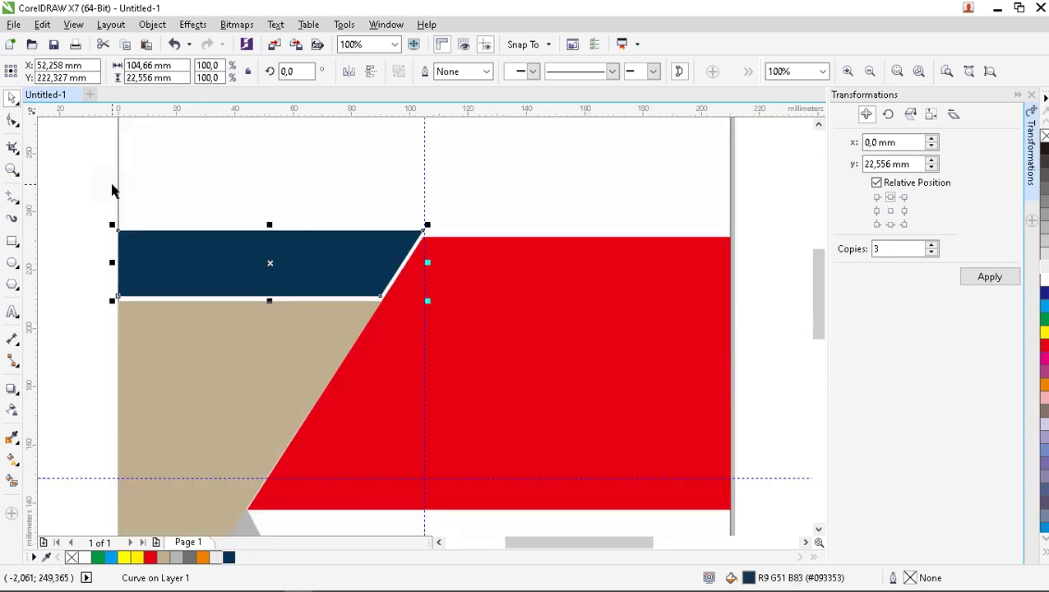
scroll(110, 182, "down", 1)
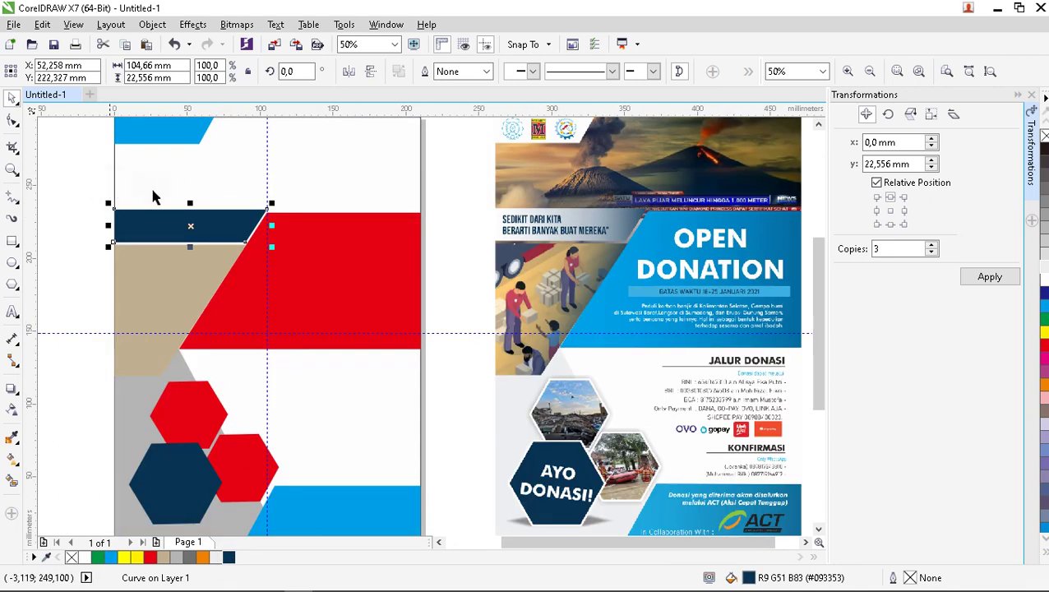
left_click(12, 411)
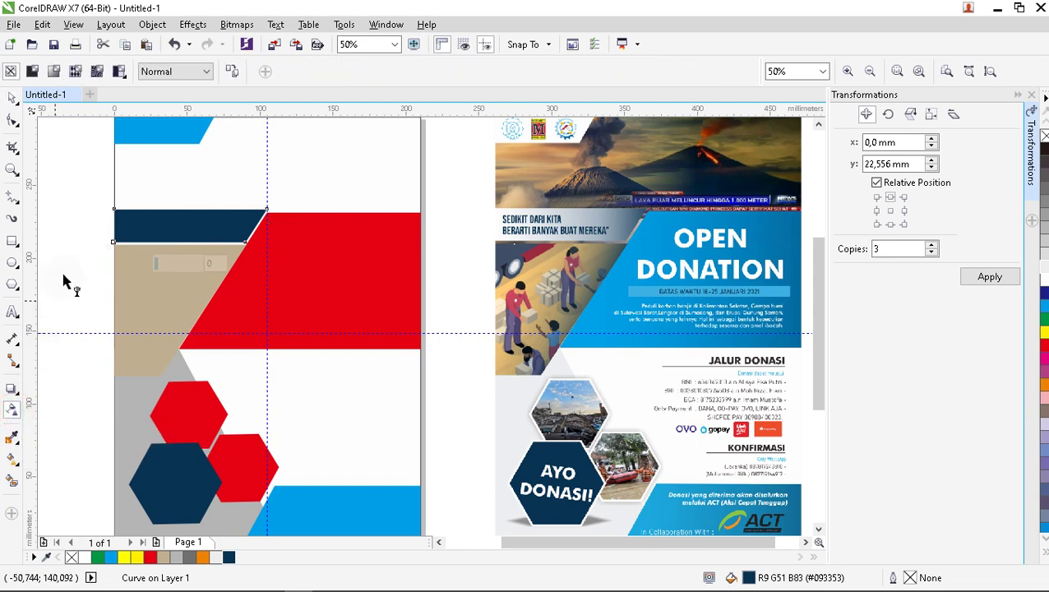
left_click(54, 72)
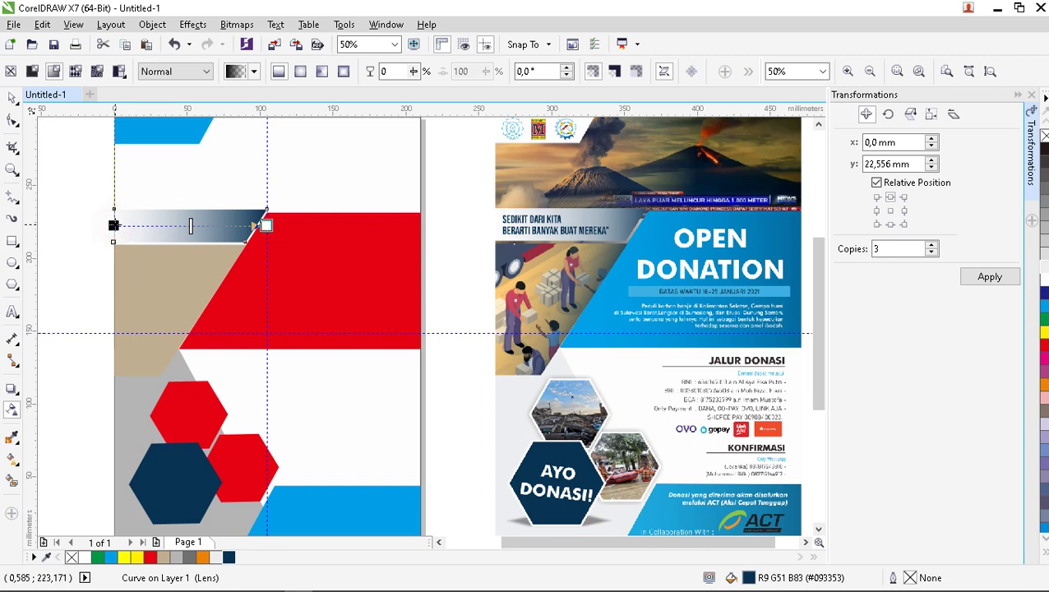
Adjust the fade's start, end and midpoint handles so the navy fades toward the left edge.
left_click_drag(113, 225, 156, 225)
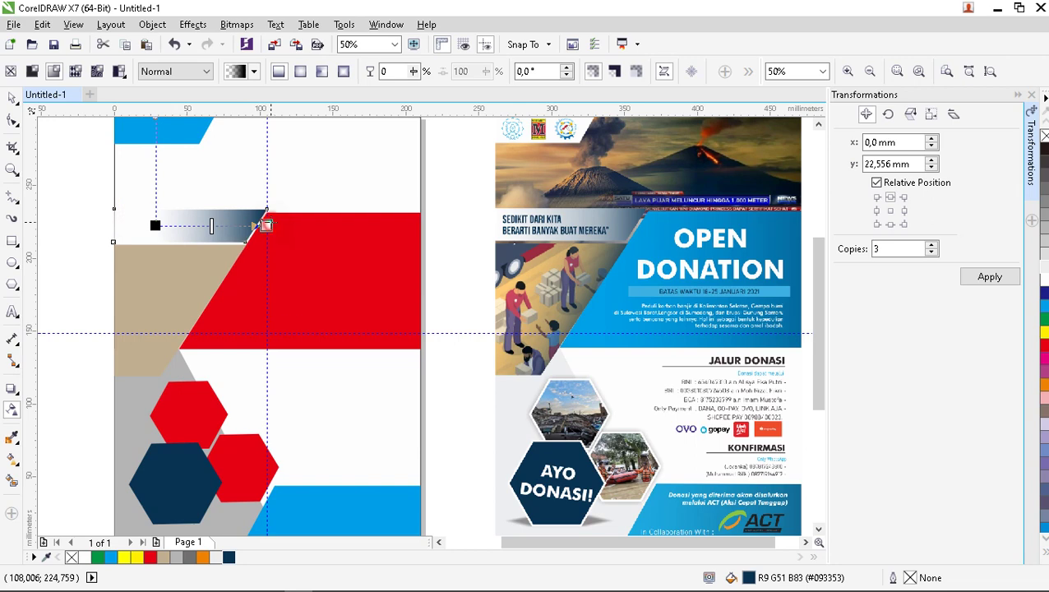
left_click_drag(306, 225, 313, 226)
left_click(303, 226)
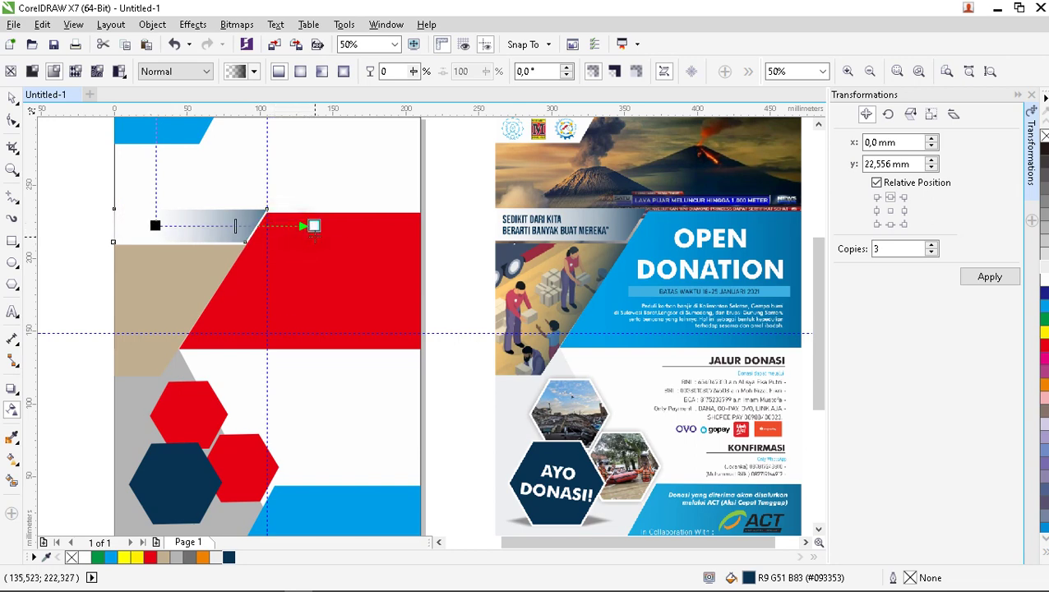
left_click_drag(155, 225, 148, 225)
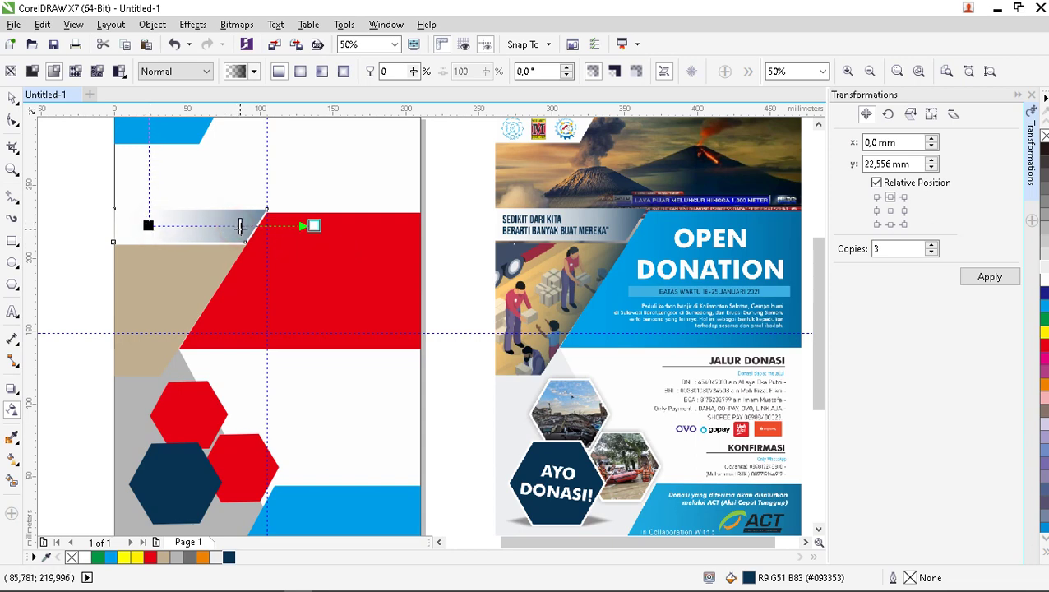
left_click_drag(232, 227, 239, 227)
left_click(97, 204)
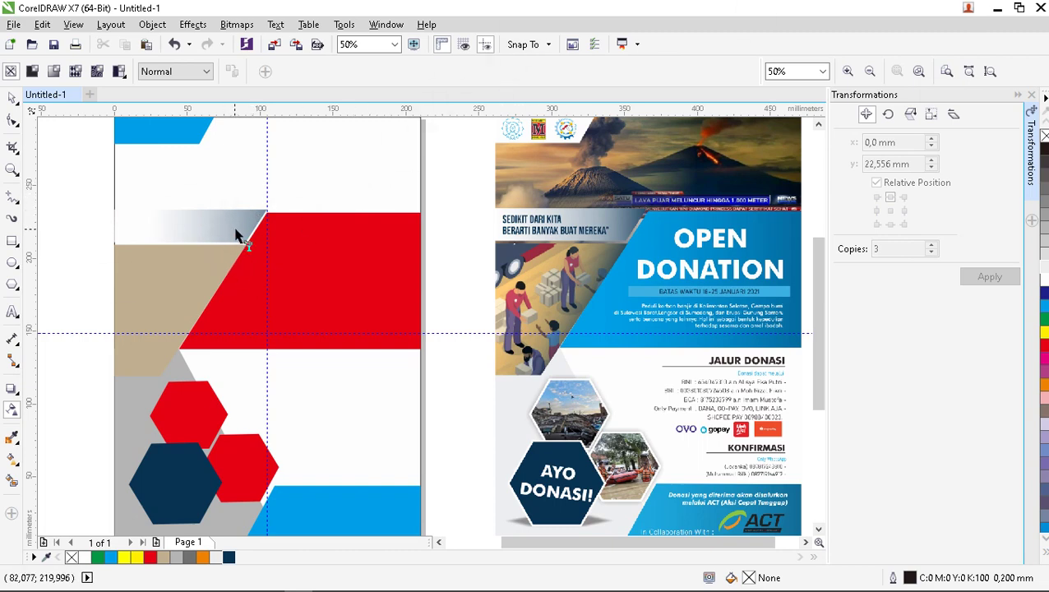
left_click(236, 236)
left_click_drag(149, 226, 190, 225)
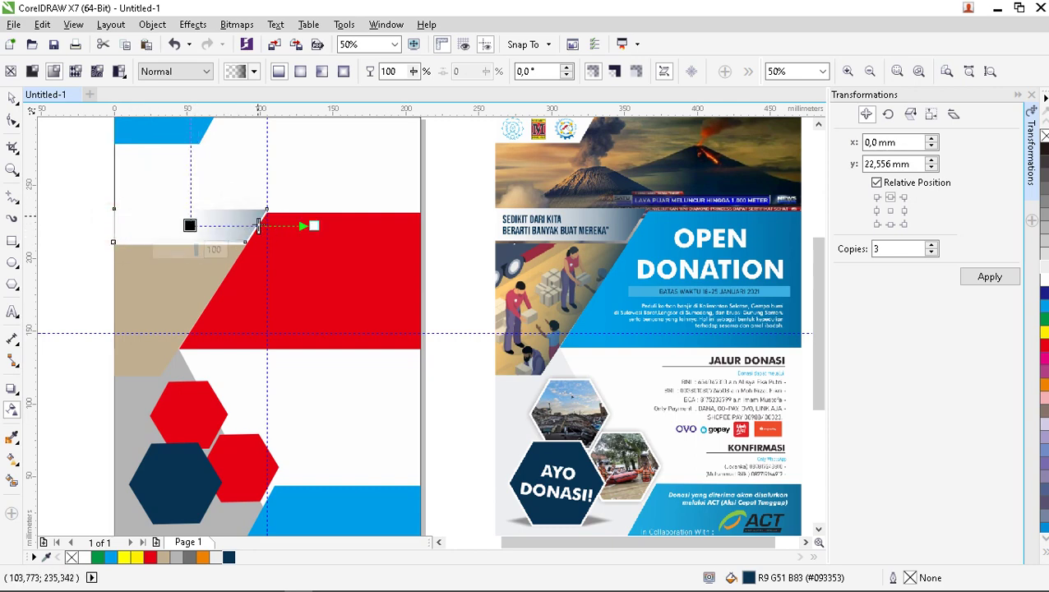
left_click_drag(258, 226, 252, 228)
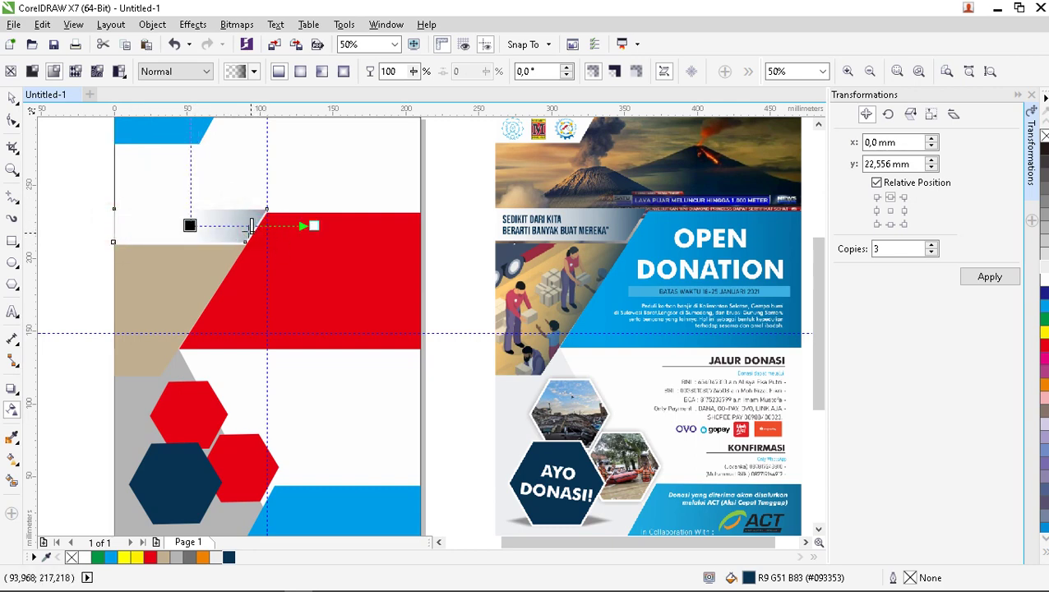
left_click(55, 144)
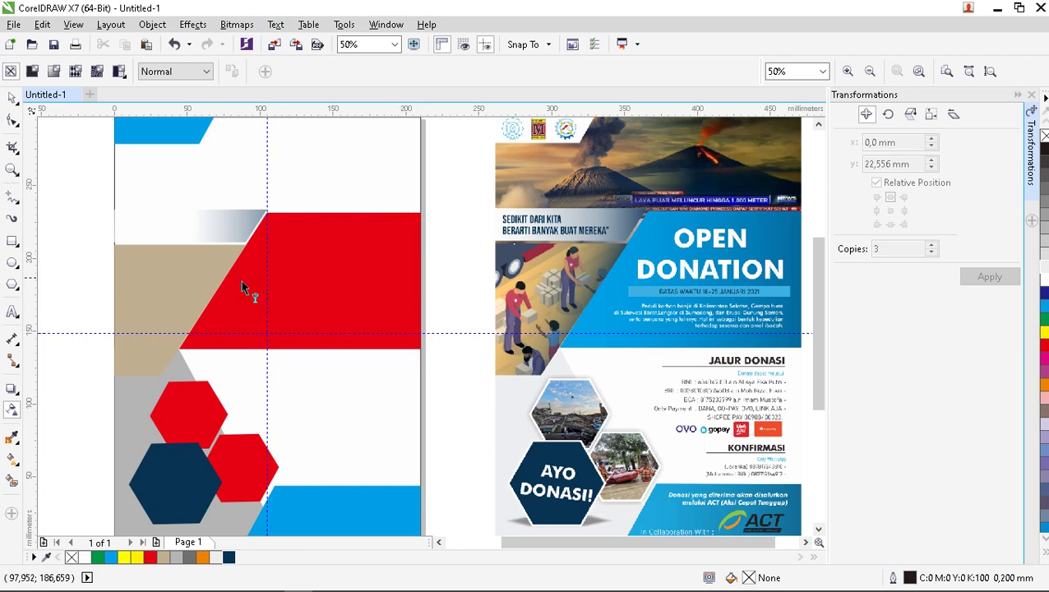
Fill the large tan panel with dark navy (R9 G51 B83), then select the red shape.
left_click(139, 290)
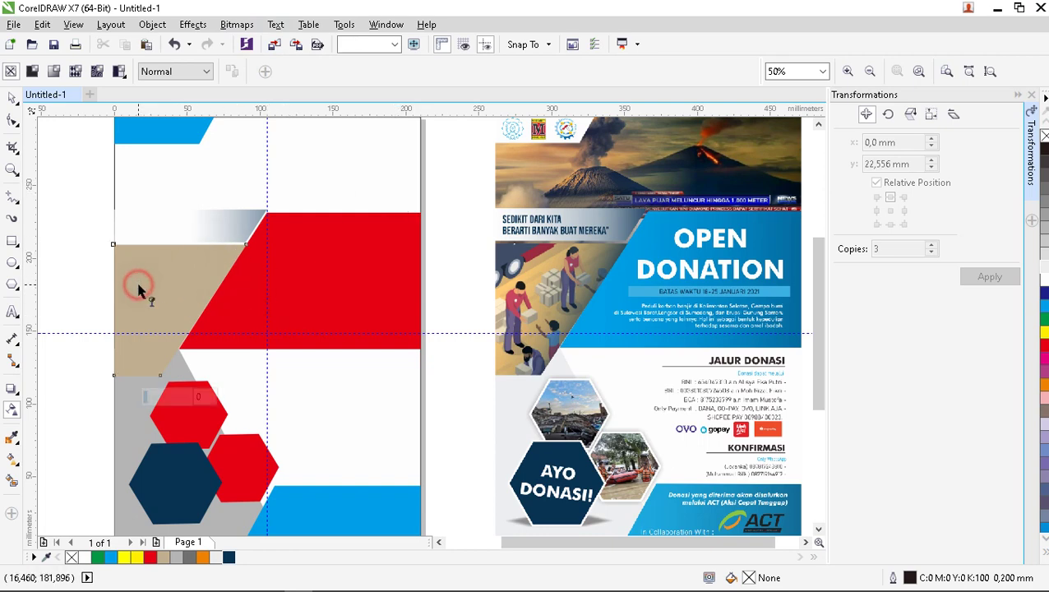
left_click(12, 98)
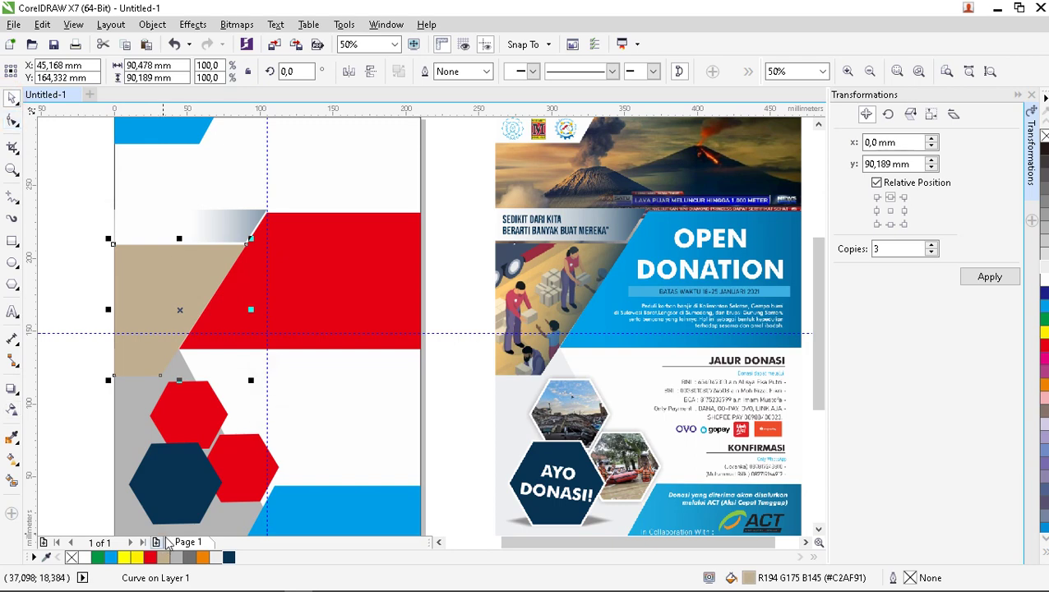
left_click(230, 558)
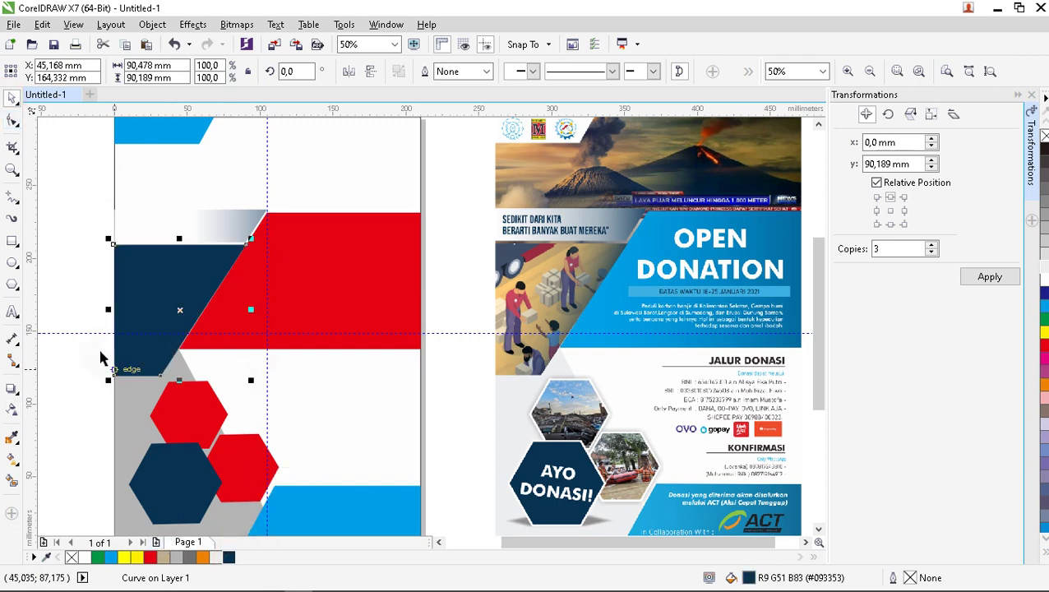
left_click(74, 306)
left_click(305, 309)
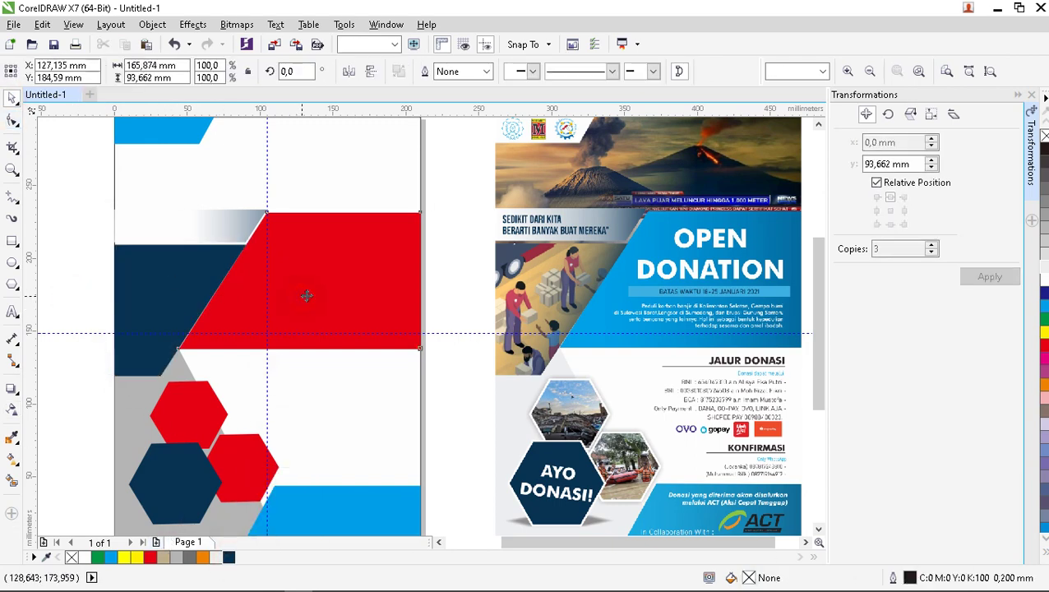
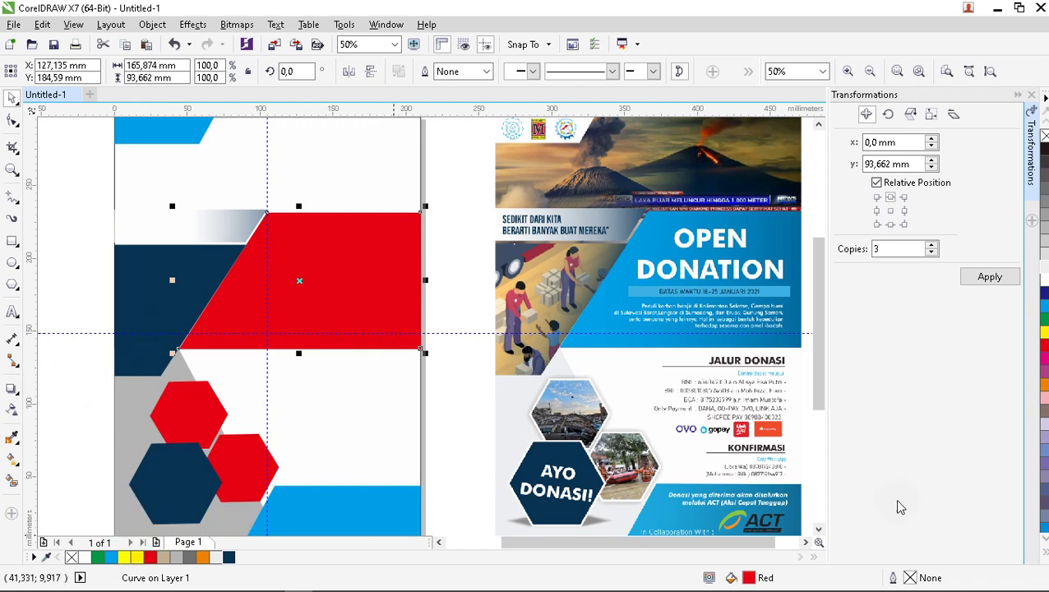
Fill the diagonal middle band with dark navy #093353 and apply a linear fountain transparency.
left_click(1044, 306)
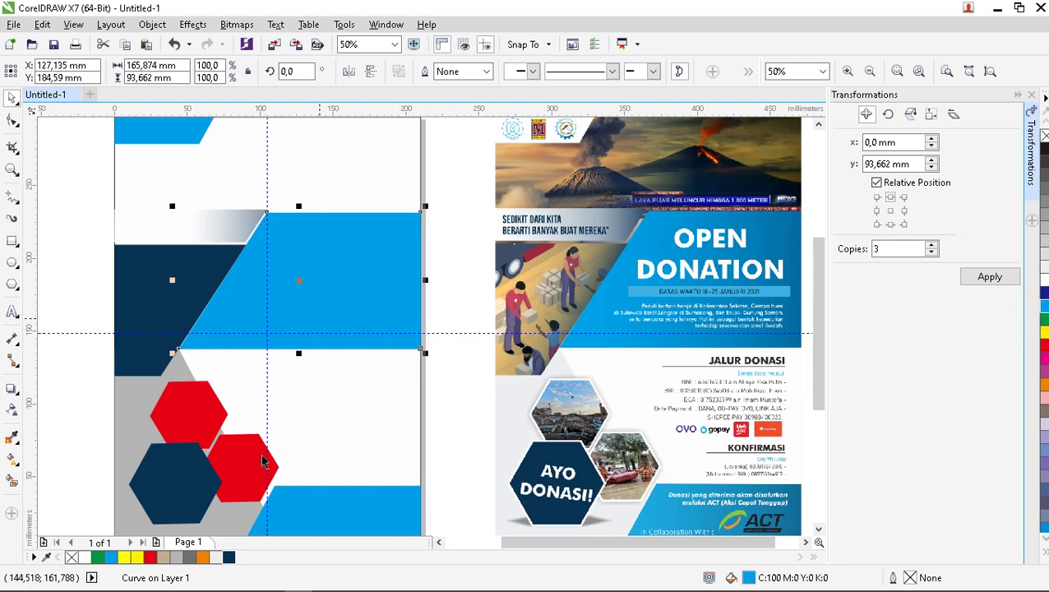
left_click(229, 556)
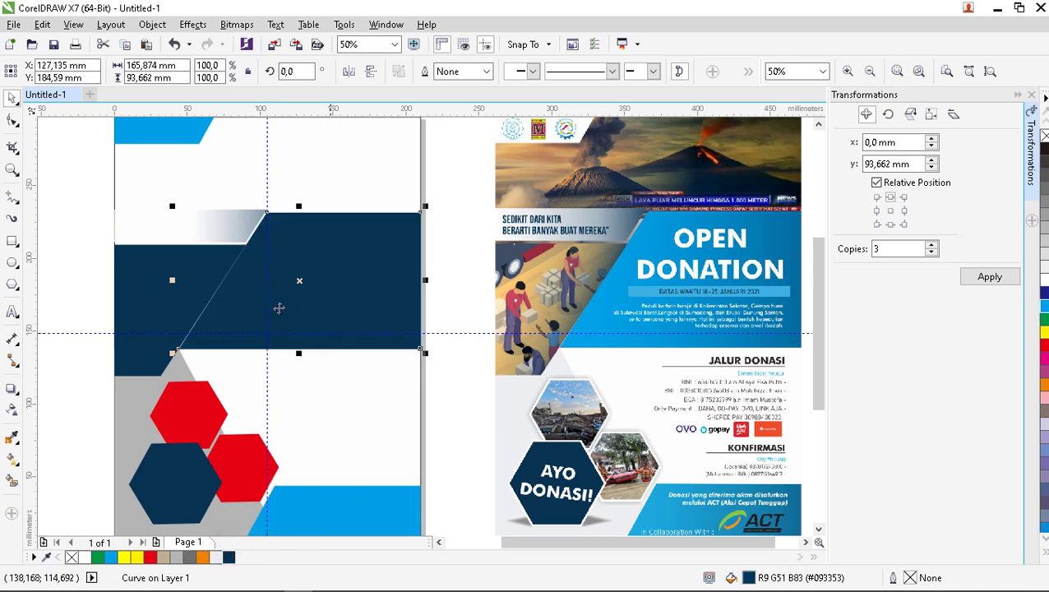
left_click(12, 409)
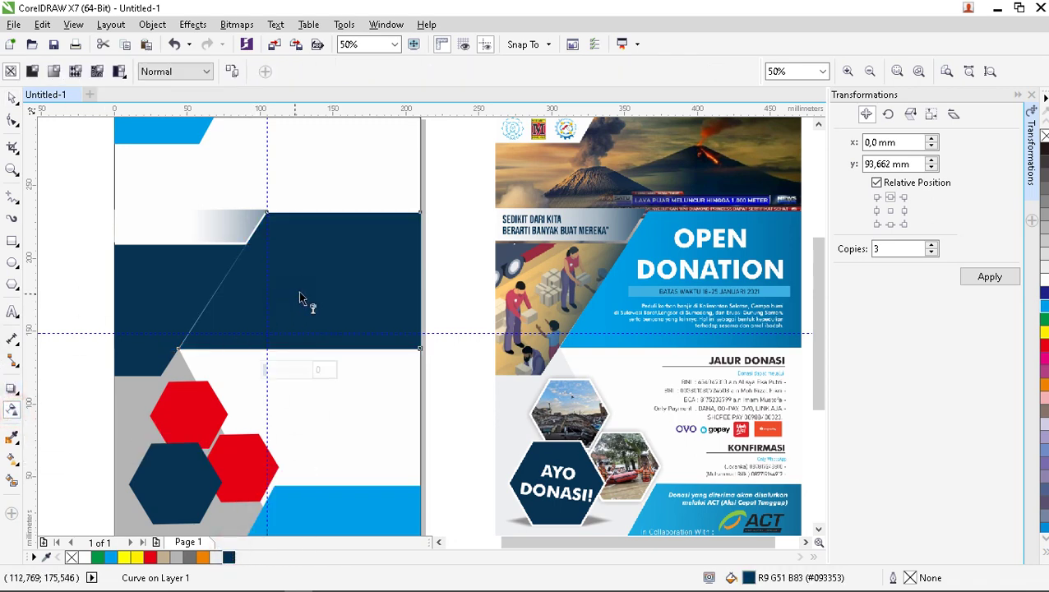
left_click(54, 72)
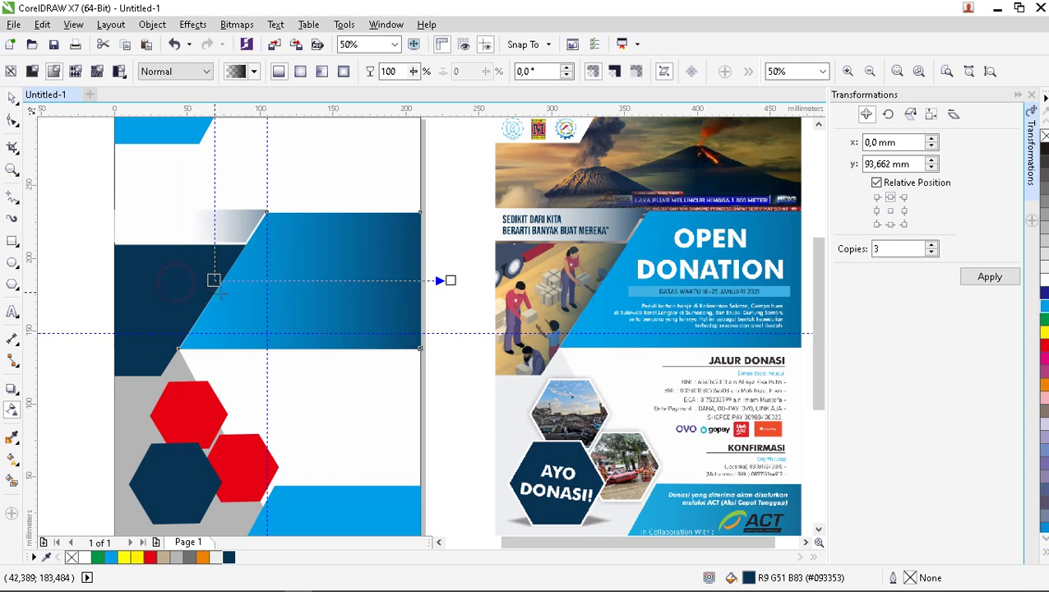
Adjust the transparency handles so the band fades from navy into bright blue.
left_click_drag(211, 281, 247, 313)
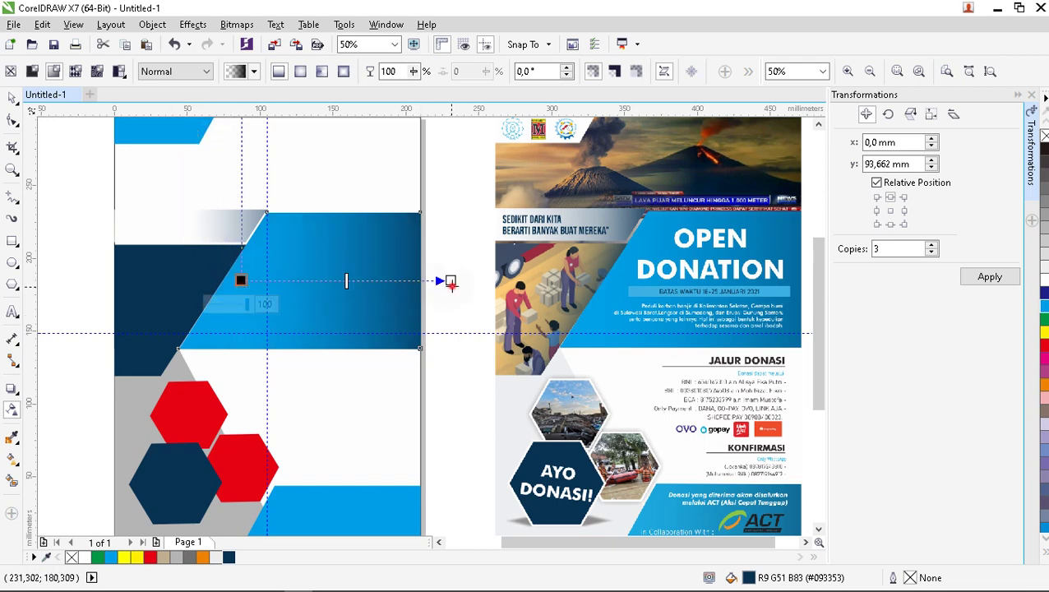
left_click_drag(451, 282, 467, 280)
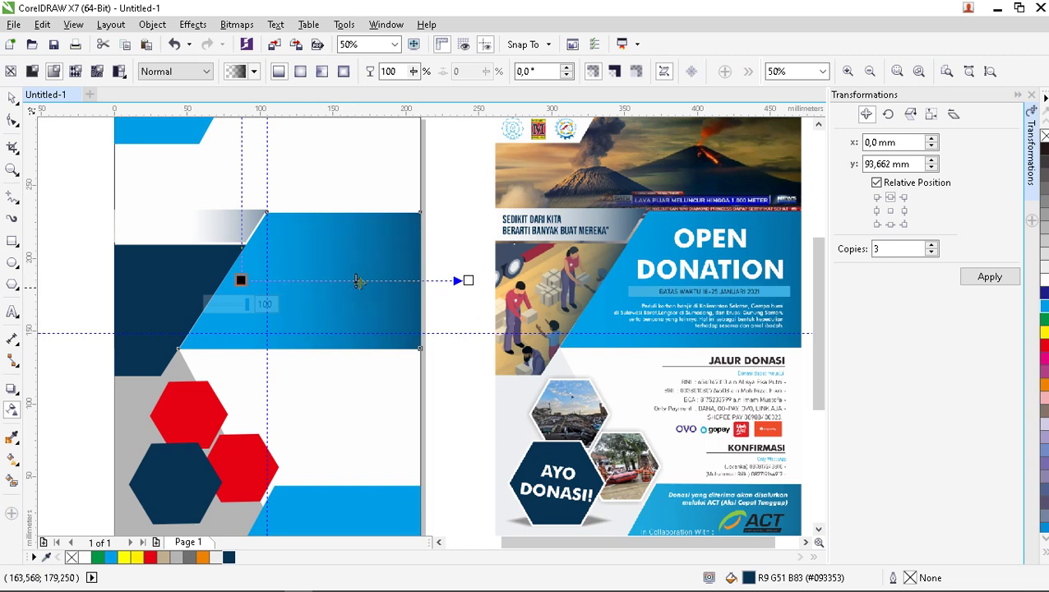
left_click_drag(241, 280, 431, 328)
scroll(430, 328, "down", 2)
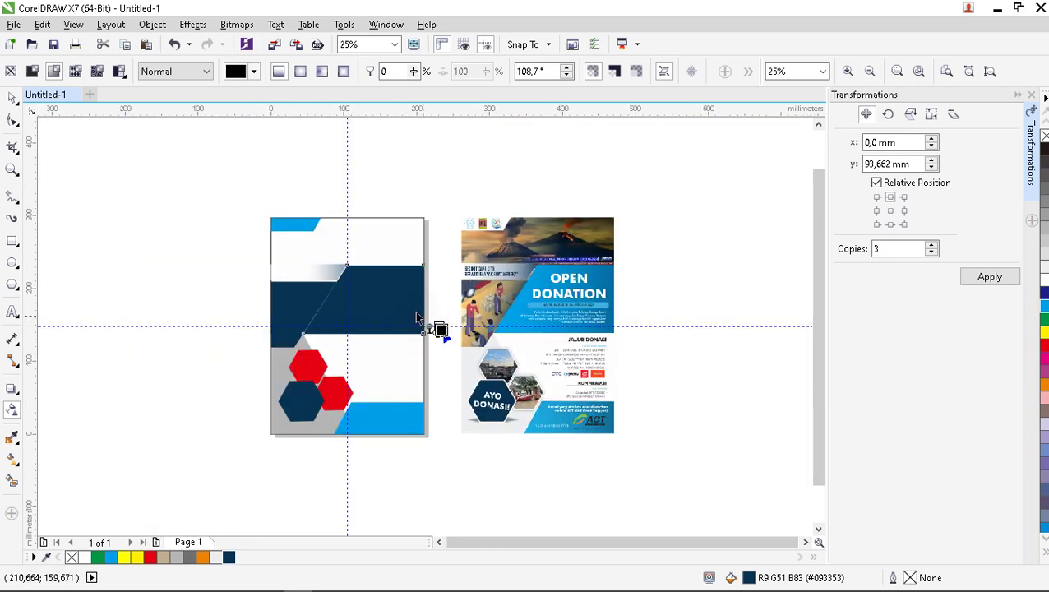
scroll(416, 319, "up", 2)
key("ctrl+z")
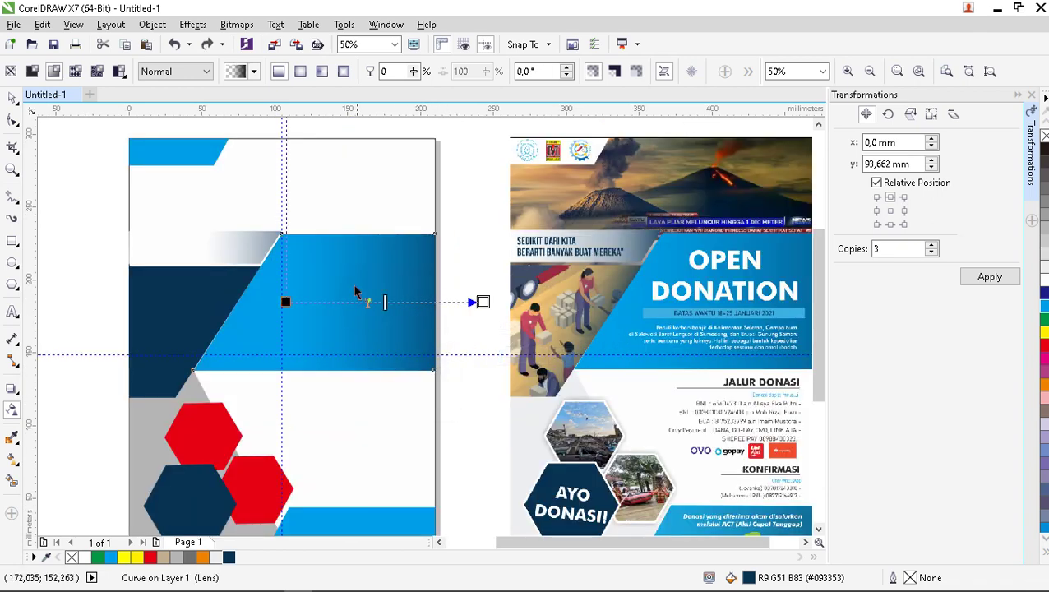
scroll(355, 292, "down", 2)
left_click(13, 97)
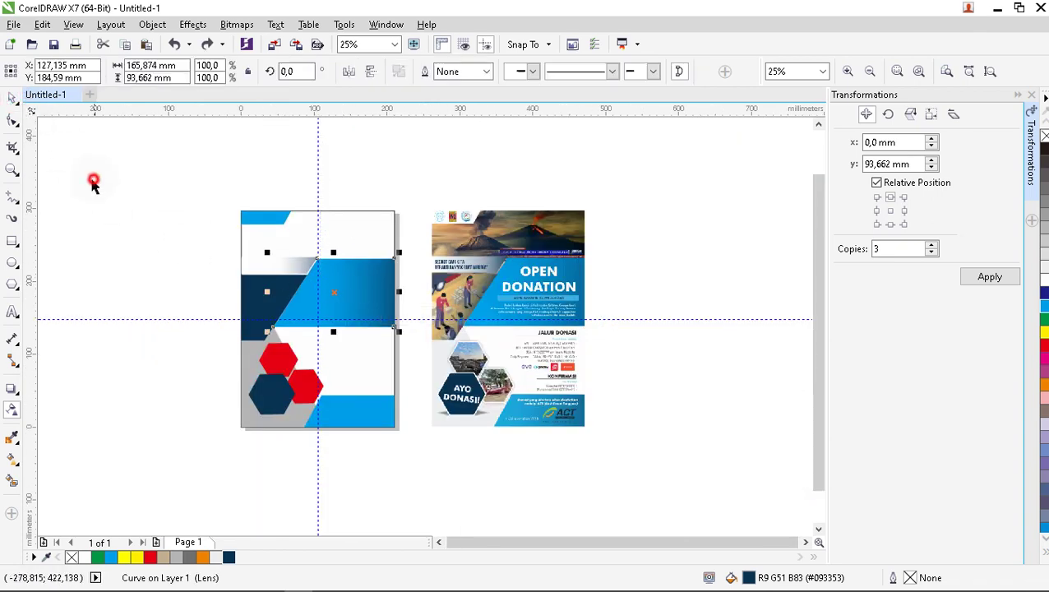
Fill the grey shape at the page's lower left with 10% Black.
left_click(93, 182)
scroll(374, 392, "up", 2)
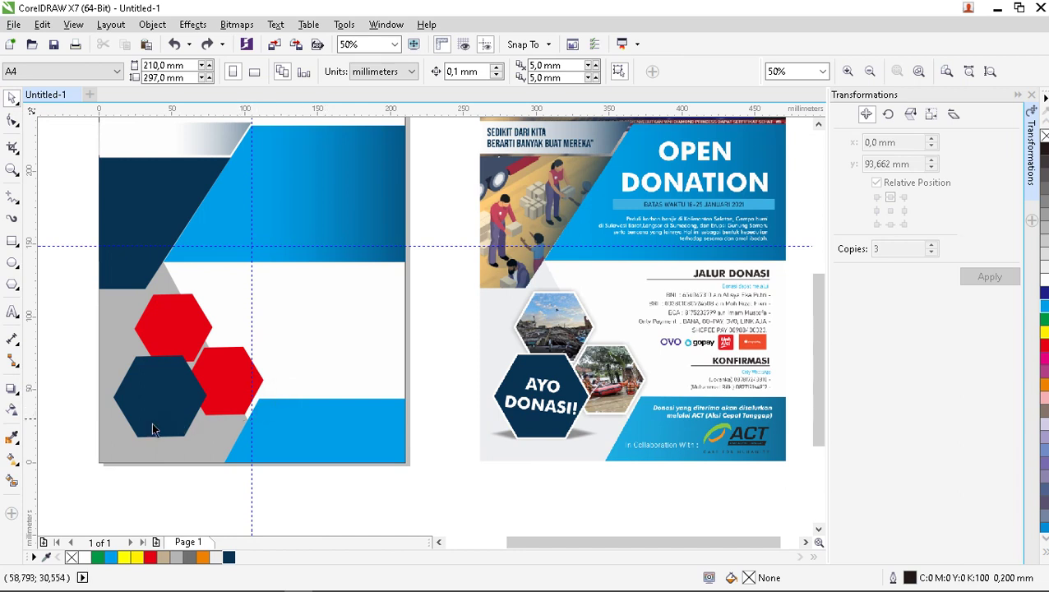
left_click(121, 329)
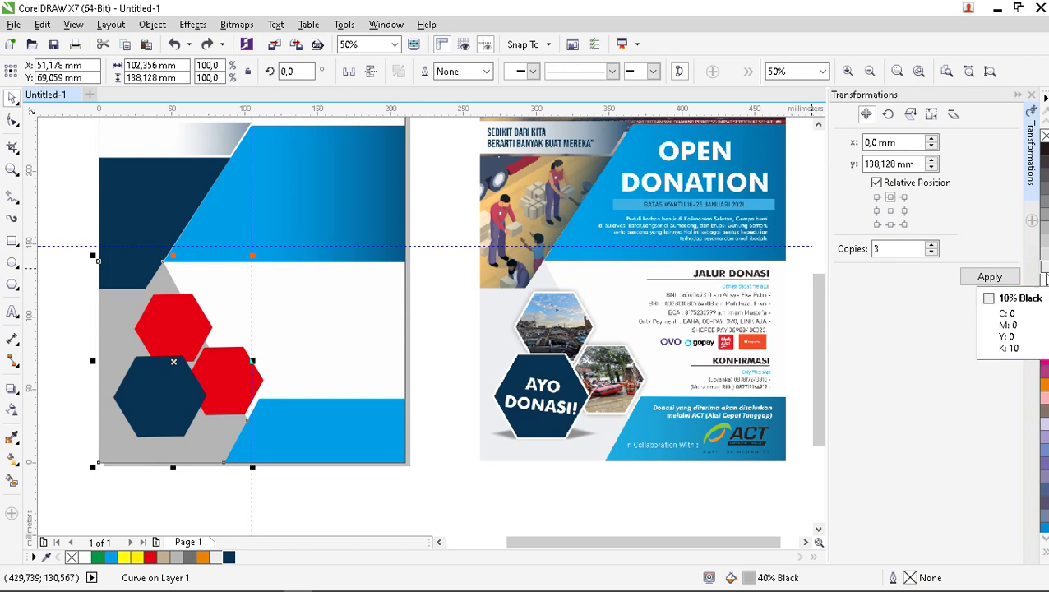
left_click(1044, 272)
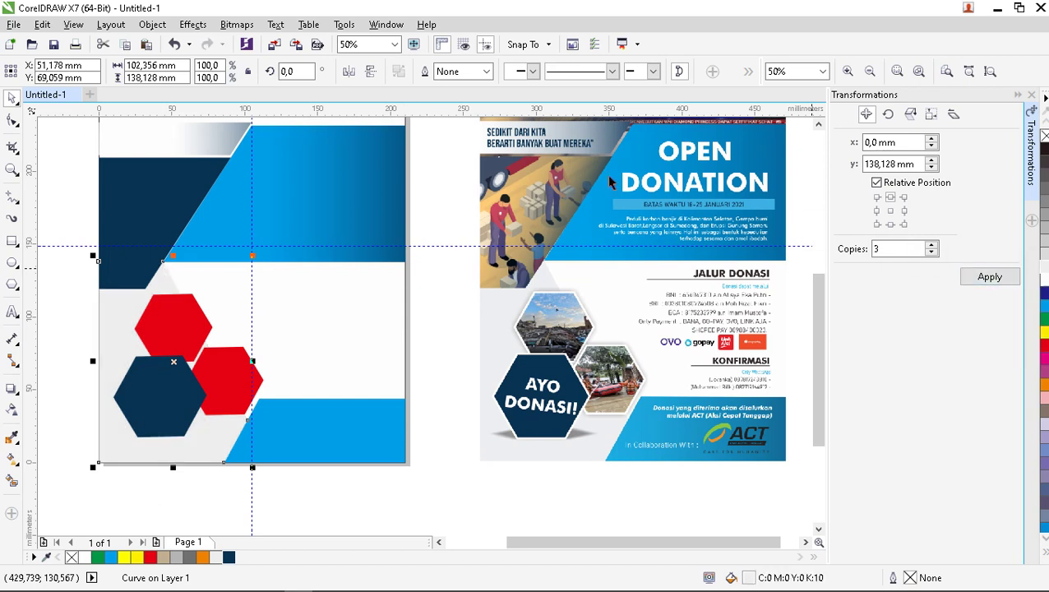
left_click(421, 275)
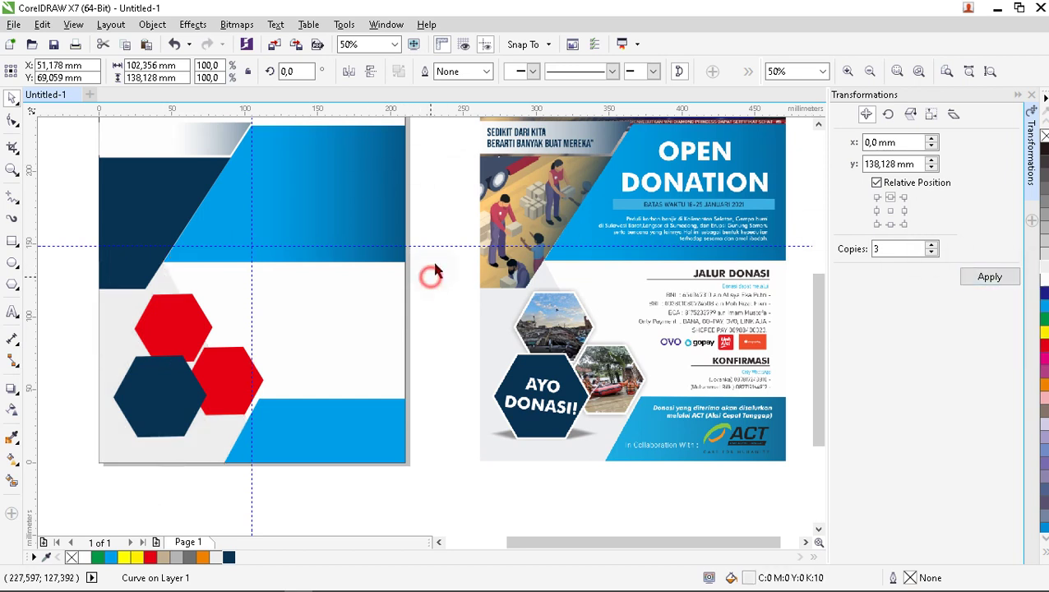
Try removing the upper red hexagon's fill and moving it, then undo to restore it.
left_click(180, 329)
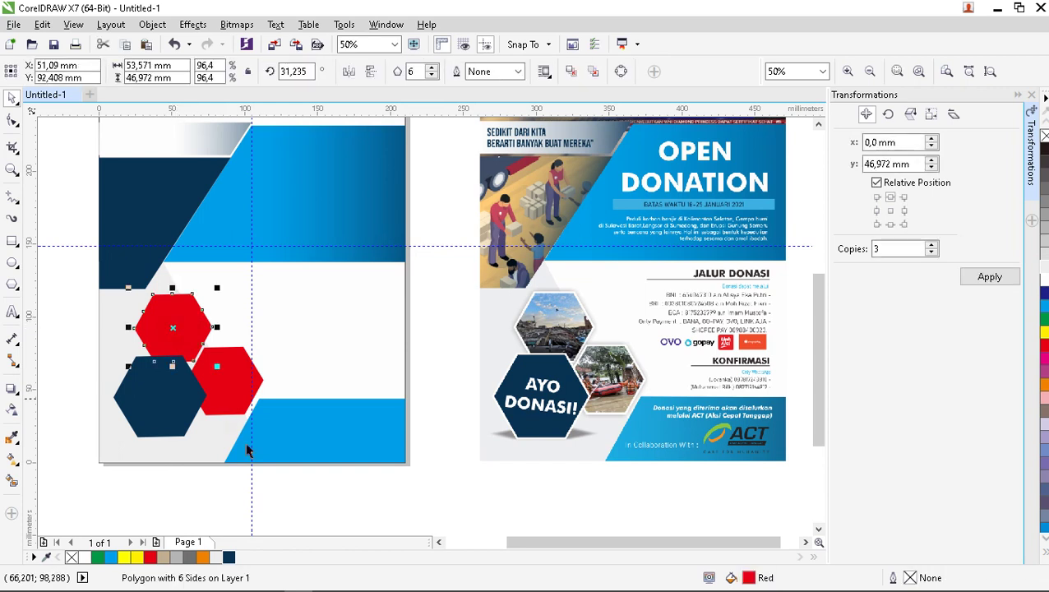
left_click(72, 558)
left_click_drag(241, 403, 238, 396)
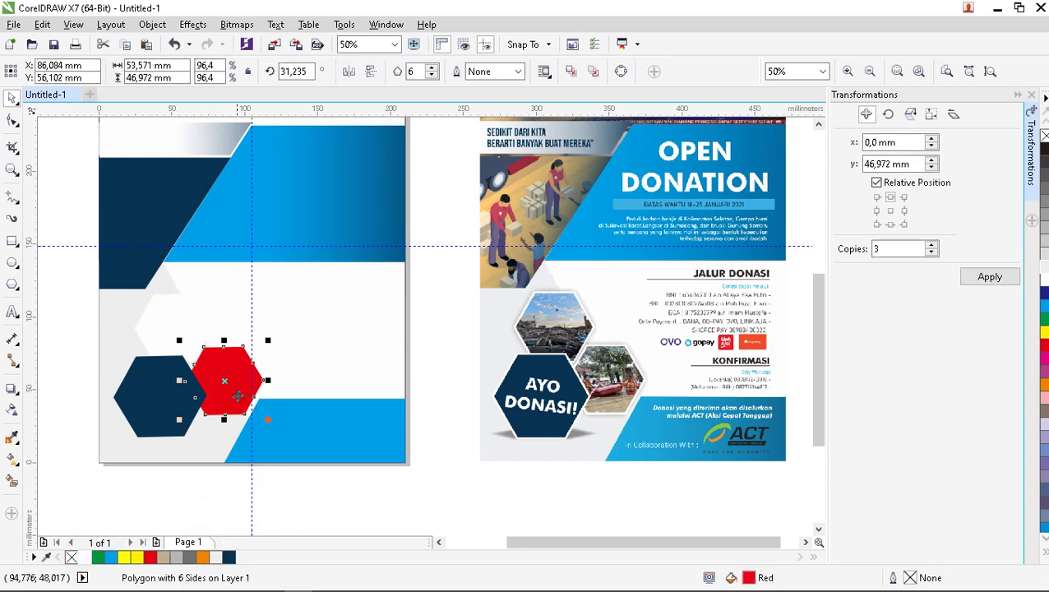
left_click(192, 495)
key("ctrl+z")
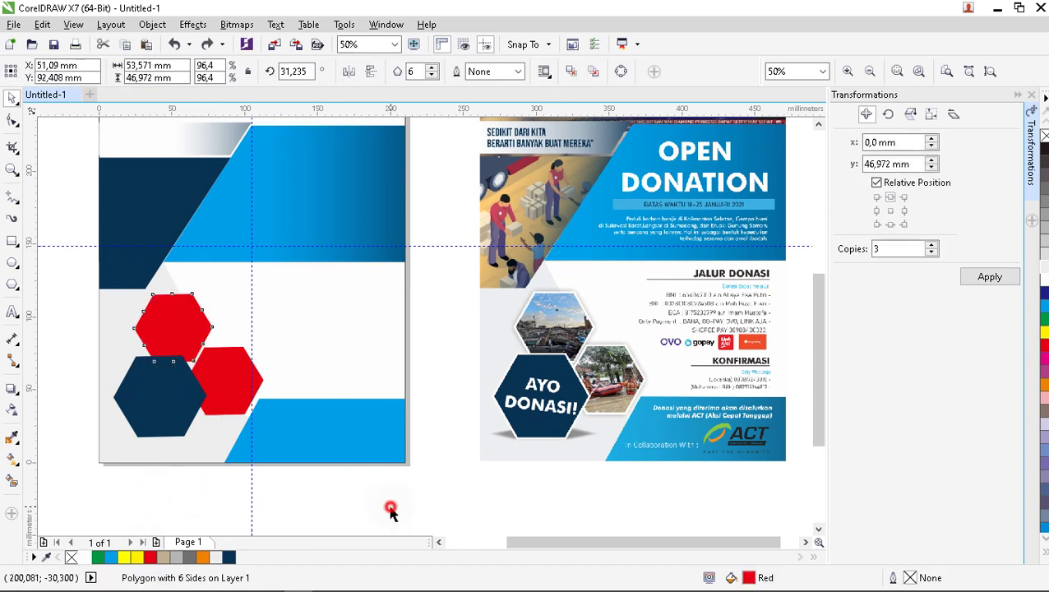
left_click(392, 509)
left_click(363, 444)
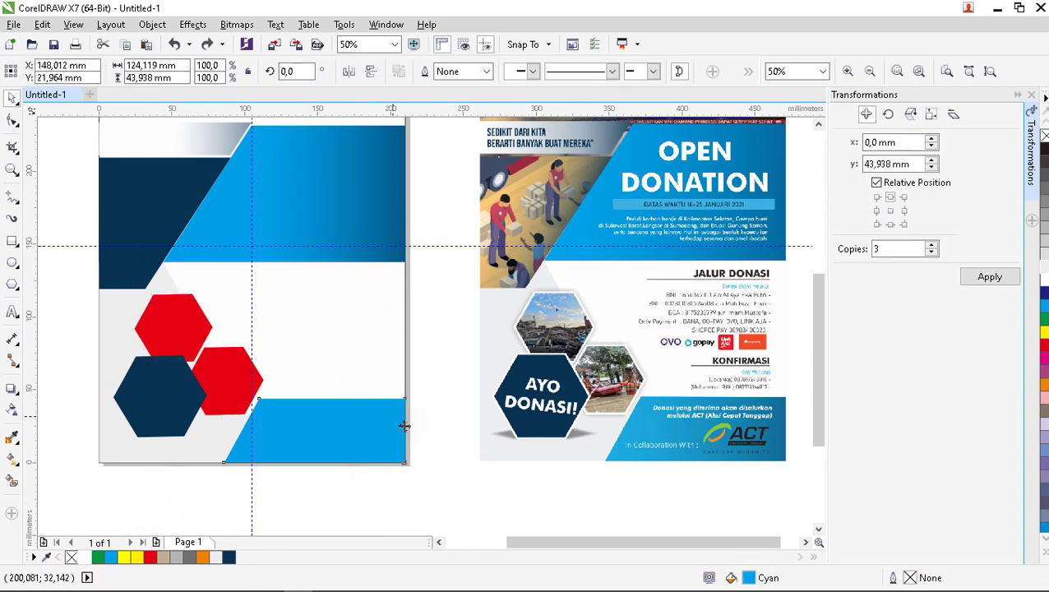
Fill the bottom blue band with dark navy, undoing an accidental move.
left_click(433, 421)
left_click(403, 445)
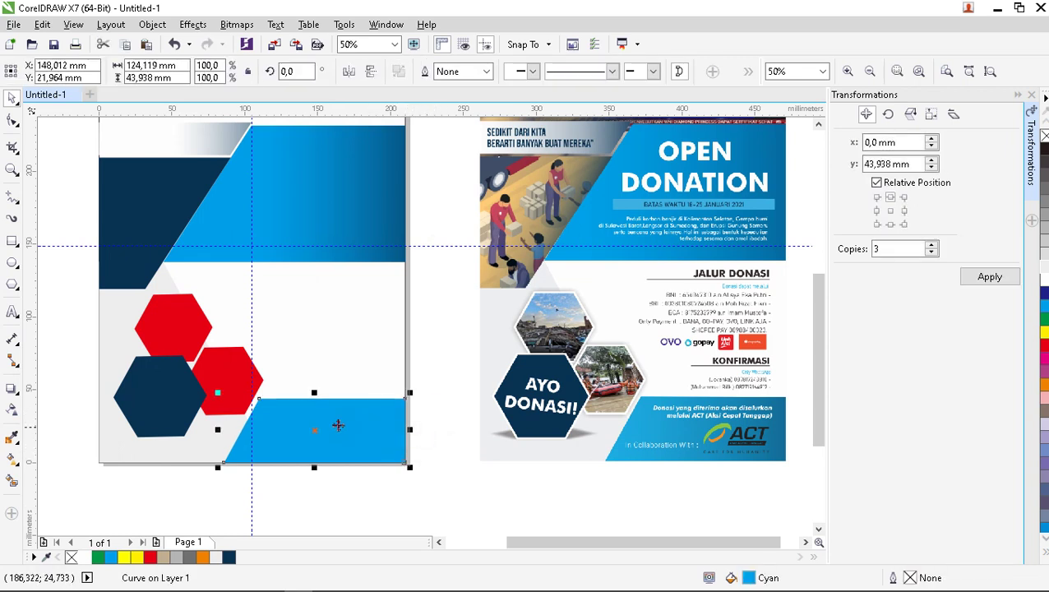
left_click(229, 556)
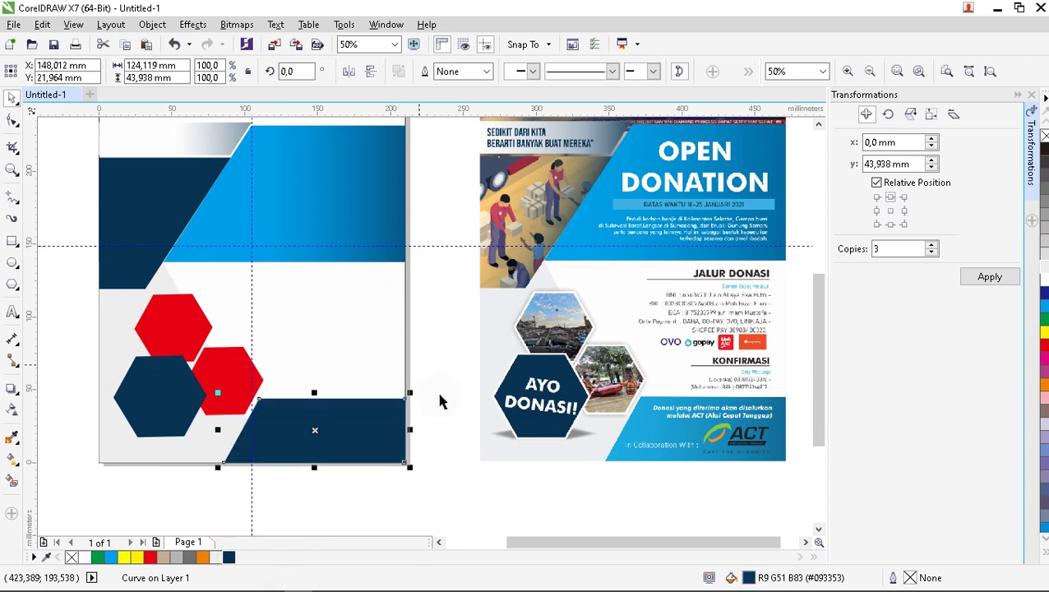
left_click_drag(376, 435, 391, 390)
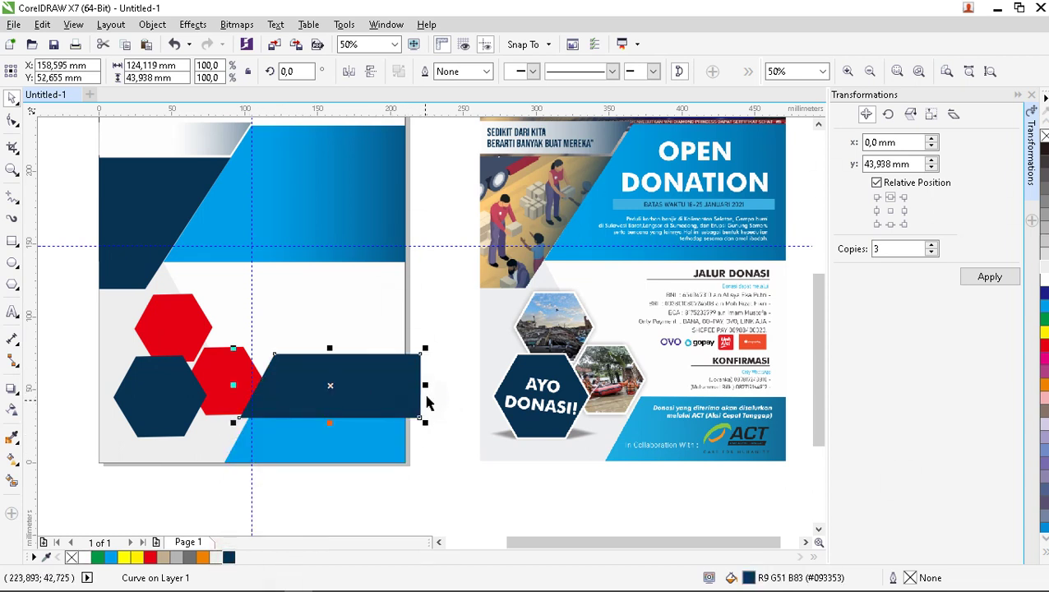
key("ctrl+z")
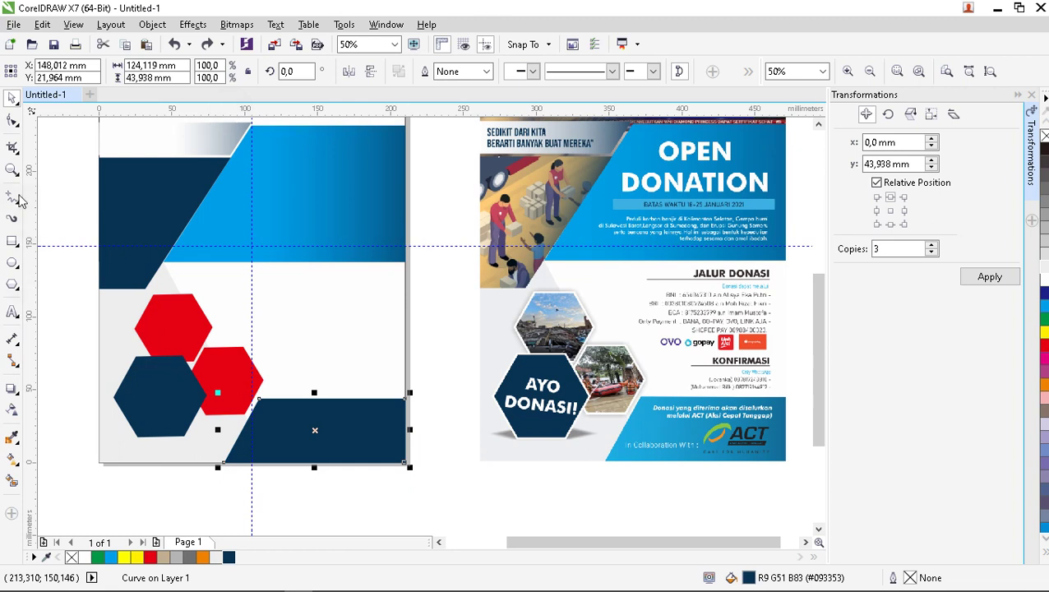
Give the bottom band a linear transparency fading from bright blue into navy.
left_click(13, 409)
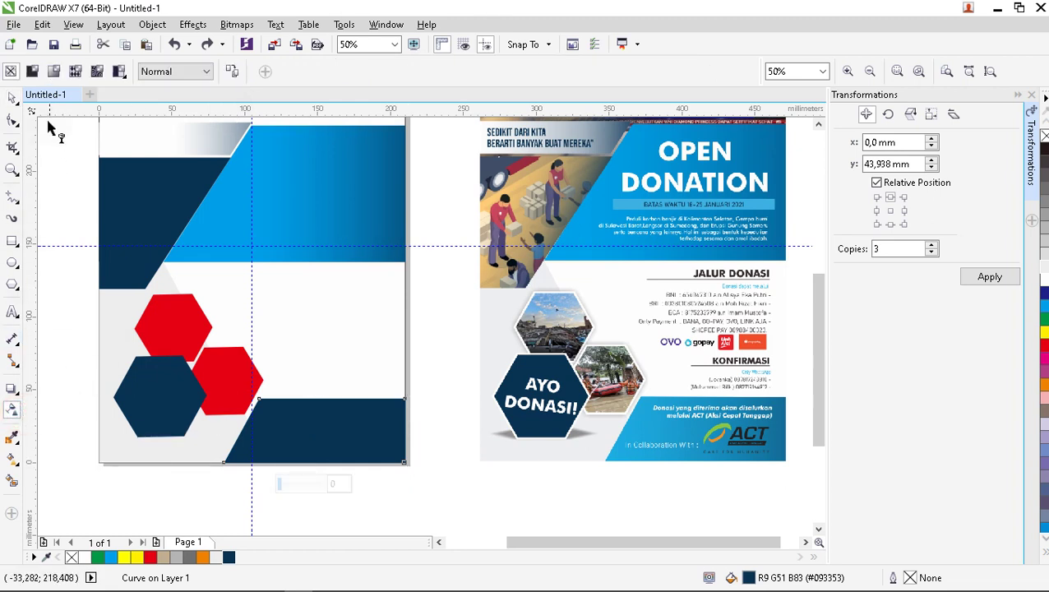
left_click(53, 72)
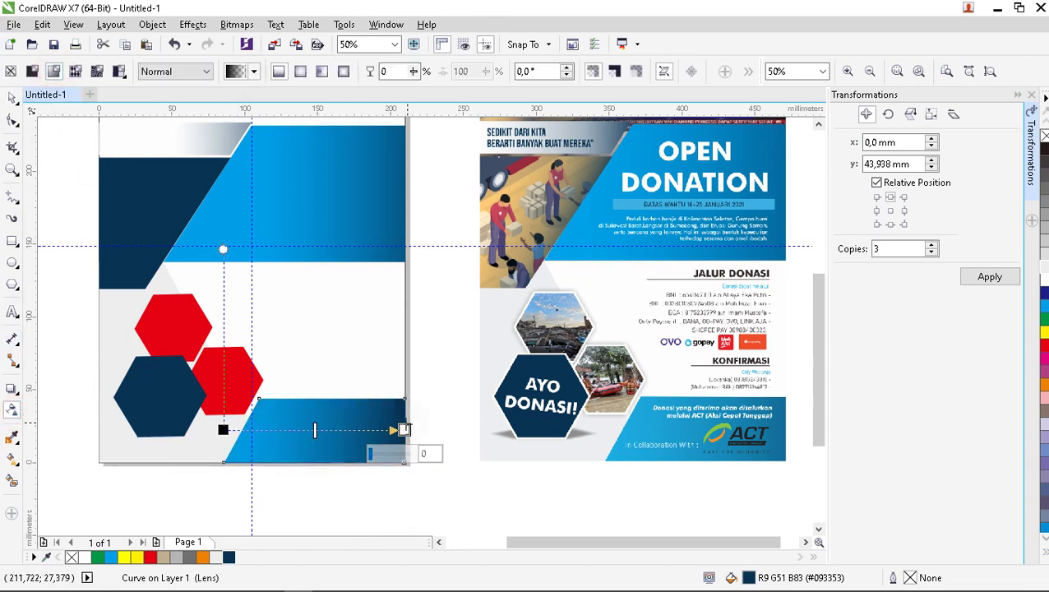
left_click_drag(403, 429, 423, 430)
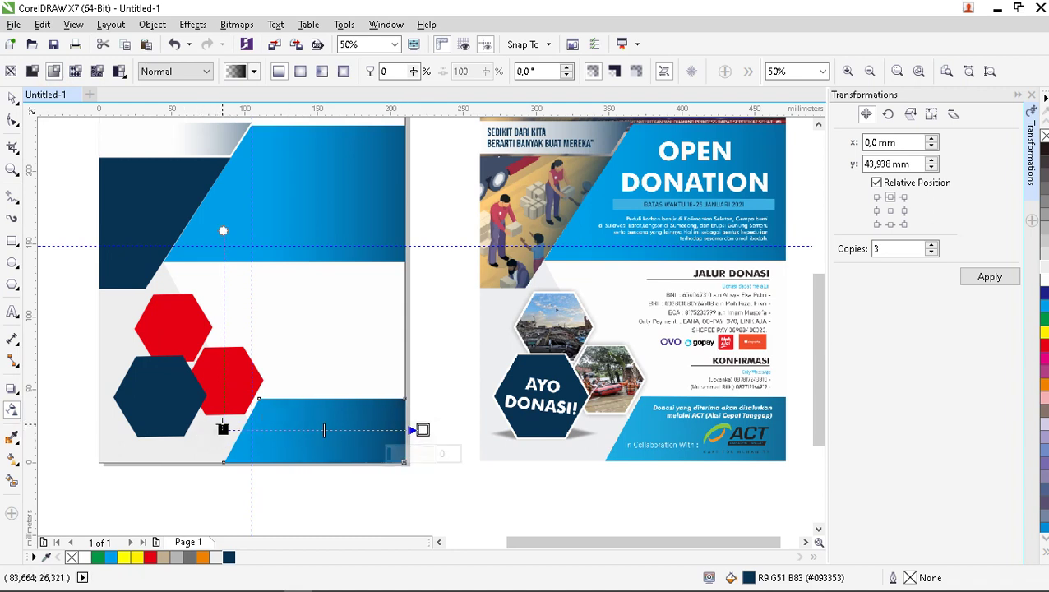
left_click_drag(223, 428, 279, 430)
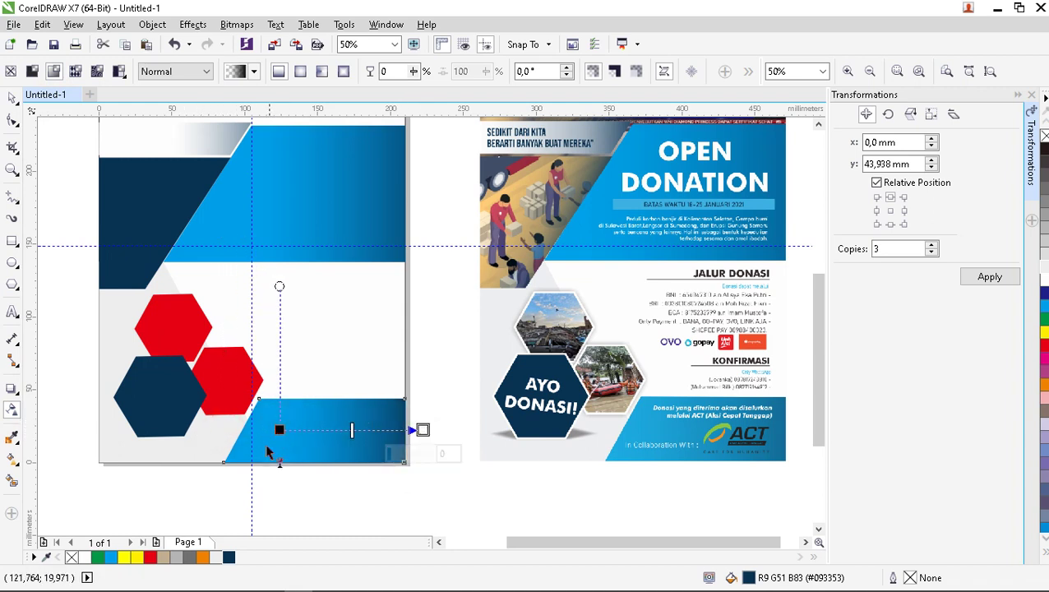
left_click(12, 97)
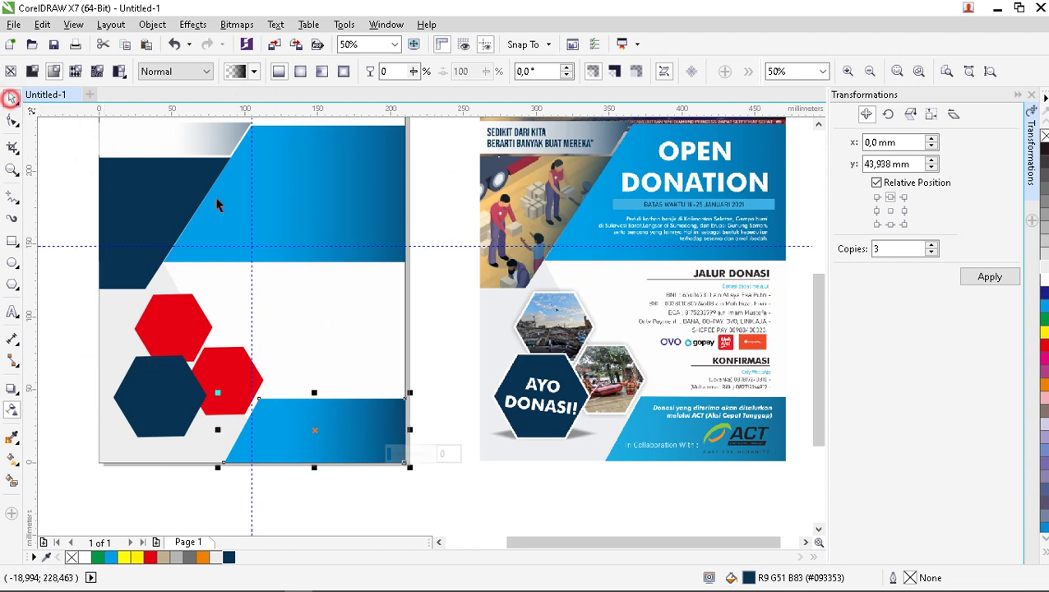
scroll(298, 348, "down", 1)
left_click(368, 444)
scroll(328, 297, "up", 1)
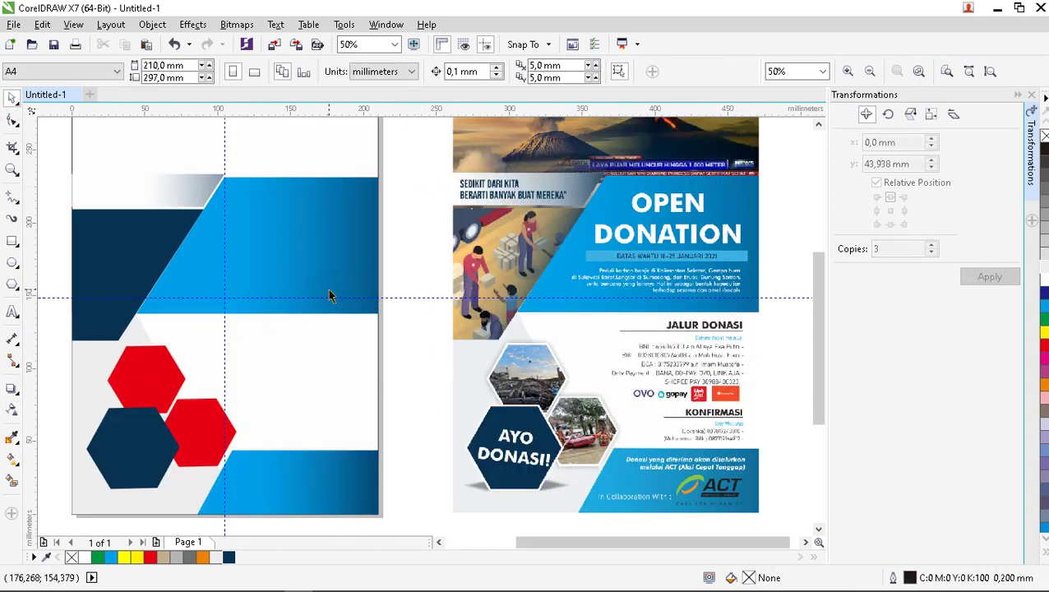
scroll(329, 298, "down", 1)
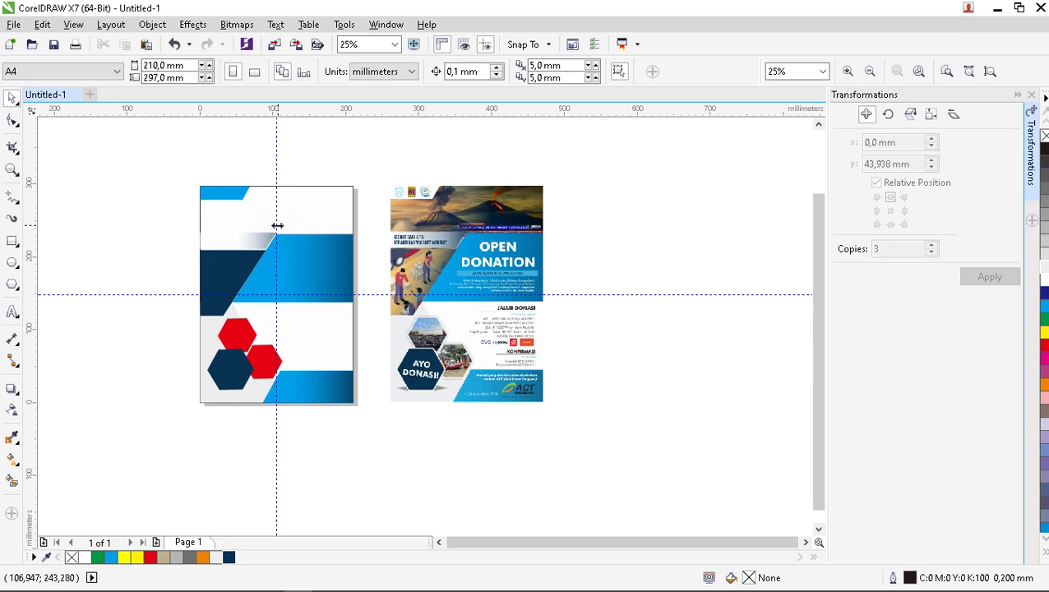
scroll(298, 223, "up", 1)
scroll(313, 235, "down", 1)
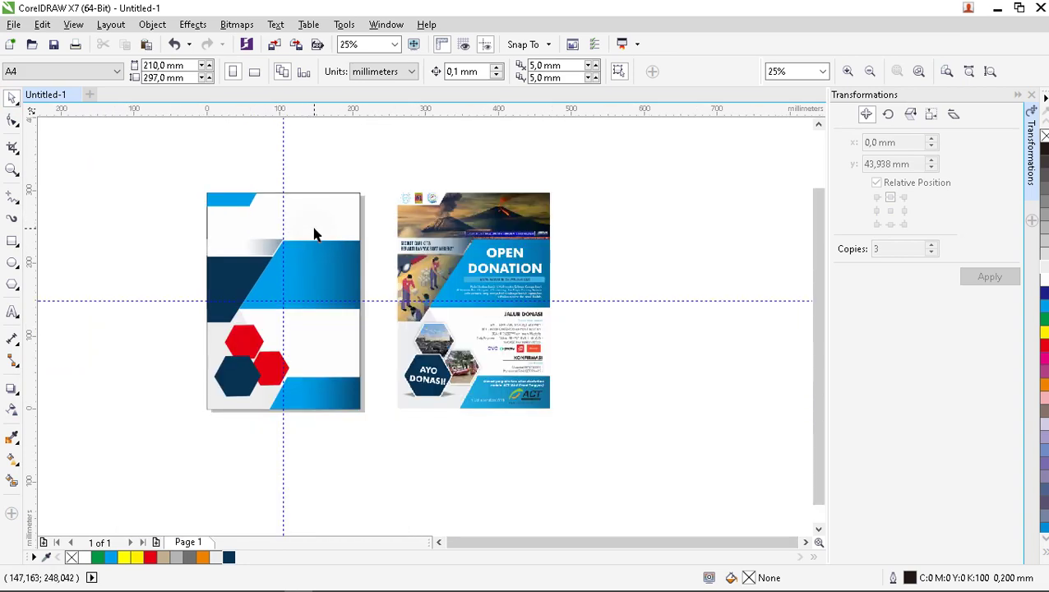
scroll(338, 364, "up", 1)
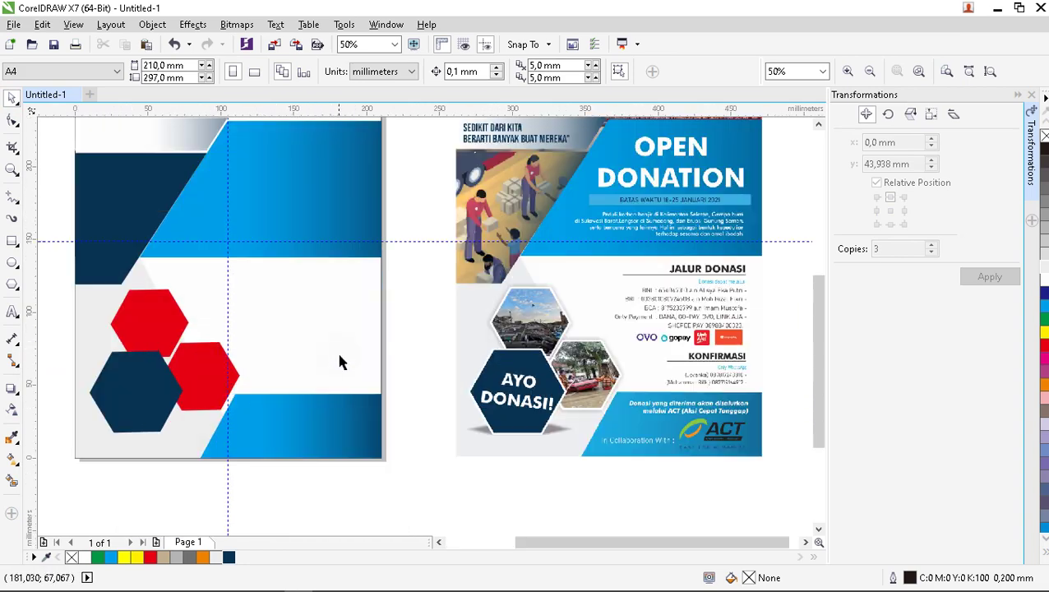
scroll(325, 358, "down", 1)
scroll(314, 224, "up", 1)
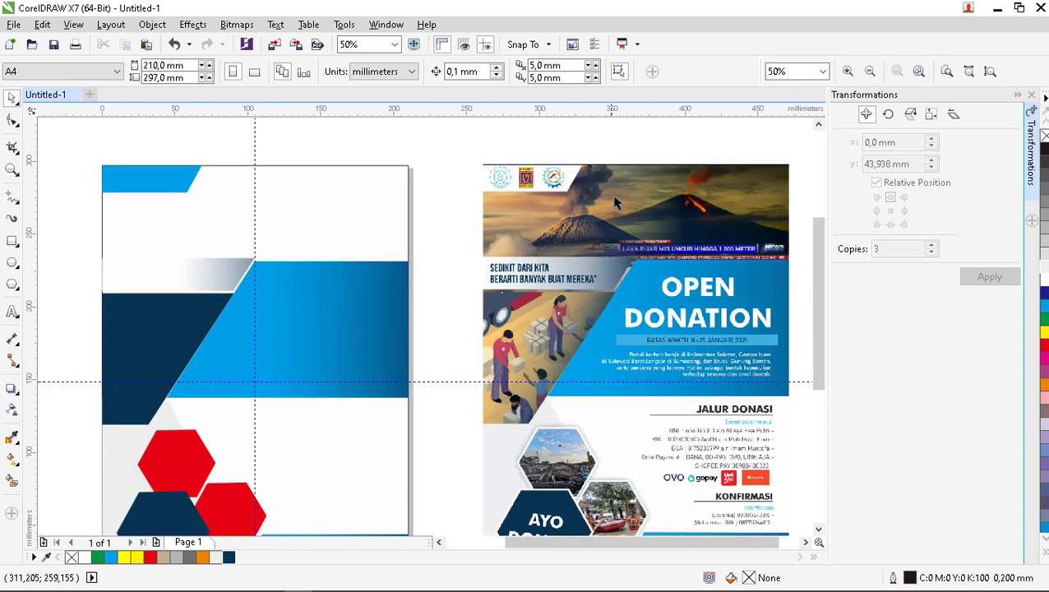
scroll(565, 204, "down", 1)
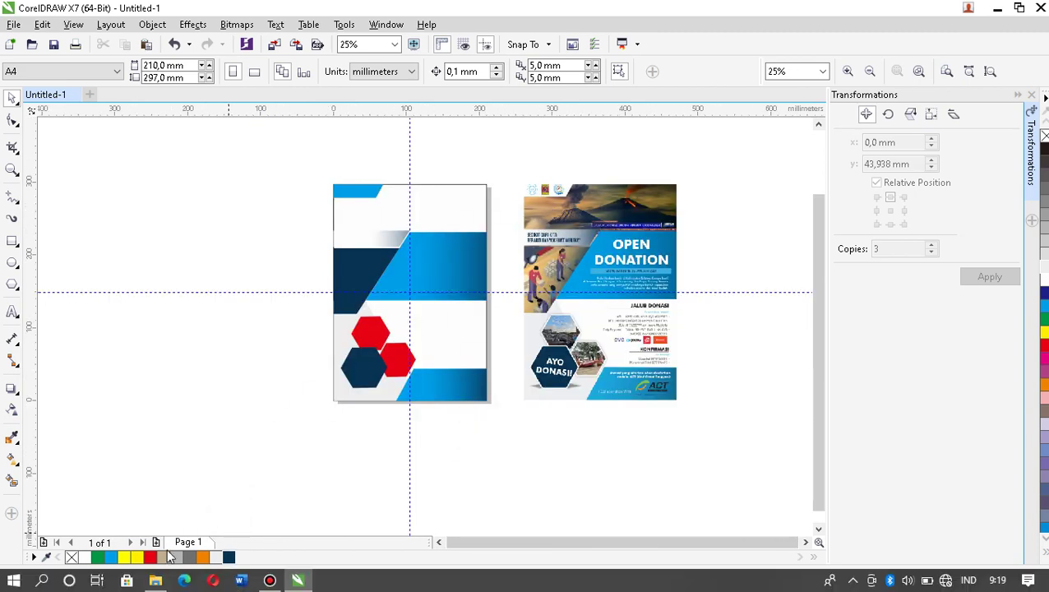
Drag the GUNUNG MLTS, GMPA and BNJR images from the KONTEN CDR folder into CorelDRAW.
mouse_move(156, 580)
left_click(158, 512)
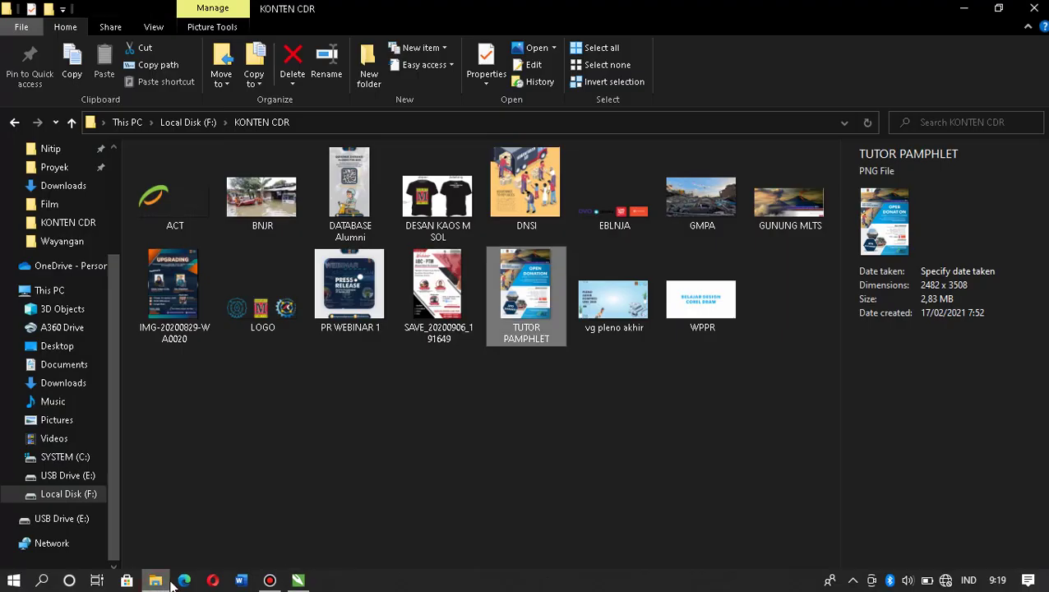
left_click(309, 448)
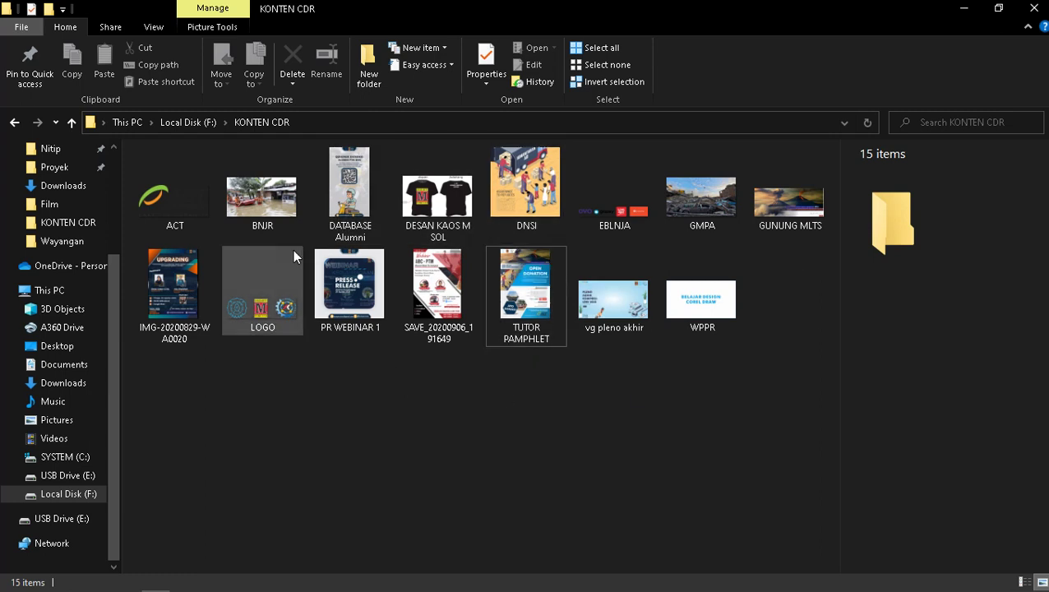
left_click(776, 208)
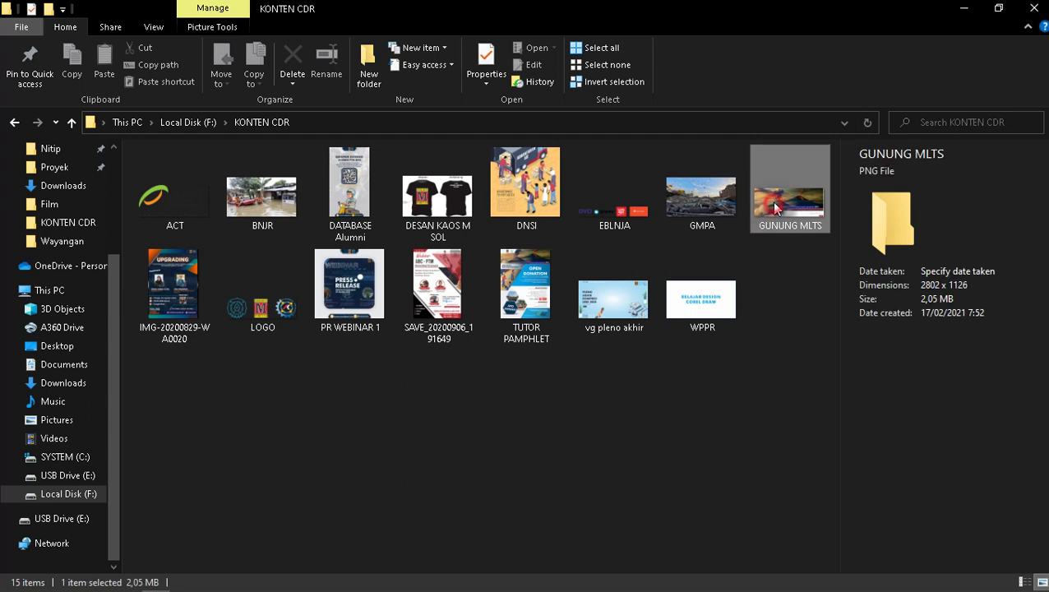
left_click(712, 212, "ctrl")
left_click(263, 197, "ctrl")
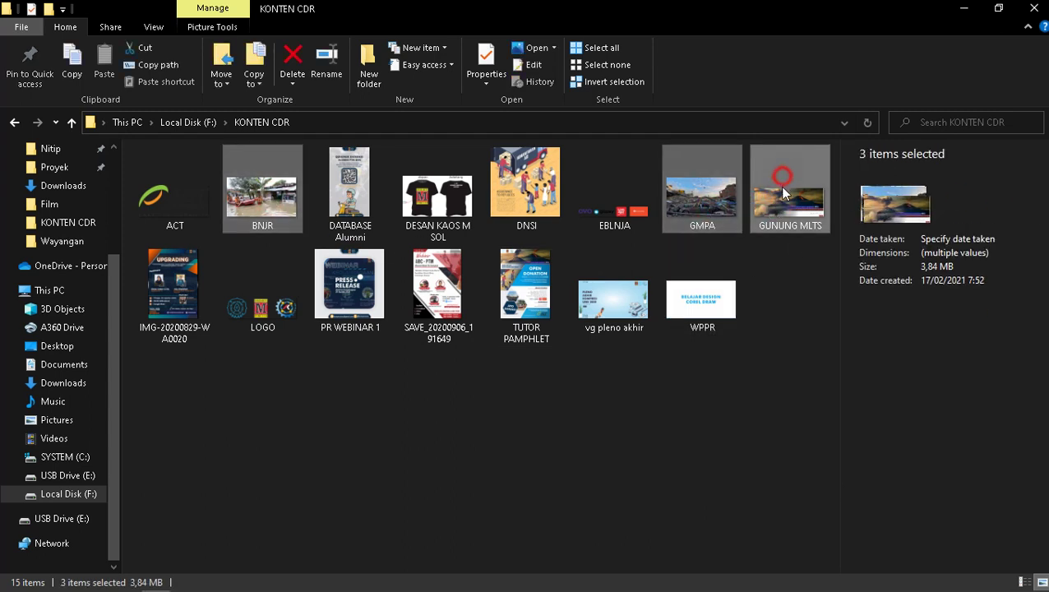
left_click_drag(780, 186, 181, 229)
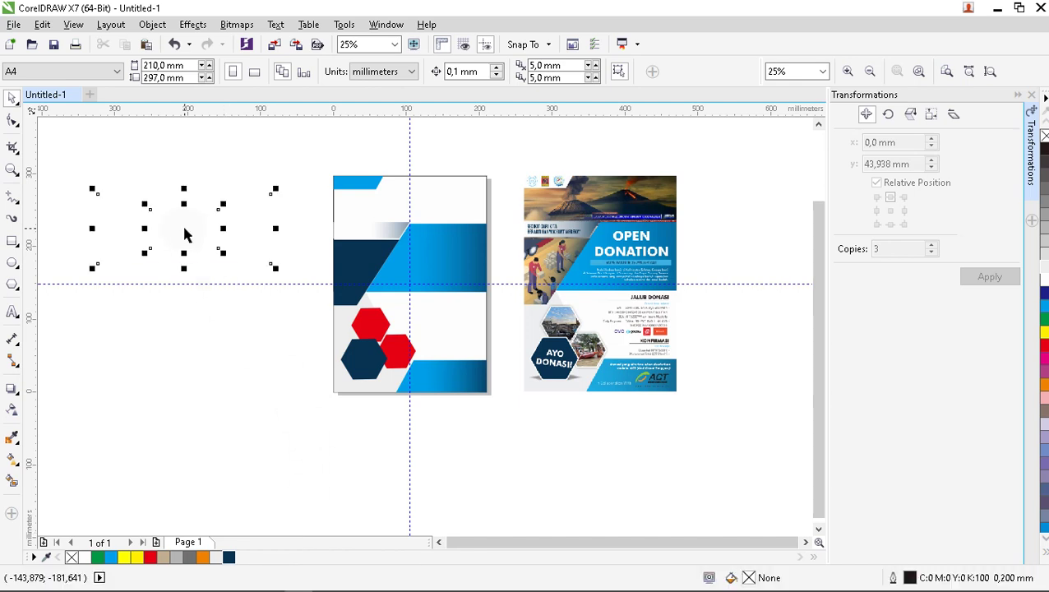
Place the volcano photo left of the flyer's top and move the smaller street photo below it.
left_click(194, 326)
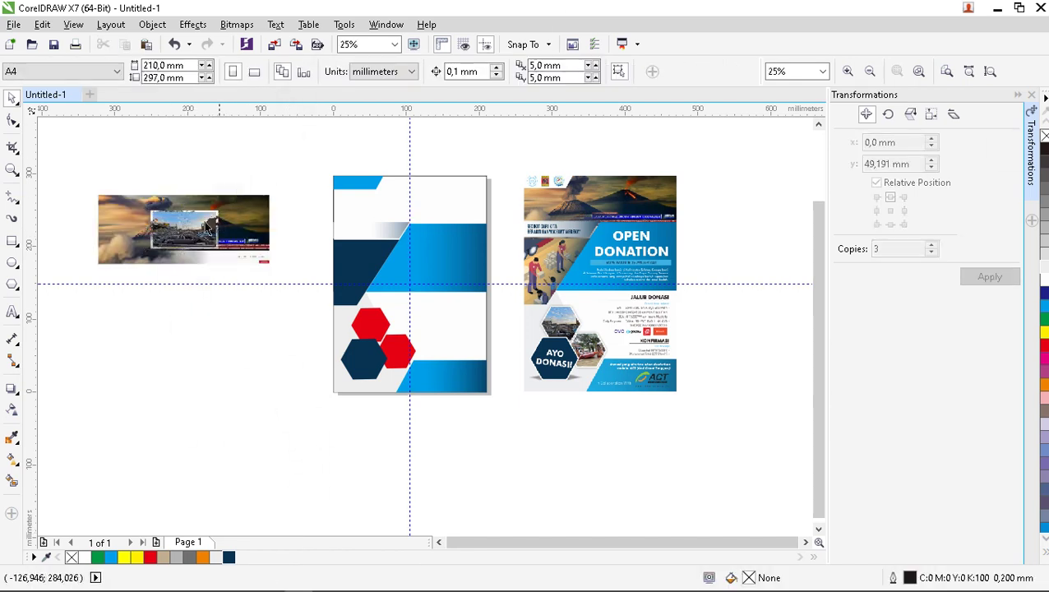
left_click_drag(228, 169, 124, 272)
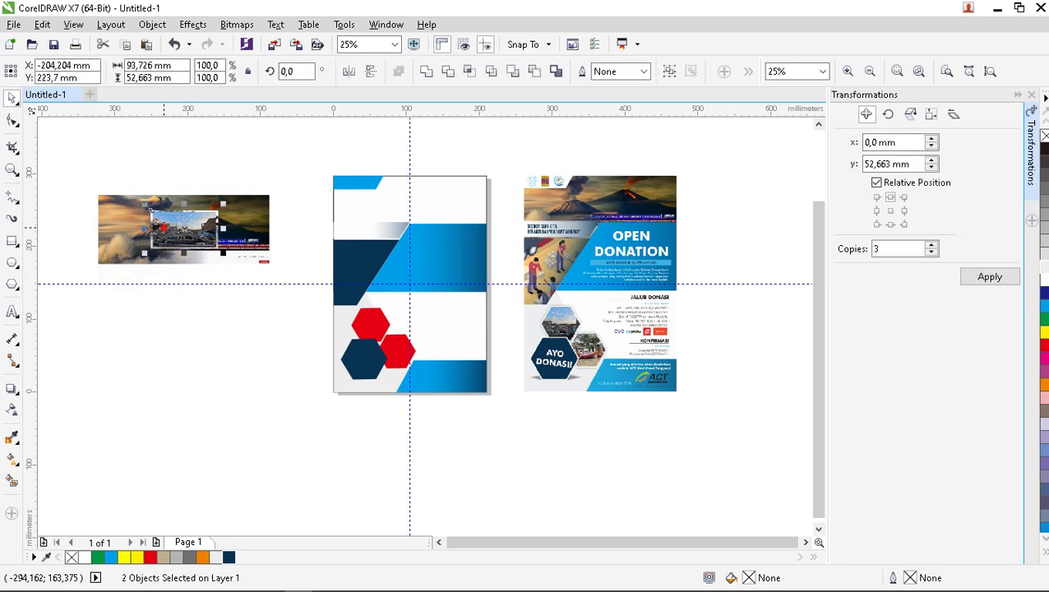
left_click_drag(153, 216, 206, 372)
left_click_drag(222, 216, 427, 192)
scroll(539, 162, "up", 2)
left_click_drag(350, 226, 246, 222)
scroll(374, 157, "down", 2)
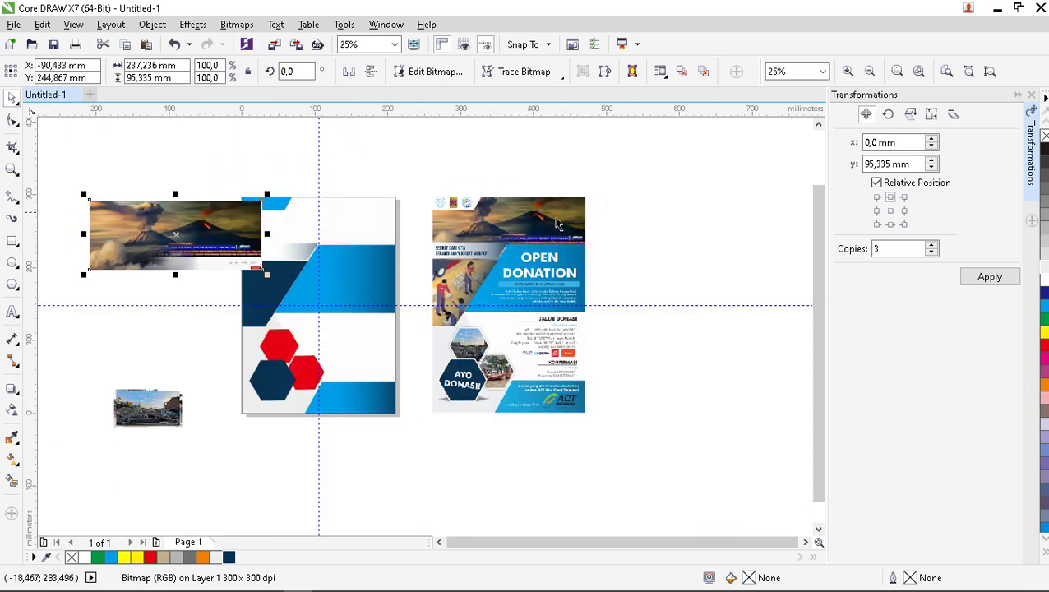
left_click_drag(173, 233, 156, 211)
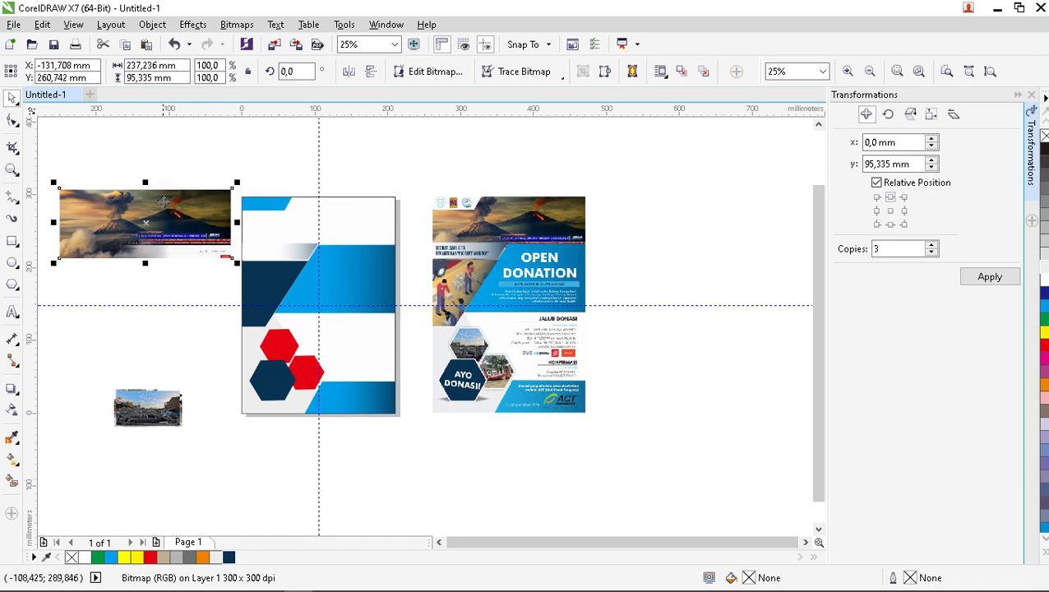
right_click(164, 202)
Send the volcano photo To Back of Page, position it across the flyer's top, and start PowerClip Inside.
mouse_move(280, 433)
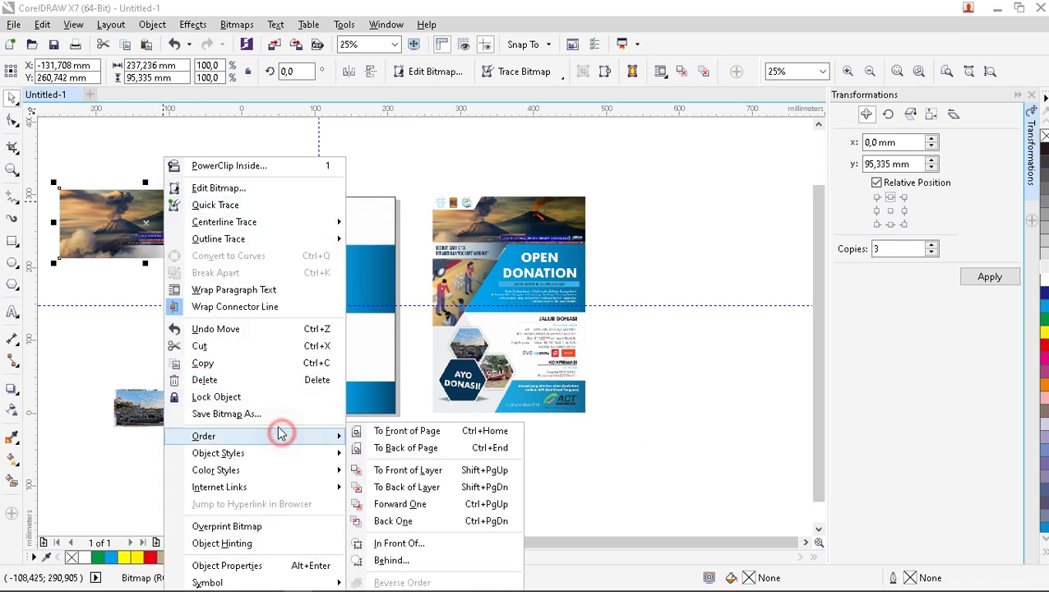
left_click(383, 447)
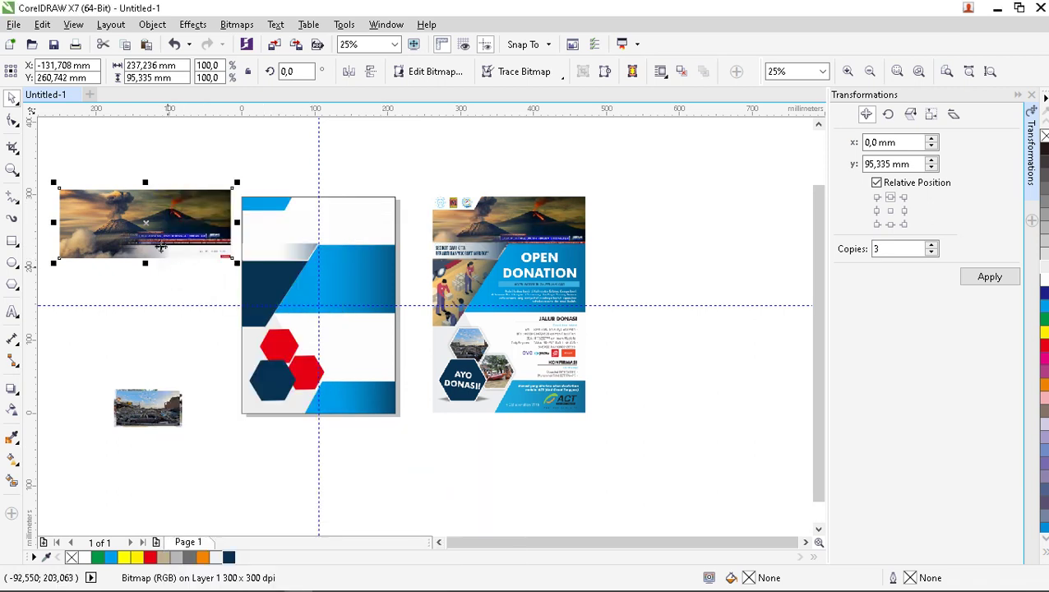
left_click_drag(161, 246, 329, 239)
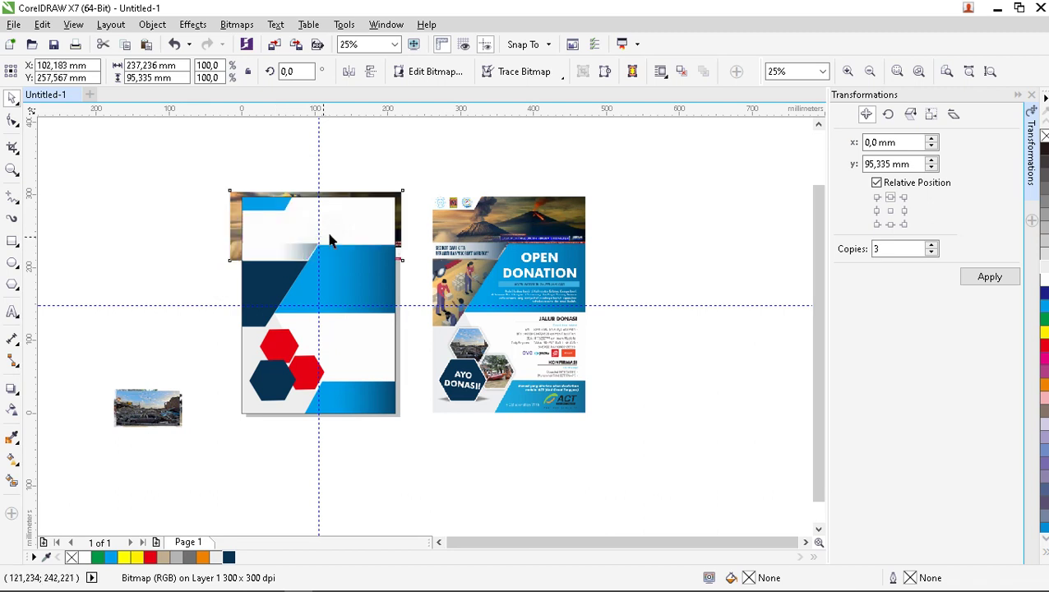
scroll(379, 214, "up", 1)
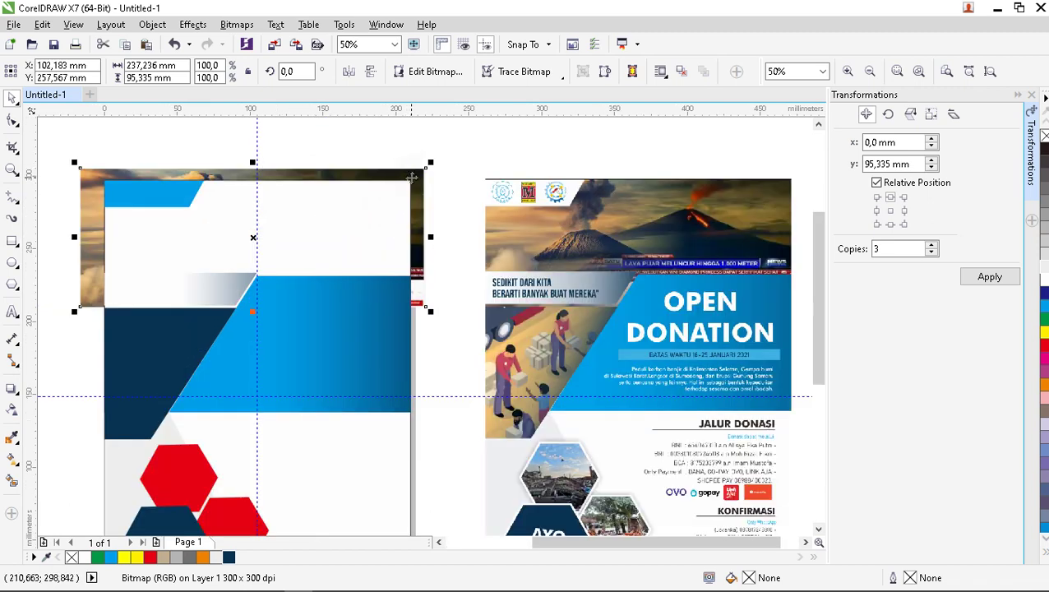
left_click_drag(411, 177, 412, 179)
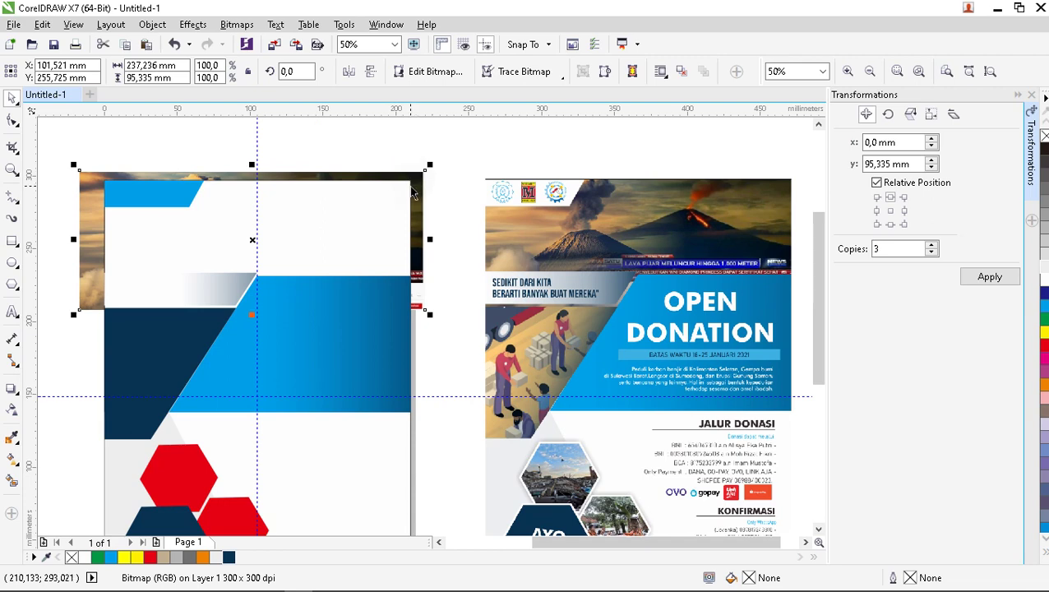
right_click(422, 187)
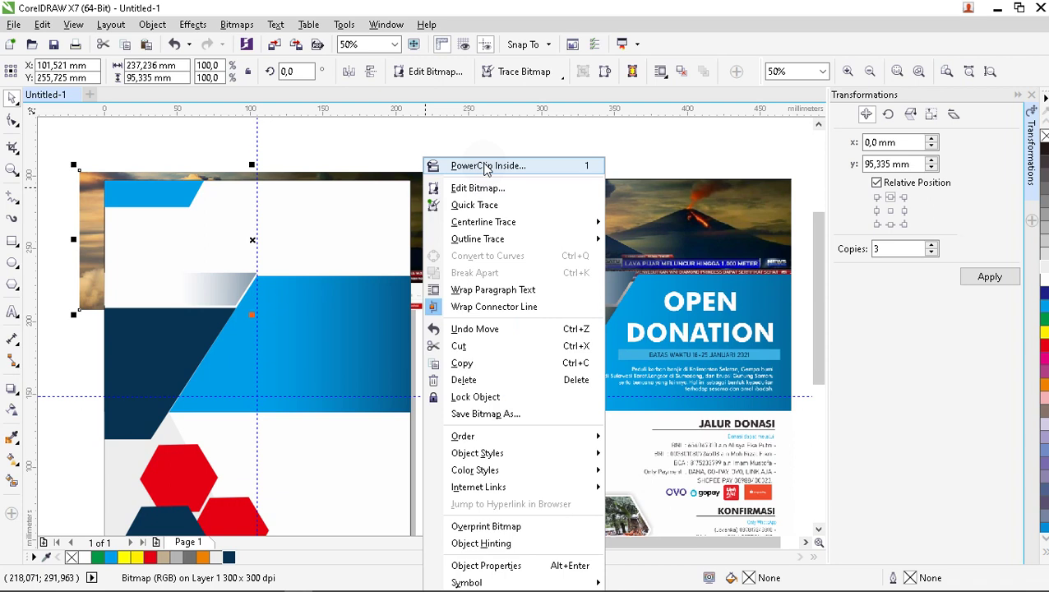
left_click(488, 166)
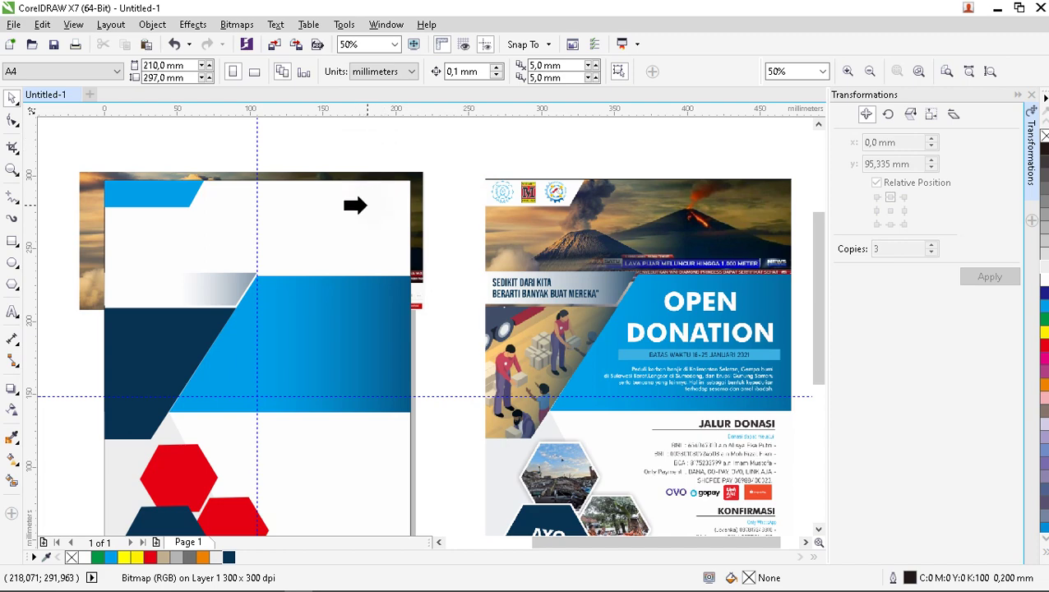
Clip the volcano photo into the background rectangle, nudge it, and scale it to 96.9%.
left_click(362, 204)
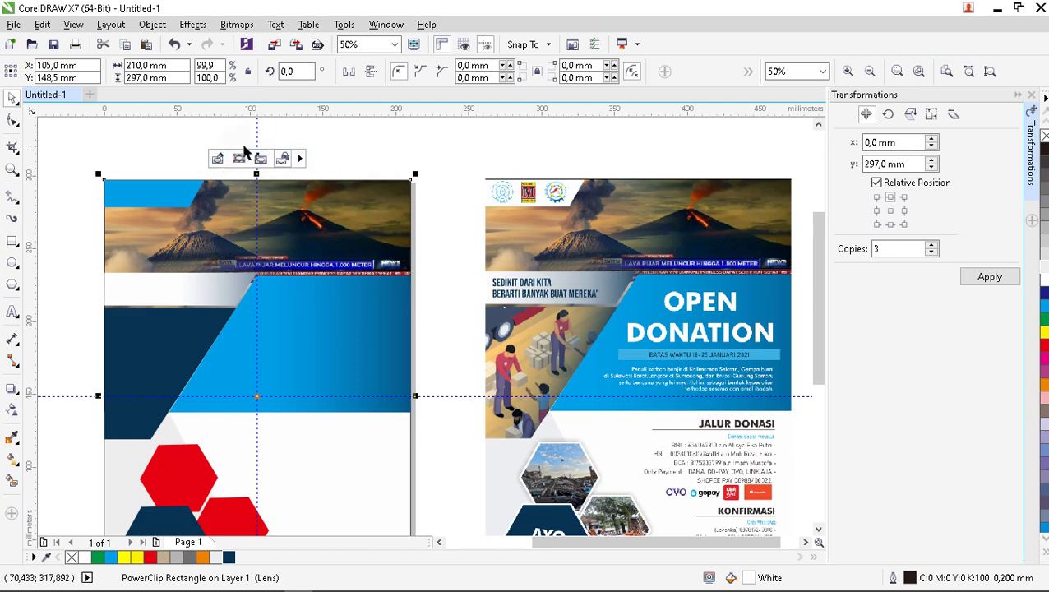
left_click(238, 160)
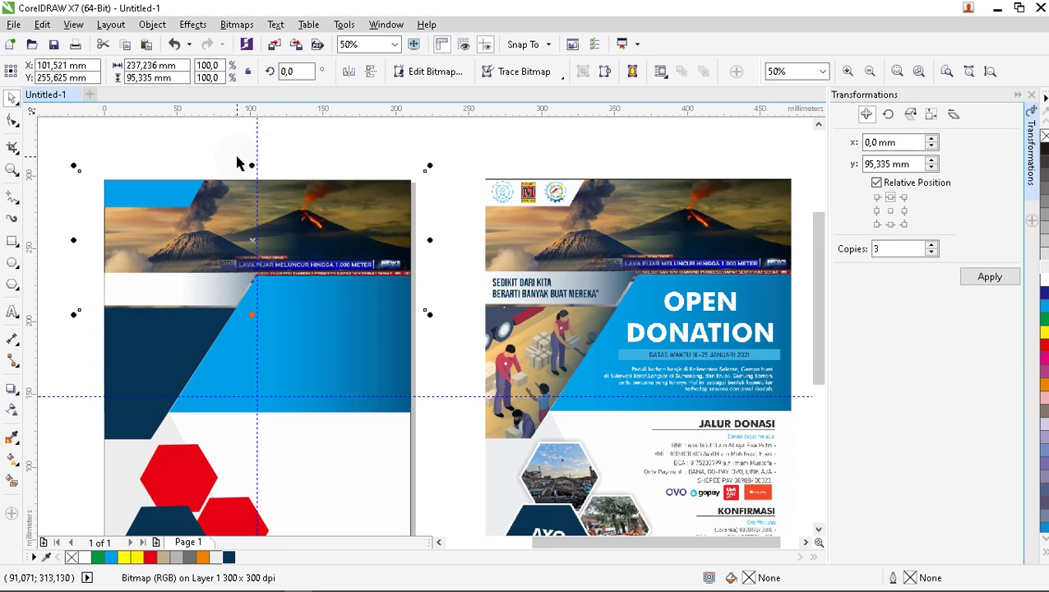
key("Down")
key("Down")
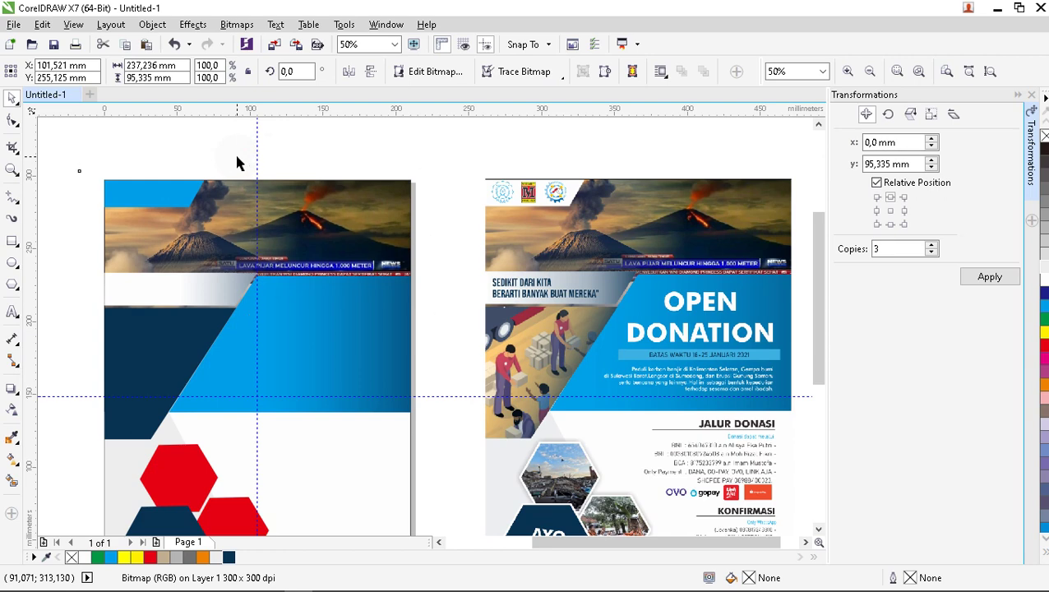
key("Up")
key("Up")
key("Up")
key("Up")
key("Up")
key("Up")
key("Up")
key("Up")
key("Up")
key("Up")
key("Up")
key("Up")
key("Up")
key("Up")
key("Up")
key("Up")
key("Up")
key("Up")
key("Up")
key("Up")
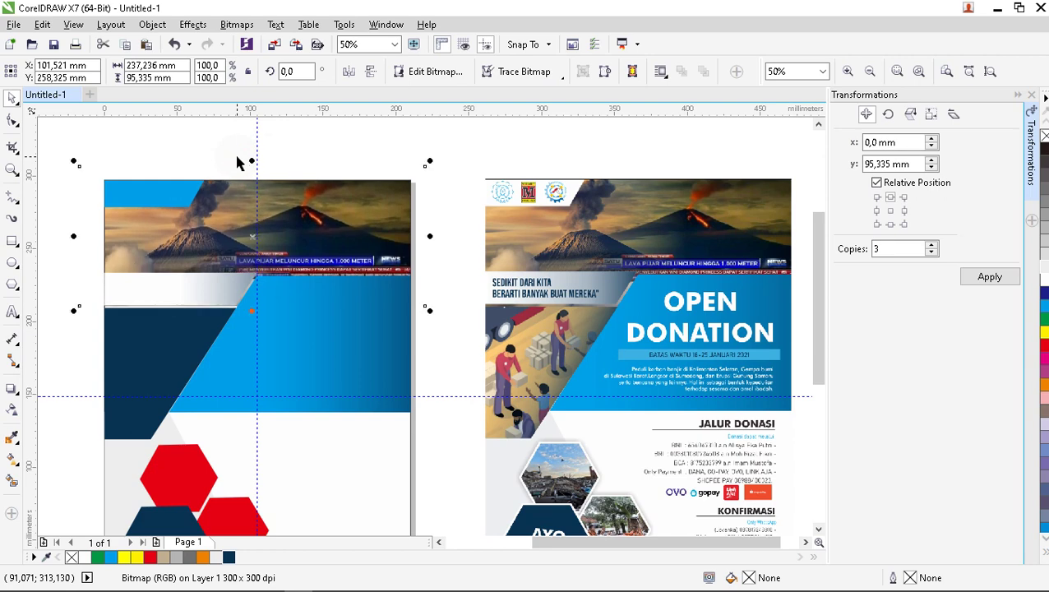
key("Right")
key("Right")
key("Right")
key("Right")
key("Right")
key("Right")
key("Right")
key("Right")
key("Right")
key("Right")
key("Right")
key("Right")
key("Right")
key("Right")
key("Right")
key("Right")
key("Right")
key("Right")
key("Right")
key("Right")
key("Right")
key("Right")
key("Right")
key("Right")
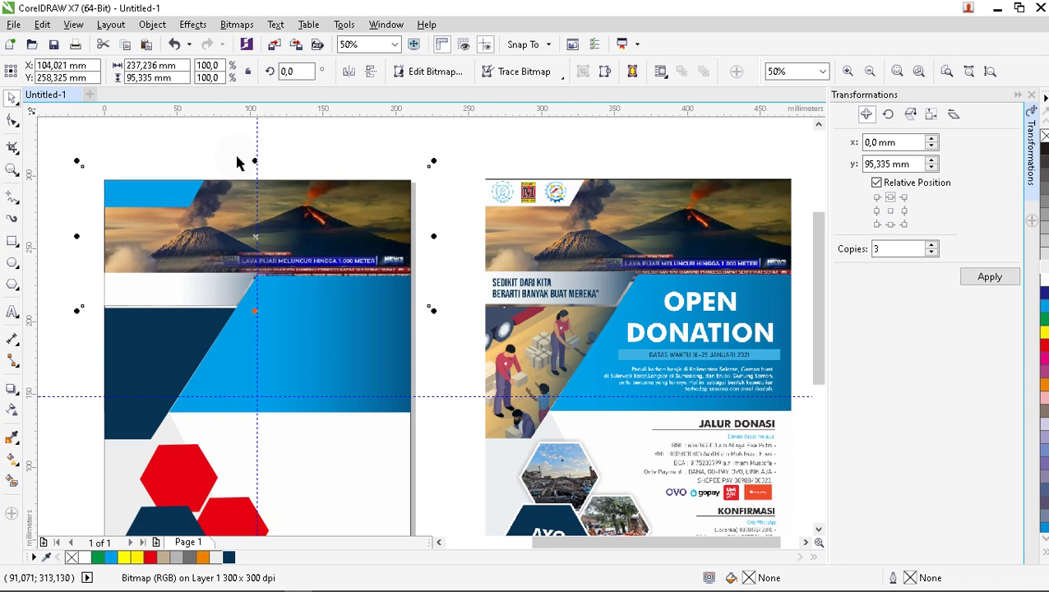
key("Right")
key("Right")
key("Right")
key("Right")
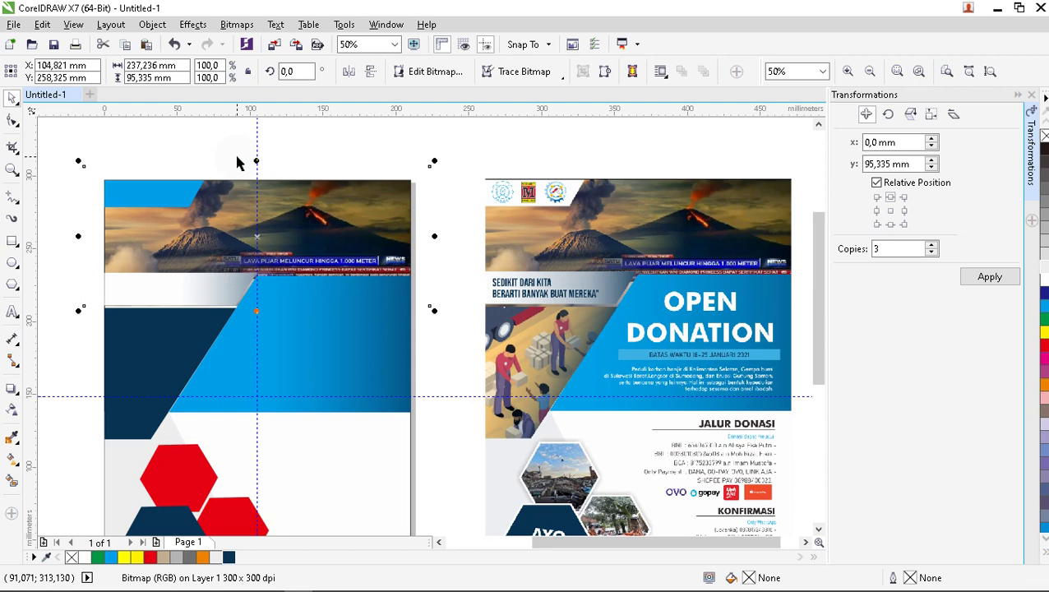
key("Up")
key("Up")
key("Up")
key("Up")
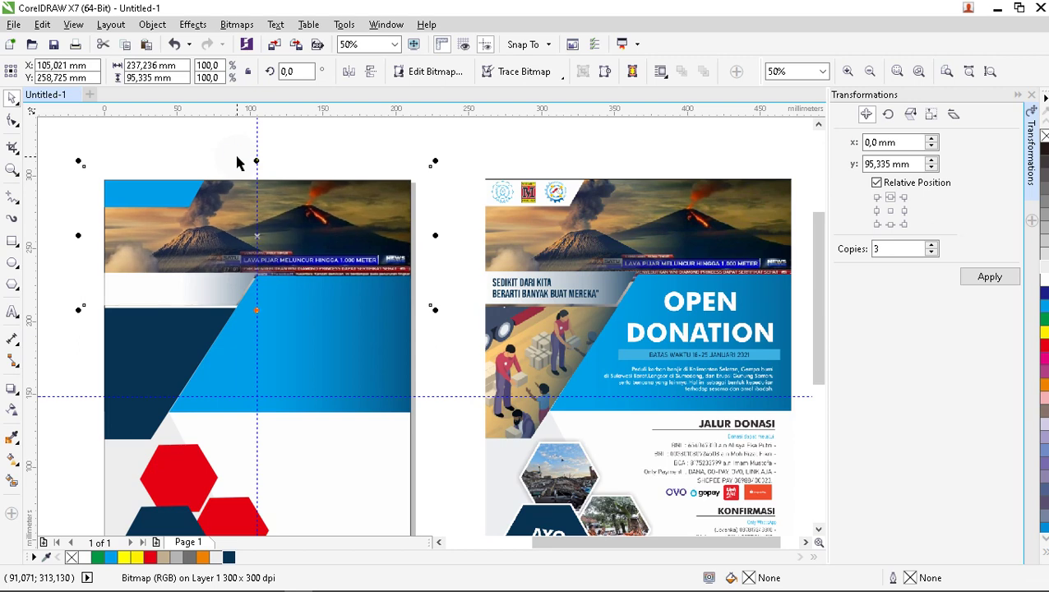
key("Right")
key("Right")
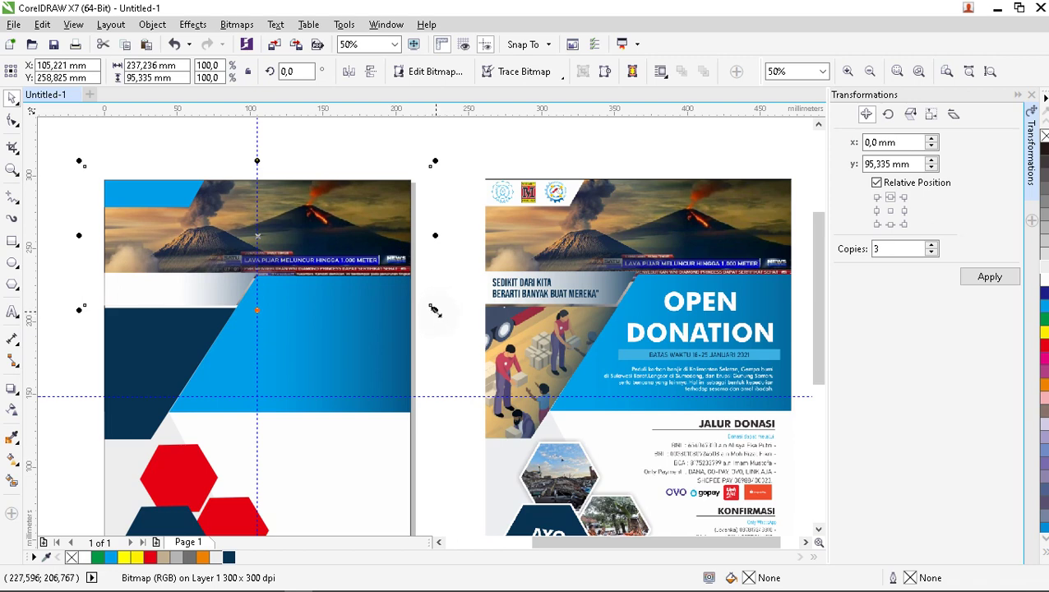
left_click_drag(434, 309, 426, 308)
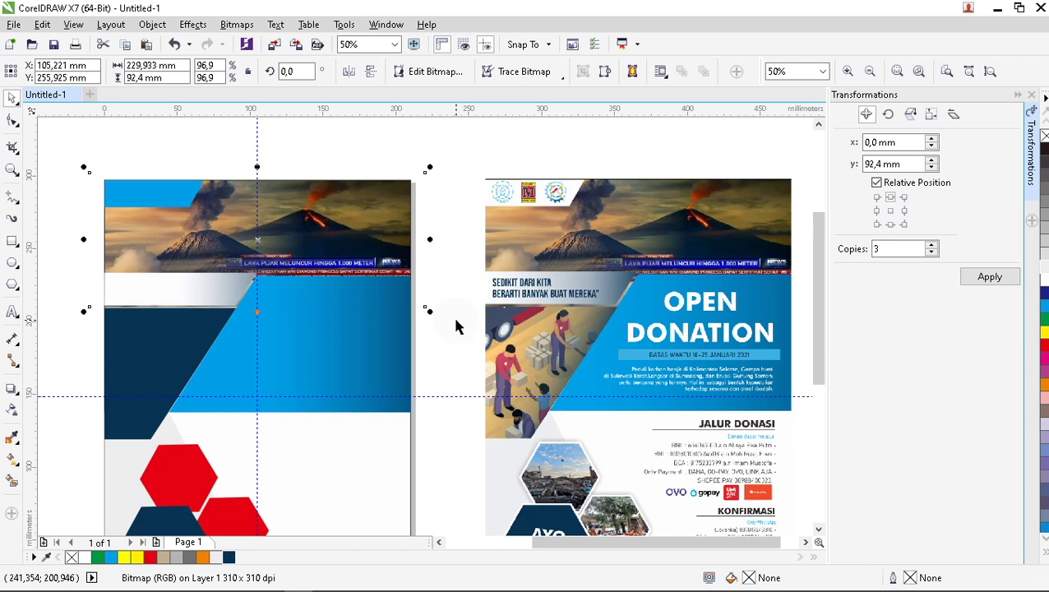
left_click(458, 327)
Fill the flyer's top-left blue corner shape with white.
scroll(394, 263, "down", 2)
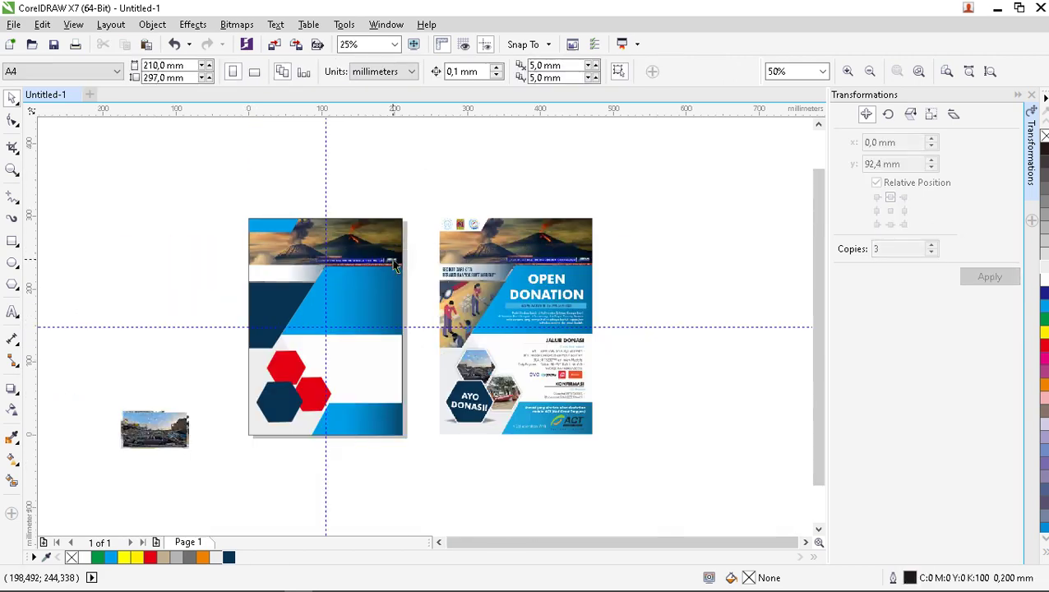
scroll(383, 261, "up", 2)
left_click(165, 207)
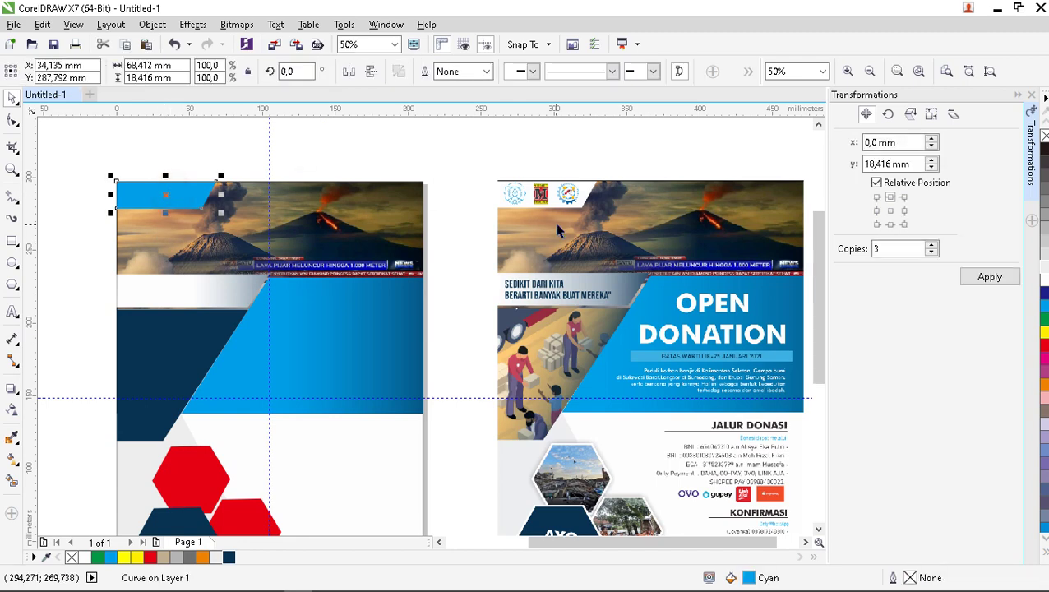
left_click(86, 557)
left_click(356, 142)
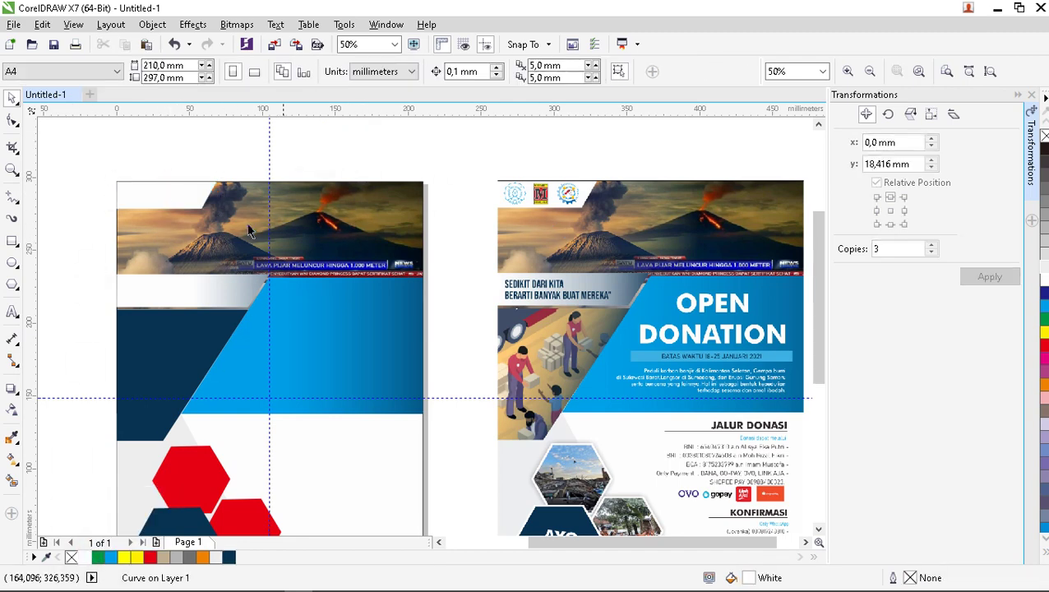
scroll(277, 185, "down", 2)
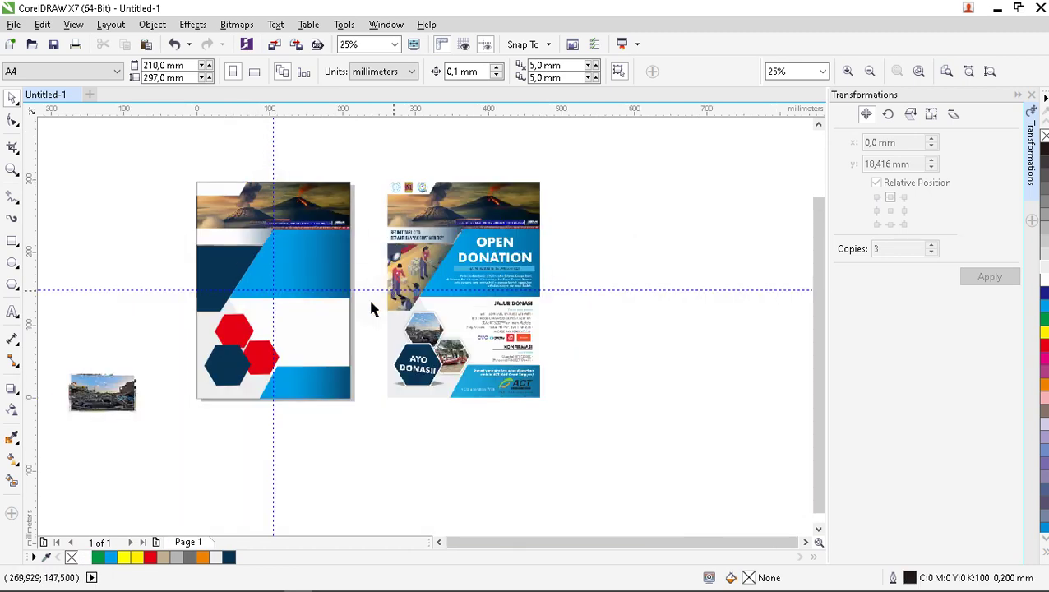
scroll(154, 362, "up", 2)
PowerClip the rubble photo inside the upper red hexagon.
left_click(144, 366)
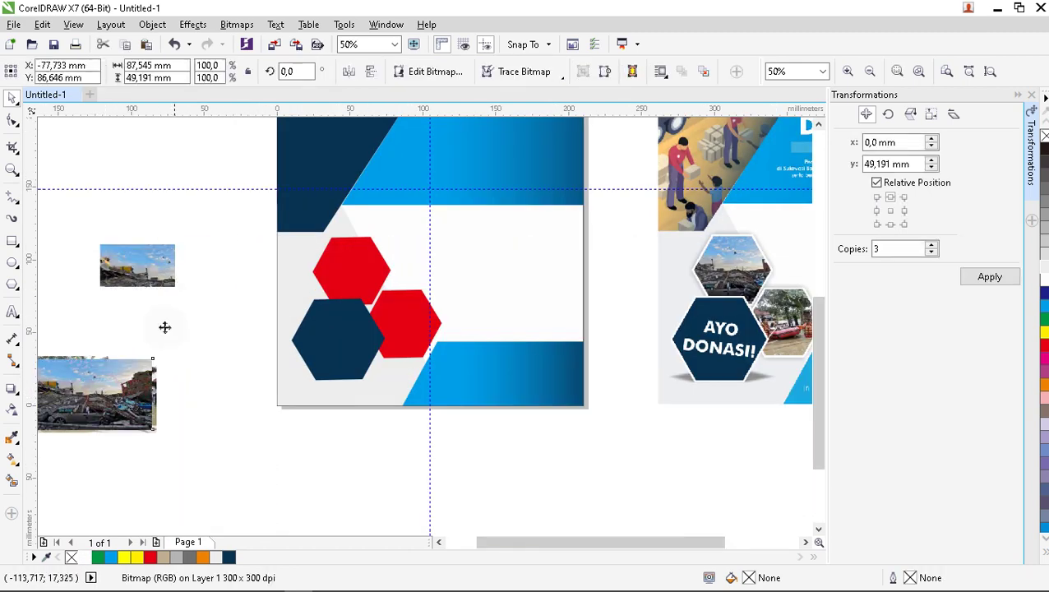
left_click(192, 403)
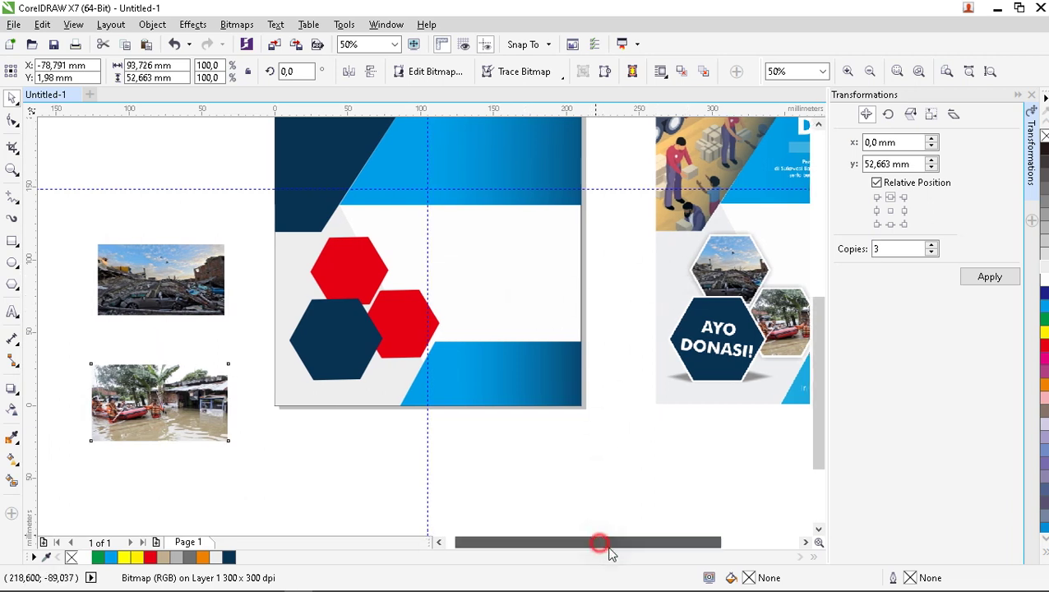
left_click_drag(602, 543, 630, 543)
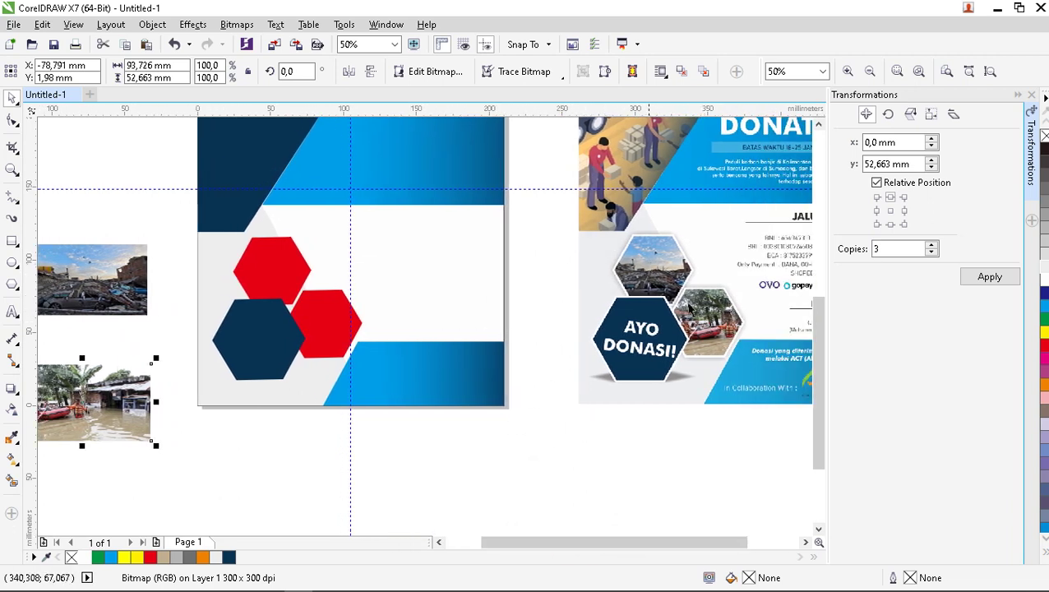
left_click(106, 271)
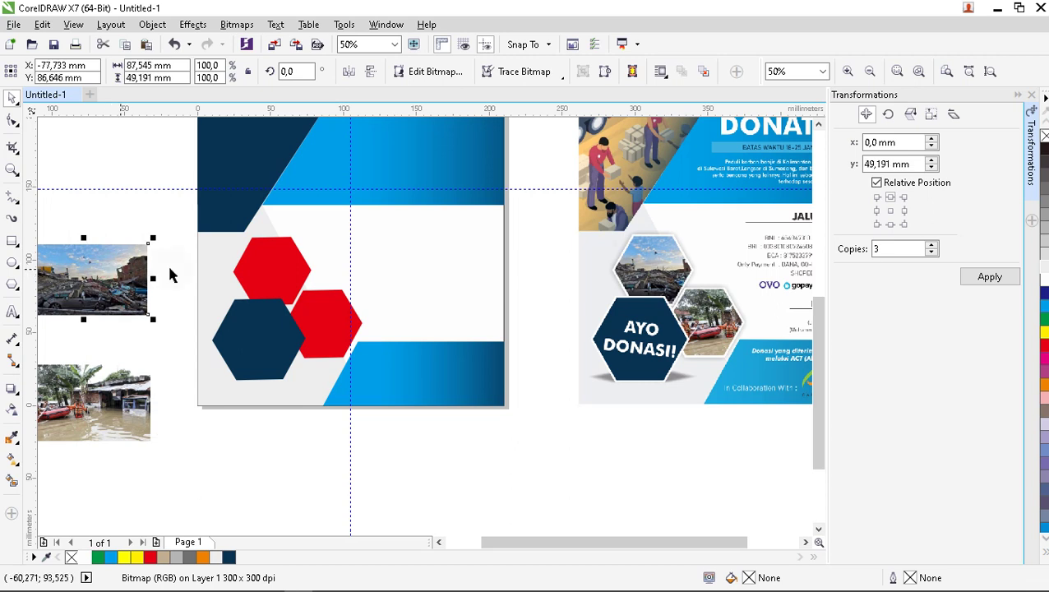
right_click(106, 267)
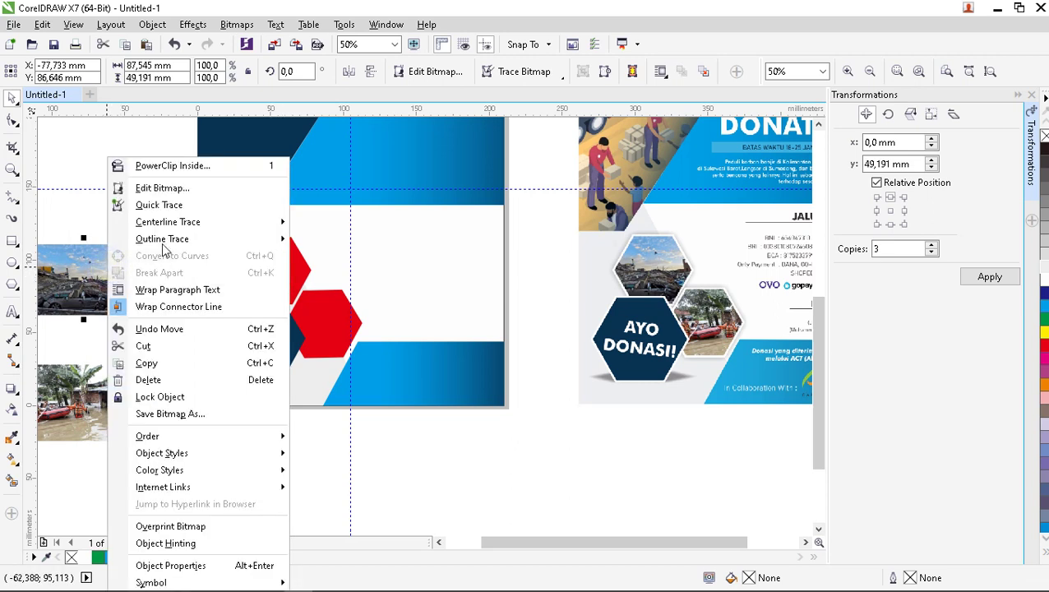
left_click(187, 169)
left_click(279, 282)
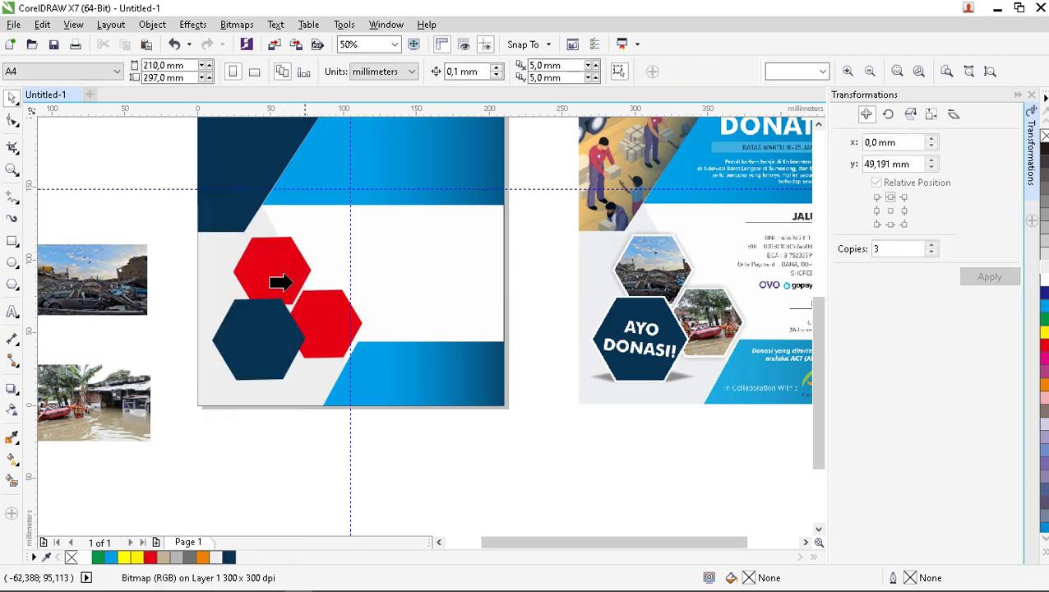
left_click(262, 270)
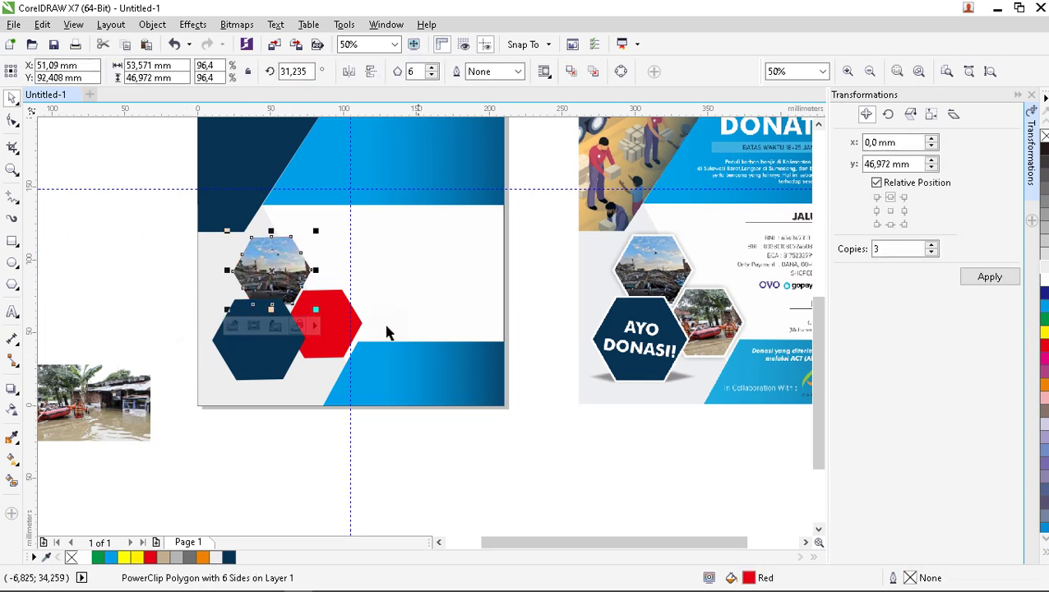
PowerClip the flood photo inside the right hexagon and shift it right and up within the frame.
left_click(346, 321)
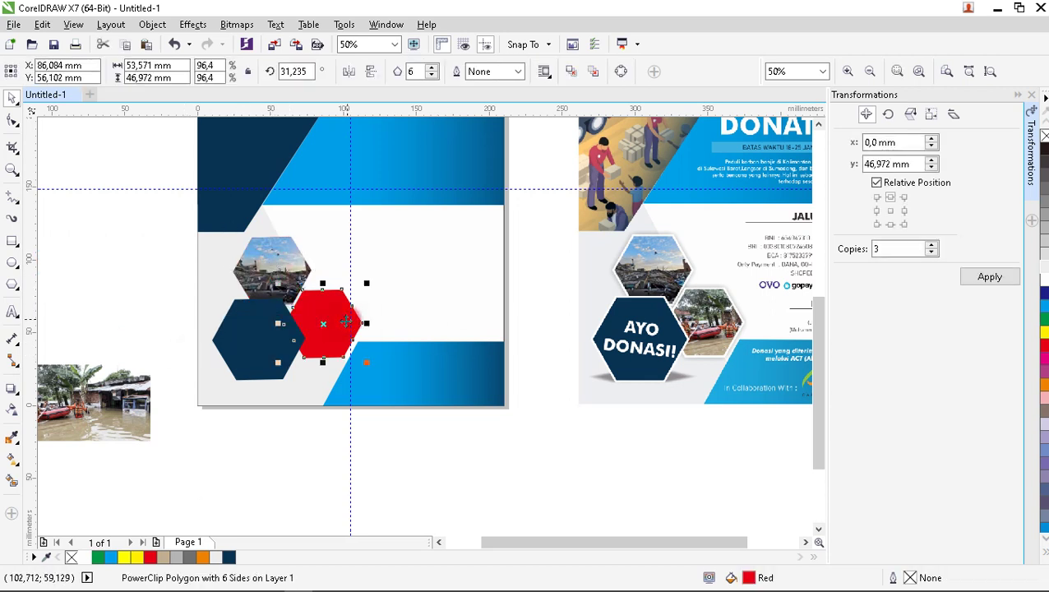
left_click(274, 428)
left_click(136, 397)
right_click(136, 397)
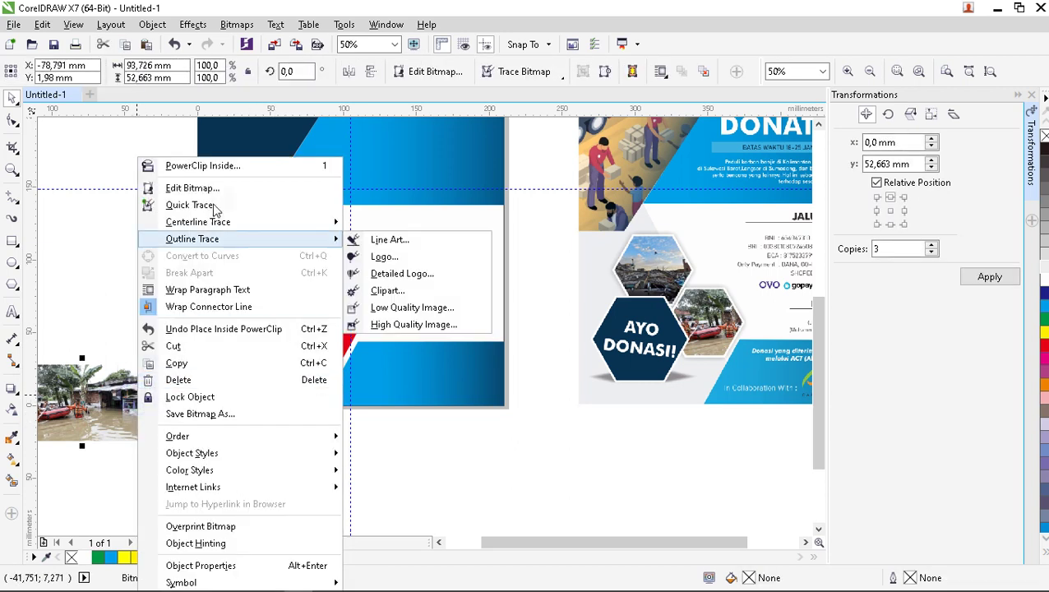
left_click(227, 165)
left_click(325, 321)
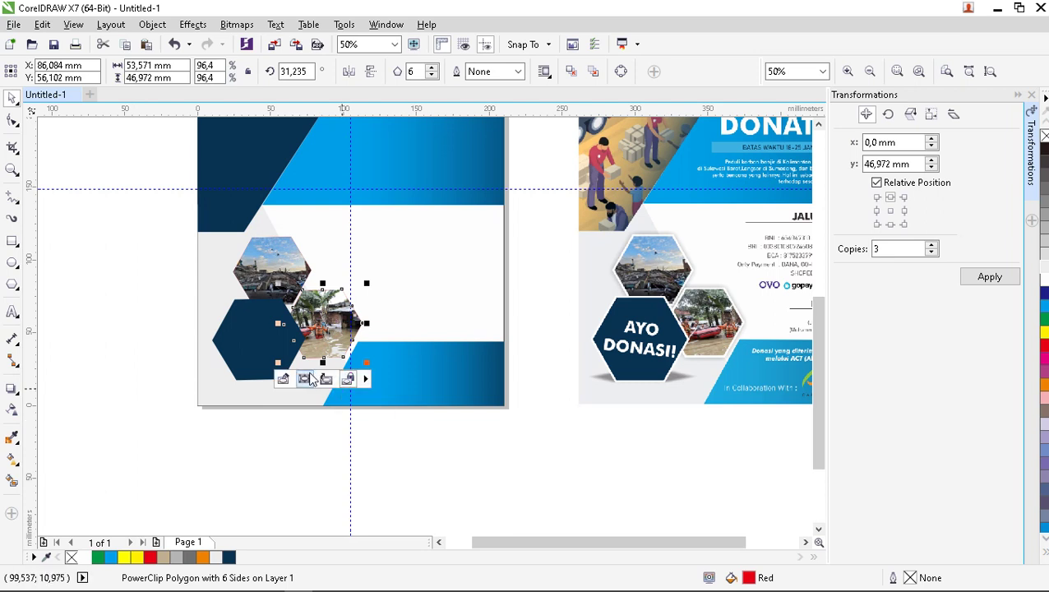
left_click(304, 378)
scroll(308, 338, "up", 2)
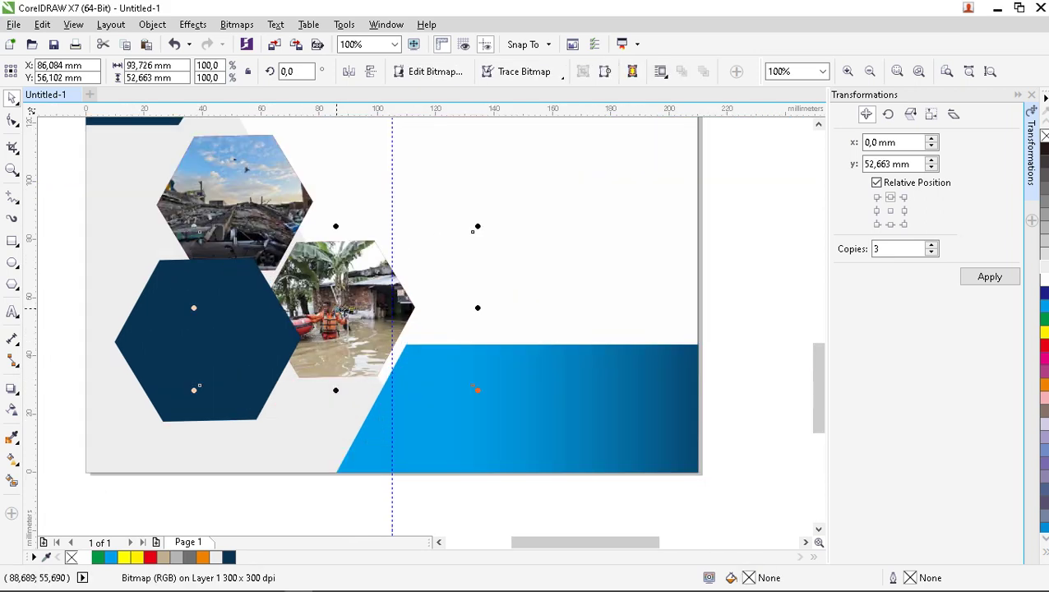
left_click_drag(473, 231, 511, 229)
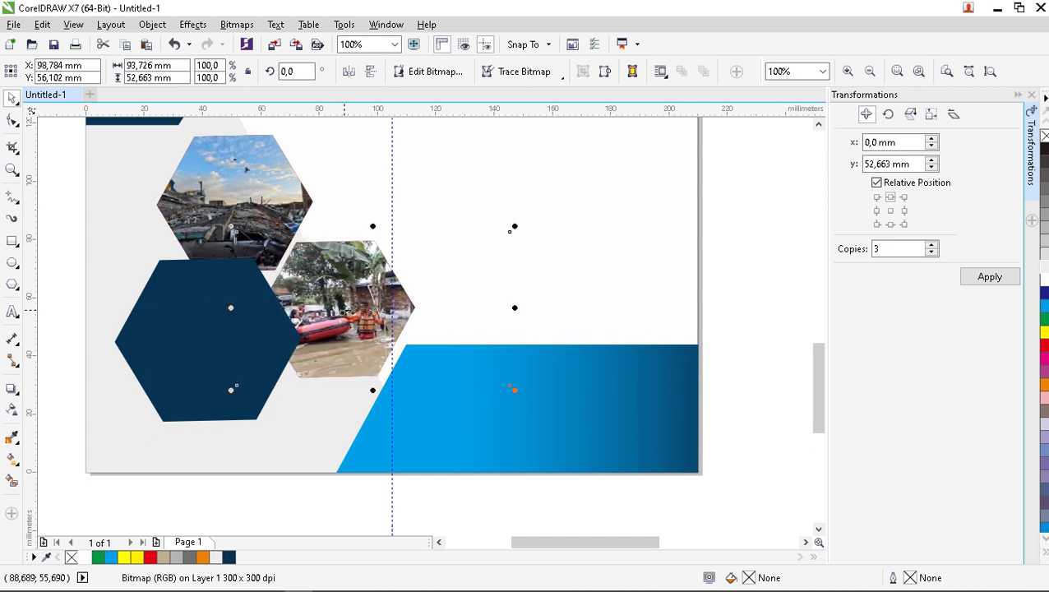
key("Up")
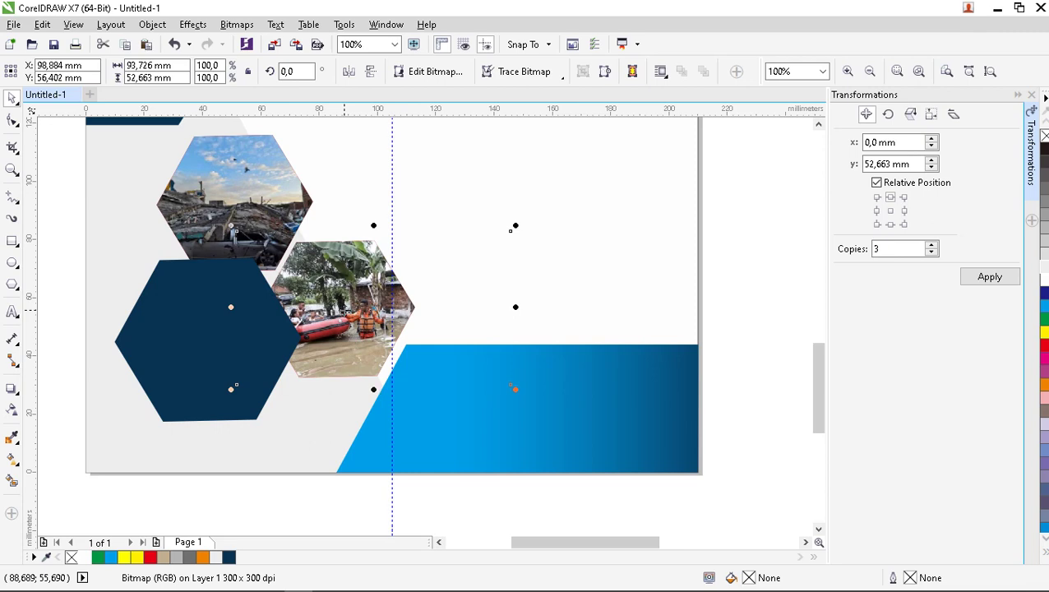
key("Right")
key("Right")
key("Right")
key("Right")
scroll(338, 345, "down", 1)
left_click(387, 457)
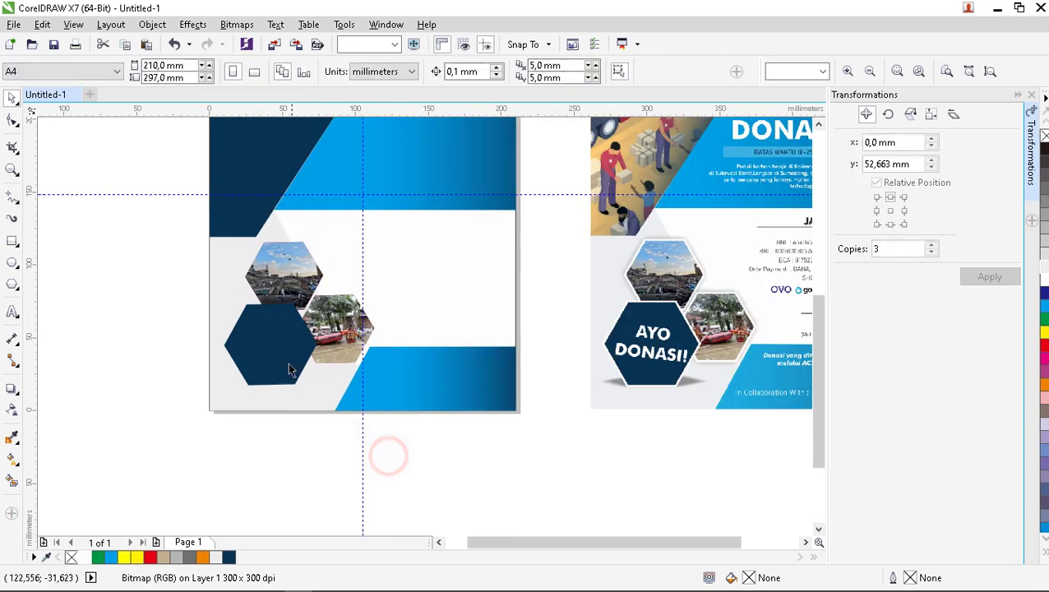
Set the upper photo hexagon's outline width to 2.0 mm, after trying 0.5 mm and 3.0 mm.
scroll(386, 457, "down", 1)
scroll(613, 445, "up", 1)
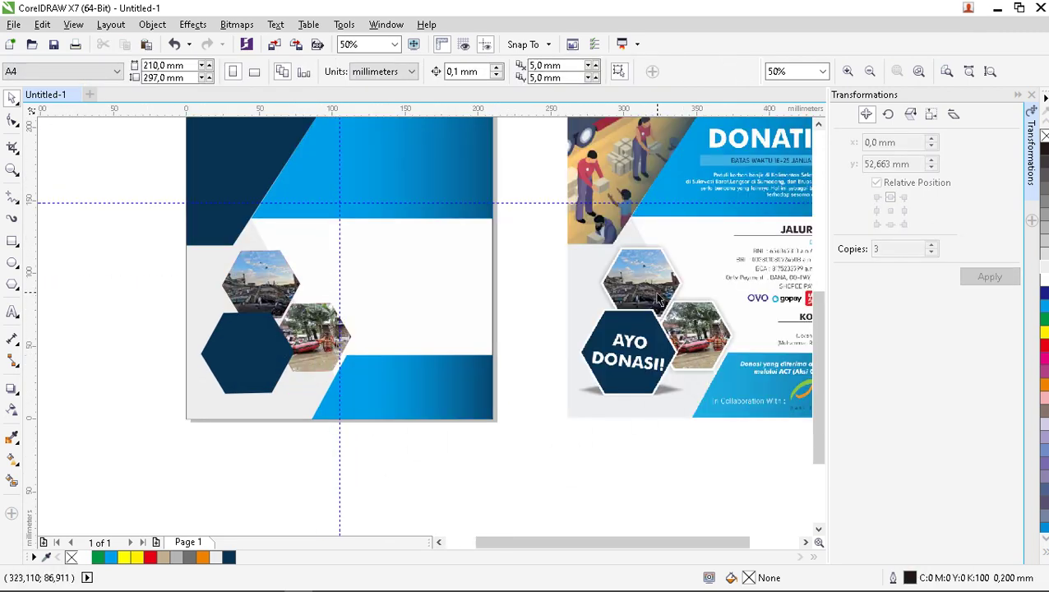
scroll(671, 261, "up", 1)
scroll(670, 266, "up", 1)
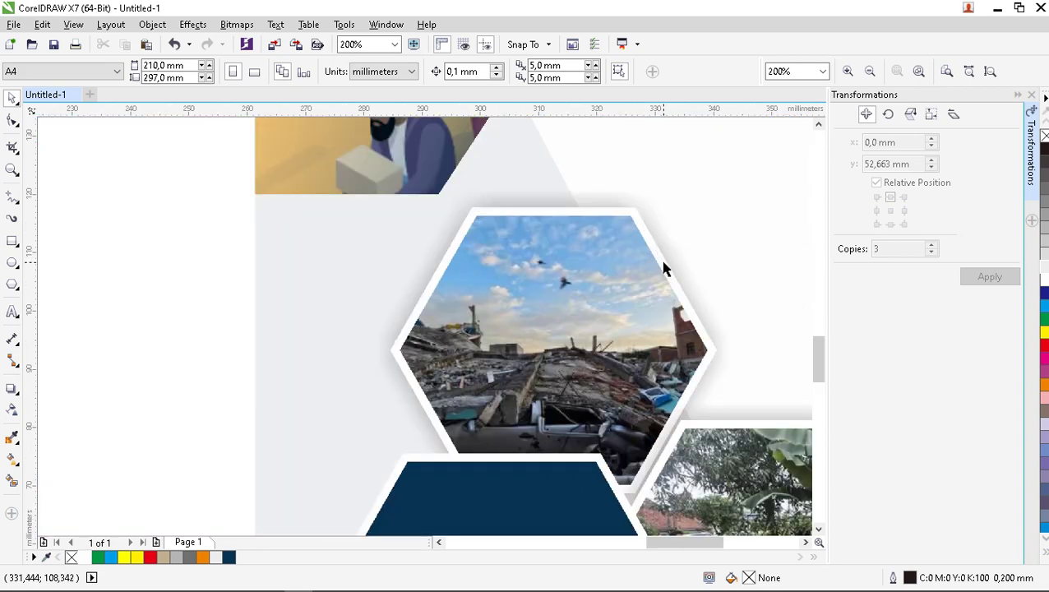
scroll(663, 270, "down", 2)
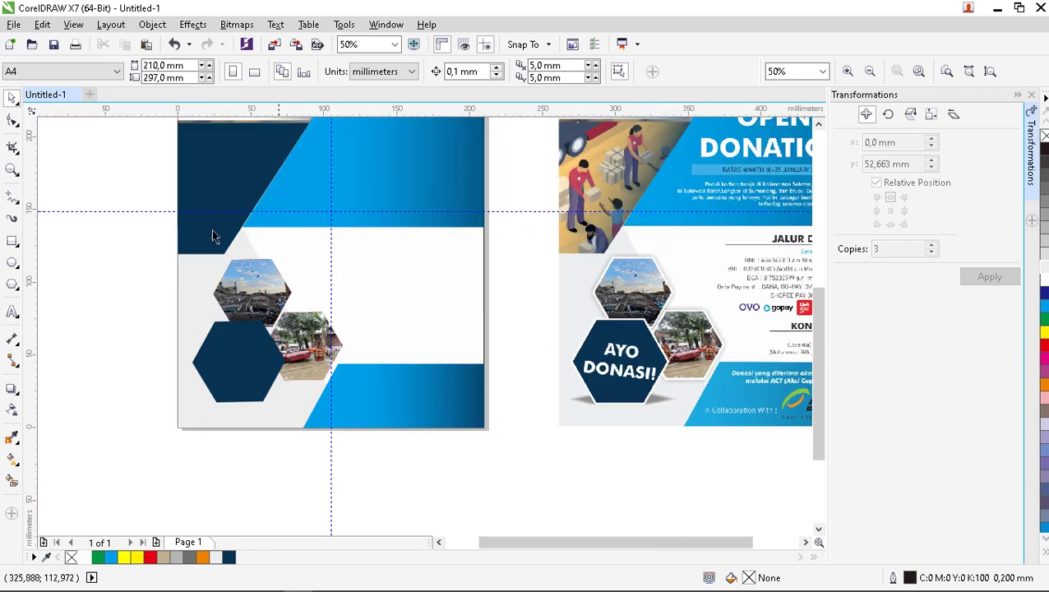
left_click(271, 282)
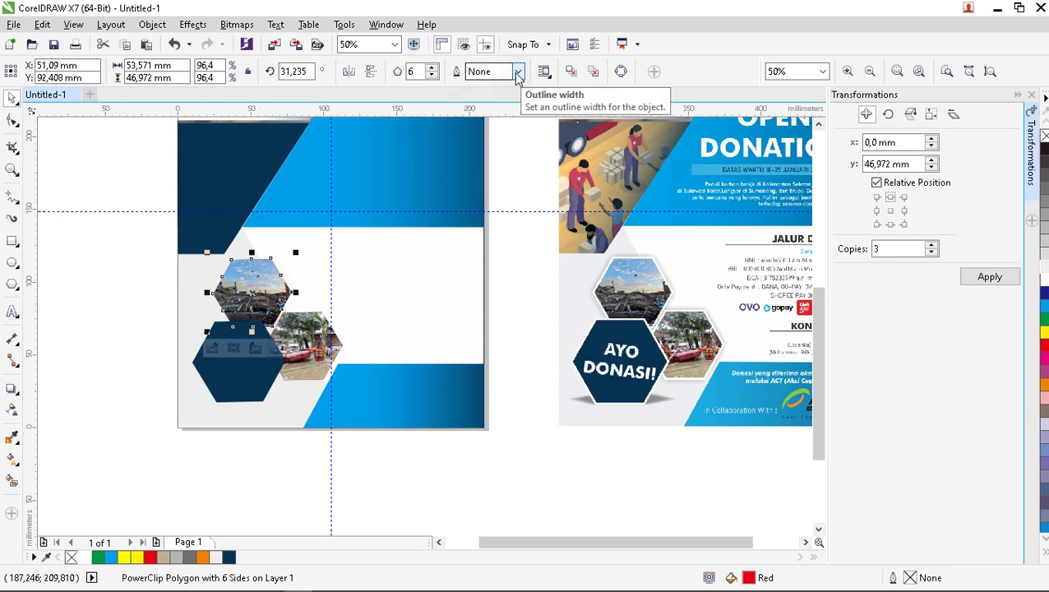
left_click(518, 72)
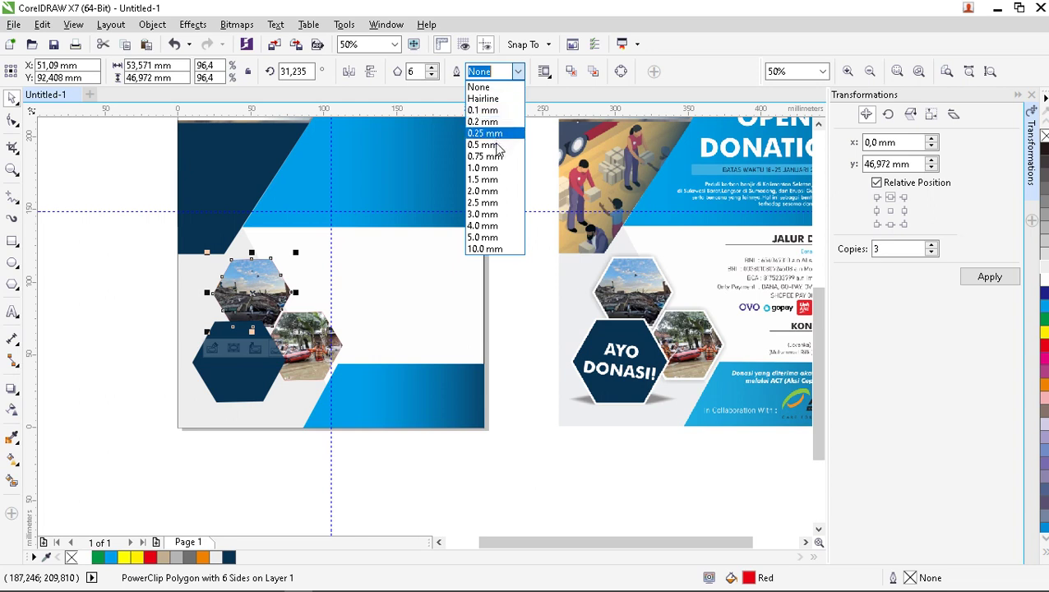
left_click(497, 144)
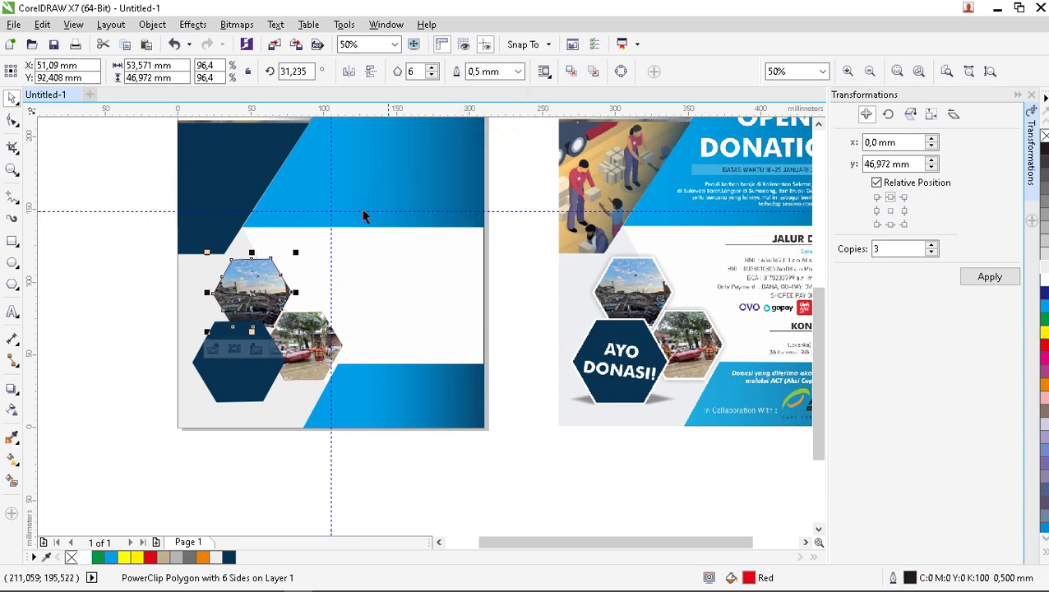
left_click(518, 71)
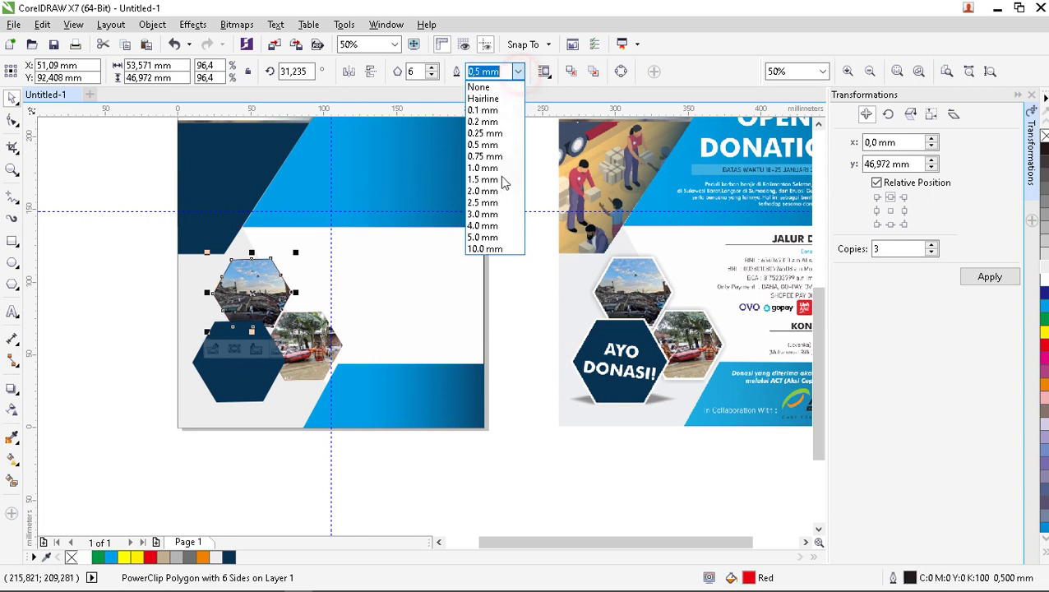
left_click(488, 214)
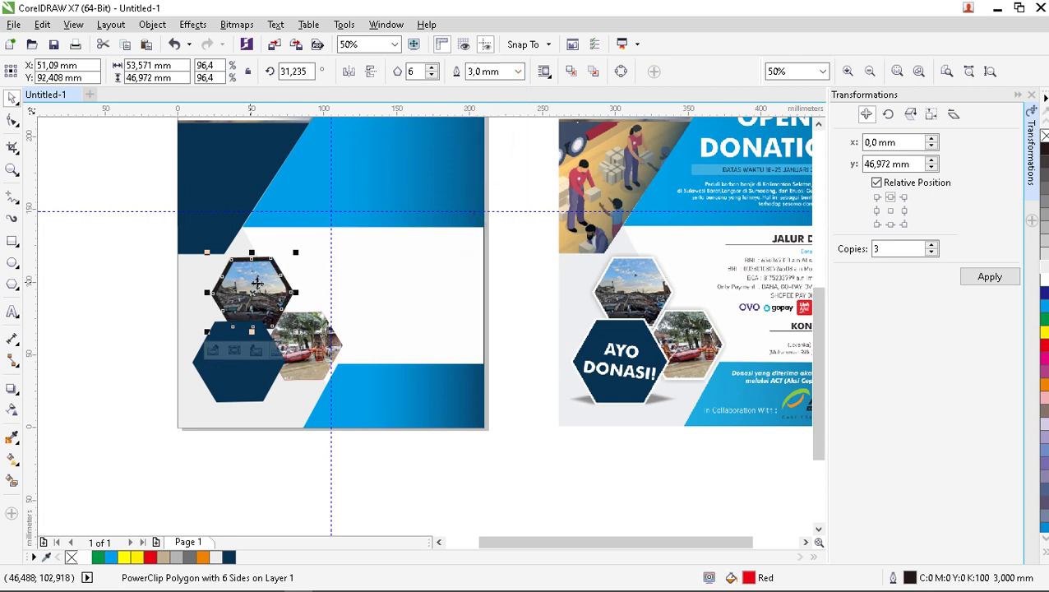
left_click(519, 72)
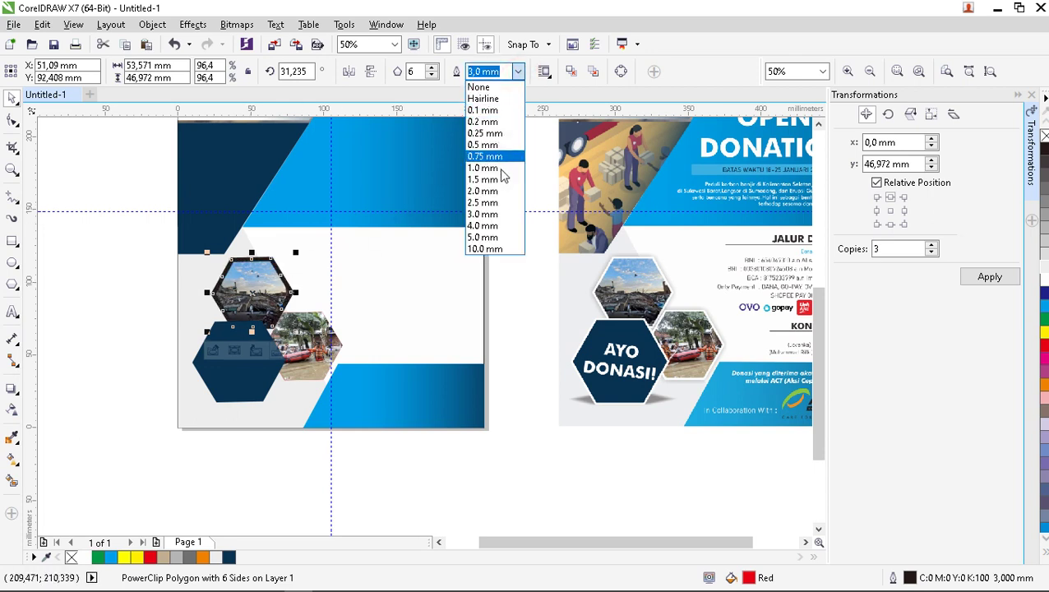
left_click(492, 192)
scroll(328, 245, "up", 2)
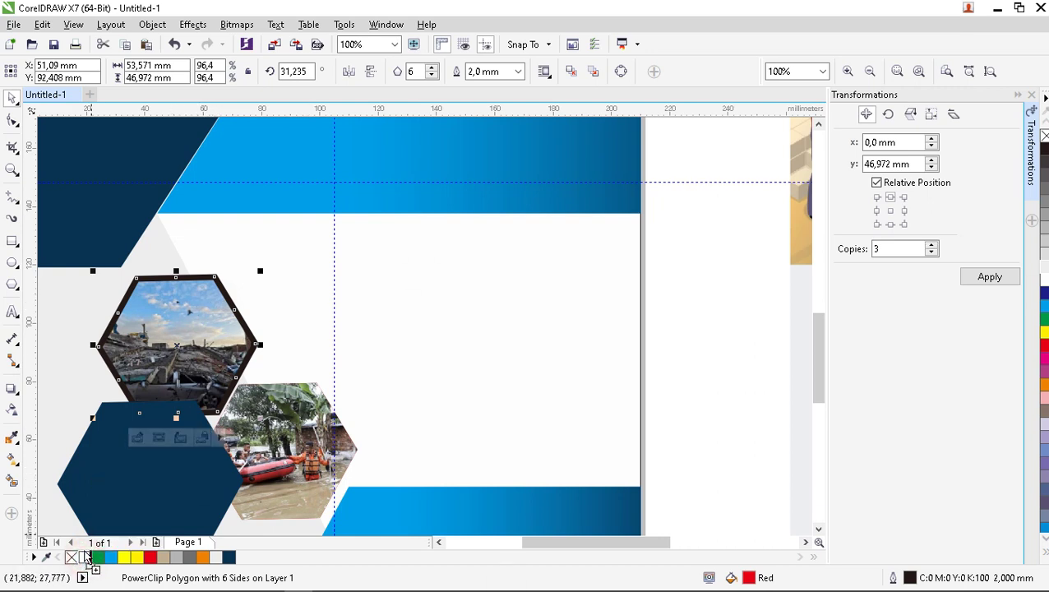
scroll(78, 538, "down", 1)
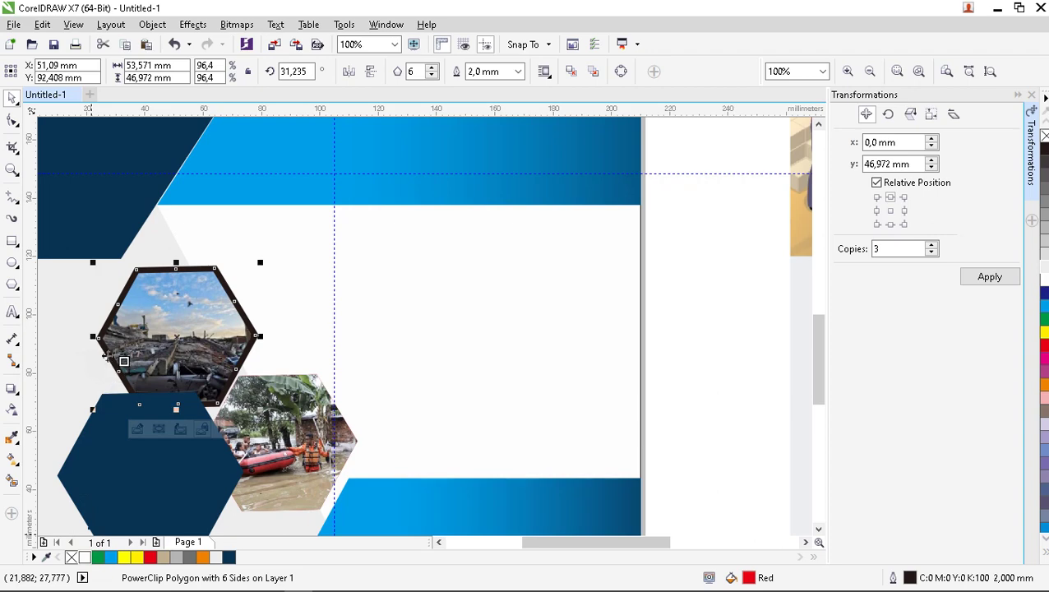
Thin the upper photo hexagon's outline to 1.5 mm.
scroll(225, 309, "down", 2)
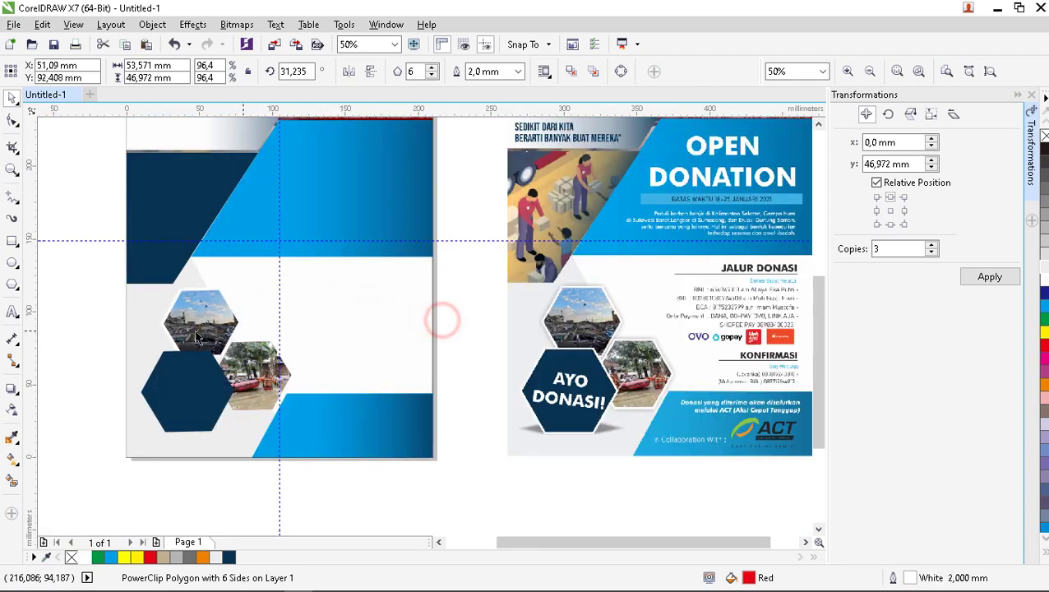
key("Escape")
scroll(193, 333, "up", 4)
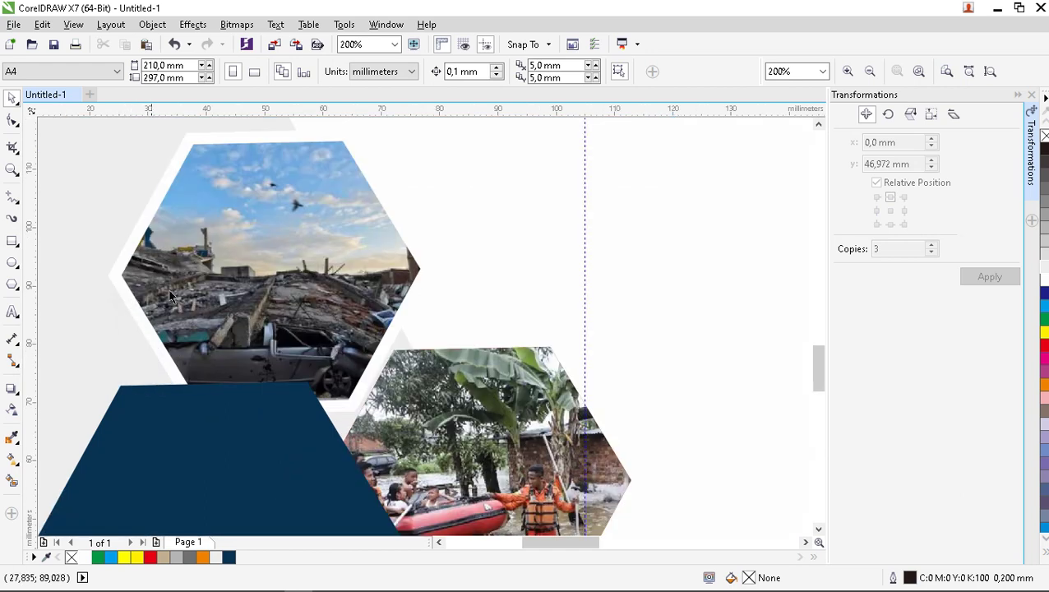
left_click(191, 283)
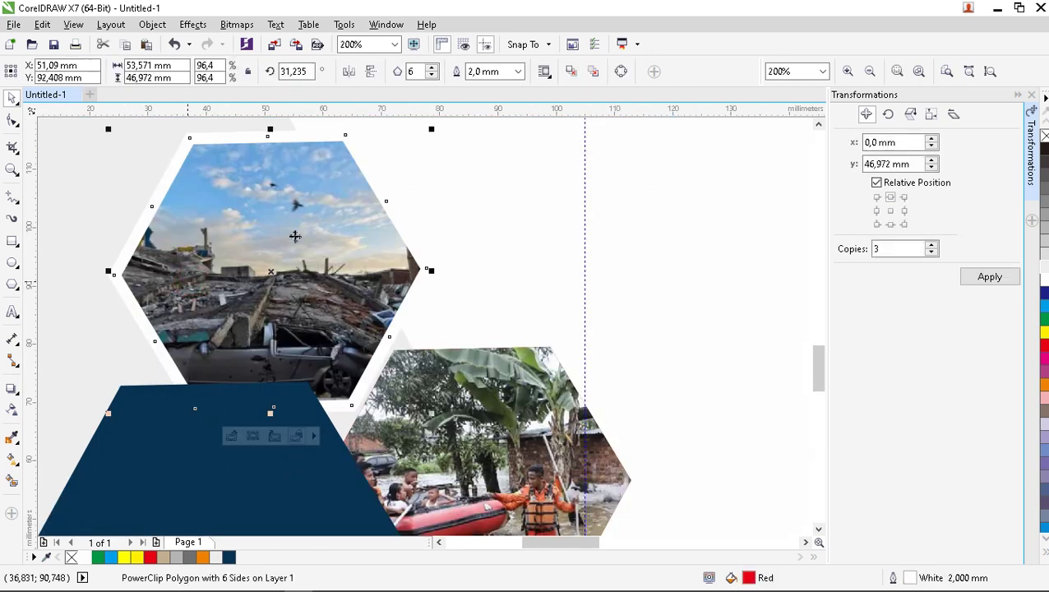
left_click(517, 72)
left_click(497, 176)
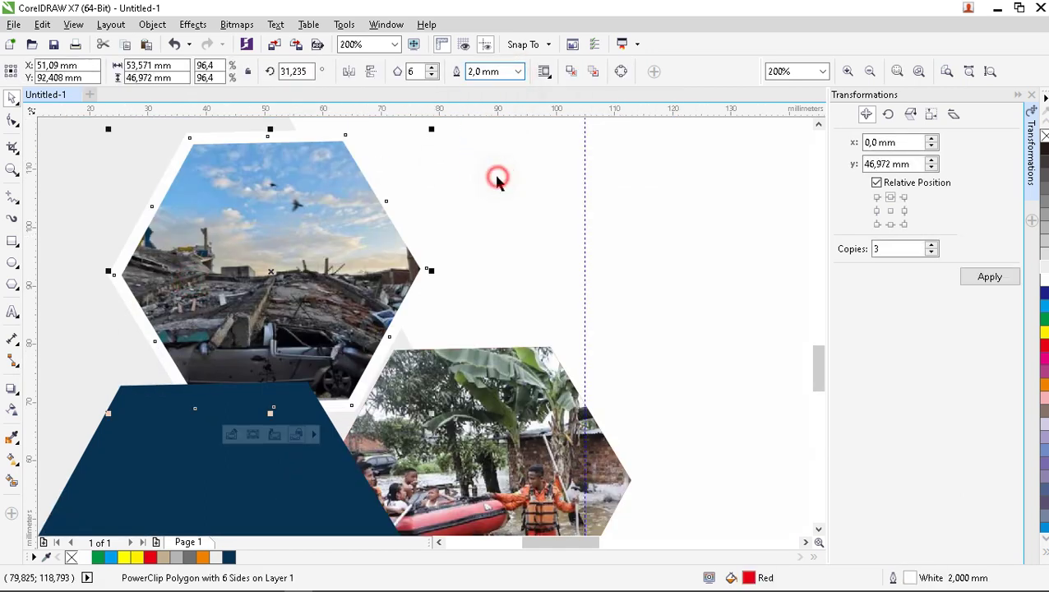
scroll(406, 247, "down", 4)
left_click(408, 432)
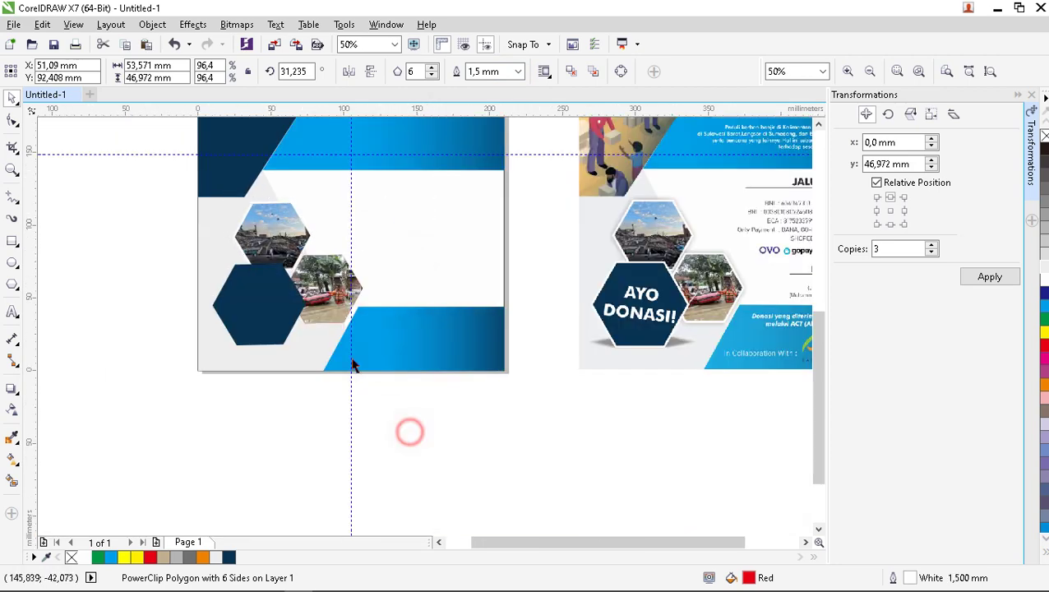
scroll(326, 338, "up", 2)
Give the flood photo hexagon a 1.5 mm white outline.
left_click(334, 276)
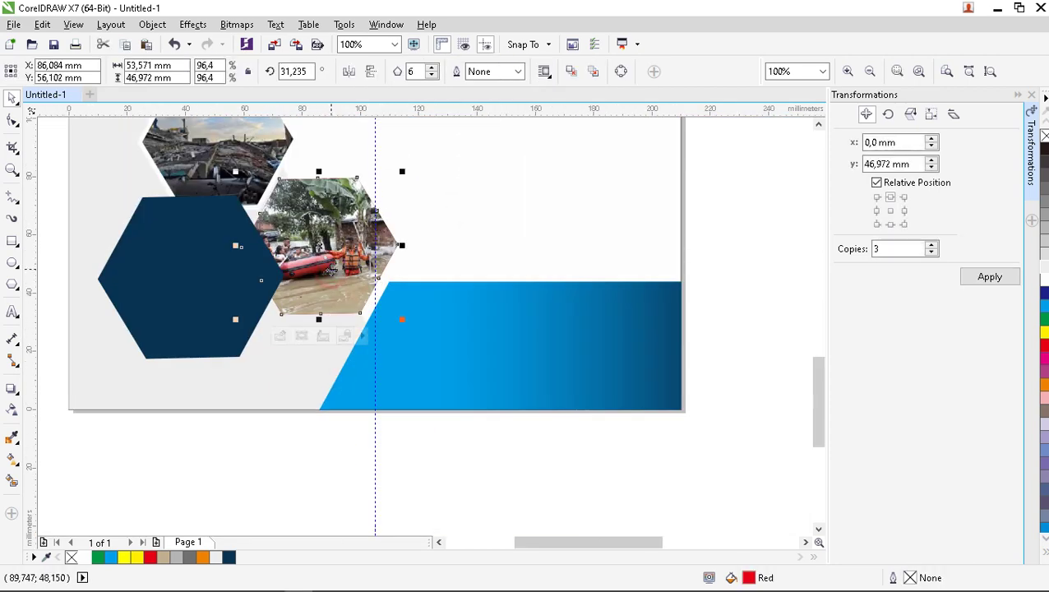
left_click(519, 72)
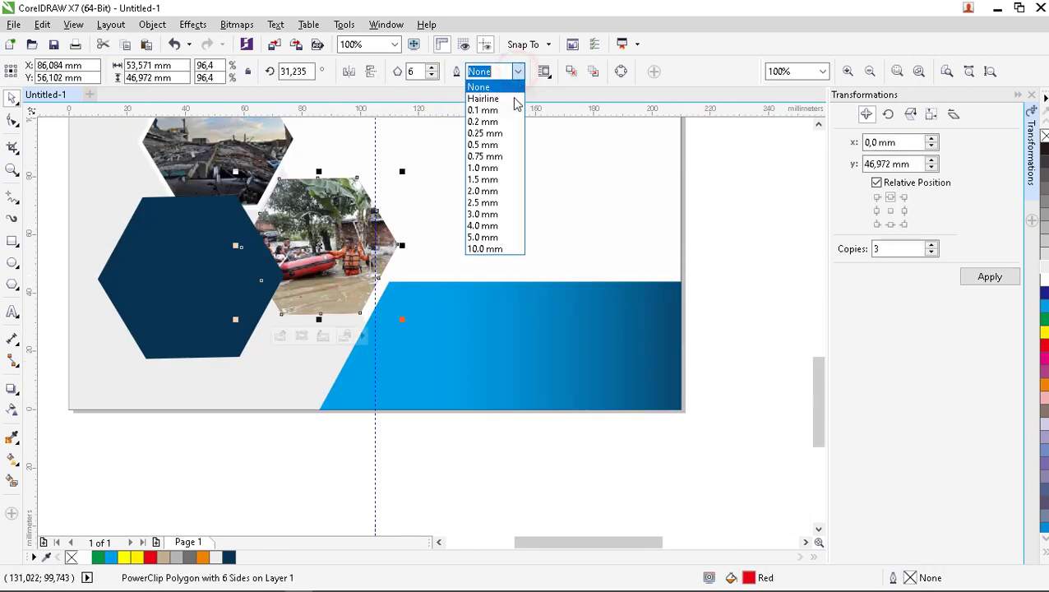
left_click(509, 181)
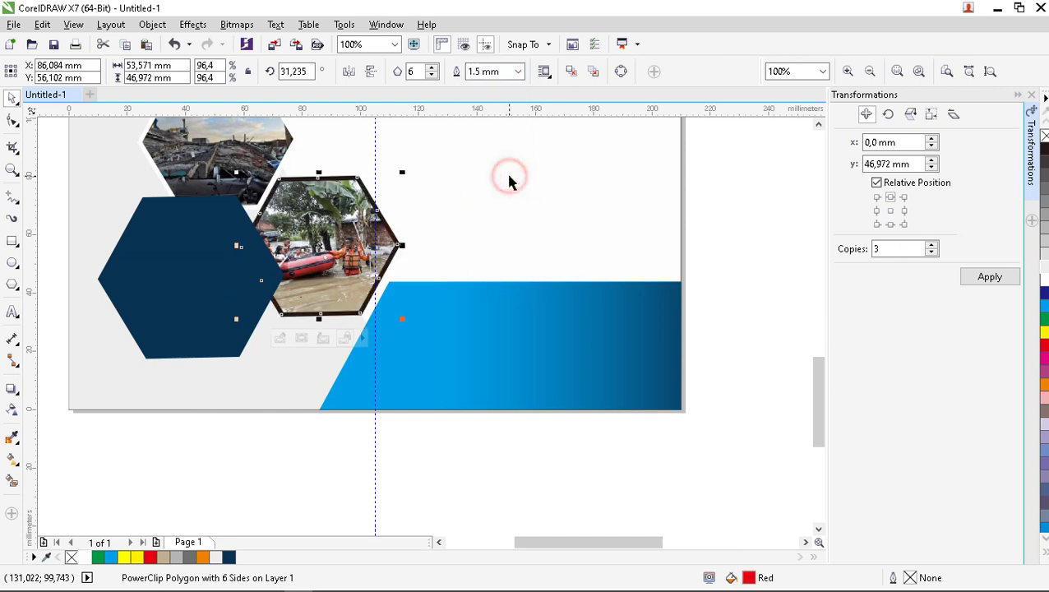
left_click(82, 559)
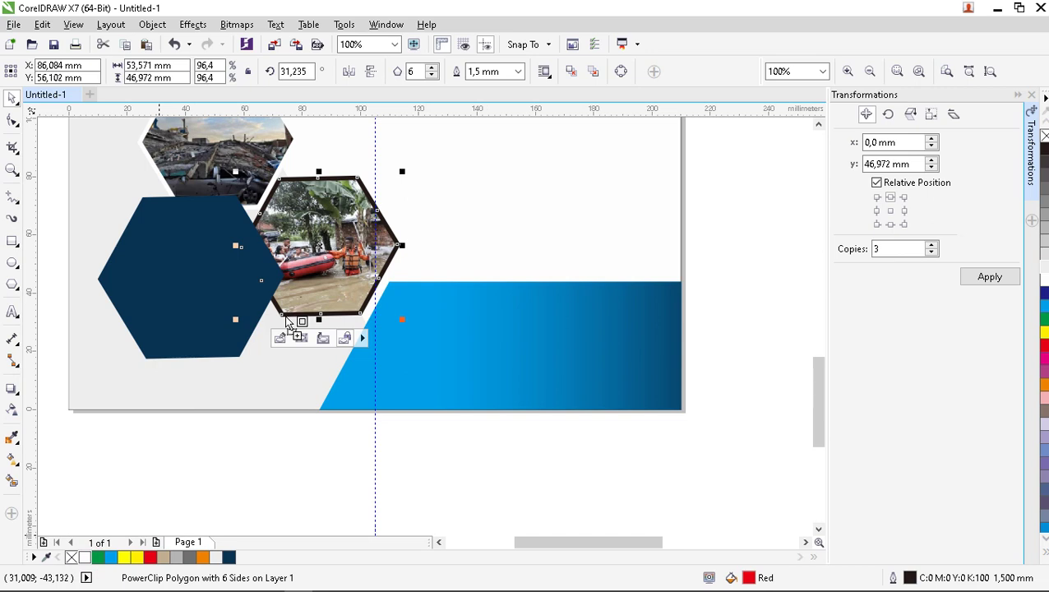
left_click(315, 439)
Give the dark blue hexagon a white outline, thickened to 2 mm.
left_click(180, 311)
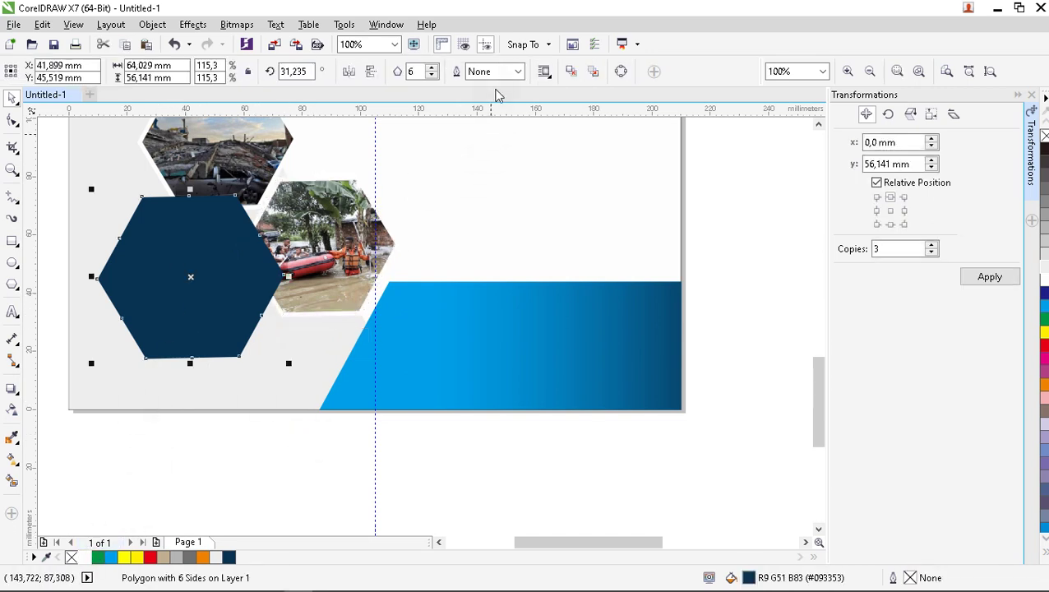
left_click(518, 72)
left_click(493, 183)
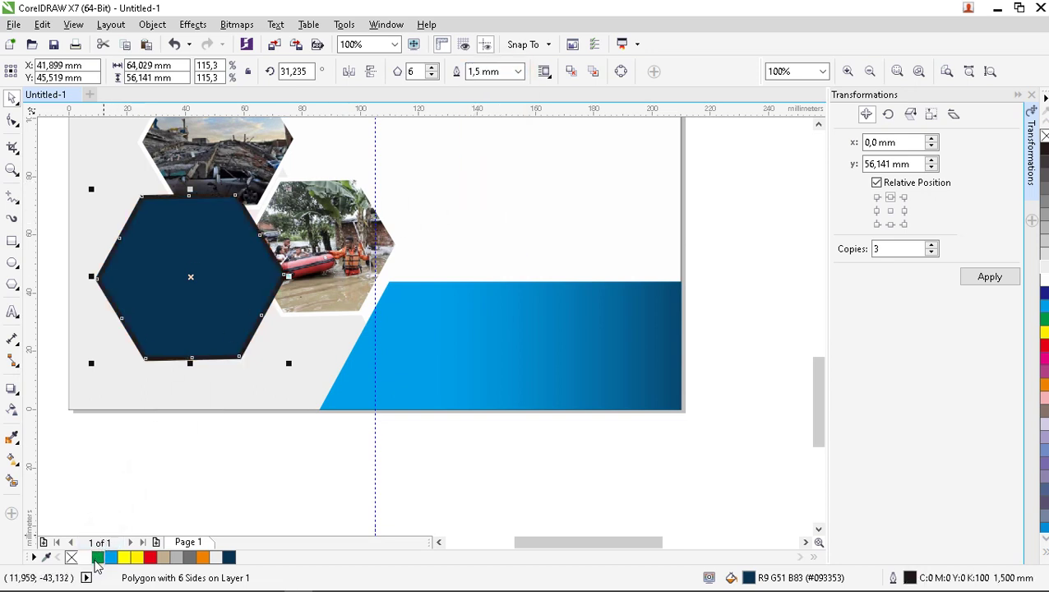
left_click_drag(86, 560, 148, 359)
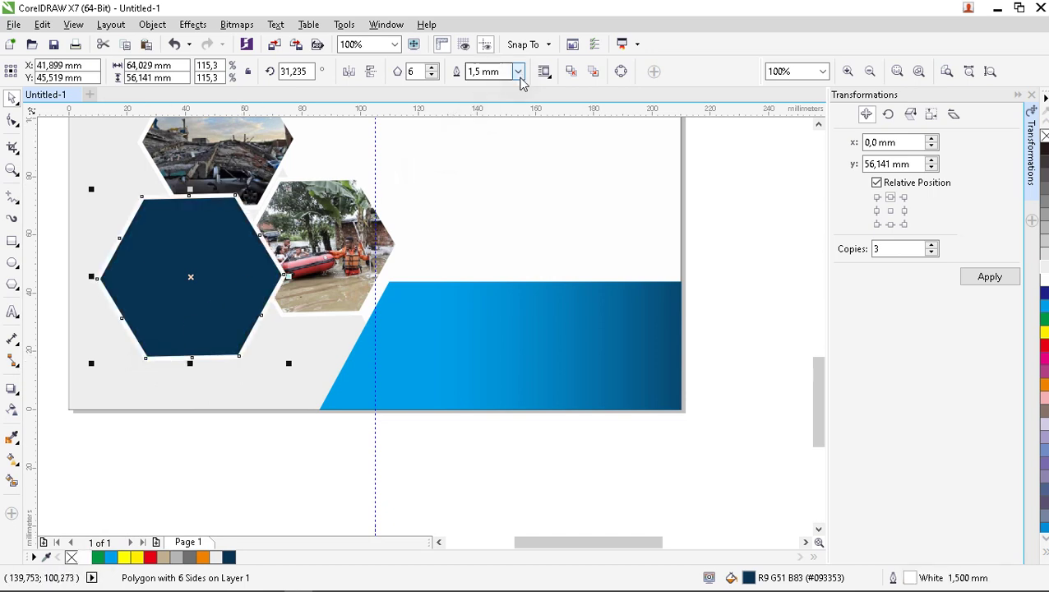
left_click(518, 72)
left_click(504, 191)
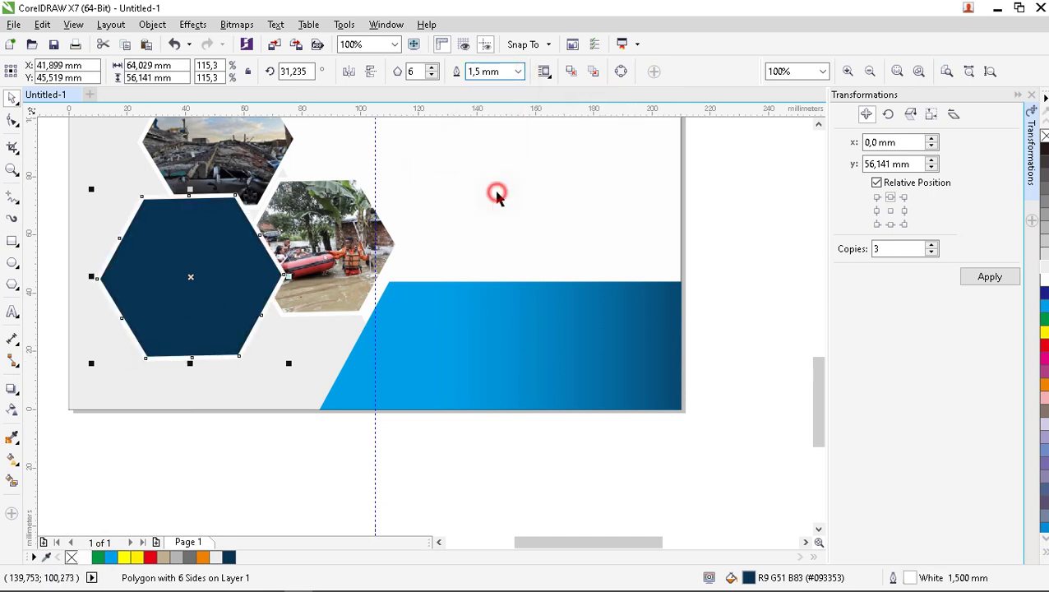
scroll(294, 358, "down", 2)
Give the top photo hexagon a soft drop shadow with the Drop Shadow tool.
left_click(344, 445)
scroll(305, 456, "down", 2)
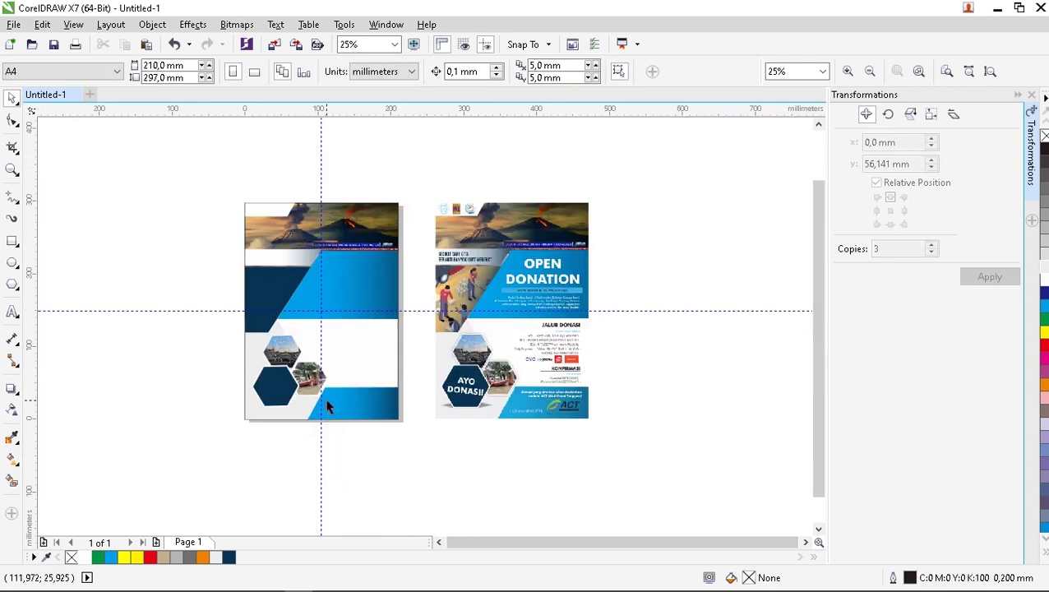
scroll(326, 407, "up", 2)
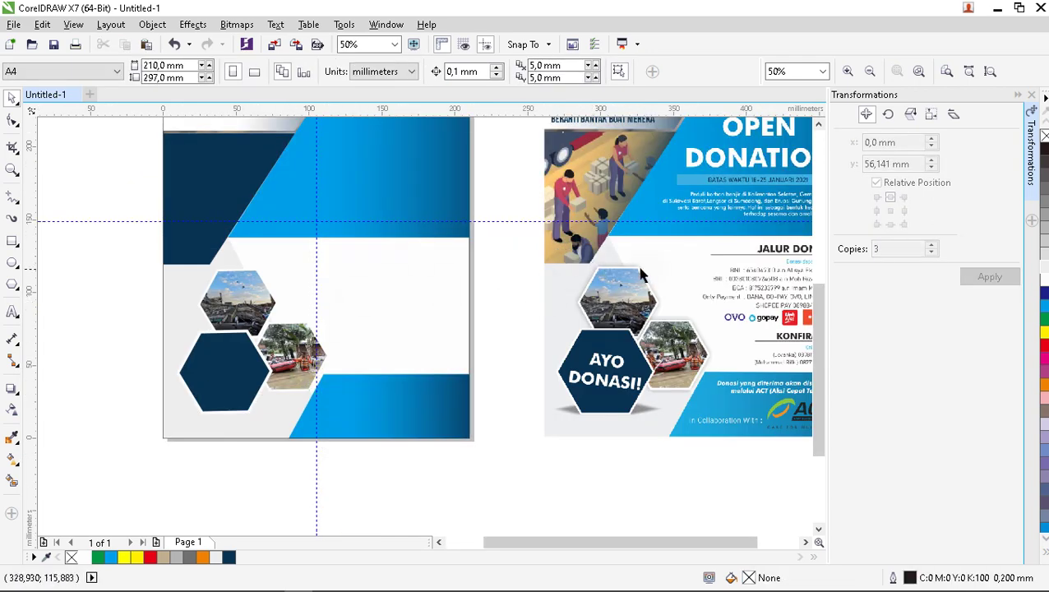
scroll(642, 273, "up", 4)
scroll(622, 307, "down", 3)
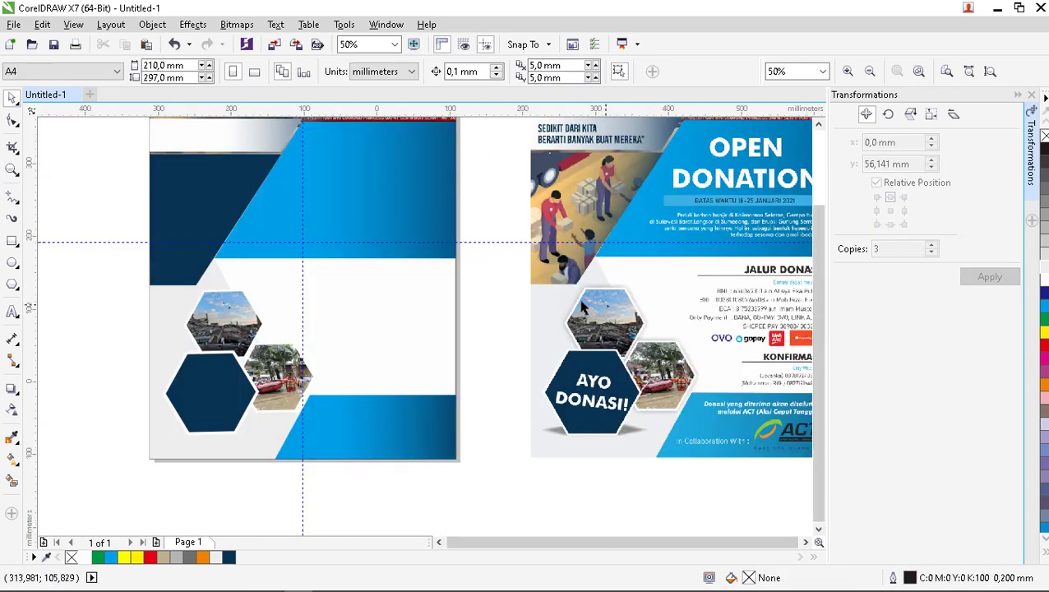
scroll(444, 304, "up", 1)
scroll(426, 318, "up", 2)
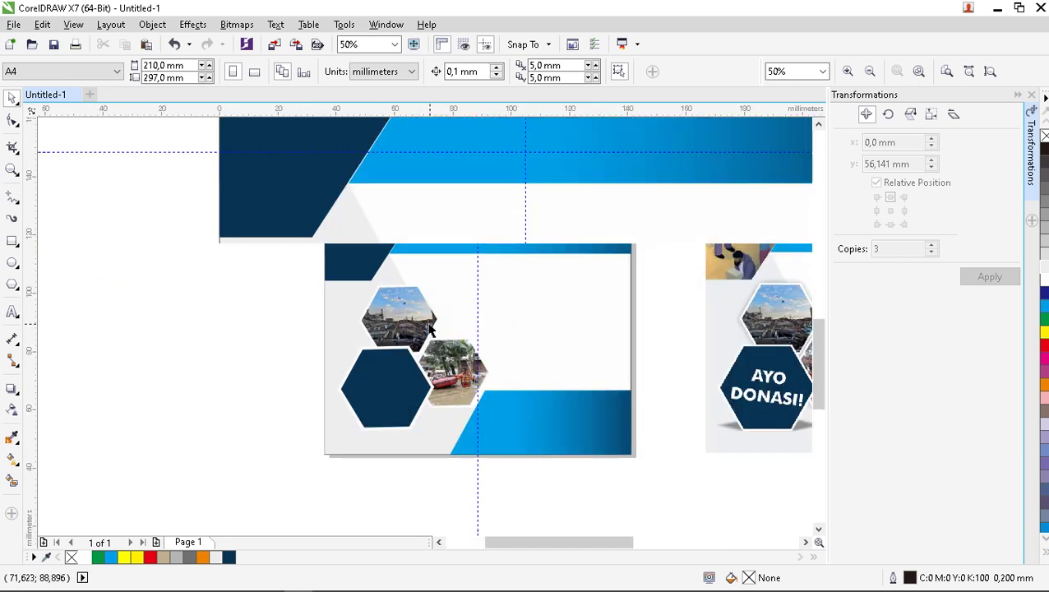
left_click(421, 310)
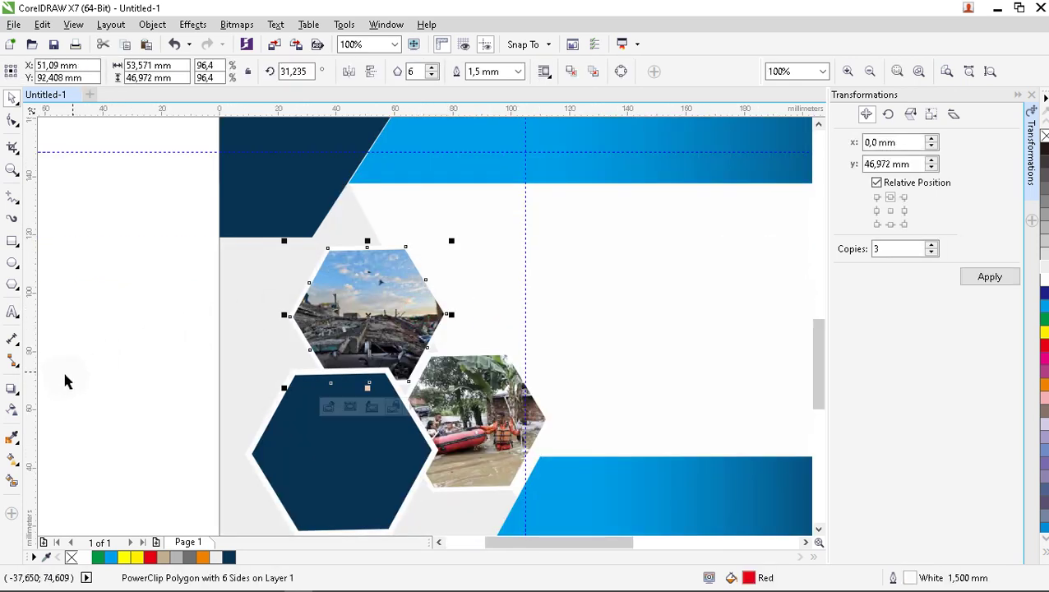
left_click(10, 390)
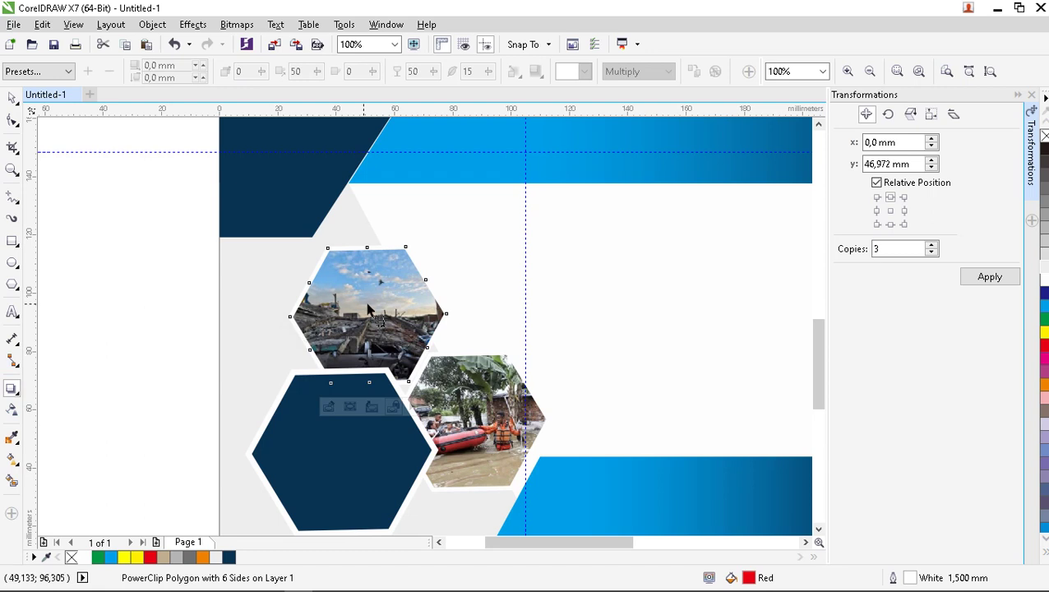
left_click_drag(368, 313, 375, 262)
scroll(374, 260, "down", 1)
scroll(465, 321, "up", 1)
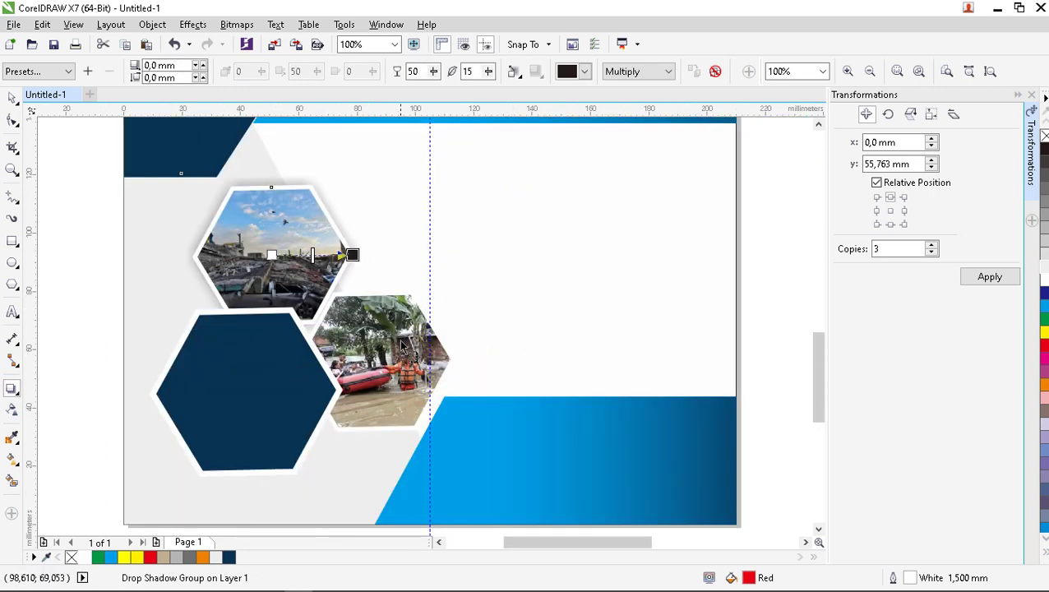
Add a drop shadow to the lower photo hexagon.
left_click(394, 350)
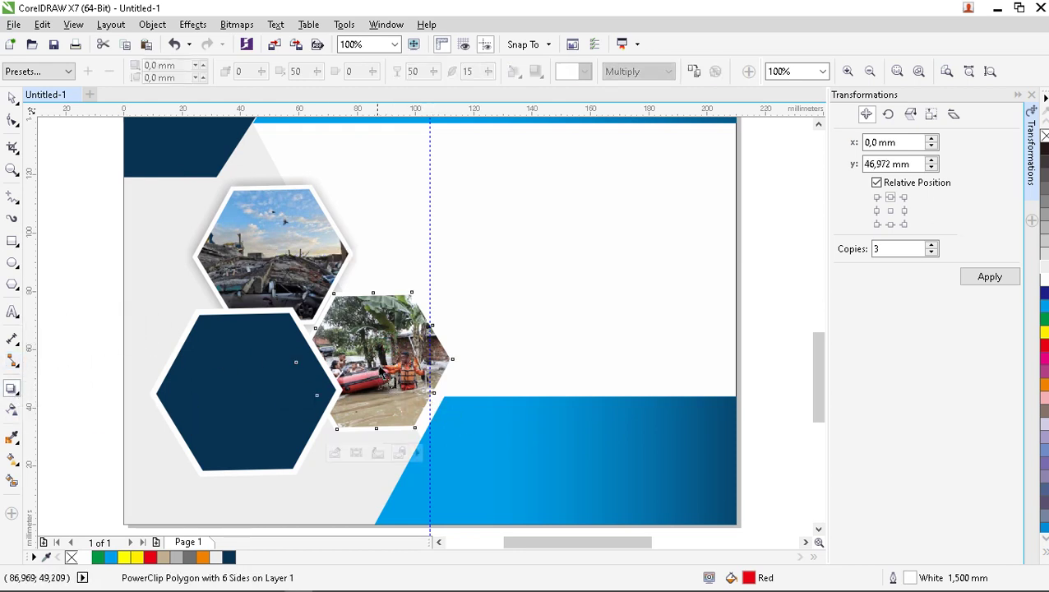
left_click_drag(376, 359, 454, 361)
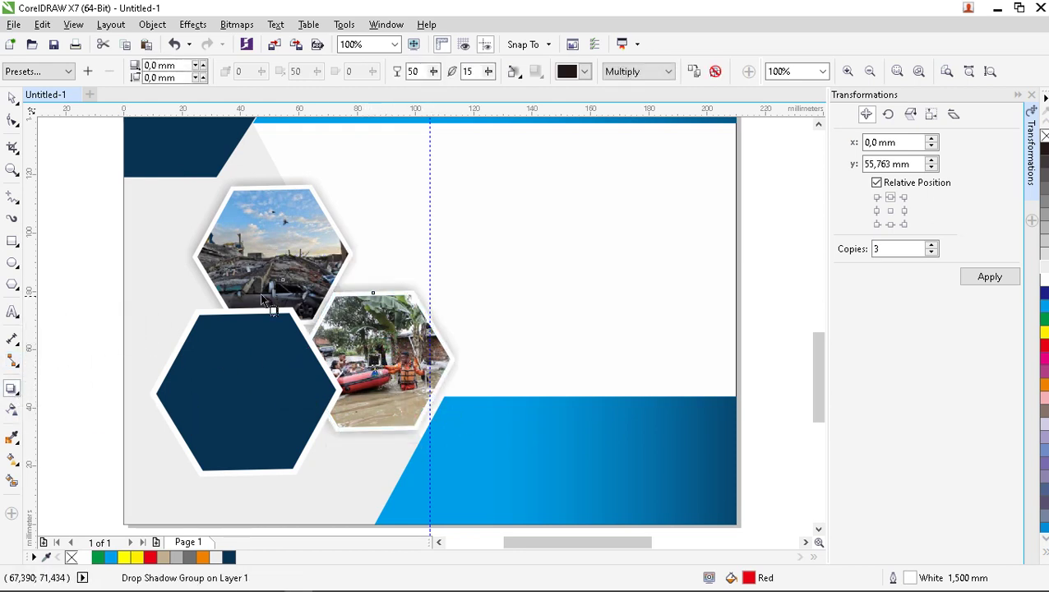
scroll(259, 292, "down", 1)
scroll(286, 353, "up", 1)
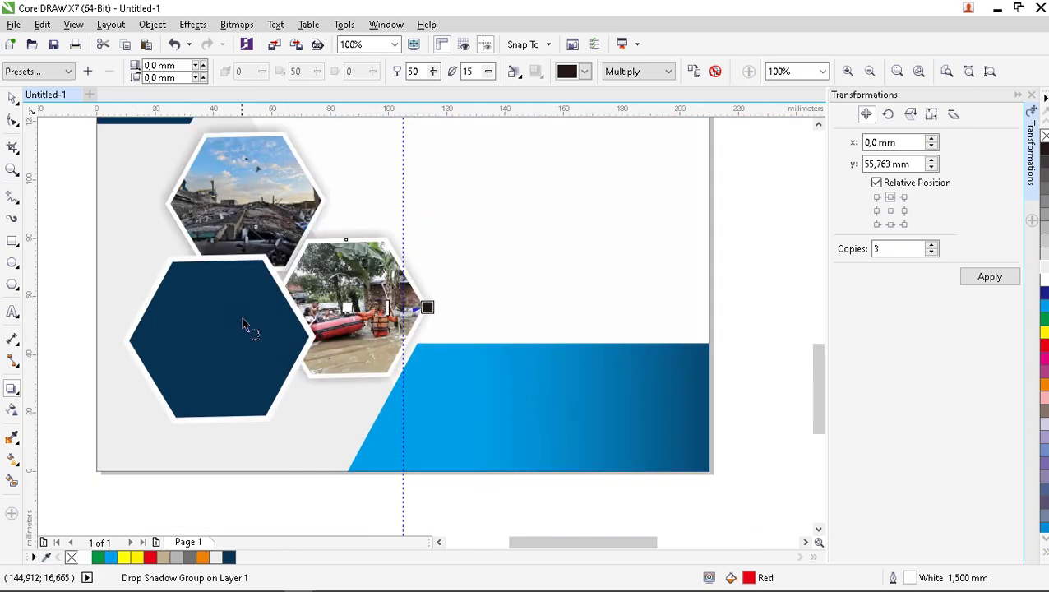
scroll(246, 323, "down", 1)
scroll(625, 386, "up", 1)
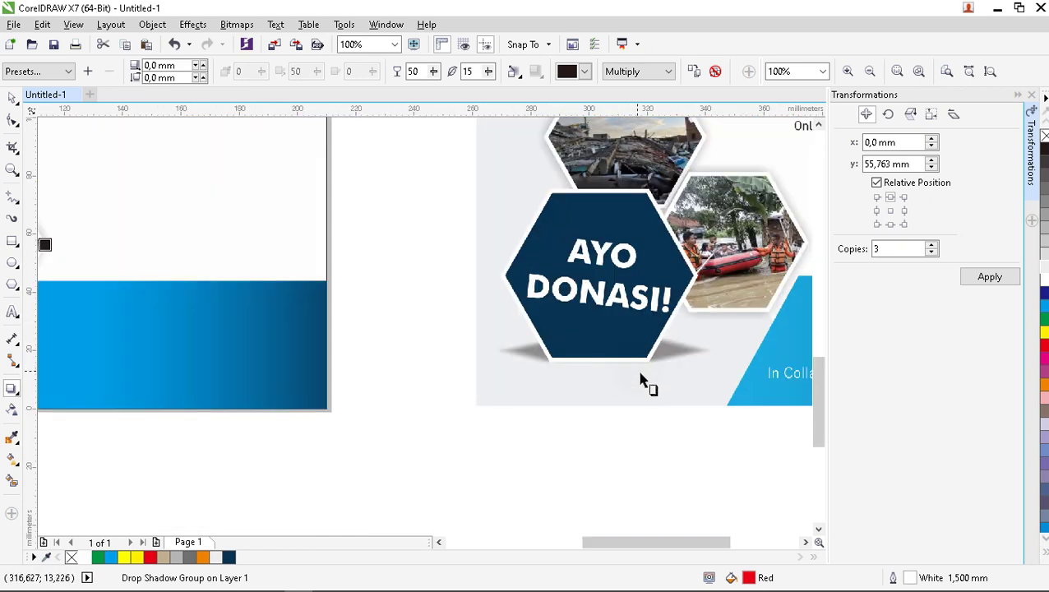
scroll(666, 361, "down", 1)
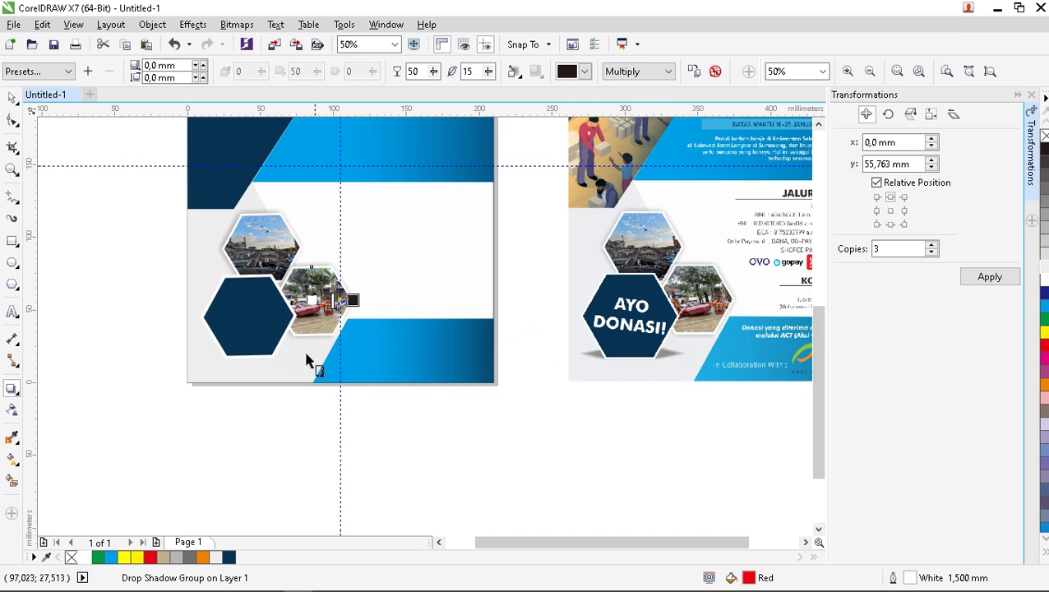
scroll(276, 372, "up", 1)
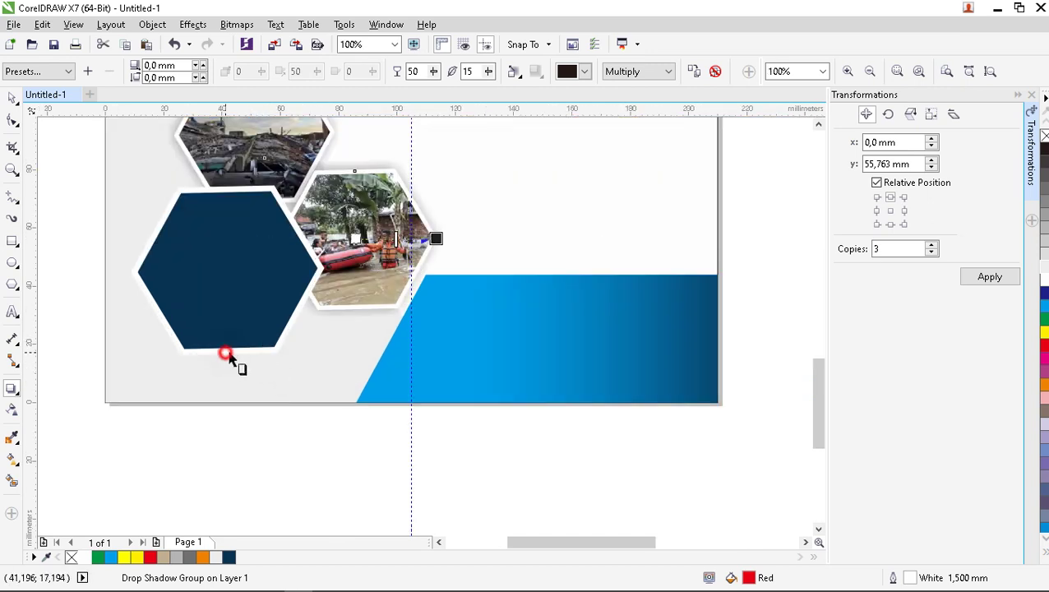
Try a flat shadow beneath the dark blue hexagon, undoing the failed attempt.
left_click_drag(229, 358, 227, 346)
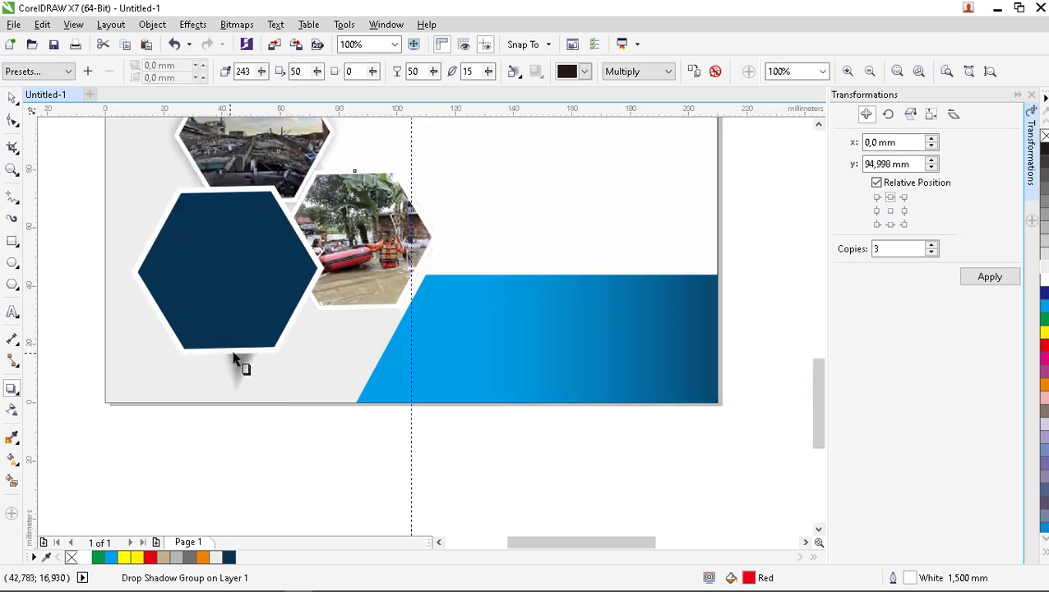
left_click(219, 323)
left_click_drag(229, 358, 230, 341)
key("ctrl+z")
left_click(251, 411)
scroll(251, 411, "down", 1)
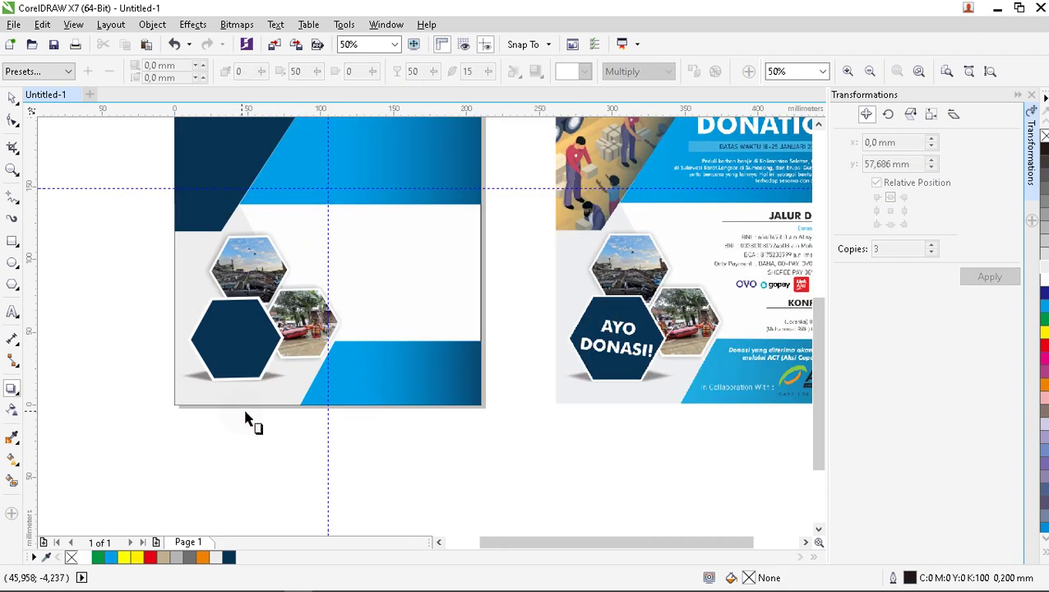
scroll(234, 412, "down", 1)
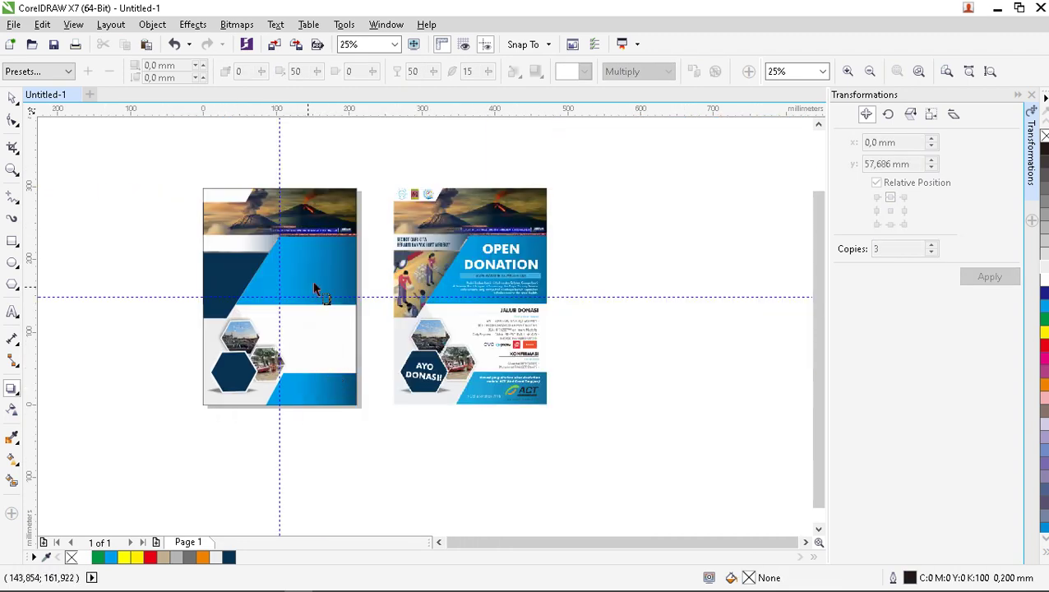
scroll(375, 351, "up", 1)
scroll(354, 350, "down", 1)
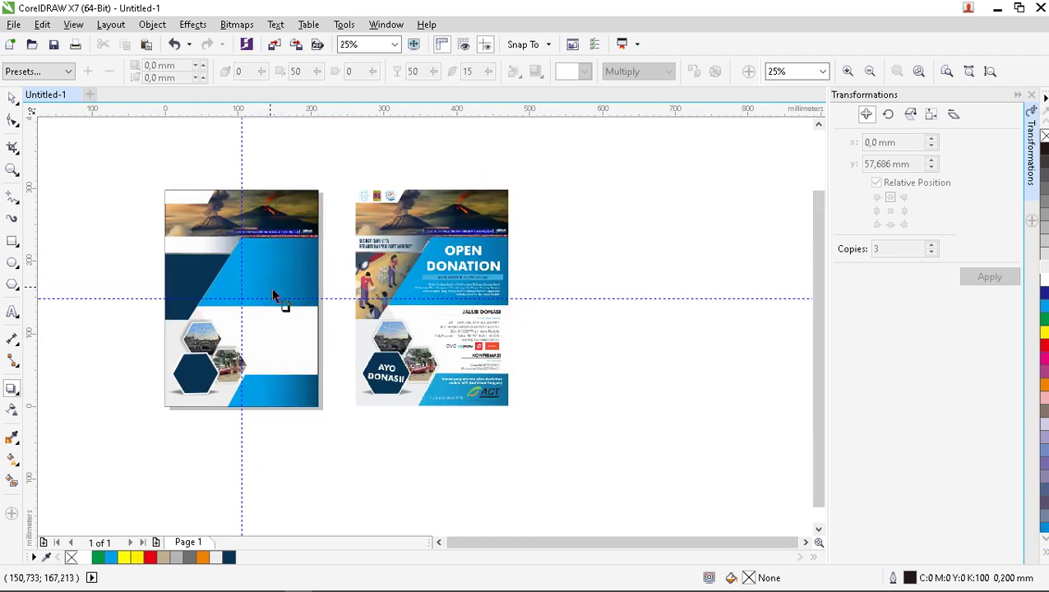
scroll(271, 292, "up", 1)
scroll(269, 292, "down", 1)
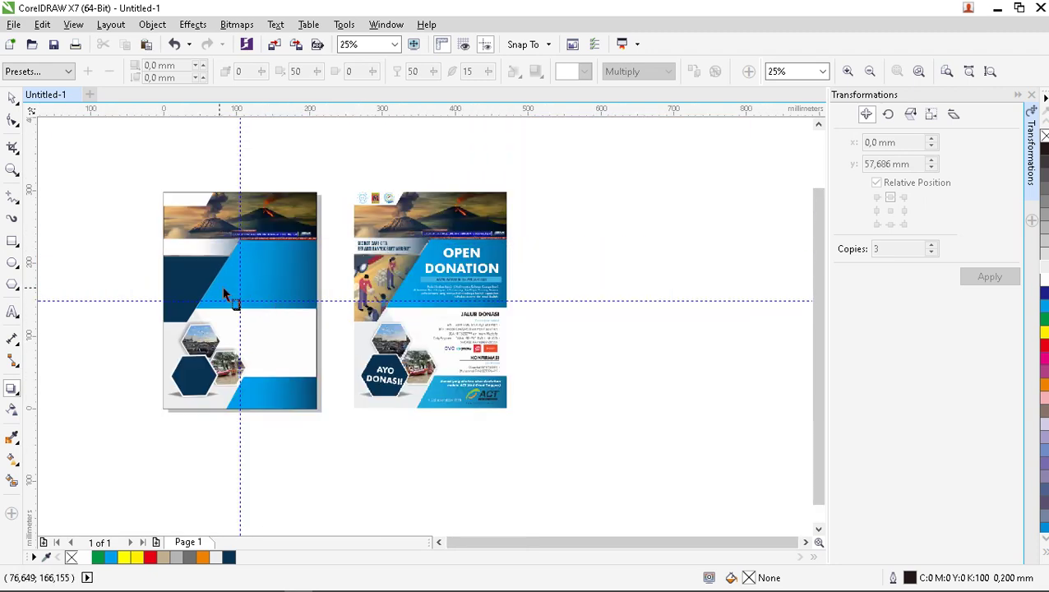
scroll(229, 298, "up", 1)
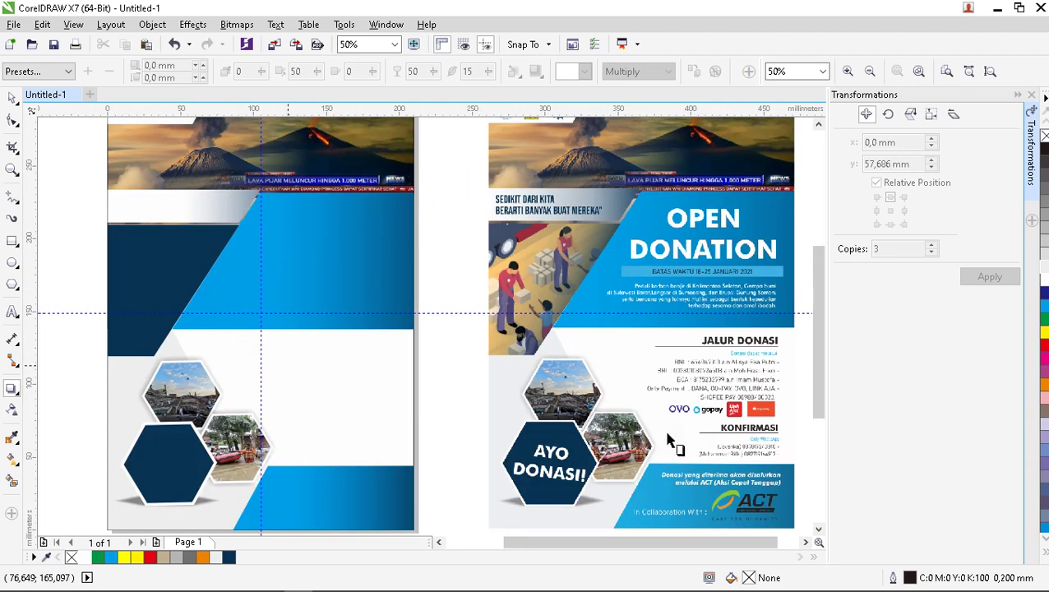
left_click(13, 97)
left_click(156, 251)
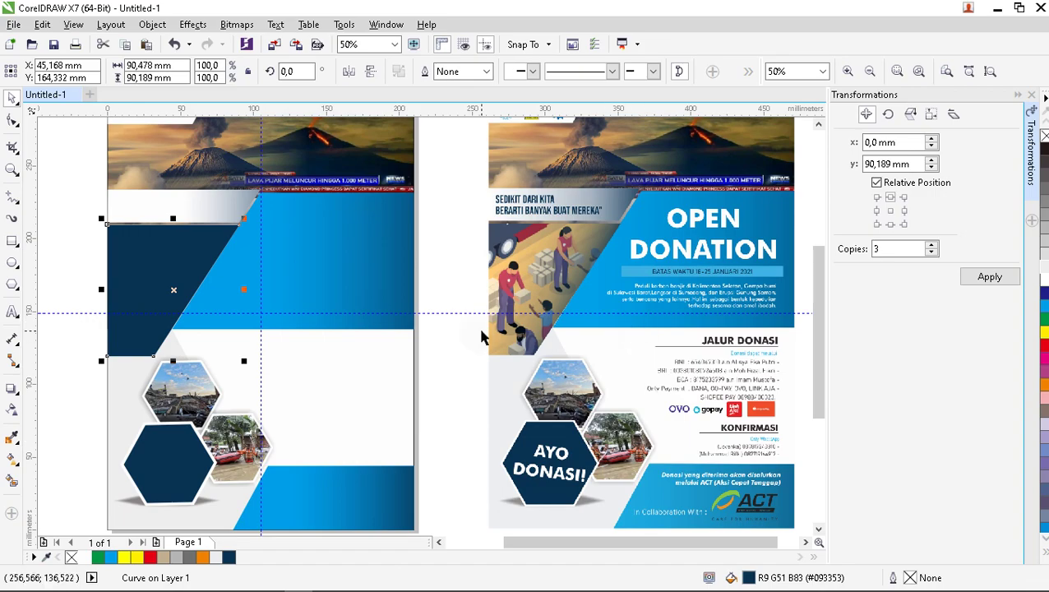
scroll(482, 331, "down", 1)
Drag the DNSI illustration from File Explorer's KONTEN CDR folder into the CorelDRAW document.
left_click(154, 580)
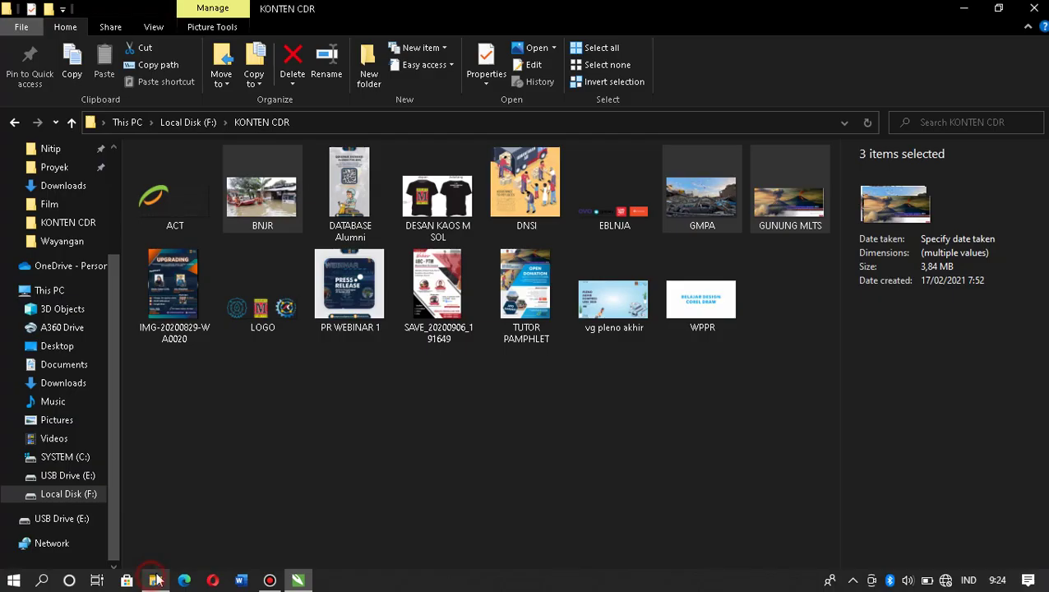
left_click(531, 210)
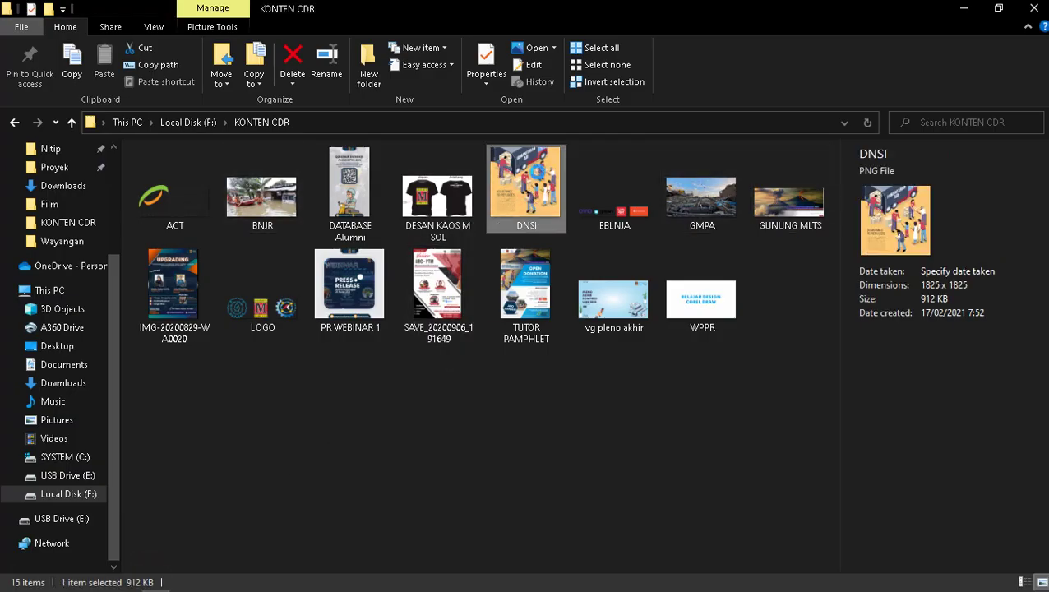
left_click_drag(539, 182, 219, 296)
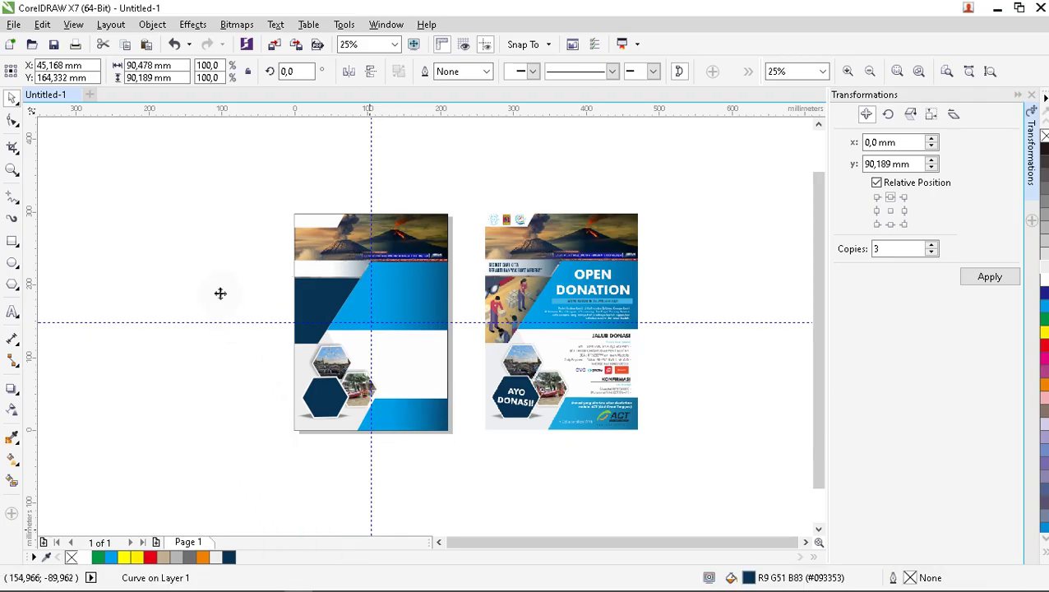
Place the DNSI illustration inside the dark blue slanted shape as a PowerClip.
right_click(253, 285)
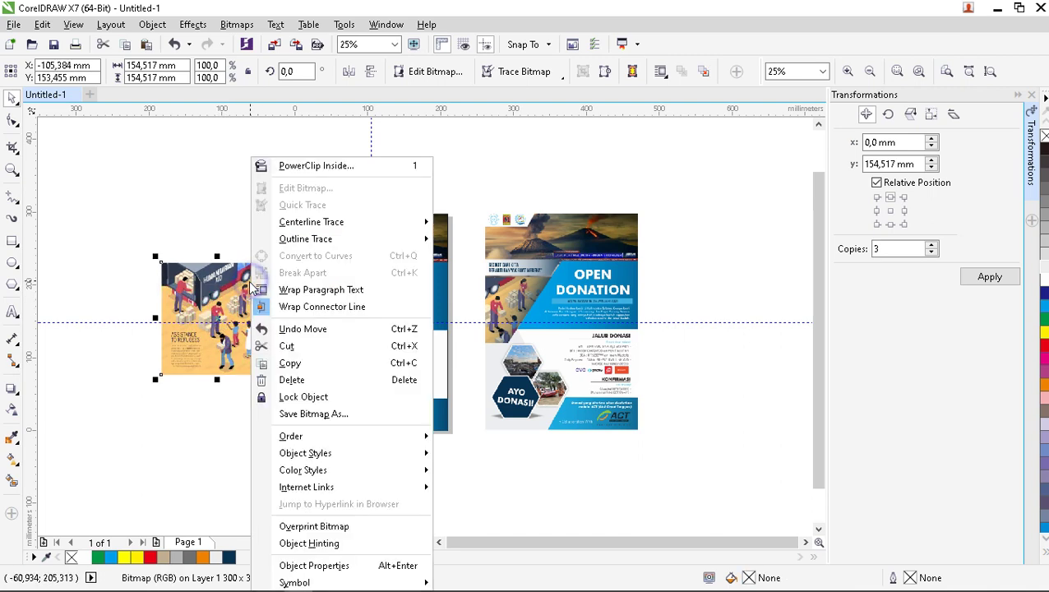
left_click(317, 167)
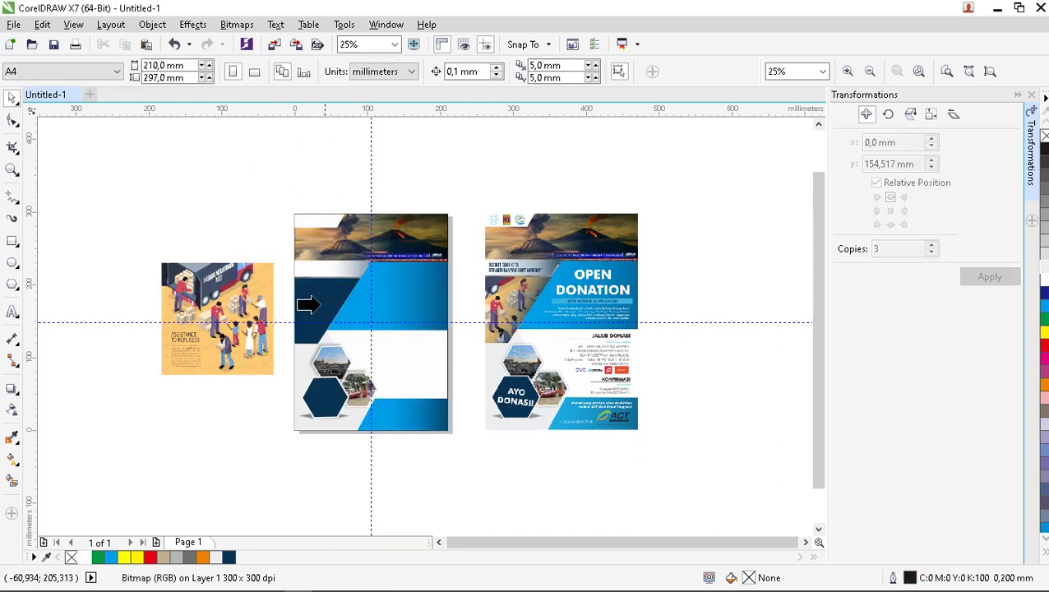
left_click(344, 330)
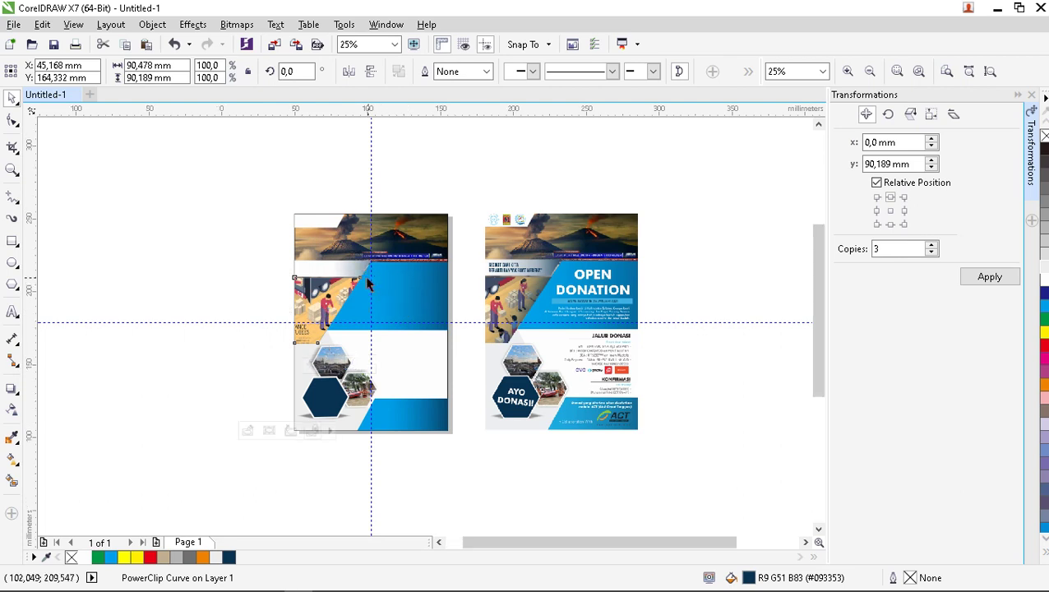
scroll(367, 284, "up", 2)
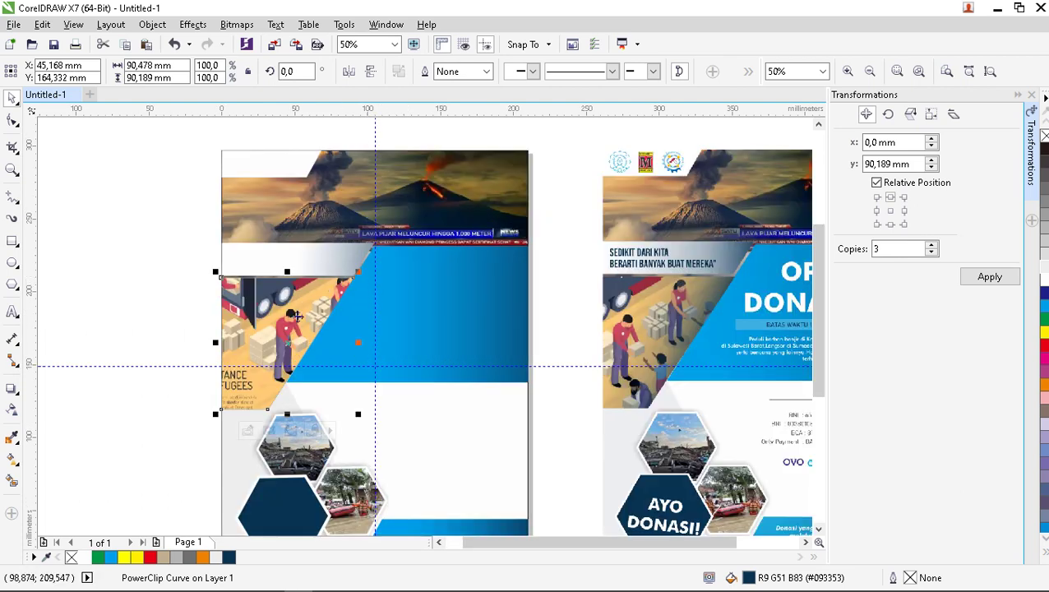
Nudge the workers illustration left and slightly down within its frame.
left_click(269, 431)
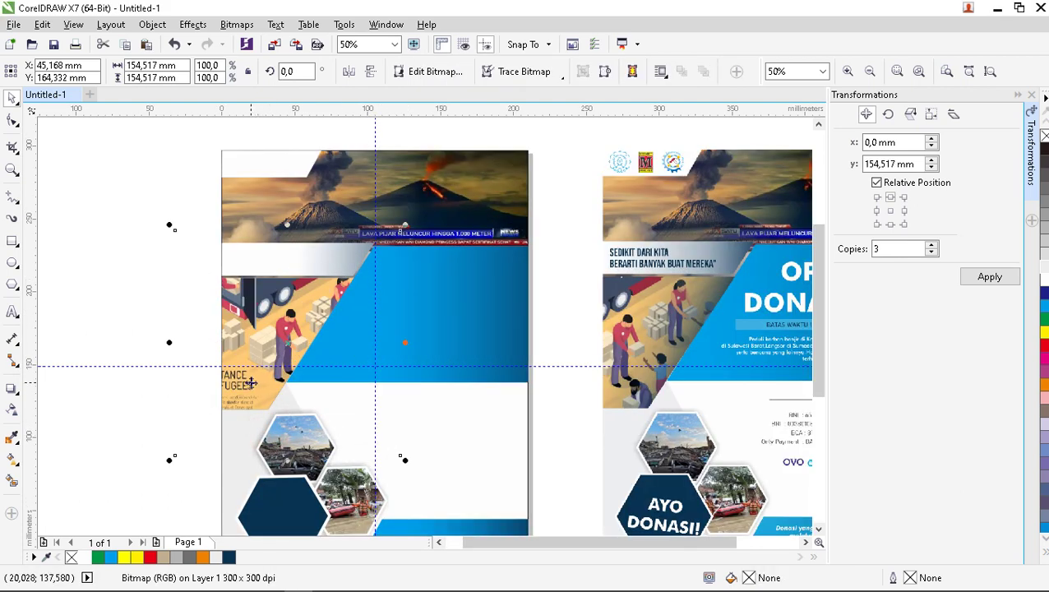
key("Left")
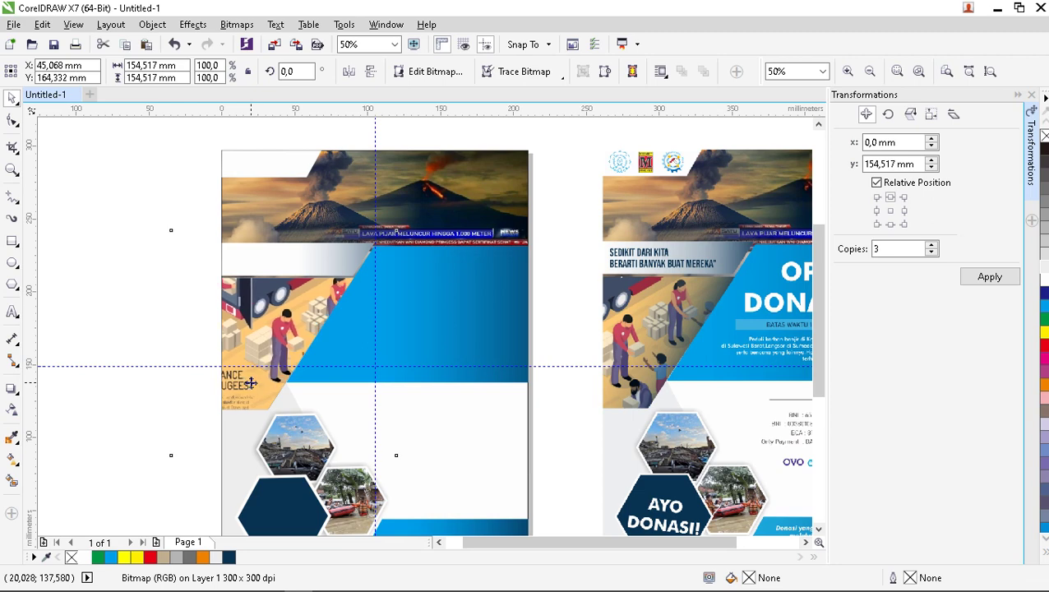
key("Left")
key("Left")
key("Left")
key("Left")
key("Left")
key("Left")
key("Left")
key("Left")
key("Left")
key("Left")
key("Left")
key("Left")
key("Left")
key("Left")
key("Left")
key("Left")
key("Left")
key("Left")
key("Left")
key("Left")
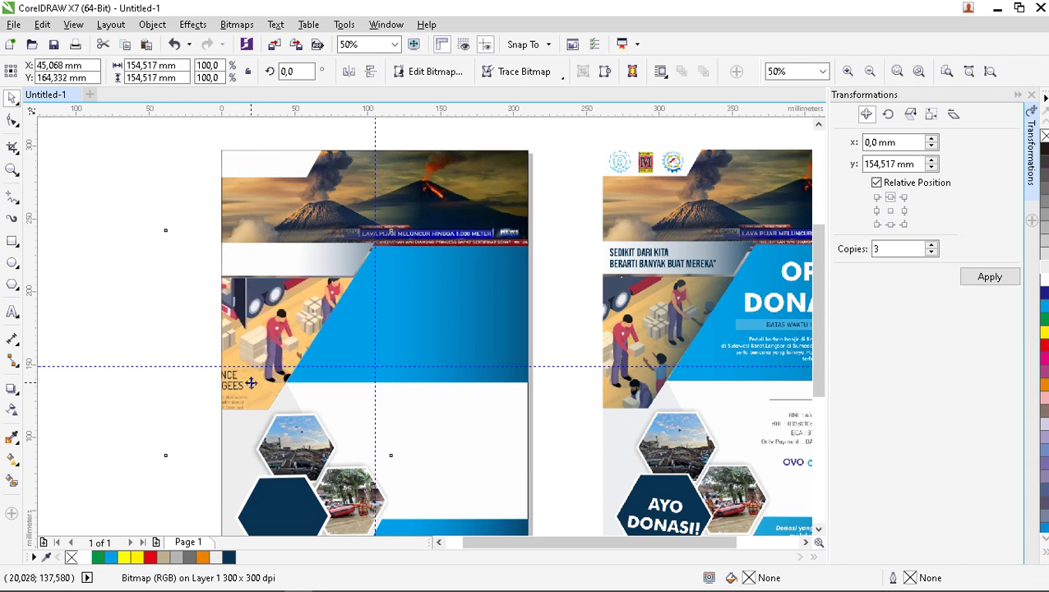
key("Left")
key("Left")
key("Left")
key("Left")
key("Left")
key("Left")
key("Left")
key("Left")
key("Left")
key("Left")
key("Left")
key("Left")
key("Left")
key("Left")
key("Left")
key("Left")
key("Left")
key("Left")
key("Left")
key("Left")
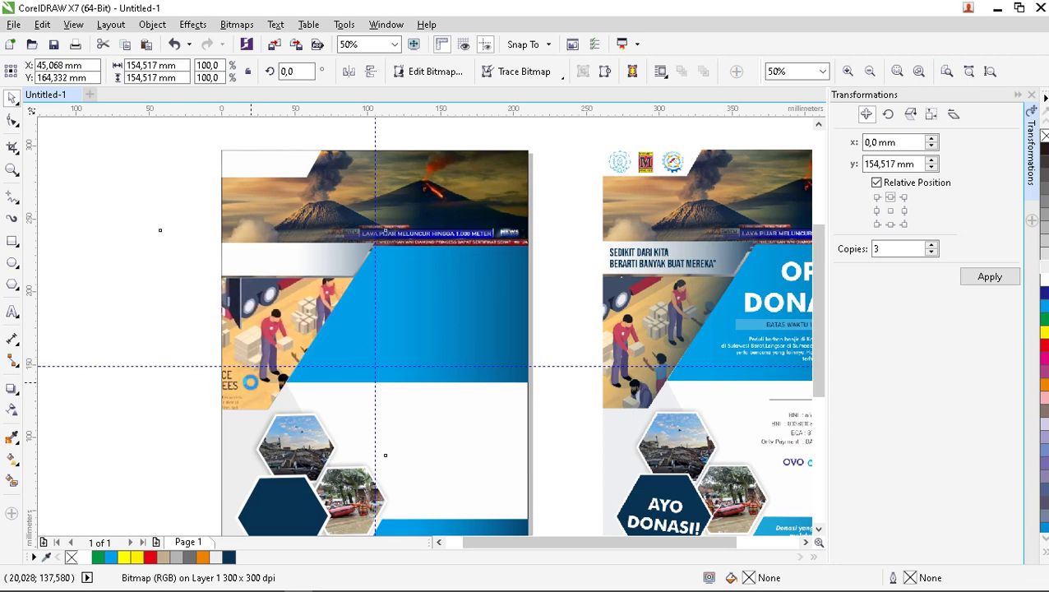
key("Left")
key("Left")
key("Left")
key("Left")
key("Left")
key("Left")
key("Left")
key("Left")
key("Left")
key("Left")
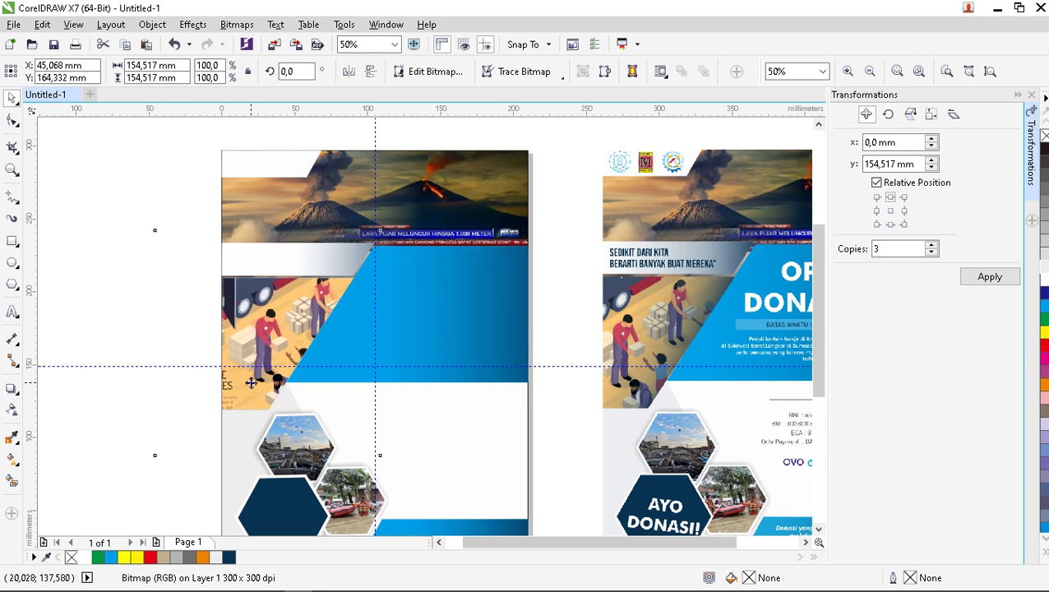
key("Left")
key("Left")
key("Left")
key("Left")
key("Left")
key("Left")
key("Left")
key("Left")
key("Left")
key("Left")
key("Left")
key("Left")
key("Left")
key("Left")
key("Left")
key("Left")
key("Left")
key("Left")
key("Left")
key("Left")
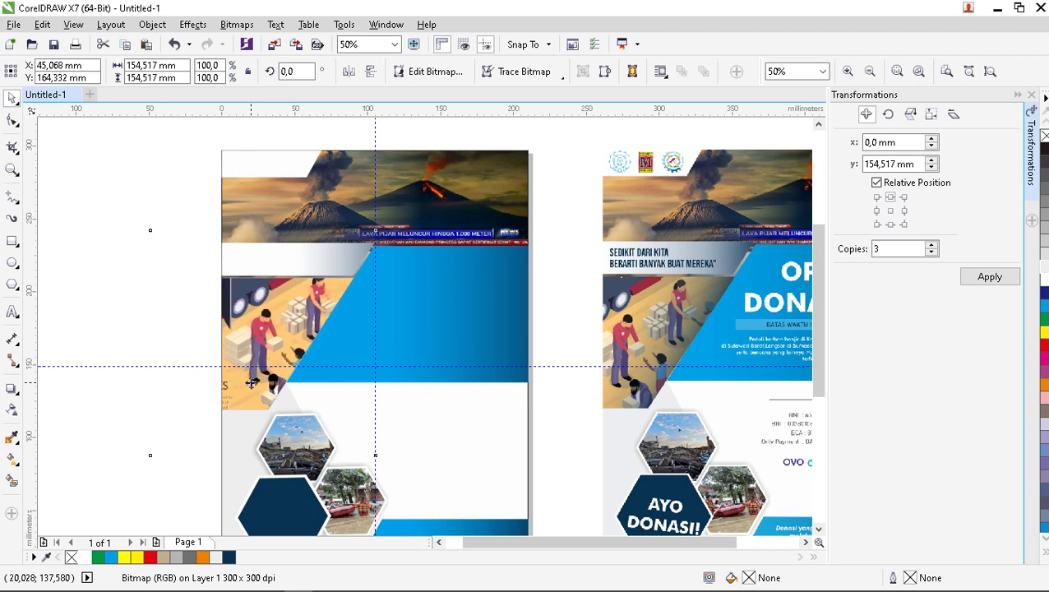
key("Left")
key("Left")
key("Left")
key("Left")
key("Left")
key("Left")
key("Left")
key("Left")
key("Left")
key("Left")
key("Left")
key("Left")
key("Left")
key("Left")
key("Left")
key("Left")
key("Left")
key("Left")
key("Left")
key("Left")
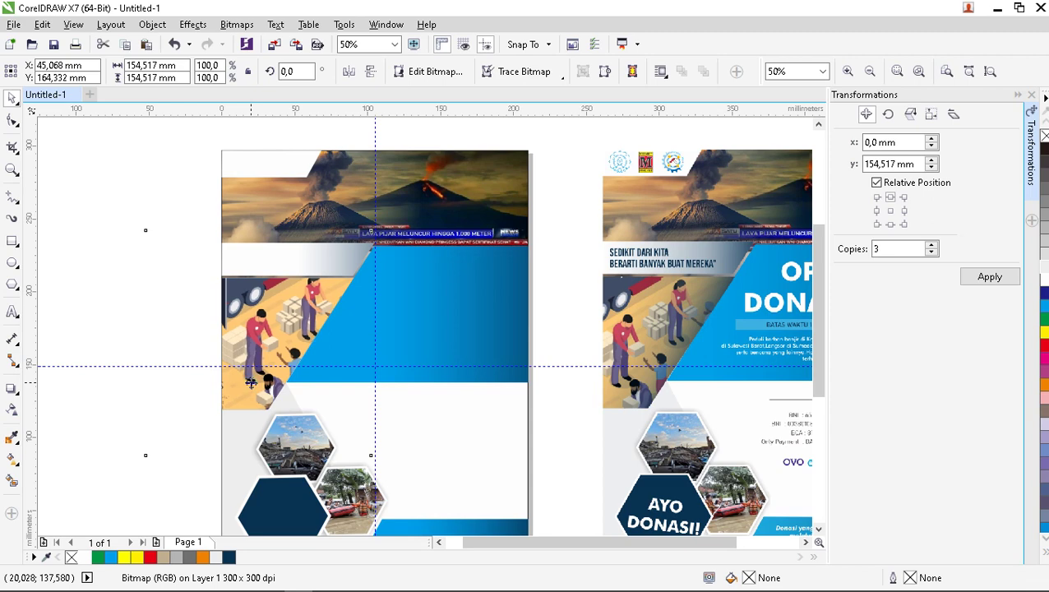
key("Left")
key("Left")
key("Left")
key("Left")
key("Left")
key("Left")
key("Left")
key("Left")
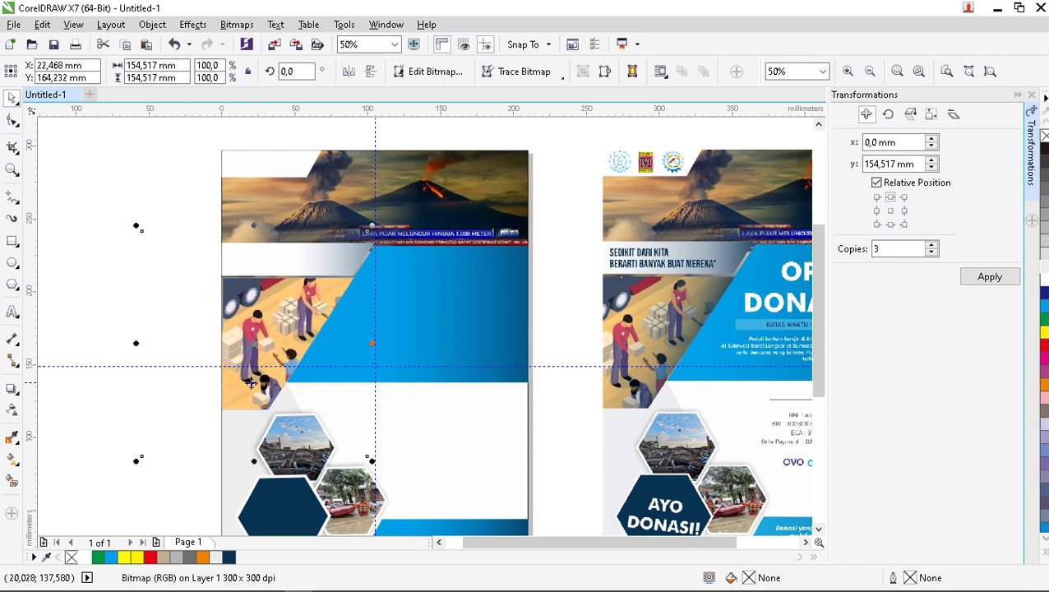
key("Down")
key("Down")
key("Down")
key("Down")
key("Down")
key("Down")
key("Down")
key("Down")
key("Down")
key("Down")
key("Down")
key("Down")
key("Down")
key("Down")
key("Down")
key("Down")
key("Down")
key("Down")
key("Down")
key("Down")
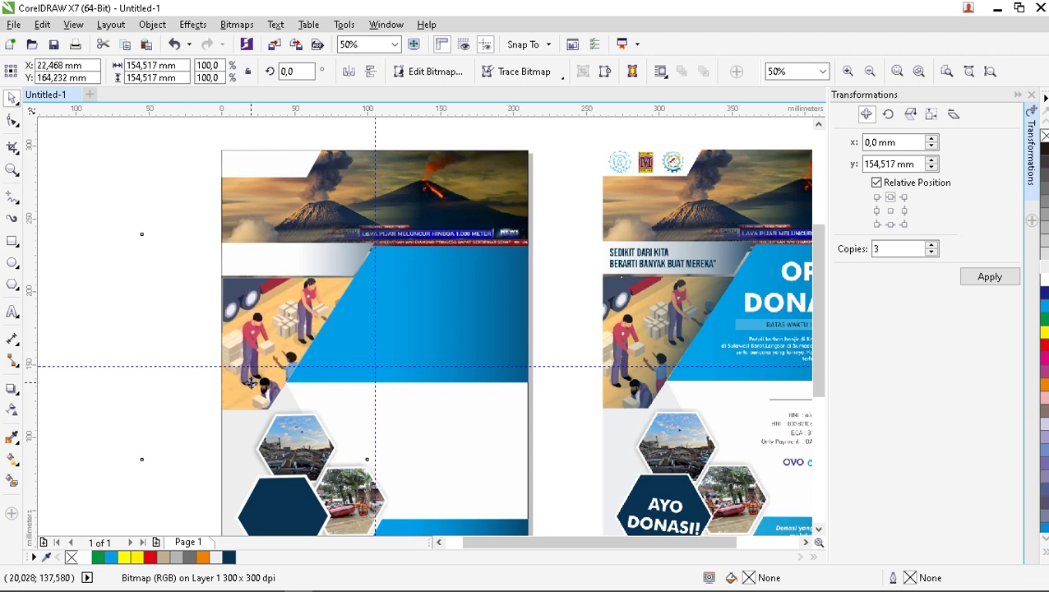
key("Down")
key("Down")
key("Down")
key("Down")
key("Down")
key("Down")
key("Down")
key("Down")
key("Down")
key("Down")
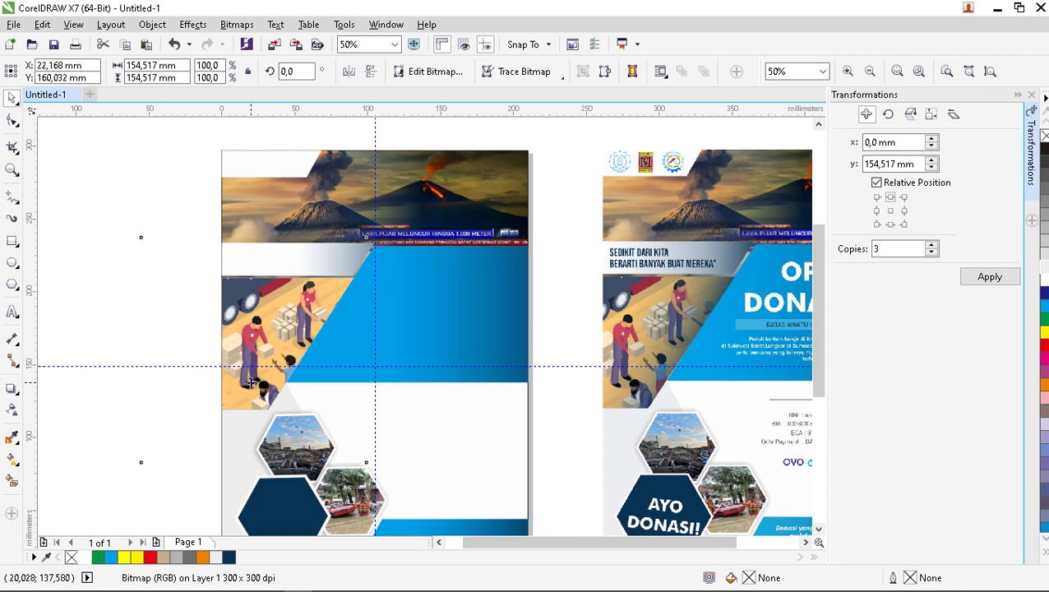
key("Left")
key("Left")
key("Left")
key("Left")
key("Left")
key("Left")
key("Left")
key("Left")
key("Left")
key("Left")
key("Left")
key("Left")
key("Left")
key("Left")
key("Left")
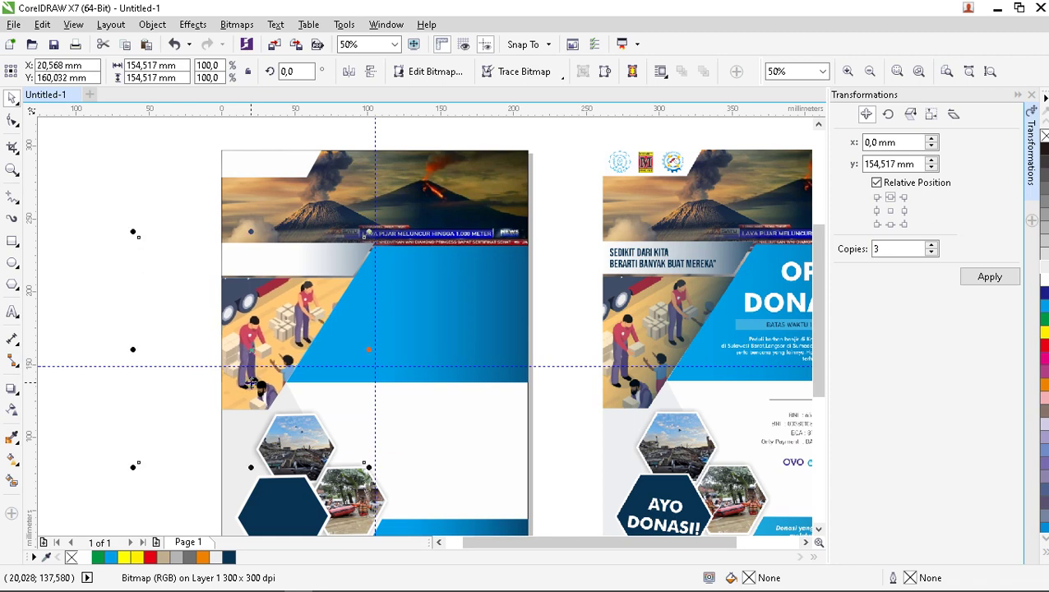
Reselect the slanted PowerClip frame holding the workers illustration.
left_click(127, 293)
scroll(268, 320, "down", 1)
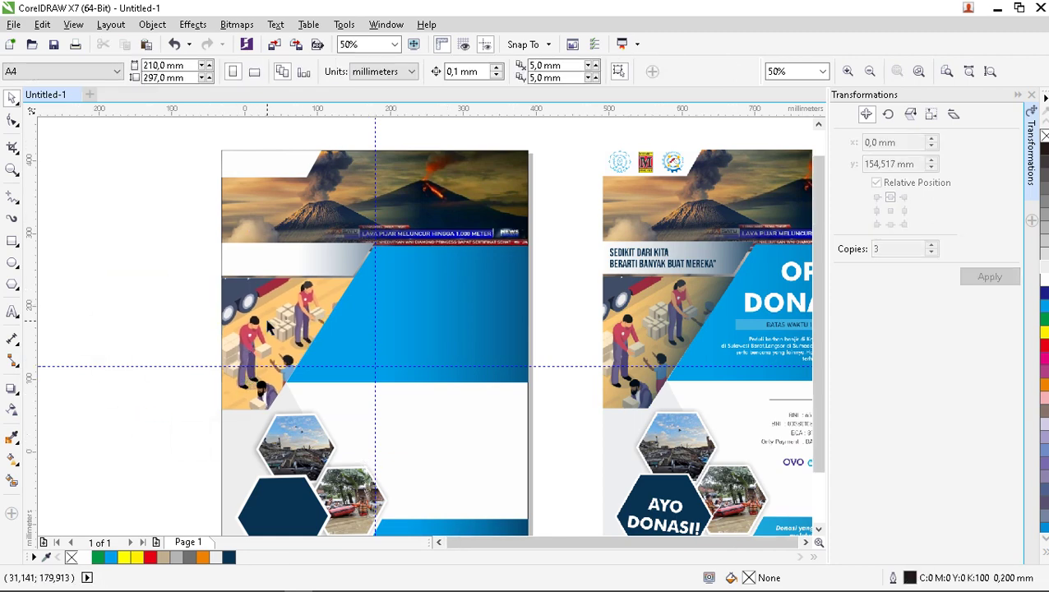
scroll(290, 346, "up", 1)
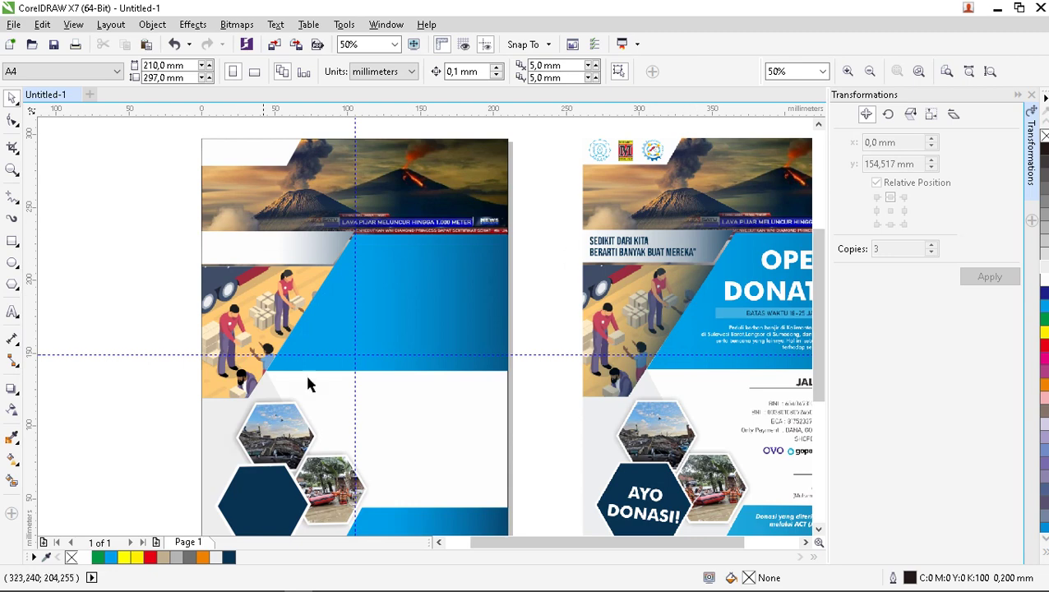
left_click(256, 306)
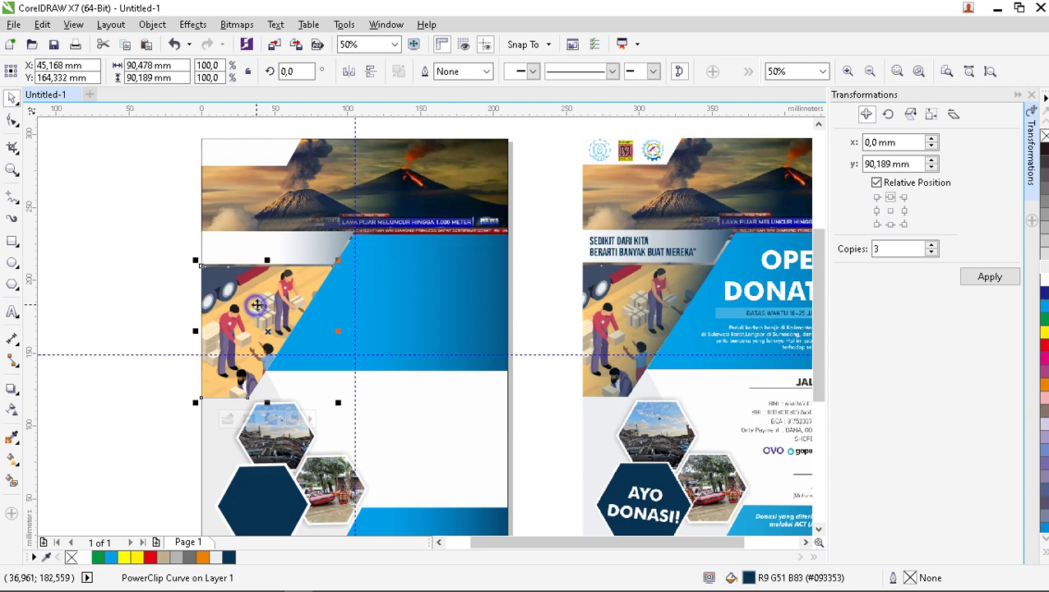
Set the workers PowerClip frame type to None, confirming the warning.
right_click(257, 306)
left_click(133, 274)
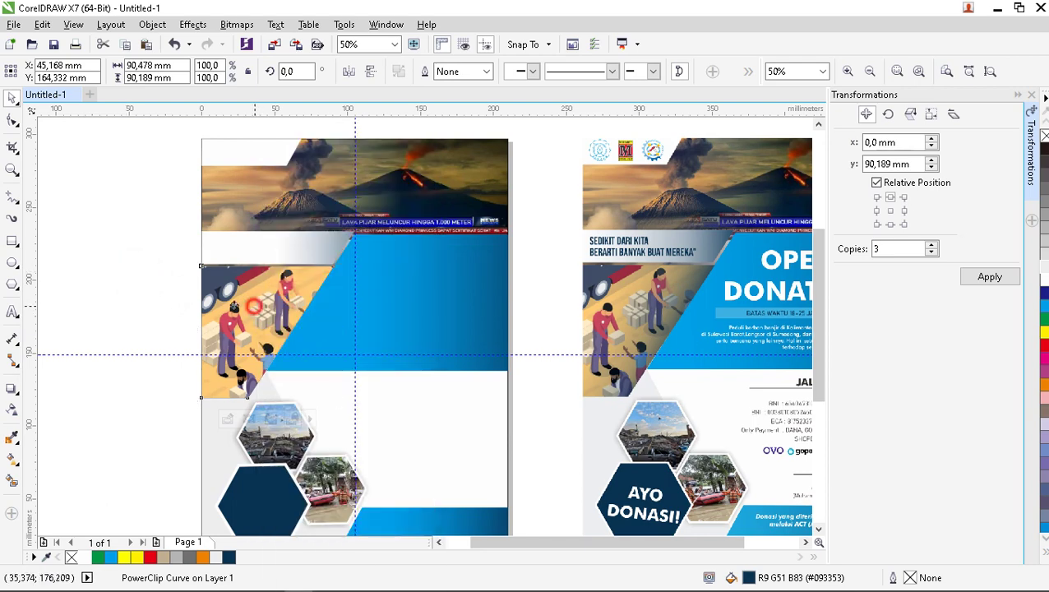
left_click_drag(254, 307, 150, 283)
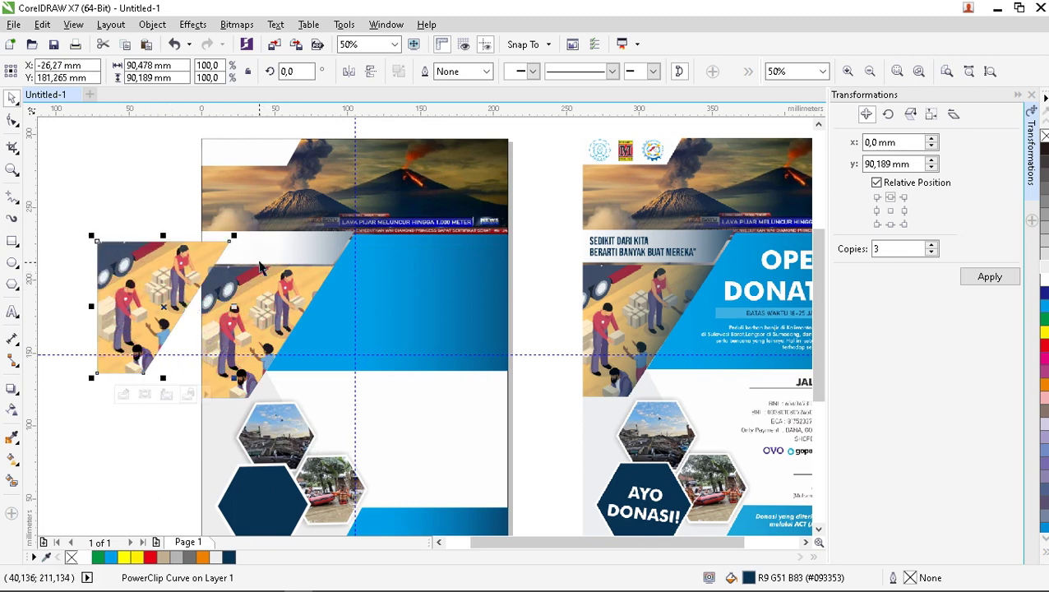
key("ctrl+z")
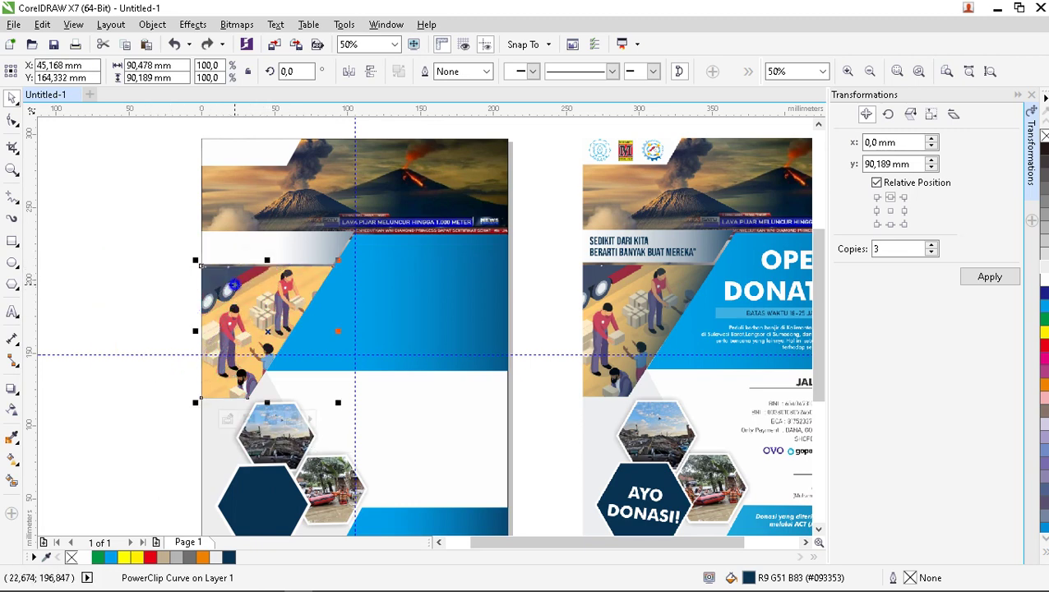
right_click(237, 288)
mouse_move(304, 149)
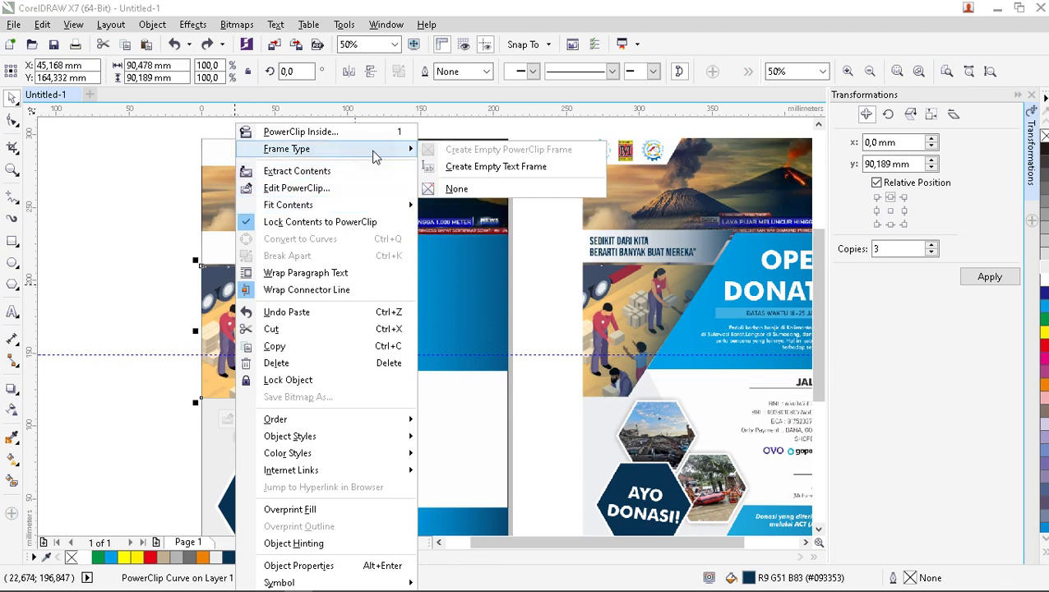
left_click(454, 191)
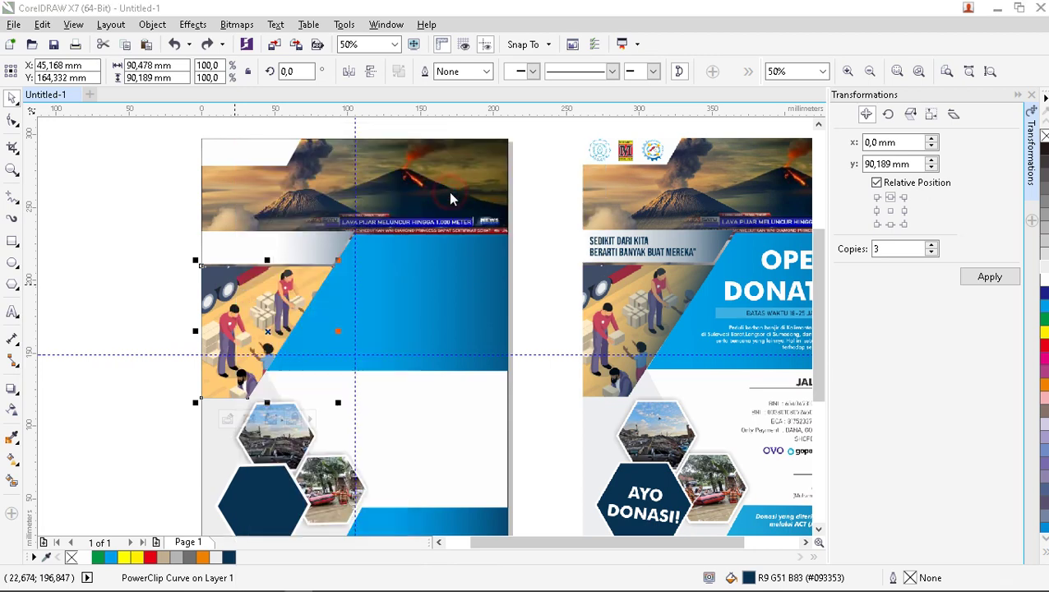
left_click(581, 318)
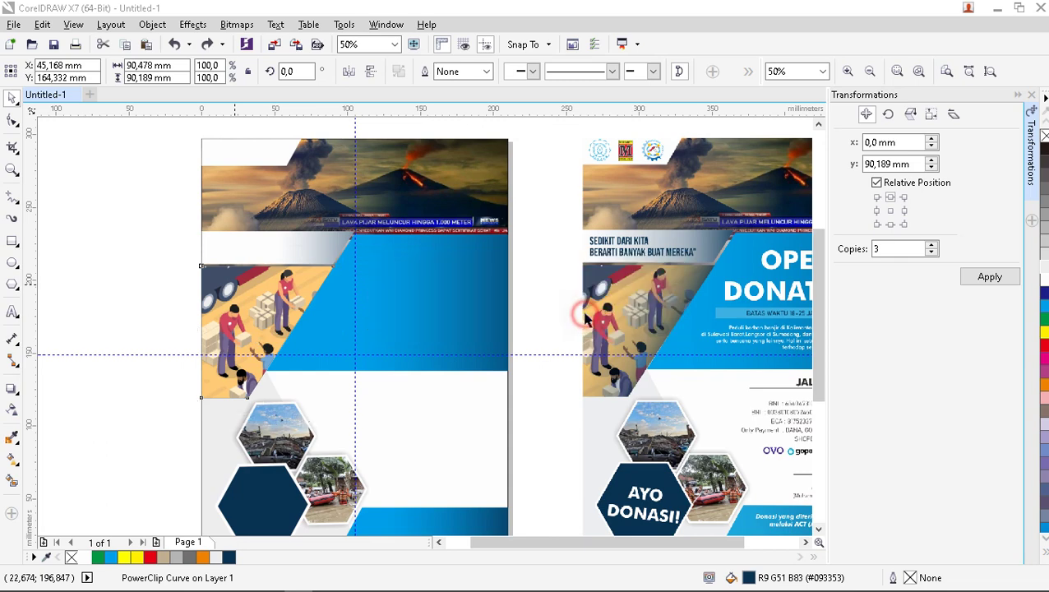
Move the dark blue shape aside to check underneath, then undo the move.
left_click(265, 304)
left_click_drag(223, 318, 207, 320)
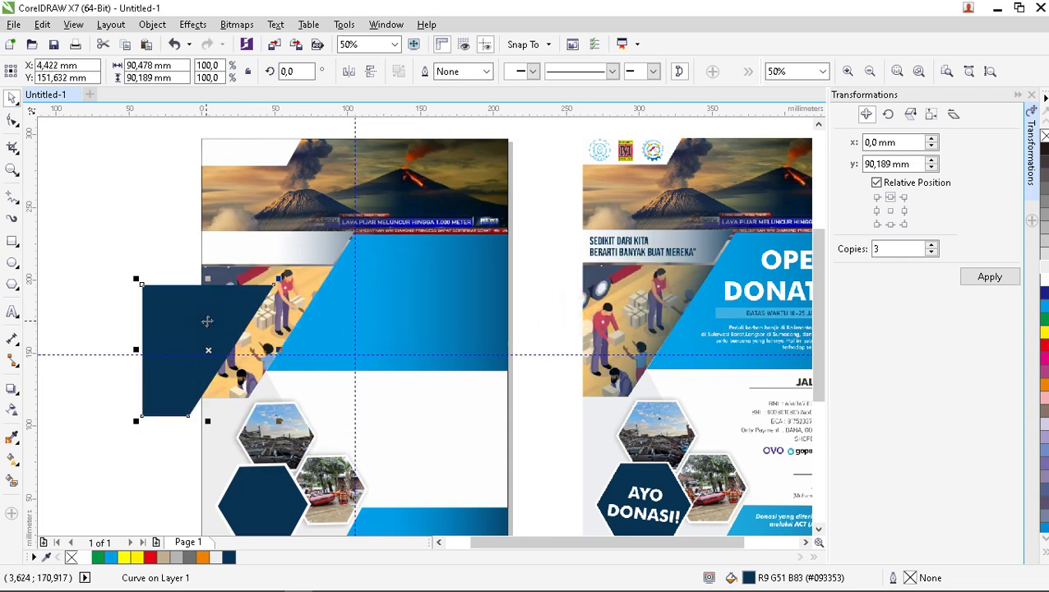
key("ctrl+z")
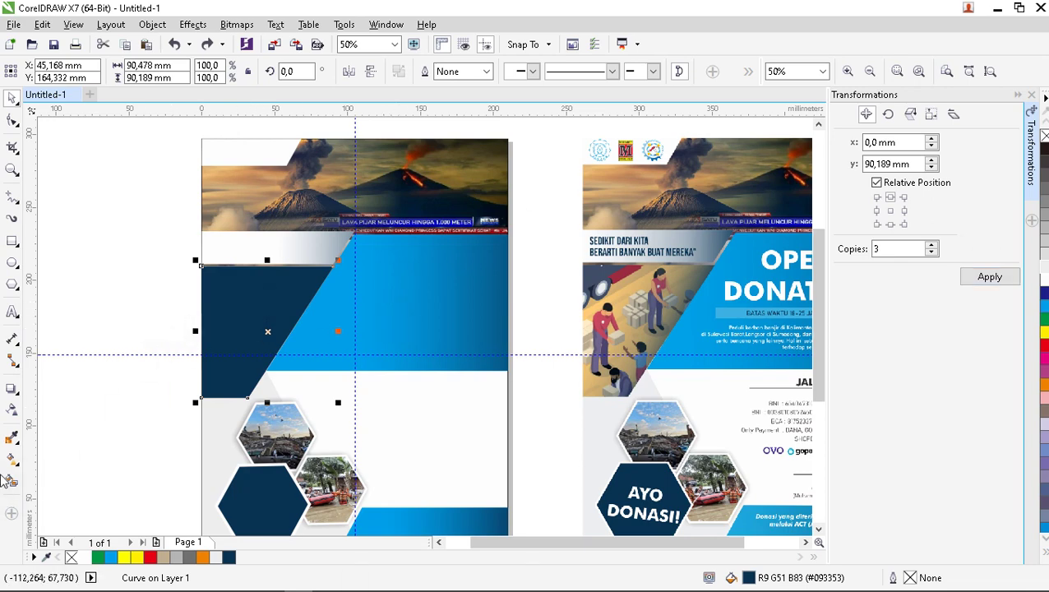
Apply a linear fountain transparency to the dark blue shape, angled about -28°.
left_click(11, 410)
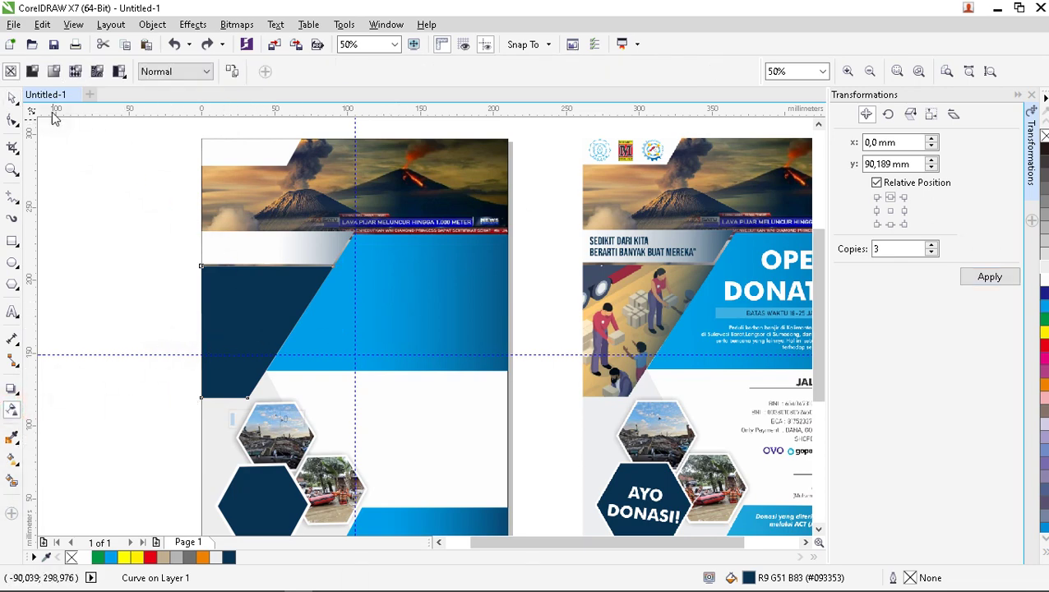
left_click(56, 75)
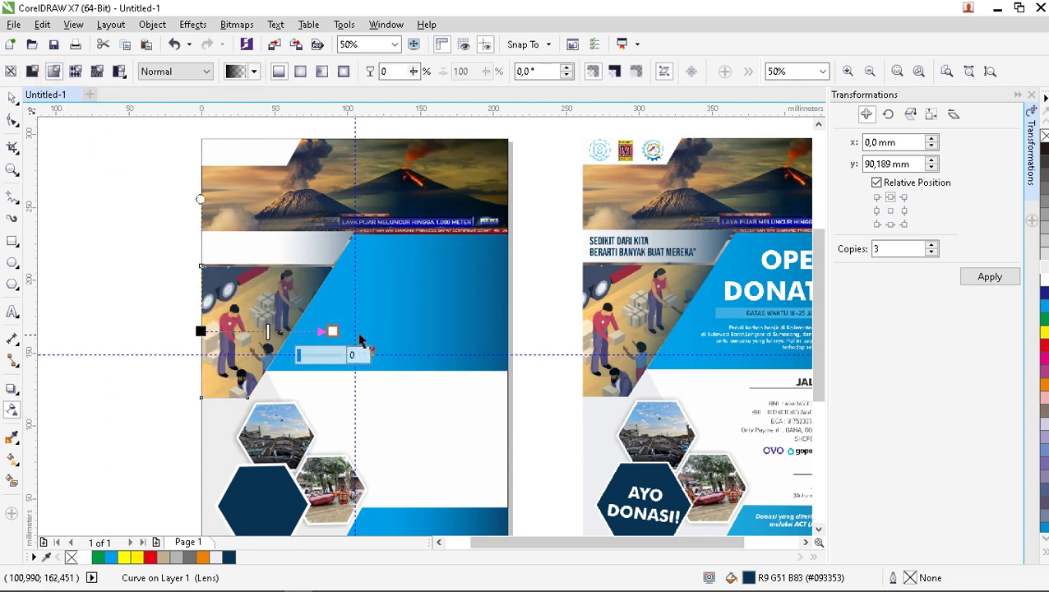
left_click_drag(332, 331, 323, 371)
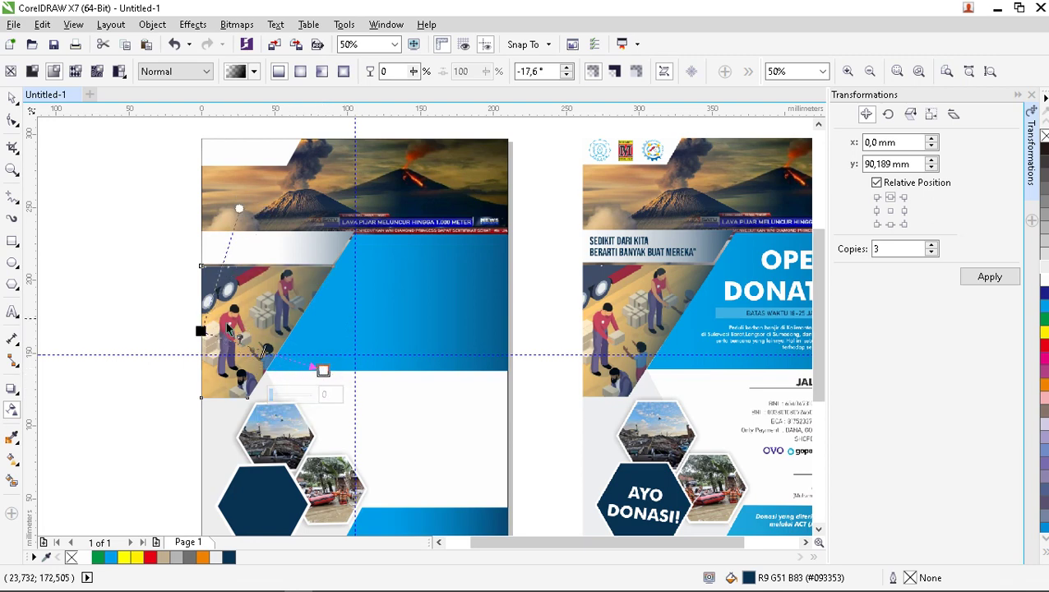
left_click_drag(210, 331, 223, 314)
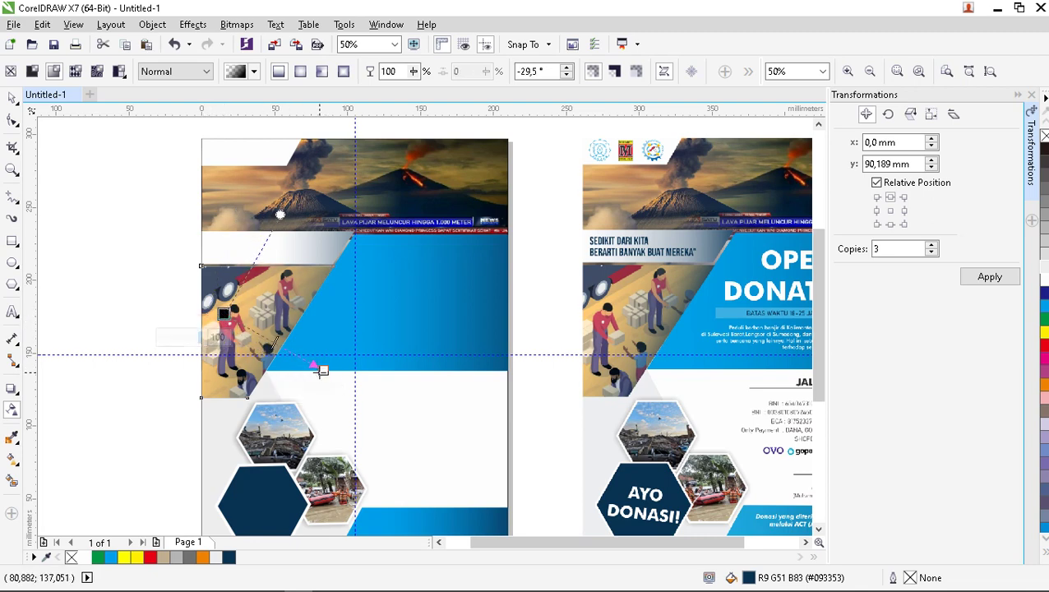
left_click_drag(320, 370, 301, 362)
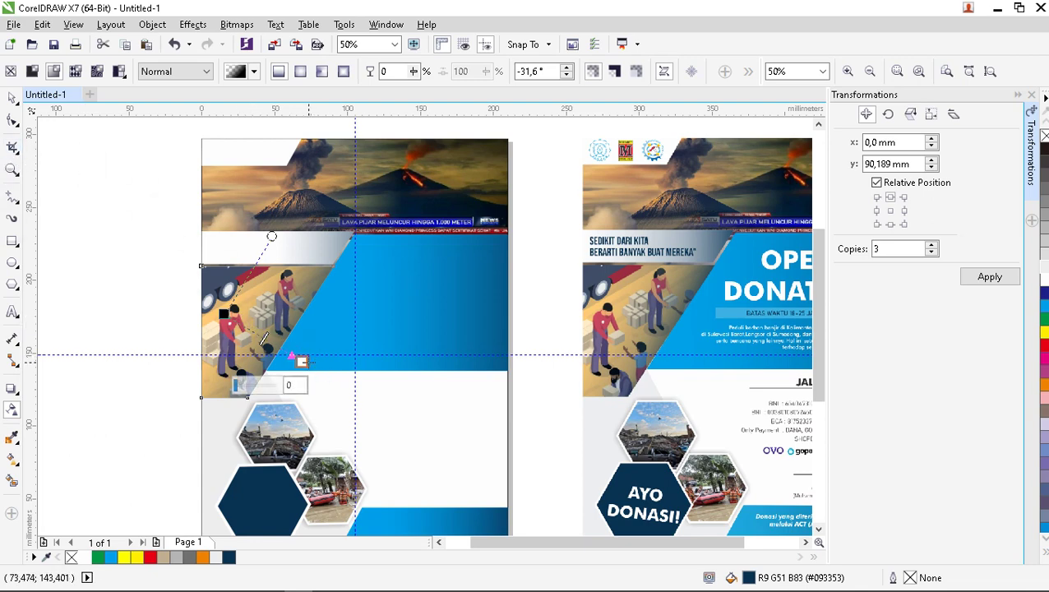
left_click_drag(302, 362, 302, 355)
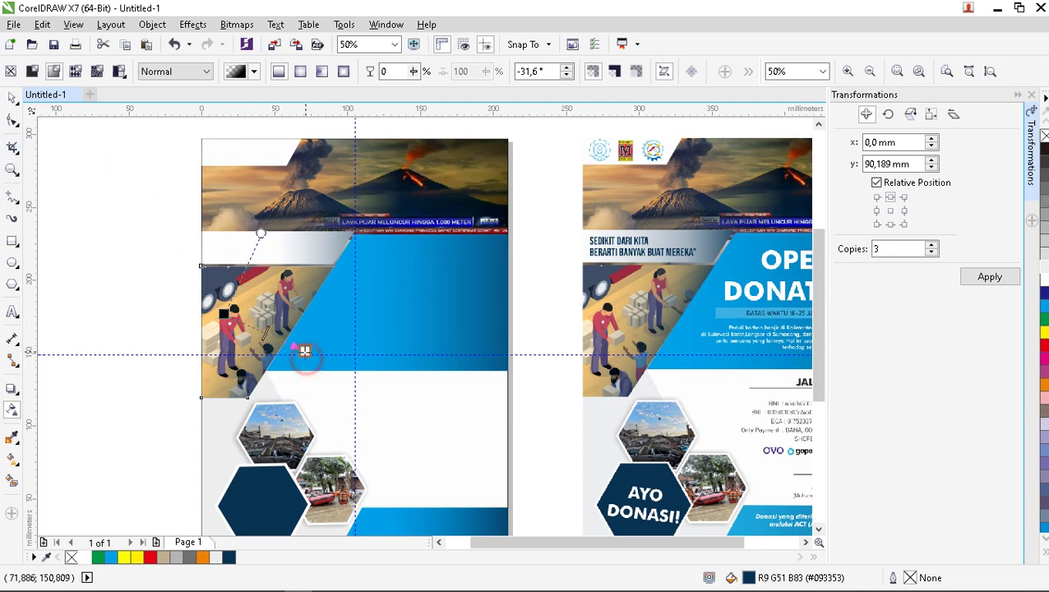
left_click(12, 98)
left_click(87, 206)
scroll(346, 332, "down", 1)
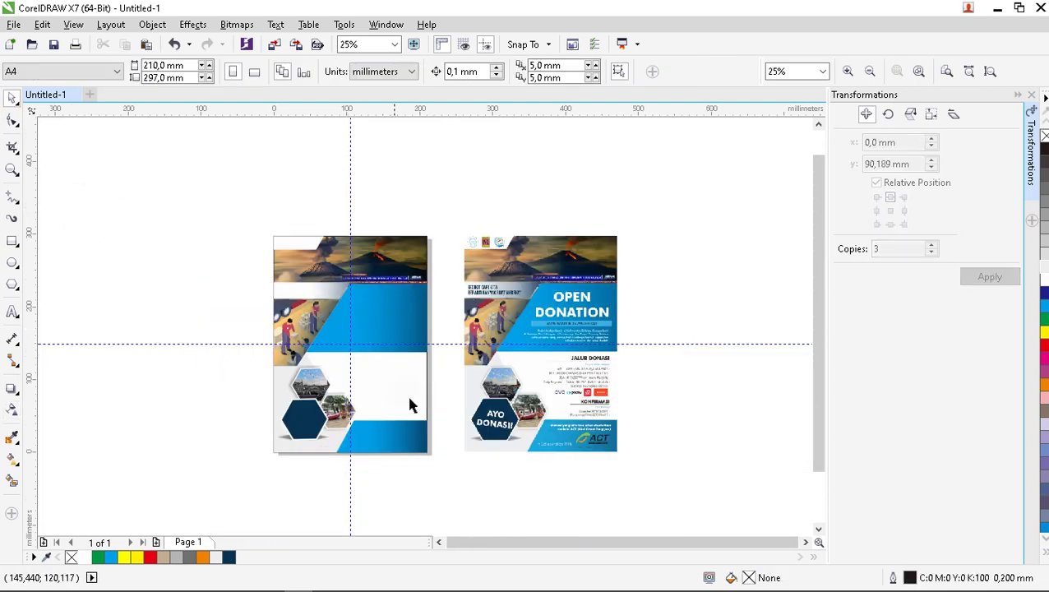
scroll(411, 405, "up", 1)
scroll(389, 396, "down", 1)
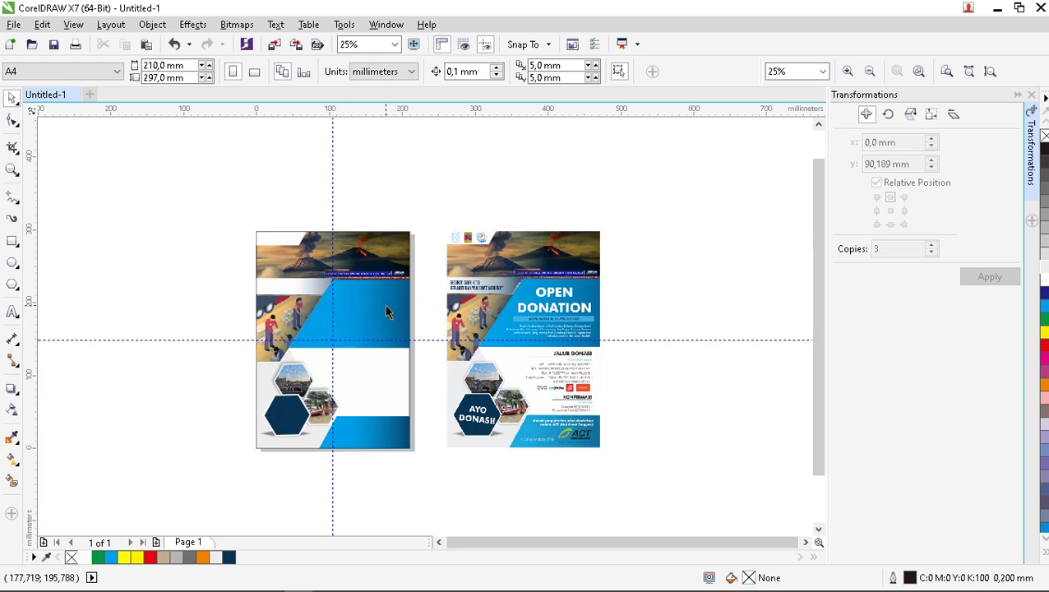
scroll(601, 304, "up", 1)
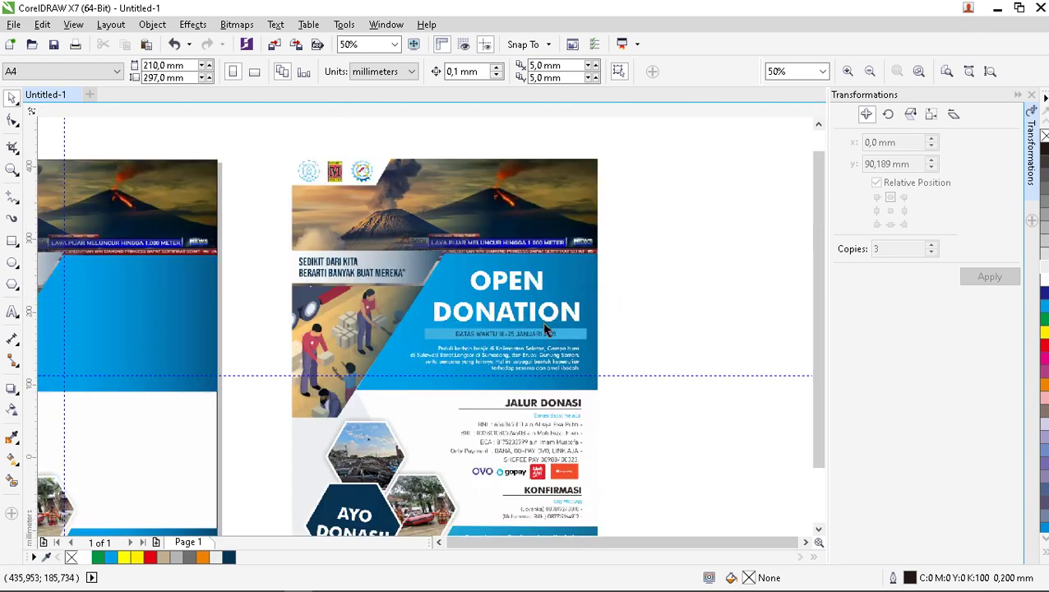
scroll(547, 325, "down", 1)
scroll(304, 364, "up", 1)
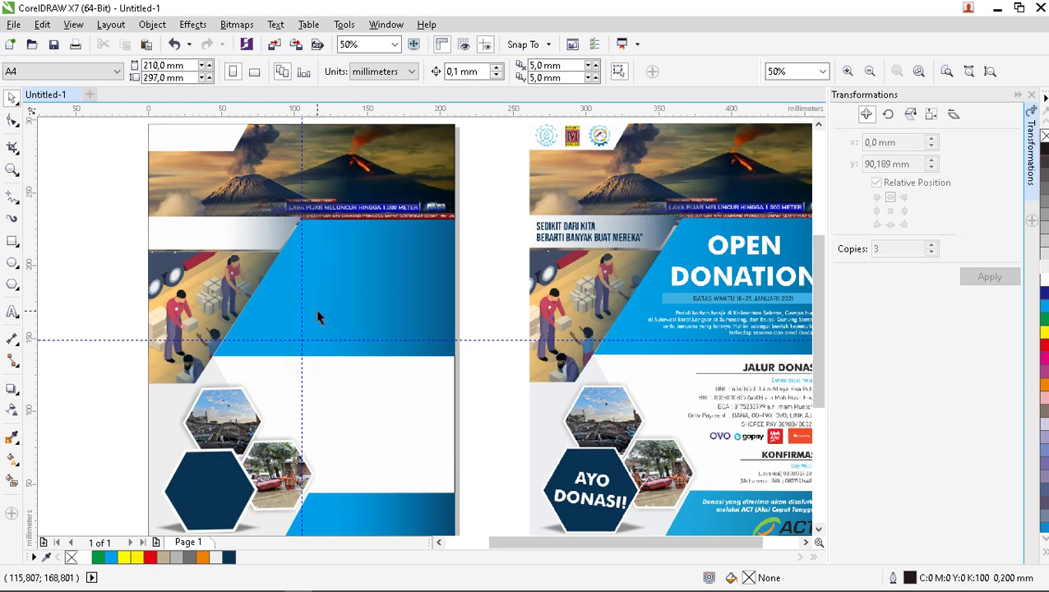
scroll(319, 321, "down", 1)
scroll(320, 325, "up", 1)
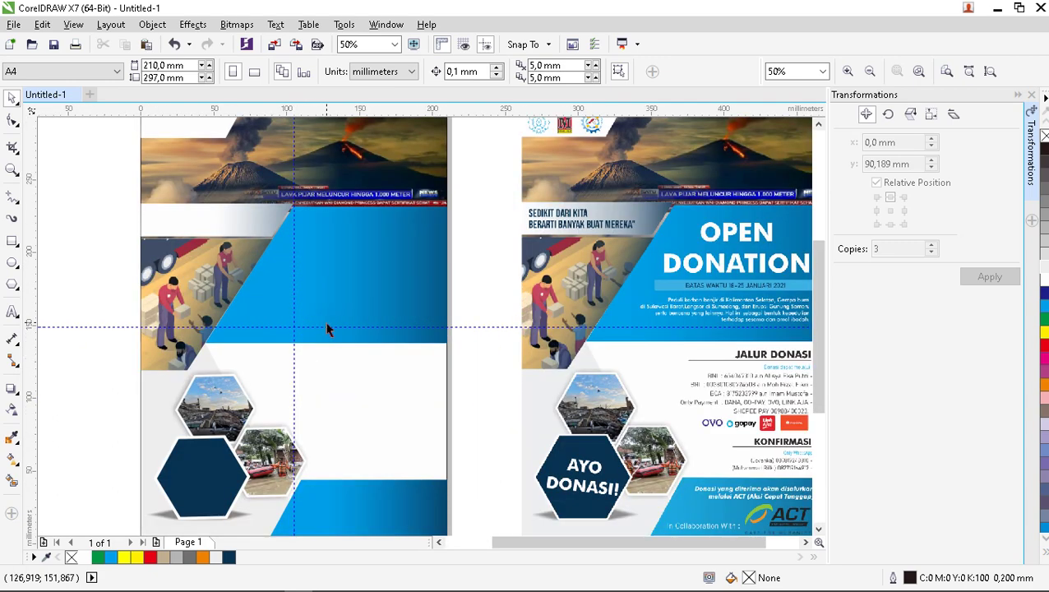
scroll(328, 328, "down", 1)
scroll(308, 263, "up", 1)
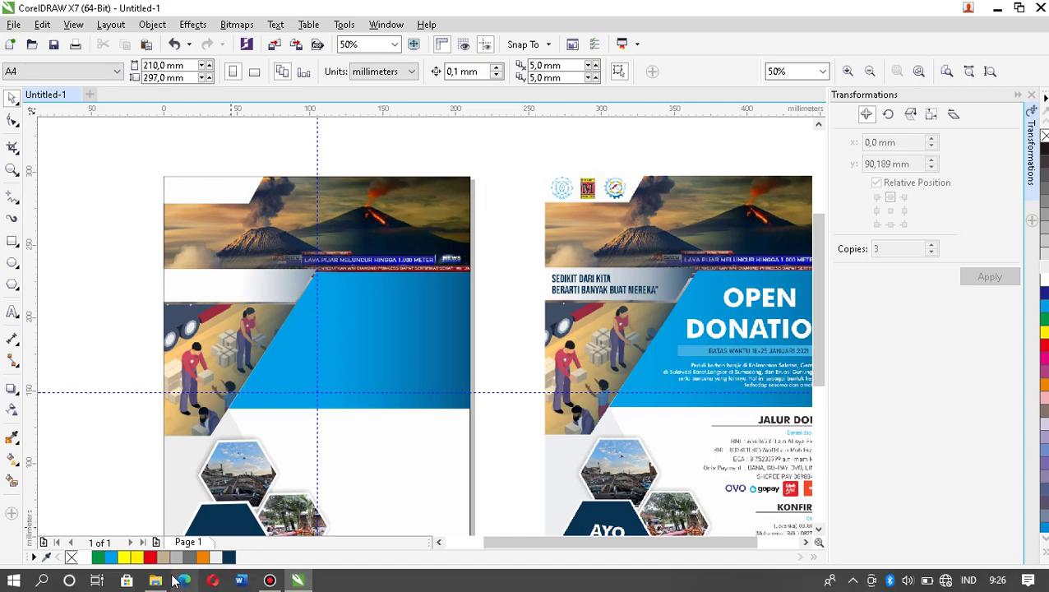
Drag LOGO.png from the KONTEN CDR folder into CorelDRAW beside the page.
mouse_move(155, 576)
left_click(154, 505)
left_click(287, 313)
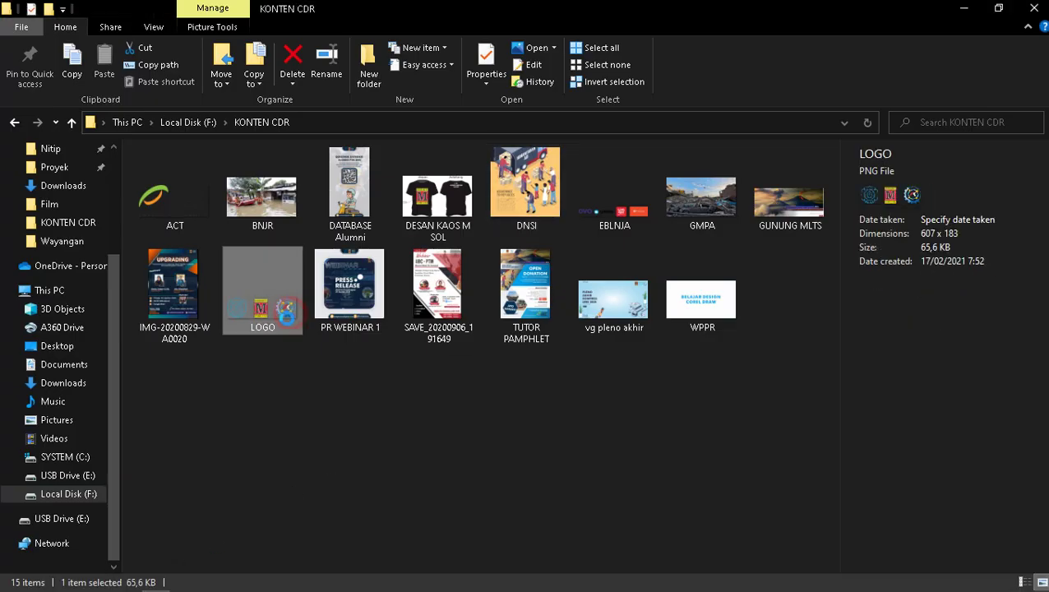
left_click_drag(270, 308, 98, 206)
left_click(125, 149)
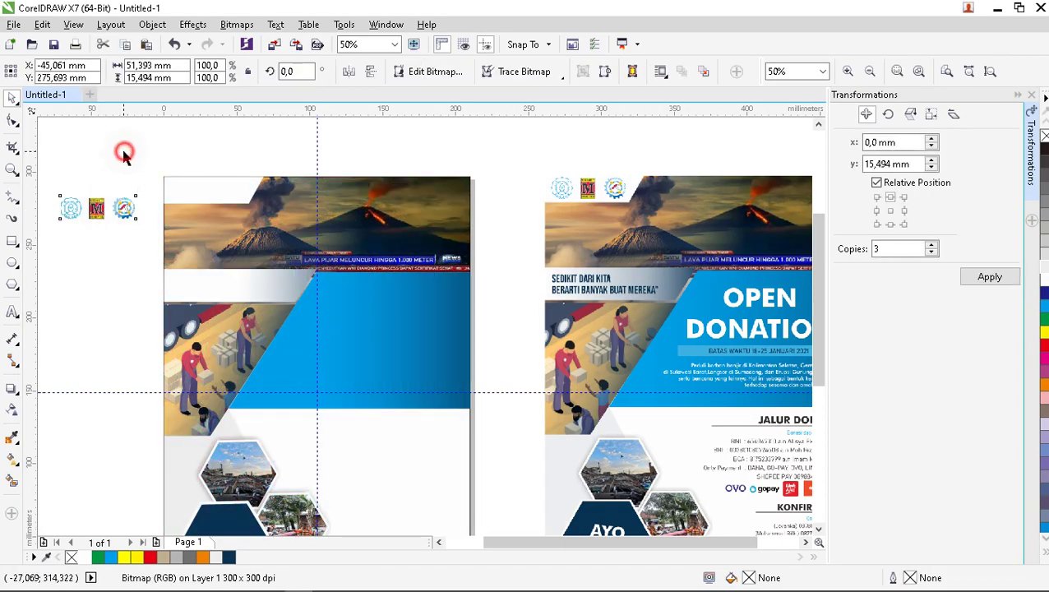
Move the three-emblem logo strip onto the header's top-left corner and nudge it into place.
left_click(85, 210)
scroll(86, 210, "up", 2)
scroll(86, 209, "up", 2)
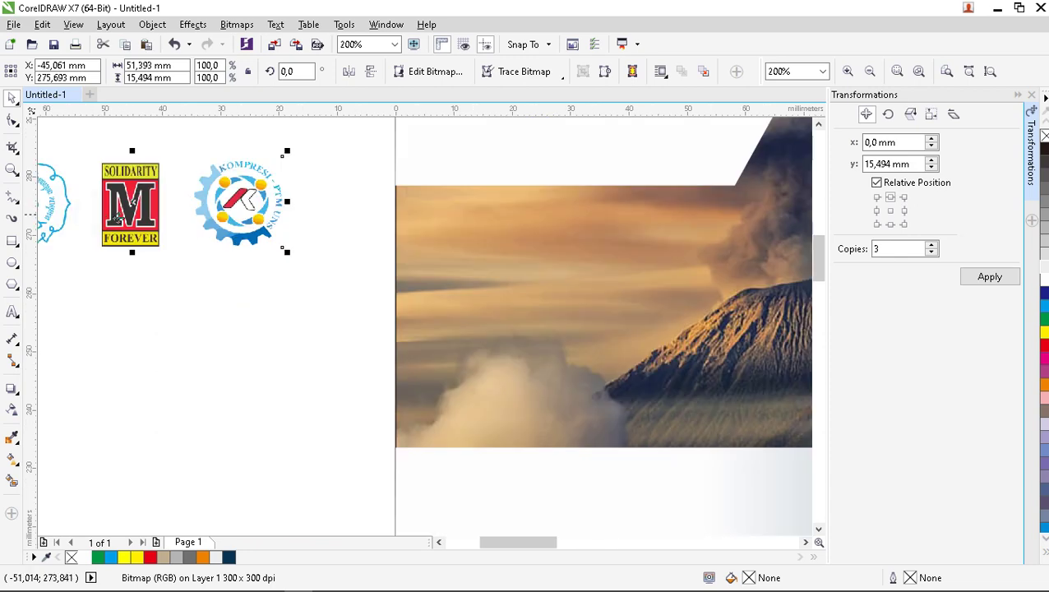
scroll(86, 210, "down", 2)
left_click_drag(120, 212, 343, 180)
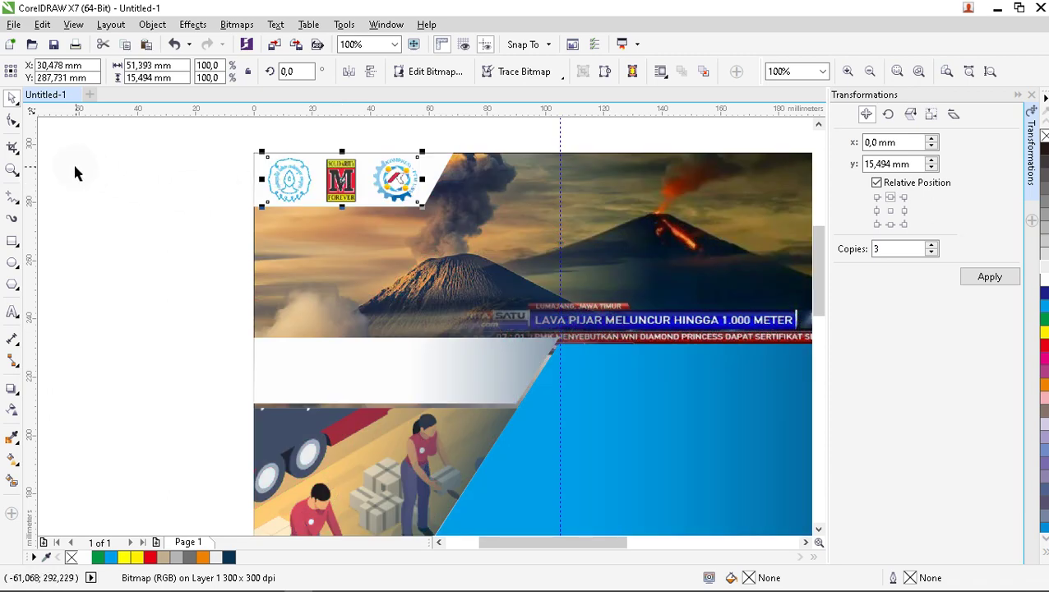
key("Up")
key("Up")
key("Right")
left_click(97, 189)
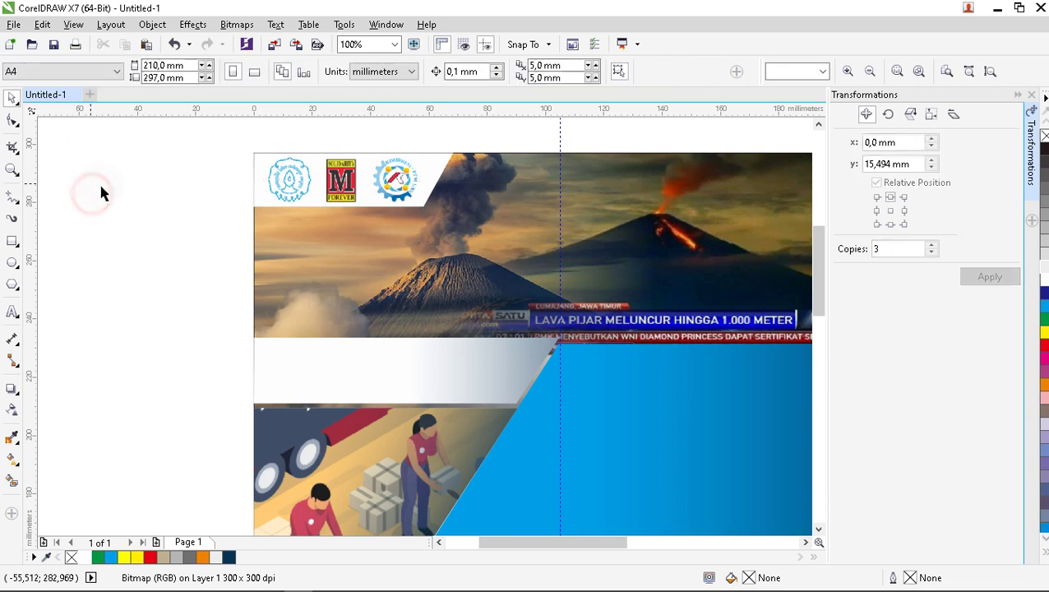
scroll(100, 190, "down", 2)
scroll(145, 289, "up", 1)
scroll(145, 289, "down", 1)
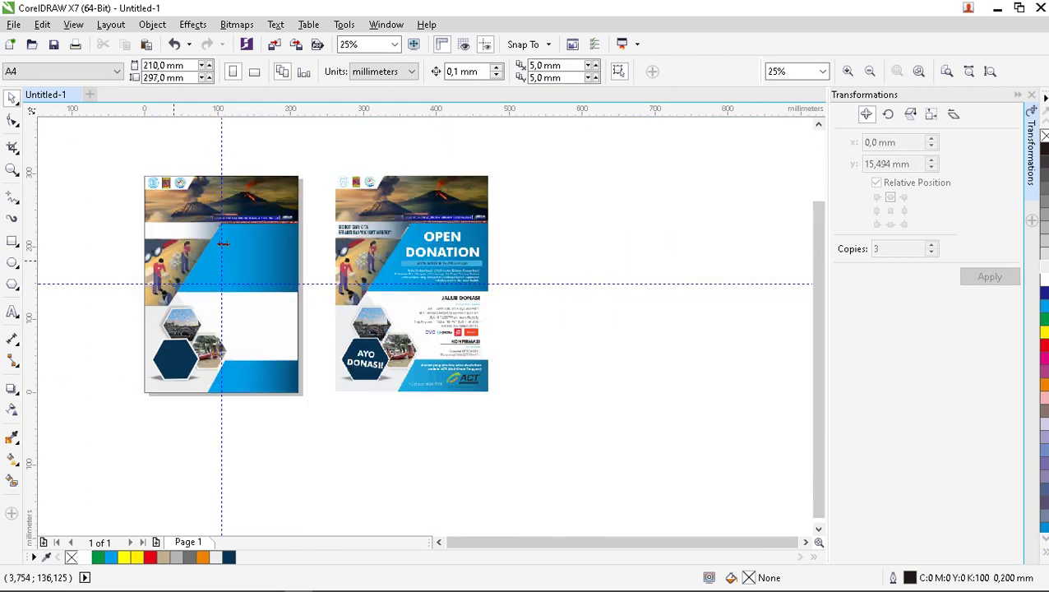
Type OPEN DONATION on two lines in the blue panel and centre-align it.
scroll(261, 232, "up", 1)
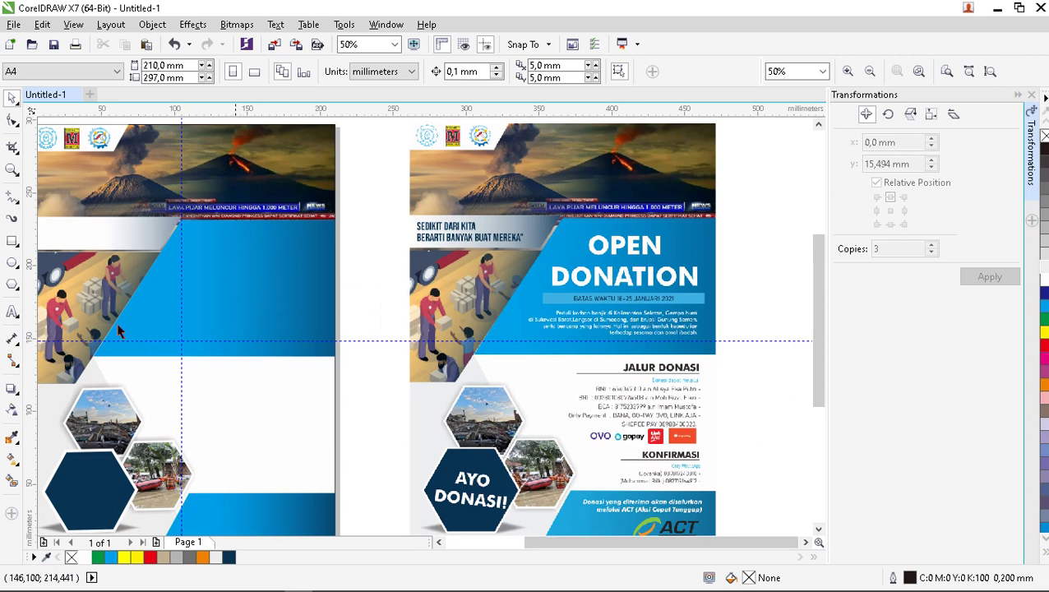
left_click(11, 313)
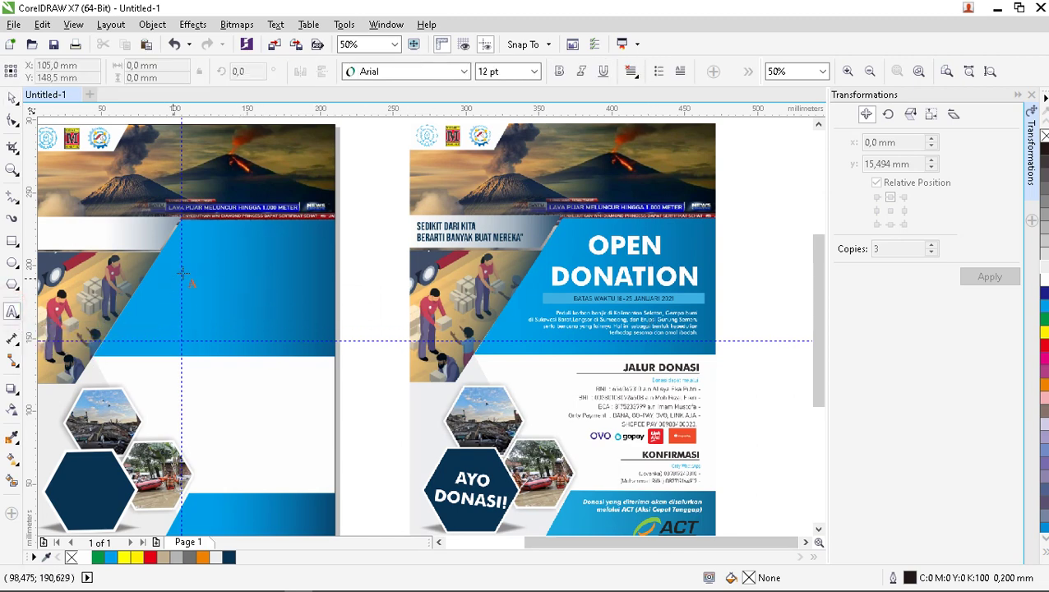
left_click(213, 280)
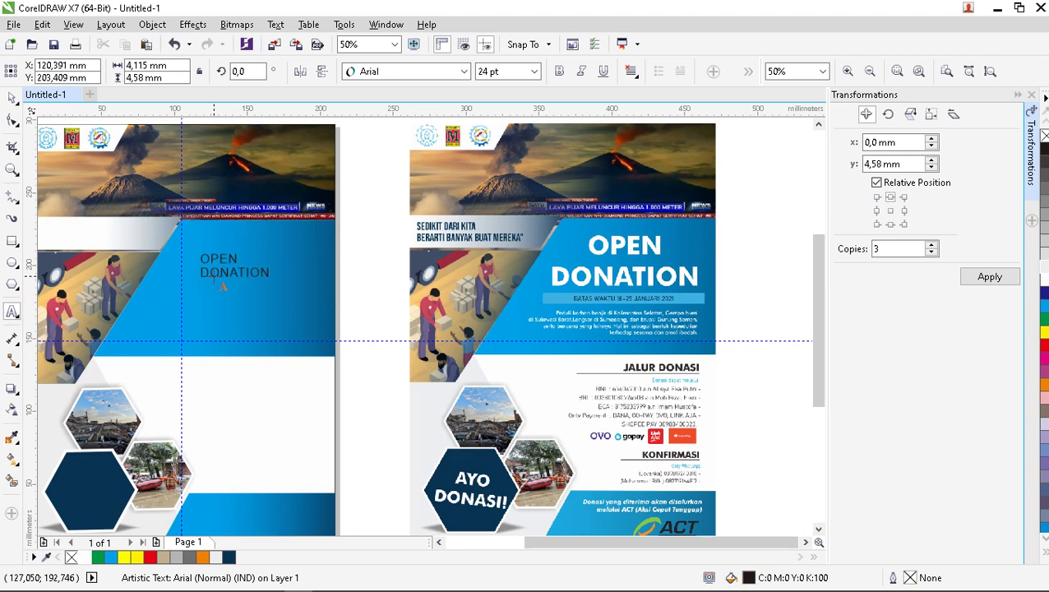
left_click(248, 265)
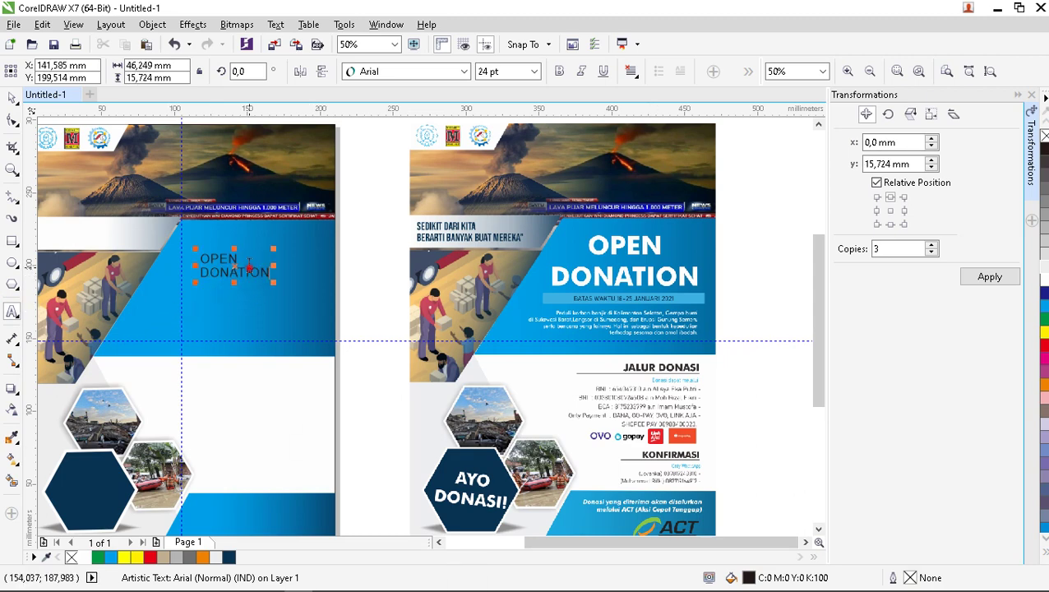
left_click(632, 74)
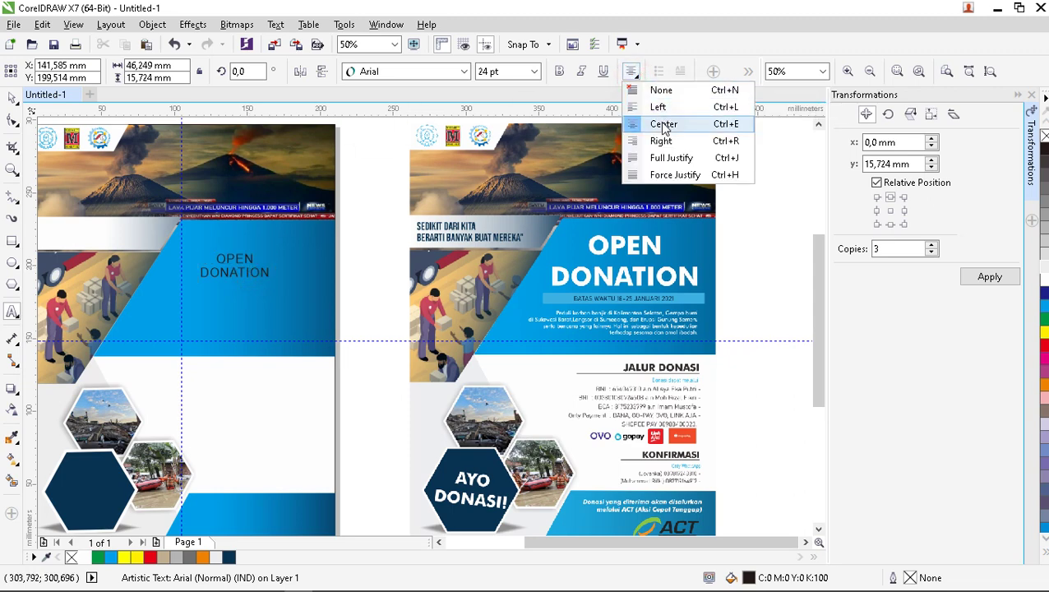
left_click(663, 125)
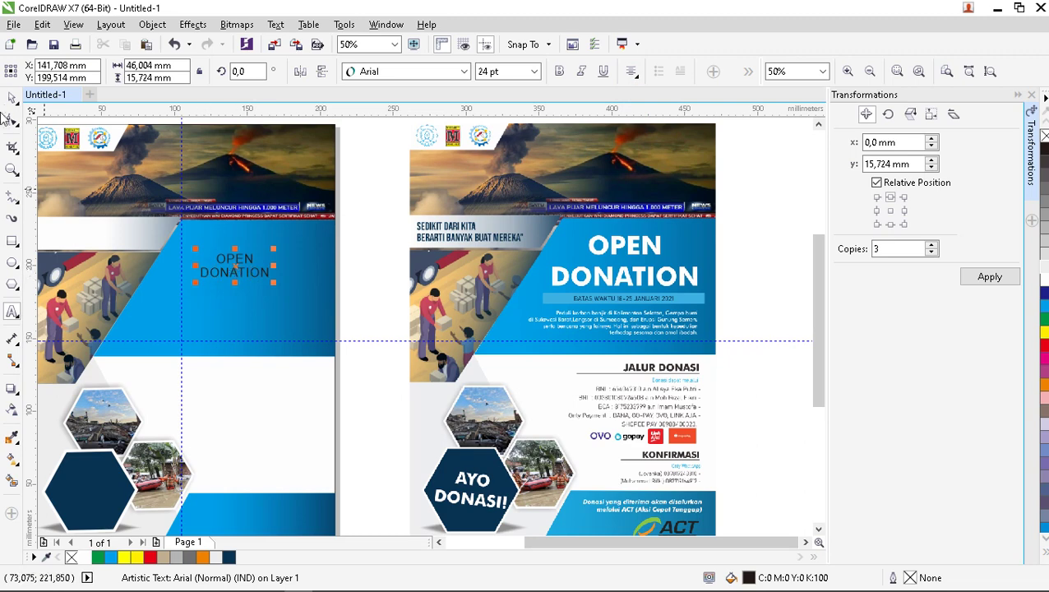
Enlarge the OPEN DONATION title, make it bold and set the font to Futura Md BT Bold.
left_click_drag(273, 283, 342, 340)
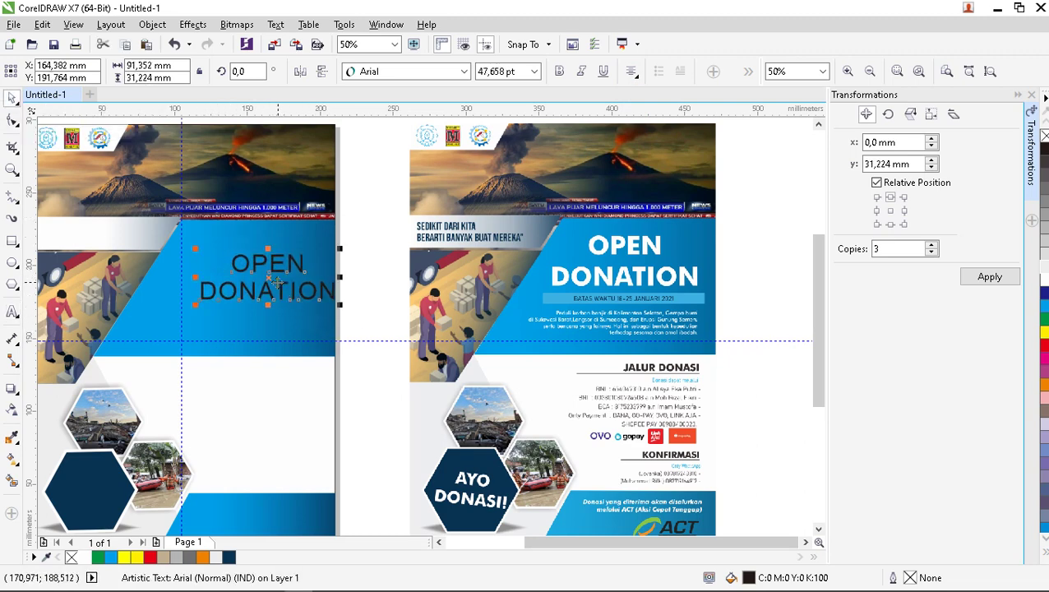
left_click(264, 286)
left_click_drag(264, 285, 247, 276)
left_click(558, 72)
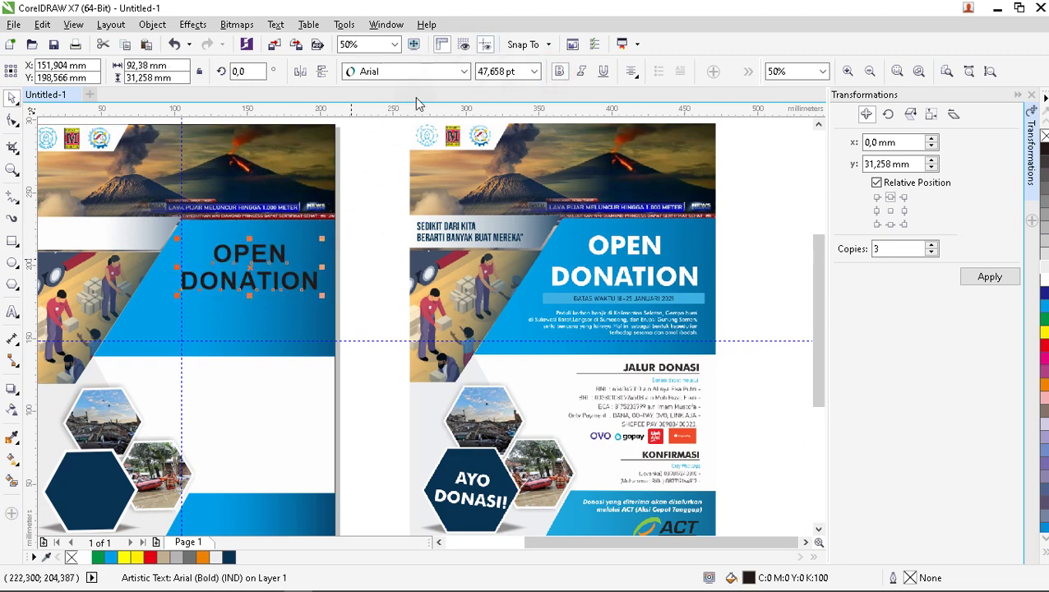
left_click(464, 72)
mouse_move(445, 116)
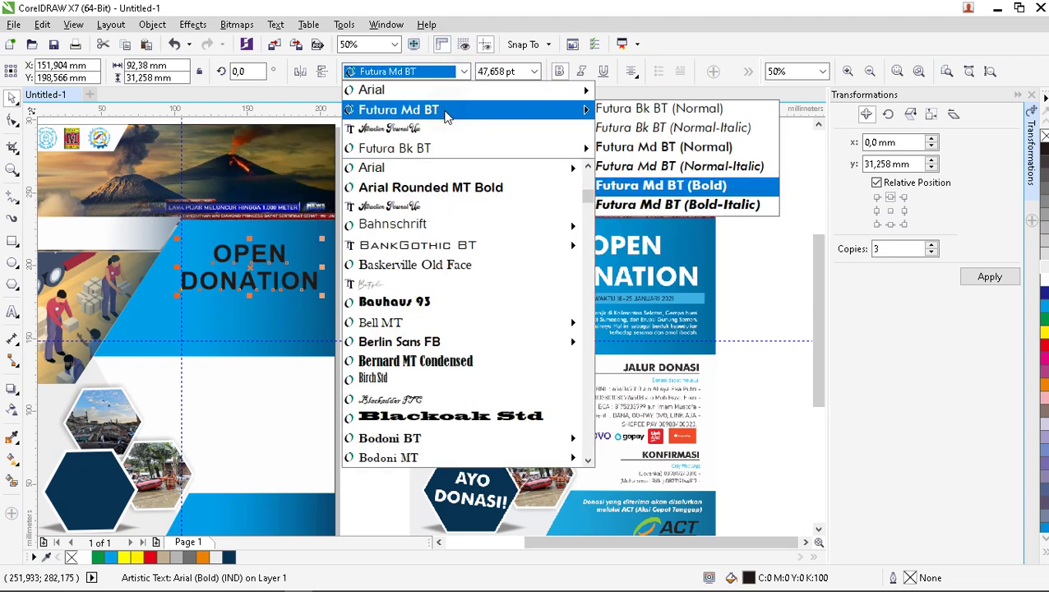
left_click(445, 116)
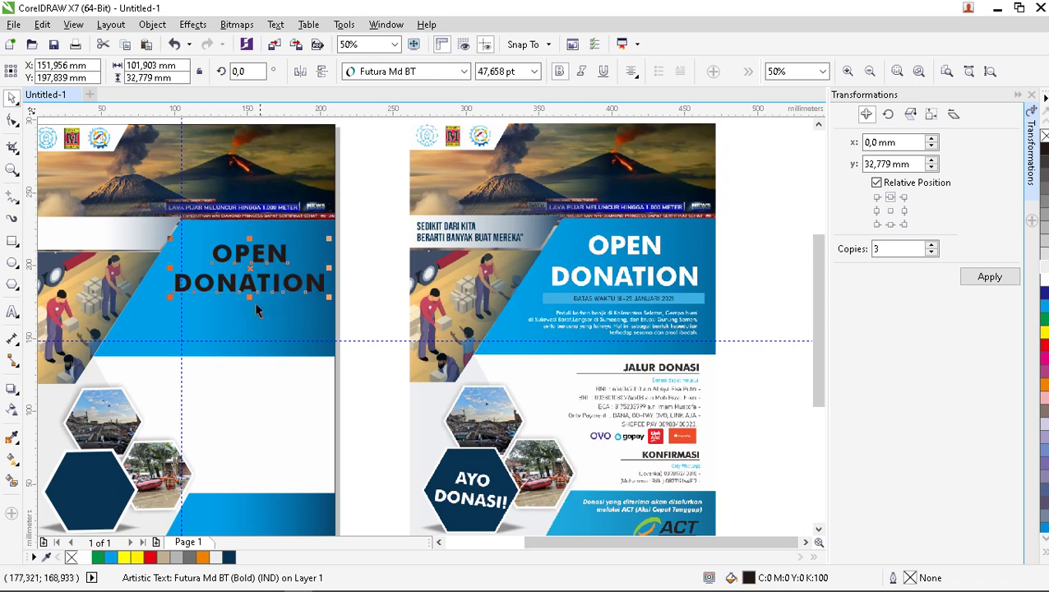
Colour the title white, scale it up slightly and reposition it in the blue panel.
left_click_drag(248, 268, 242, 263)
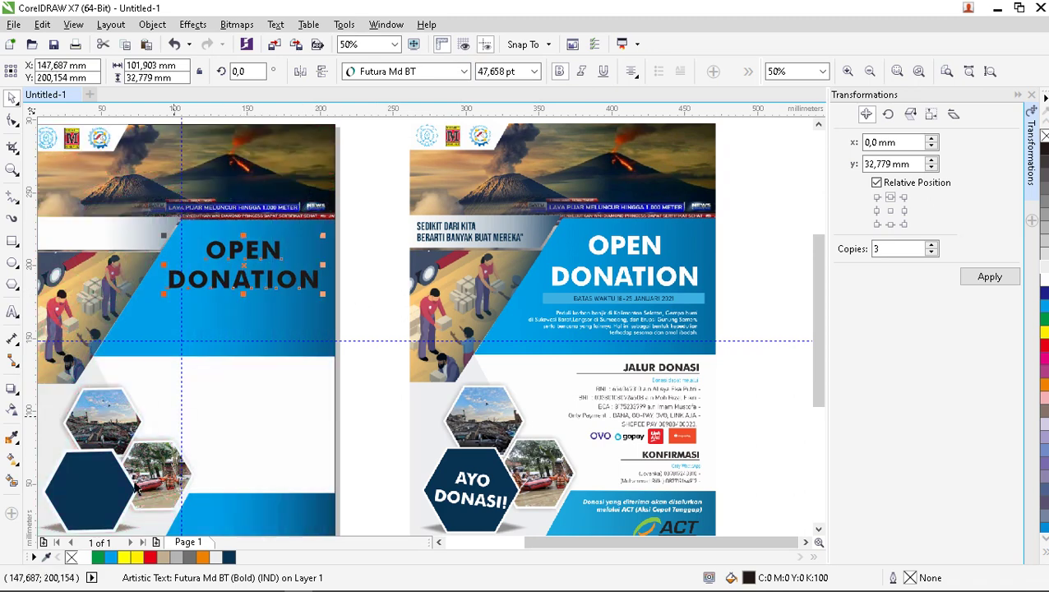
left_click(84, 557)
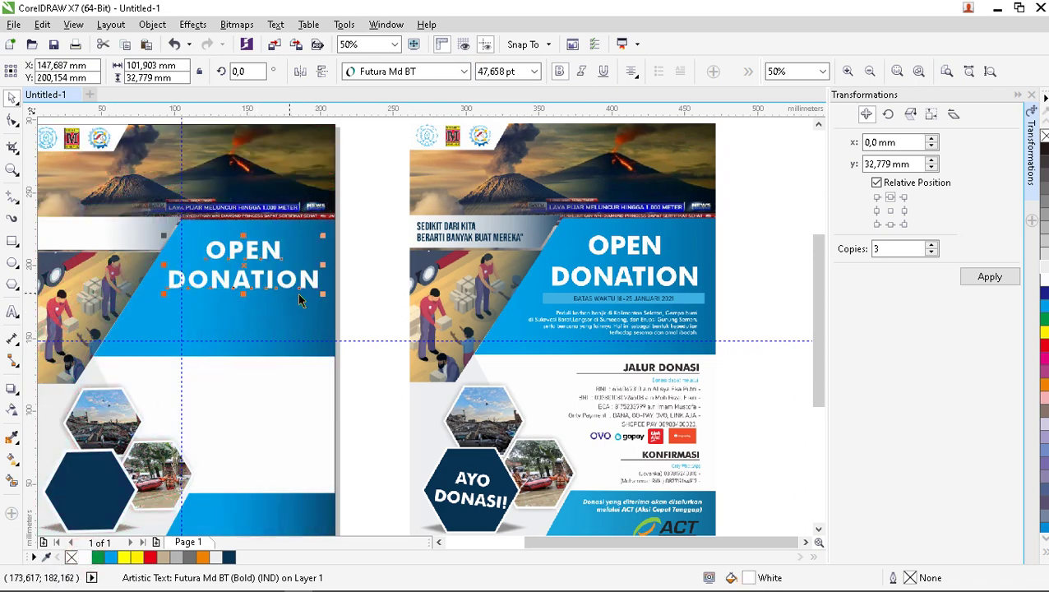
mouse_move(323, 294)
left_mouse_down()
mouse_move(337, 301)
mouse_move(327, 311)
left_mouse_up()
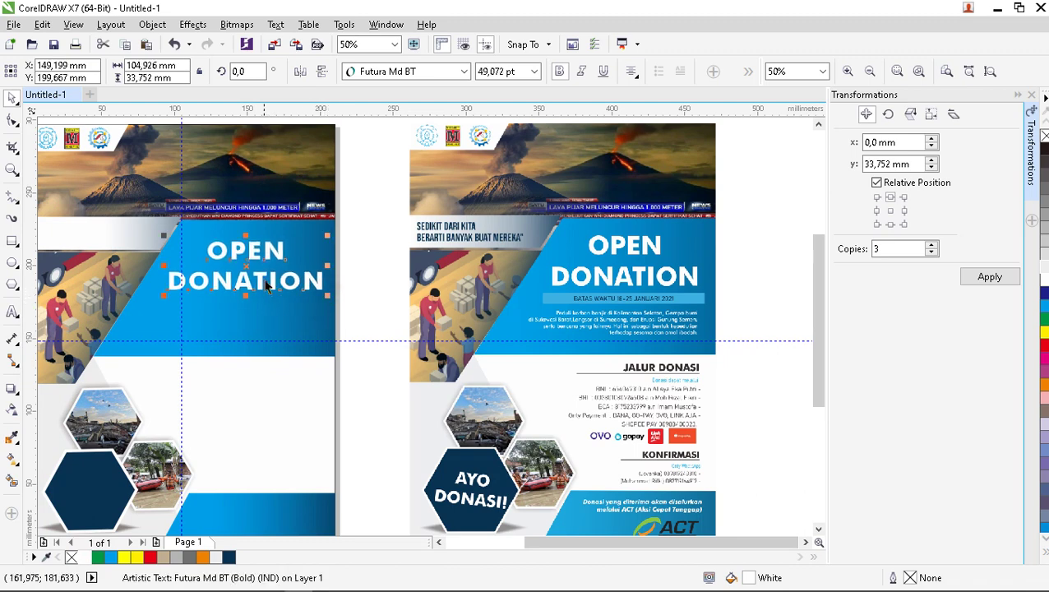
left_click_drag(252, 273, 244, 261)
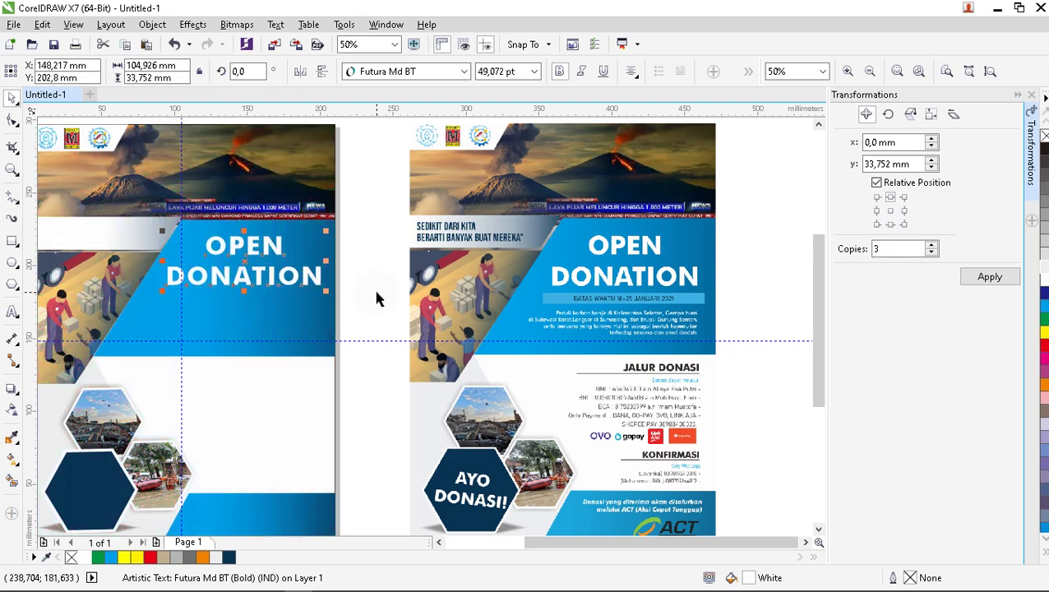
key("Escape")
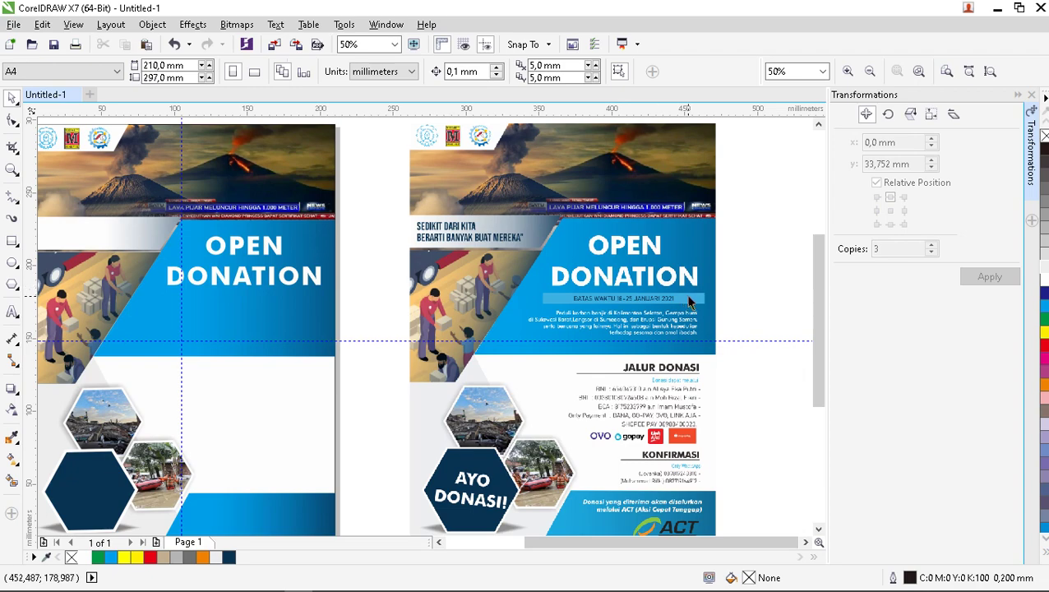
Draw a rectangle tracing the reference's thin date bar.
scroll(695, 312, "up", 2)
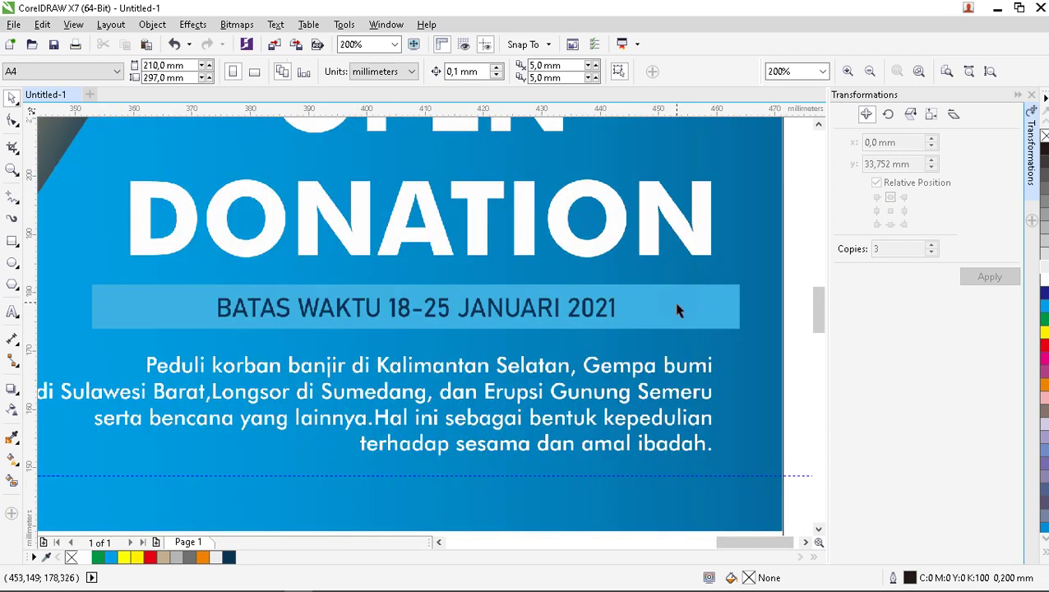
scroll(687, 312, "down", 2)
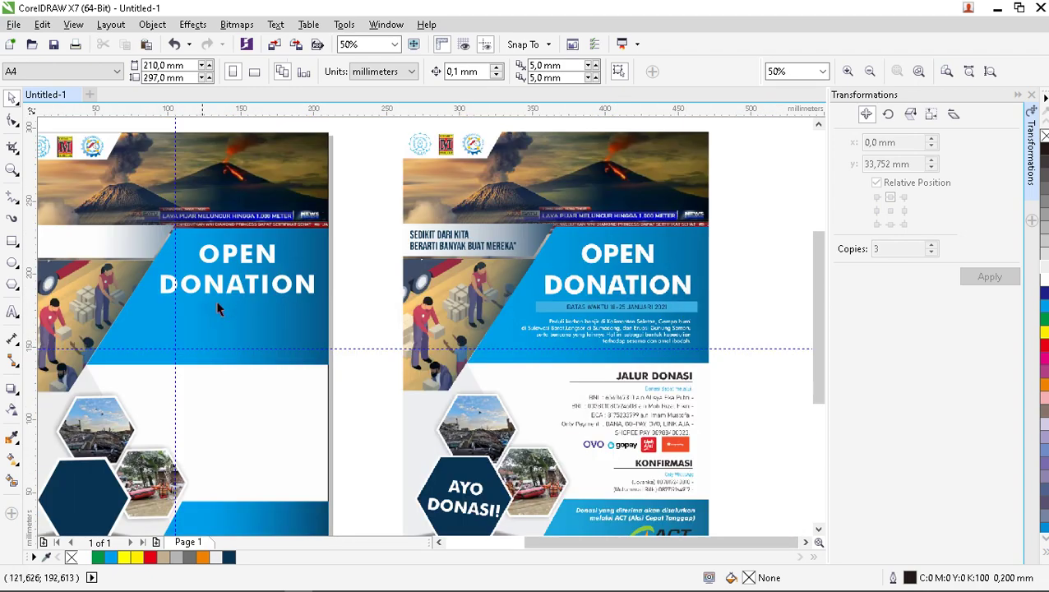
left_click(12, 240)
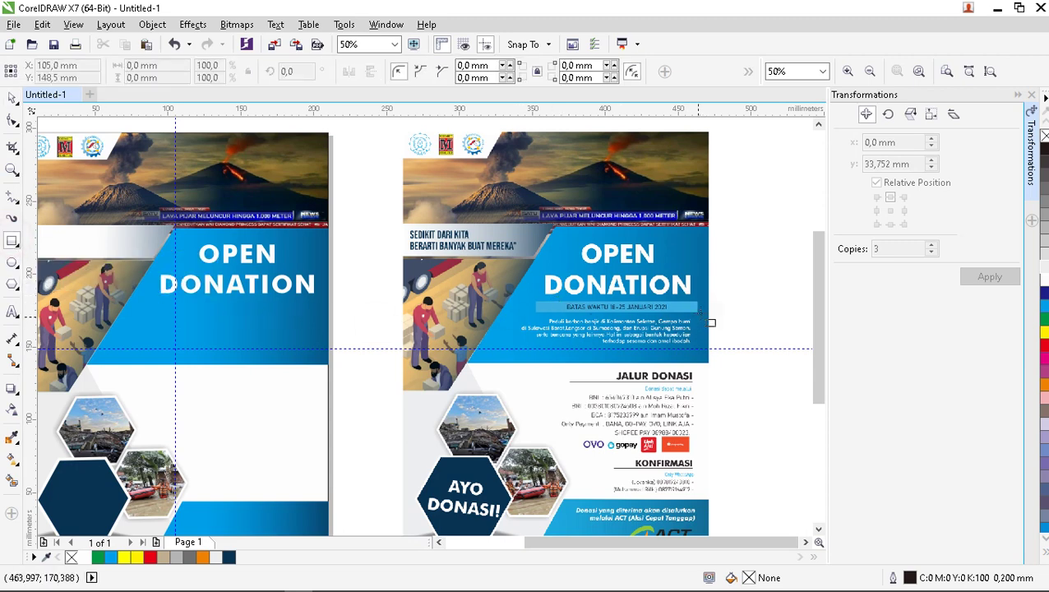
scroll(712, 322, "up", 2)
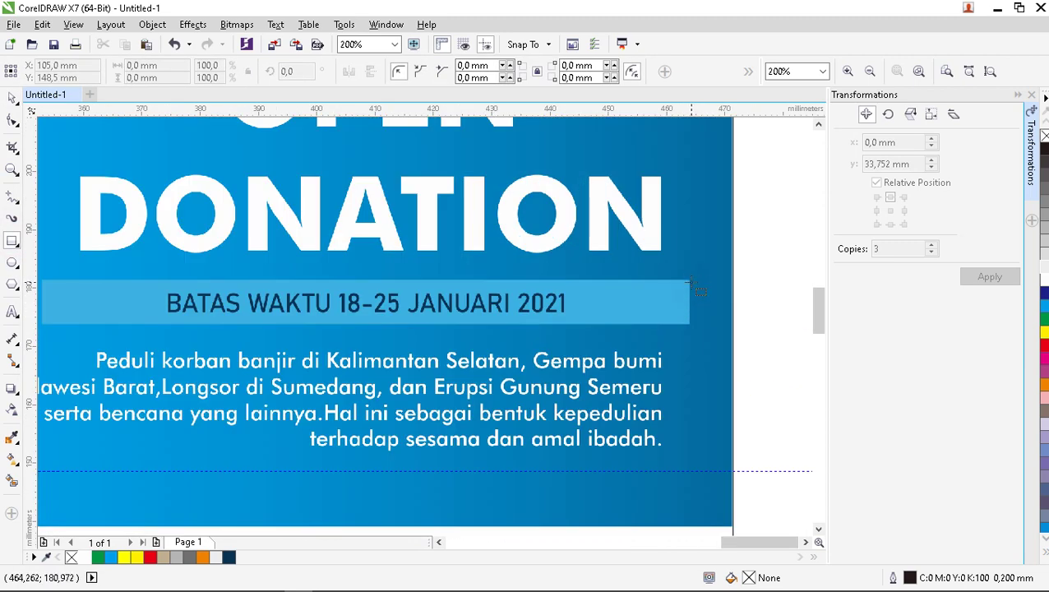
left_click_drag(689, 282, 136, 325)
Move the 110.728 × 7.673 mm bar onto the new flyer just below DONATION.
scroll(610, 339, "down", 1)
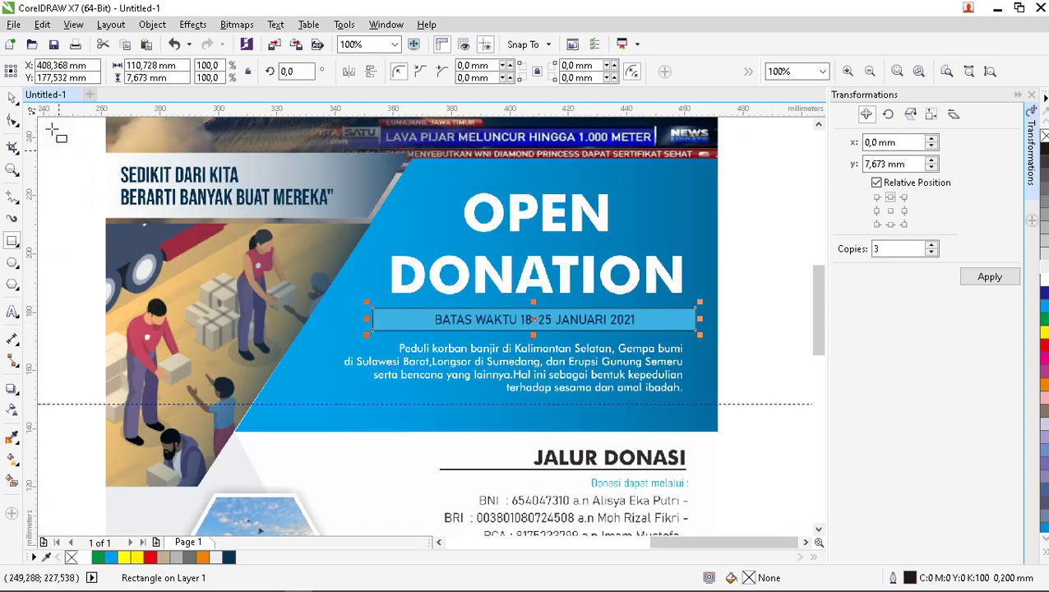
scroll(551, 348, "down", 1)
scroll(556, 350, "down", 1)
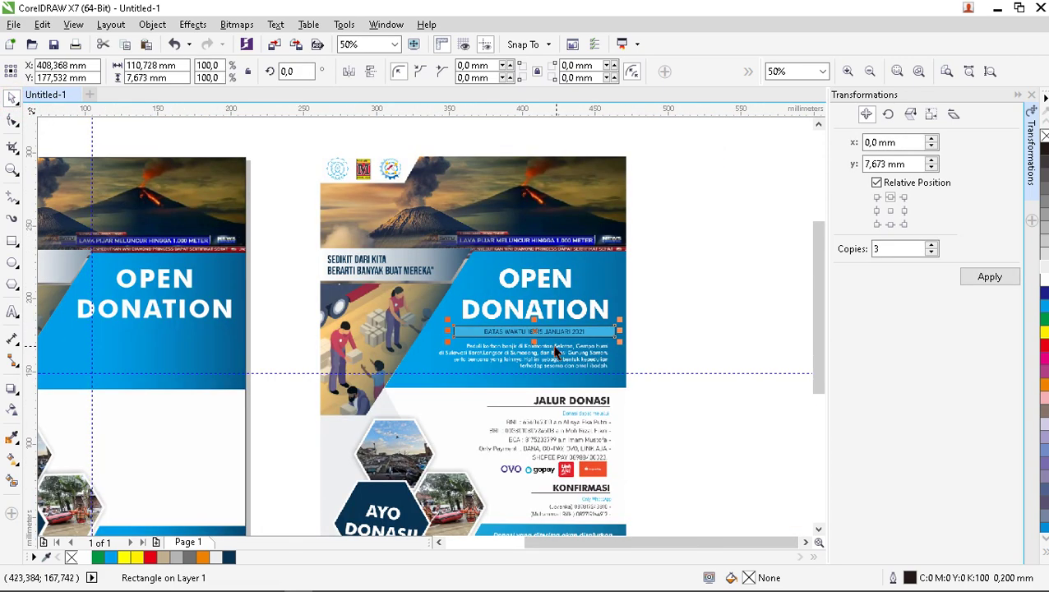
left_click_drag(535, 329, 158, 334)
scroll(124, 333, "up", 2)
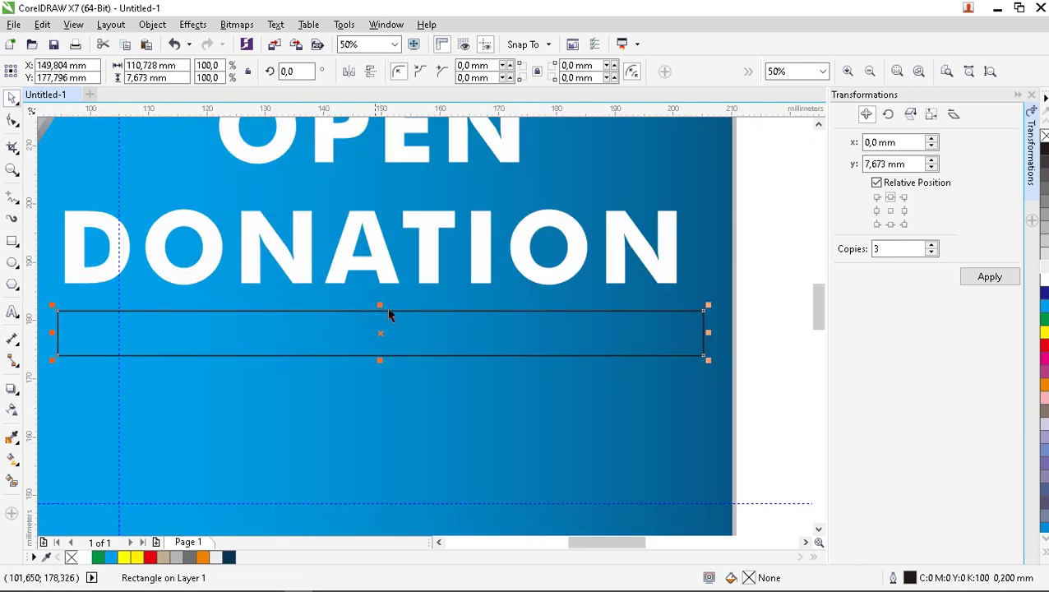
scroll(571, 322, "down", 1)
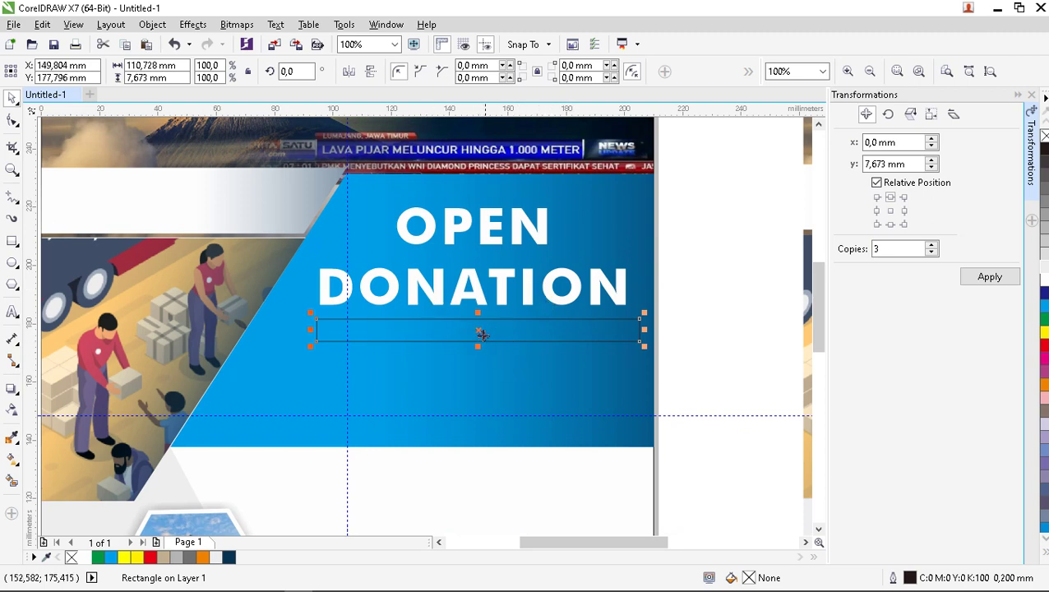
left_click_drag(475, 335, 469, 329)
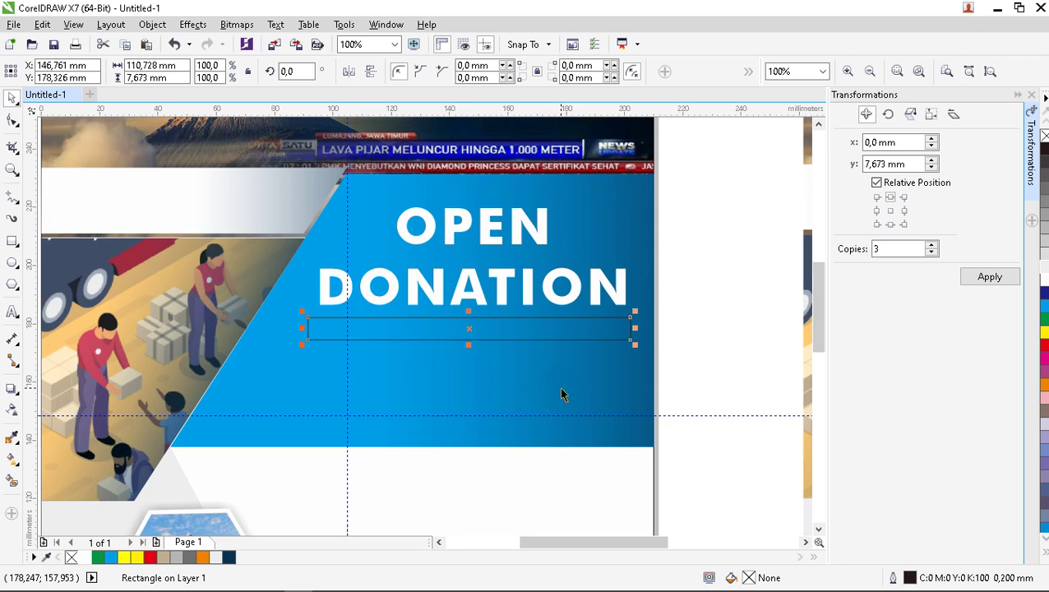
key("Right")
key("Right")
key("Right")
key("Right")
key("Right")
key("Right")
key("Right")
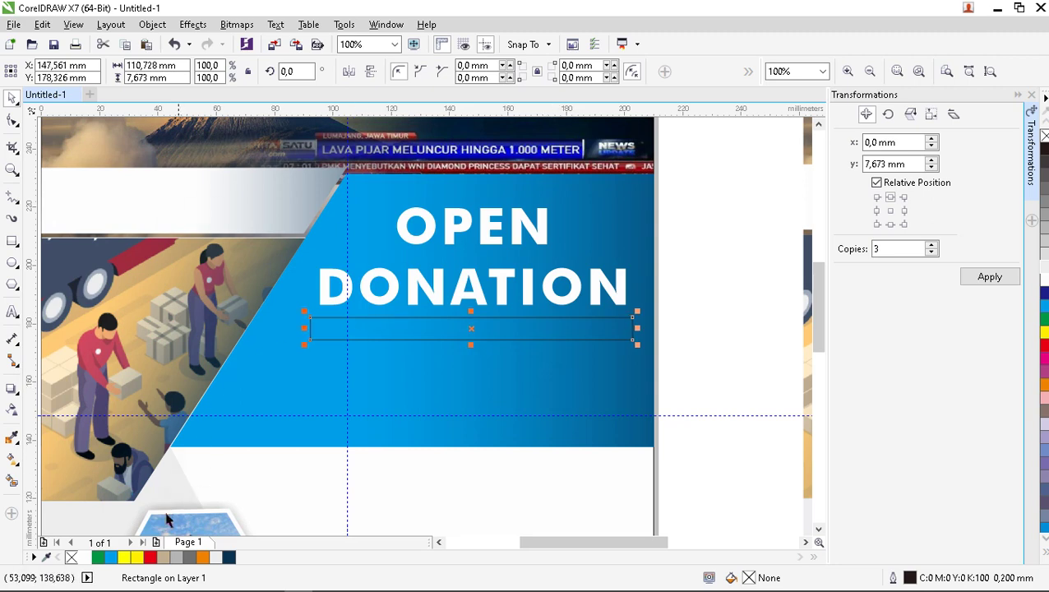
Fill the bar under DONATION with cyan and reselect it.
left_click(111, 558)
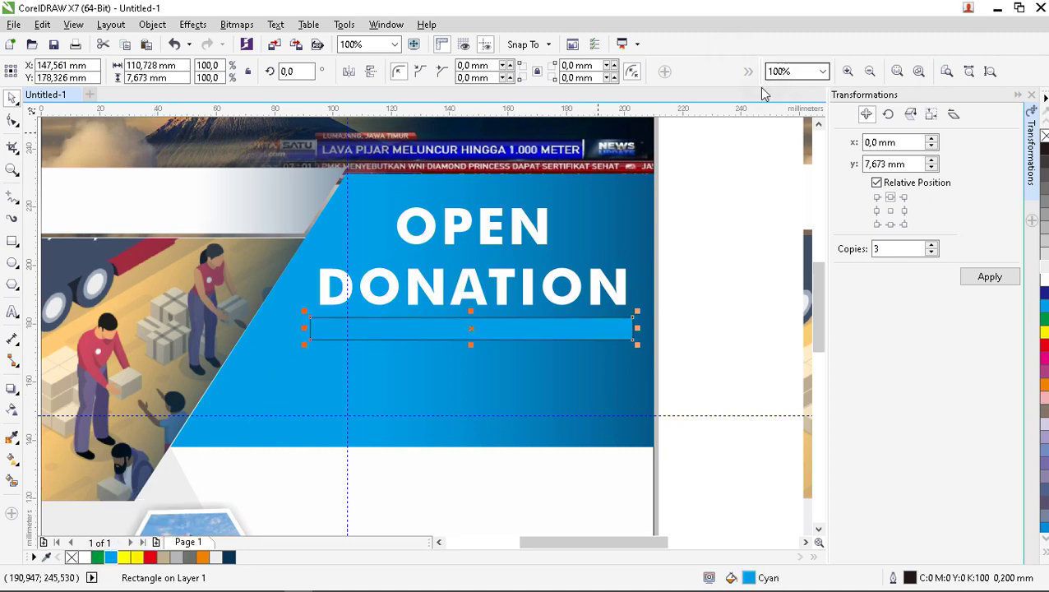
left_click(721, 307)
left_click(597, 329)
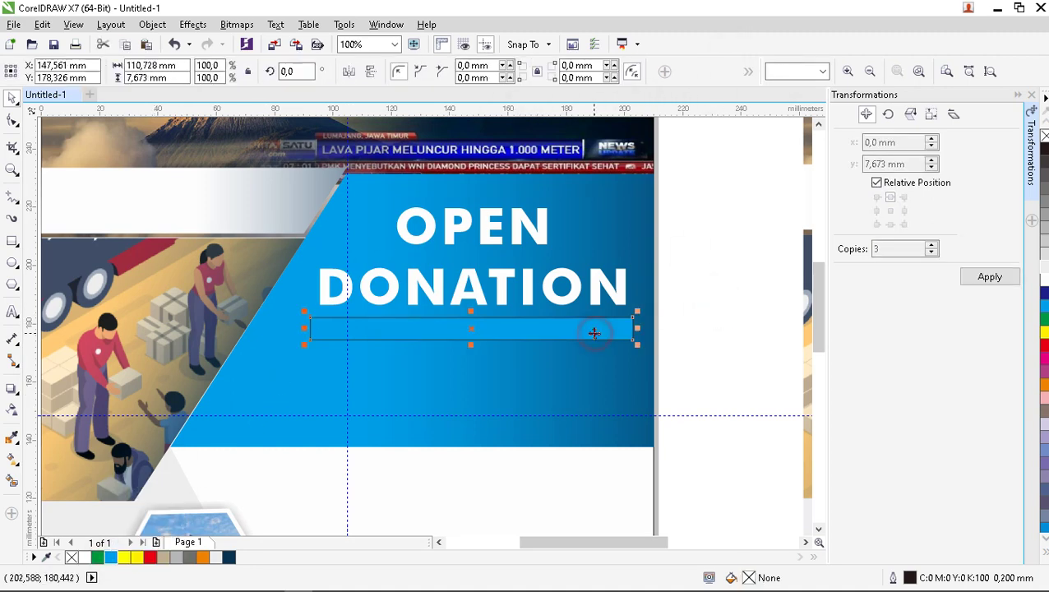
right_click(596, 334)
left_click(702, 168)
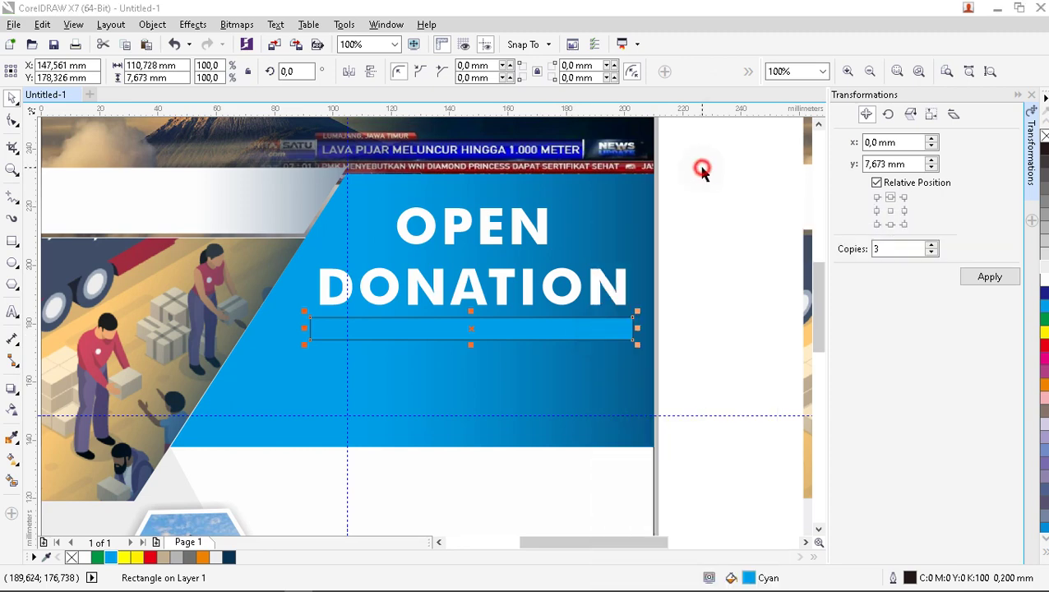
left_click(665, 74)
left_click(666, 74)
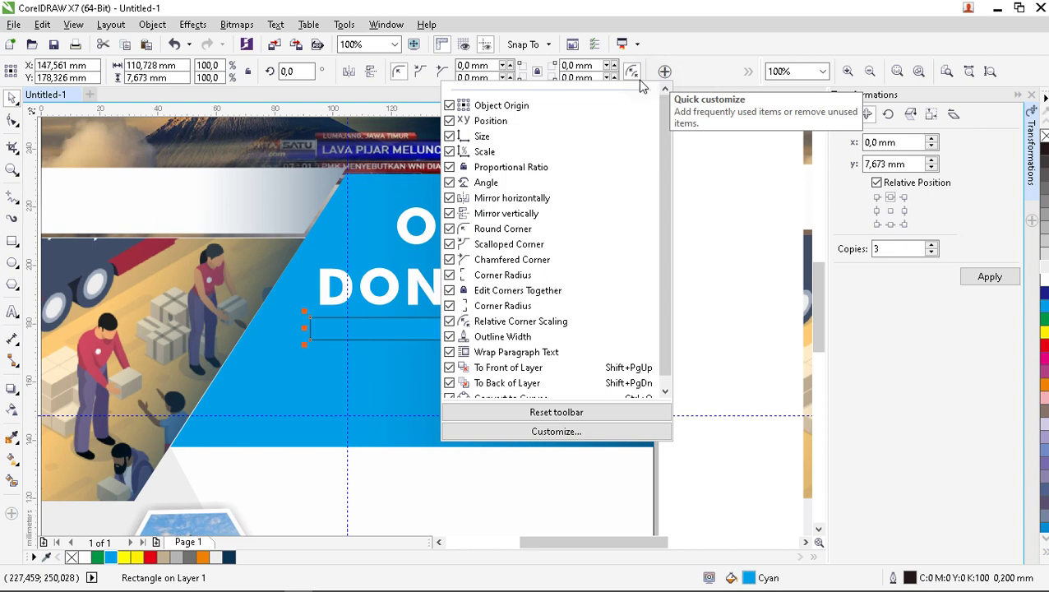
left_click(730, 206)
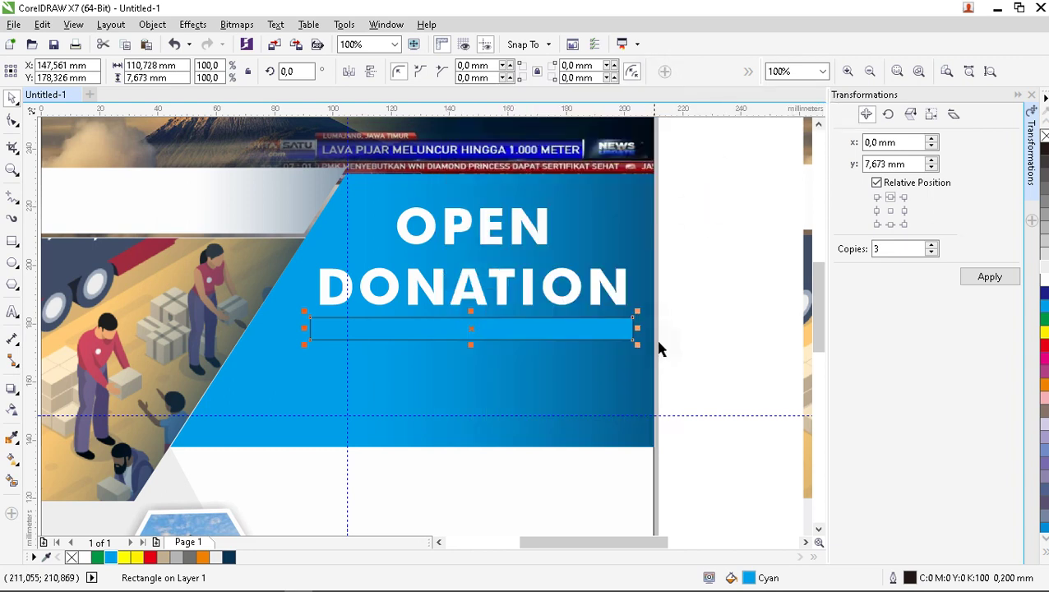
Remove the bar's black outline by setting the Outline Pen width to None.
double_click(910, 578)
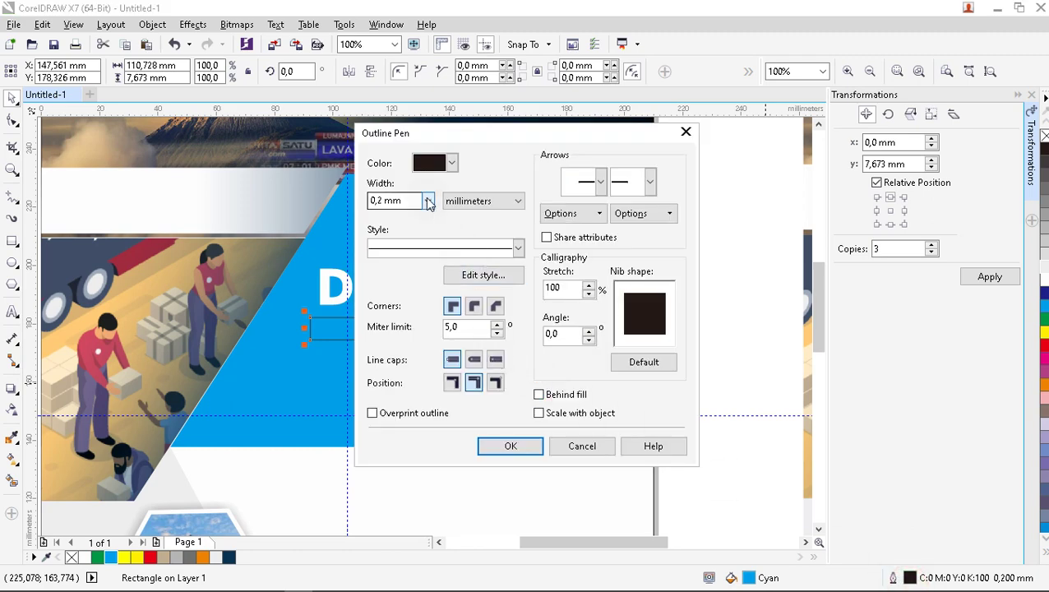
left_click(427, 201)
left_click(418, 218)
left_click(528, 445)
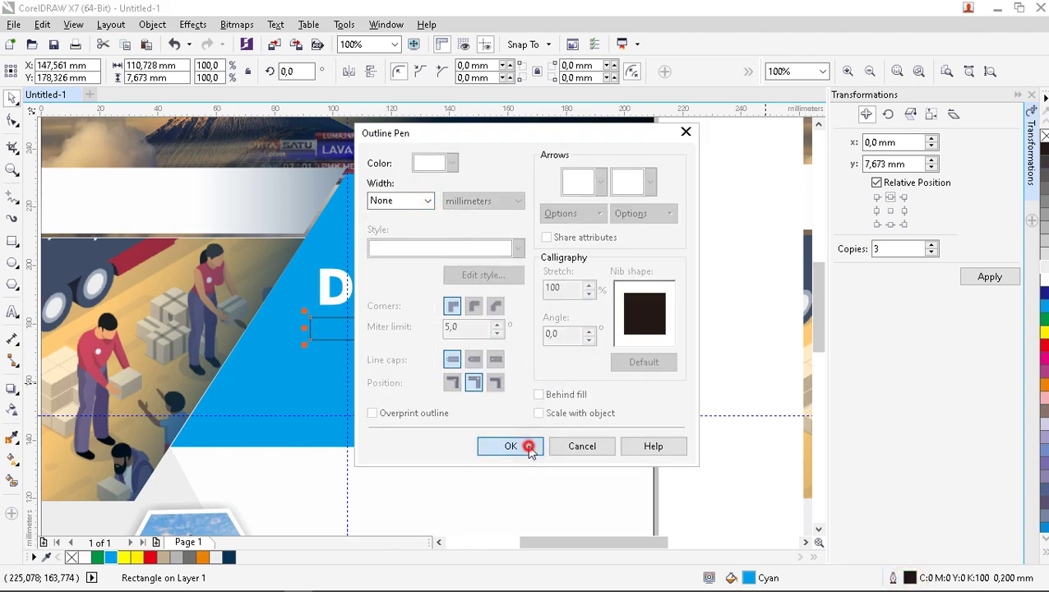
left_click(723, 298)
left_click(552, 327)
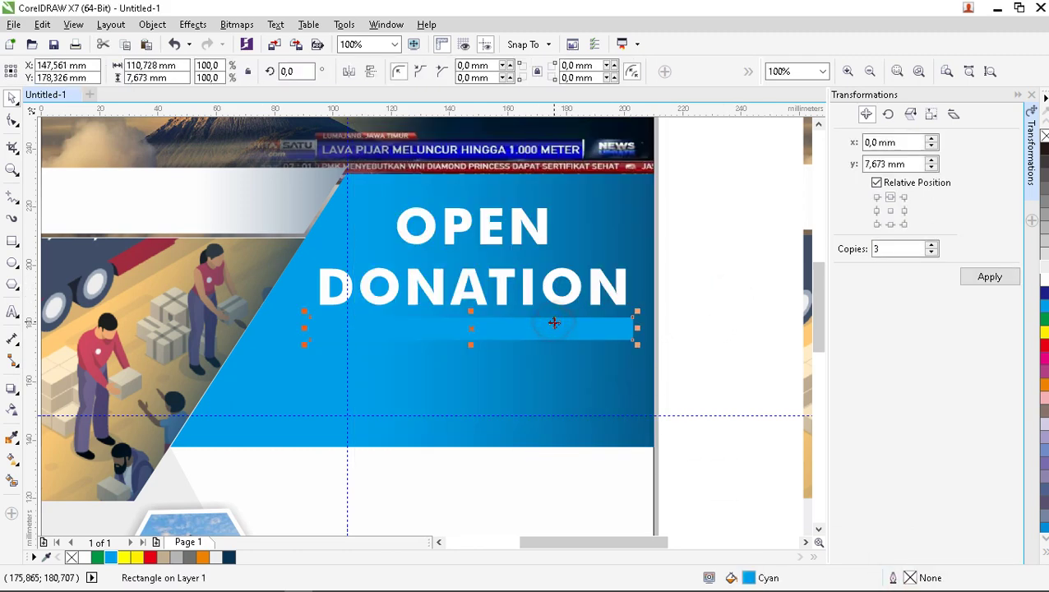
left_click(13, 409)
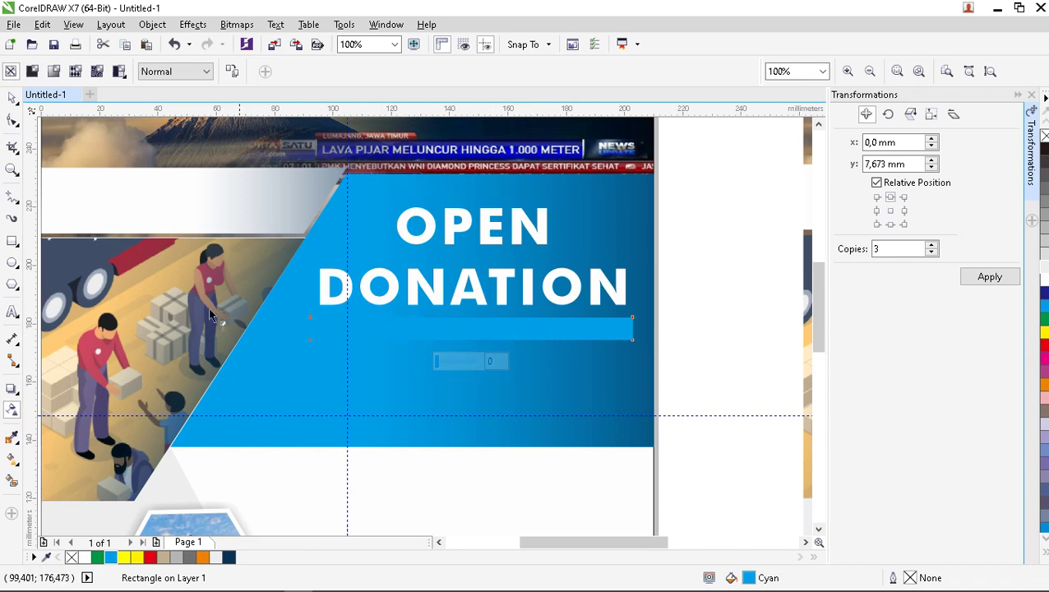
left_click(11, 97)
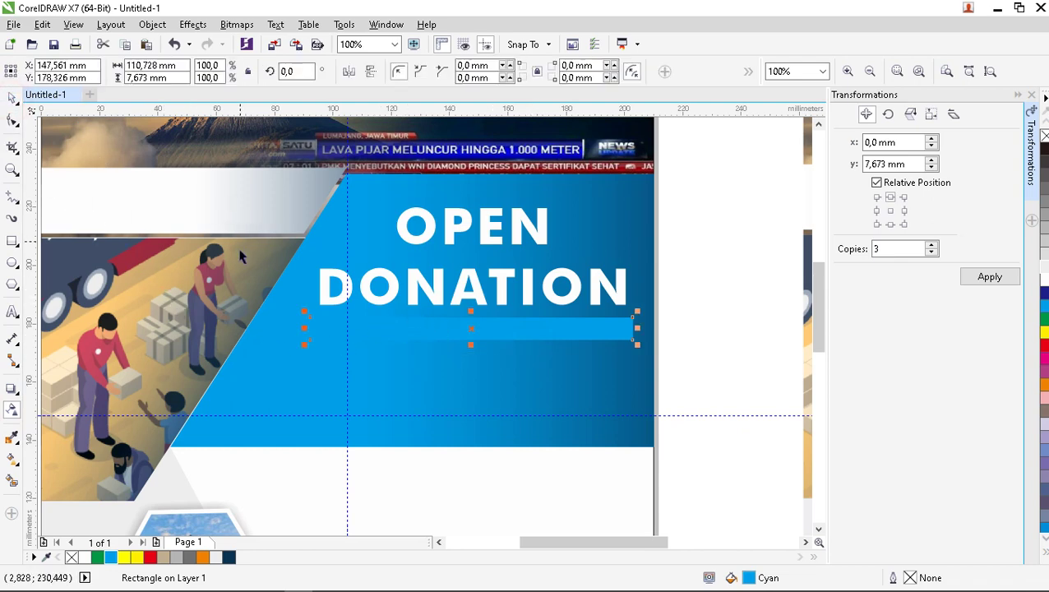
scroll(477, 267, "down", 2)
Sample the reference deadline bar's light blue (#3CB1E2) and apply it to the bar under DONATION.
left_click(477, 267)
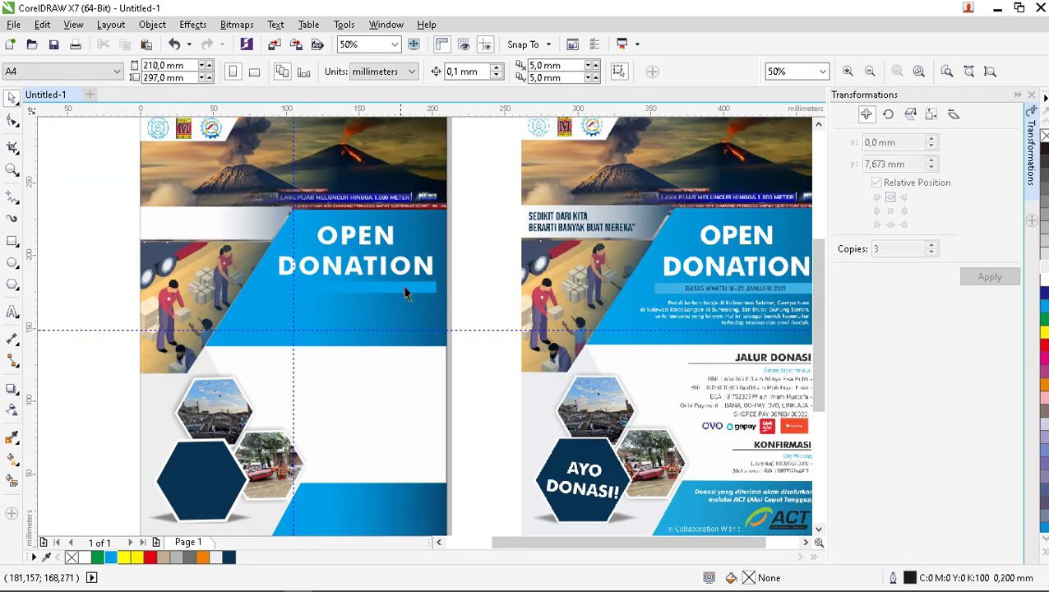
left_click(12, 437)
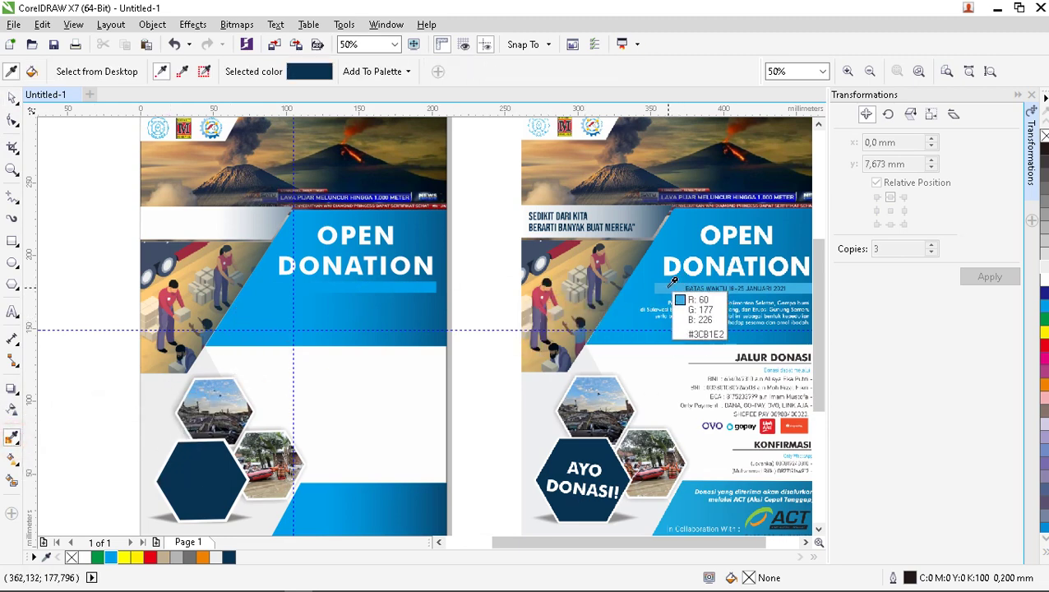
left_click(789, 287)
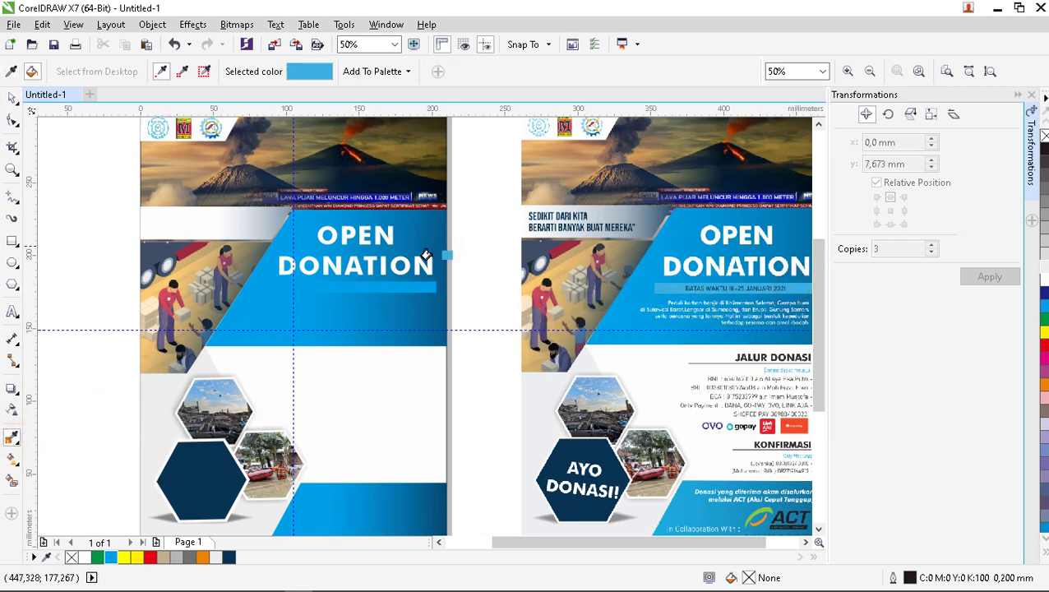
left_click(403, 288)
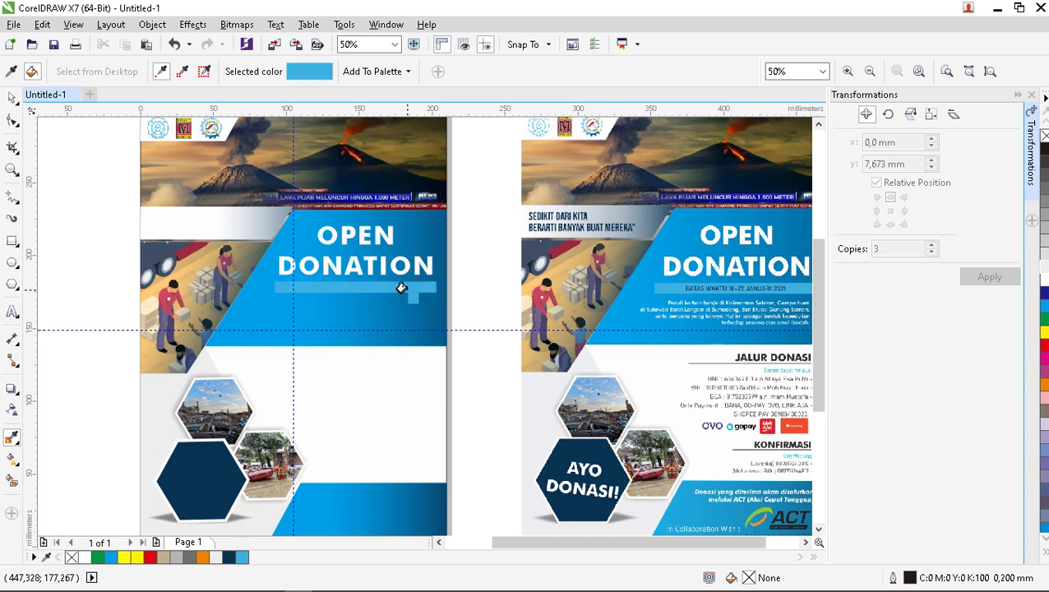
left_click(8, 98)
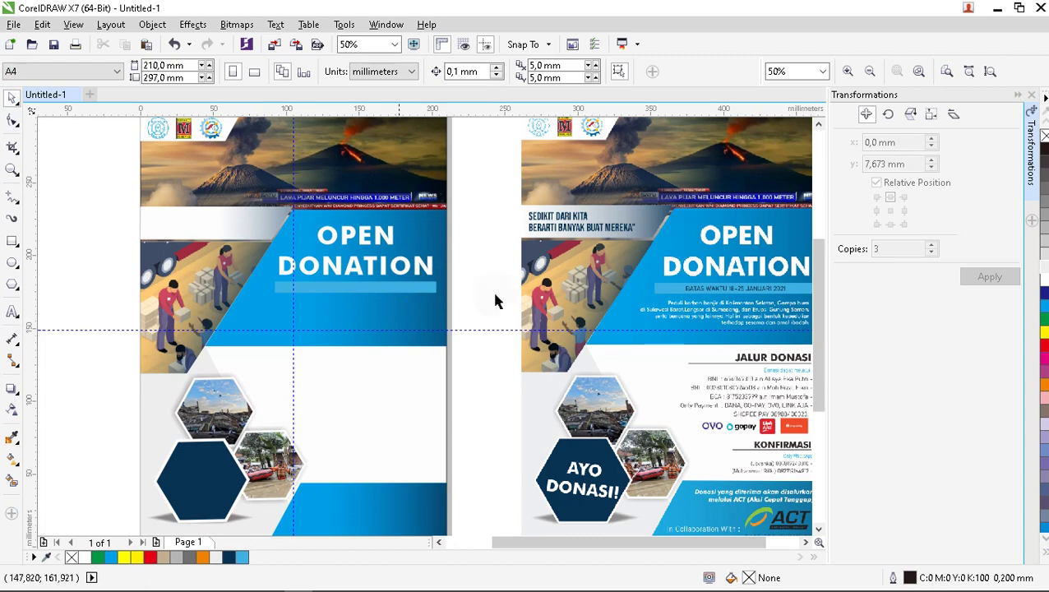
scroll(740, 292, "up", 2)
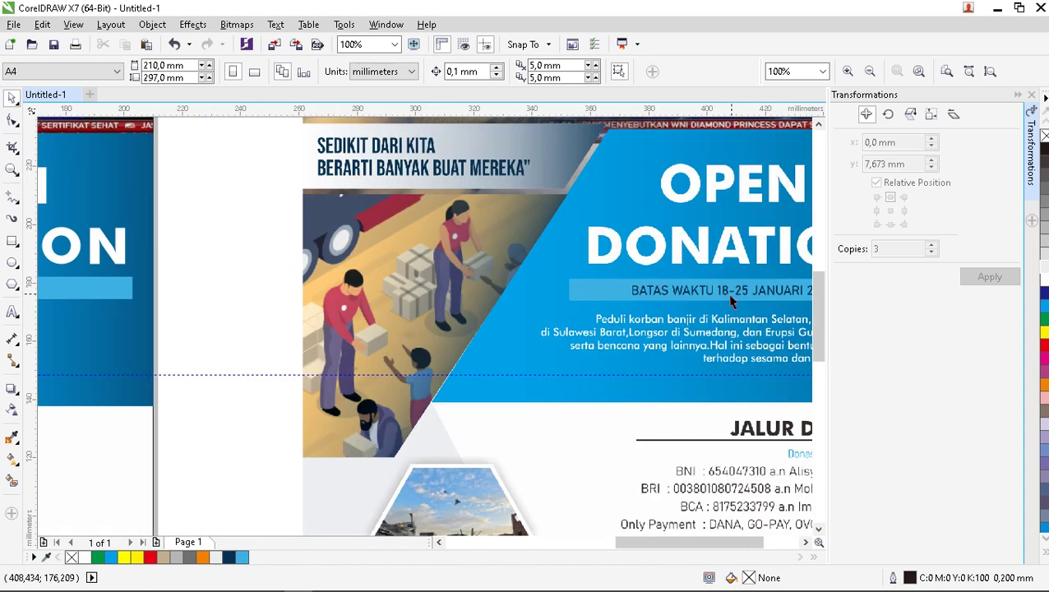
scroll(727, 293, "down", 1)
scroll(362, 318, "up", 2)
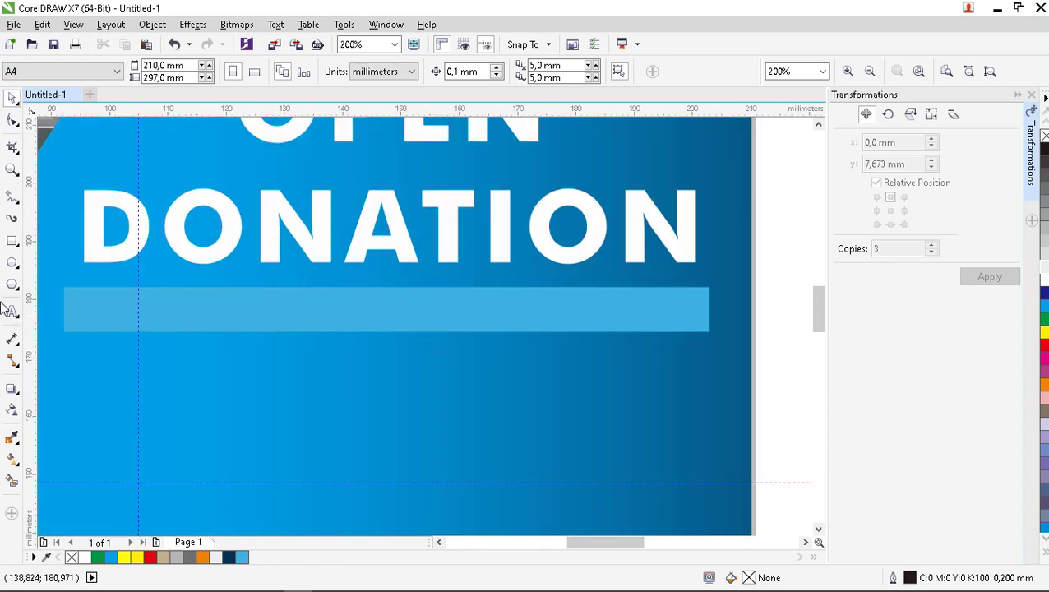
Type 'Batas waktu 2 februari 2020' on the light-blue bar, correcting typos, and nudge it left.
left_click(12, 311)
left_click(240, 320)
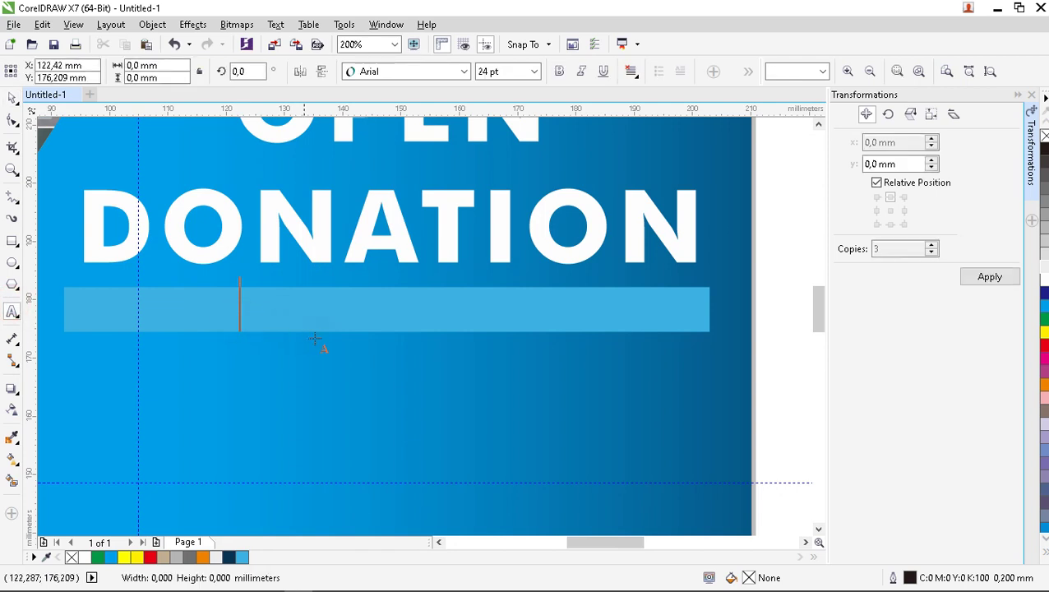
type("b")
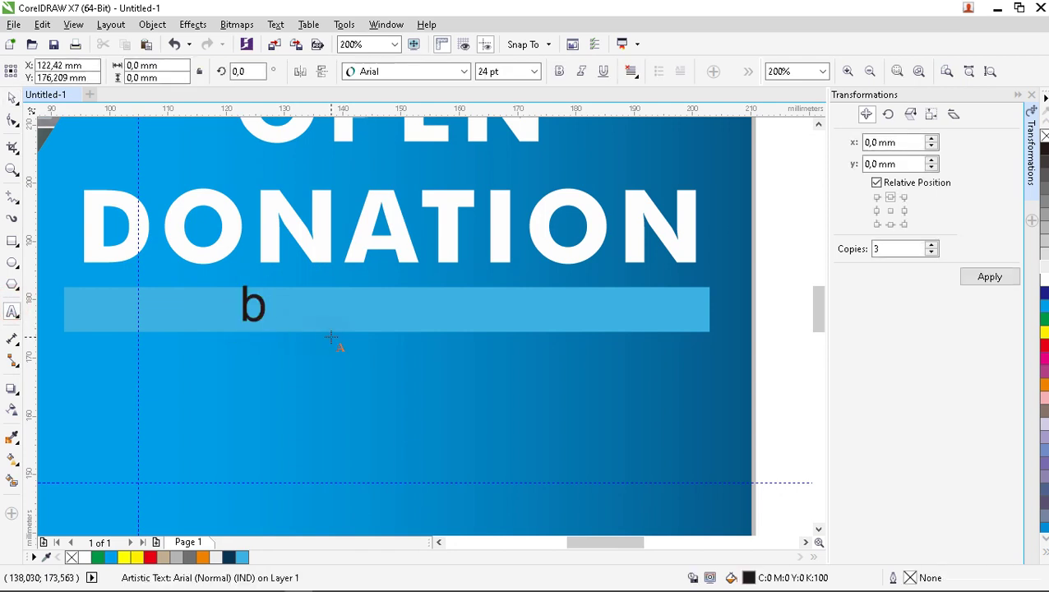
key("BackSpace")
type("Ba")
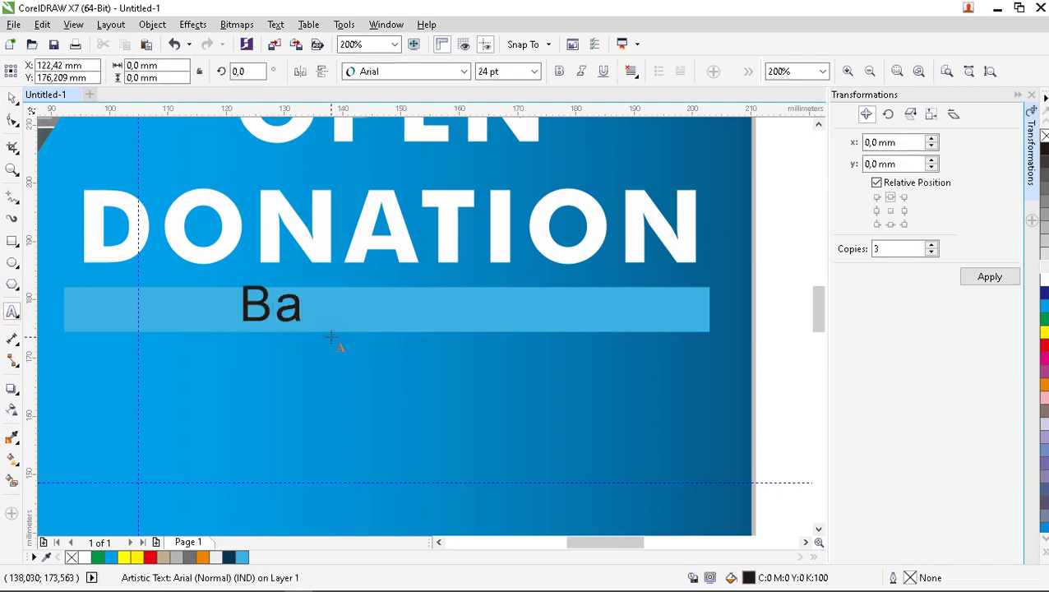
type("tas wak")
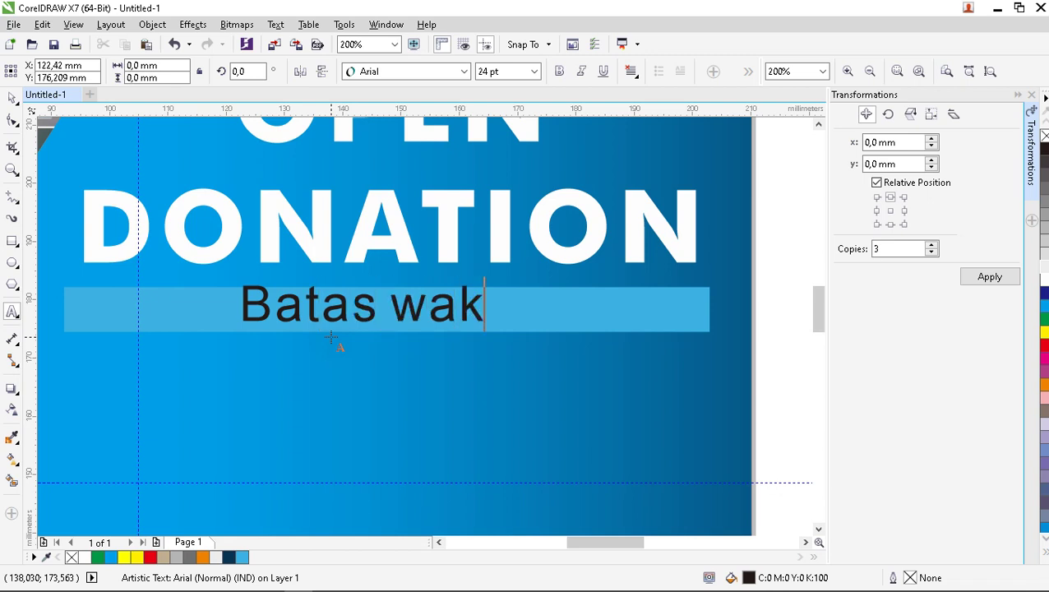
type("tu ")
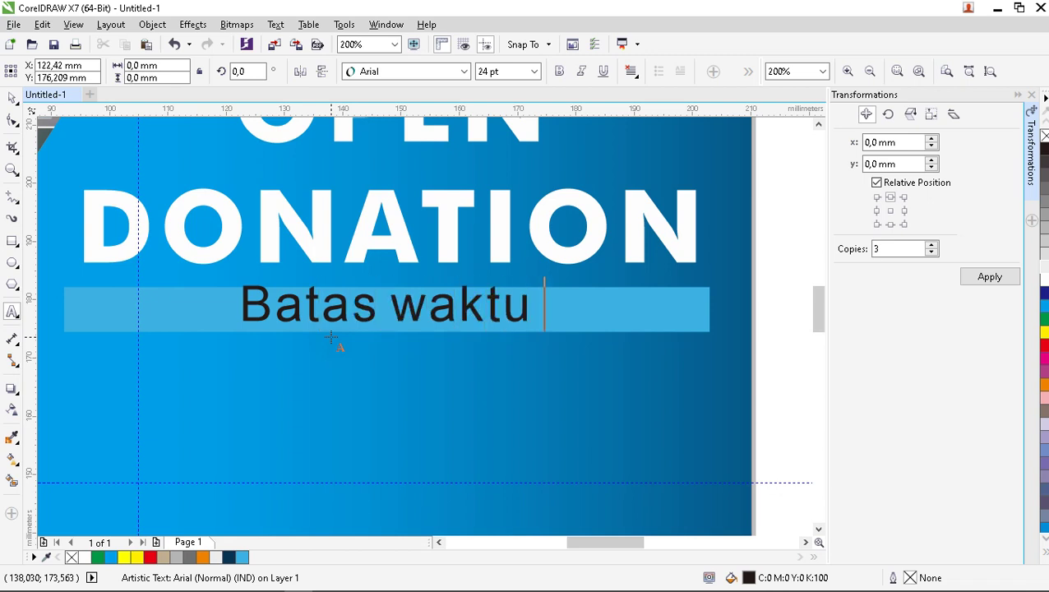
type("2 febr")
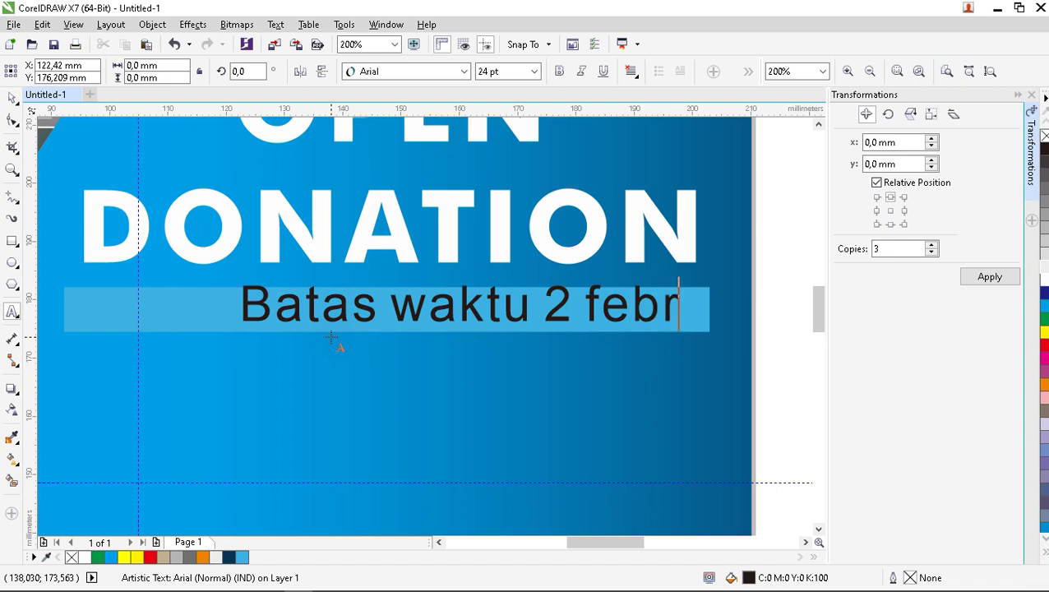
type("uari")
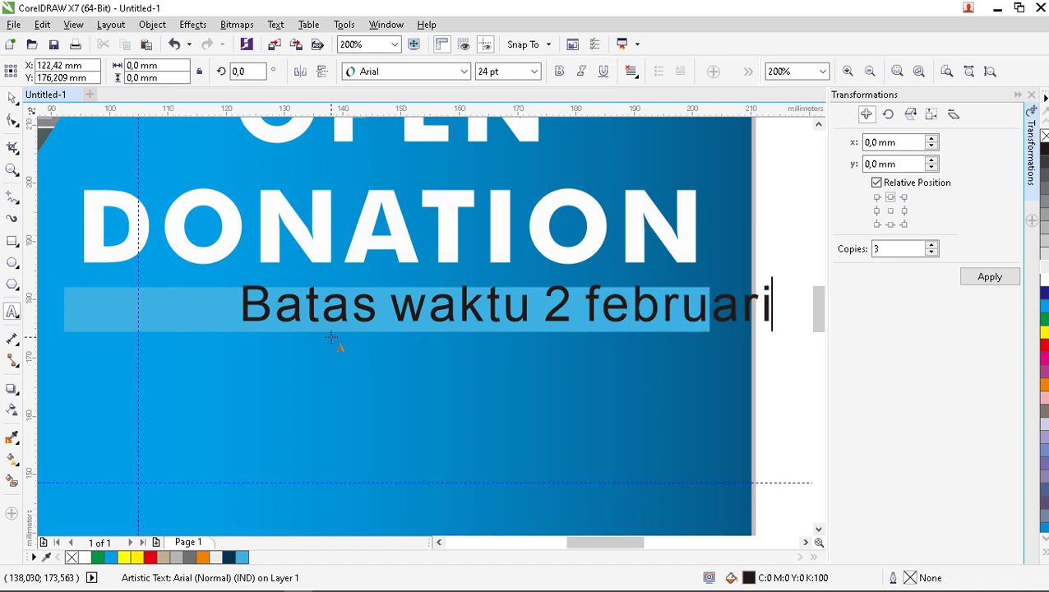
type(" 202")
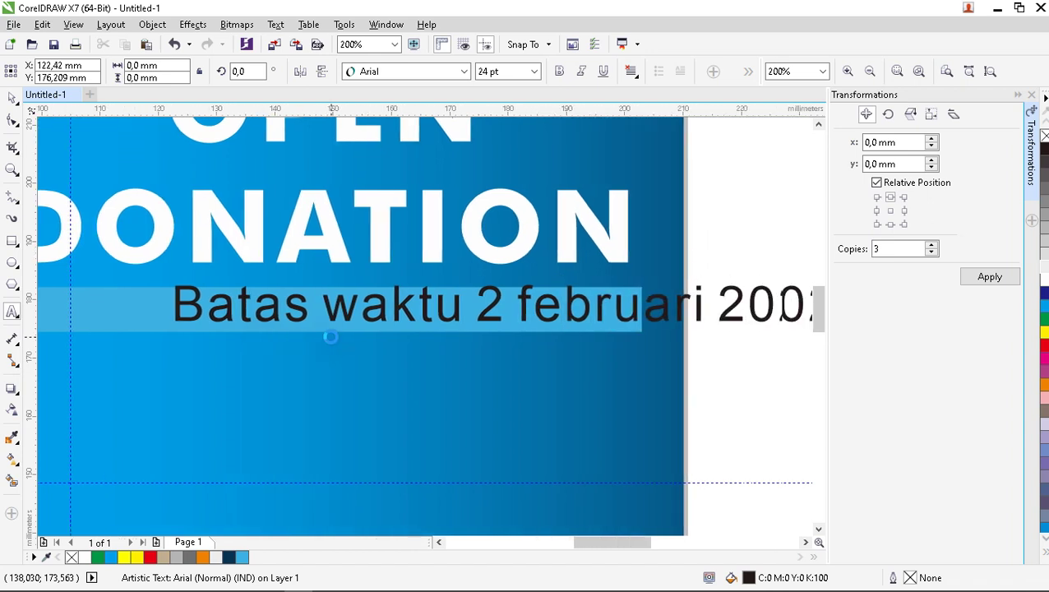
type("o")
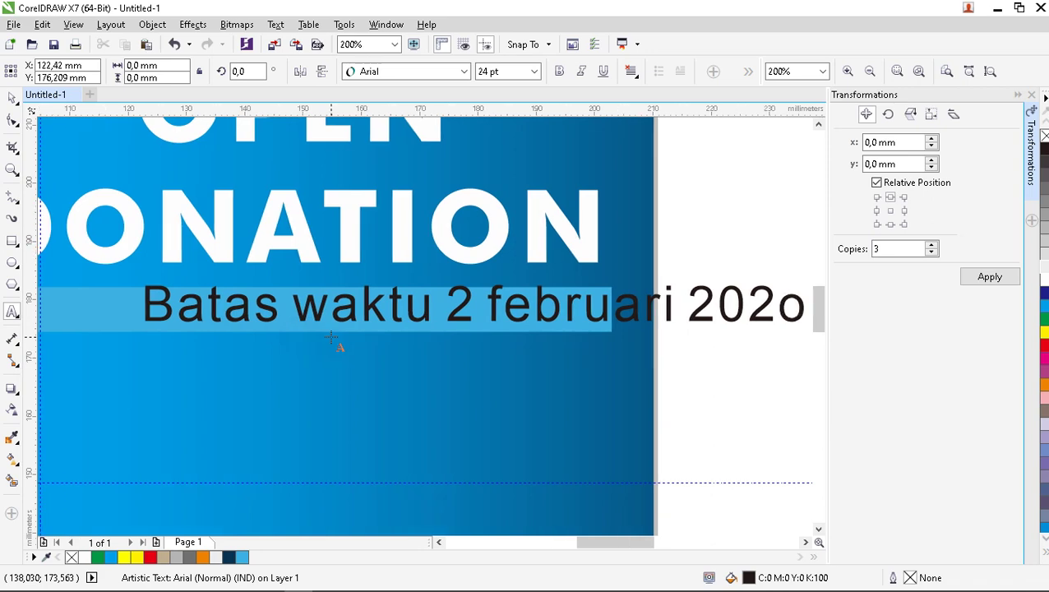
key("BackSpace")
type("0")
key("ctrl+space")
left_click(9, 97)
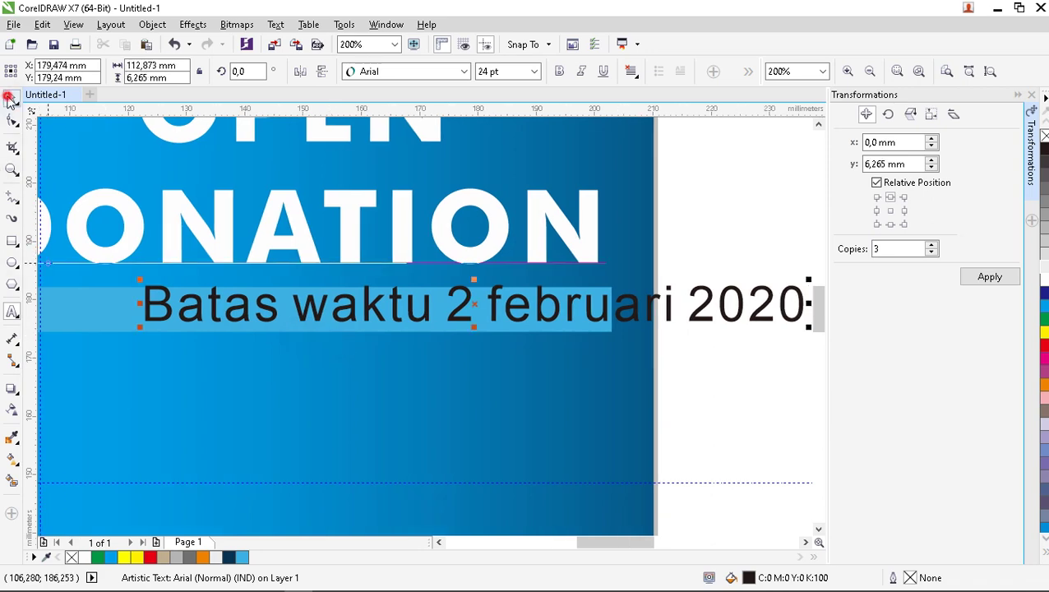
scroll(367, 309, "down", 2)
left_click_drag(415, 306, 312, 309)
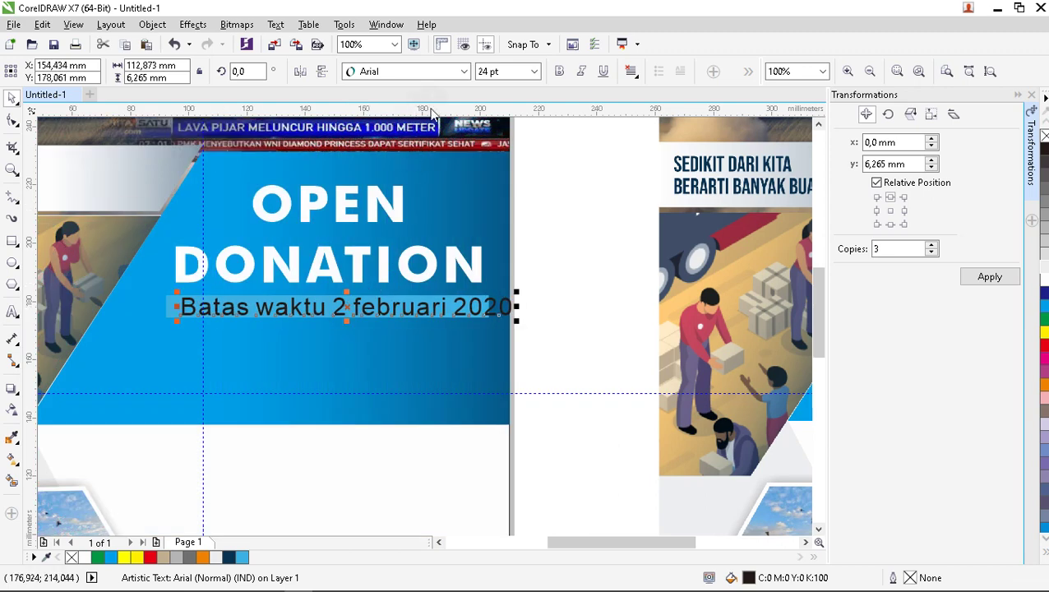
Restyle the deadline text as Bahnschrift Light at 16 pt, shifting it right within the bar.
left_click(462, 72)
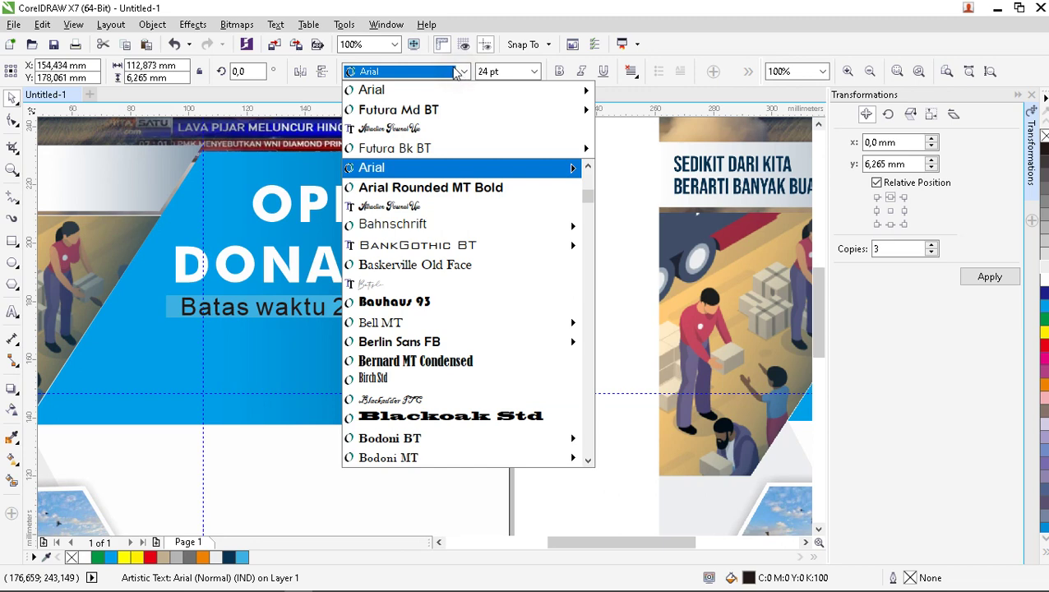
left_click(407, 225)
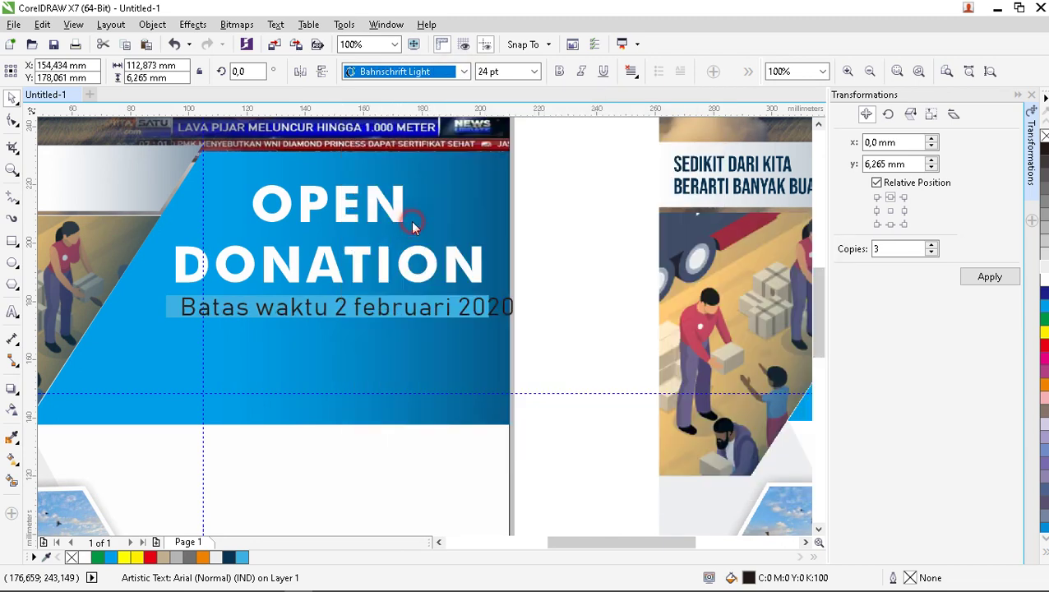
left_click(535, 74)
left_click(503, 138)
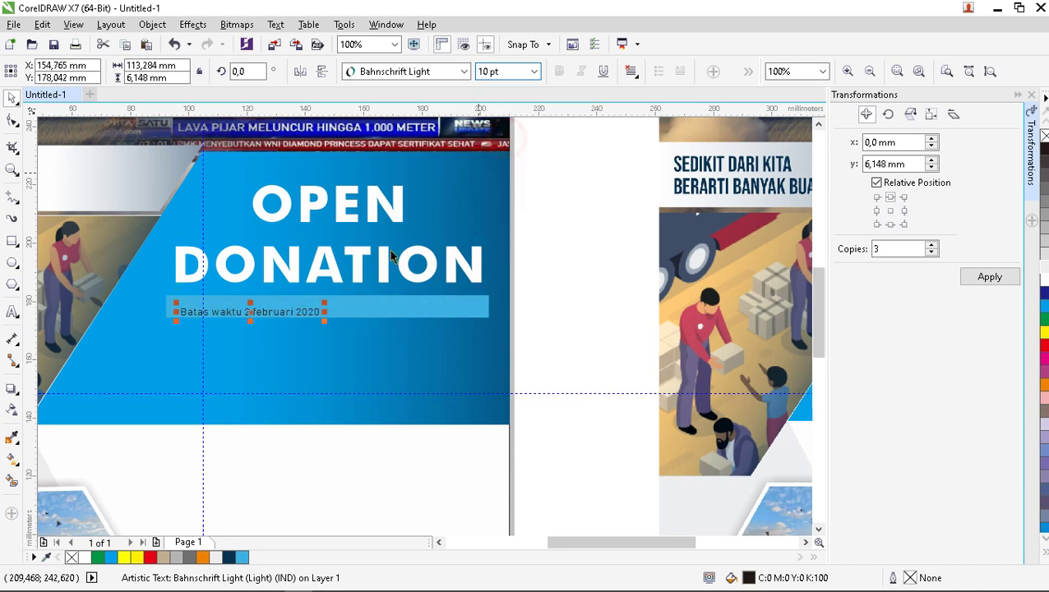
left_click_drag(255, 316, 327, 306)
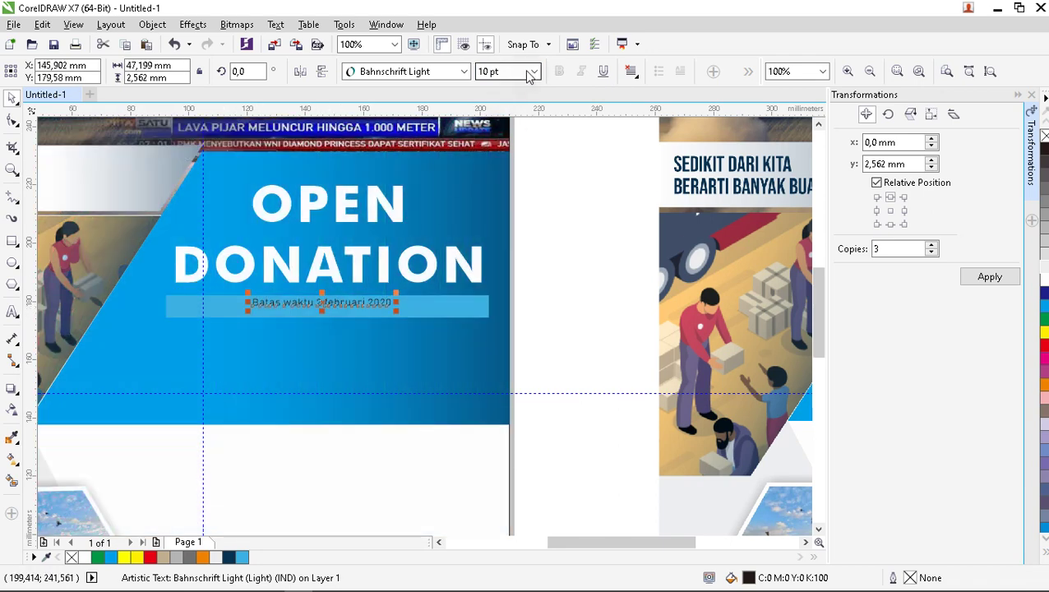
left_click(533, 72)
left_click(518, 194)
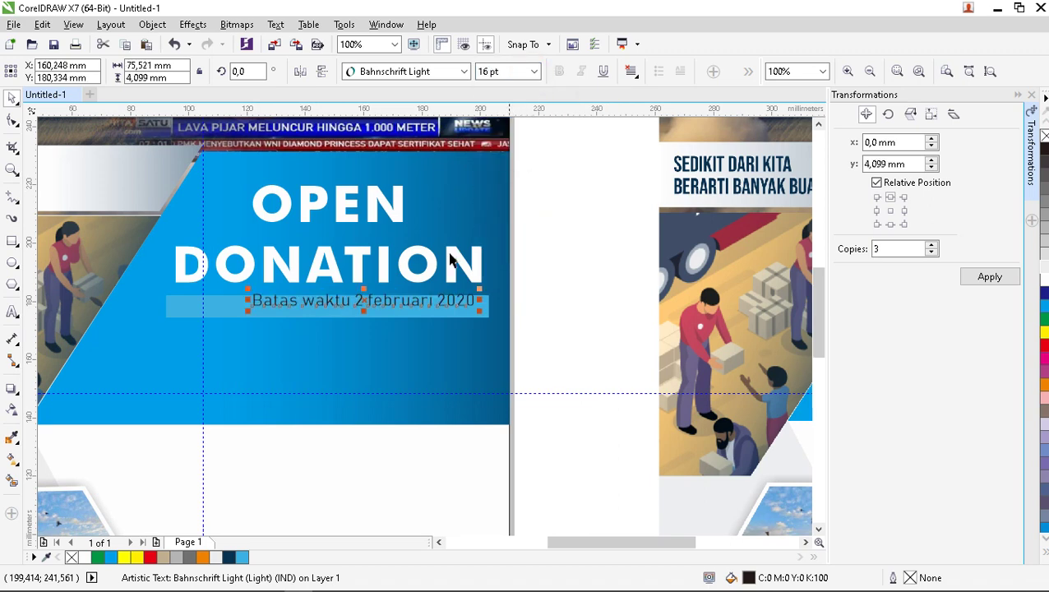
scroll(374, 318, "up", 2)
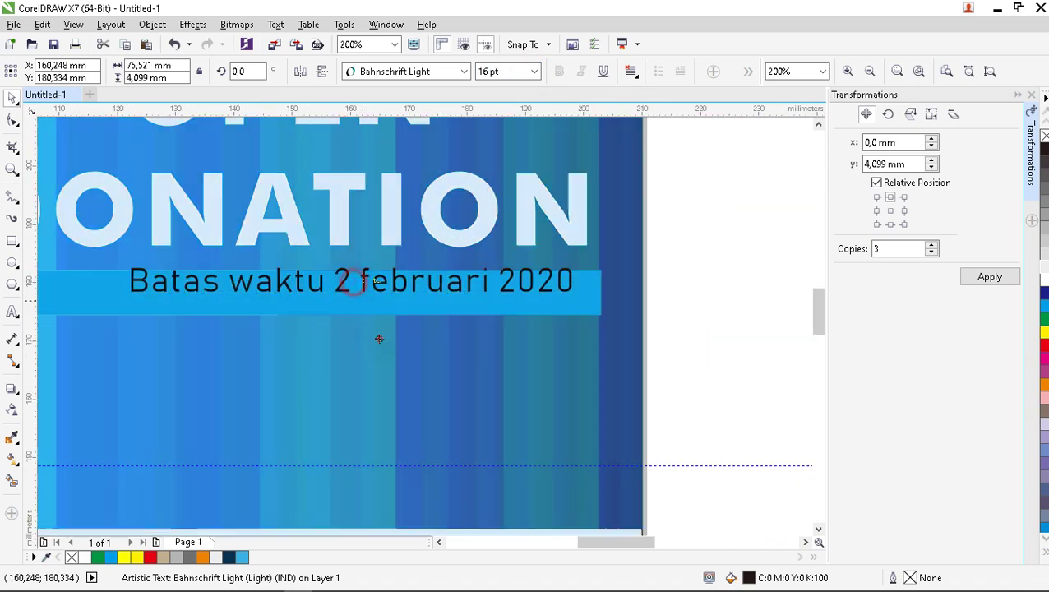
Drag the deadline text off the bar and back so it sits centred on the light-blue bar.
left_click_drag(379, 339, 397, 358)
left_click(407, 304)
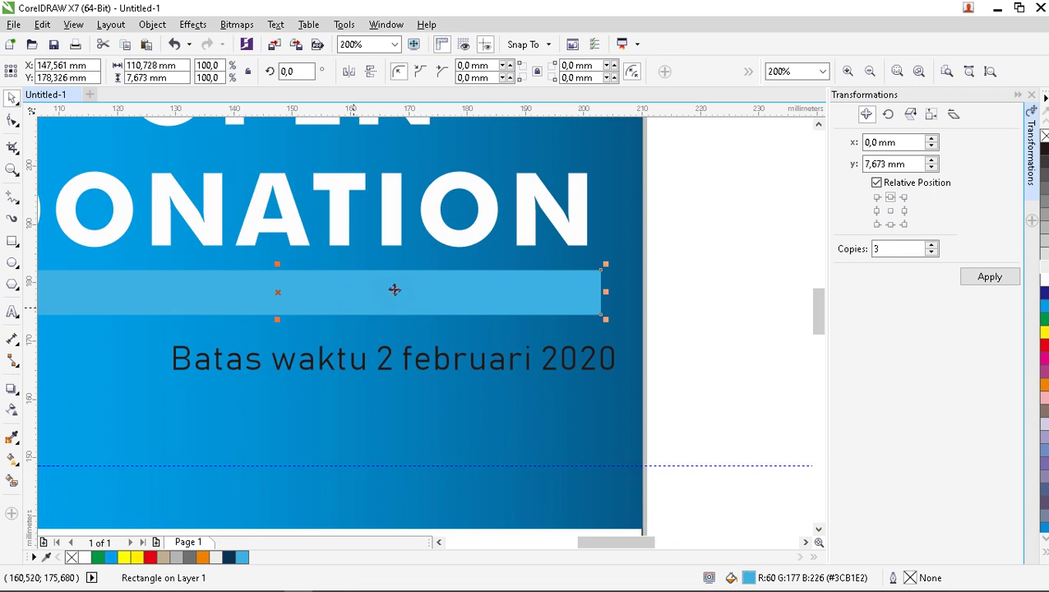
scroll(375, 281, "down", 2)
scroll(316, 286, "up", 2)
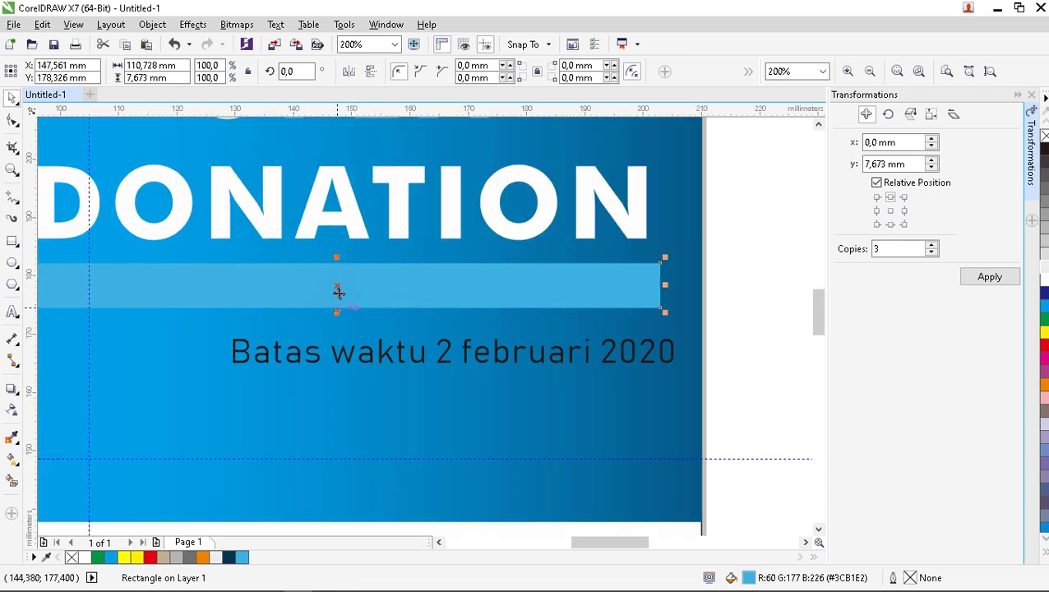
left_click(447, 355)
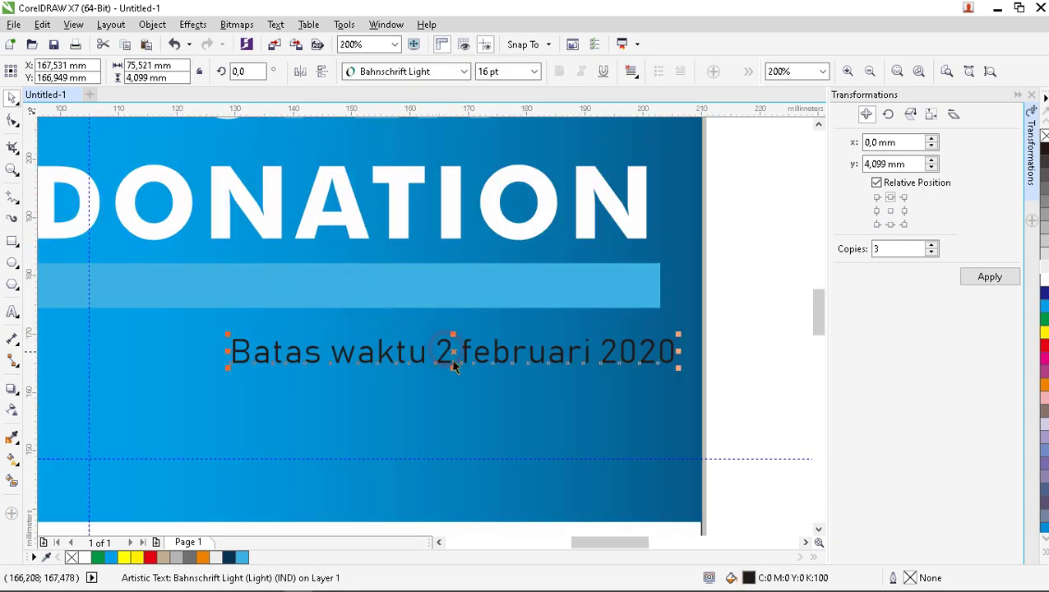
left_click_drag(453, 352, 336, 285)
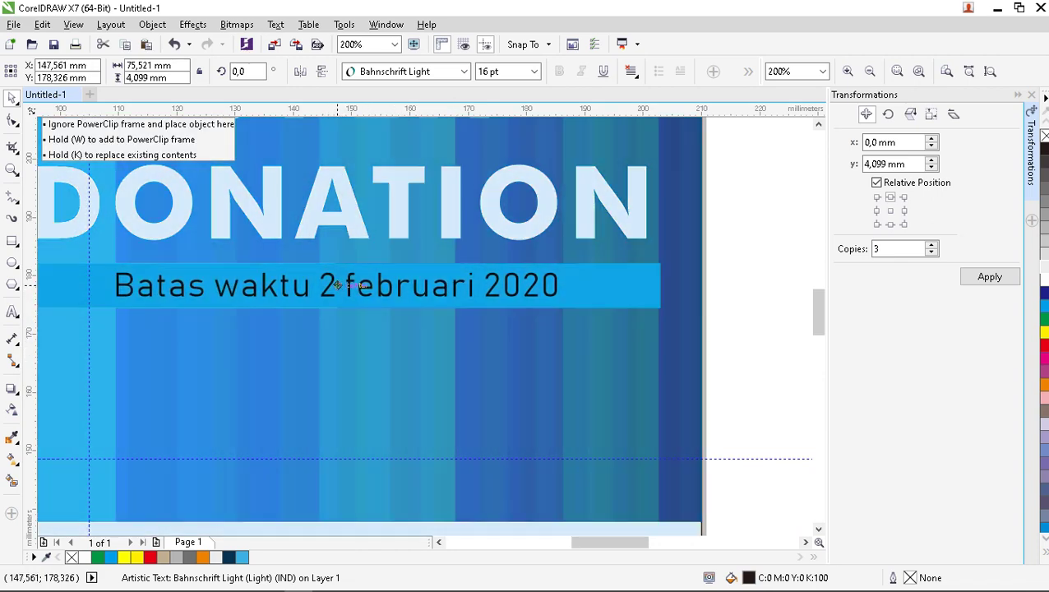
left_click_drag(336, 285, 337, 286)
scroll(363, 312, "down", 1)
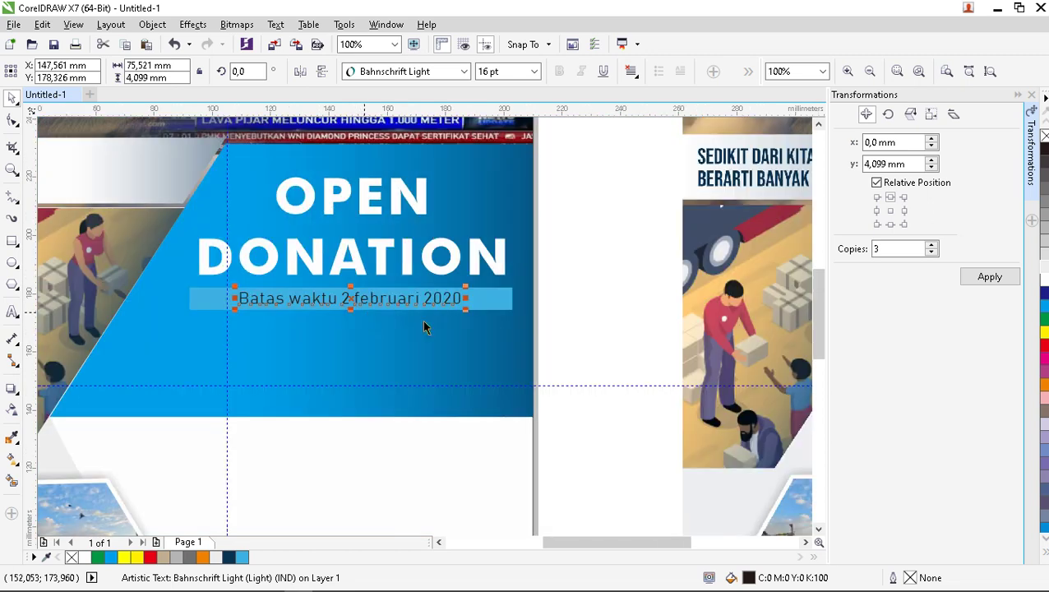
left_click(553, 326)
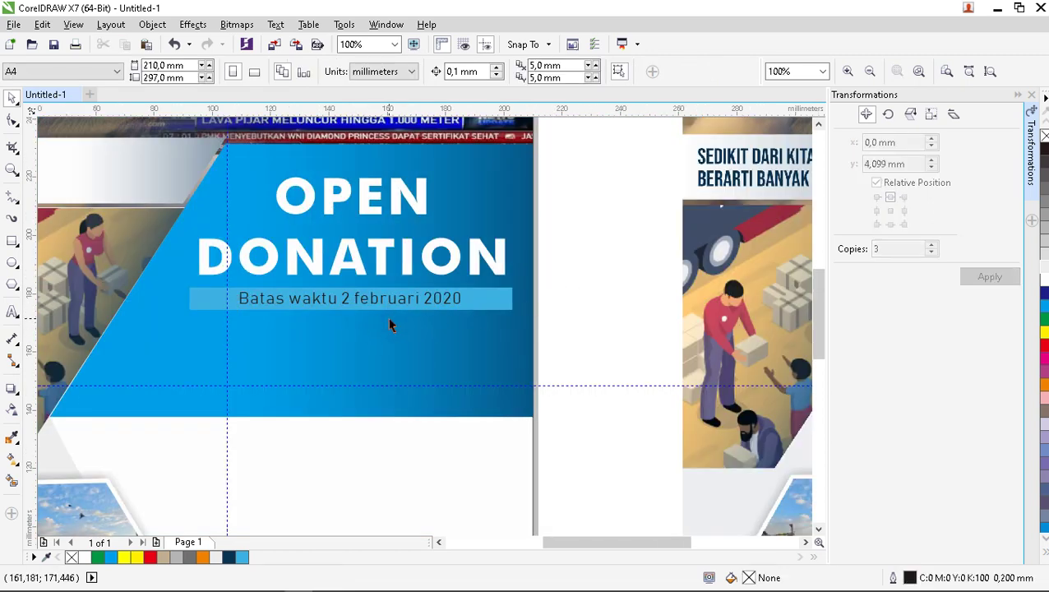
scroll(435, 336, "down", 1)
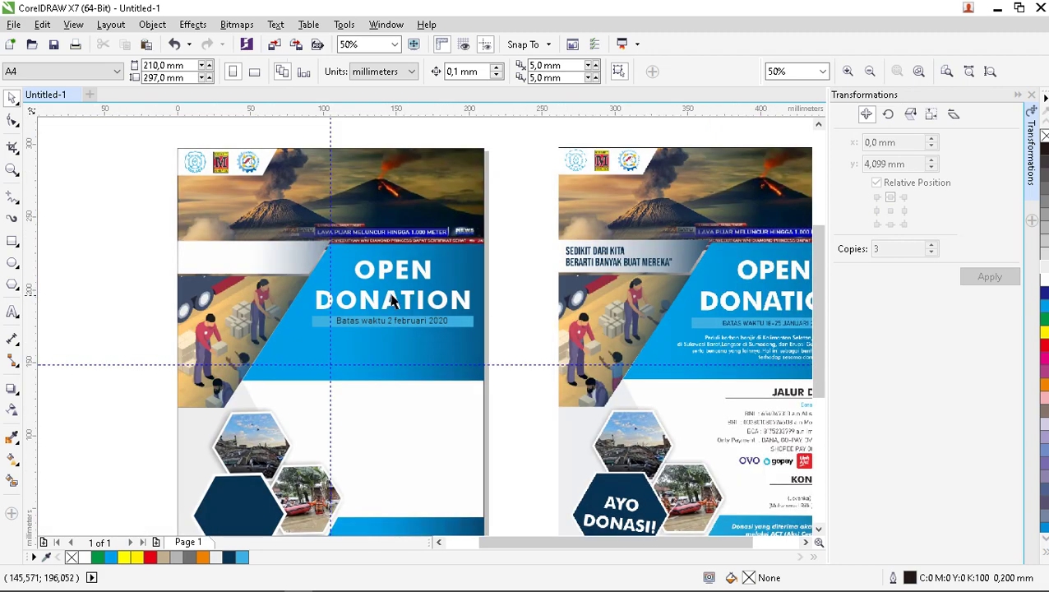
scroll(393, 303, "down", 1)
scroll(533, 327, "up", 2)
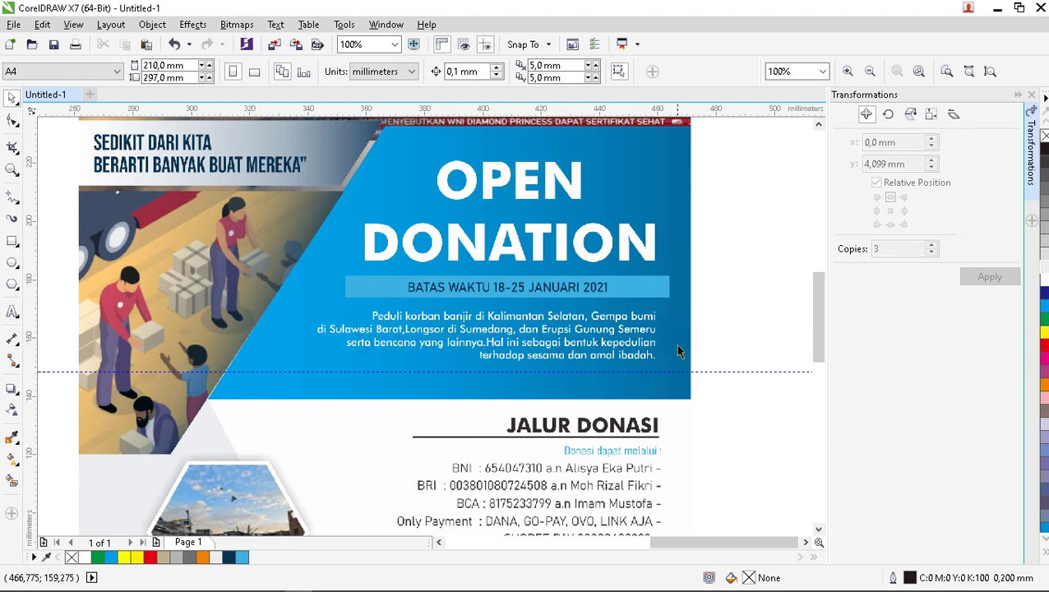
scroll(672, 343, "down", 1)
scroll(633, 358, "up", 1)
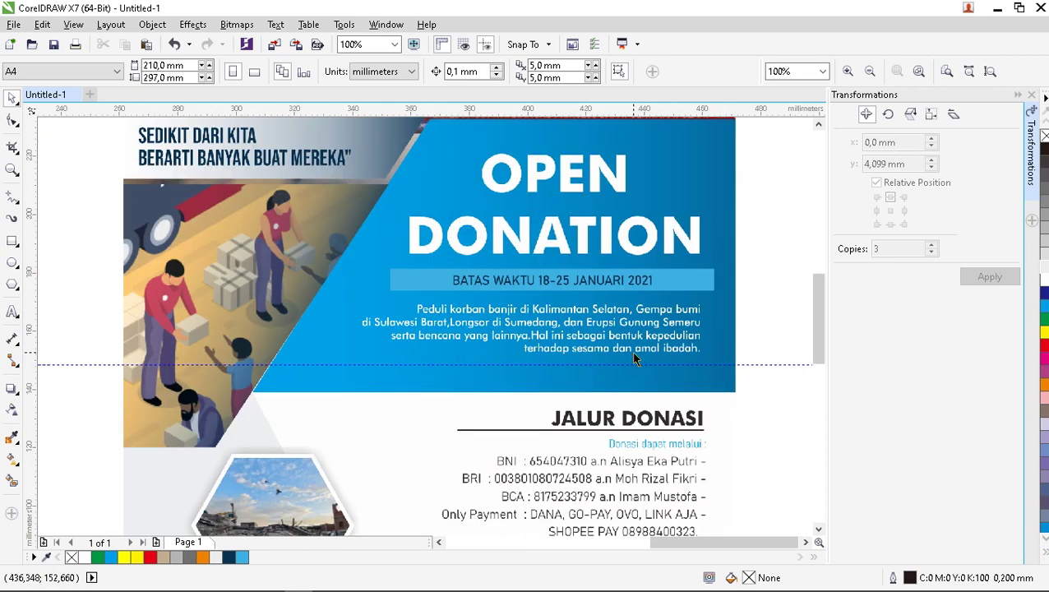
scroll(634, 358, "down", 1)
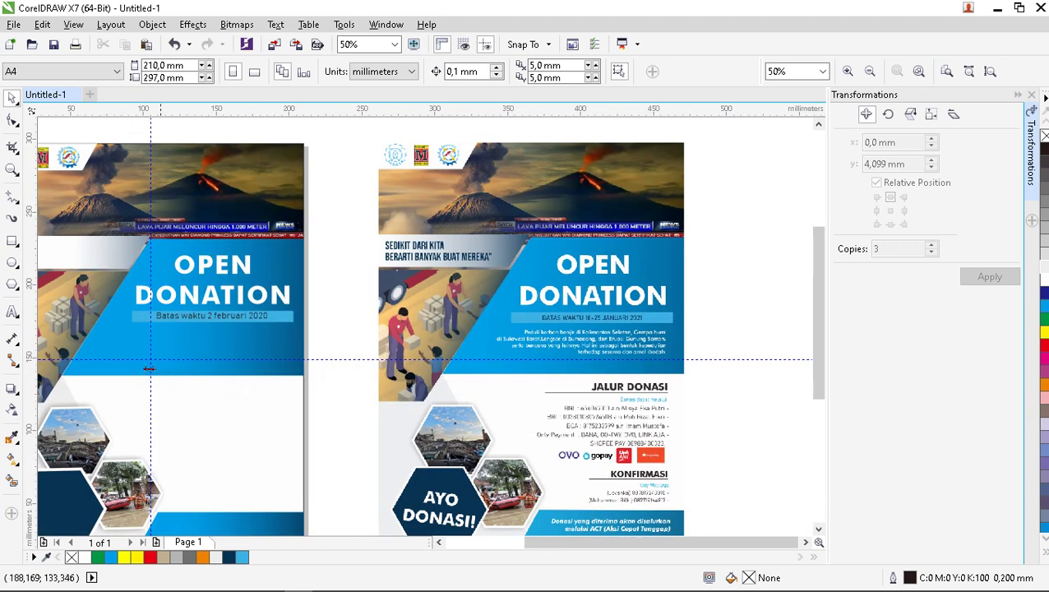
scroll(144, 373, "up", 1)
left_click(12, 312)
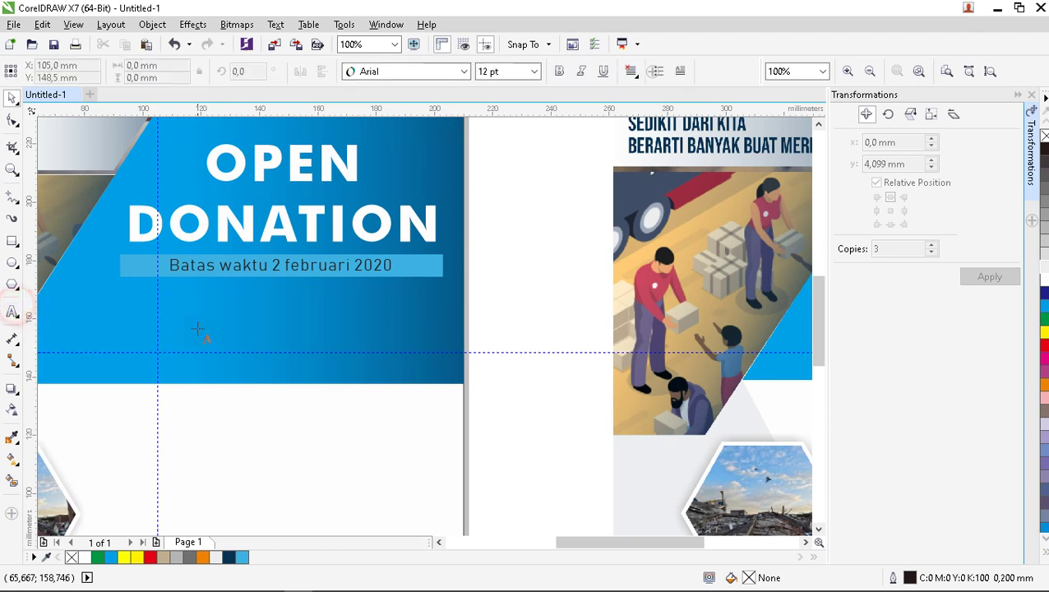
Below the deadline bar, type 'Donasi ini sebagai ladang beramal kita untuk membantu saudara-saudari kita…'.
left_click(172, 312)
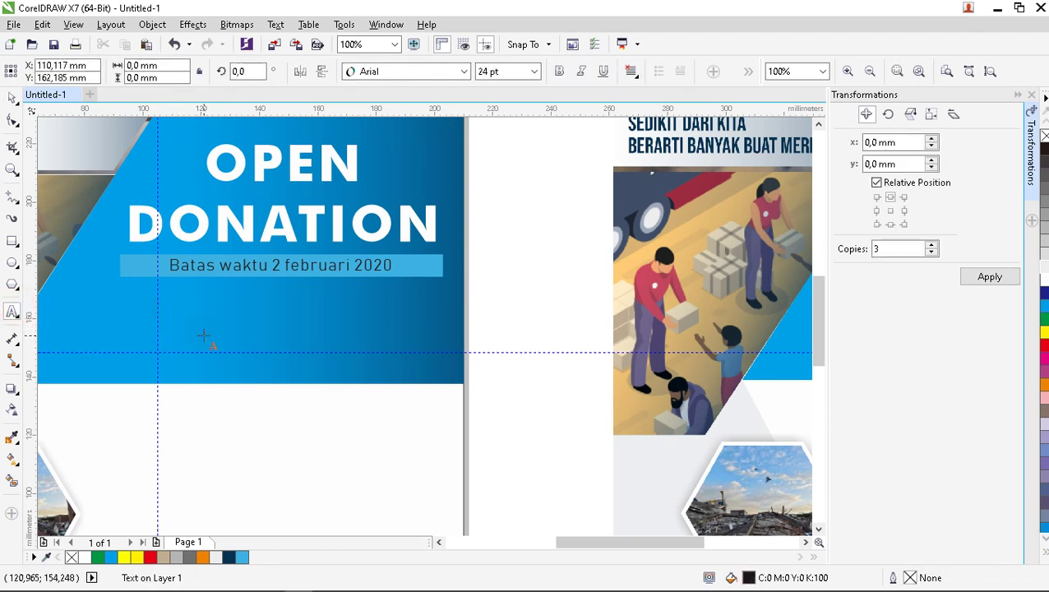
type("b")
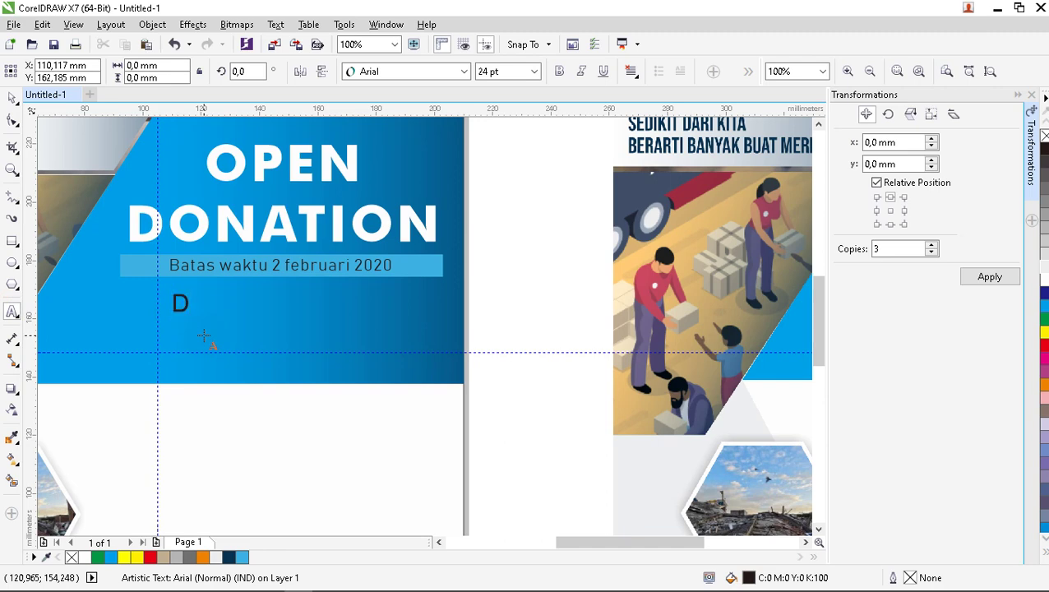
type("onasi in")
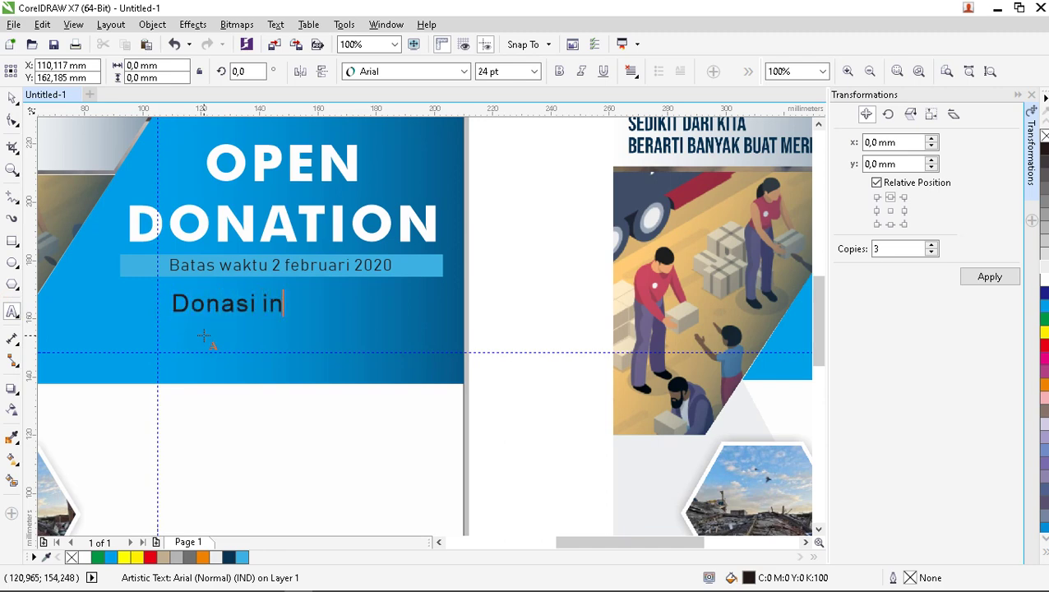
type("i digunakan")
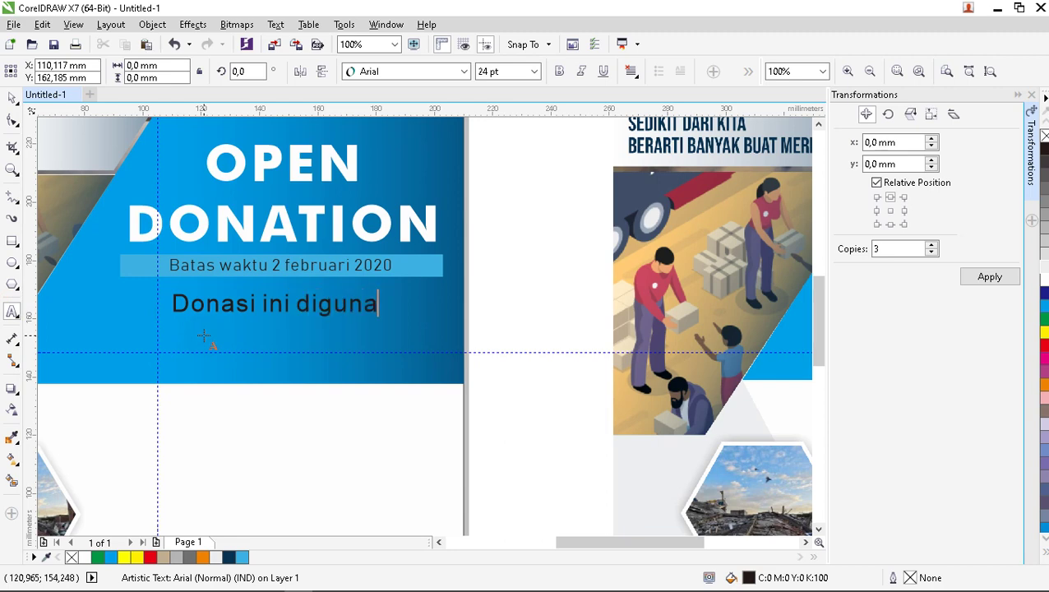
key("BackSpace")
key("BackSpace")
key("BackSpace")
key("BackSpace")
key("BackSpace")
key("BackSpace")
type("ebagai la")
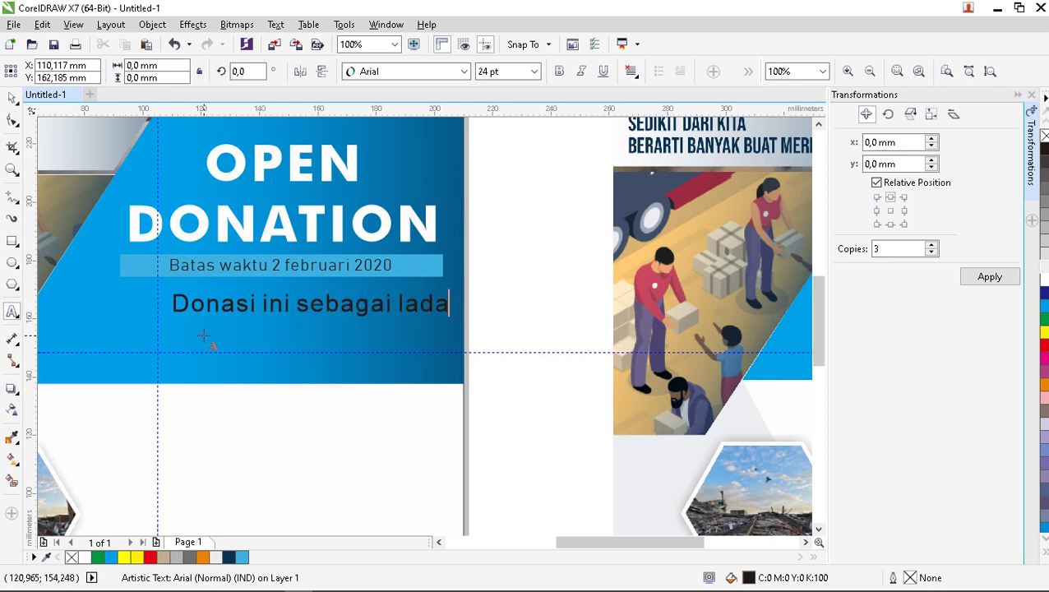
type("dang ")
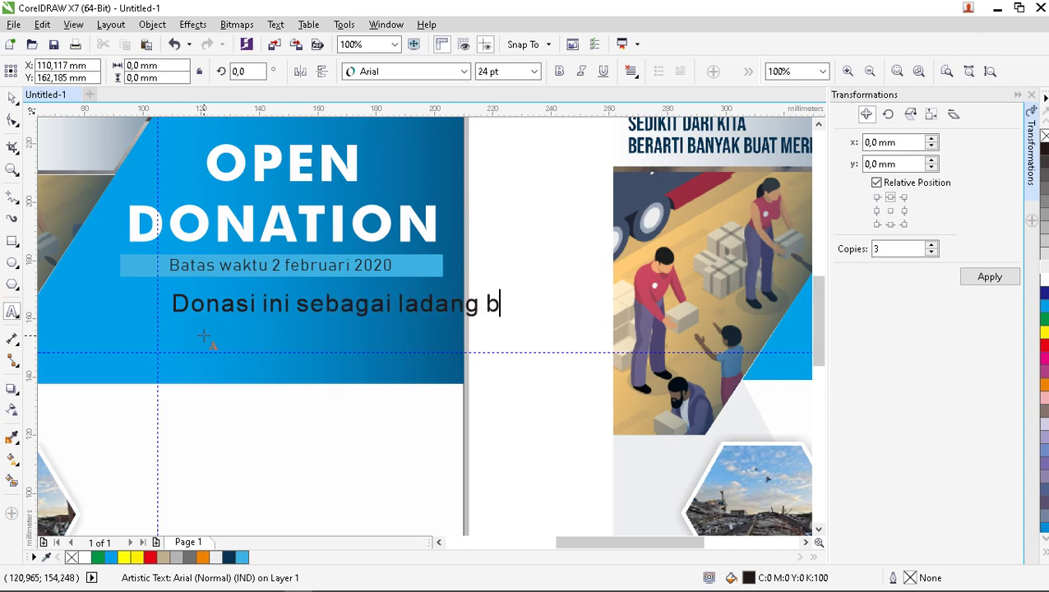
type("beramal kita untuk ")
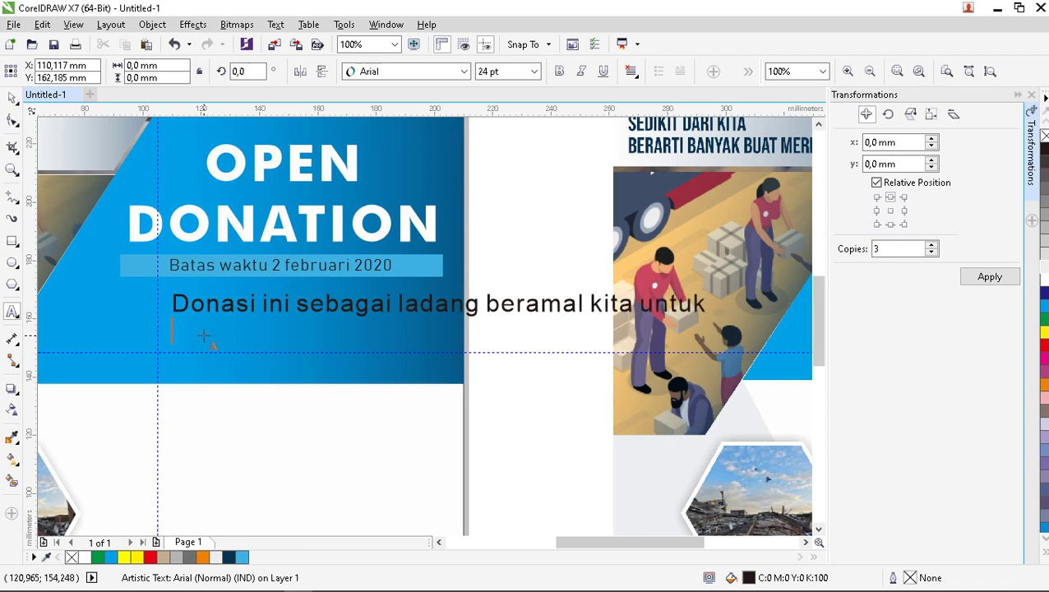
type("membantu")
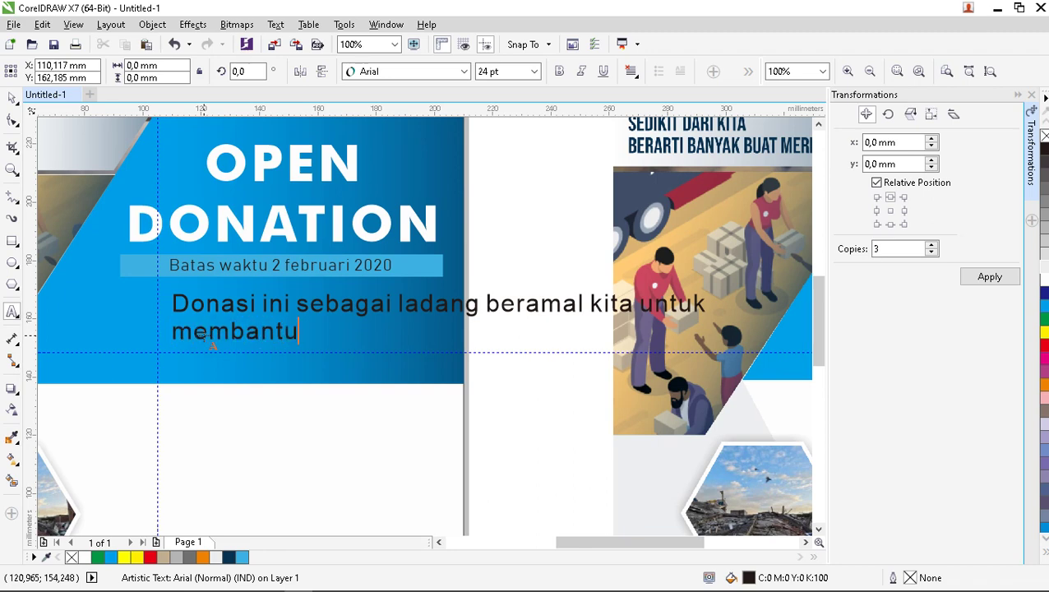
type(" saudara")
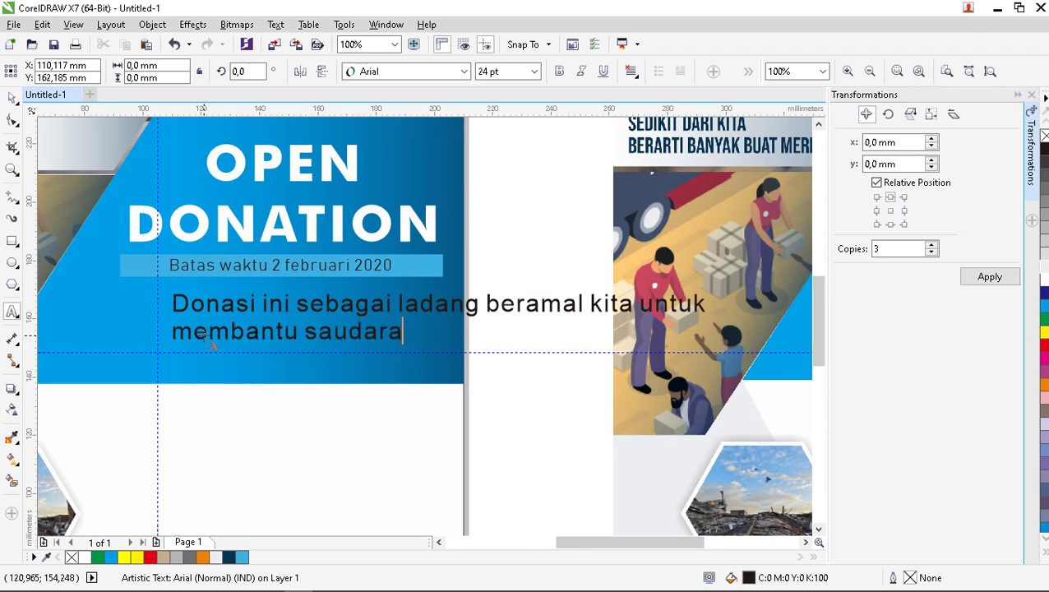
type("-saudari ki")
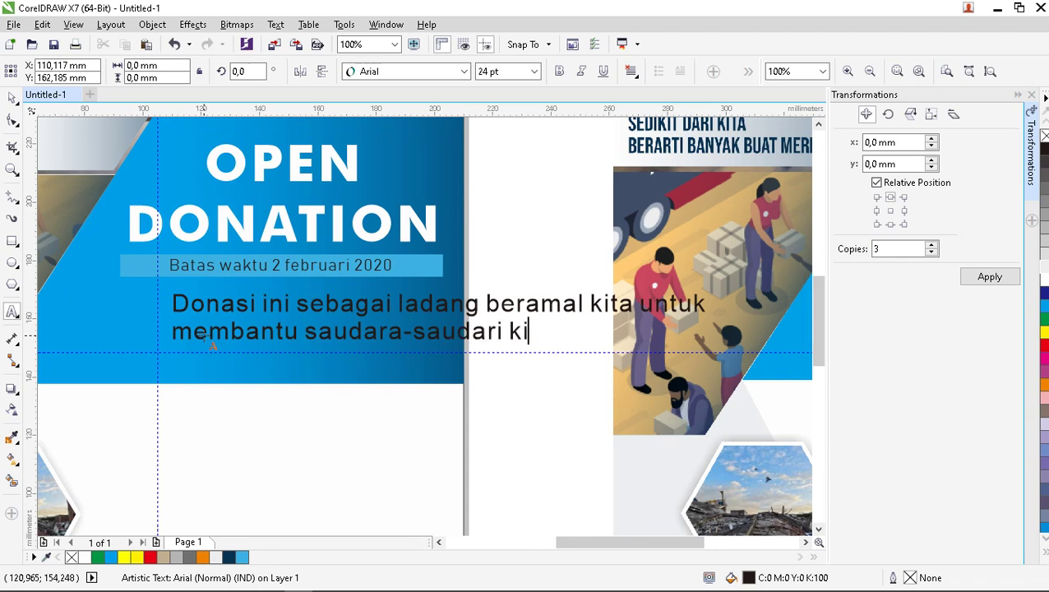
type("ta yang seda")
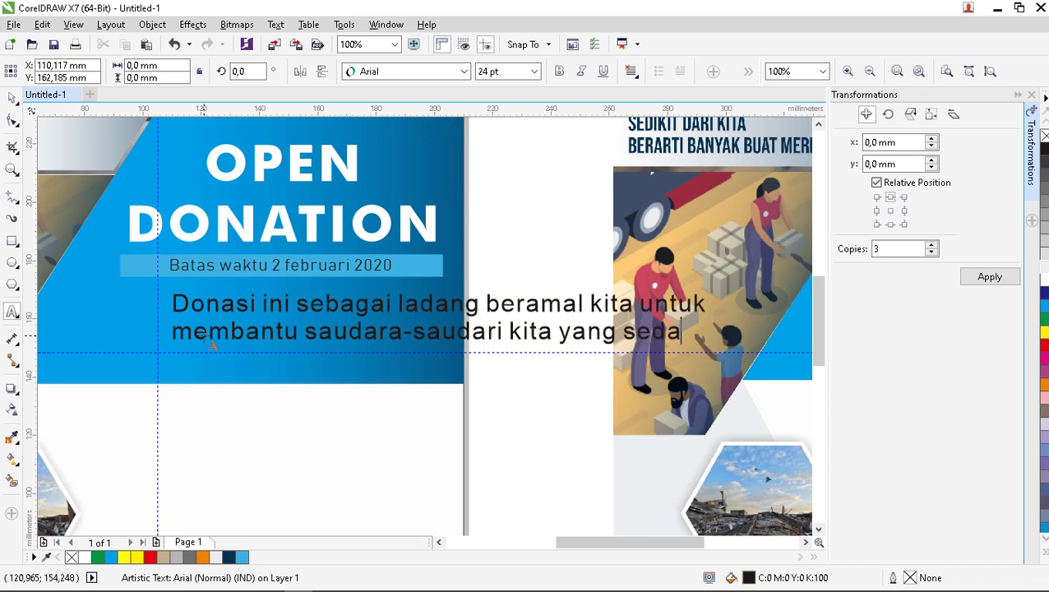
type("ng ")
type("terkena")
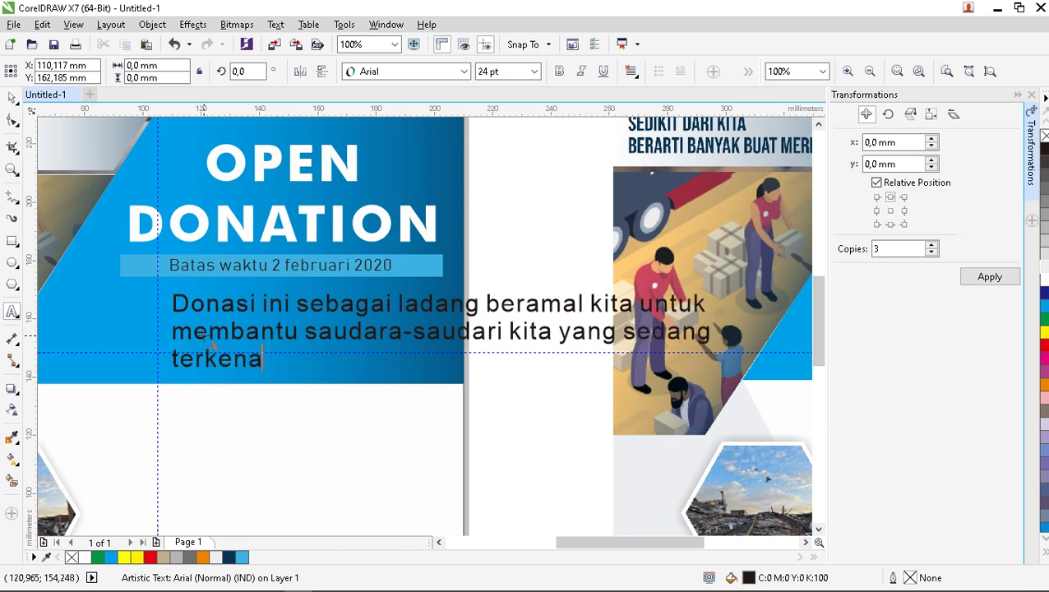
type(" bencana")
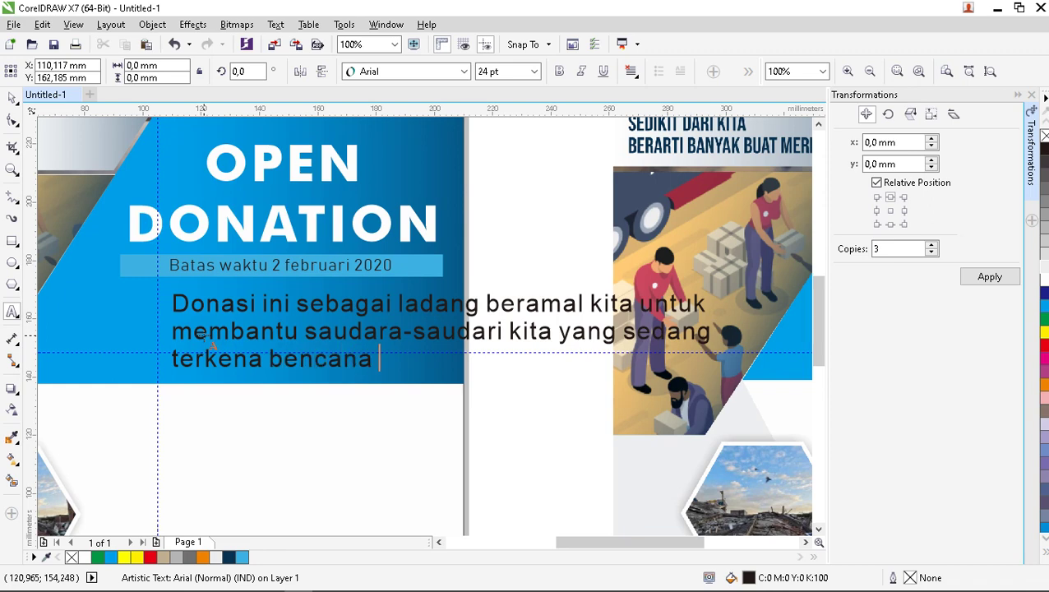
type(" alam Banjir")
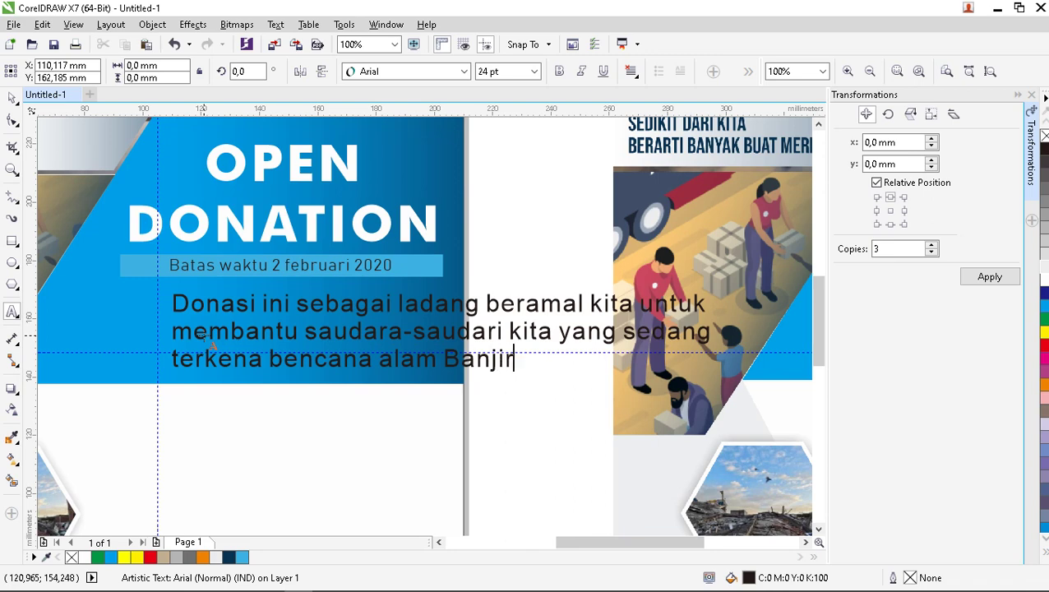
type(", Gem")
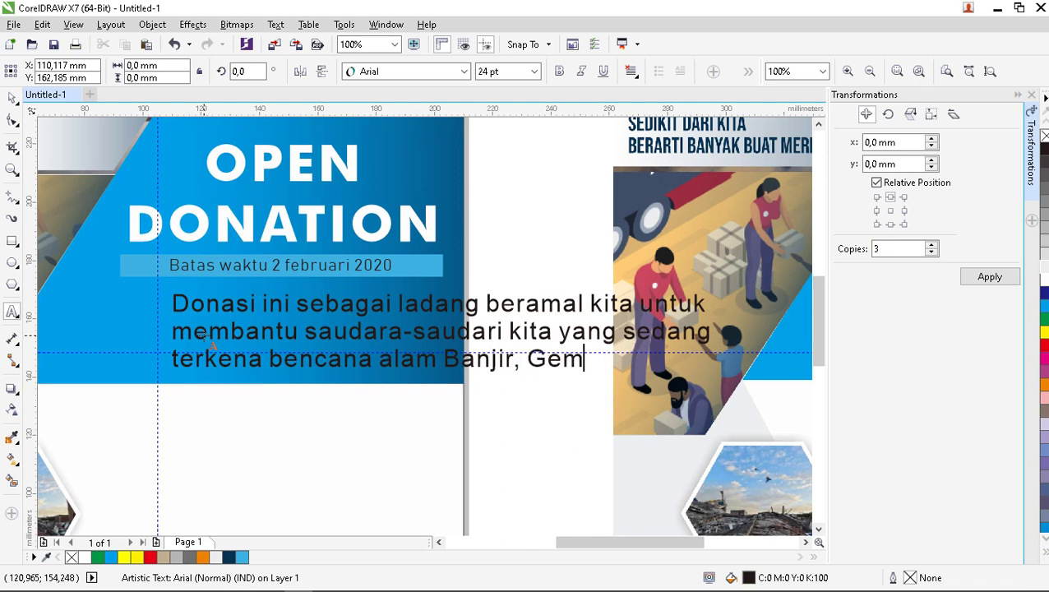
type("pa Bumi d")
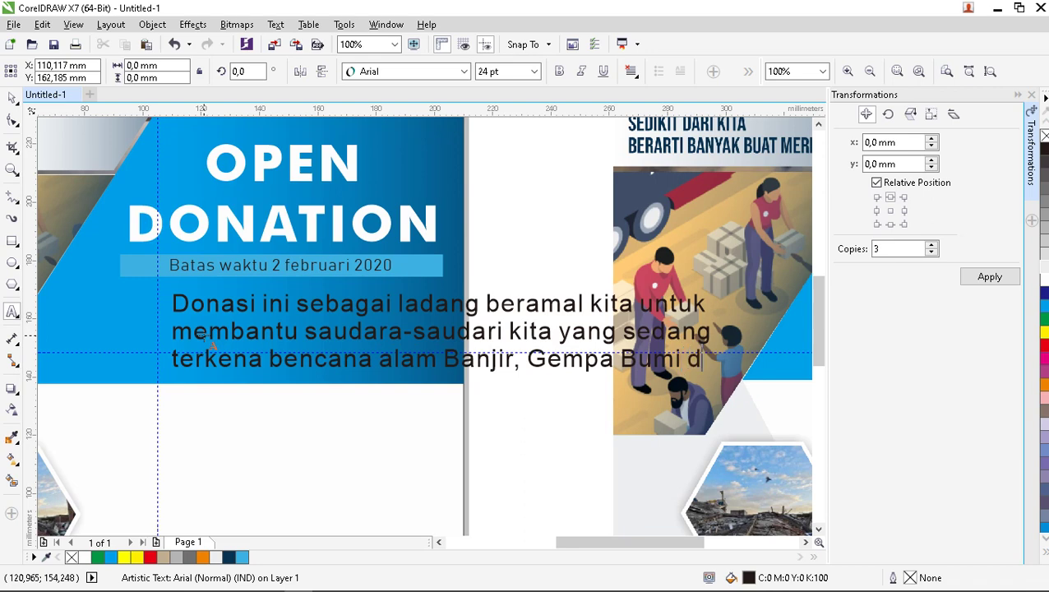
type("an G")
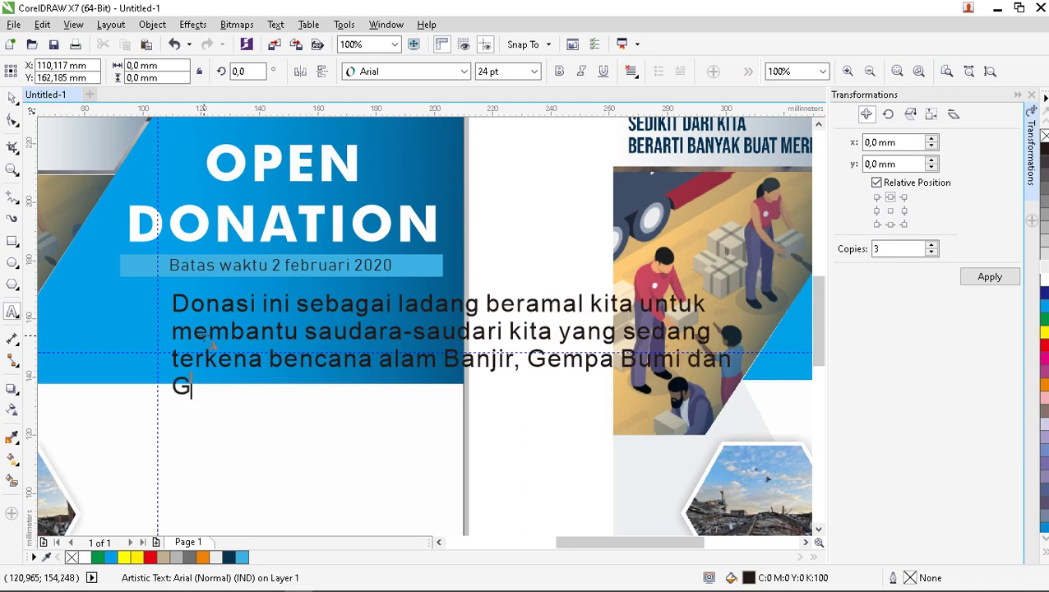
type("unung Meletus. Sedikit dari anda berguna")
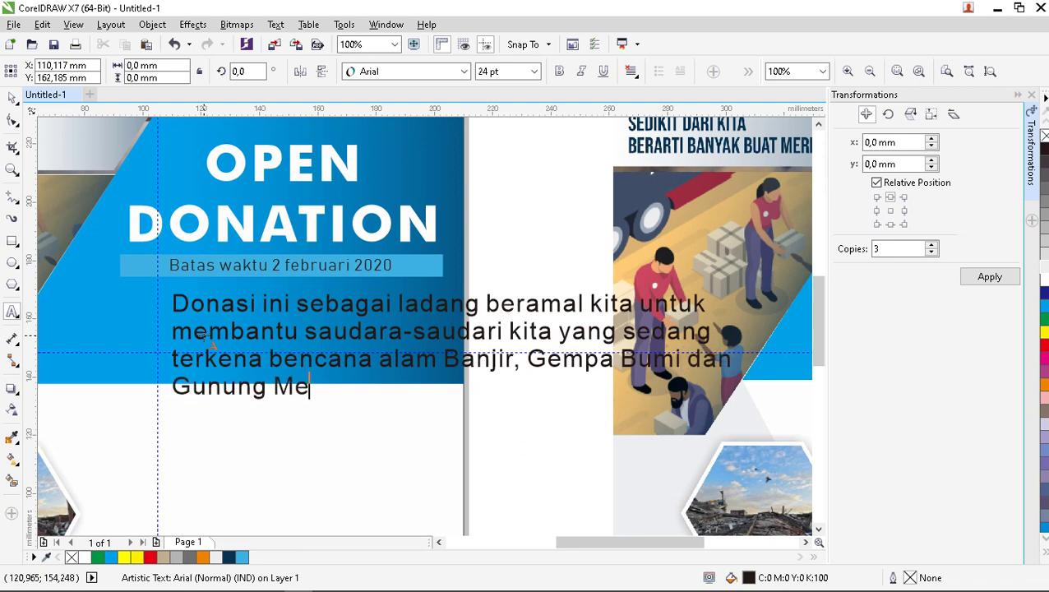
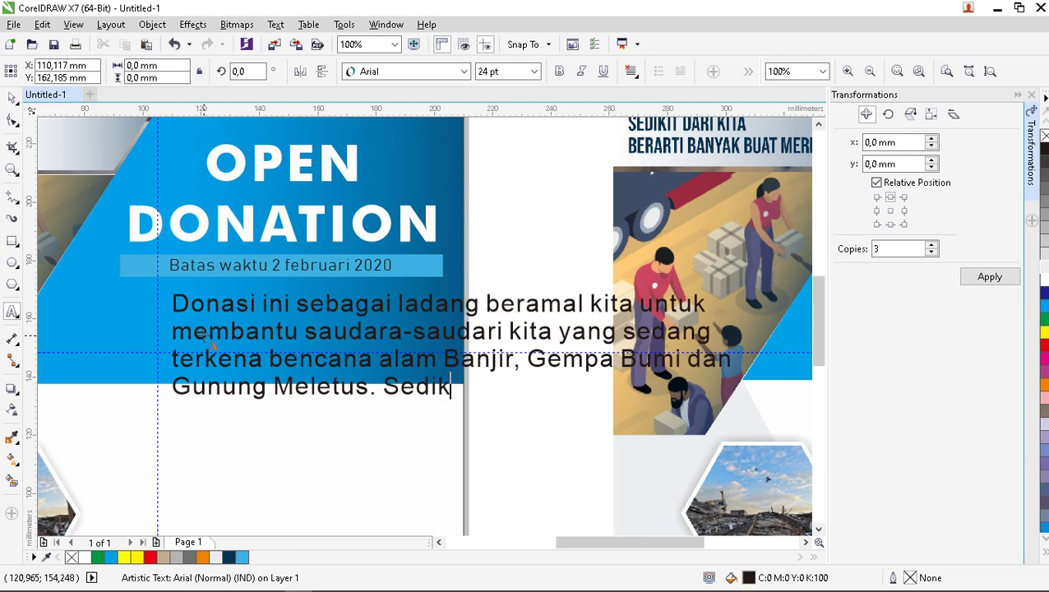
End the paragraph with 'dari anda berguna bagi orang lain!!!' and leave text editing.
type("dari")
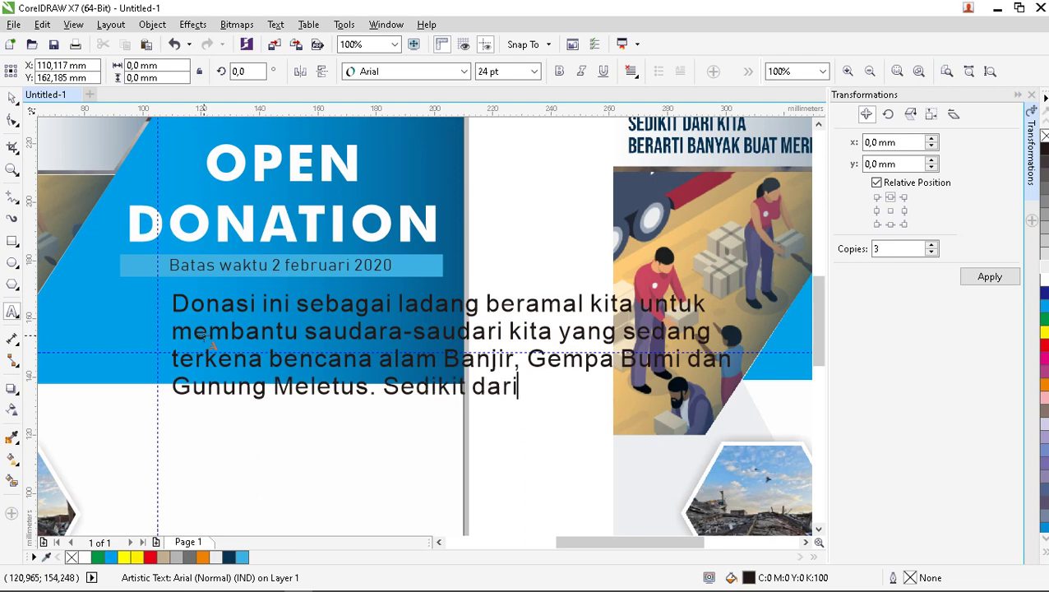
type(" anda be")
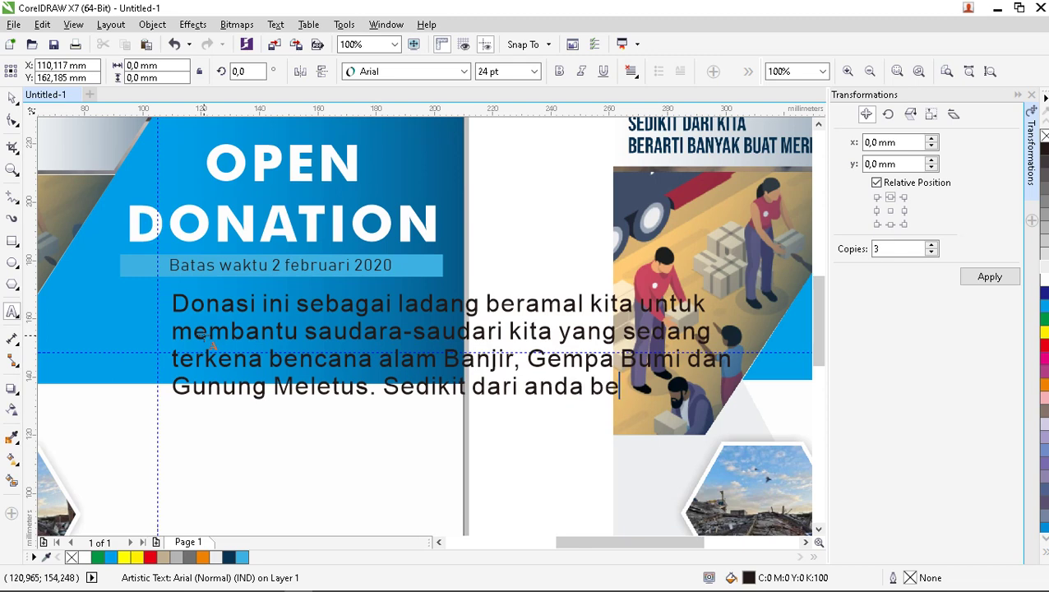
type("rguna ")
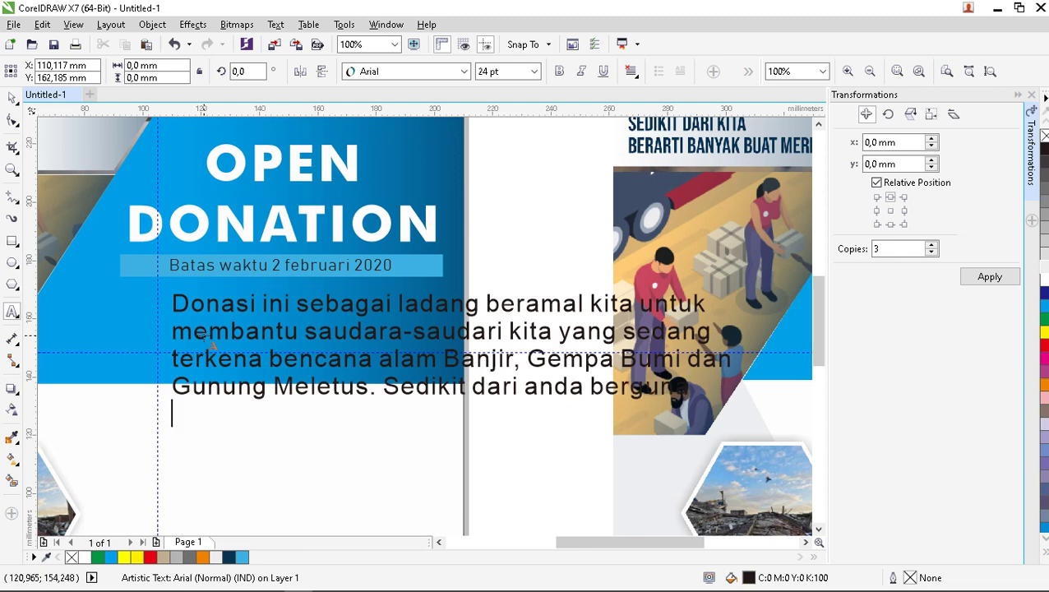
type("bagi")
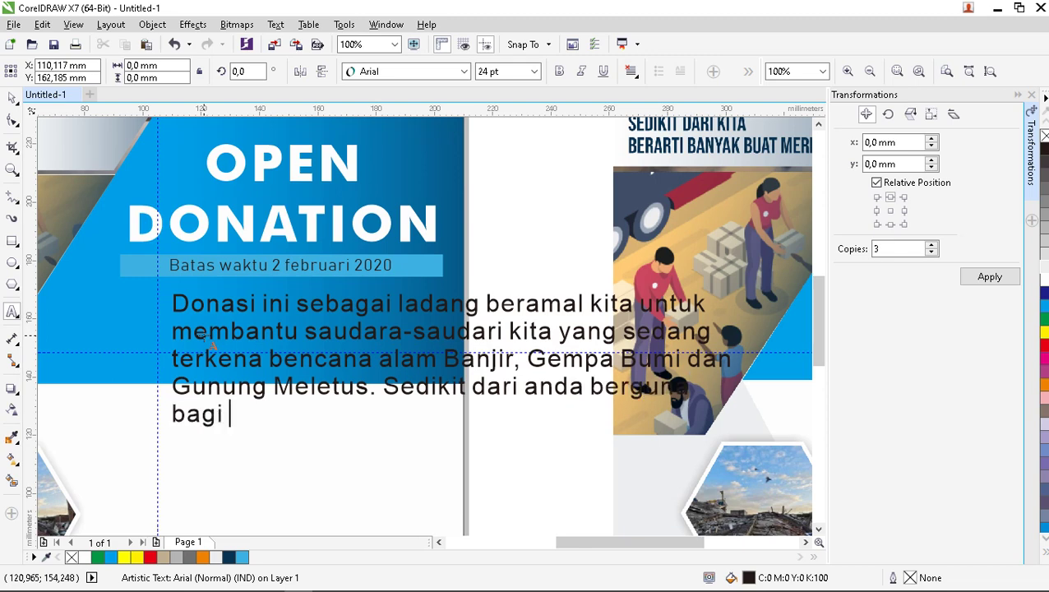
type(" orang la")
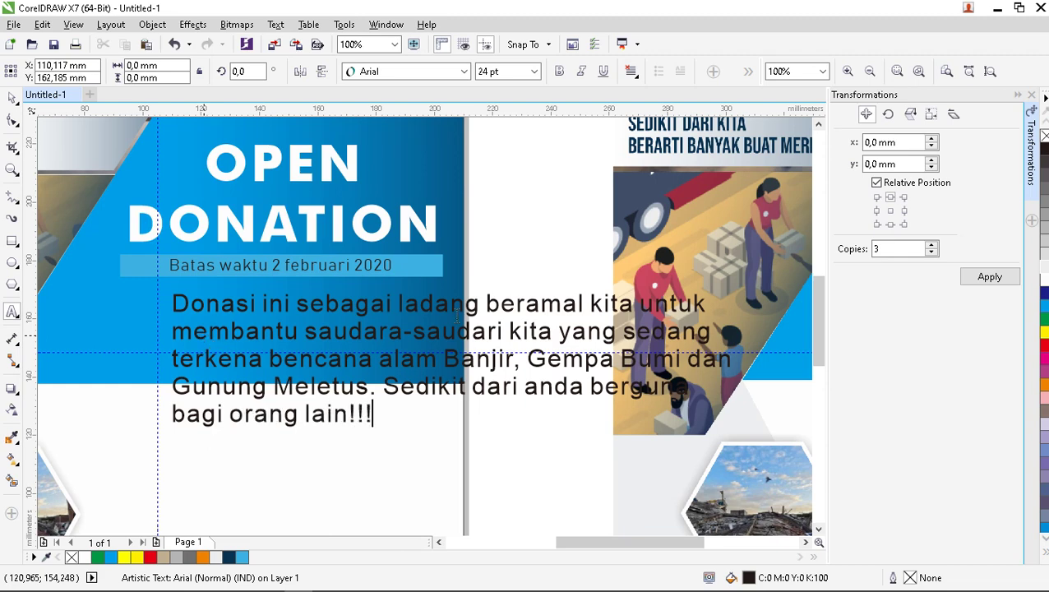
type("in!!!")
left_click(12, 98)
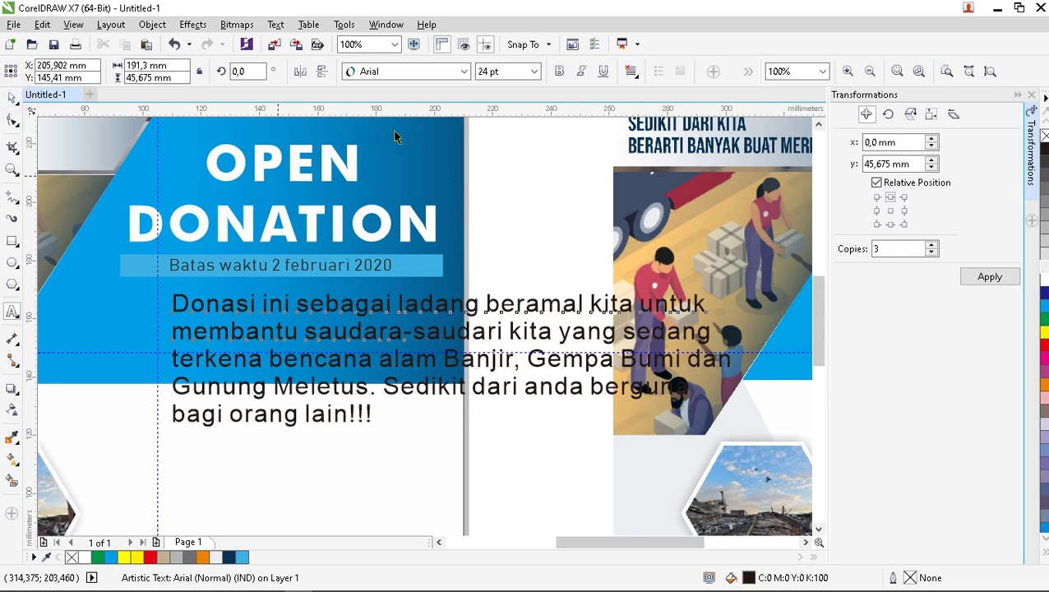
Right-align the description paragraph and set it in Futura Md BT.
key("ctrl+space")
scroll(383, 243, "down", 2)
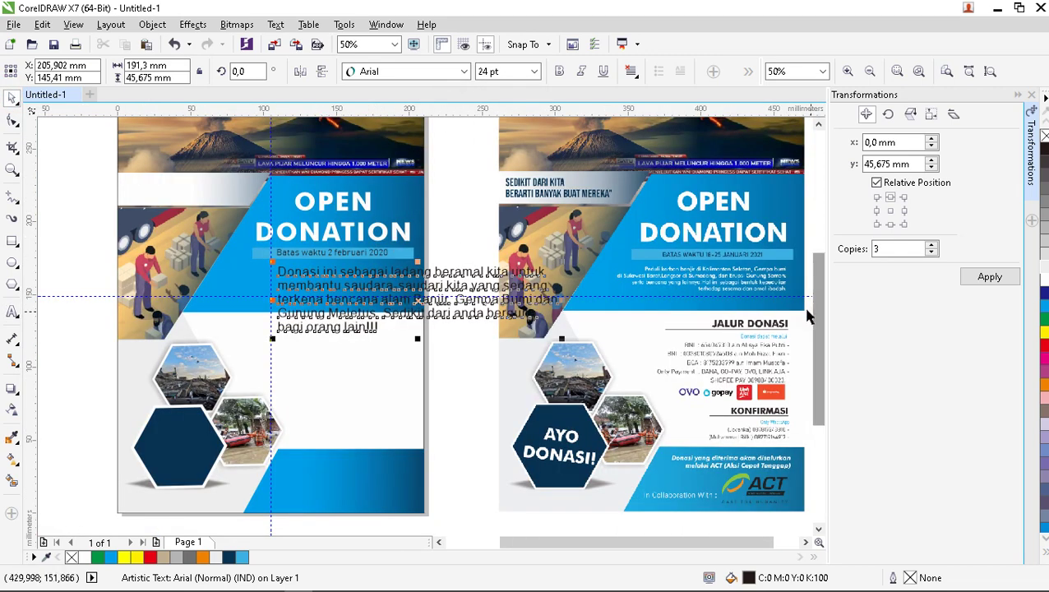
scroll(559, 272, "up", 2)
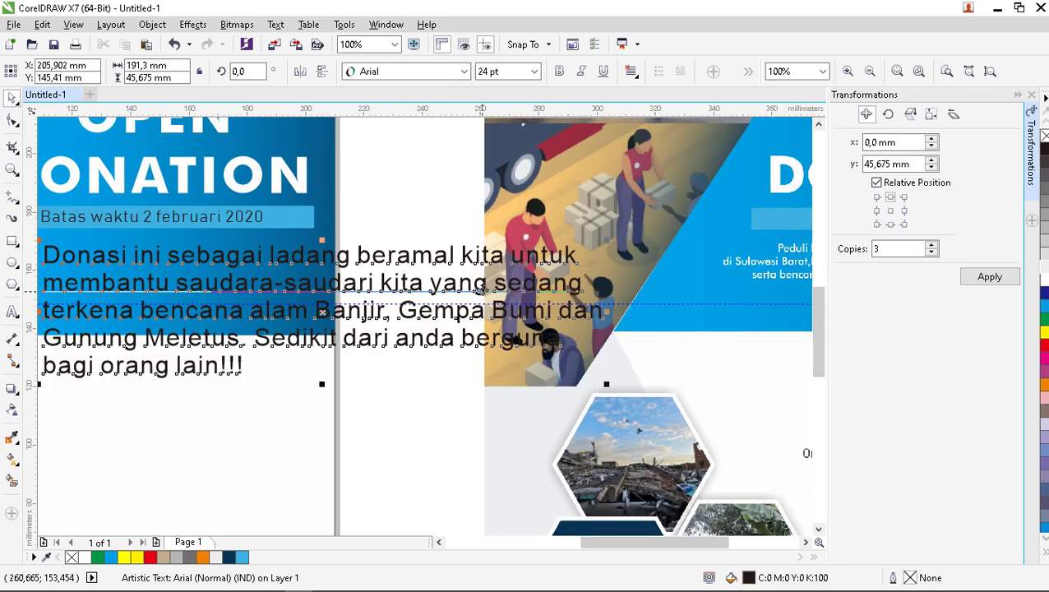
left_click(630, 72)
left_click(683, 141)
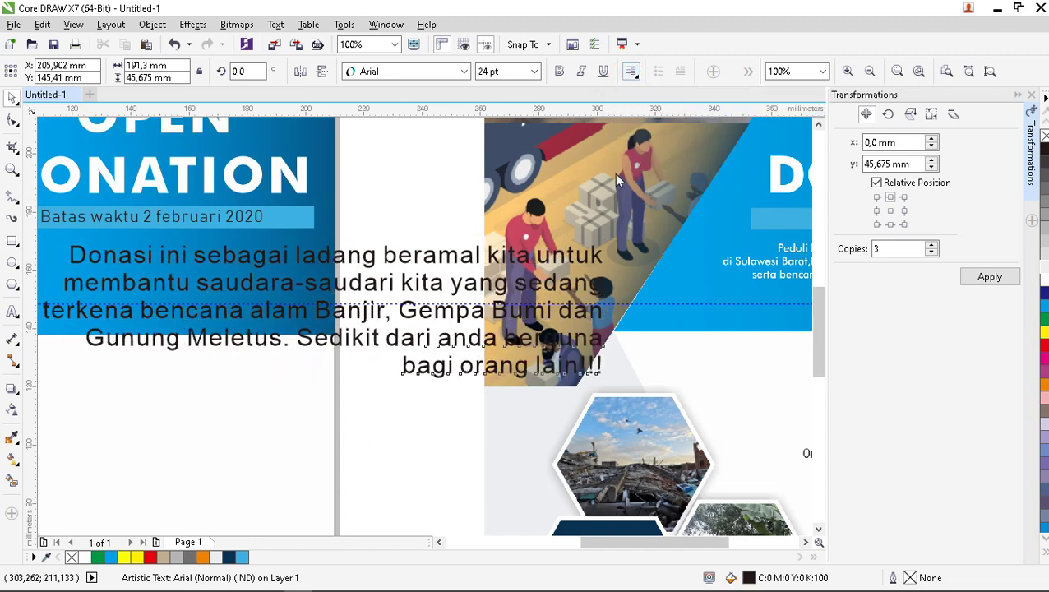
left_click(464, 71)
left_click(448, 129)
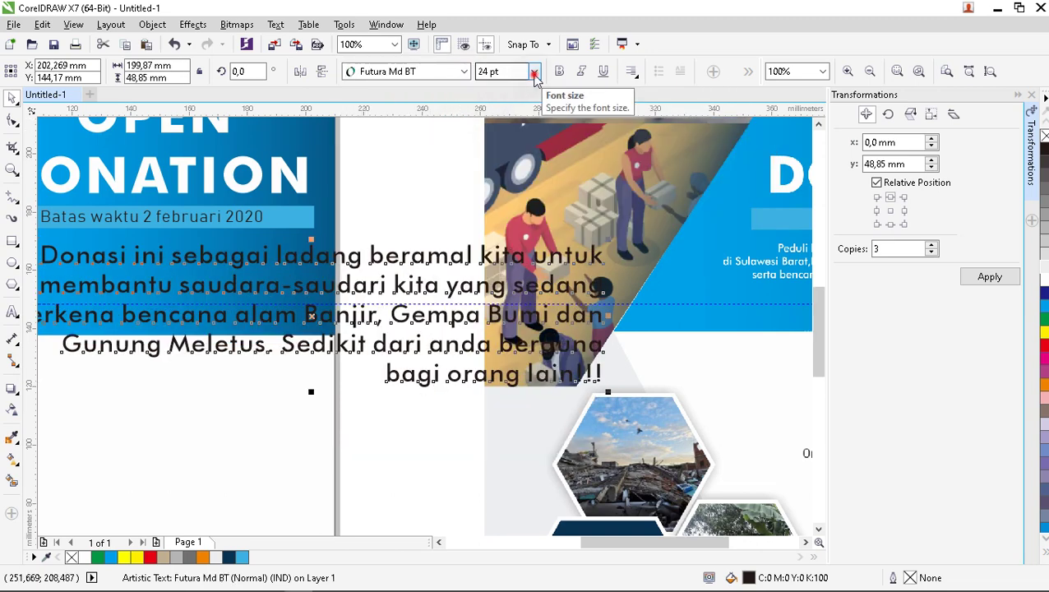
Size the paragraph to 14 pt and move it below the 'Batas waktu 2 februari 2020' bar.
left_click(535, 71)
left_click(486, 140)
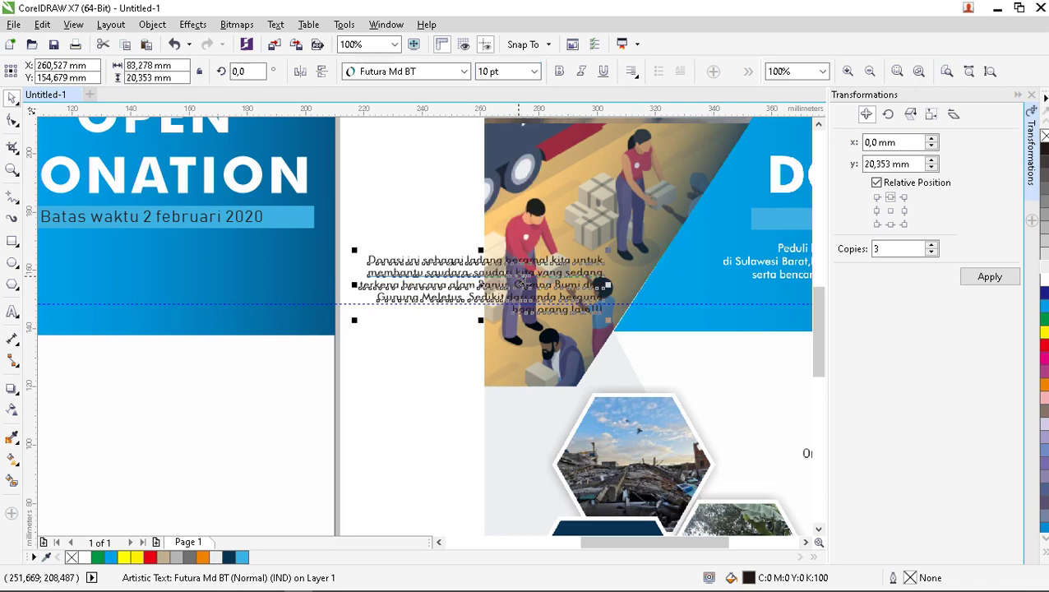
scroll(380, 284, "down", 1)
left_click_drag(380, 283, 297, 284)
scroll(403, 294, "up", 1)
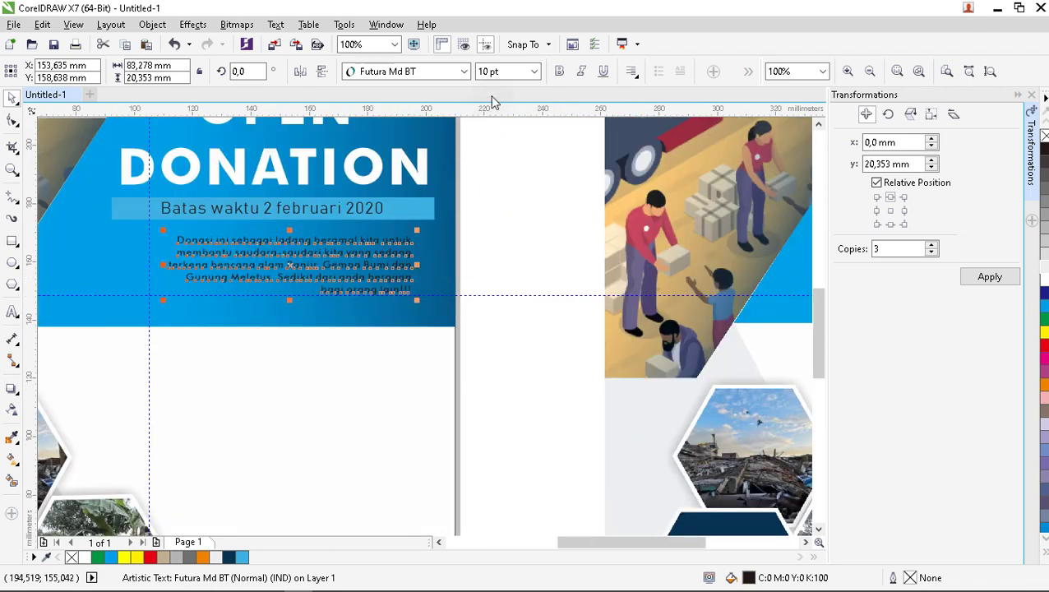
left_click(535, 73)
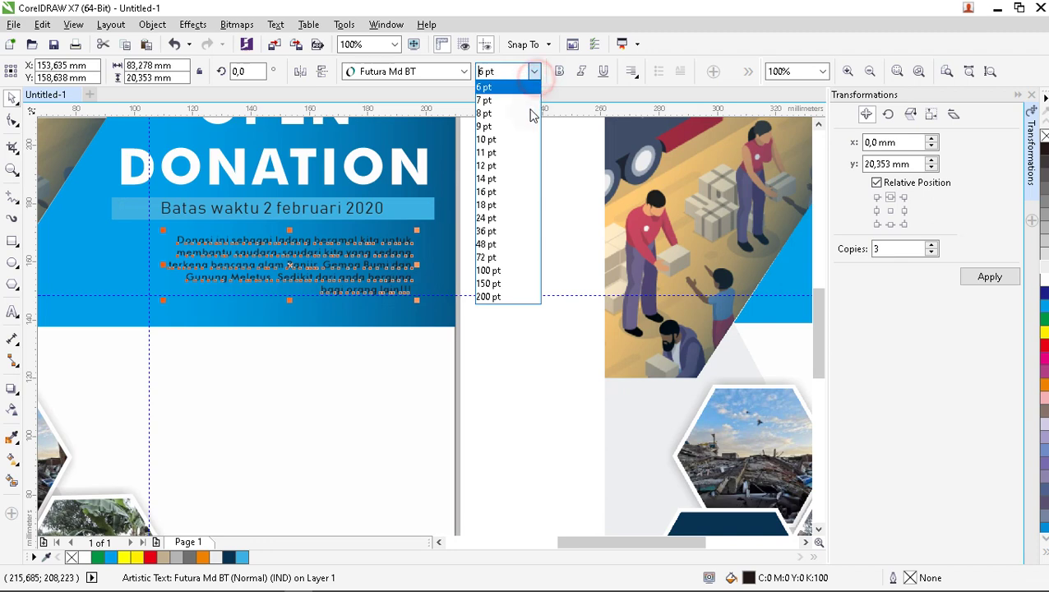
left_click(501, 179)
left_click_drag(368, 276, 394, 258)
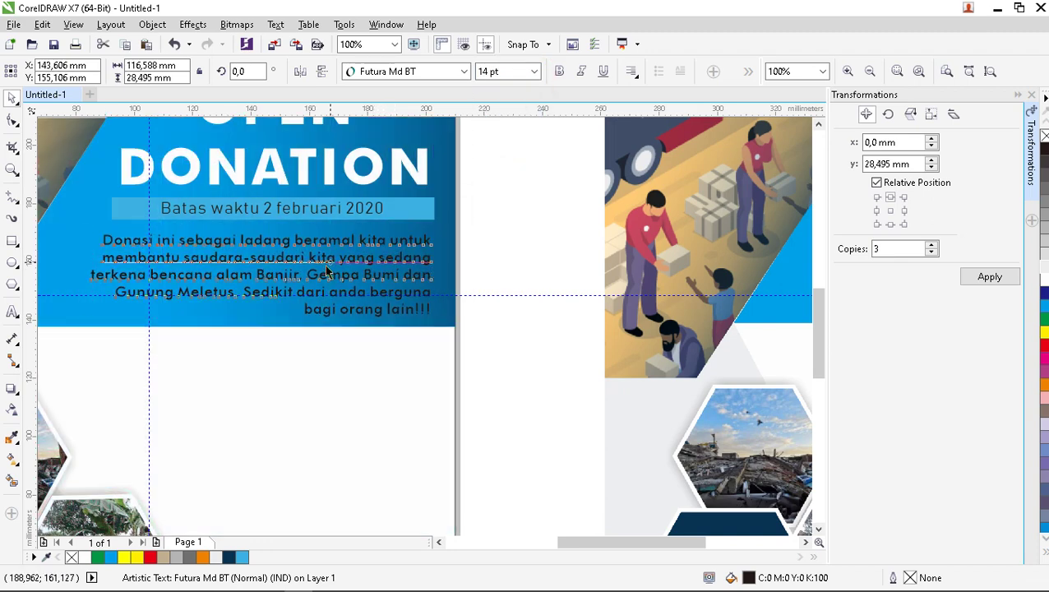
scroll(325, 267, "down", 1)
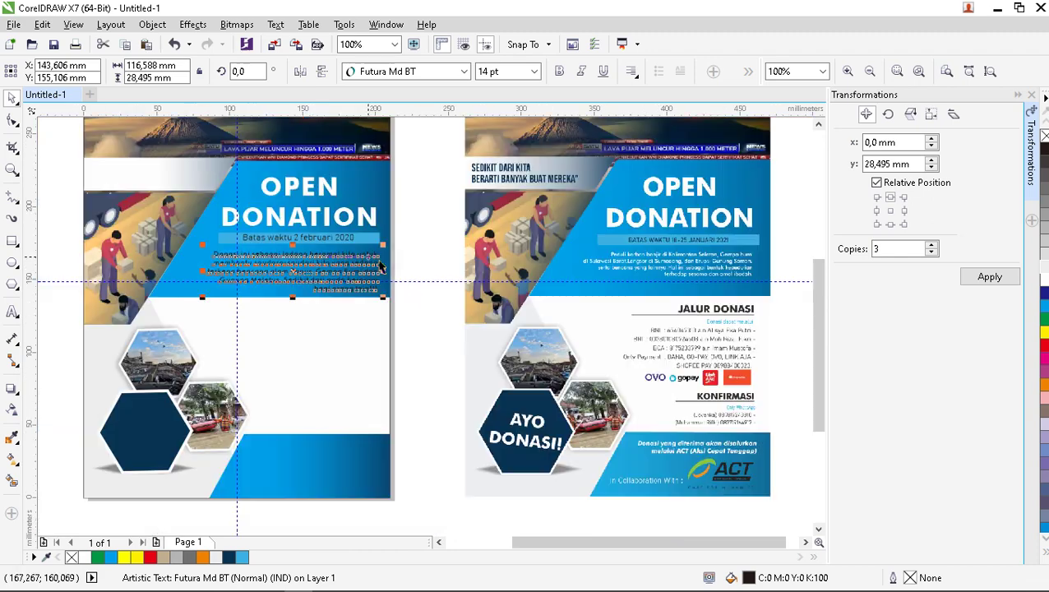
Set the paragraph to 12 pt and move it up and left under the date bar.
left_click(535, 73)
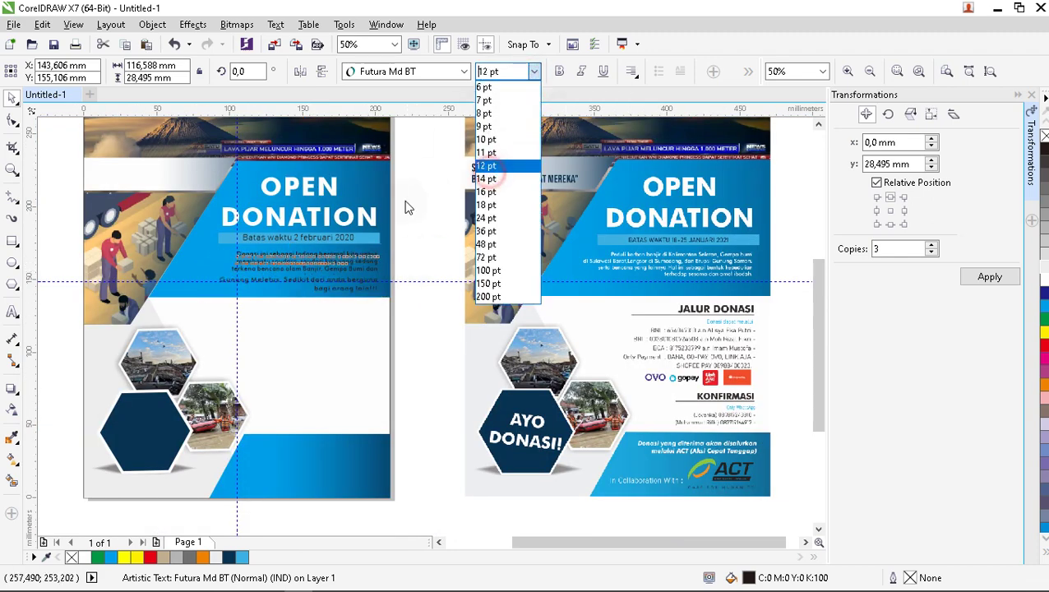
left_click(348, 271)
scroll(347, 271, "up", 1)
left_click_drag(348, 274, 370, 256)
scroll(322, 259, "down", 1)
scroll(345, 268, "up", 1)
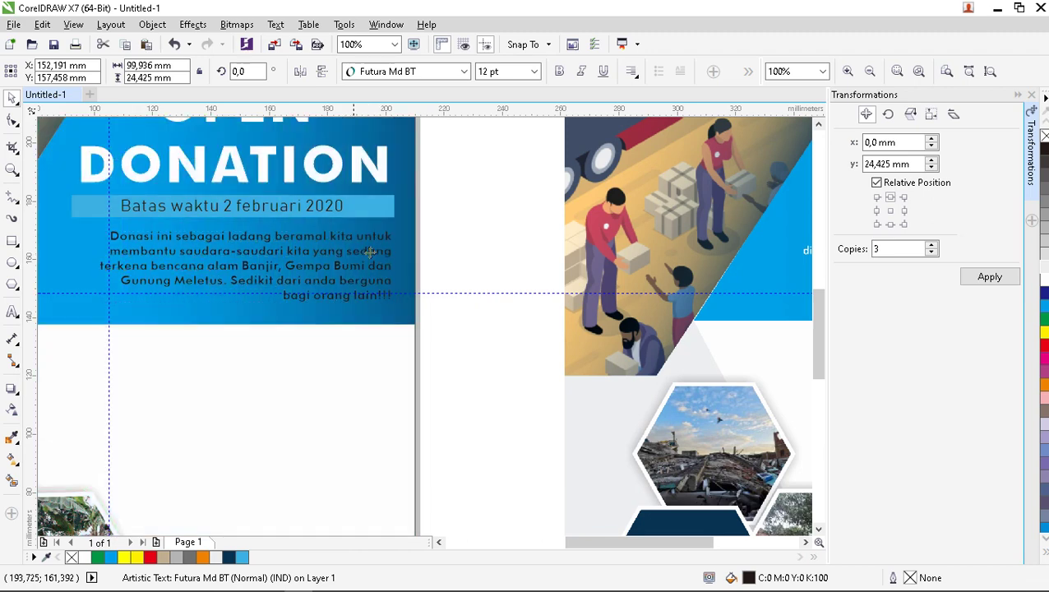
left_click(442, 255)
scroll(425, 266, "down", 1)
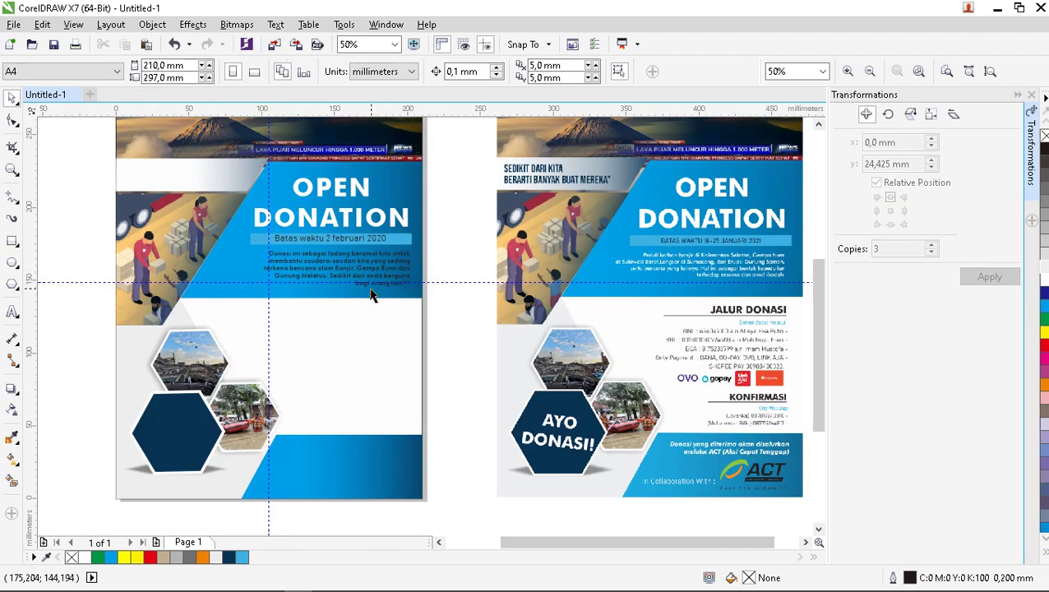
scroll(370, 295, "up", 1)
Scale the paragraph up to about 12.9 pt and nudge it into place.
left_click(375, 276)
left_click(313, 245)
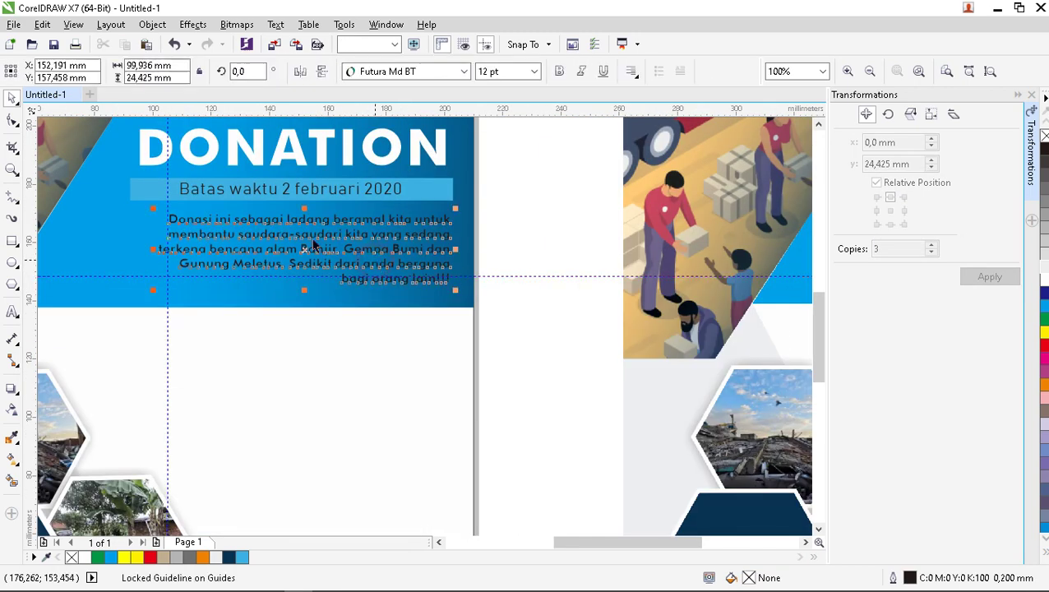
left_click_drag(153, 209, 91, 206)
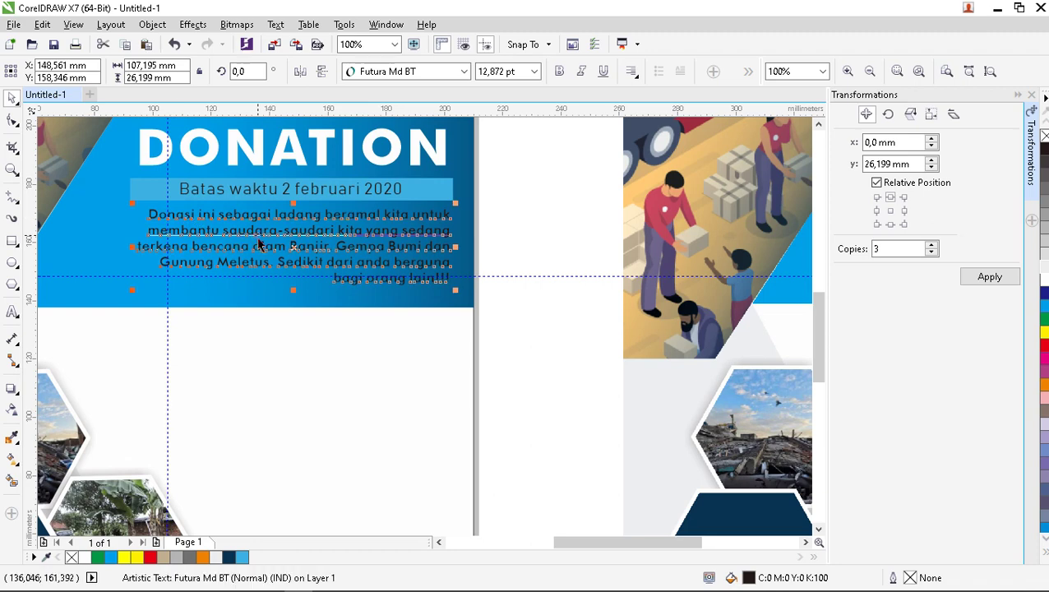
left_click_drag(262, 232, 254, 235)
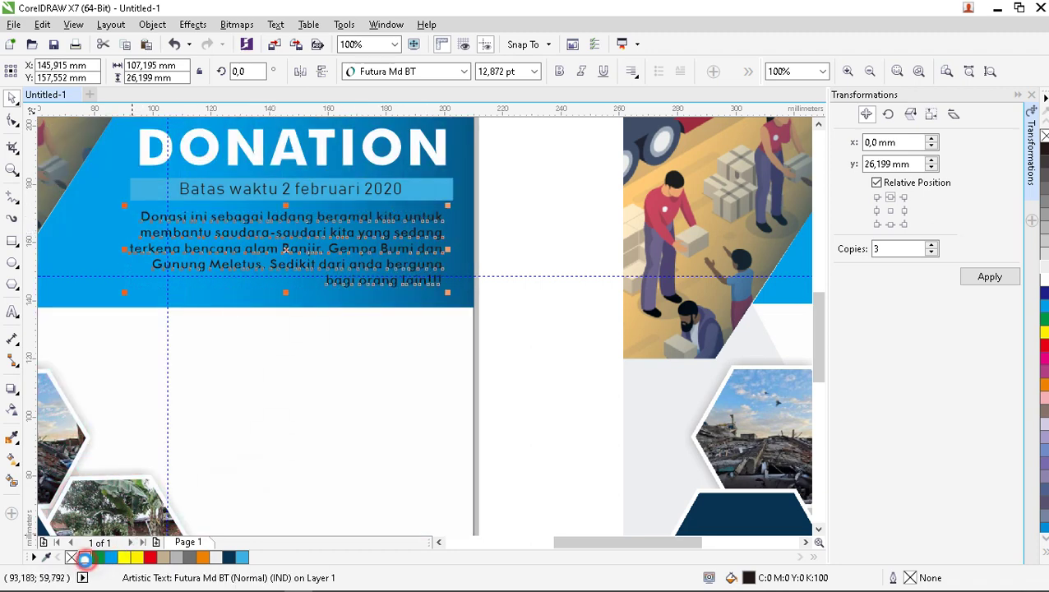
key("Escape")
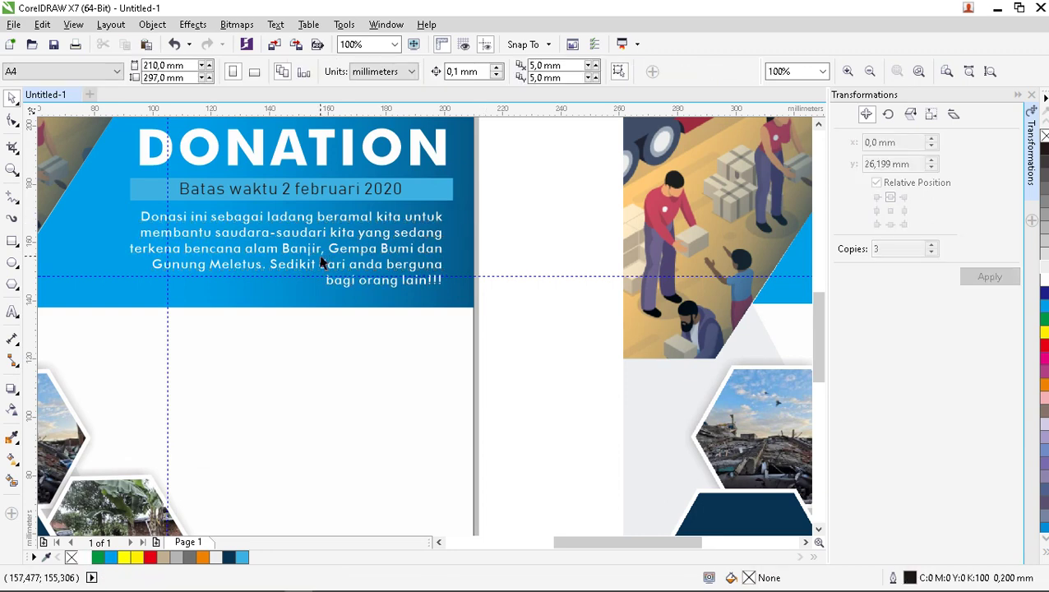
scroll(326, 274, "down", 2)
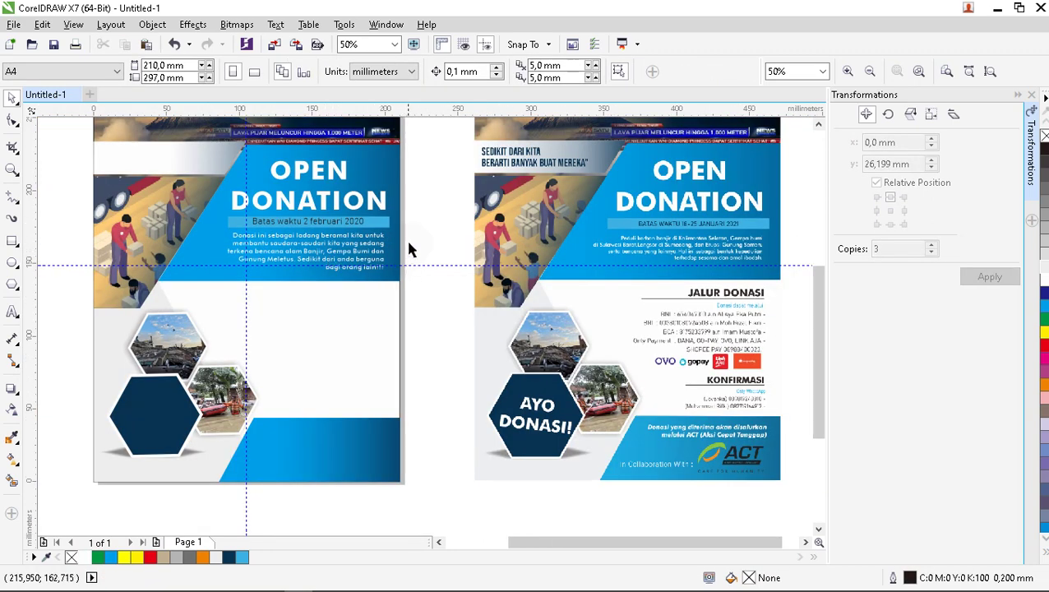
Draw a horizontal freehand line in the white area right of the hexagon photos.
scroll(409, 250, "down", 1)
scroll(444, 289, "up", 1)
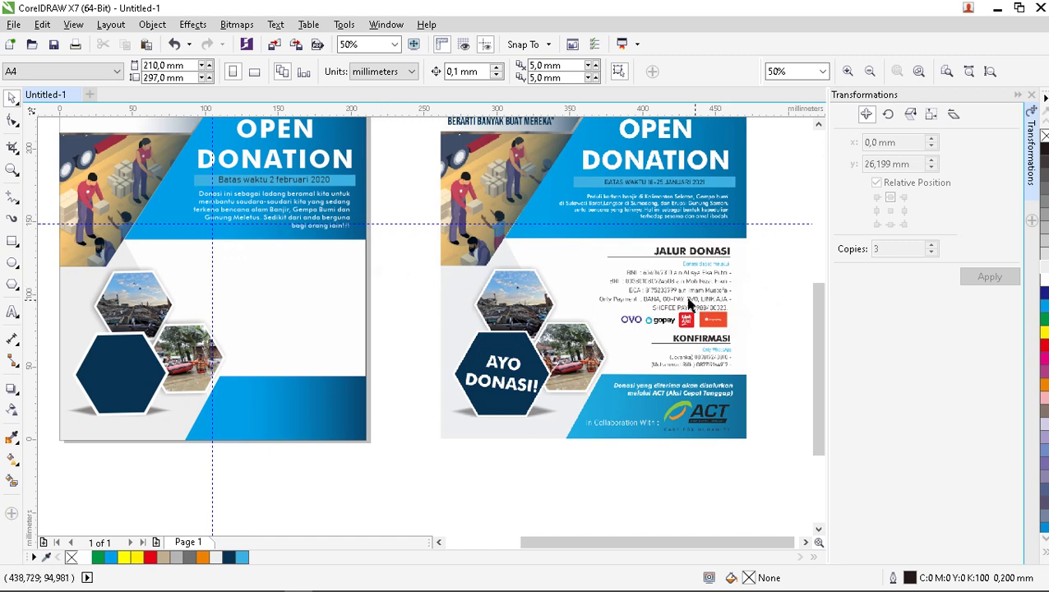
left_click(10, 200)
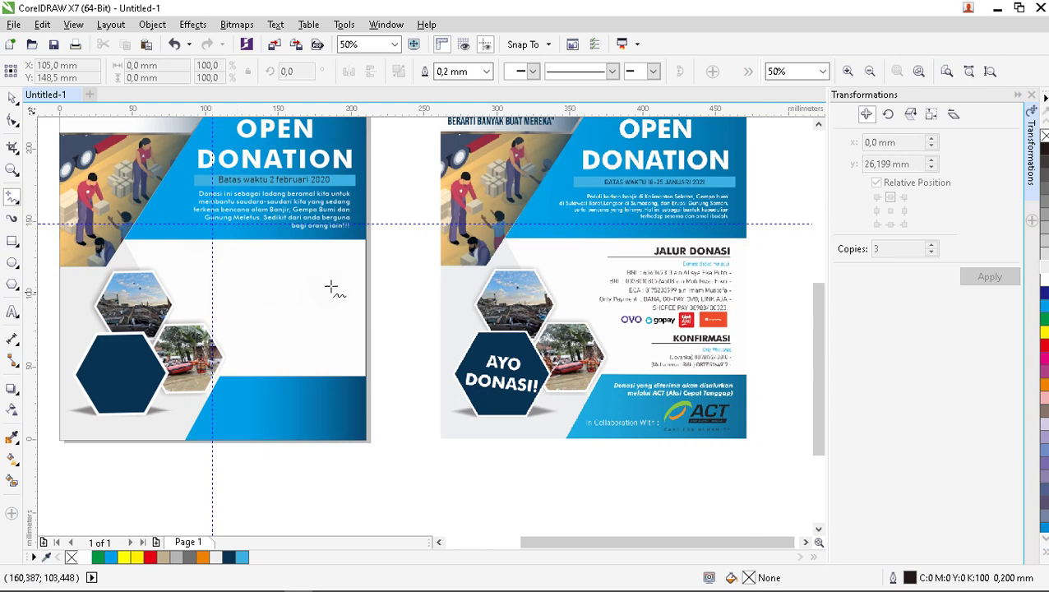
scroll(346, 262, "up", 1)
left_click(350, 269)
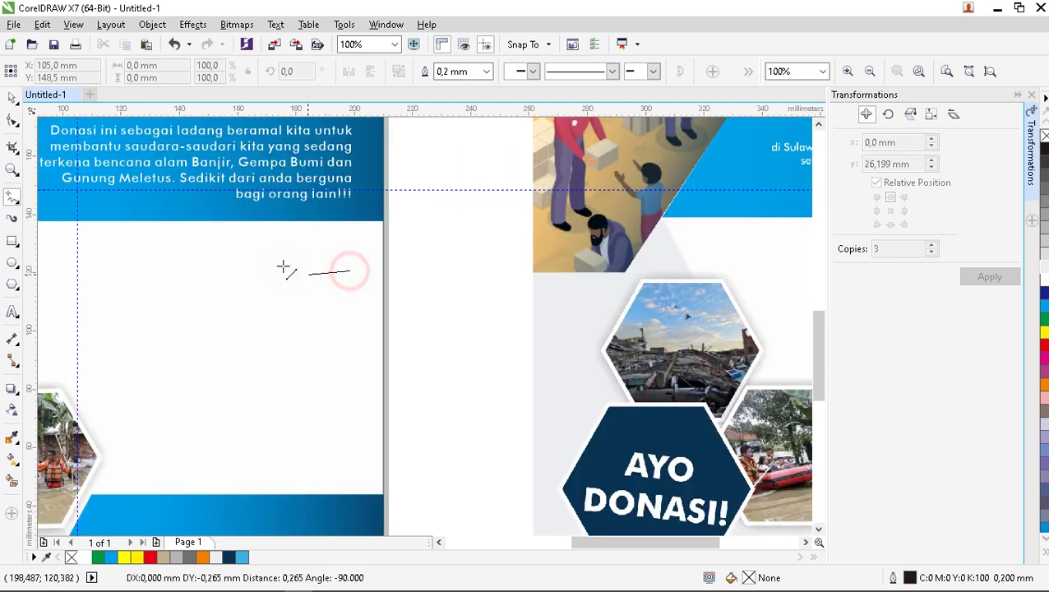
left_click(170, 270)
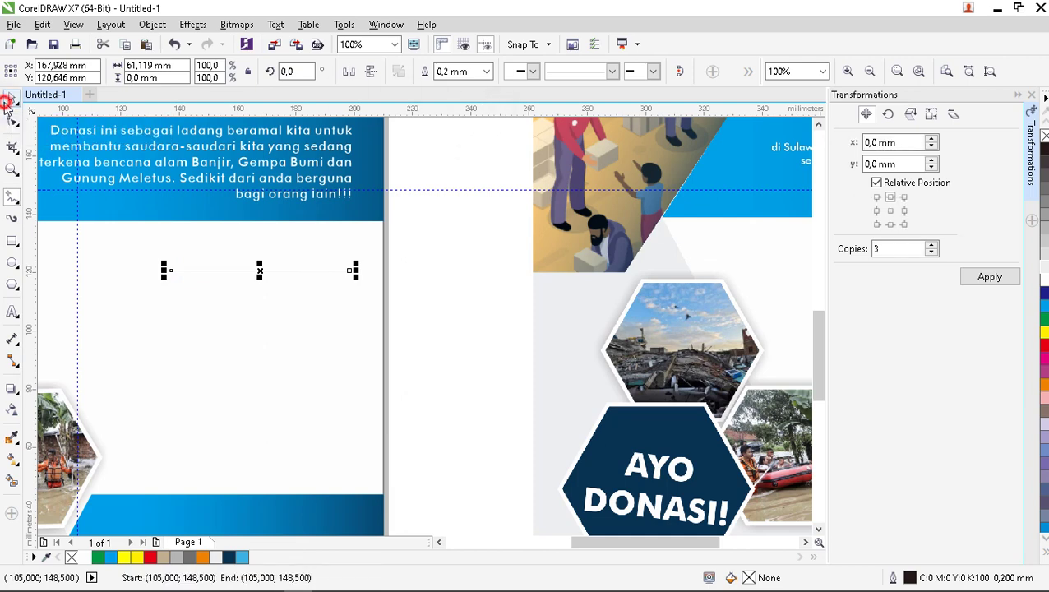
Give the new line a 0.75 mm outline width.
left_click(13, 98)
left_click(486, 71)
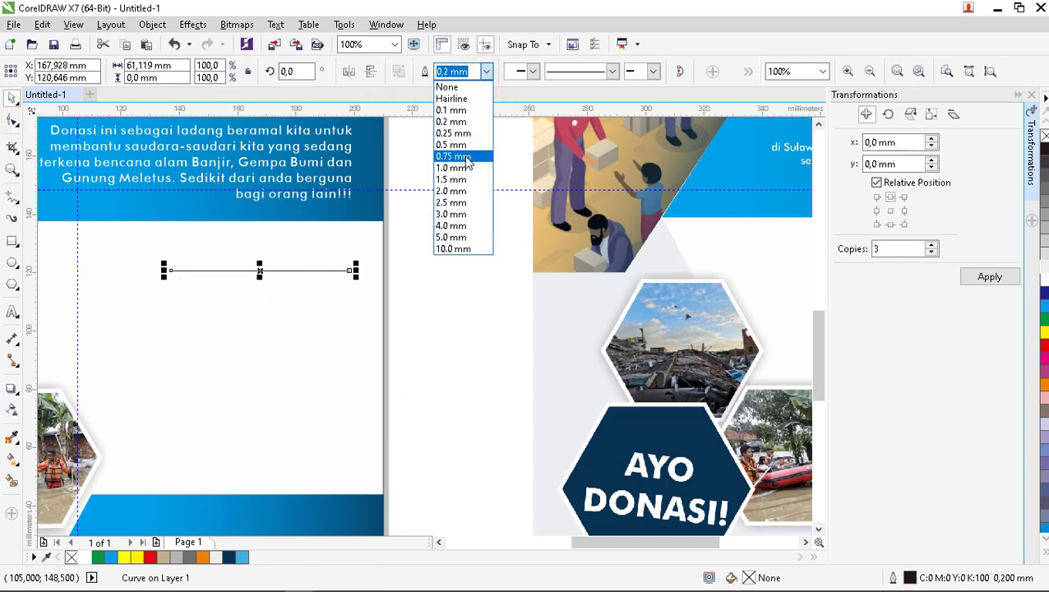
left_click(453, 156)
left_click(435, 297)
scroll(435, 298, "down", 2)
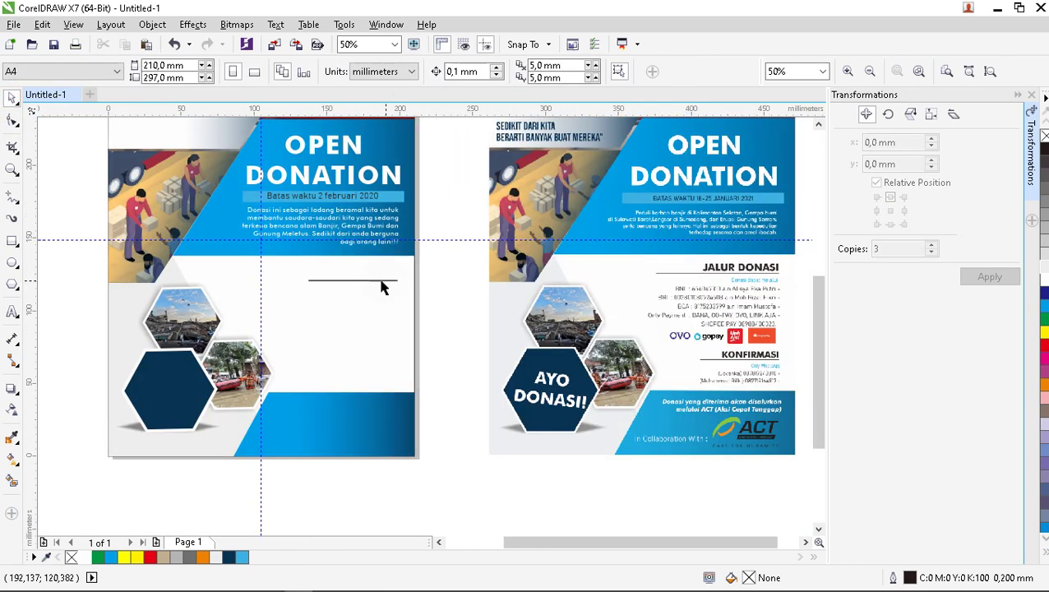
left_click(13, 311)
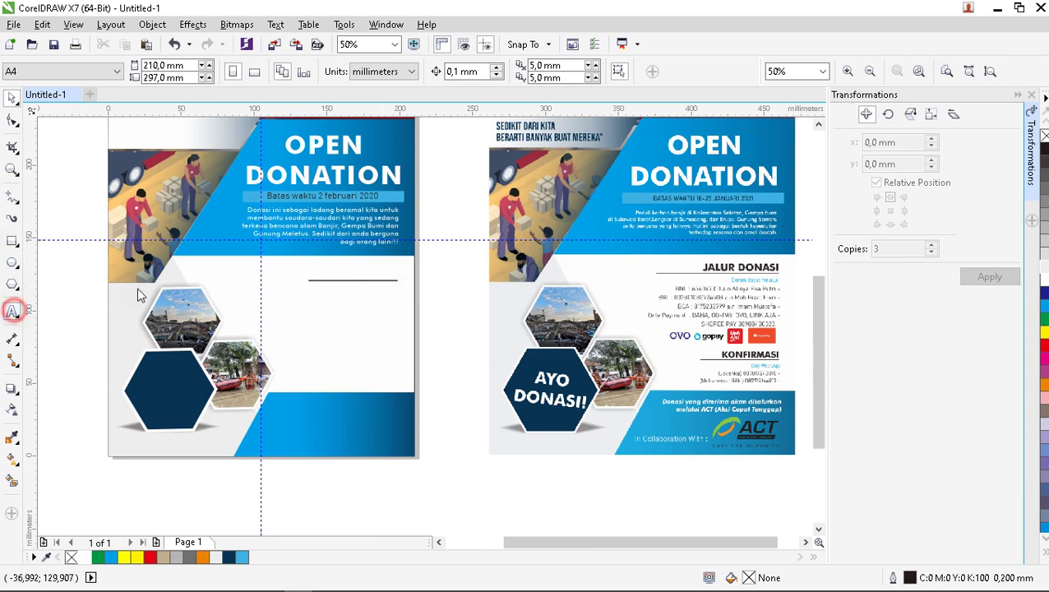
Type the heading 'JALUR DONASI' above the new line.
scroll(360, 275, "up", 2)
left_click(317, 263)
left_click(352, 284)
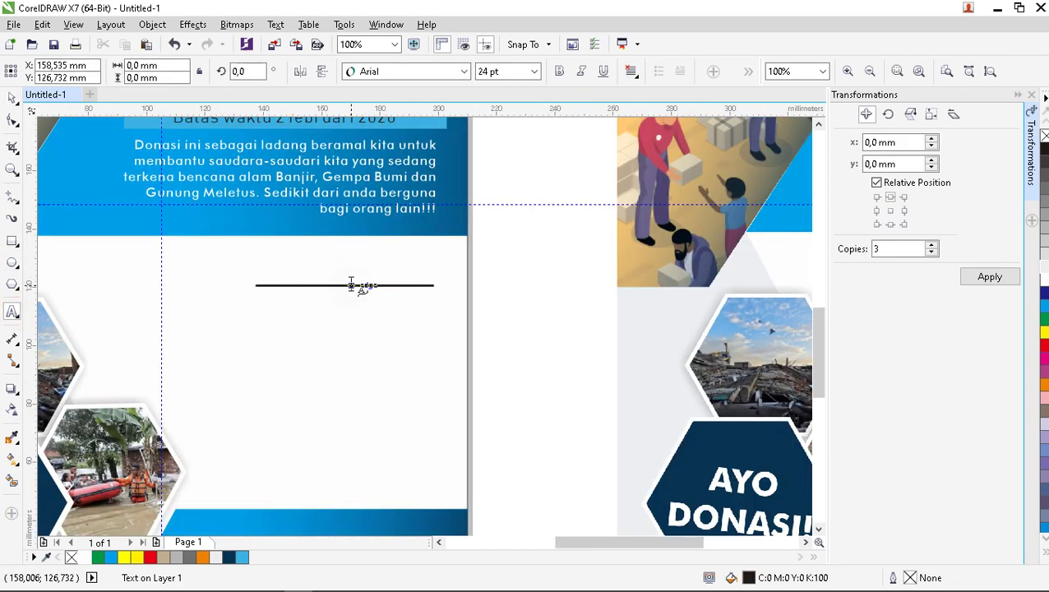
type("JALU")
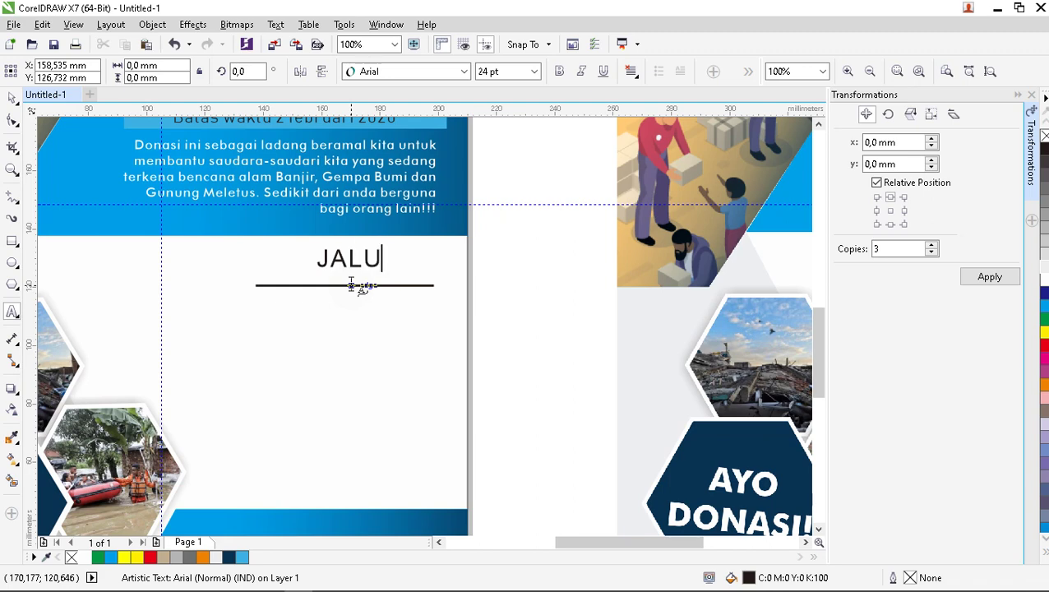
type("R DONASI")
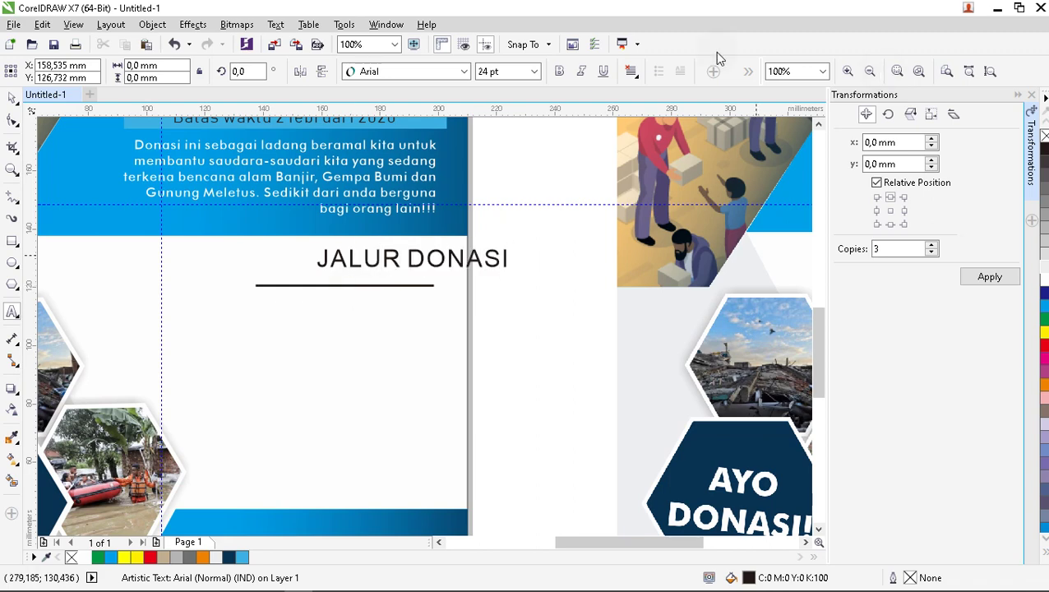
key("Escape")
Make JALUR DONASI bold Futura Md BT at 18 pt, aligned with the line's right end.
left_click(12, 99)
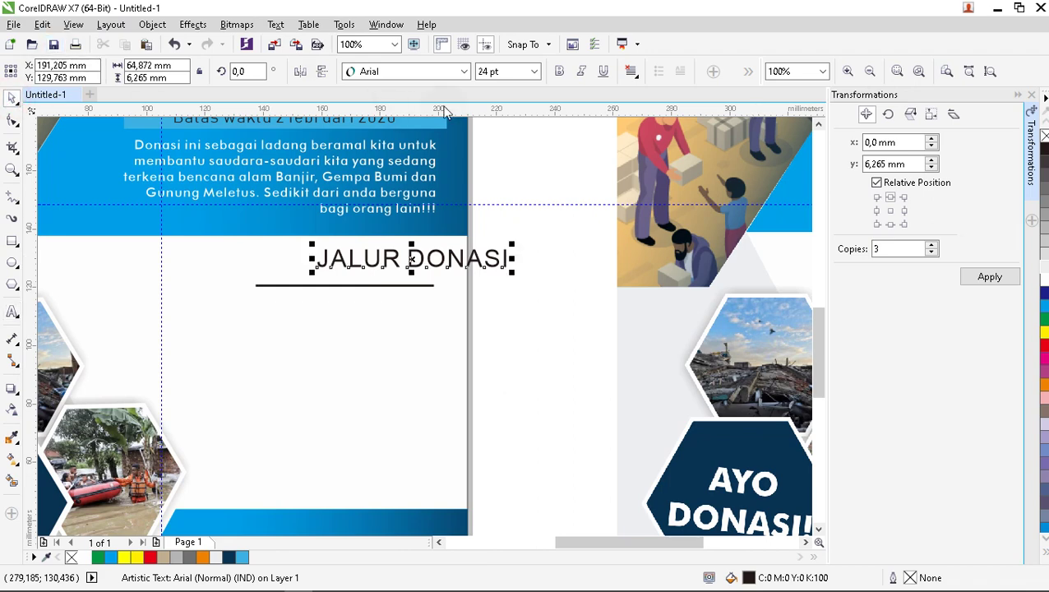
left_click(464, 72)
mouse_move(434, 107)
left_click(658, 144)
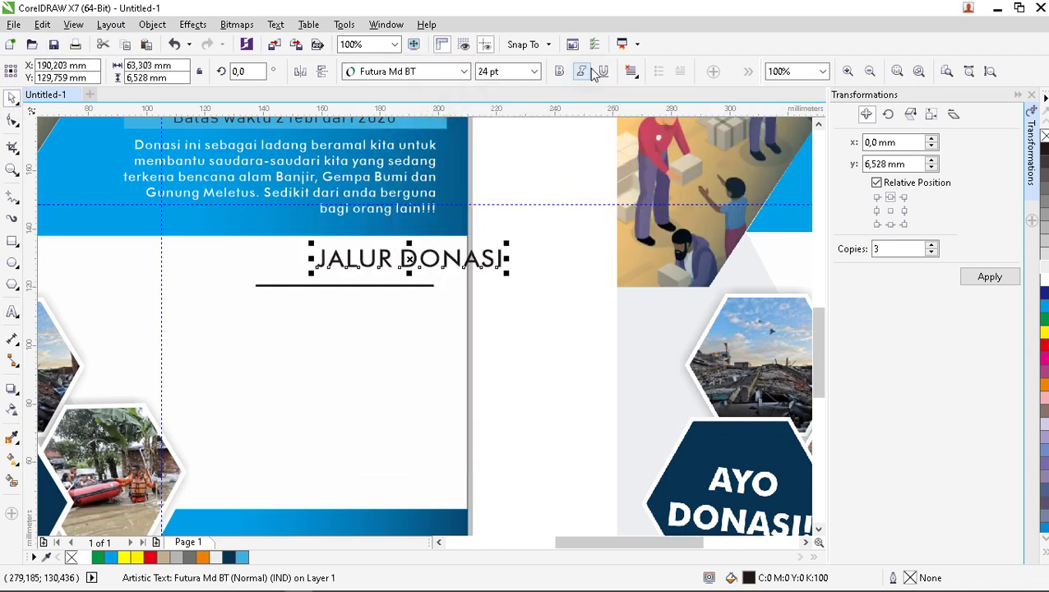
left_click(561, 75)
left_click_drag(423, 260, 324, 272)
left_click(534, 72)
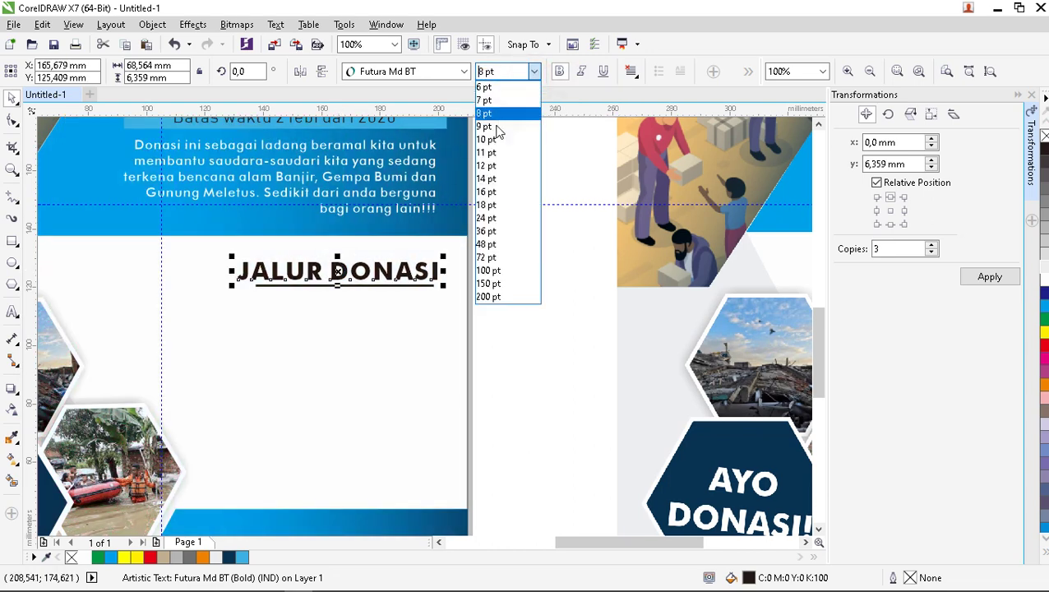
left_click(489, 204)
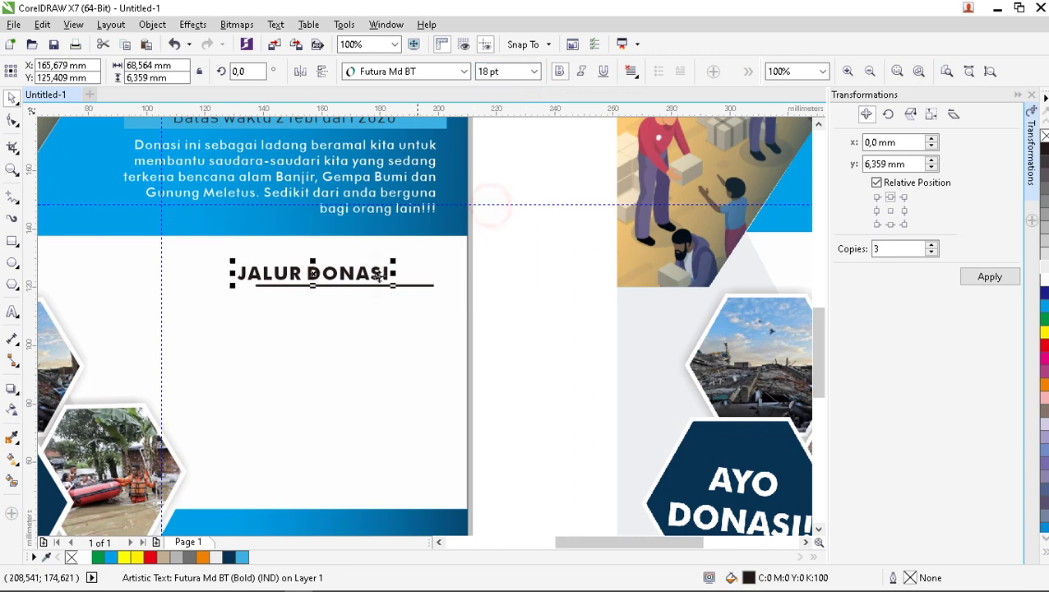
left_click_drag(360, 279, 425, 274)
key("Escape")
scroll(424, 275, "down", 2)
scroll(429, 288, "up", 2)
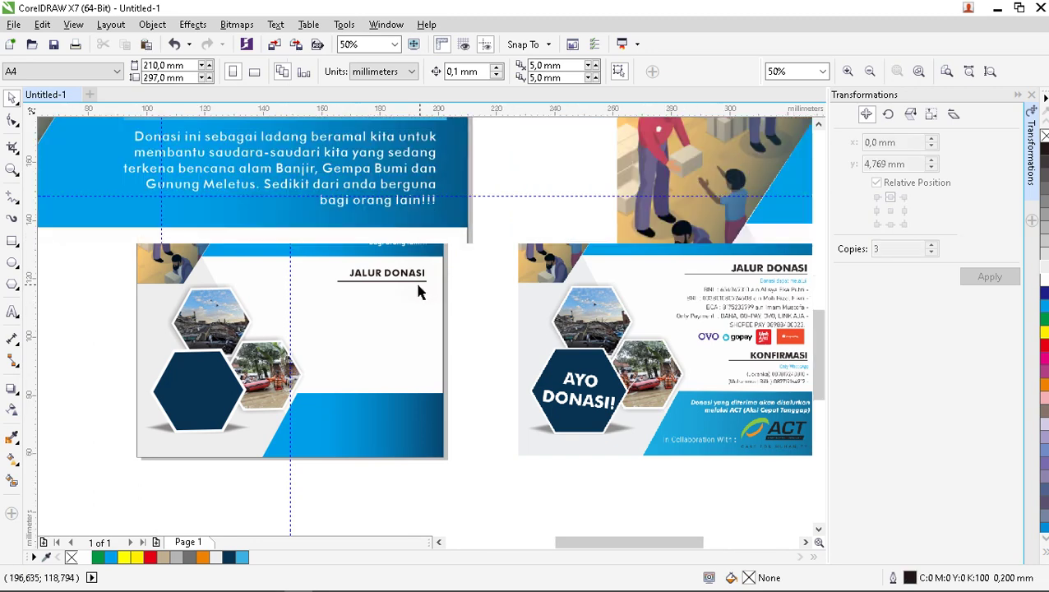
Enlarge JALUR DONASI to 20 pt and reposition it just above the line.
left_click(421, 273)
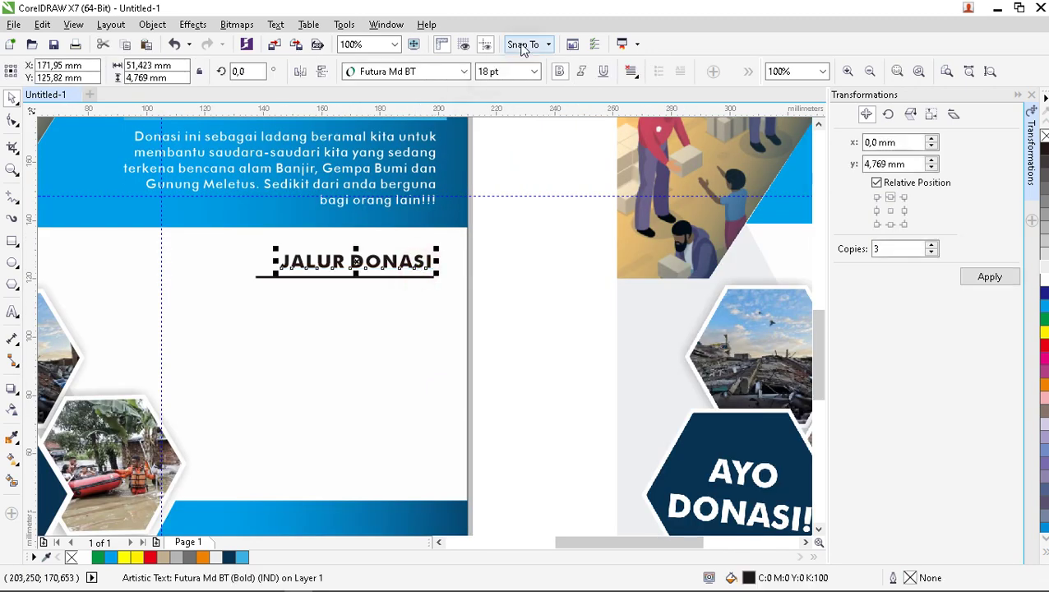
left_click(503, 72)
type("2")
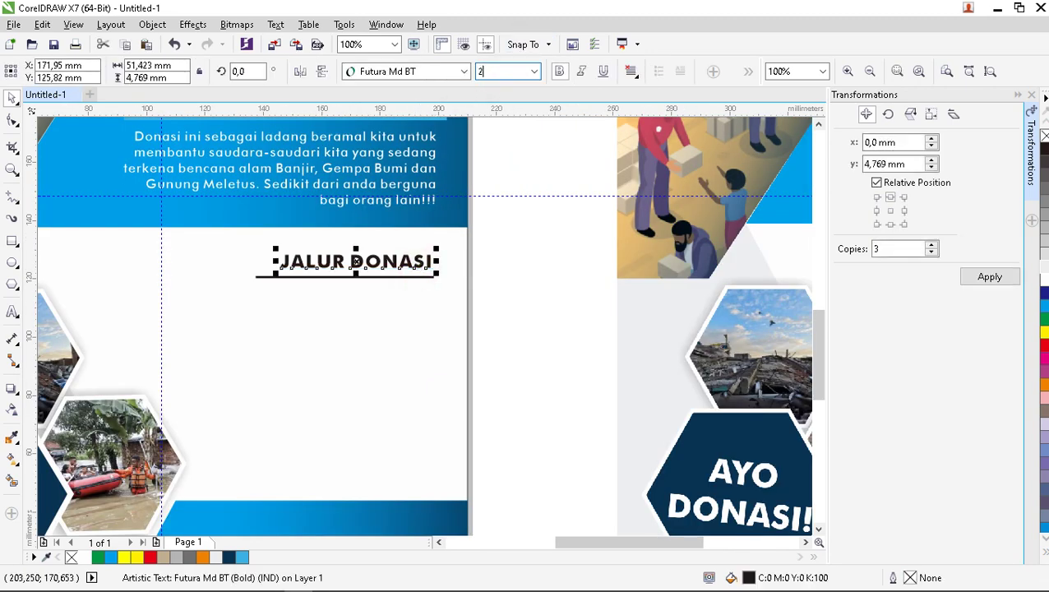
type("0")
key("Return")
scroll(366, 272, "up", 1)
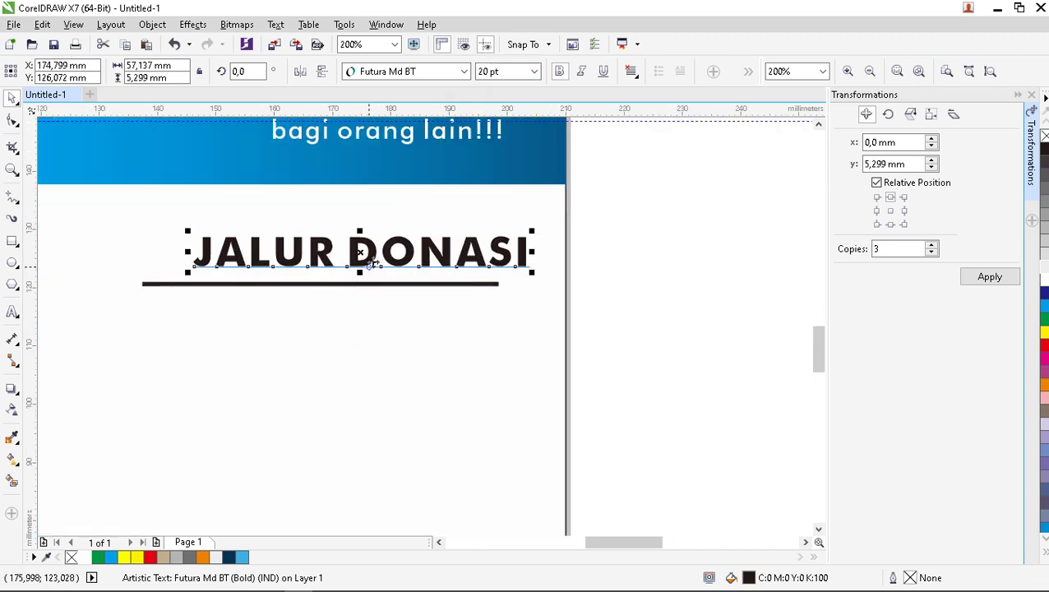
left_click(332, 282)
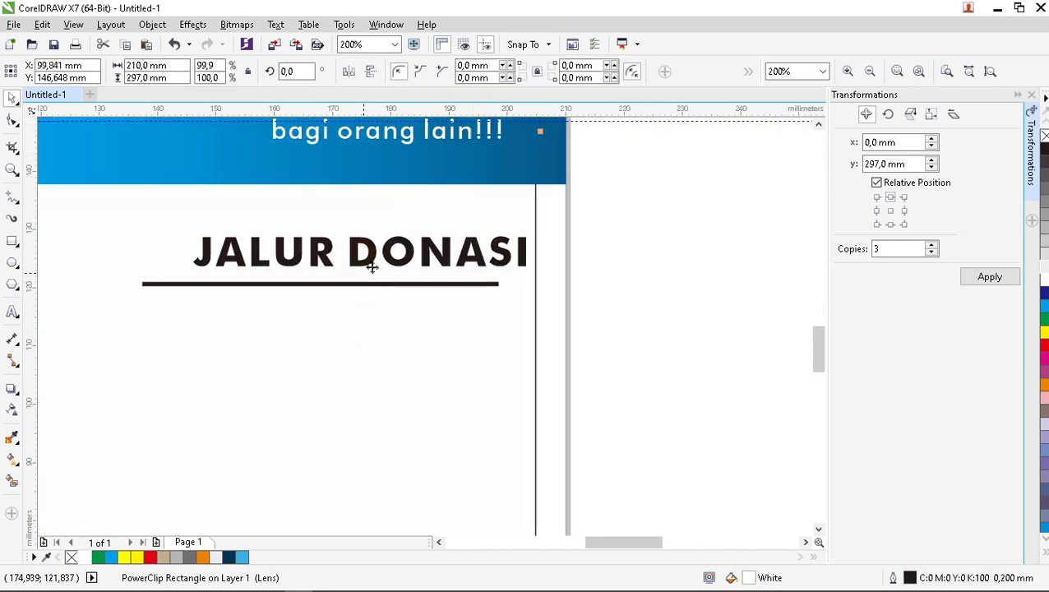
left_click_drag(435, 248, 393, 265)
scroll(393, 265, "down", 2)
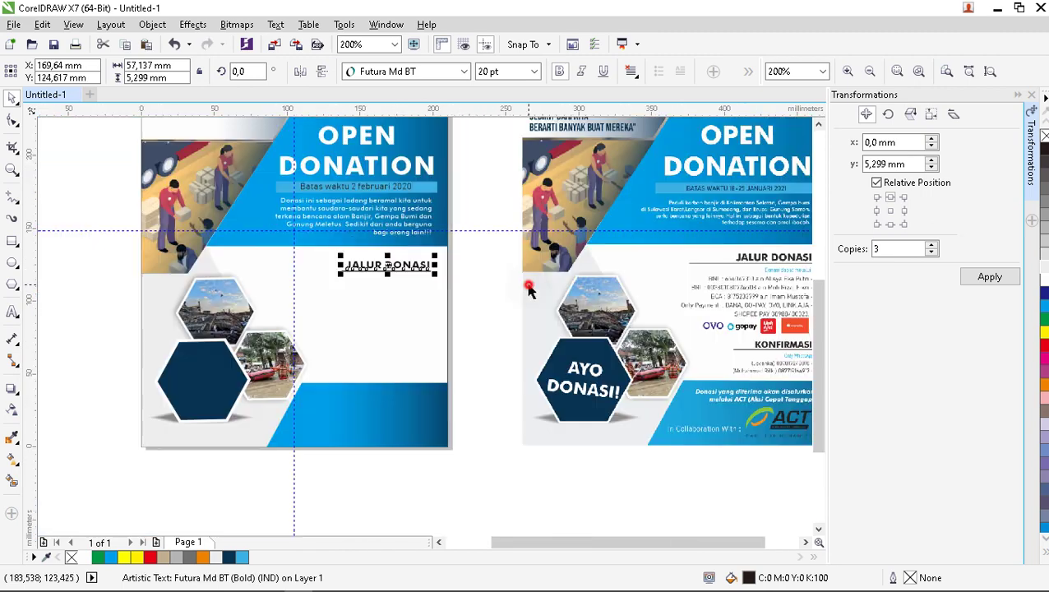
Stretch the underline leftward to about 71 mm so it spans the heading.
left_click(528, 289)
scroll(393, 325, "down", 3)
scroll(387, 304, "up", 1)
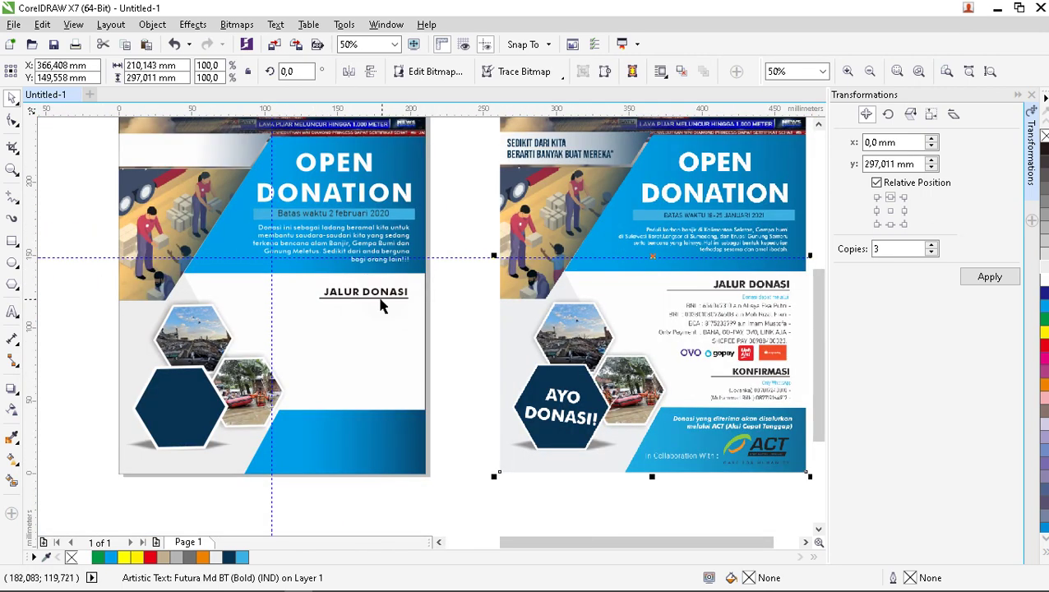
left_click(381, 304)
left_click_drag(312, 297, 270, 297)
left_click(478, 296)
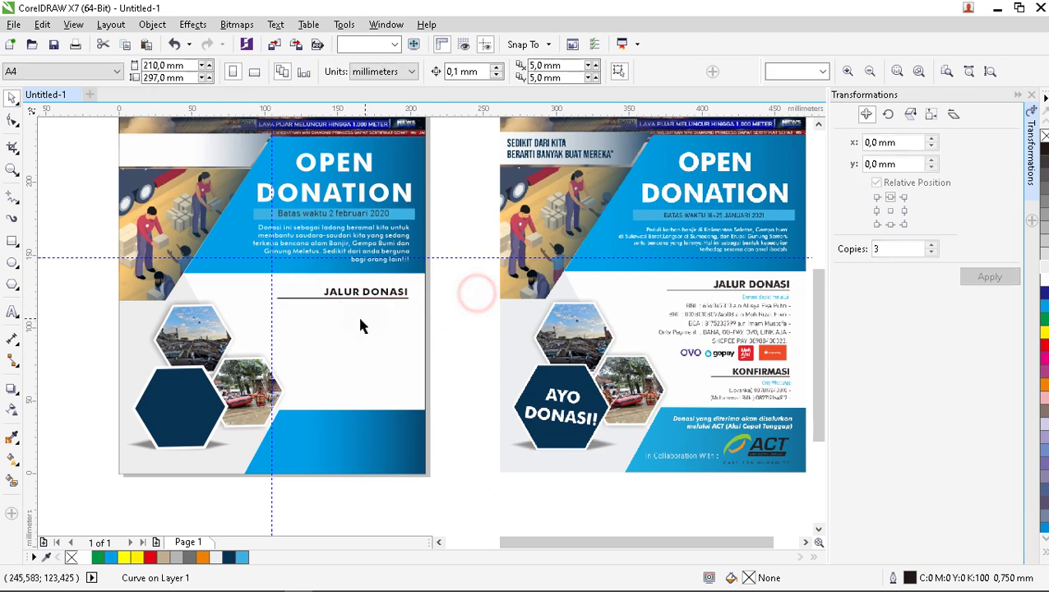
scroll(358, 323, "down", 1)
scroll(391, 316, "up", 1)
Type the subtitle 'Donasi dapat melalui' below the JALUR DONASI heading.
scroll(402, 318, "up", 1)
scroll(374, 326, "down", 1)
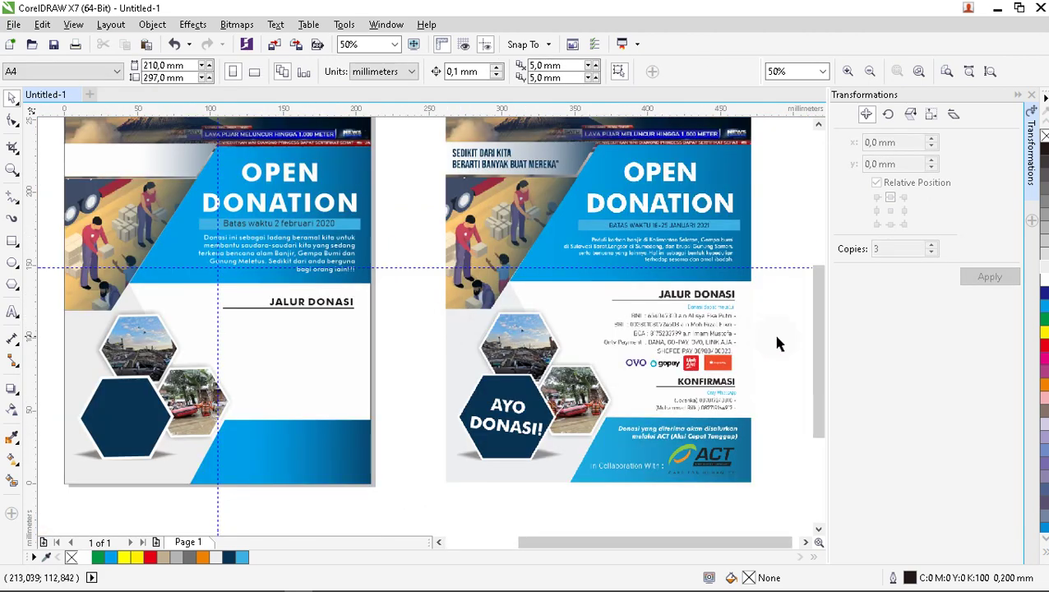
scroll(752, 335, "up", 1)
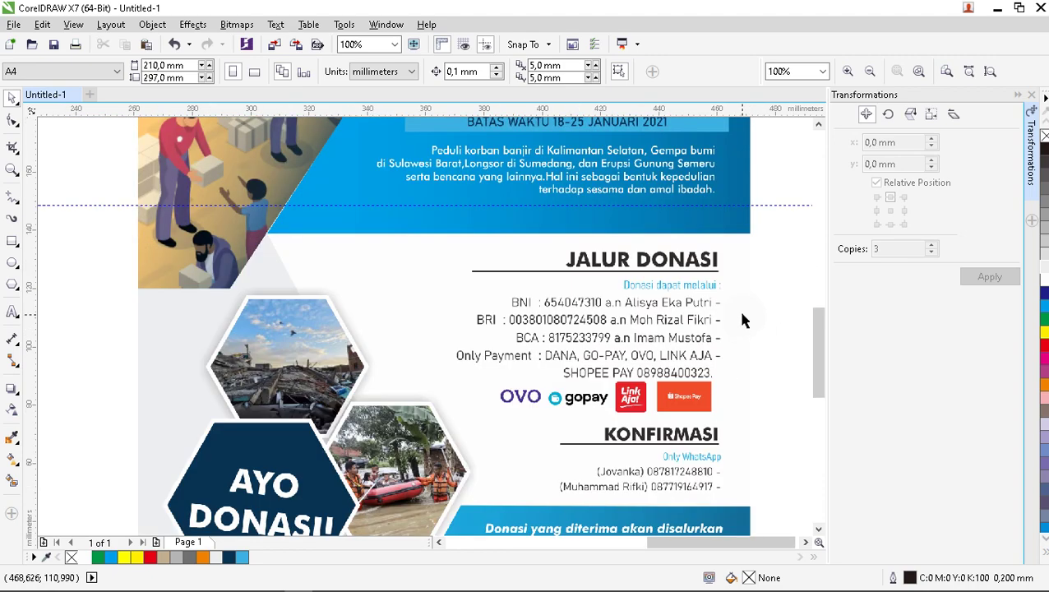
scroll(740, 317, "up", 1)
scroll(737, 318, "down", 1)
scroll(739, 323, "down", 1)
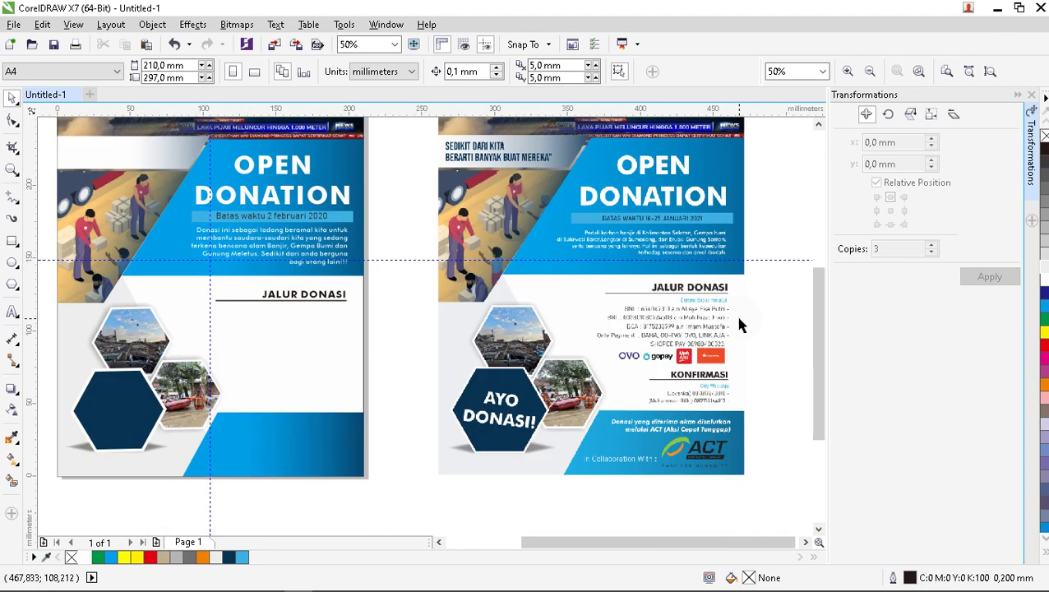
scroll(289, 340, "up", 1)
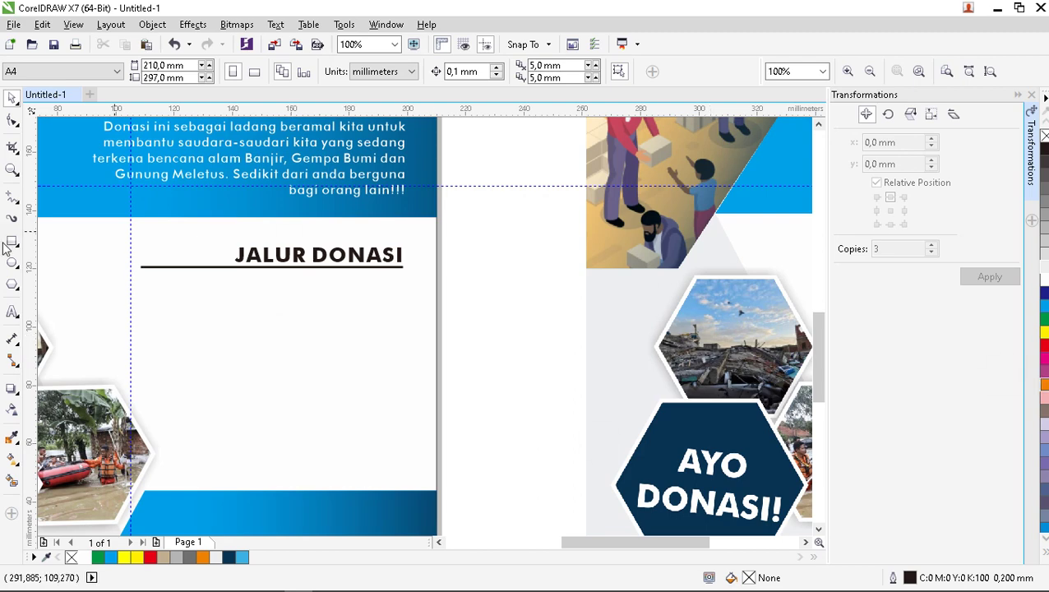
left_click(15, 312)
left_click(300, 293)
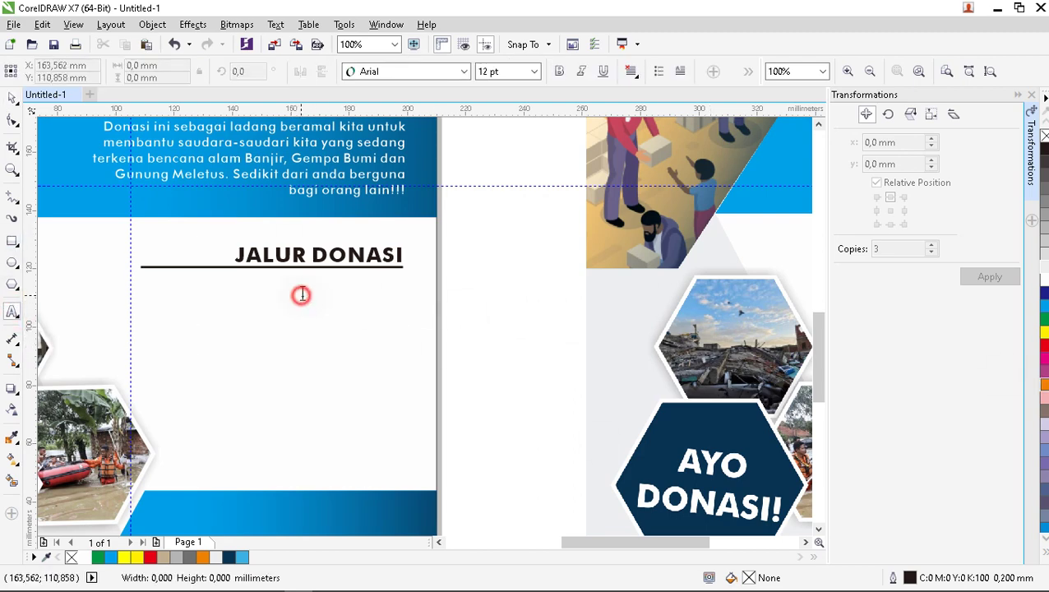
type("d")
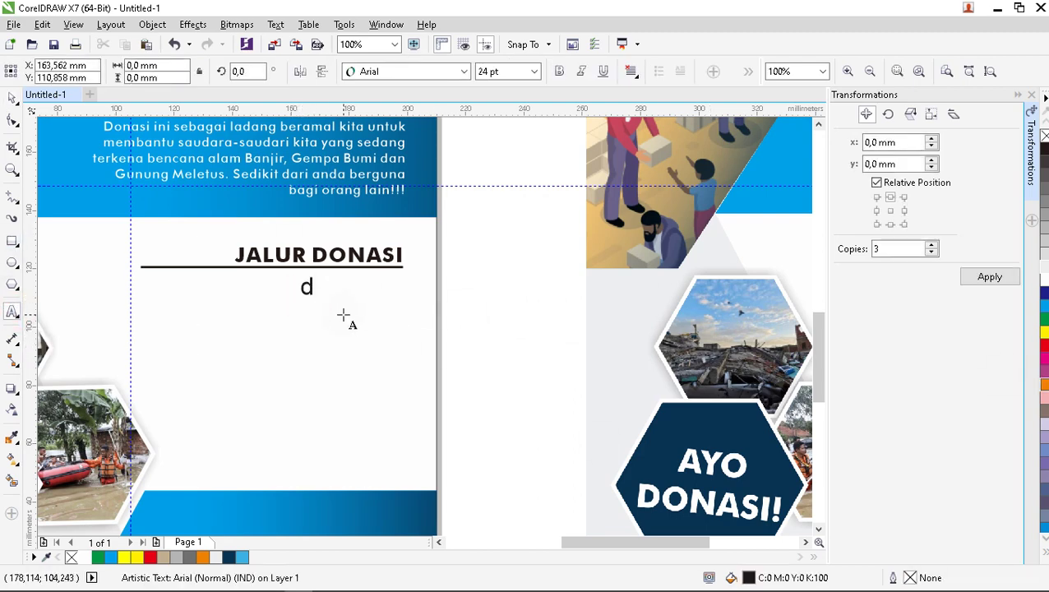
type("Donasi d")
type("apat melalui")
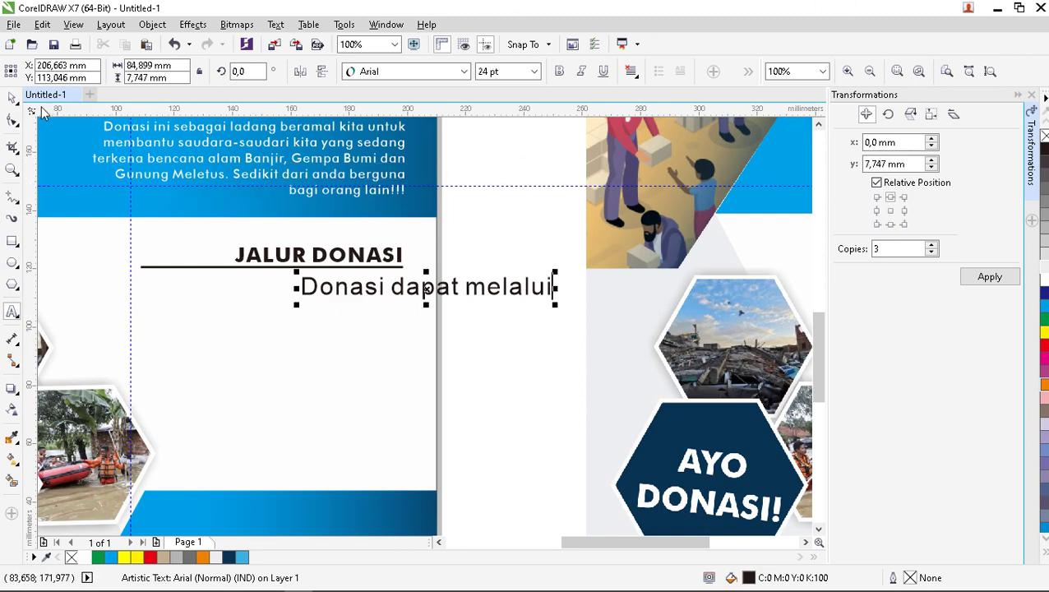
left_click(10, 99)
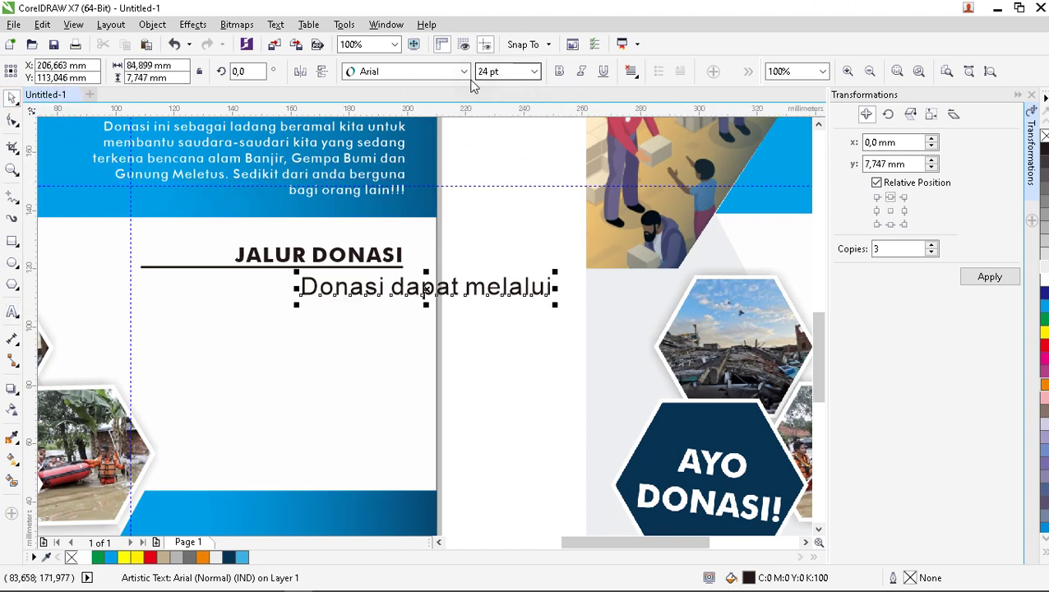
Set the subtitle in Bahnschrift Light 10 pt, colour it cyan, and place it under the line.
left_click(463, 71)
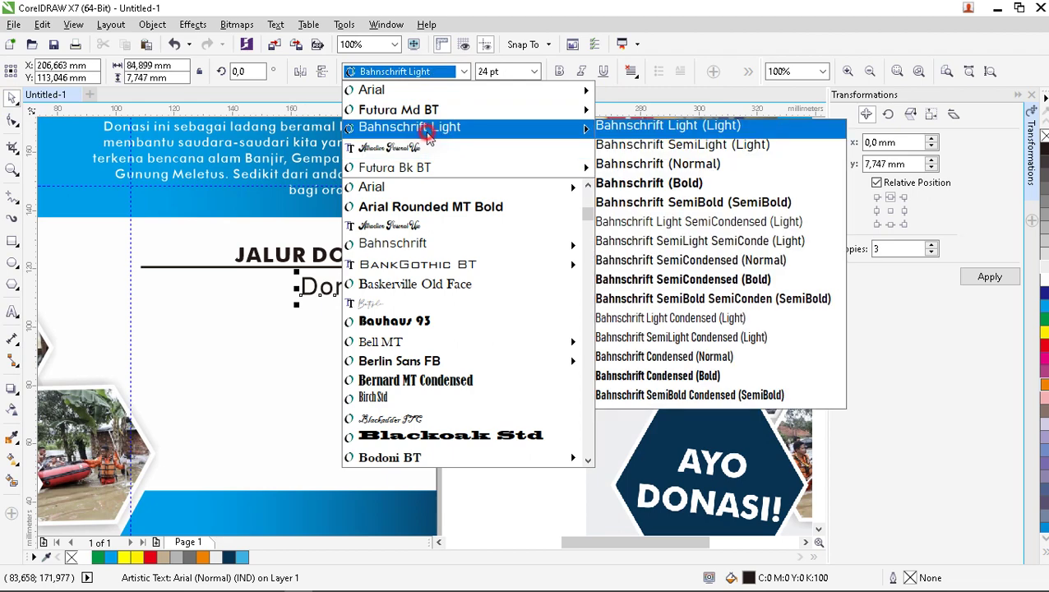
left_click(420, 128)
left_click(530, 74)
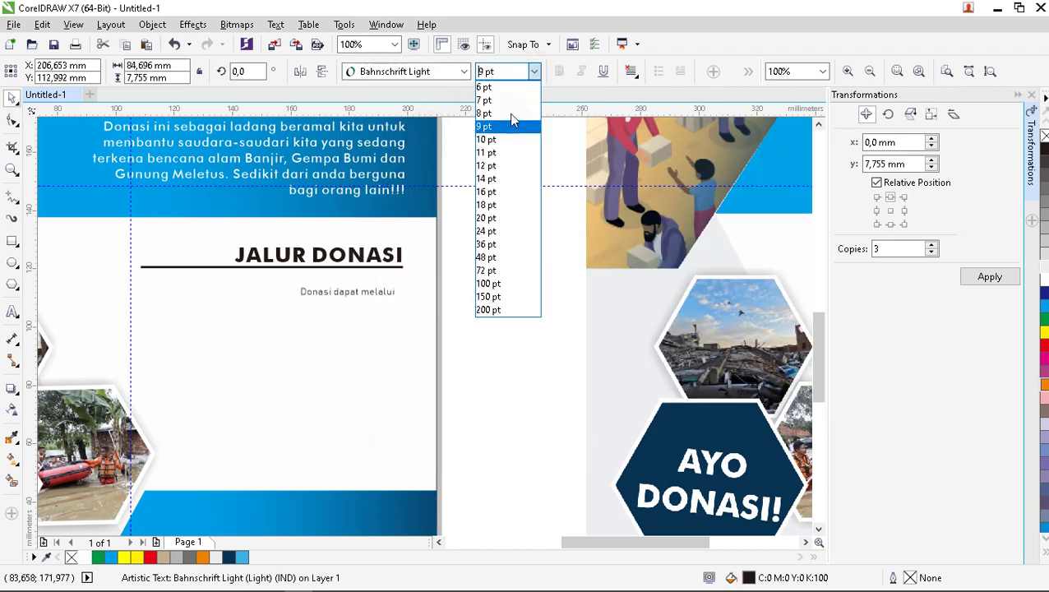
left_click(508, 124)
left_click(530, 72)
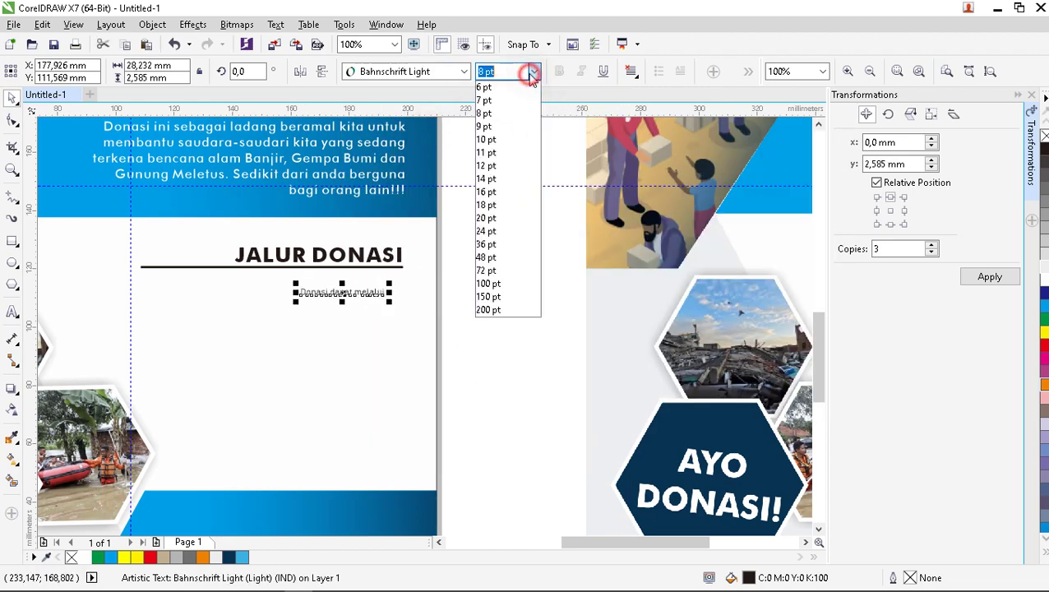
left_click(504, 138)
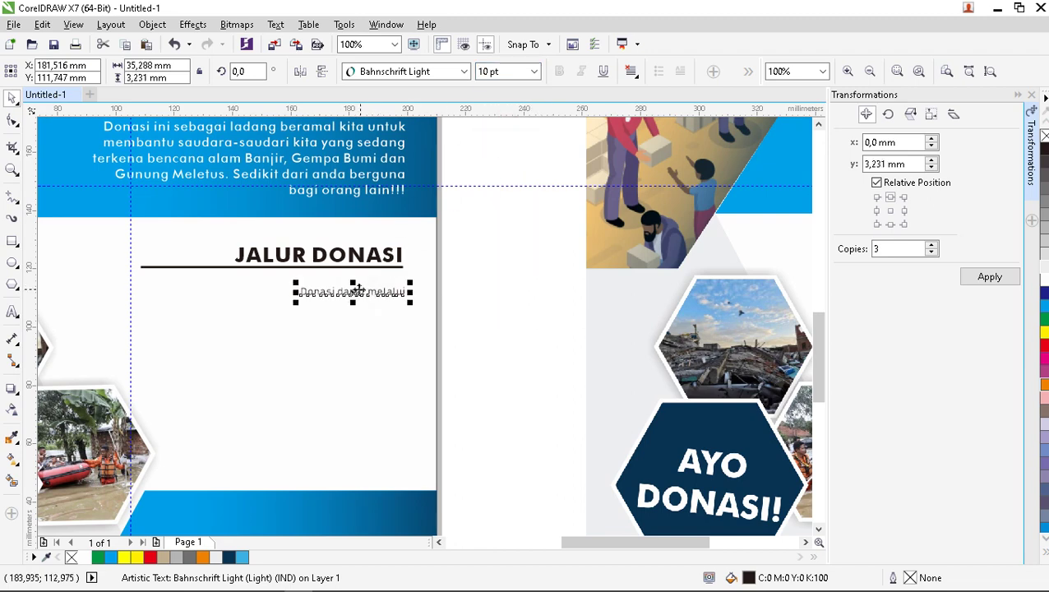
left_click_drag(351, 291, 346, 279)
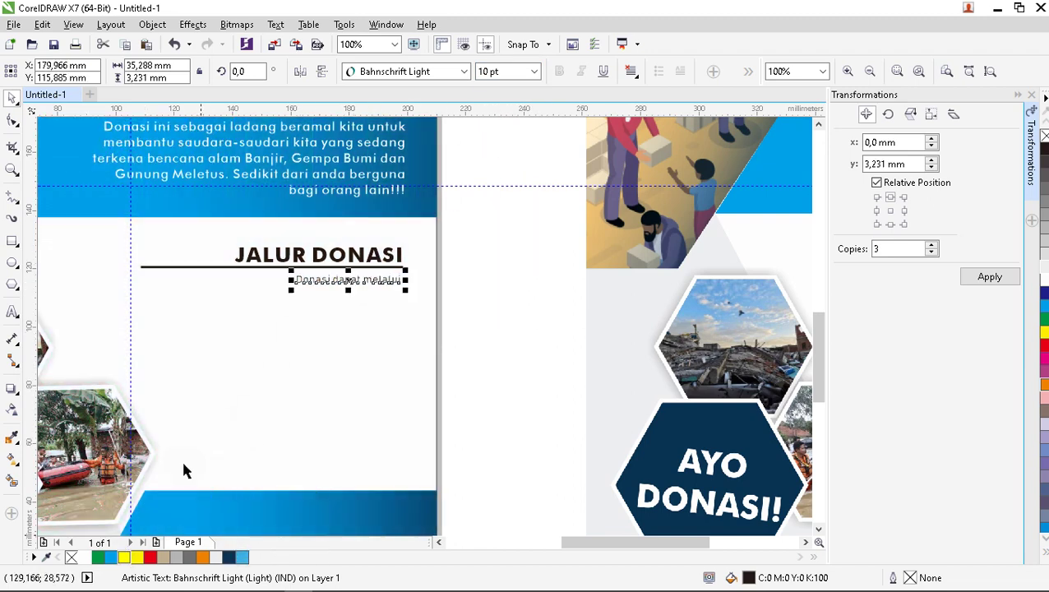
left_click(110, 557)
left_click(427, 308)
scroll(399, 283, "down", 3)
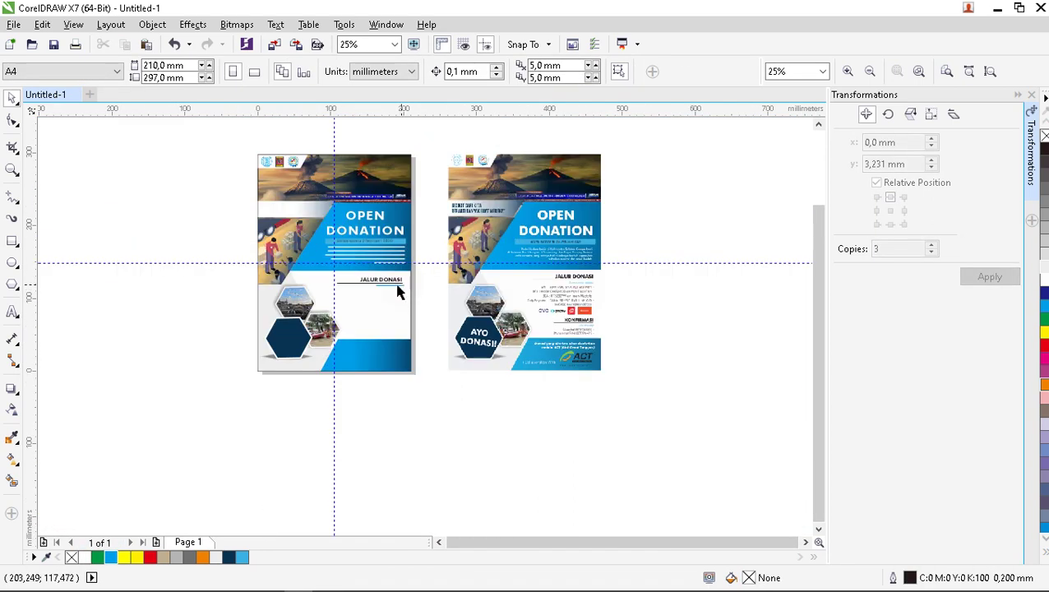
scroll(397, 287, "up", 3)
Increase the subtitle to 12 pt and shift it left beneath the underline.
left_click(400, 288)
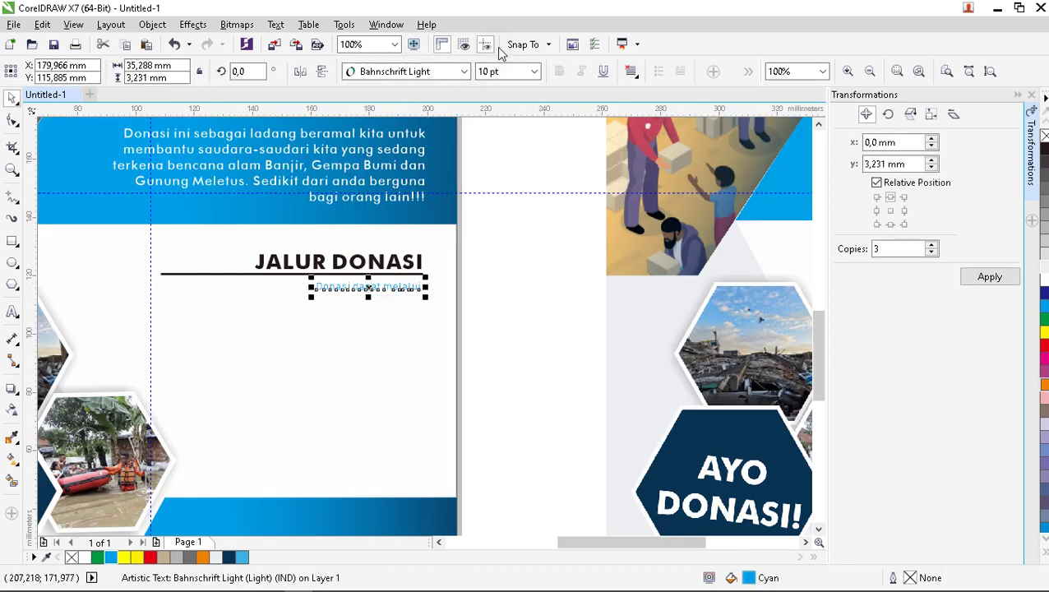
left_click(534, 73)
left_click(520, 176)
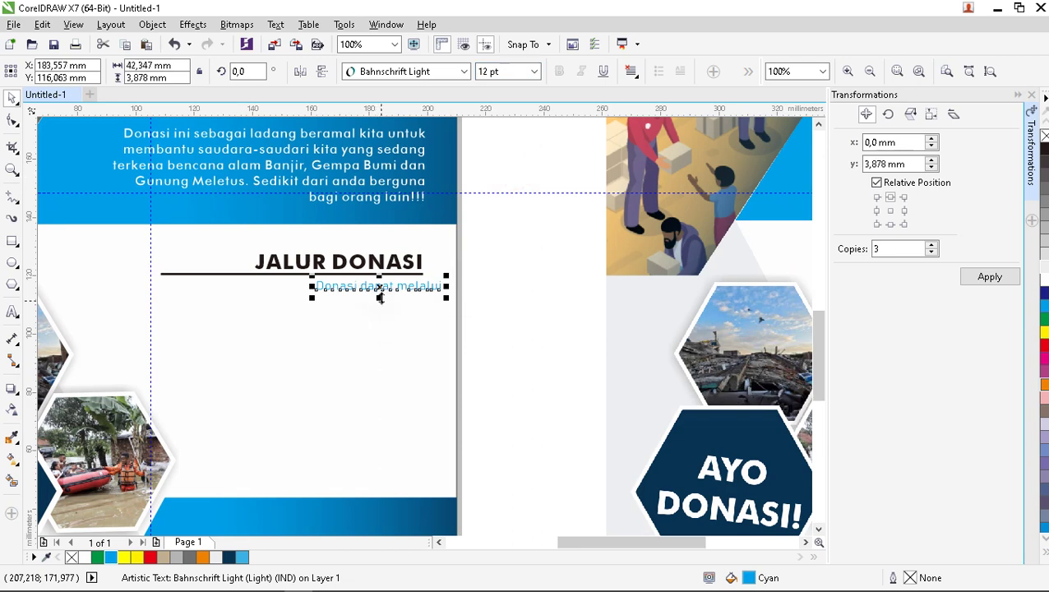
scroll(380, 298, "up", 2)
left_click_drag(378, 290, 342, 286)
left_click(563, 257)
scroll(461, 265, "down", 2)
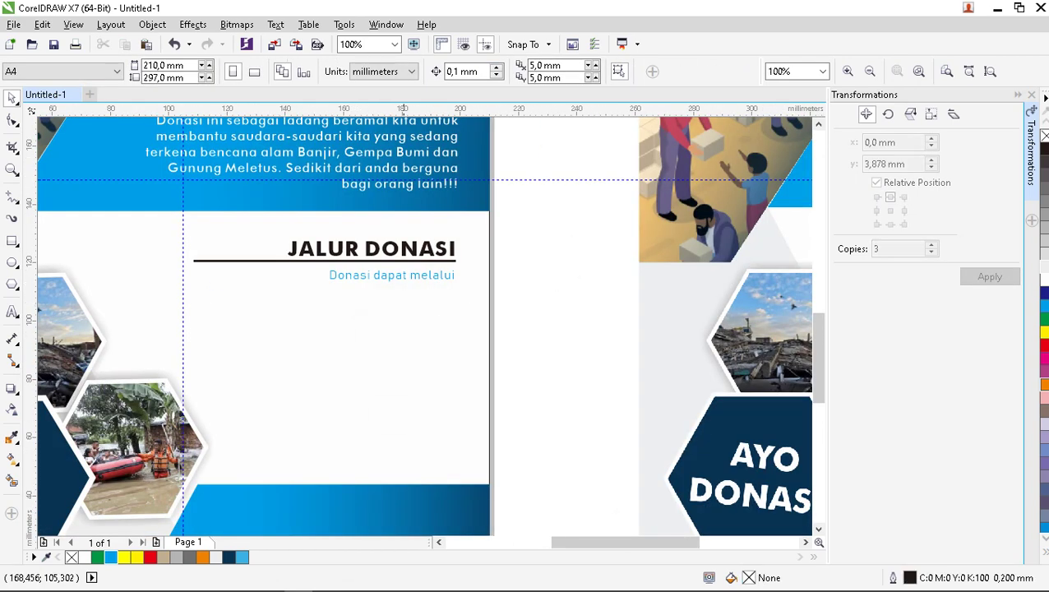
left_click(8, 312)
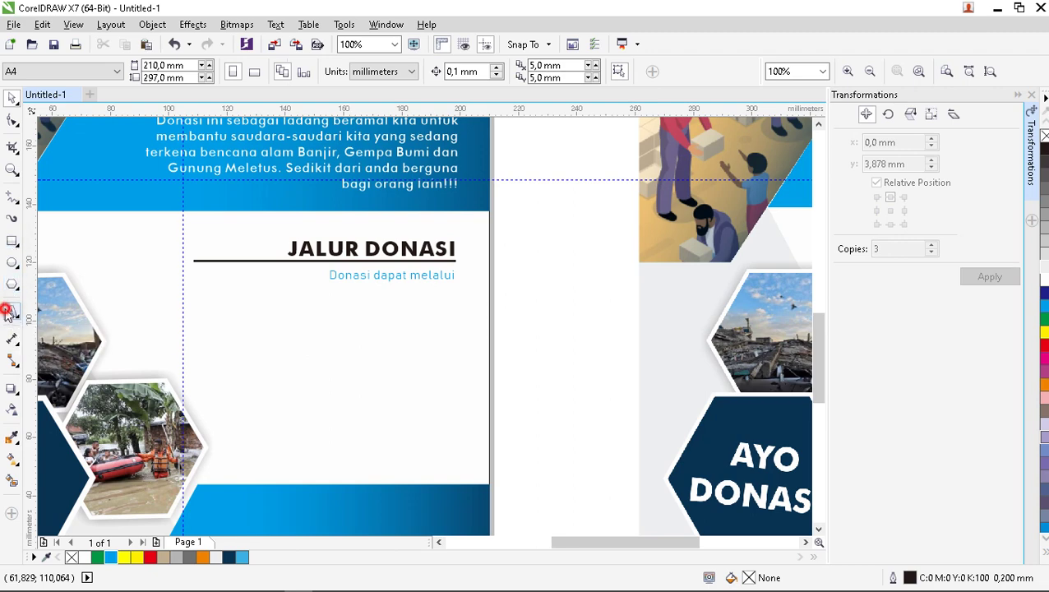
Type four payment lines: the BCA and second bank account, then Shopee, link aja and ovo.
left_click(300, 315)
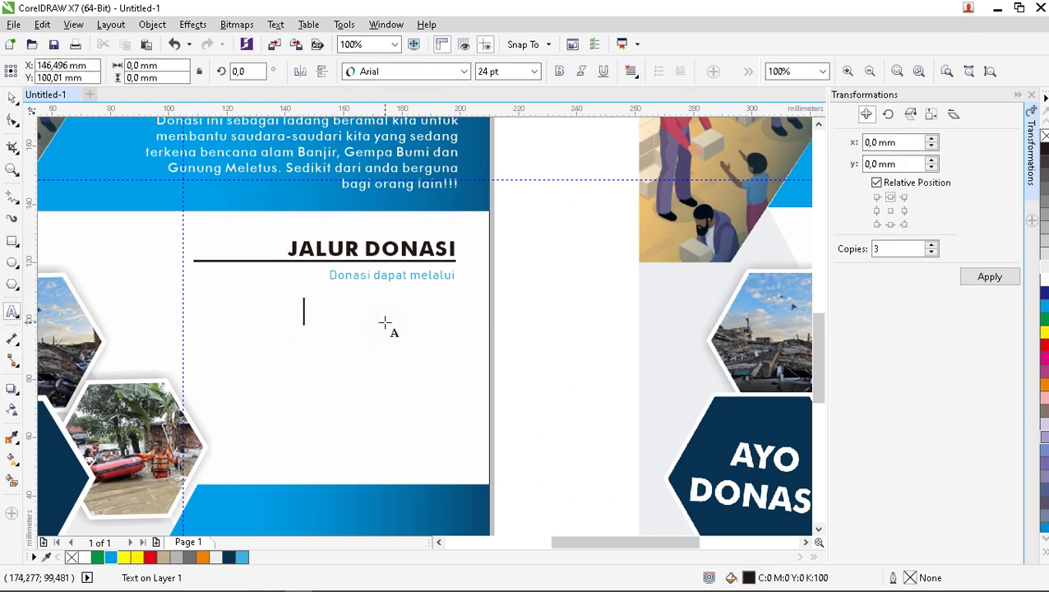
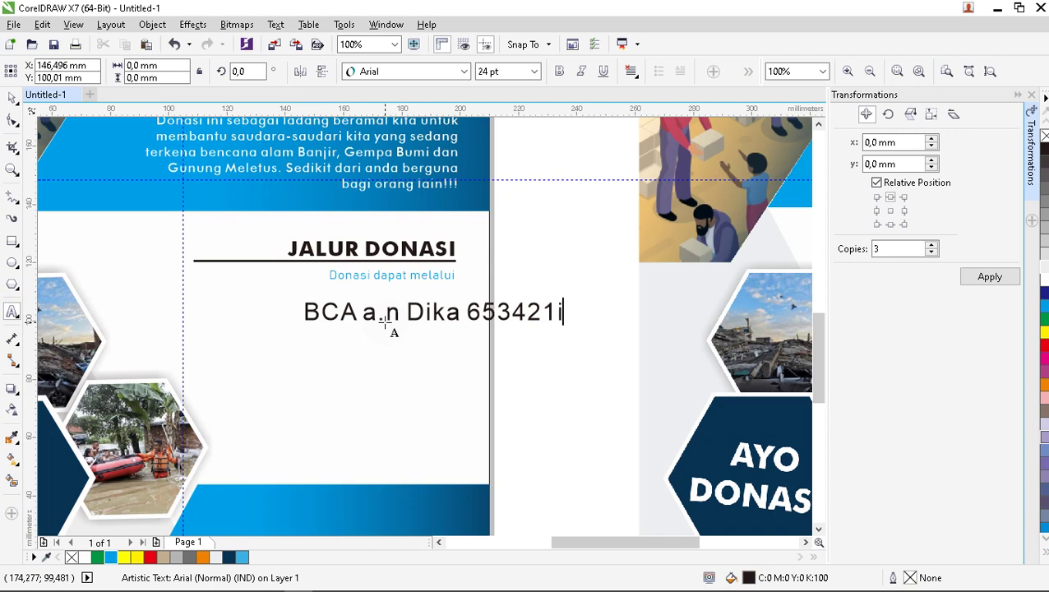
left_click(385, 323)
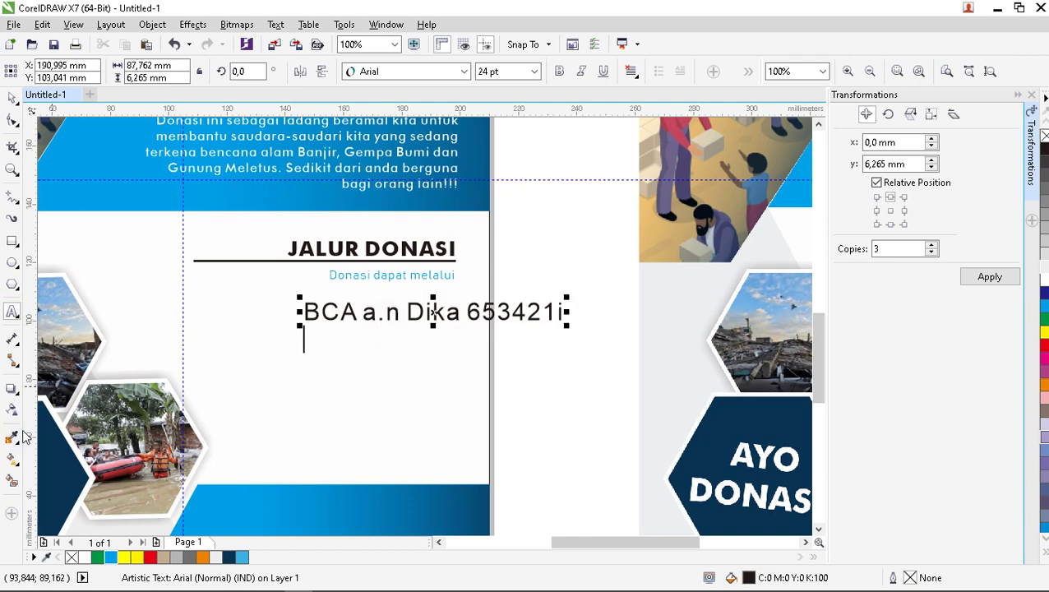
key("Escape")
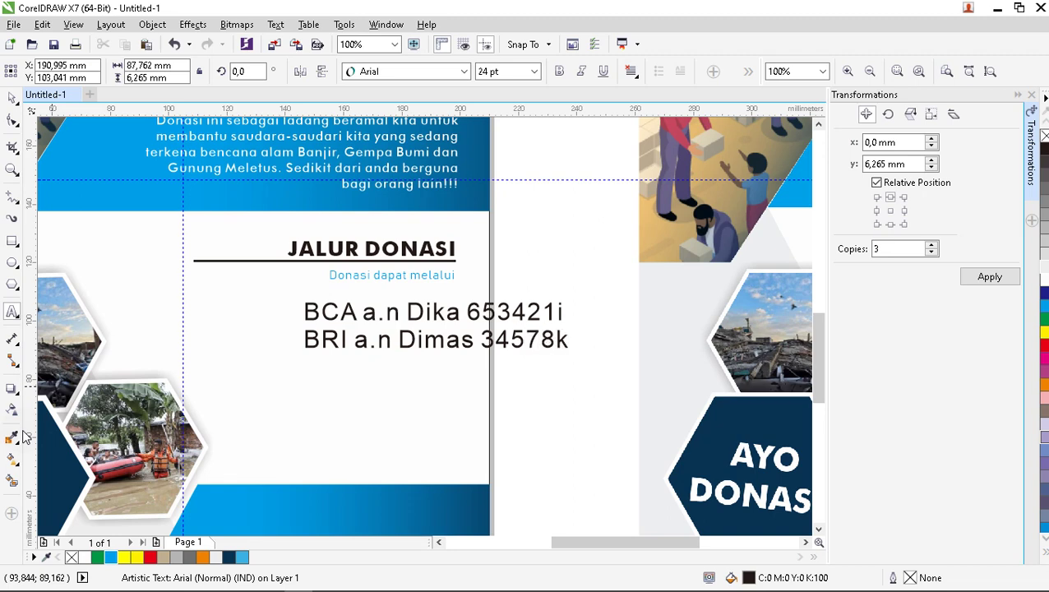
scroll(160, 242, "down", 1)
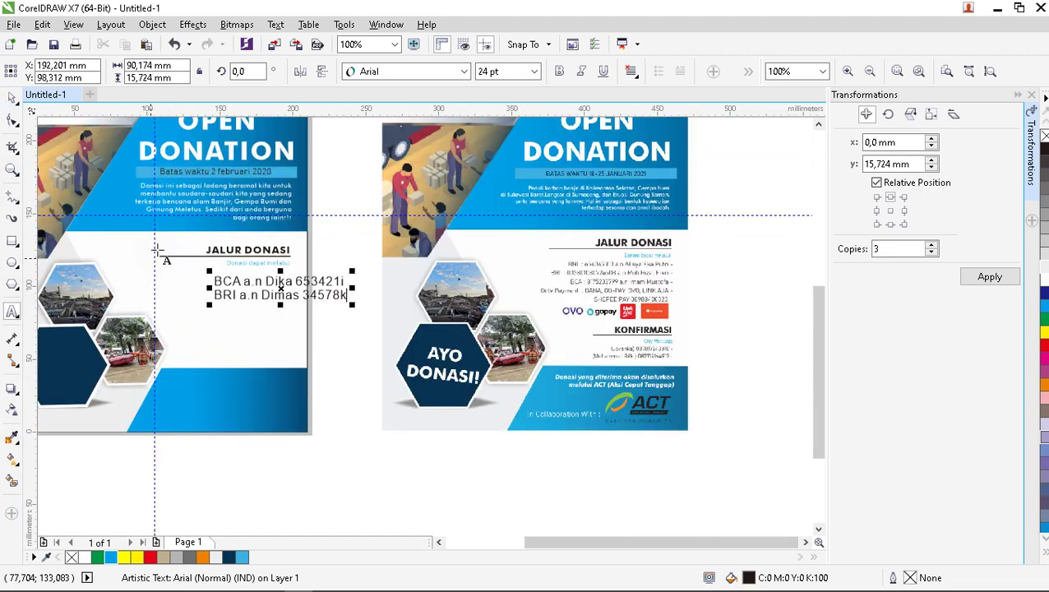
scroll(288, 247, "up", 1)
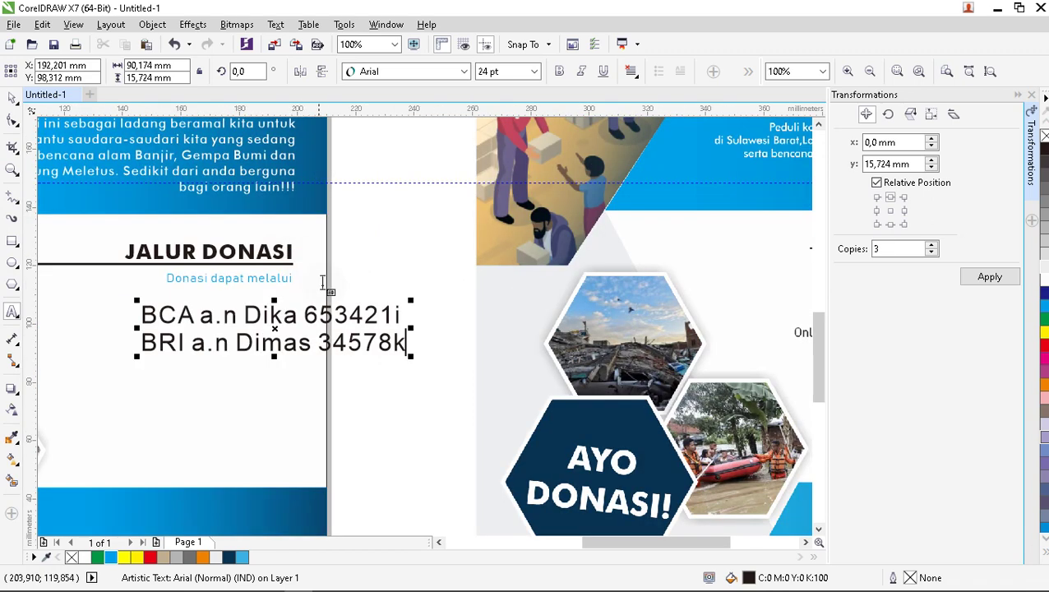
key("Return")
type("Only")
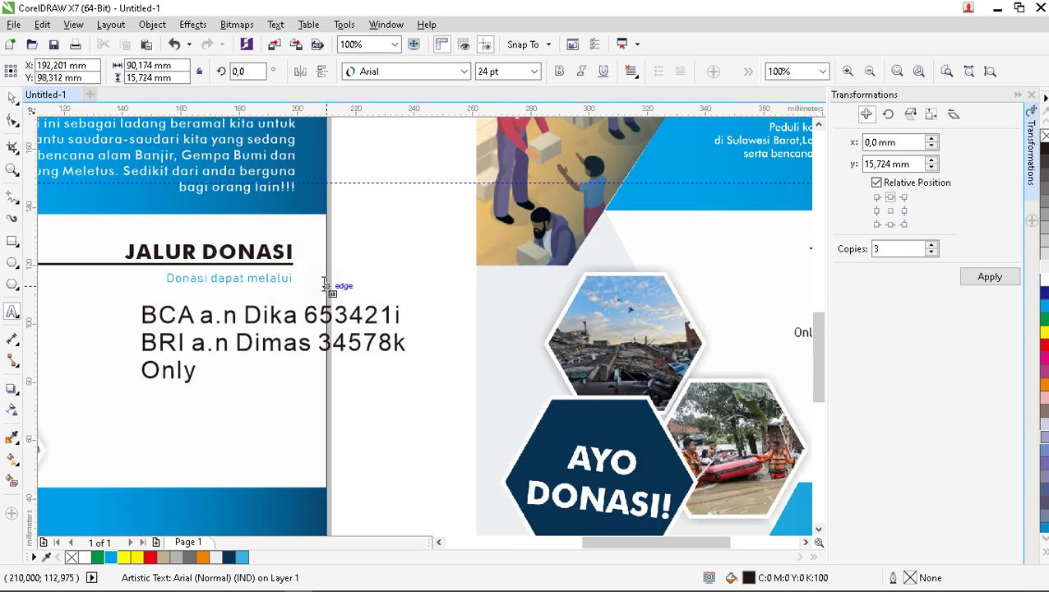
type(" Payment by S")
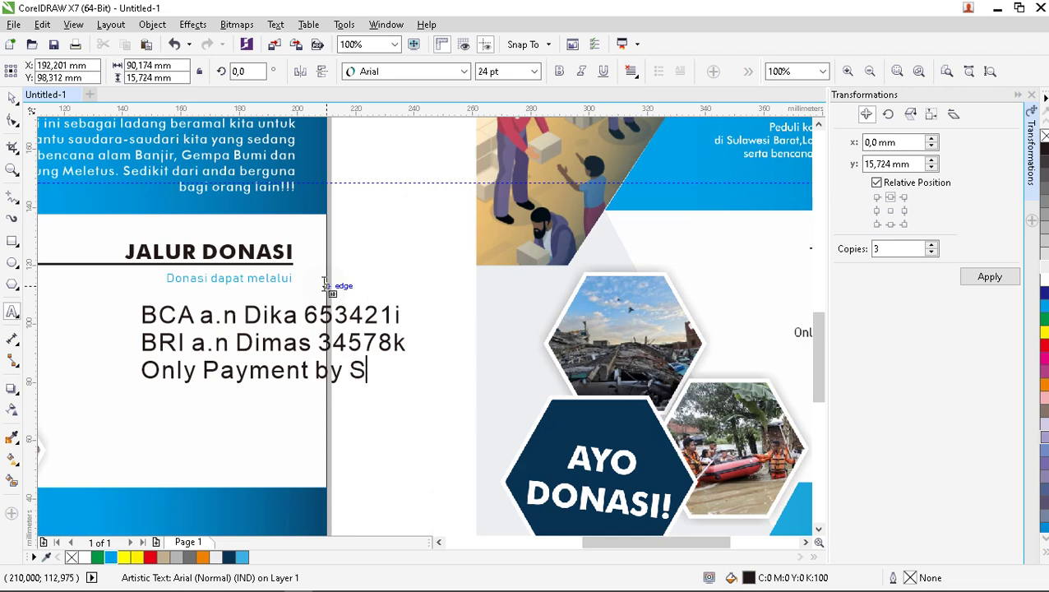
type("opee, link aja")
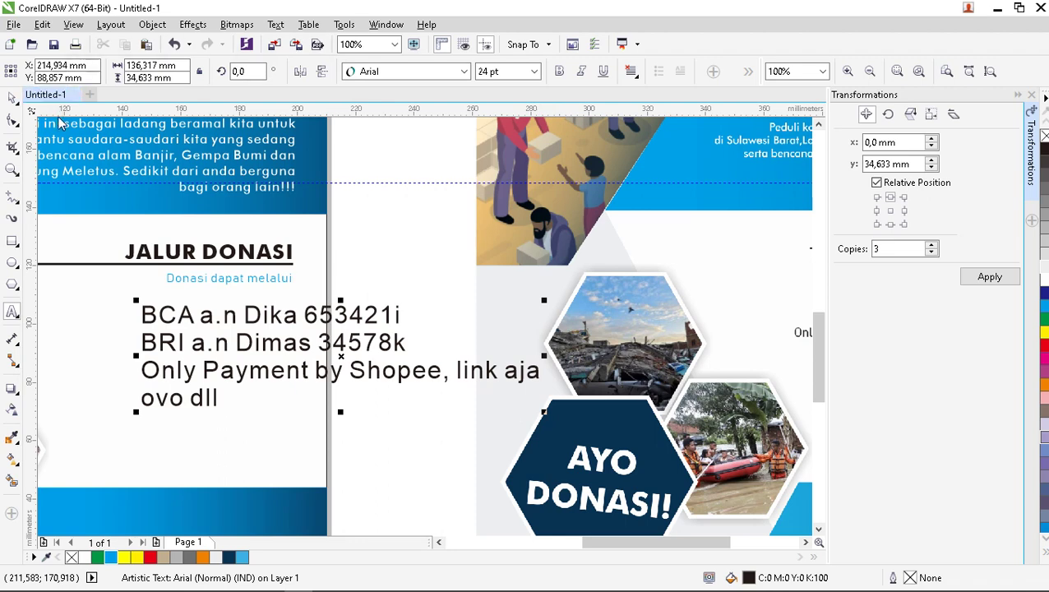
Right-align the payment text and move it left under the subtitle.
left_click(10, 97)
left_click(631, 72)
left_click(679, 144)
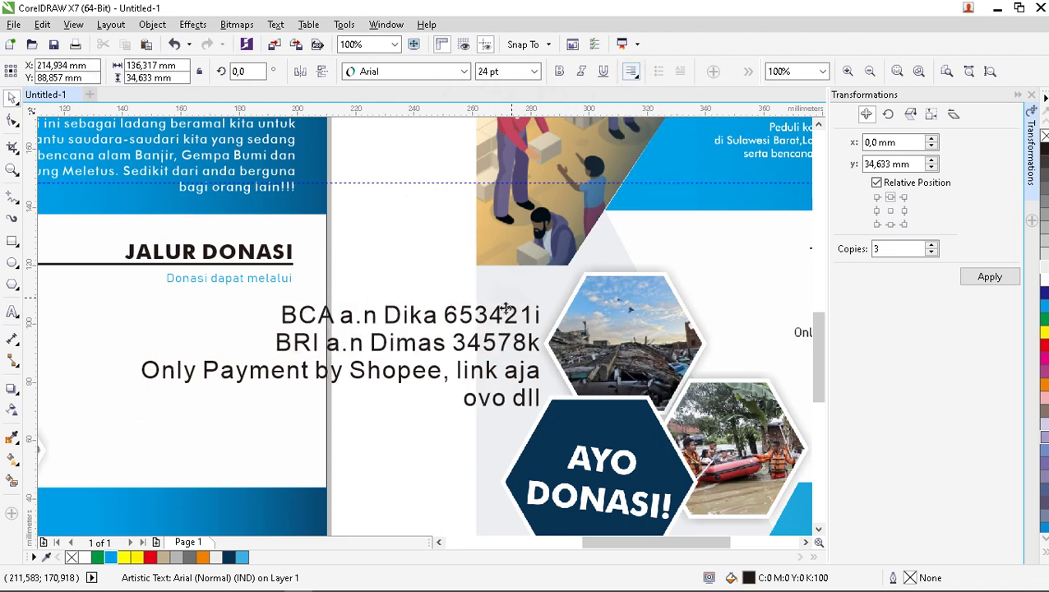
left_click_drag(480, 344, 224, 333)
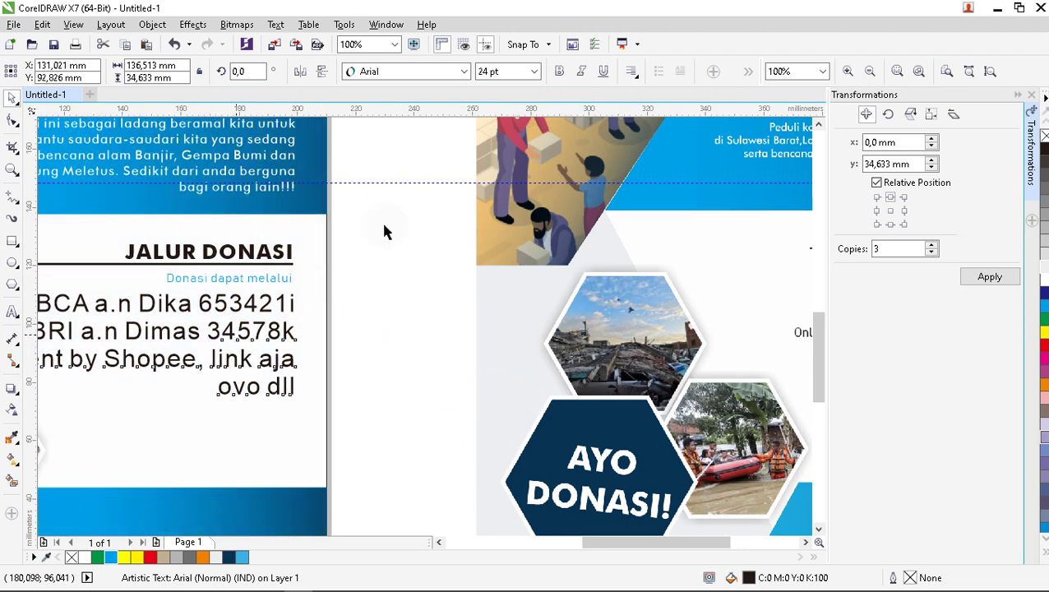
Set the payment text to 14 pt Futura Md BT and nudge it into place.
left_click(533, 72)
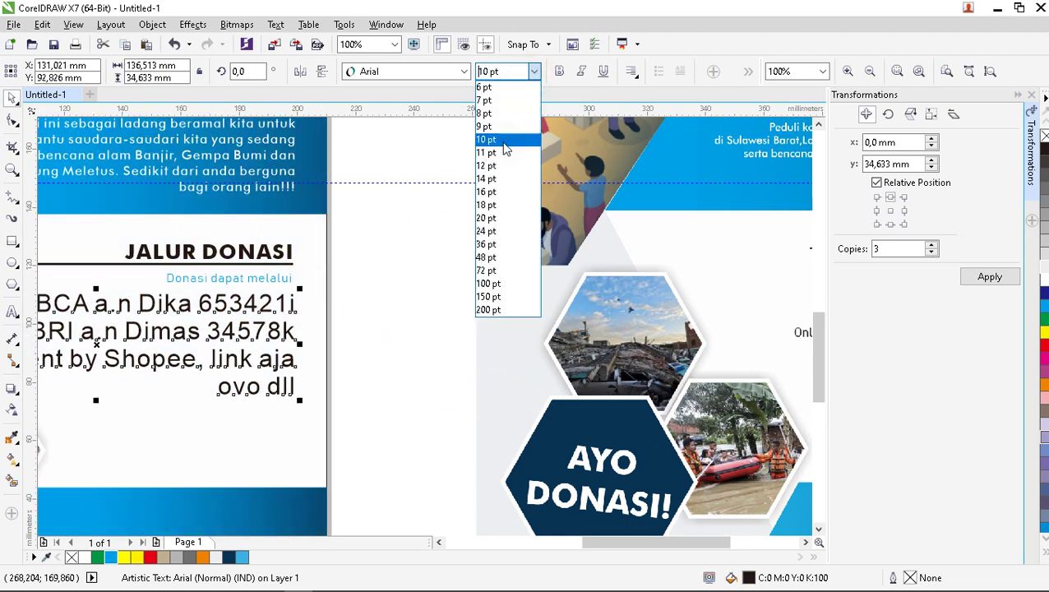
left_click(493, 178)
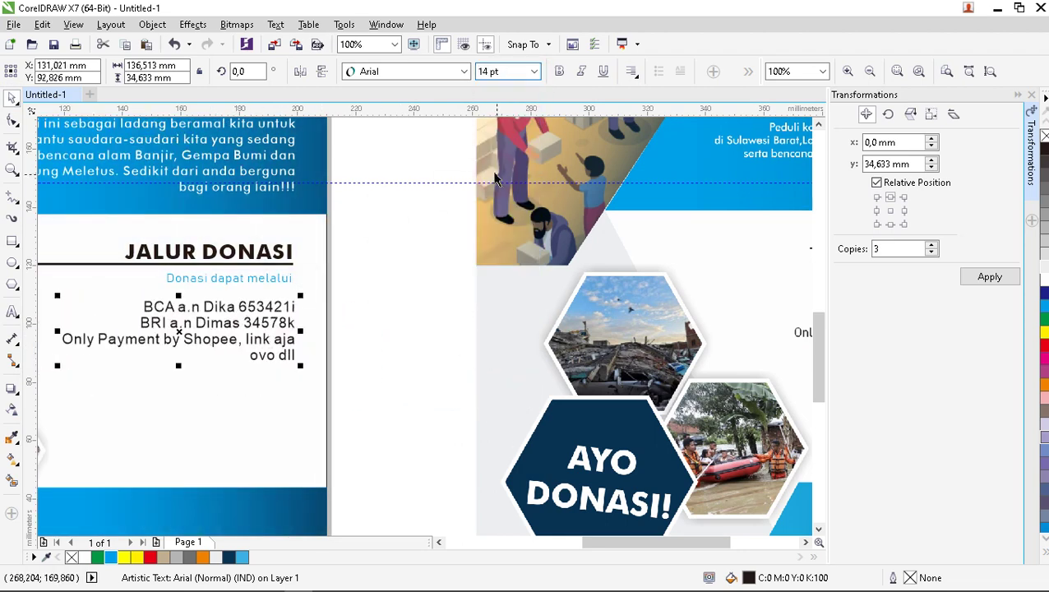
left_click(458, 71)
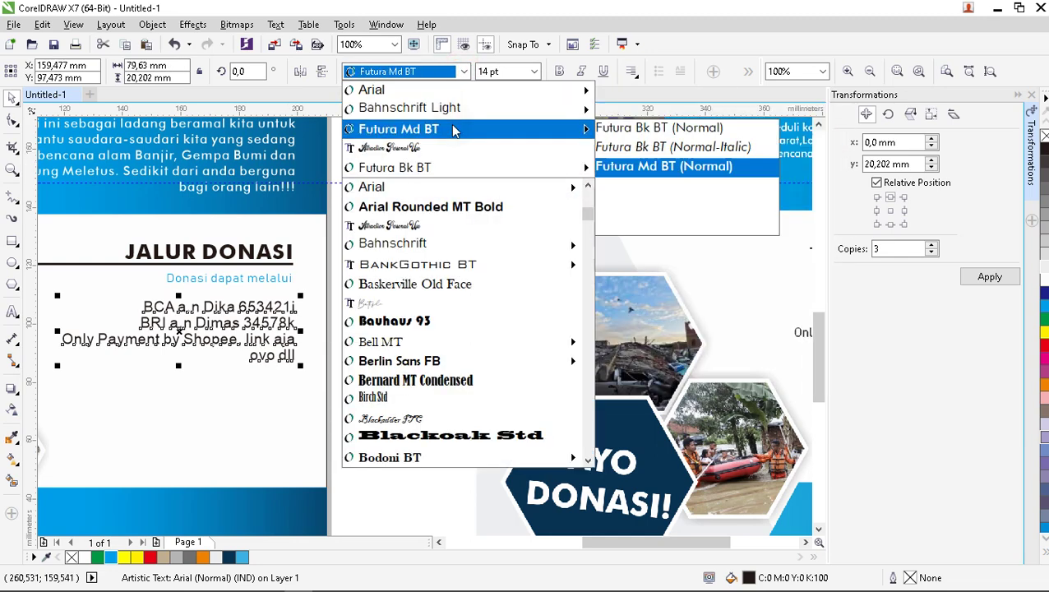
left_click(451, 126)
left_click_drag(262, 329, 259, 327)
left_click(335, 328)
scroll(327, 310, "down", 2)
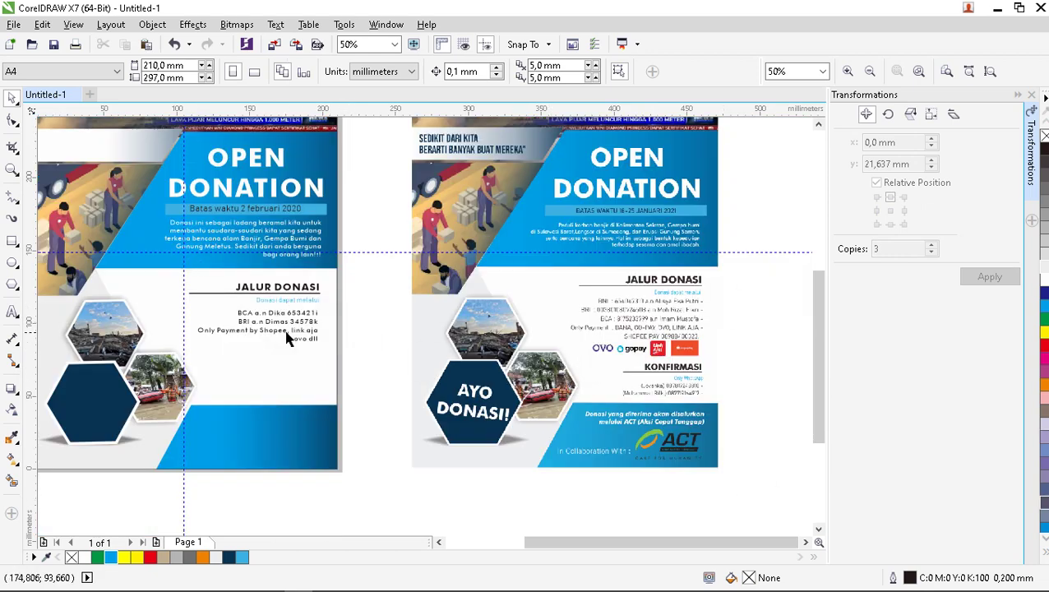
scroll(271, 327, "up", 2)
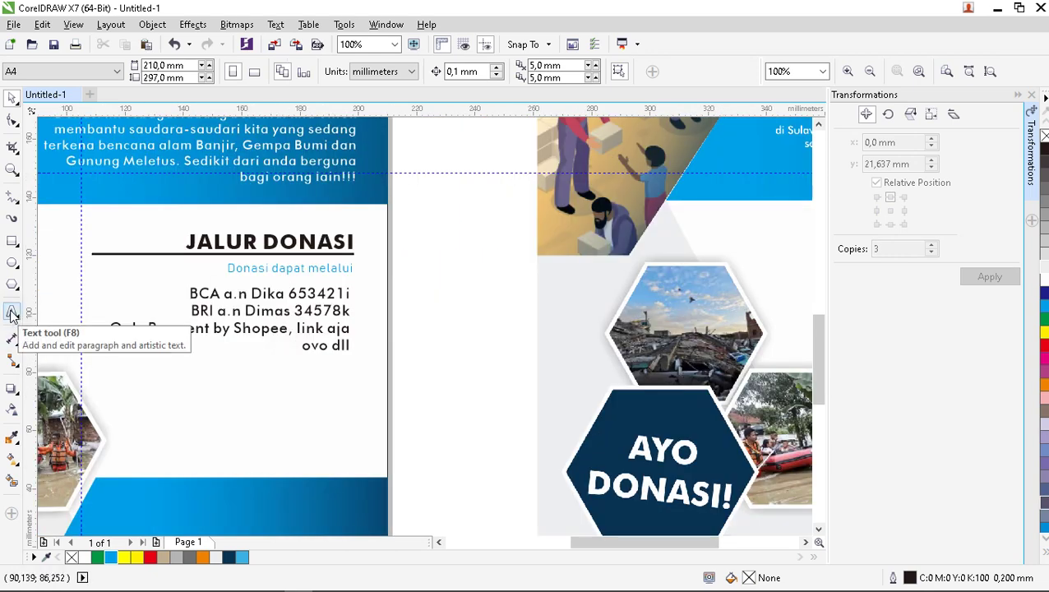
scroll(378, 376, "down", 2)
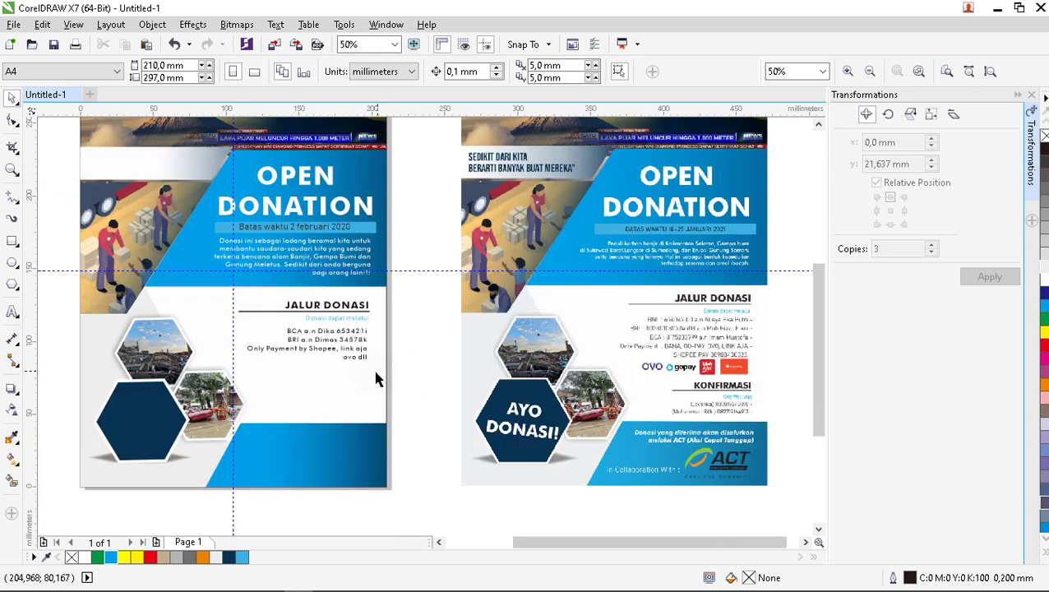
scroll(687, 448, "up", 2)
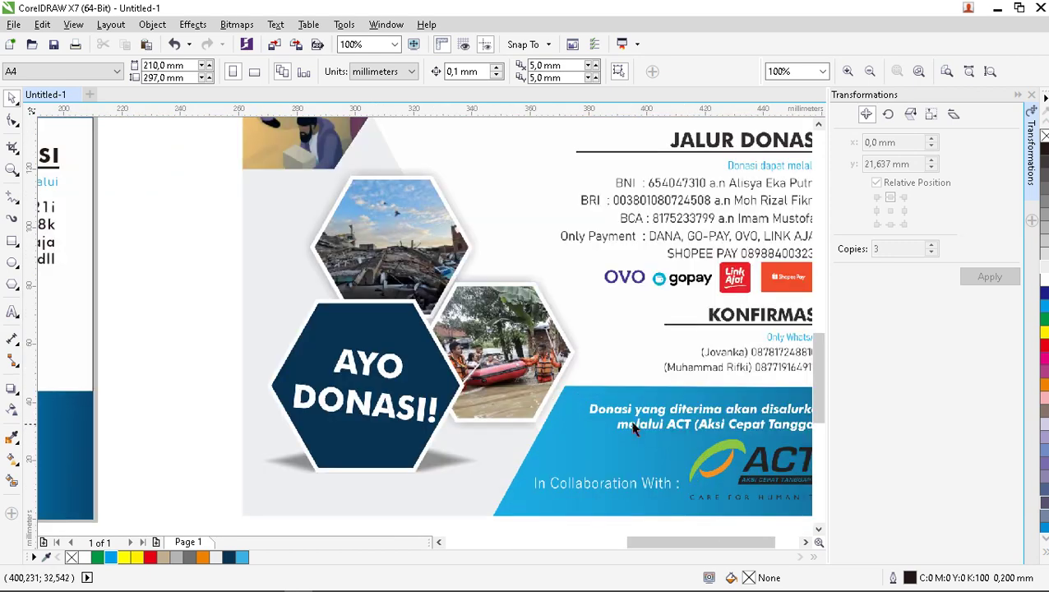
scroll(625, 428, "down", 2)
scroll(319, 342, "up", 2)
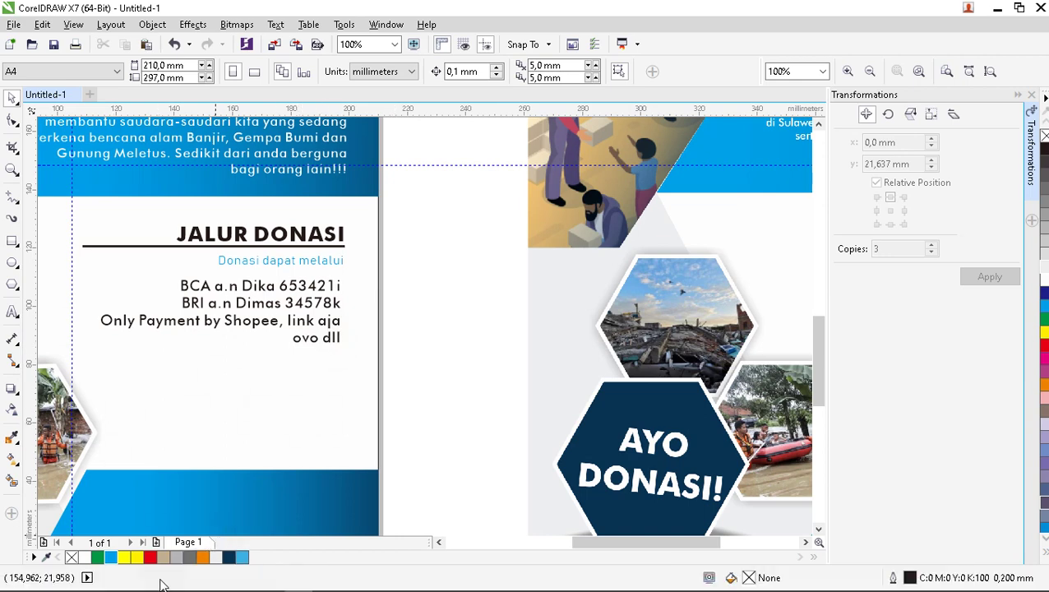
Drag EBLNJA.png from the KONTEN CDR folder onto the poster beneath the payment text.
mouse_move(156, 580)
left_click(148, 505)
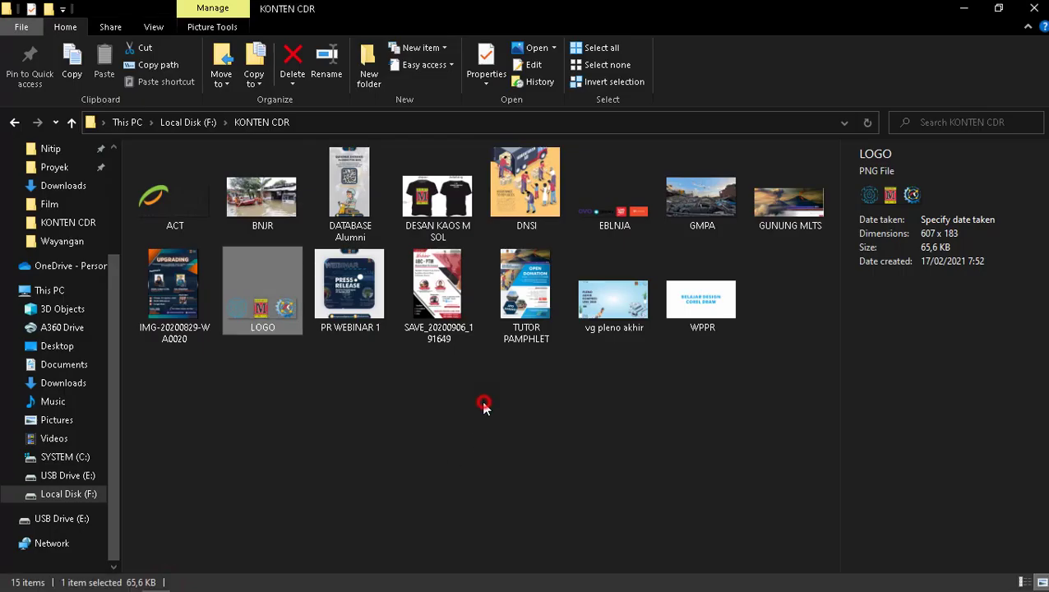
left_click(615, 197)
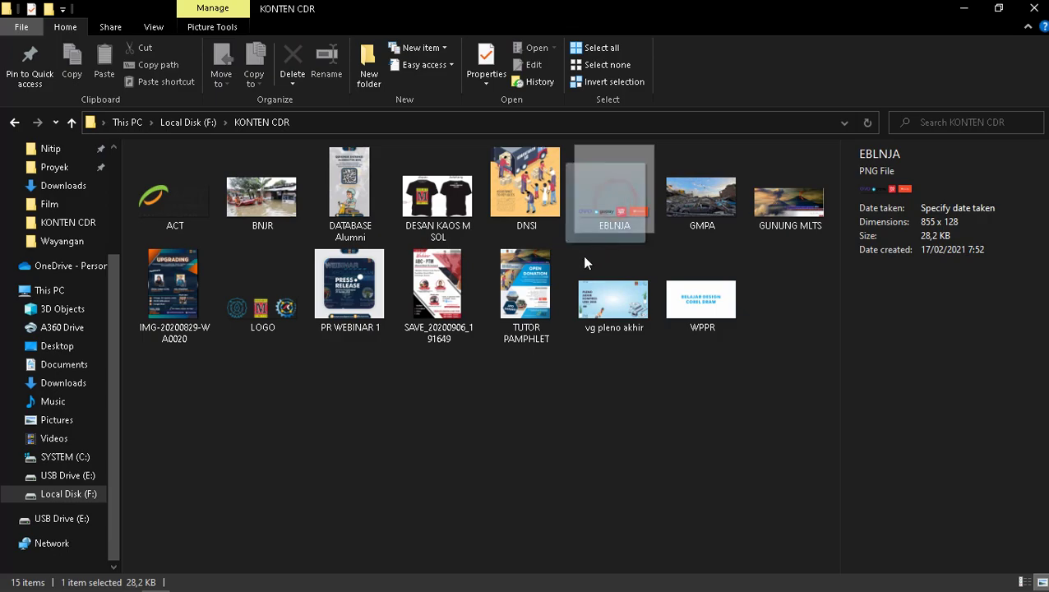
left_click_drag(592, 222, 237, 376)
left_click(435, 323)
left_click(308, 370)
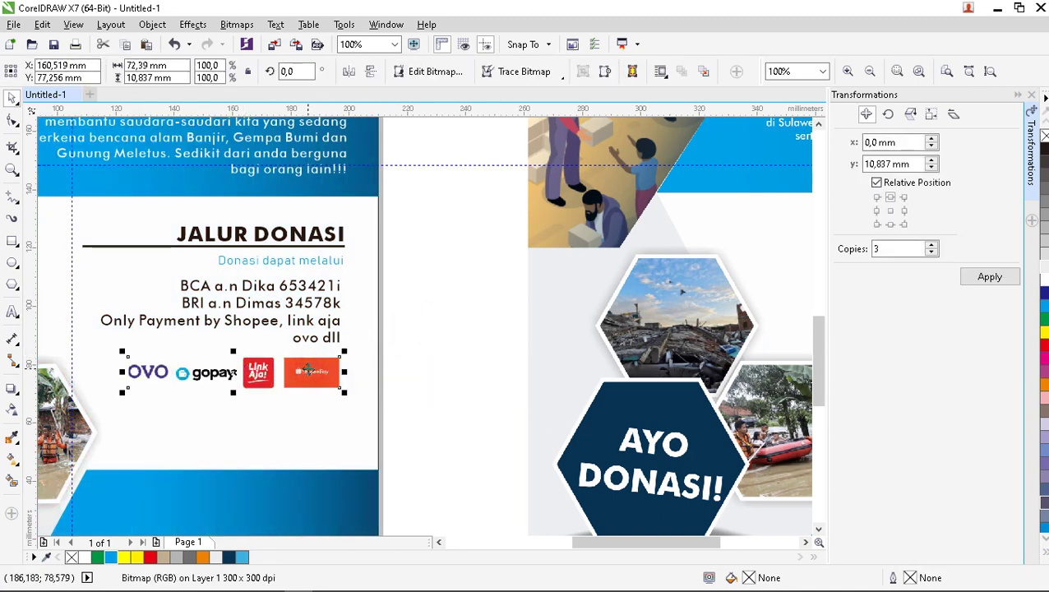
Nudge the payment logos up and draw a 52.7 mm horizontal line beneath them.
key("Up")
key("Up")
key("Up")
key("Up")
key("Up")
key("Up")
key("Up")
key("Up")
key("Up")
key("Up")
key("Up")
key("Up")
key("Up")
key("Up")
key("Up")
key("Up")
key("Up")
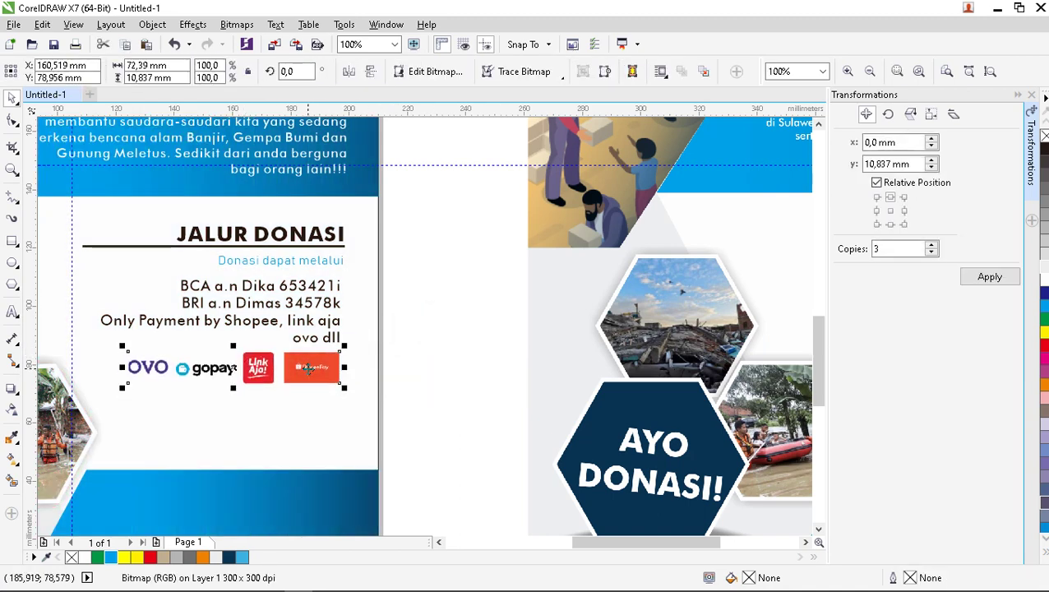
left_click(445, 359)
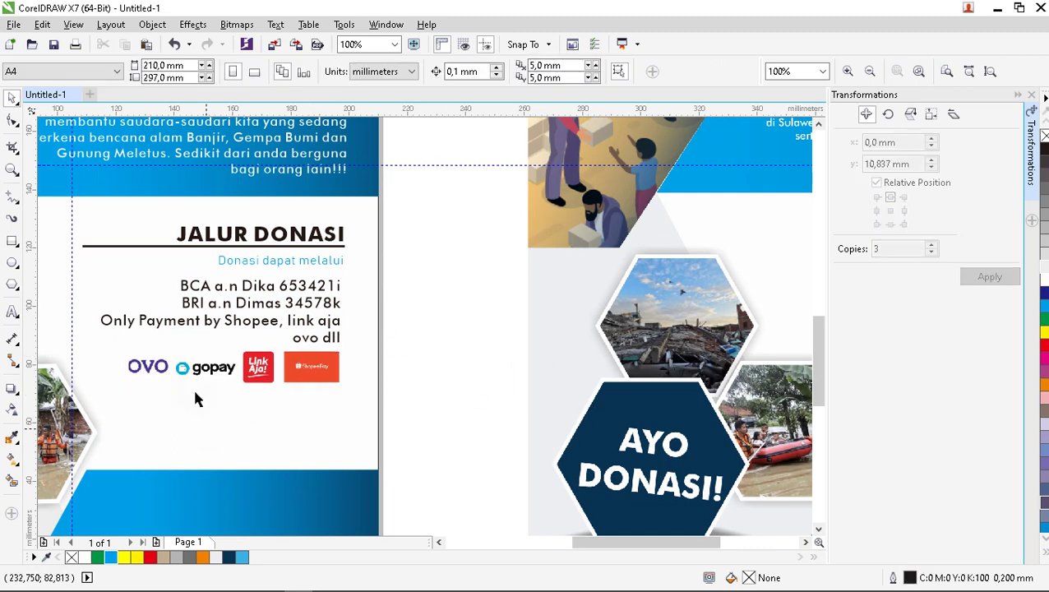
left_click(12, 197)
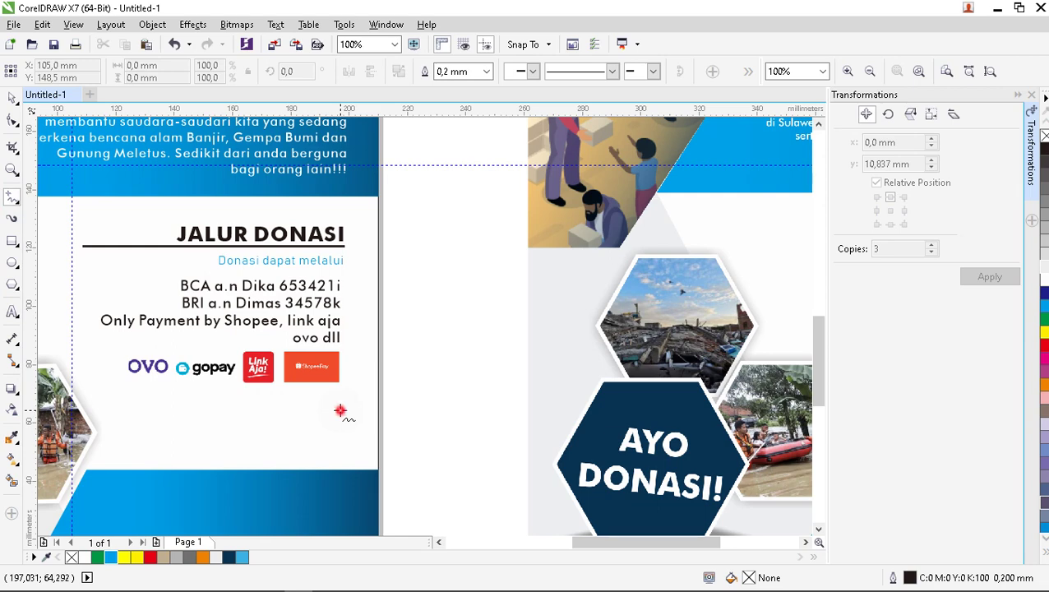
left_click(340, 411)
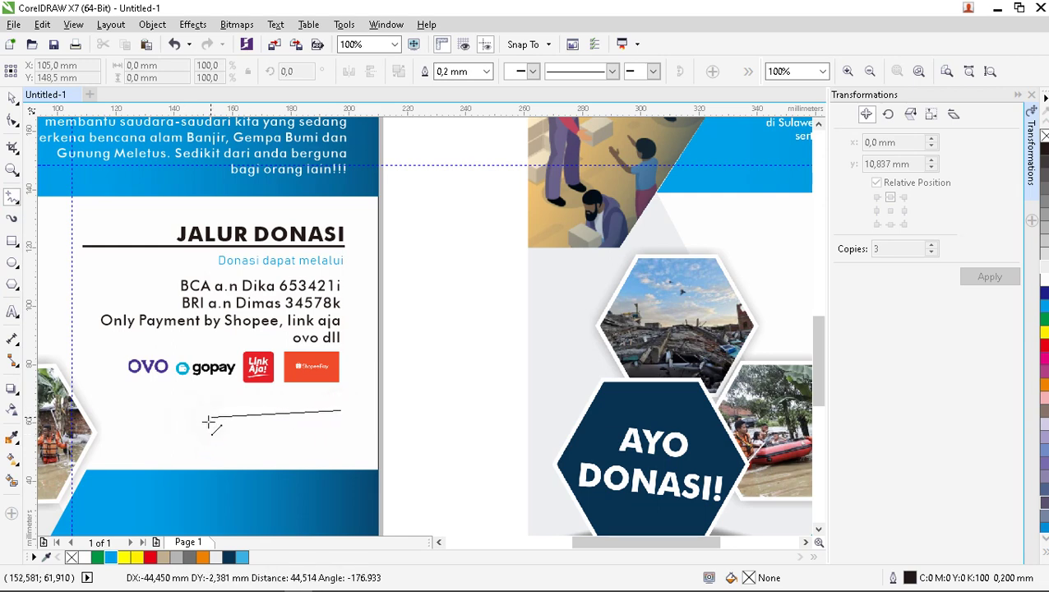
left_click(186, 422, "ctrl")
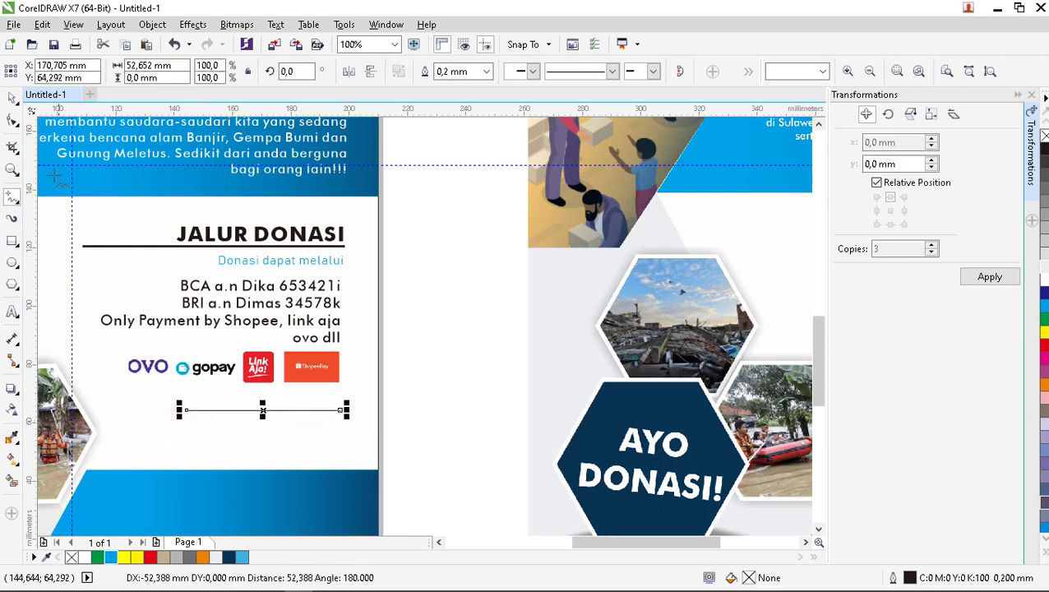
left_click(12, 97)
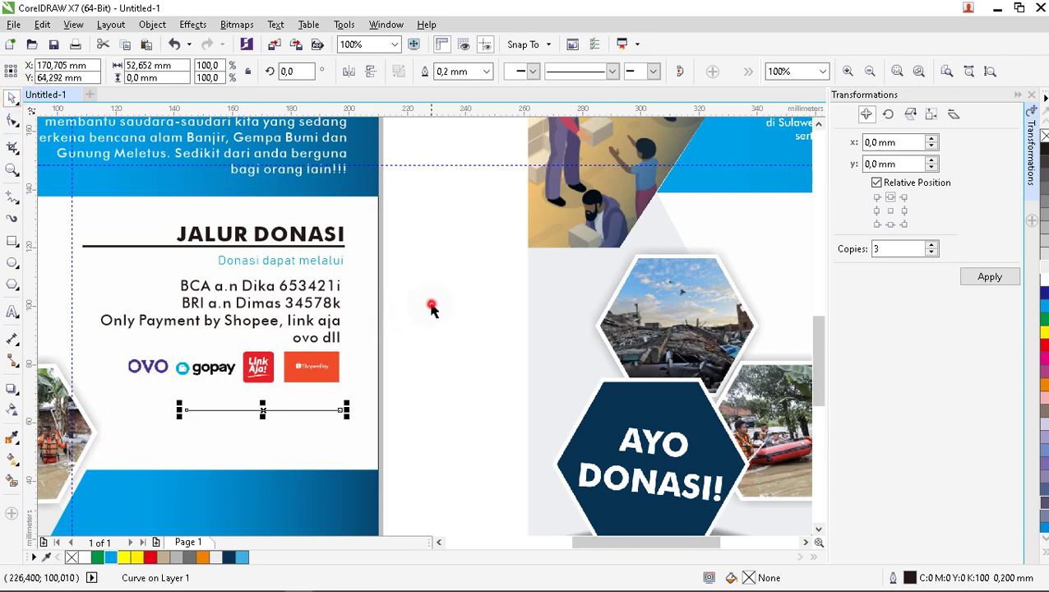
left_click(432, 308)
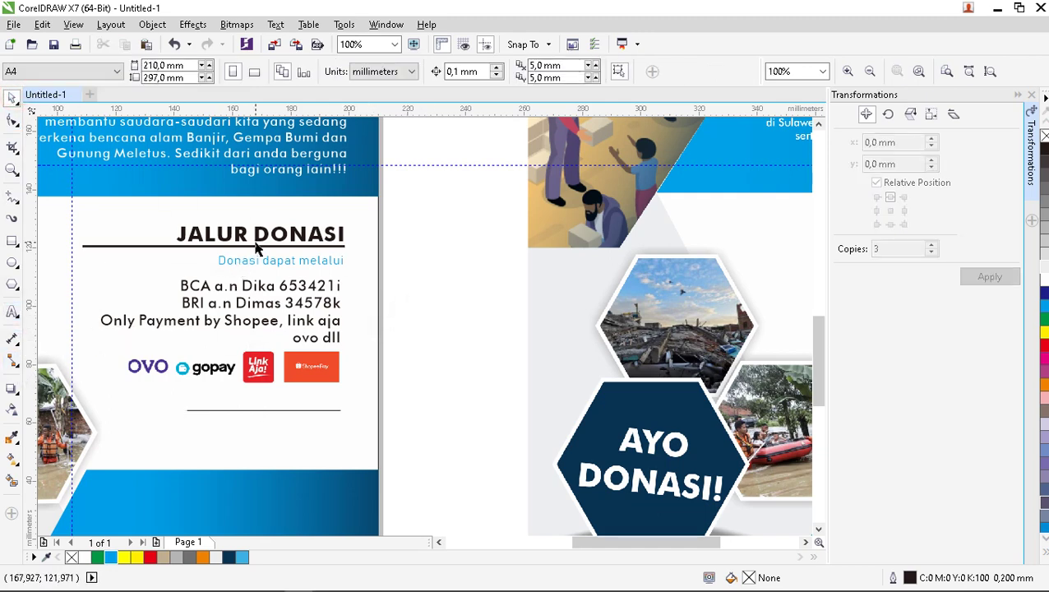
Move the payment text, logos and line up slightly, and drop a JALUR DONASI copy below the logos.
left_click_drag(424, 396, 64, 270)
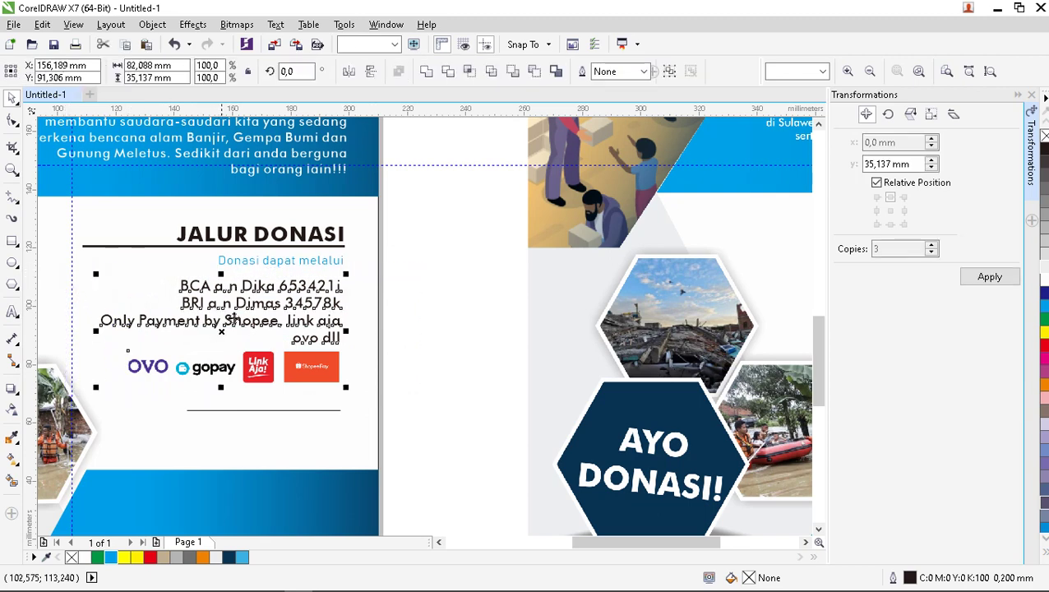
left_click_drag(232, 321, 234, 315)
left_click(343, 238)
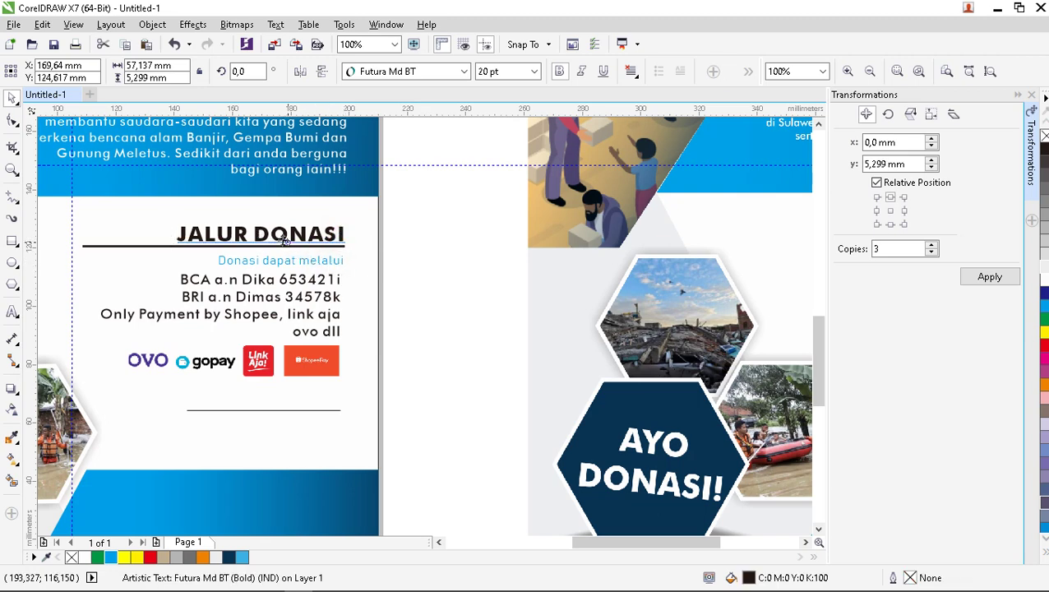
left_click_drag(285, 233, 285, 397)
Replace the copied heading's text with 'CP KONFIRMASI'.
left_click(13, 313)
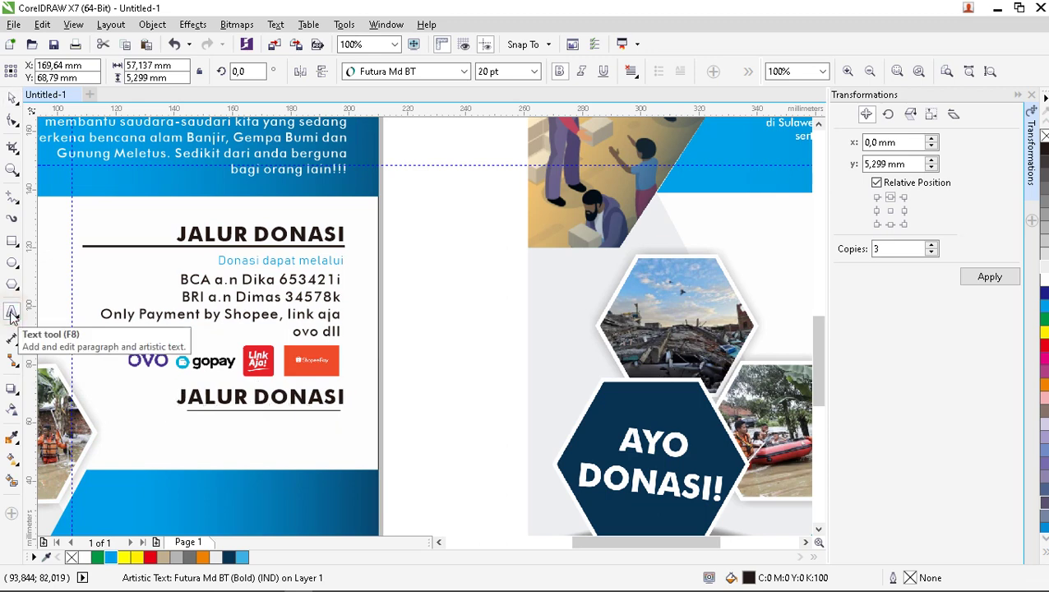
key("ctrl+a")
type("C")
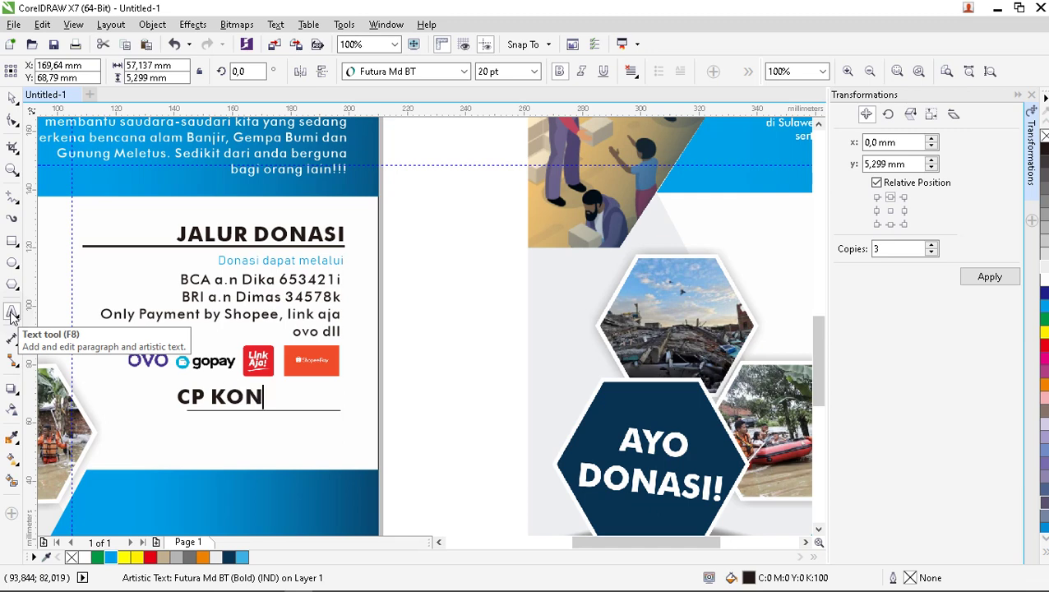
type("RMASI")
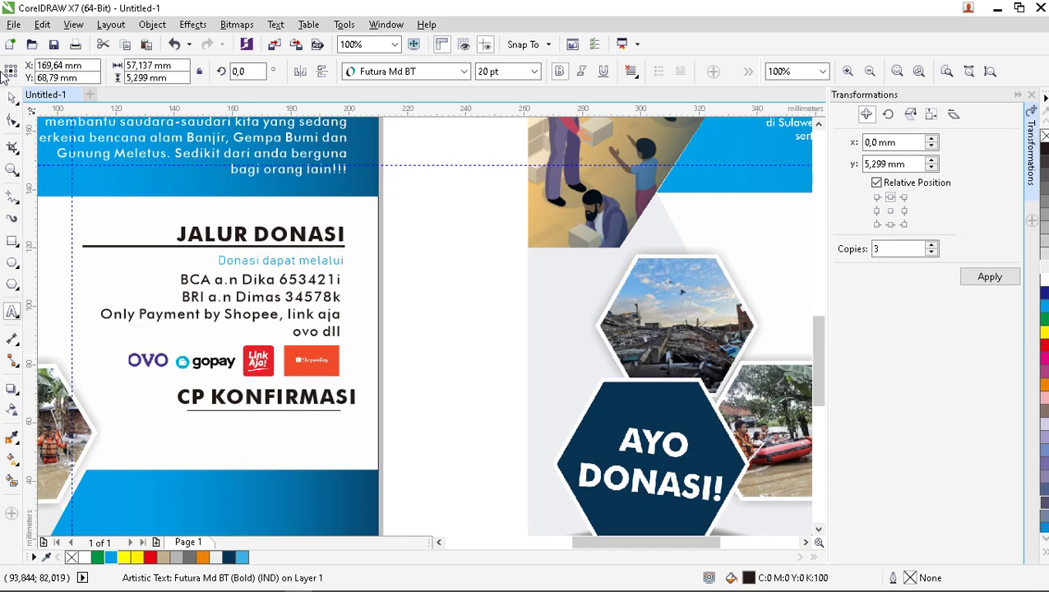
left_click(12, 97)
left_click(398, 387)
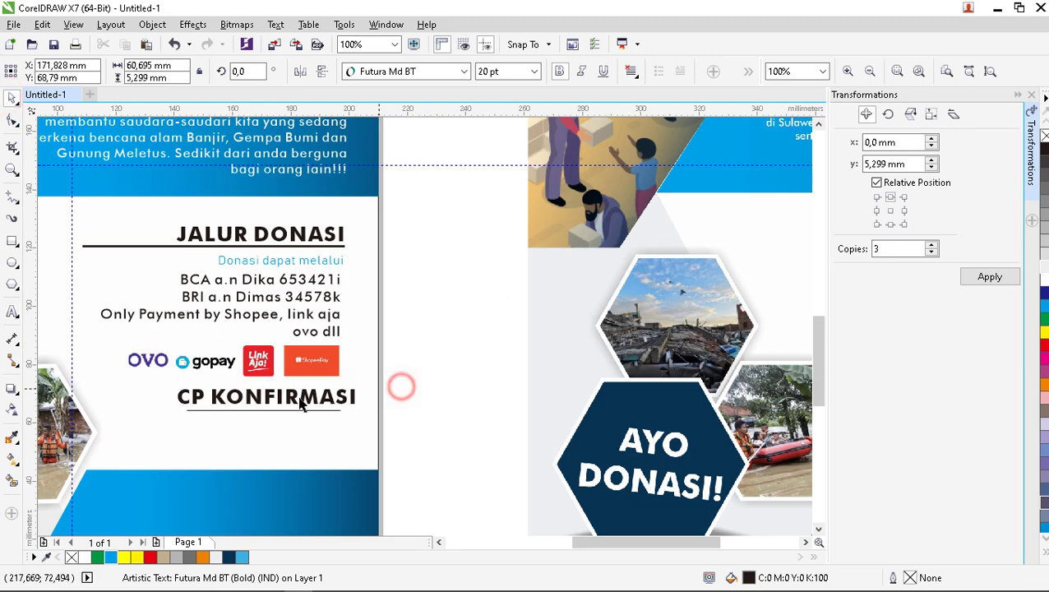
Thicken the CP KONFIRMASI underline to 0.75 mm and stretch it farther left.
left_click(277, 408)
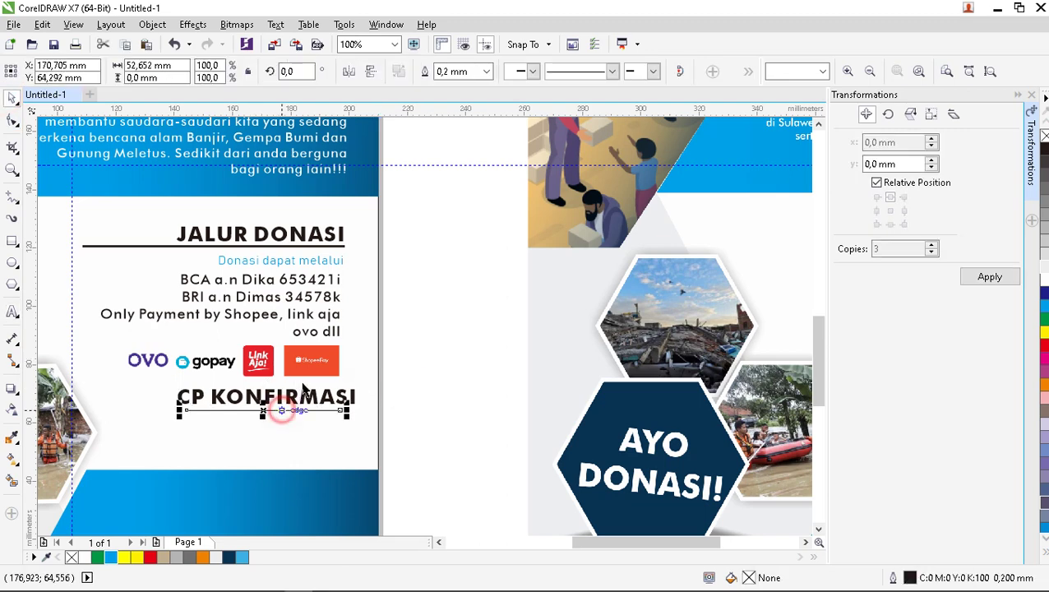
left_click(486, 72)
left_click(457, 146)
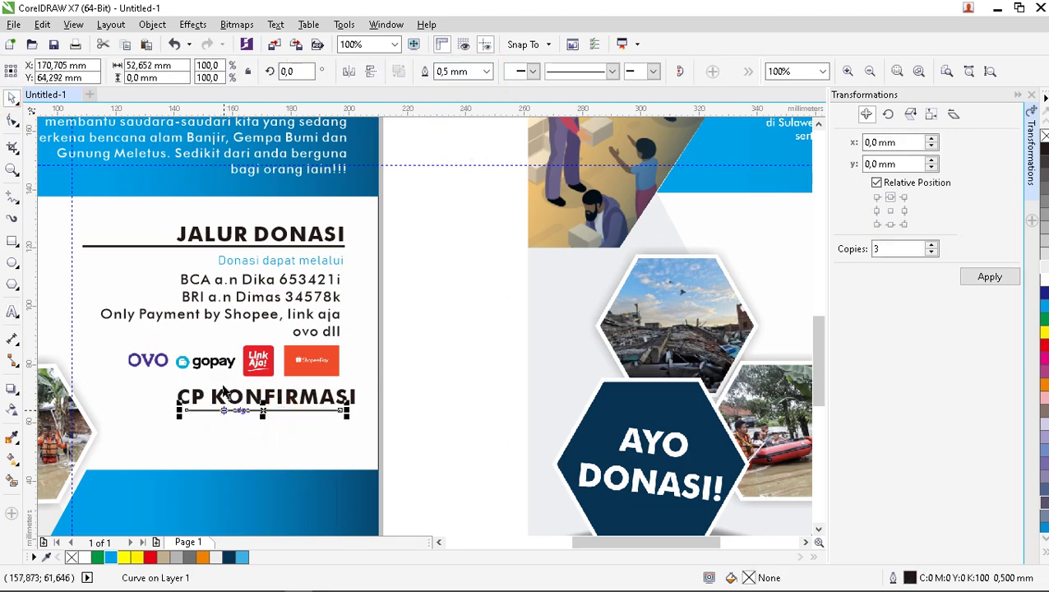
left_click(337, 246)
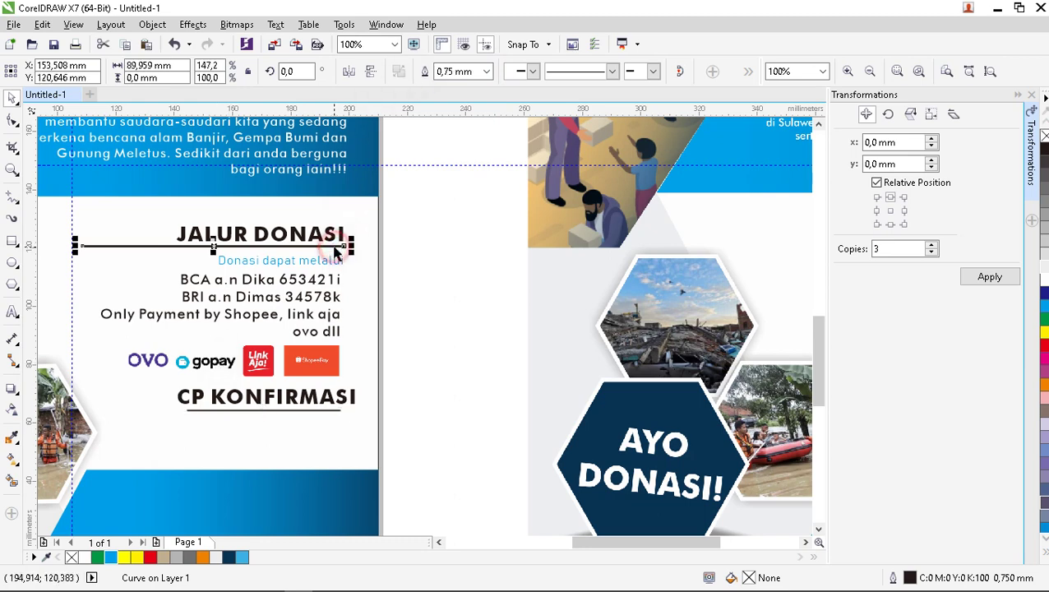
left_click(486, 72)
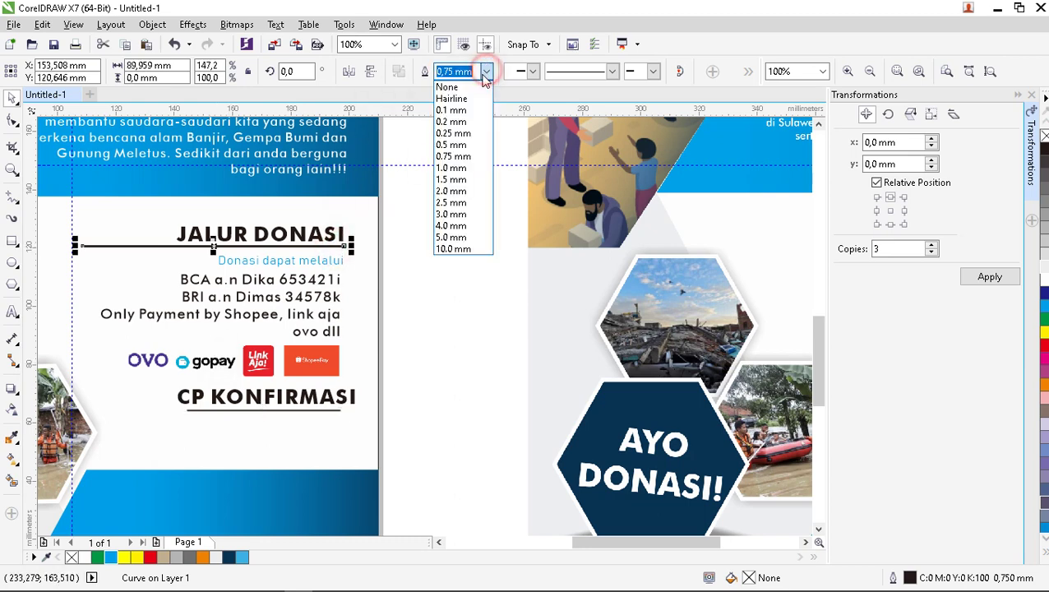
left_click(505, 346)
left_click(326, 412)
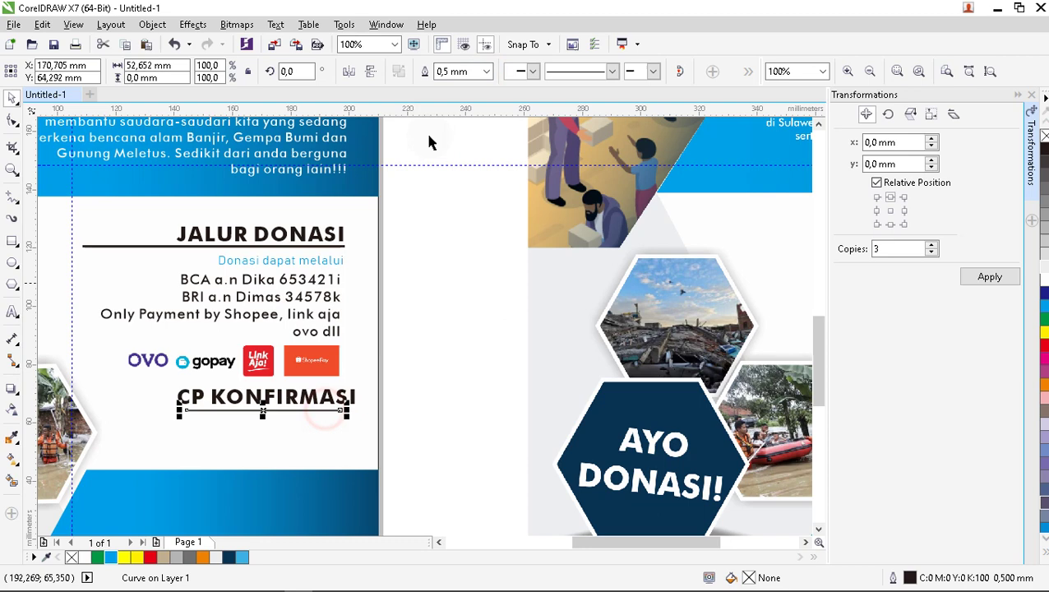
left_click(486, 71)
left_click(461, 158)
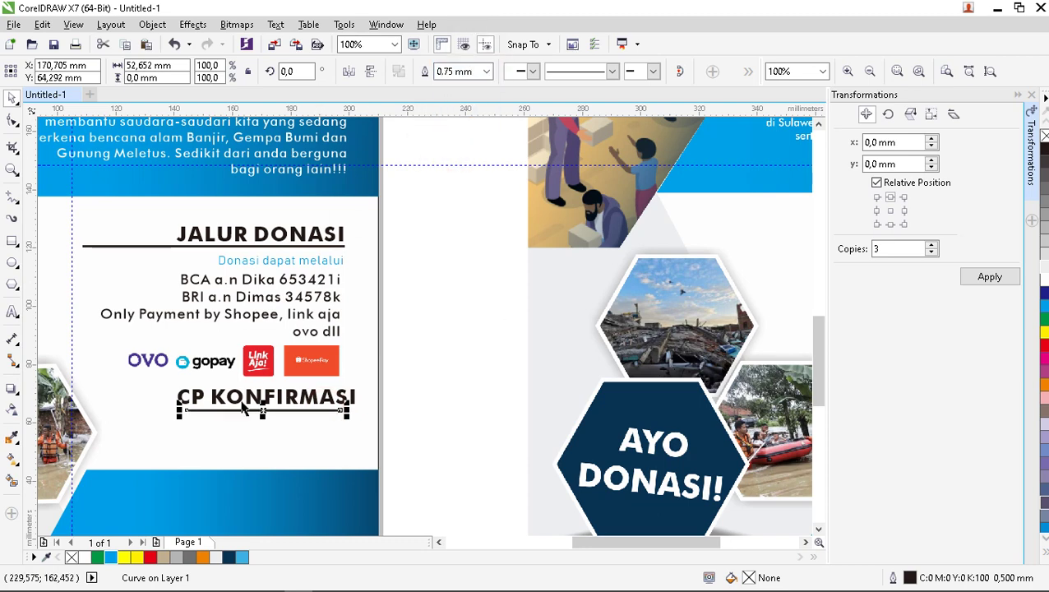
left_click_drag(179, 409, 137, 416)
left_click(398, 389)
scroll(326, 421, "up", 1)
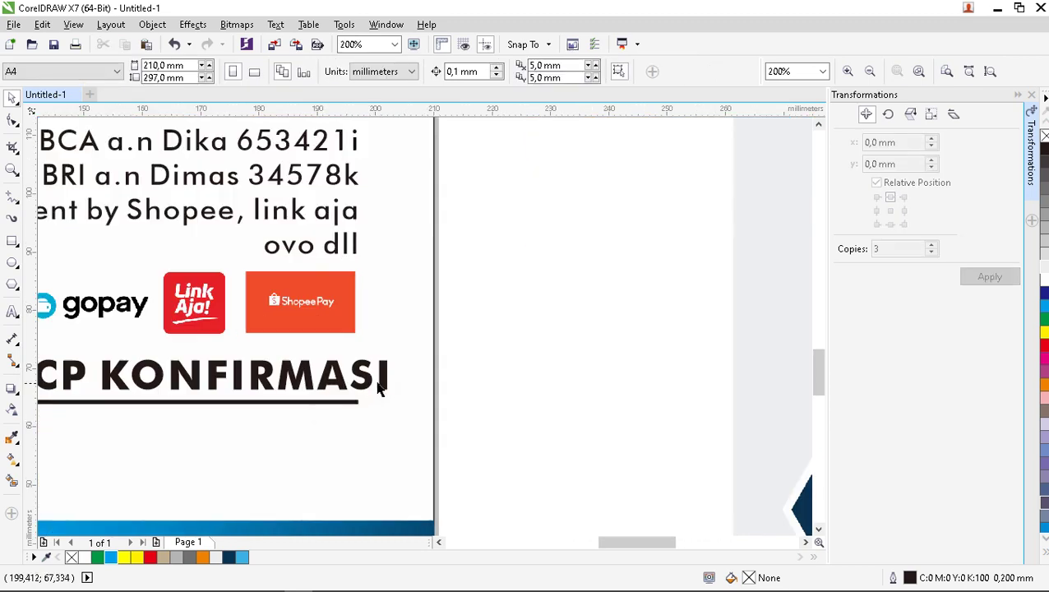
Nudge the payment-logo strip slightly higher above the CP KONFIRMASI heading.
left_click(352, 379)
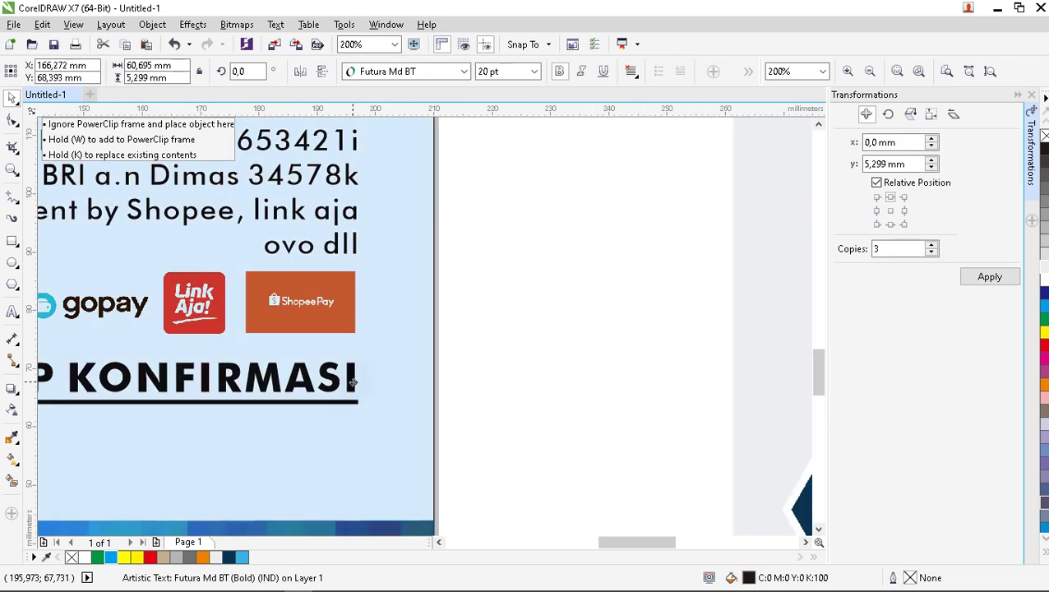
left_click(497, 310)
scroll(394, 348, "down", 2)
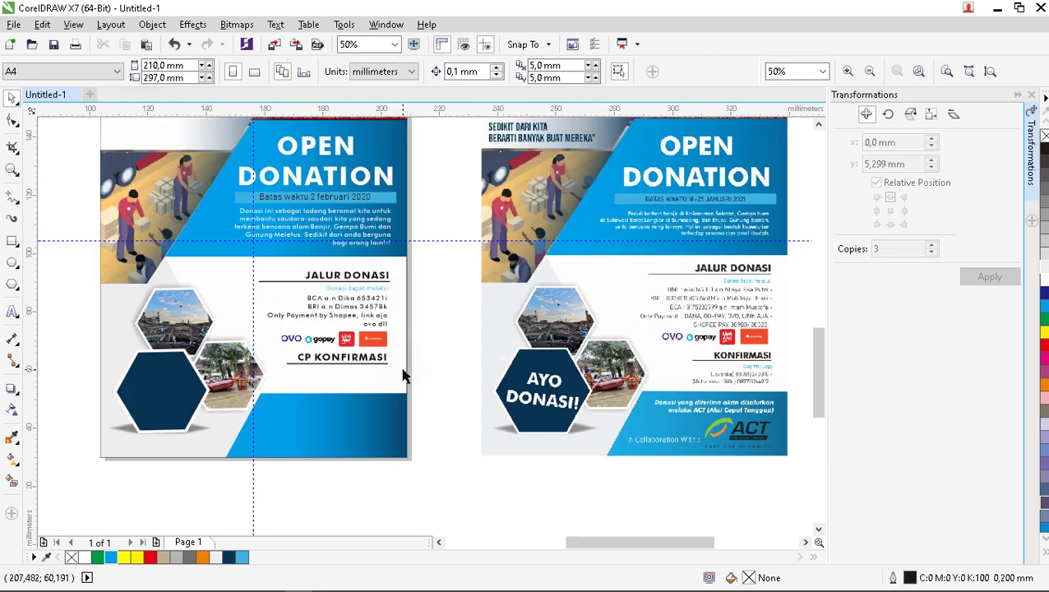
scroll(403, 375, "up", 1)
left_click(362, 309)
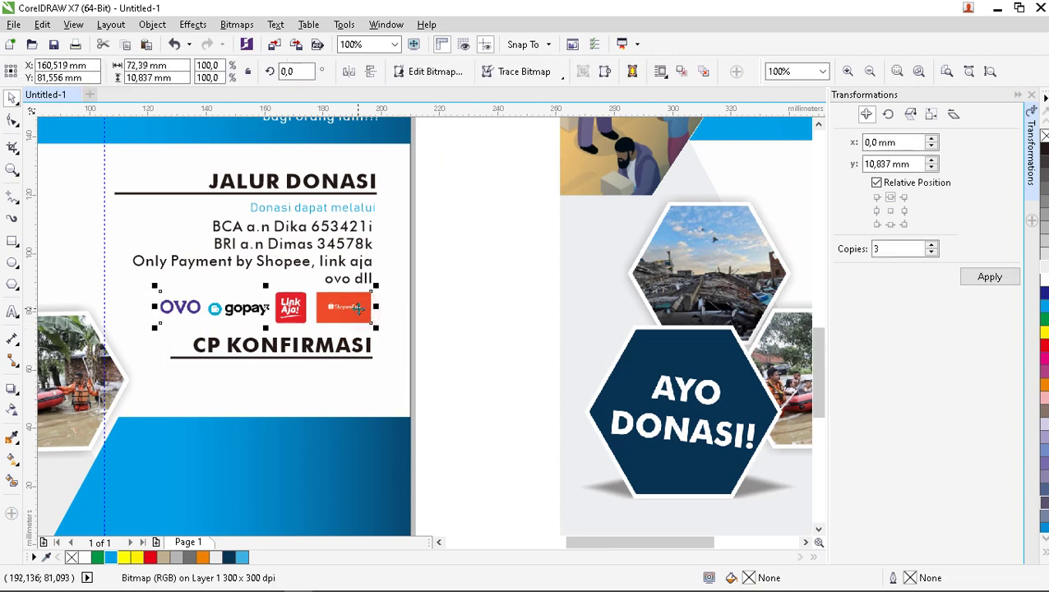
key("Up")
key("Up")
key("Up")
key("Up")
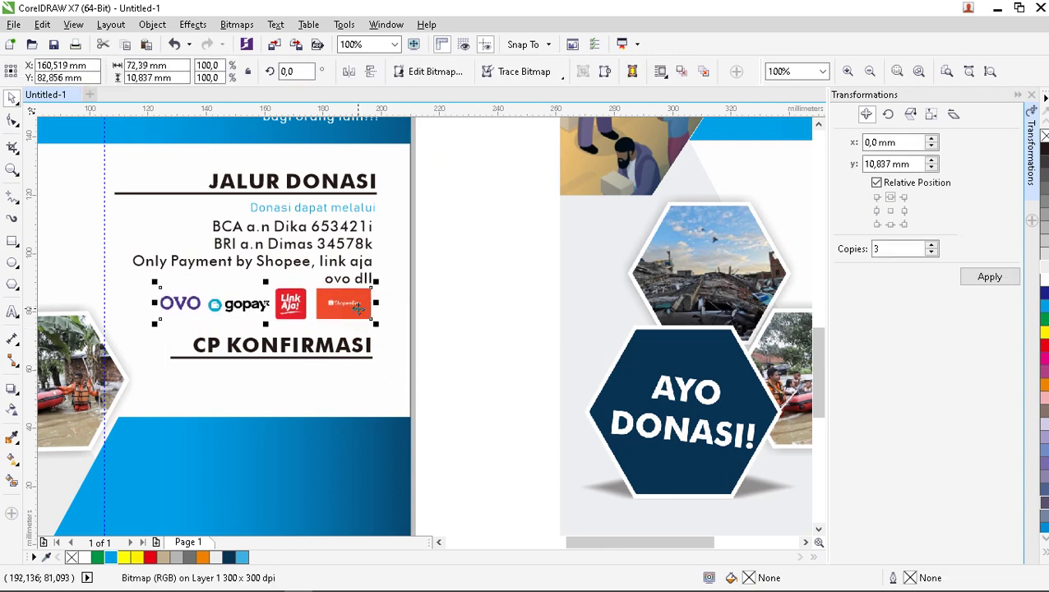
left_click(456, 312)
left_click(12, 313)
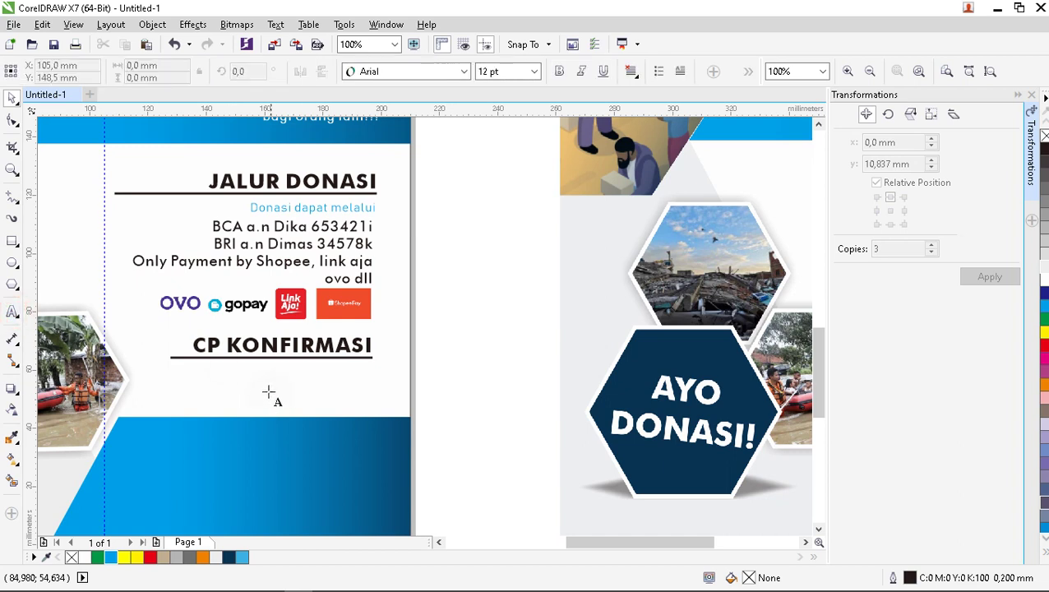
Add two right-aligned lines of contact phone numbers with names below CP KONFIRMASI.
left_click(268, 383)
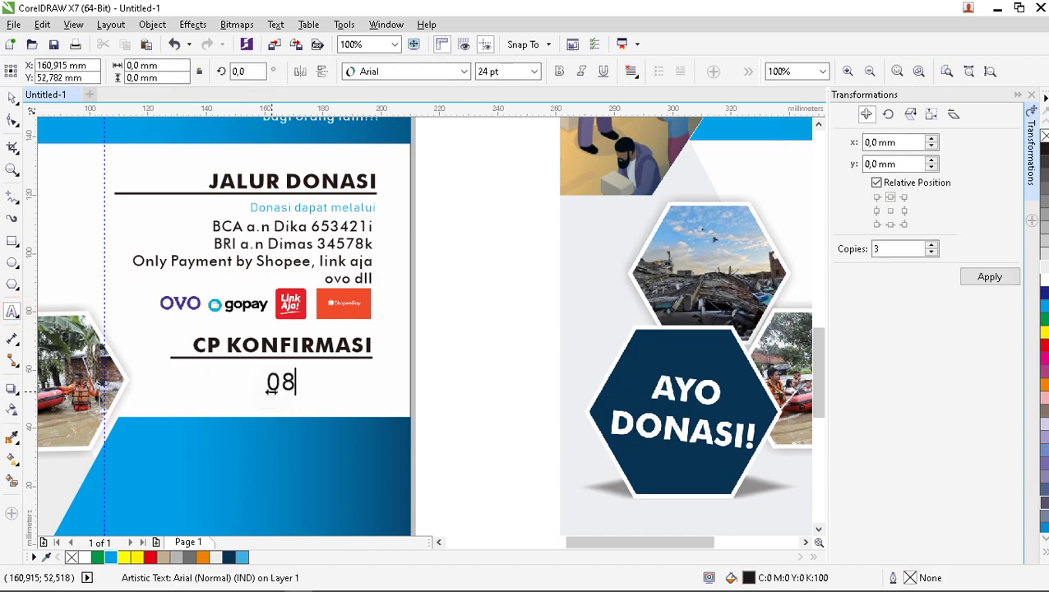
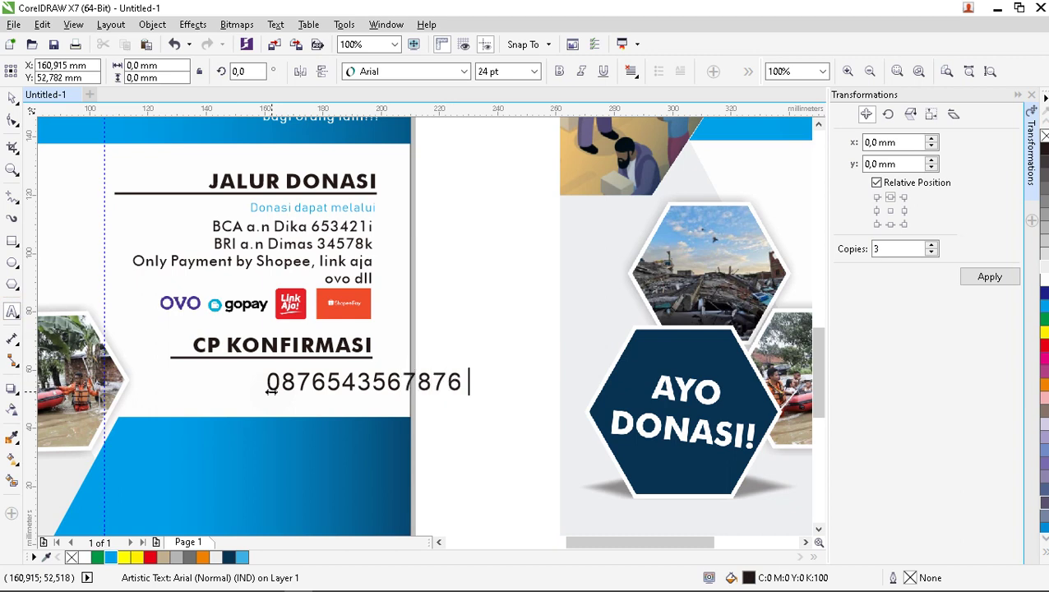
type(" (Dika")
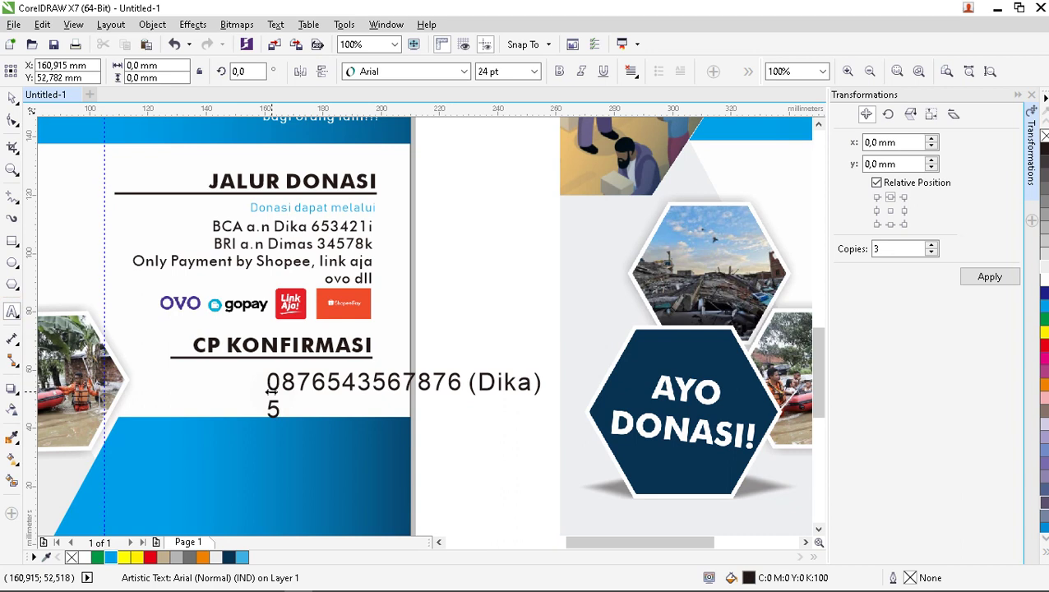
key("Return")
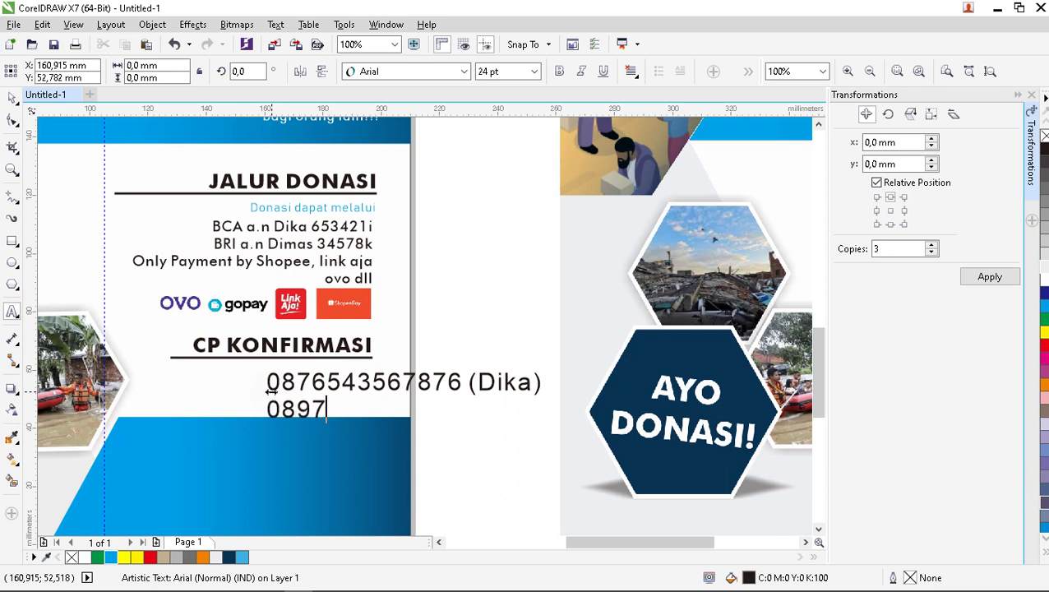
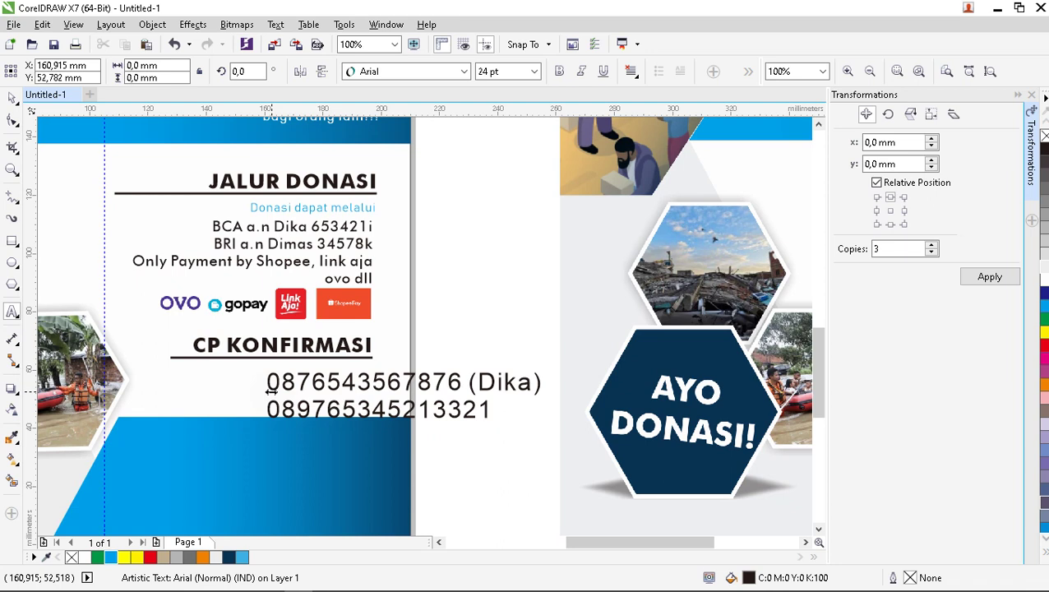
type(" (SINT")
key("BackSpace")
key("BackSpace")
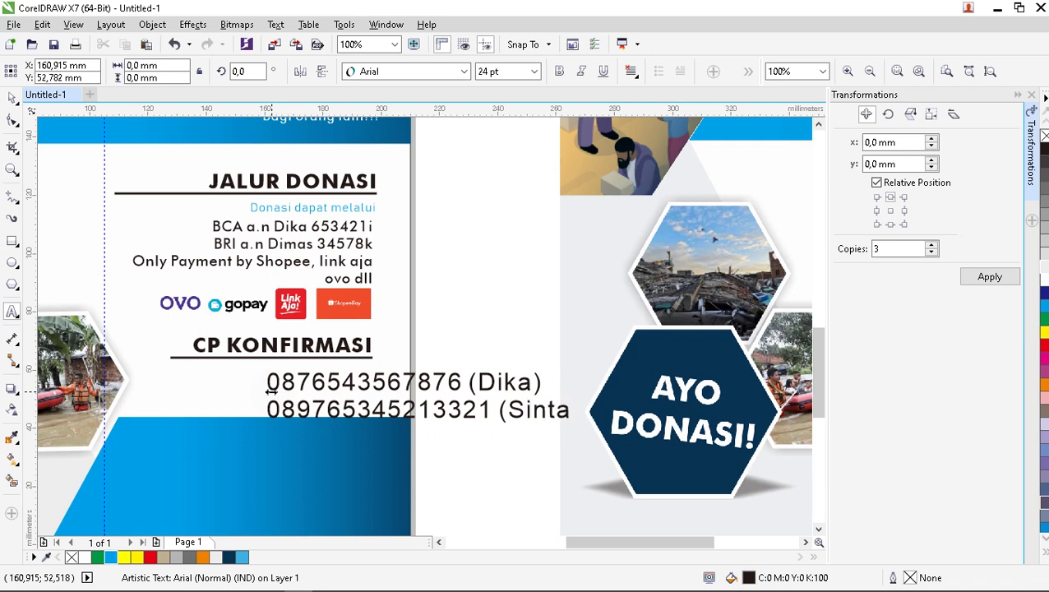
key("Escape")
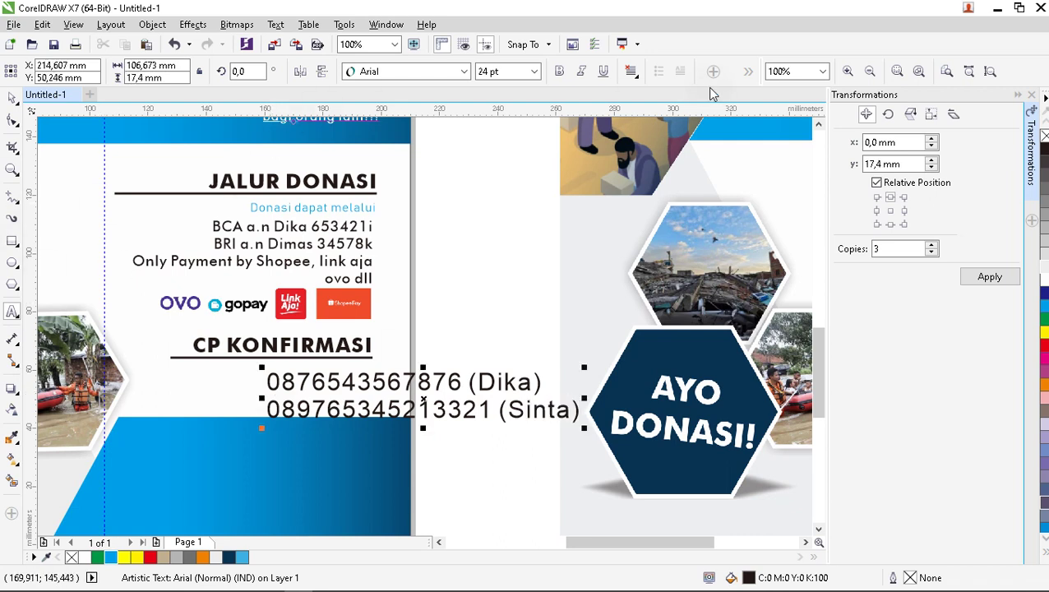
left_click(630, 72)
left_click(625, 141)
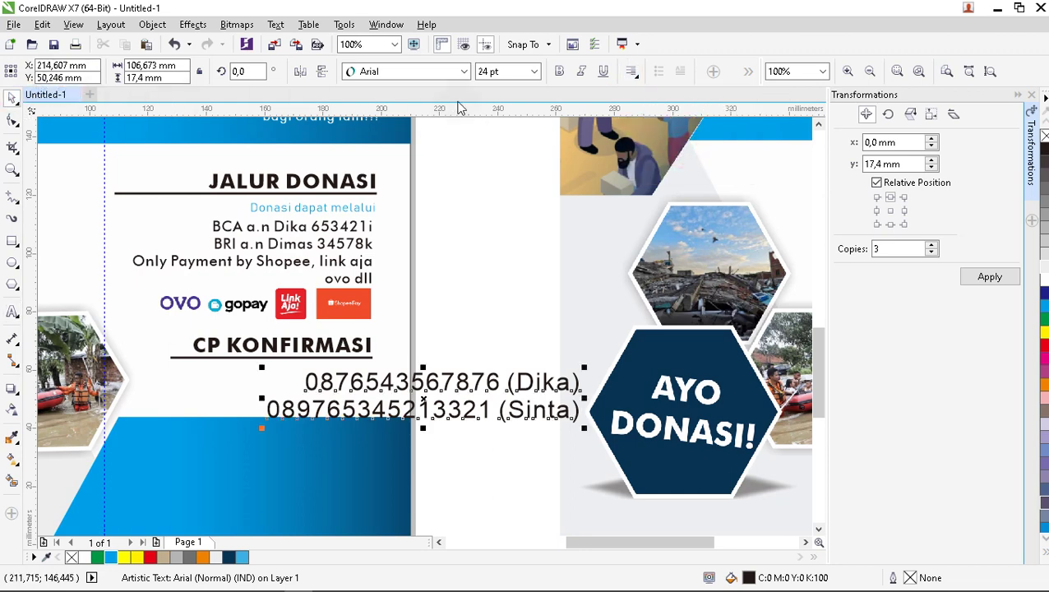
Set the contact text to Futura Md BT 12 pt and move it under CP KONFIRMASI.
left_click(464, 72)
left_click(448, 105)
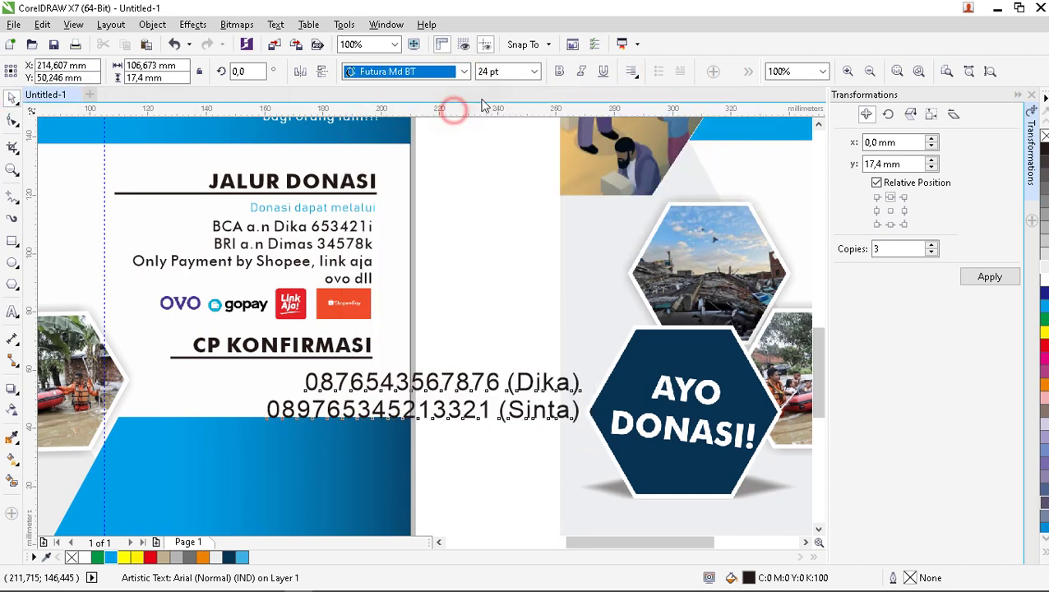
left_click(535, 71)
left_click(490, 165)
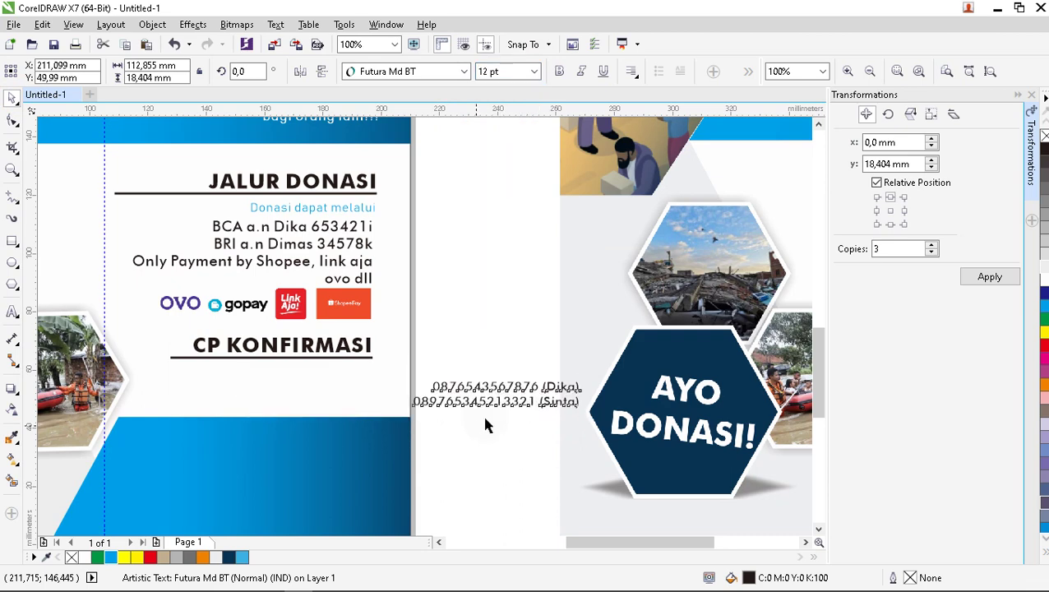
left_click_drag(497, 393, 293, 386)
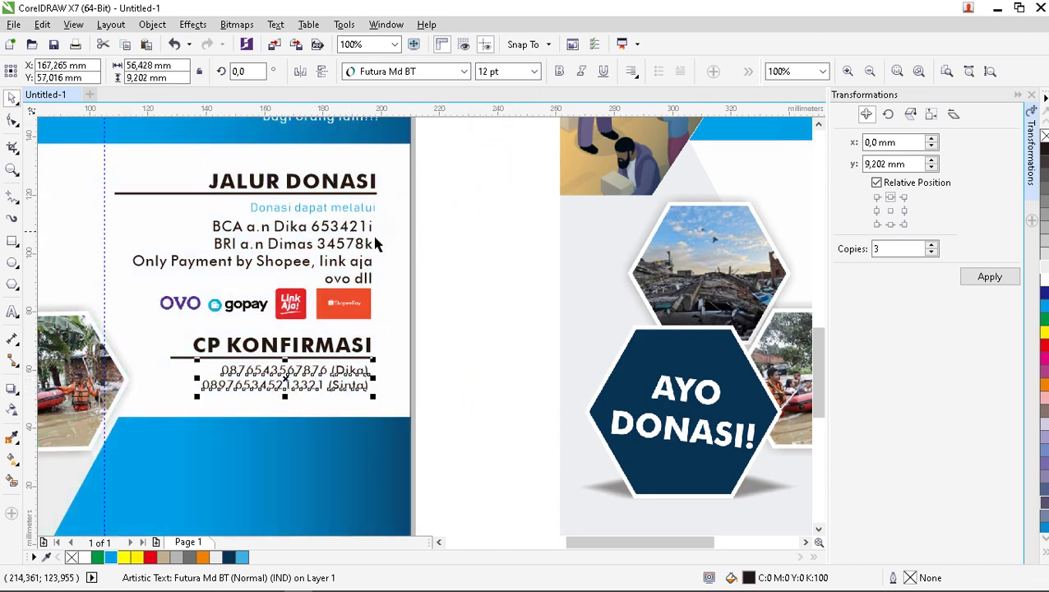
Enlarge the phone-number text to 14 pt and shift it slightly into place.
left_click(370, 241)
left_click(344, 386)
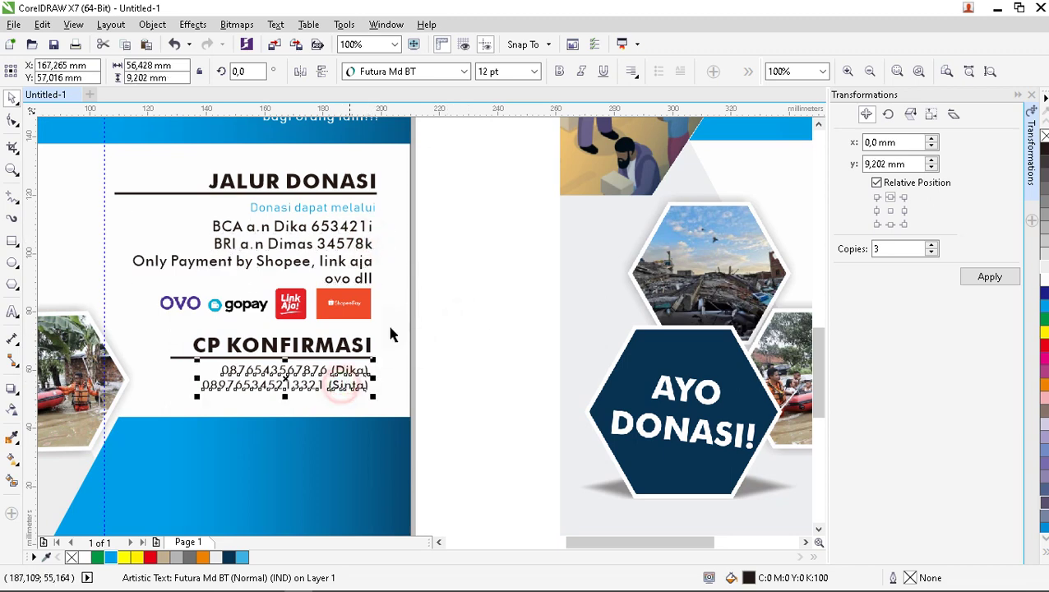
left_click(534, 71)
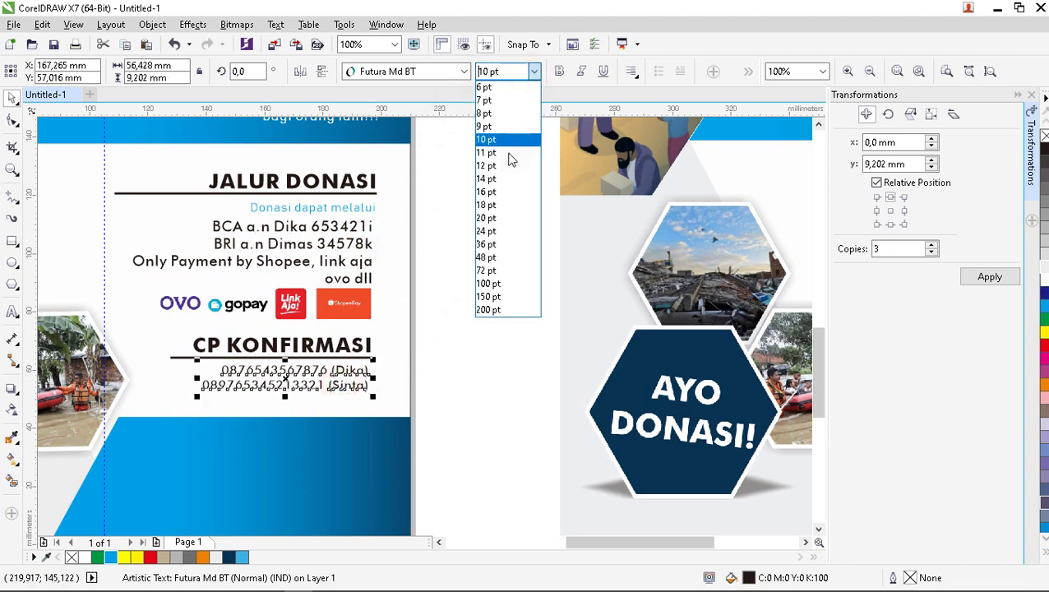
left_click(509, 180)
scroll(356, 386, "up", 2)
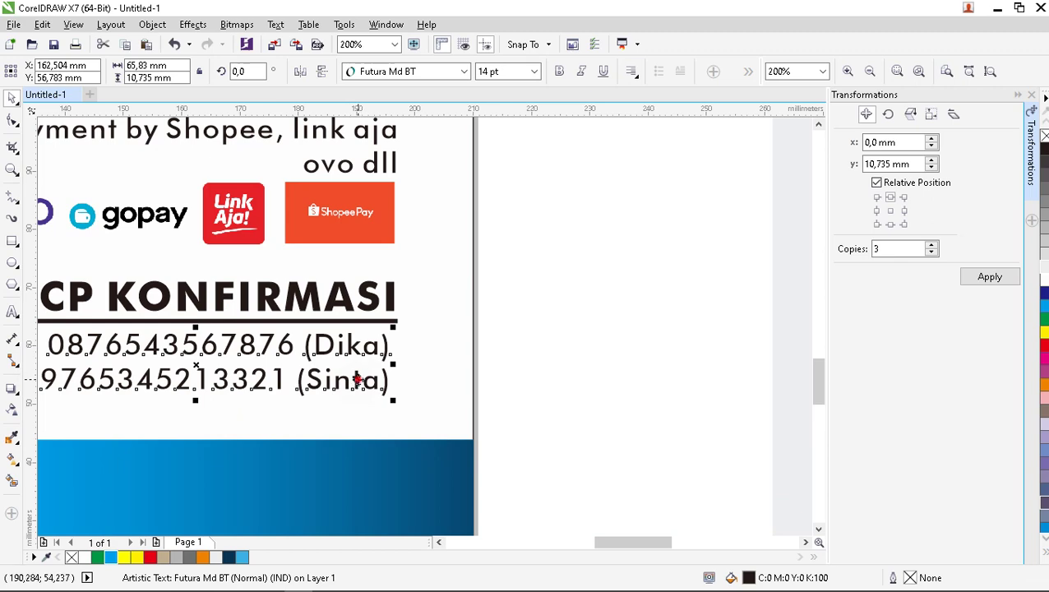
left_click_drag(356, 384, 364, 386)
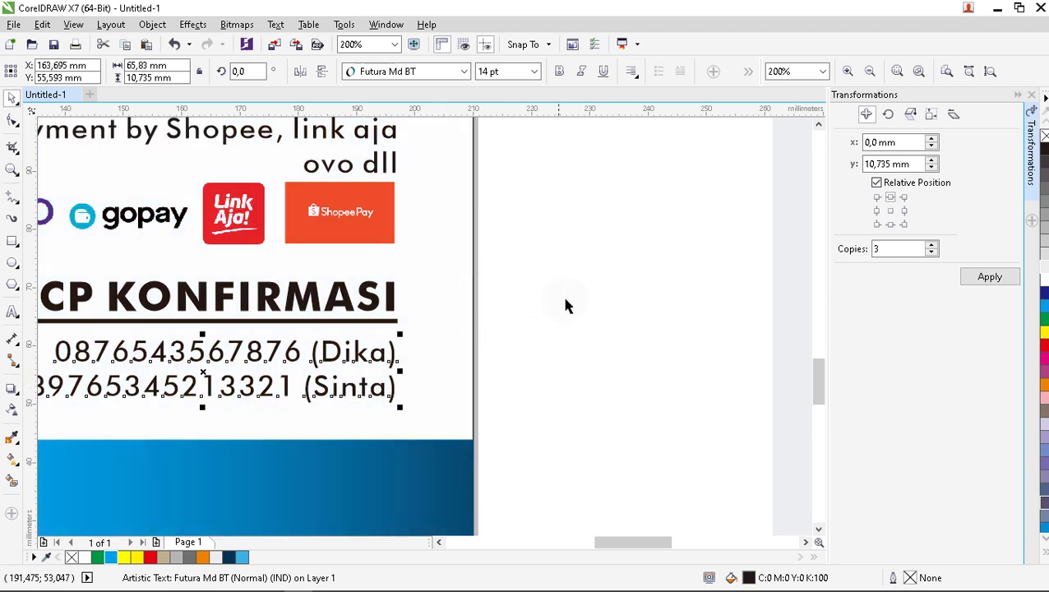
left_click(565, 300)
scroll(485, 329, "down", 3)
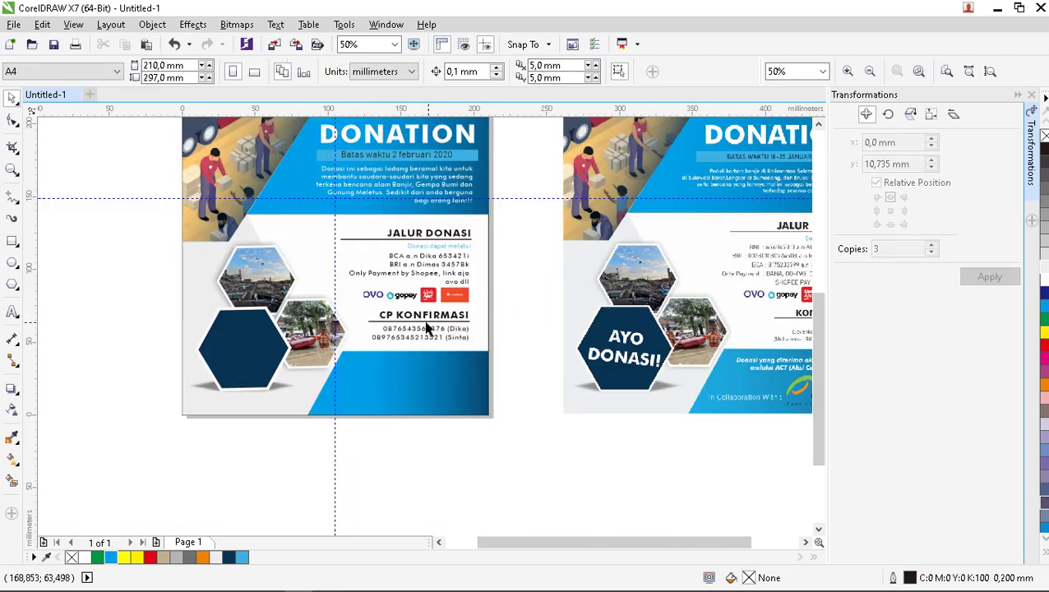
Nudge the CP KONFIRMASI heading, underline and phone numbers down and right together.
scroll(484, 342, "up", 1)
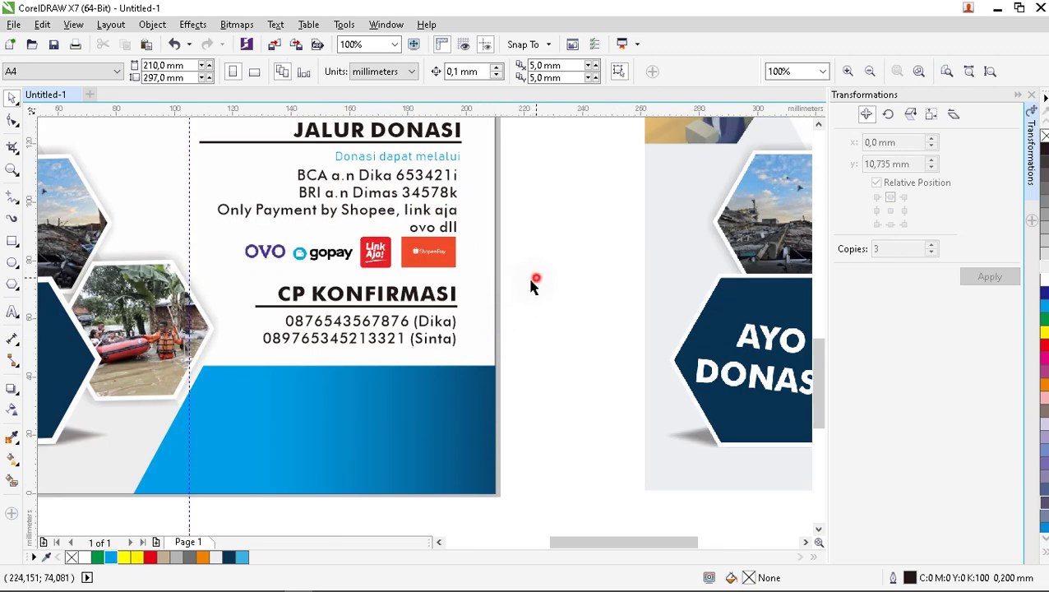
left_click_drag(532, 284, 219, 347)
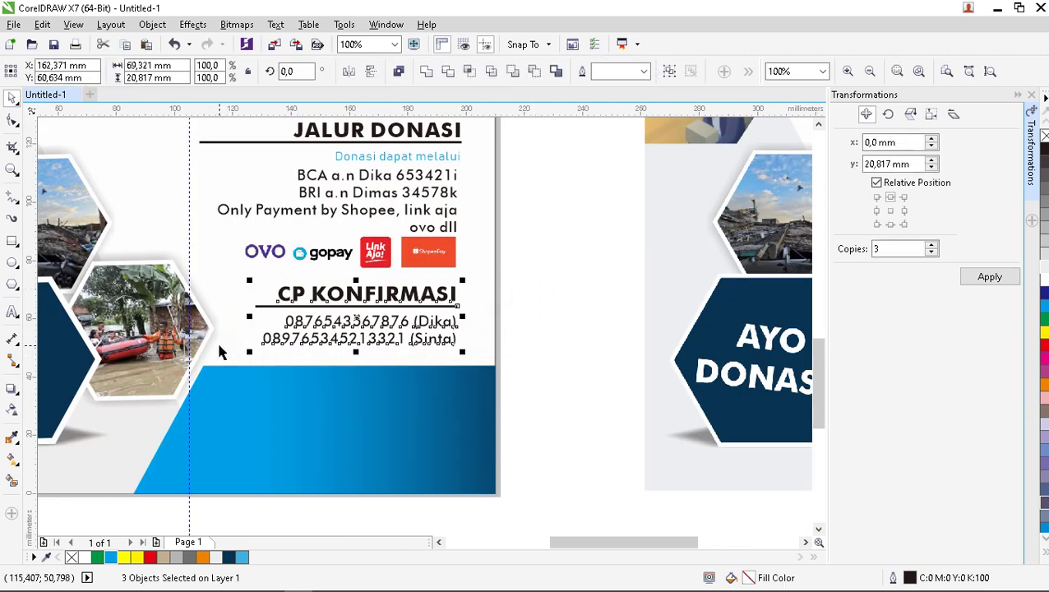
key("Down")
key("Down")
key("Down")
key("Down")
key("Down")
key("Down")
key("Down")
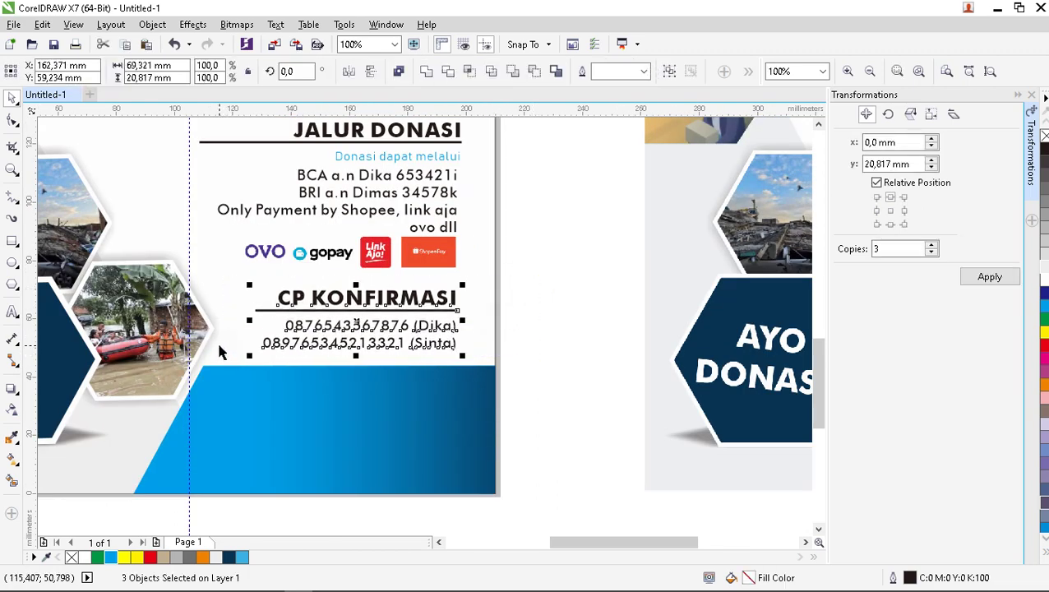
key("Right")
key("Right")
left_click(606, 264)
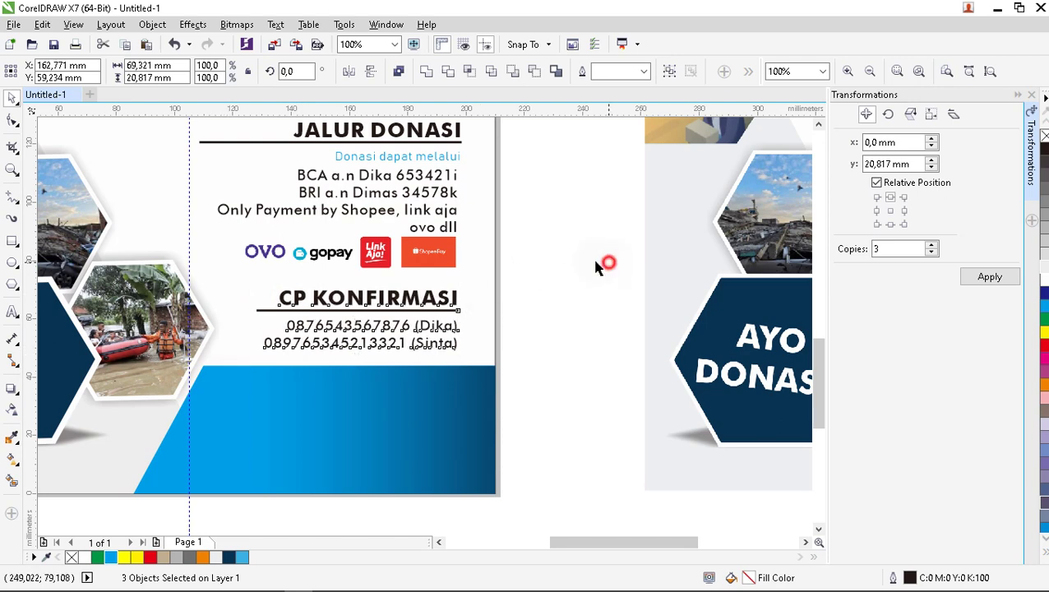
scroll(471, 309, "down", 2)
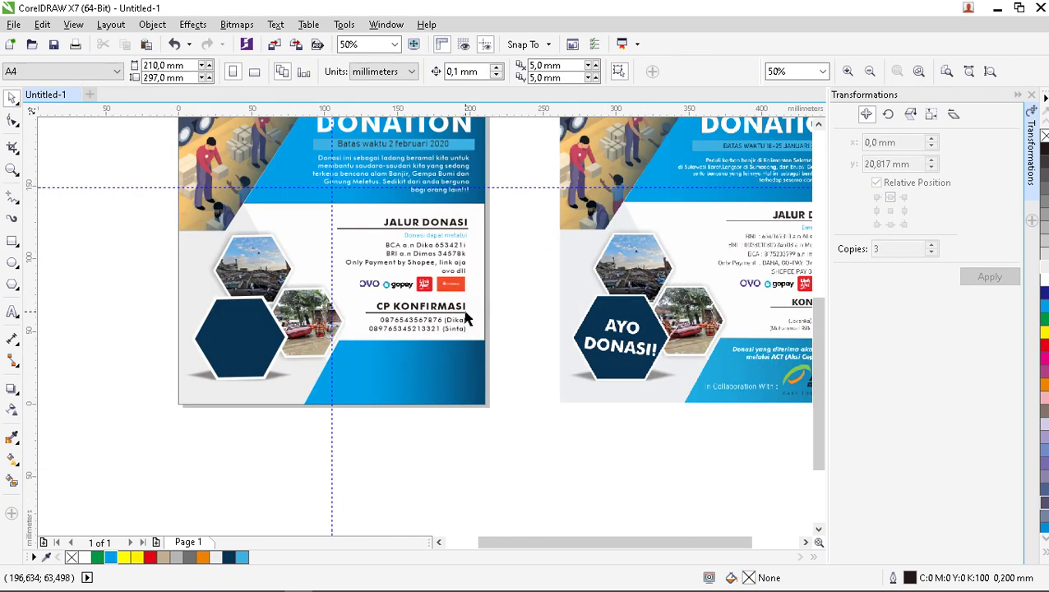
scroll(487, 285, "down", 1)
scroll(486, 237, "up", 1)
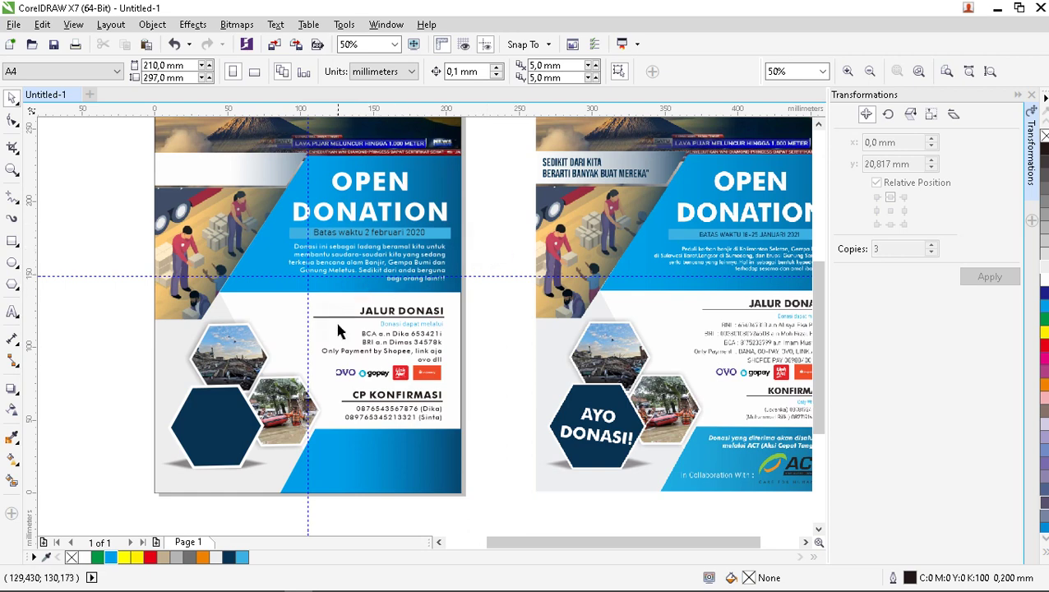
scroll(339, 330, "down", 1)
scroll(421, 374, "up", 1)
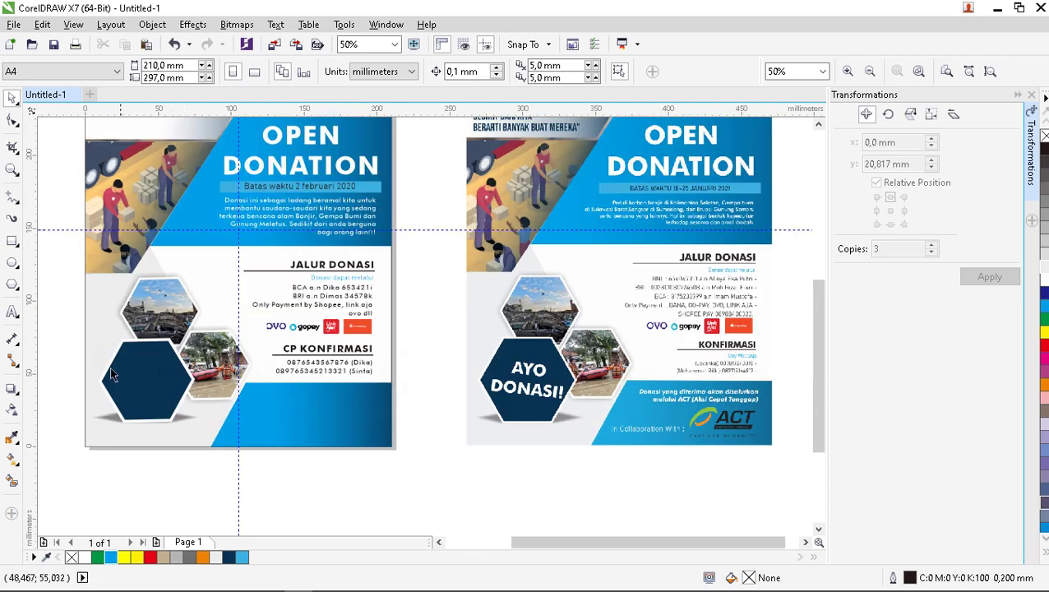
scroll(107, 368, "up", 1)
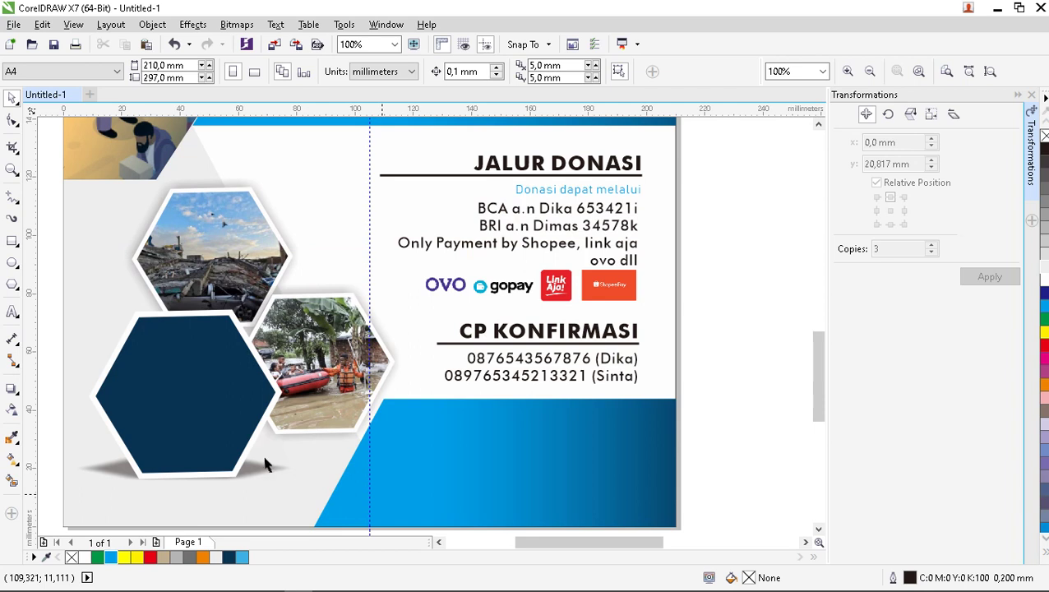
Add centred white 'AYO DONASI!' text in the middle of the dark hexagon.
left_click(12, 313)
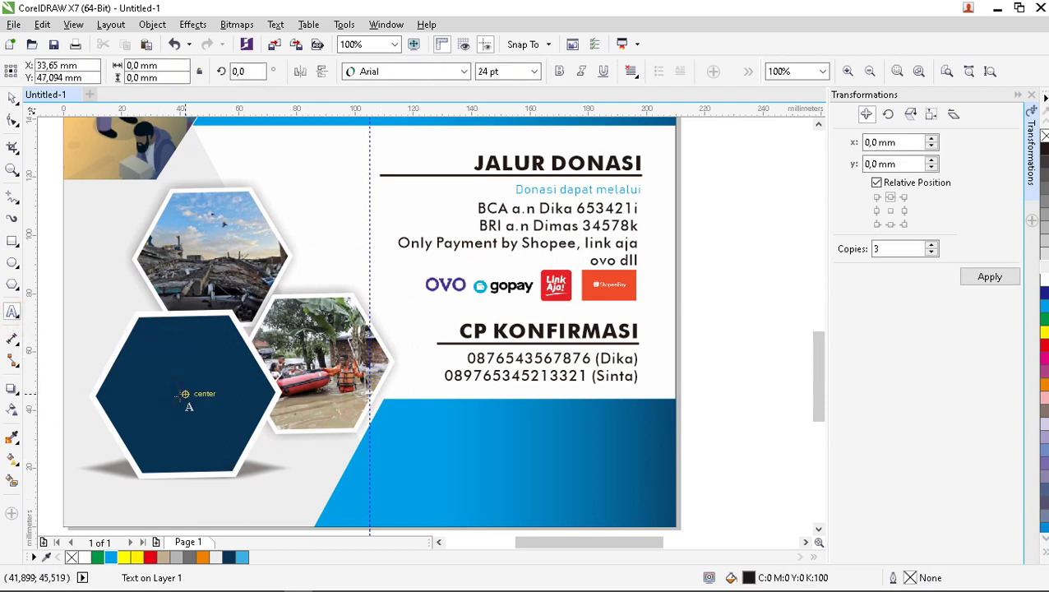
left_click(185, 394)
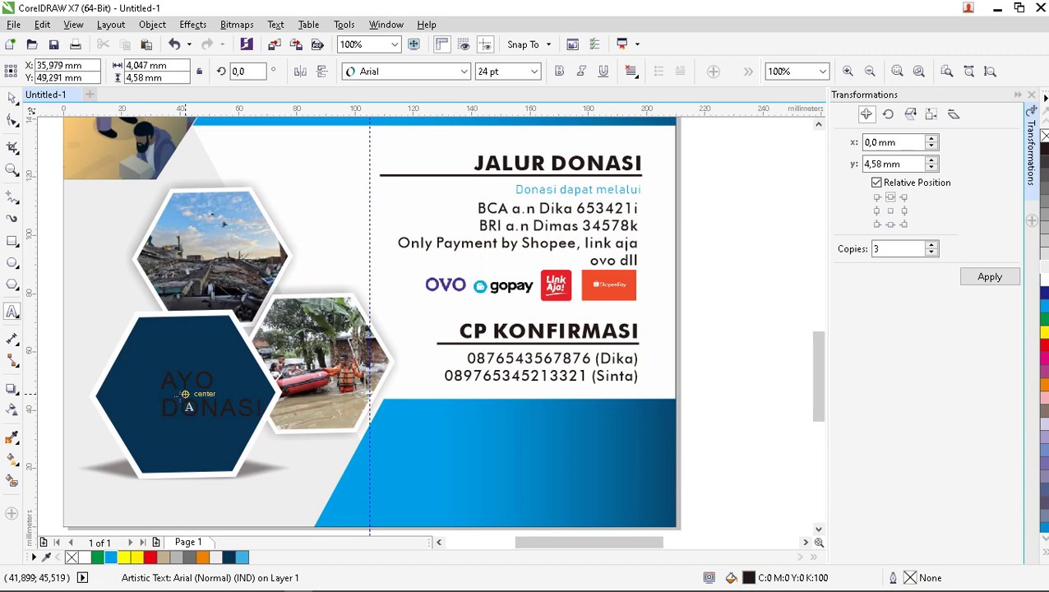
key("ctrl+e")
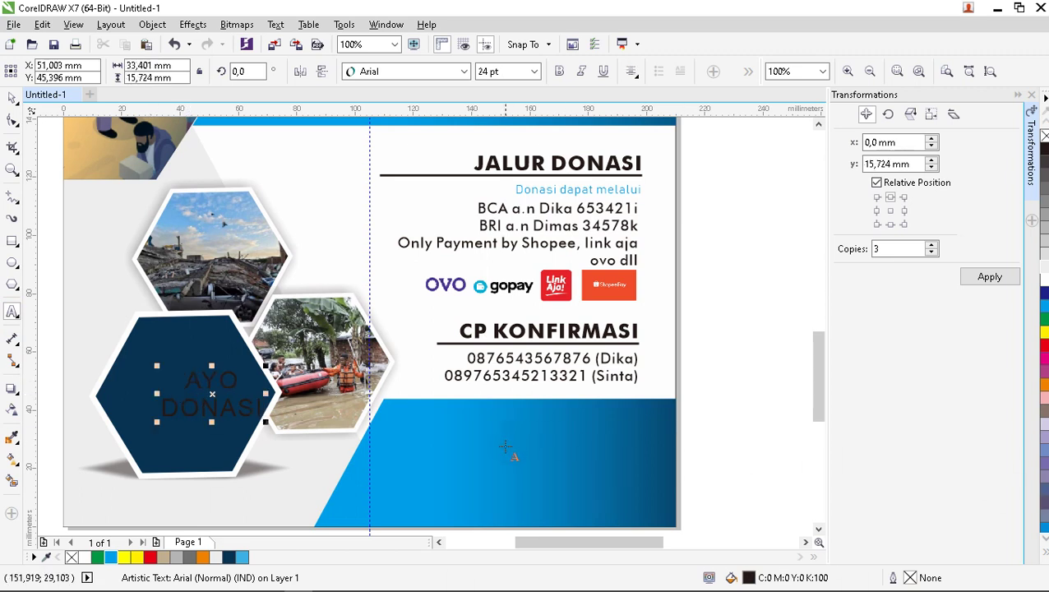
left_click(10, 99)
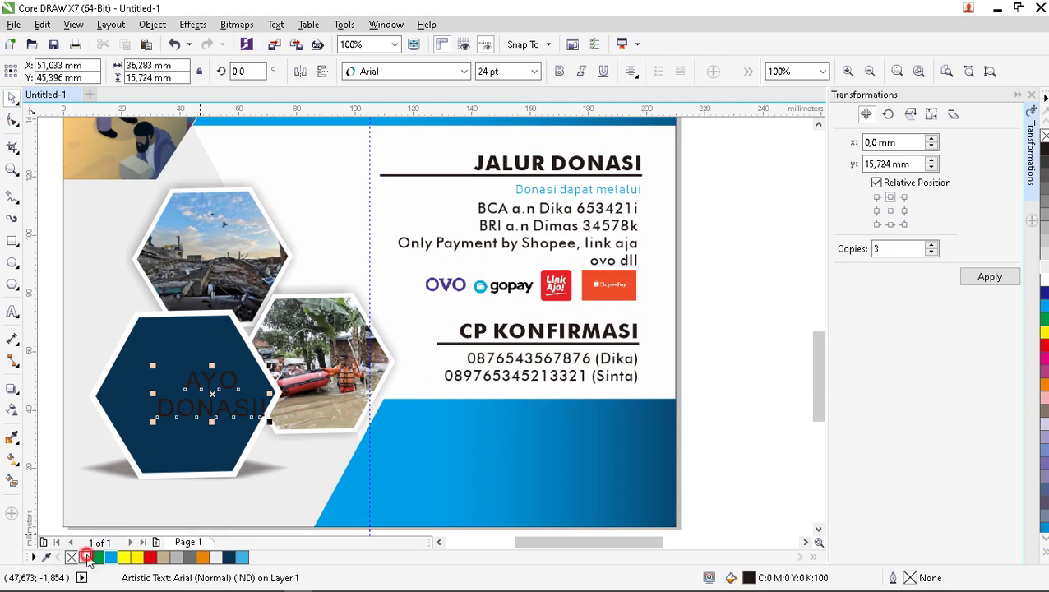
left_click(86, 558)
left_click_drag(209, 392, 185, 393)
Set the AYO DONASI! text to bold Futura Md BT and fine-tune its position.
left_click(464, 72)
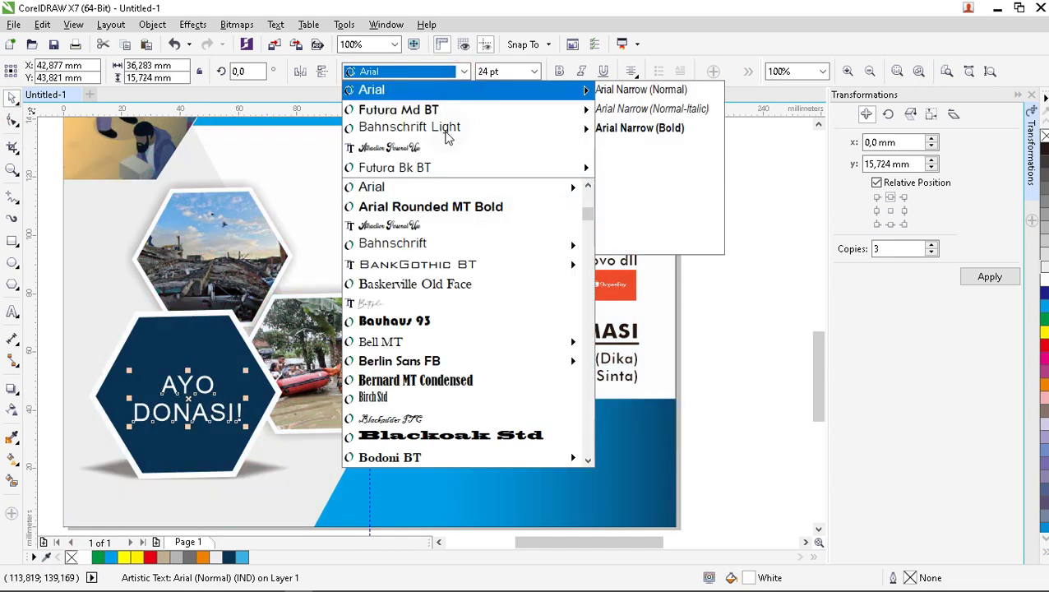
left_click(399, 109)
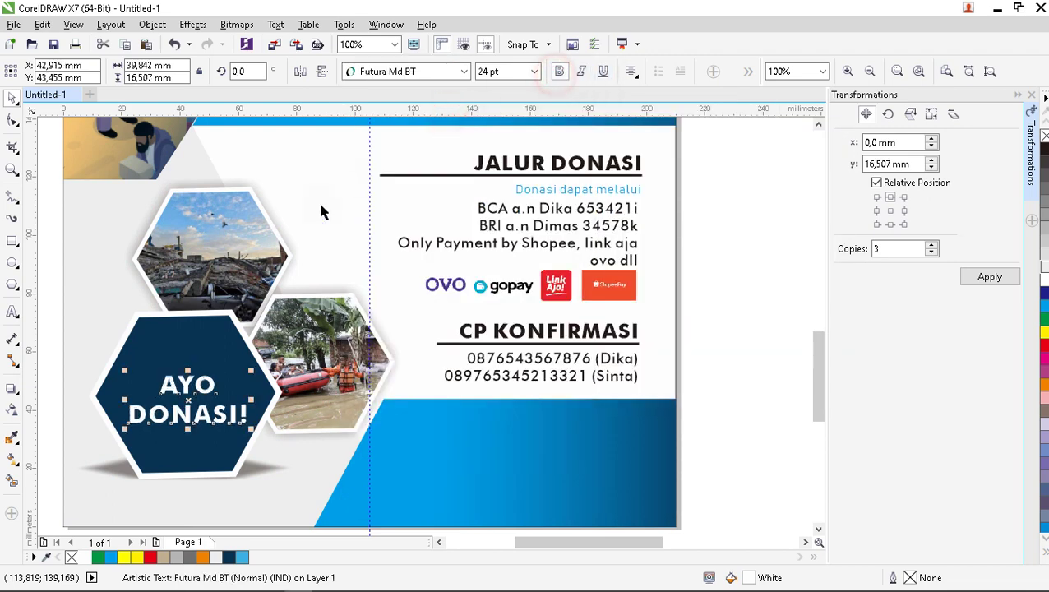
key("ctrl+b")
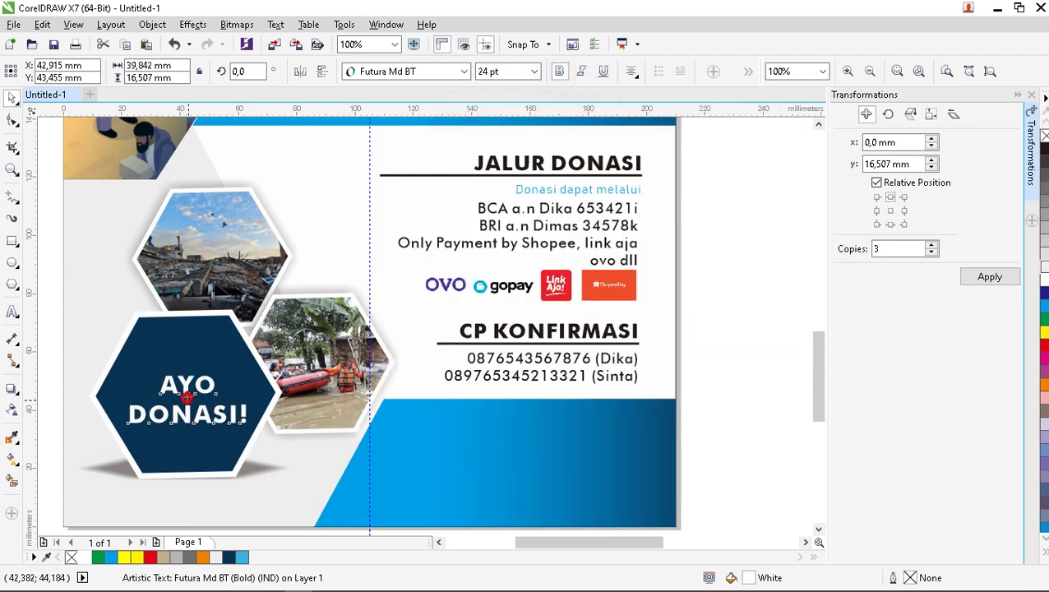
left_click_drag(188, 397, 184, 391)
scroll(185, 391, "down", 2)
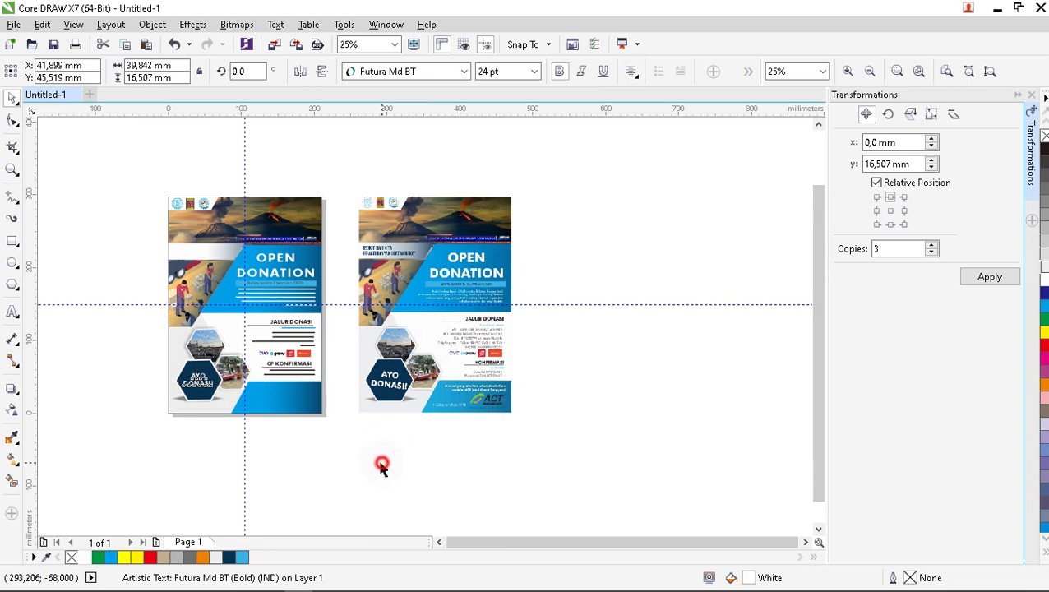
Rotate the AYO DONASI! text about 9° clockwise to 347.3° and enlarge it slightly.
left_click(215, 417)
scroll(251, 356, "up", 1)
left_click(172, 341)
scroll(171, 341, "up", 1)
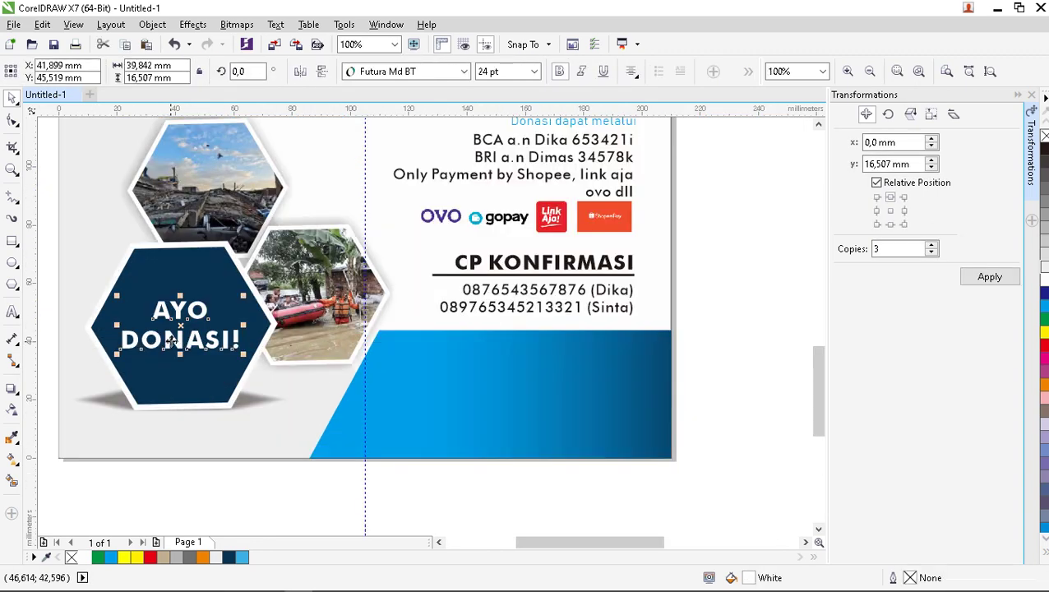
left_click(171, 341)
mouse_move(245, 326)
left_mouse_down()
mouse_move(243, 353)
mouse_move(216, 352)
mouse_move(230, 330)
left_mouse_up()
left_click_drag(240, 292, 248, 290)
scroll(221, 403, "down", 2)
left_click(227, 427)
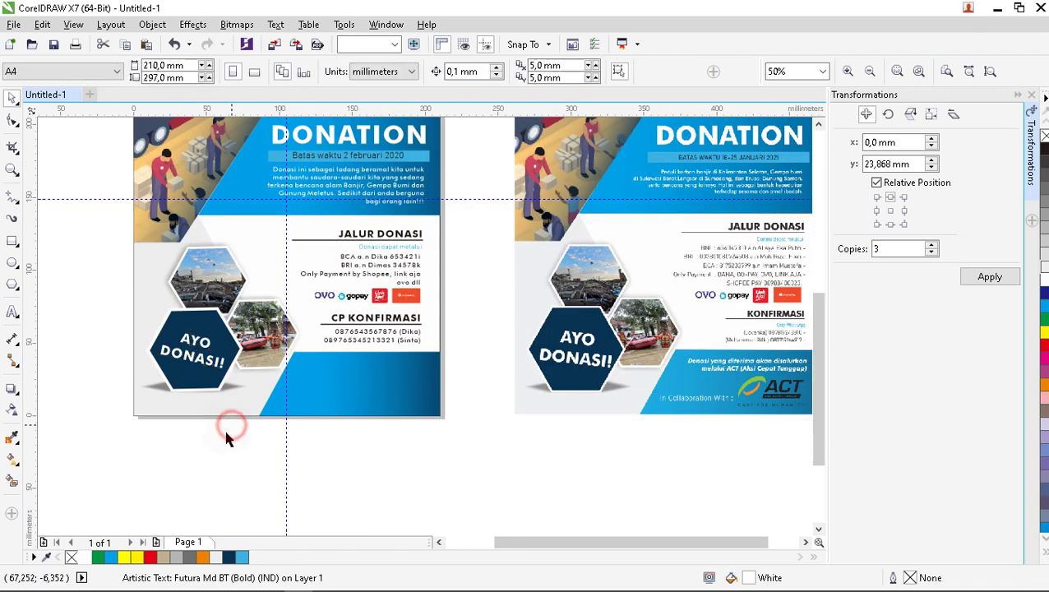
scroll(218, 429, "down", 2)
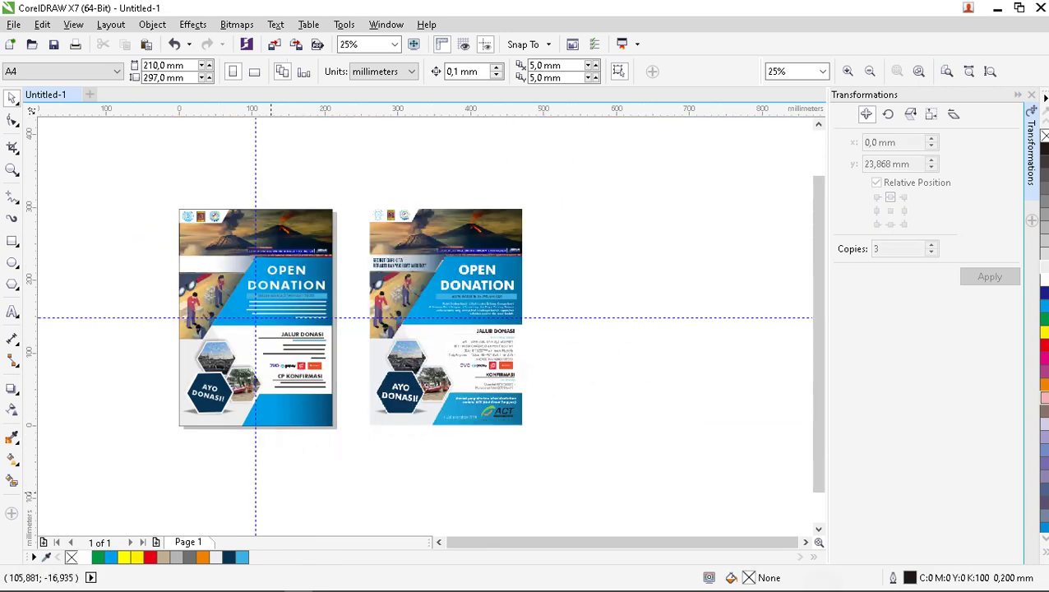
scroll(263, 276, "up", 1)
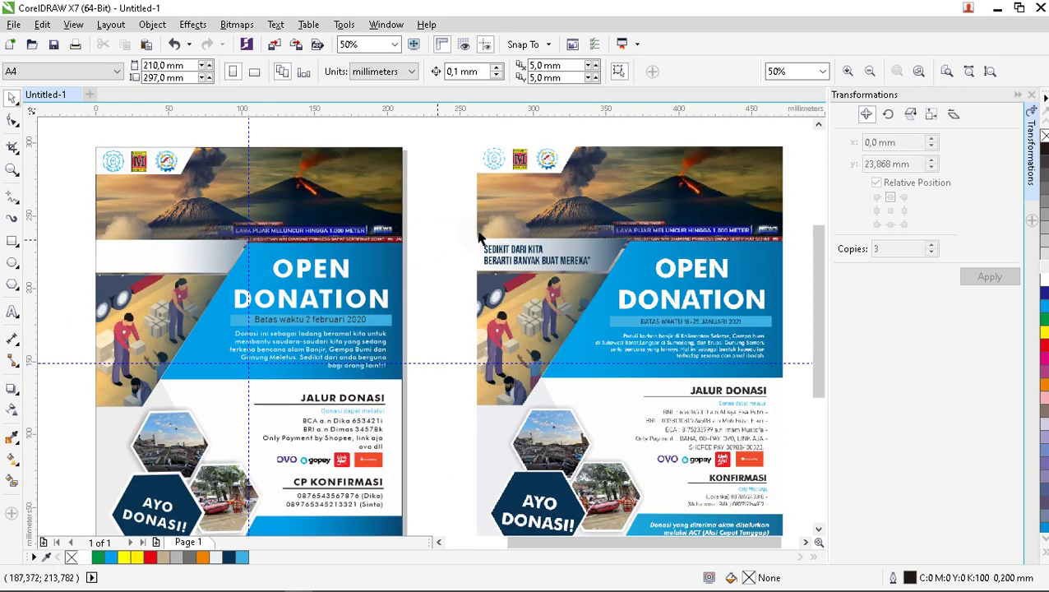
left_click(12, 311)
Type the 'SEDIKIT DARI KITA / BERARTI BANYAK BAGI MEREKA' headline left of OPEN in Impact.
left_click(117, 255)
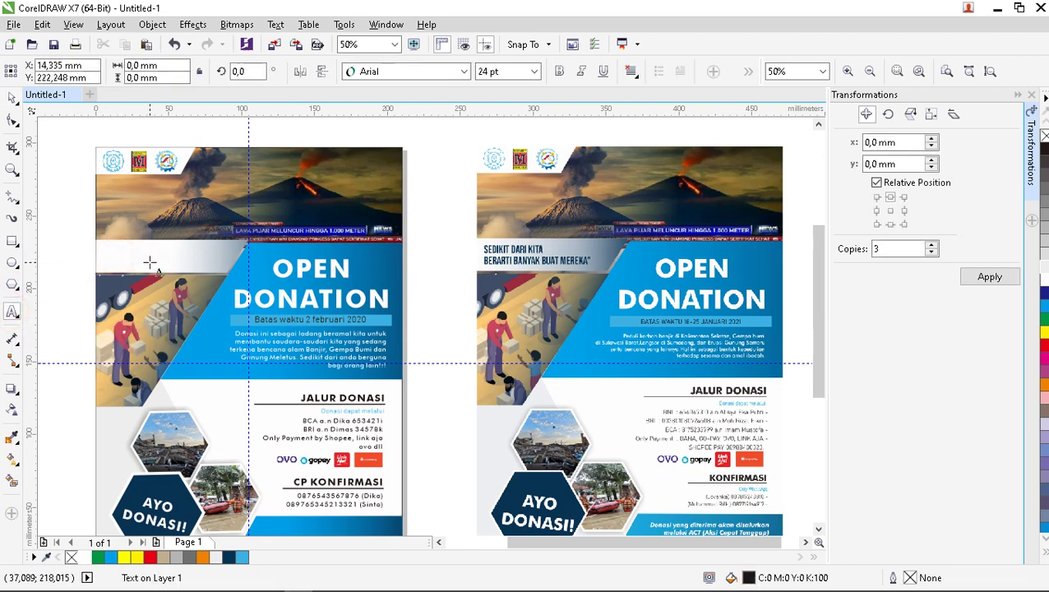
type("SEDIKIT DARI KITA")
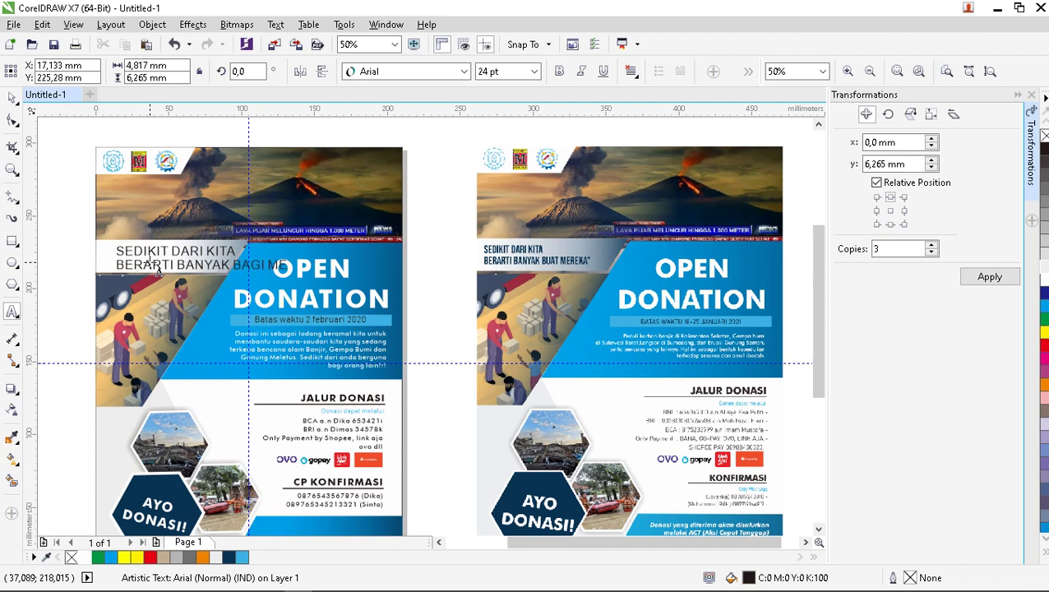
key("Escape")
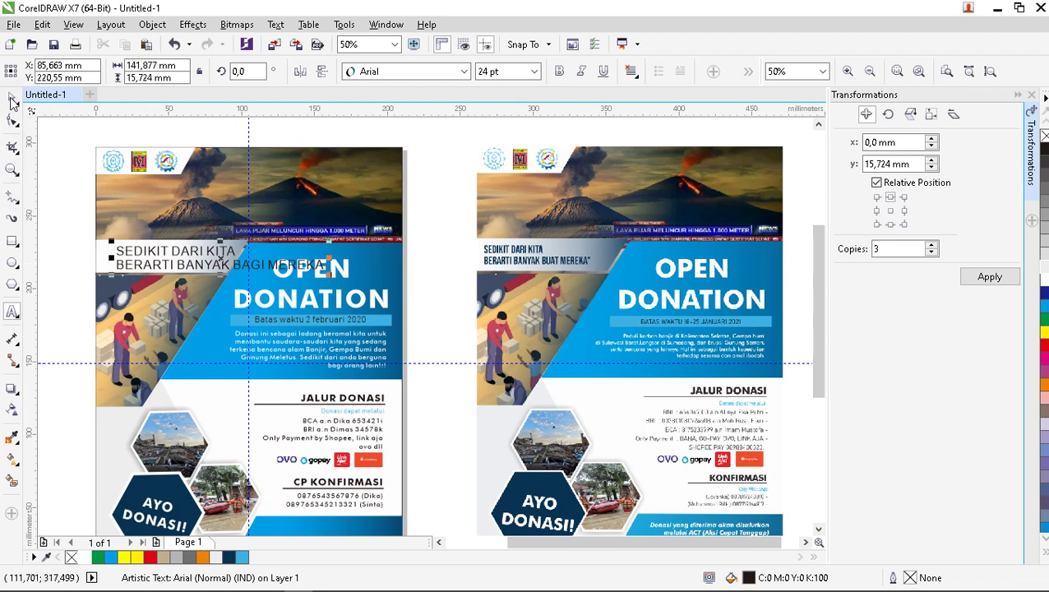
left_click(463, 72)
type("Be")
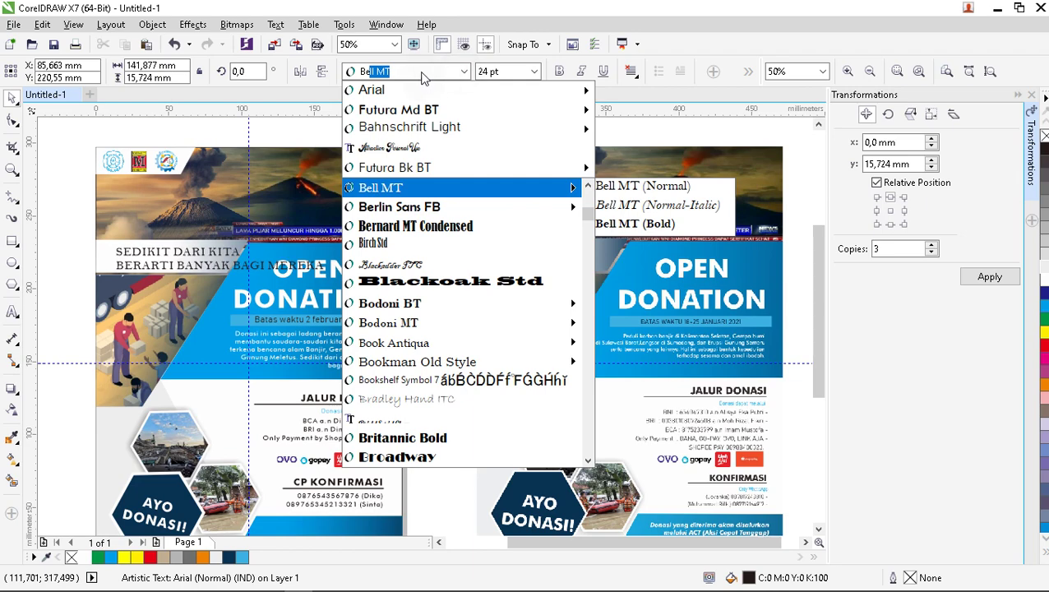
key("BackSpace")
key("BackSpace")
type("a")
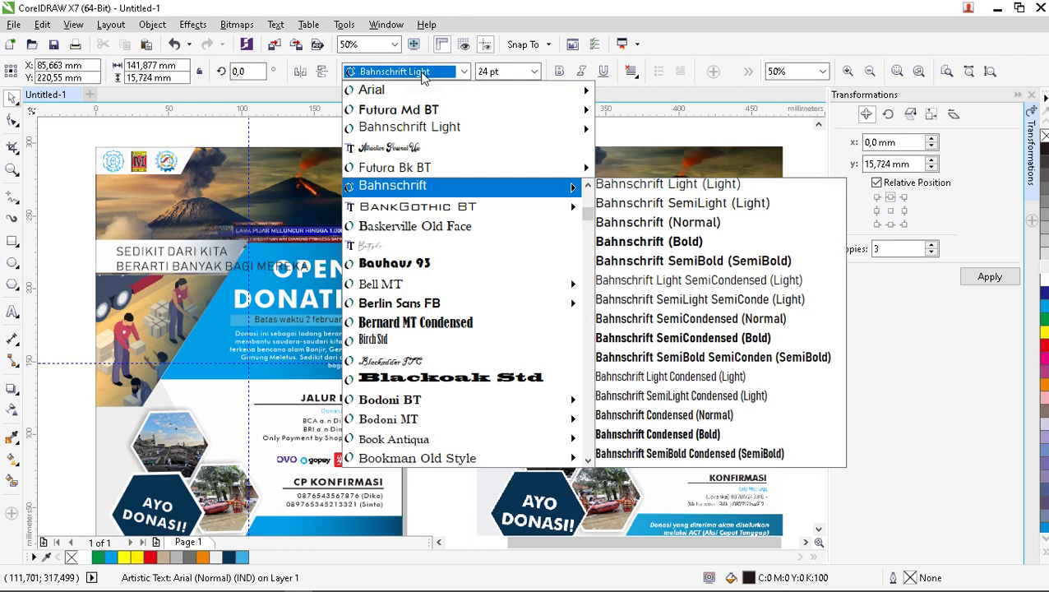
type("Im")
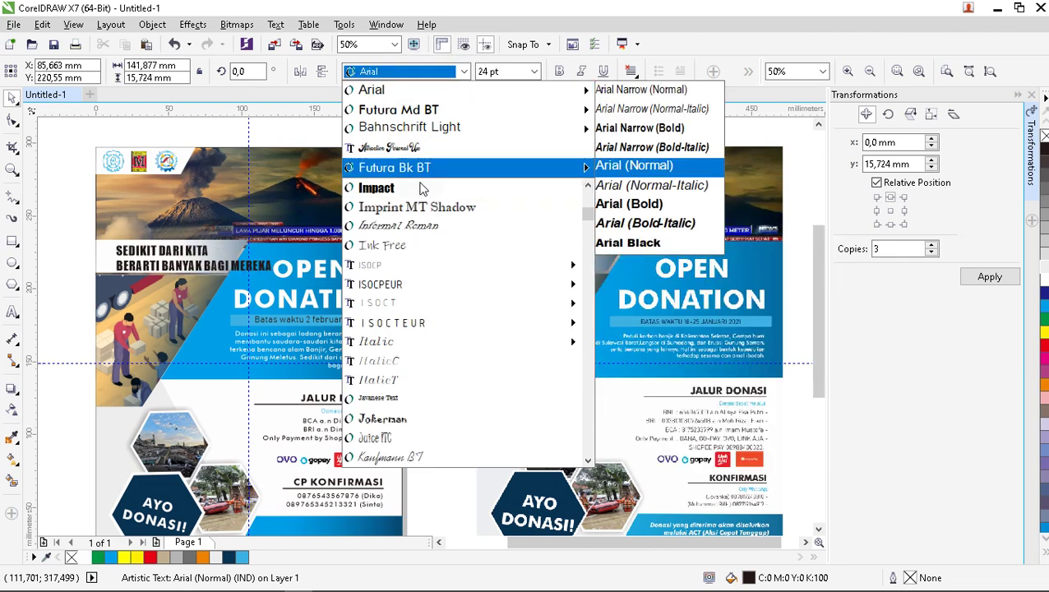
key("Return")
Shift the banner shape left and change the headline font to Futura Md BT.
scroll(183, 272, "up", 2)
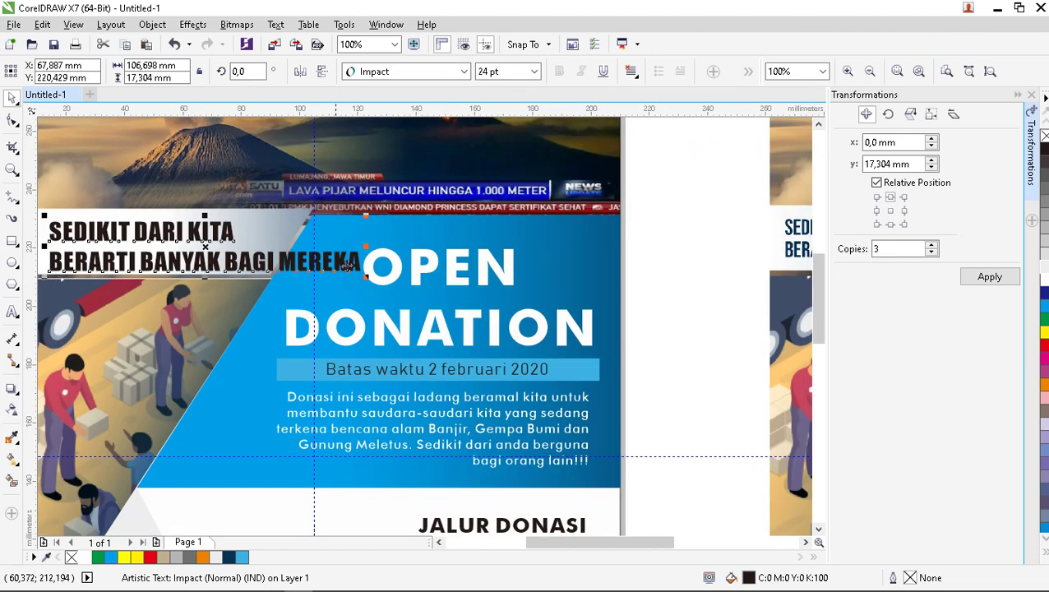
left_click_drag(362, 282, 311, 267)
left_click(259, 263)
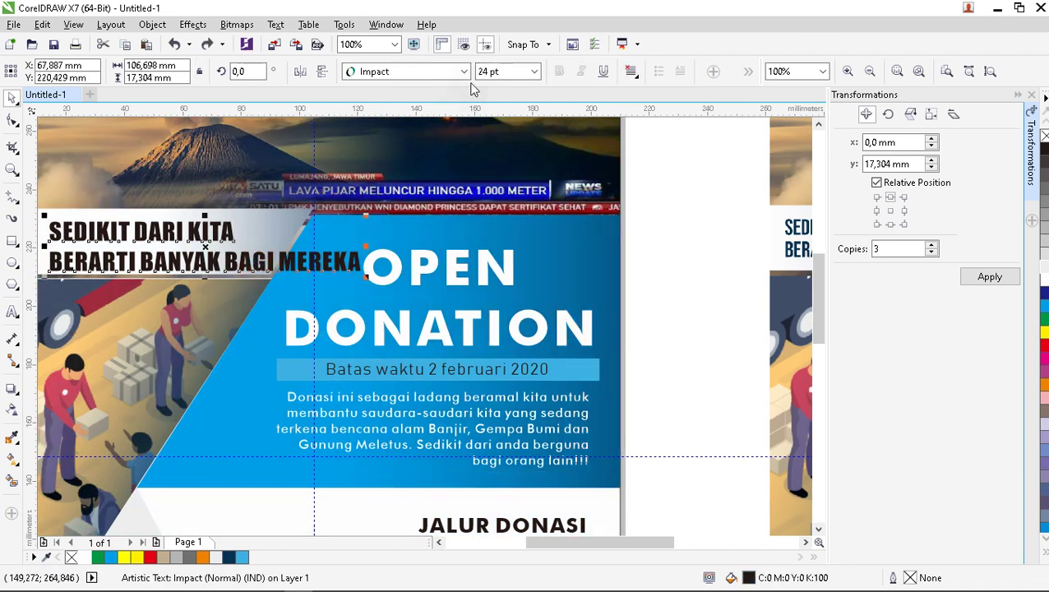
left_click(455, 67)
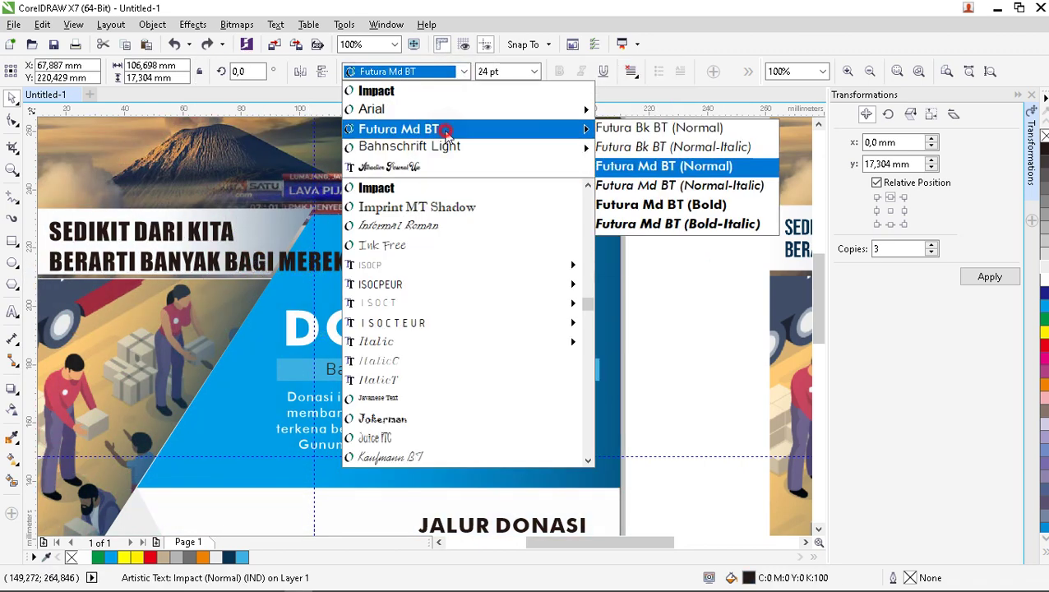
left_click(650, 167)
scroll(473, 238, "down", 2)
Shrink the 'SEDIKIT DARI KITA' headline and move it down into the white banner.
scroll(313, 238, "up", 2)
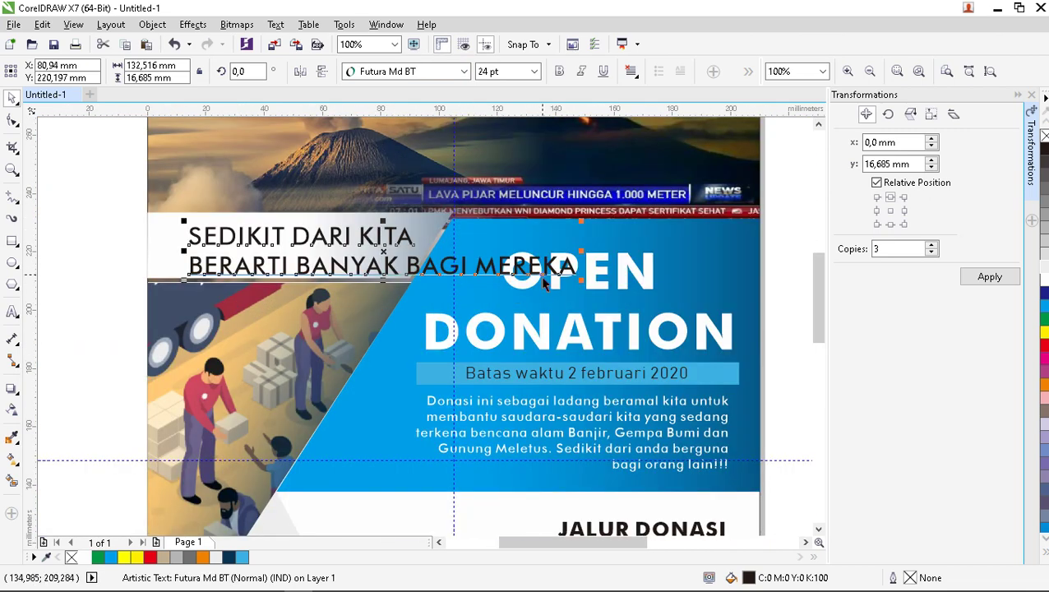
left_click_drag(578, 280, 419, 260)
left_click_drag(304, 242, 281, 252)
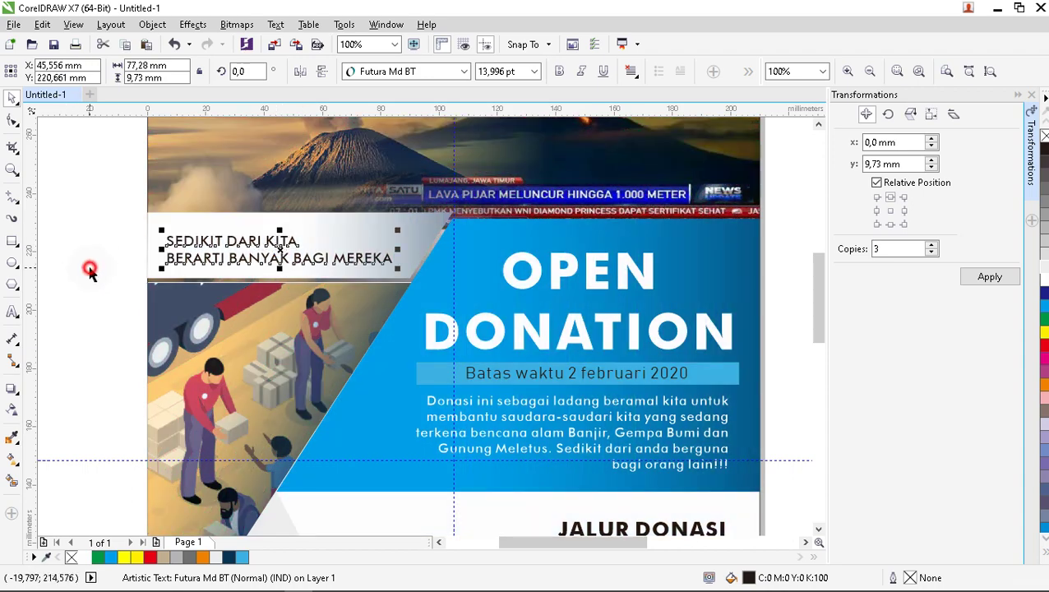
left_click(89, 271)
Edit the headline text so it breaks into two lines after 'BERARTI'.
left_click(12, 311)
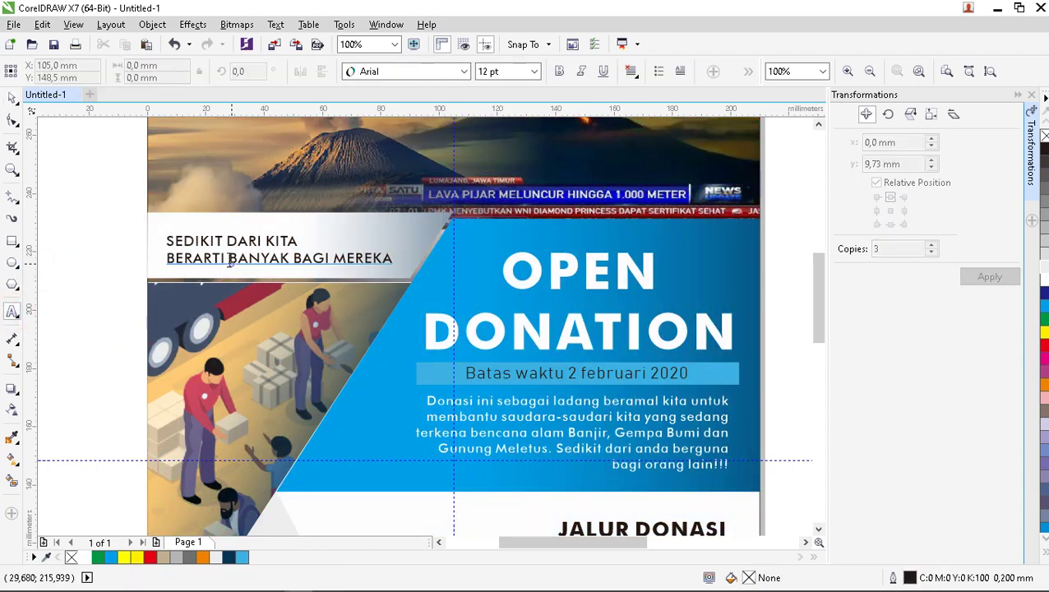
left_click(228, 259)
key("BackSpace")
key("BackSpace")
key("BackSpace")
key("BackSpace")
key("BackSpace")
key("BackSpace")
key("BackSpace")
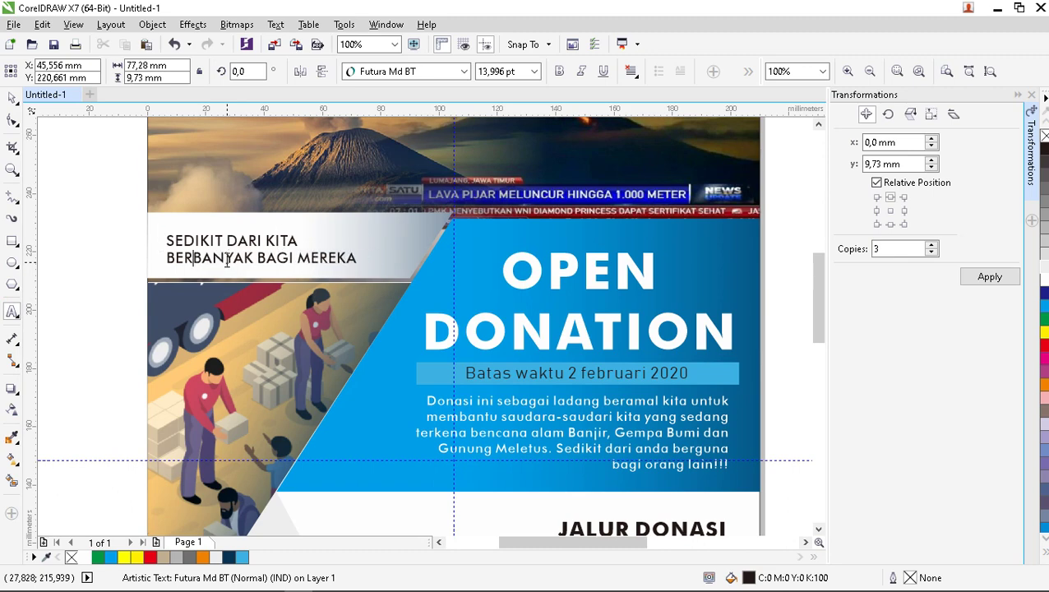
key("BackSpace")
key("BackSpace")
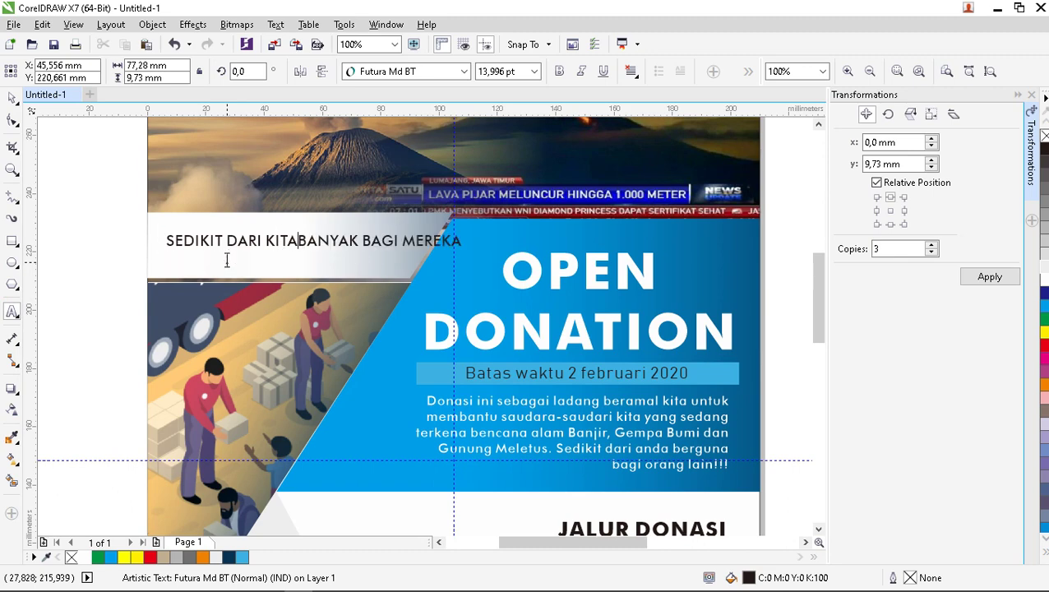
type(",")
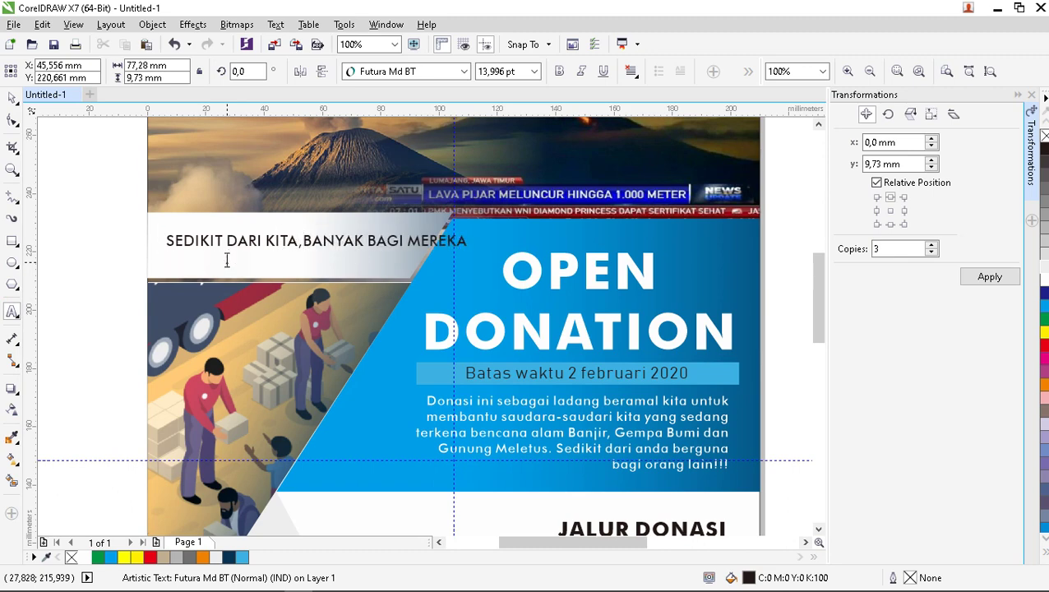
type(" BR")
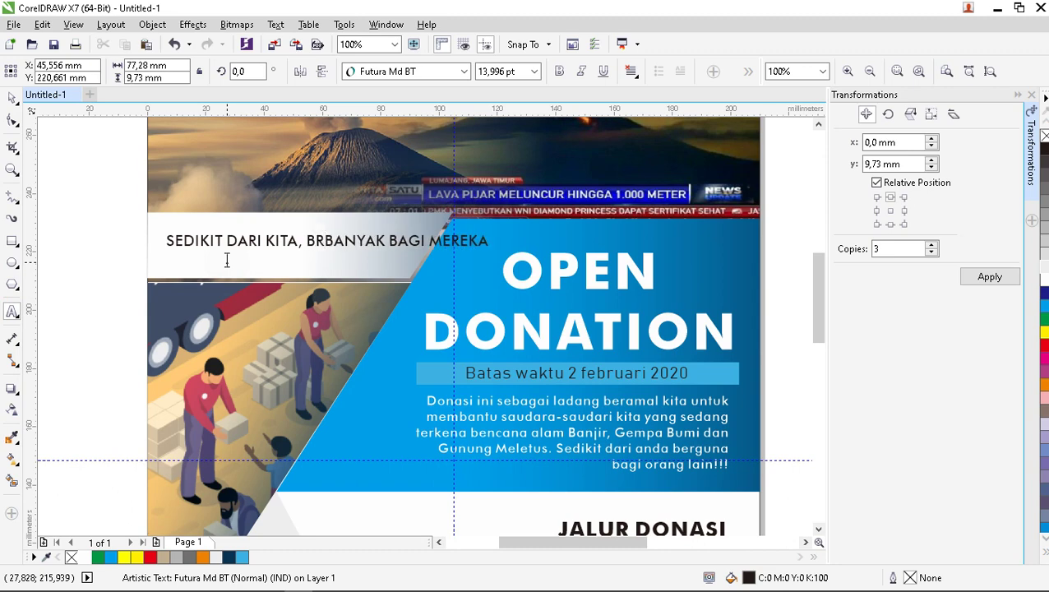
key("BackSpace")
type("ERAR")
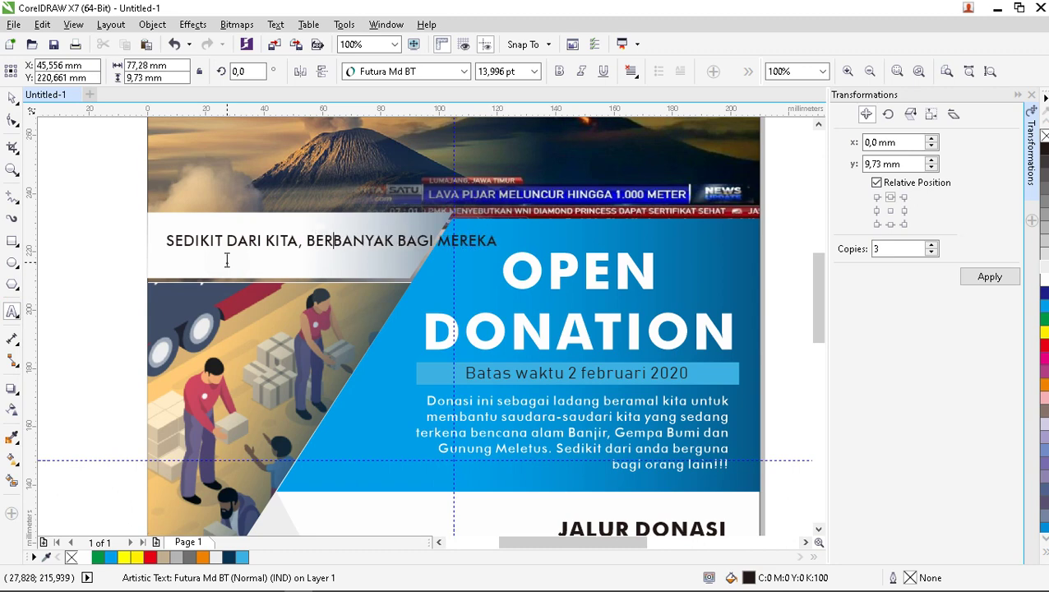
type("T")
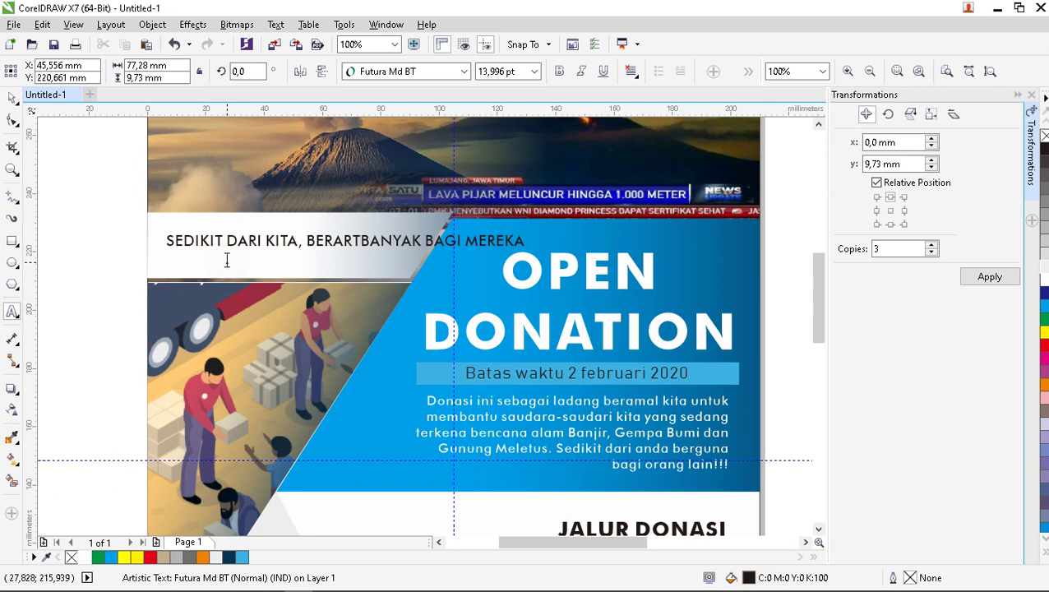
type("I")
key("Return")
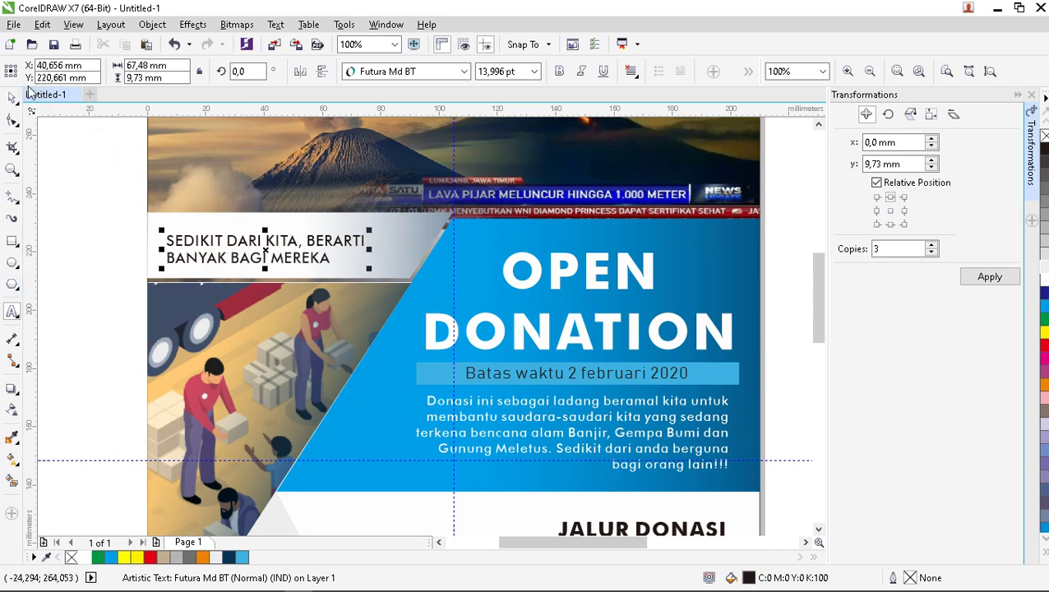
Set the headline to 14 pt and reposition it slightly right and up.
left_click(13, 97)
left_click(352, 262)
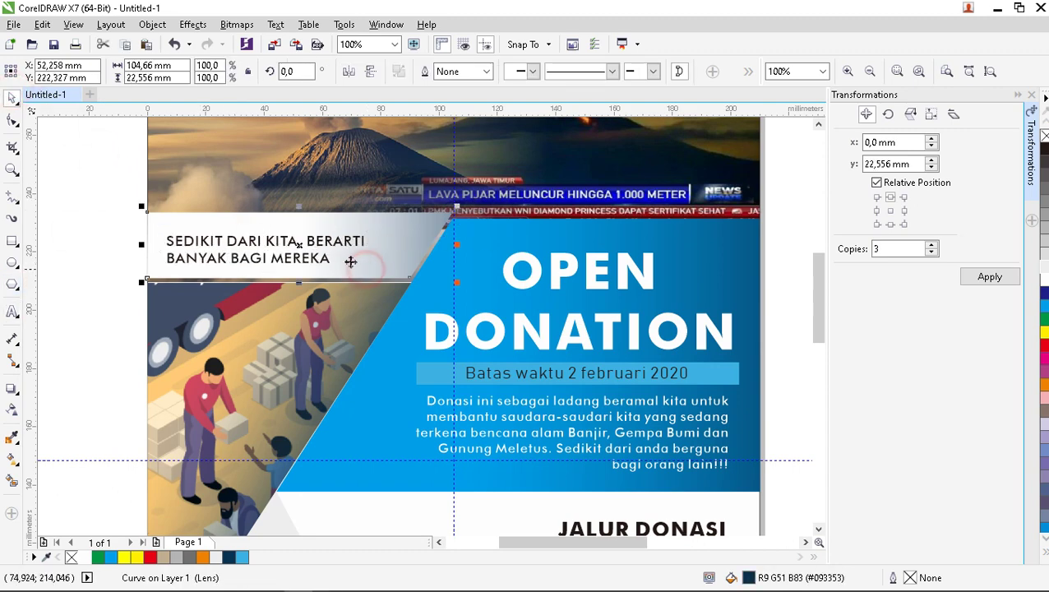
left_click(353, 263, "alt")
left_click_drag(369, 269, 390, 273)
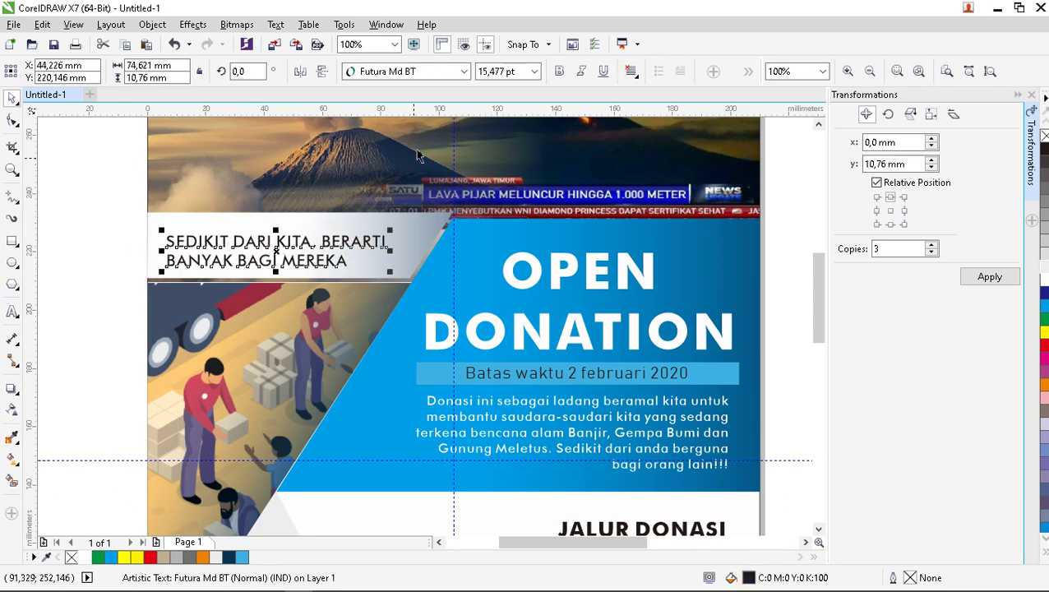
left_click(534, 71)
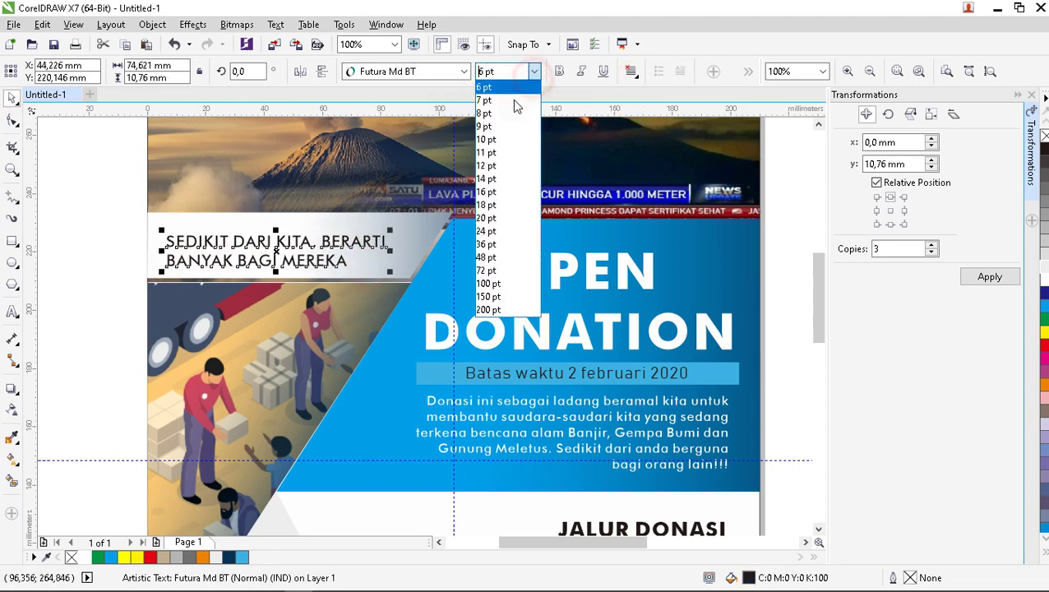
left_click(487, 179)
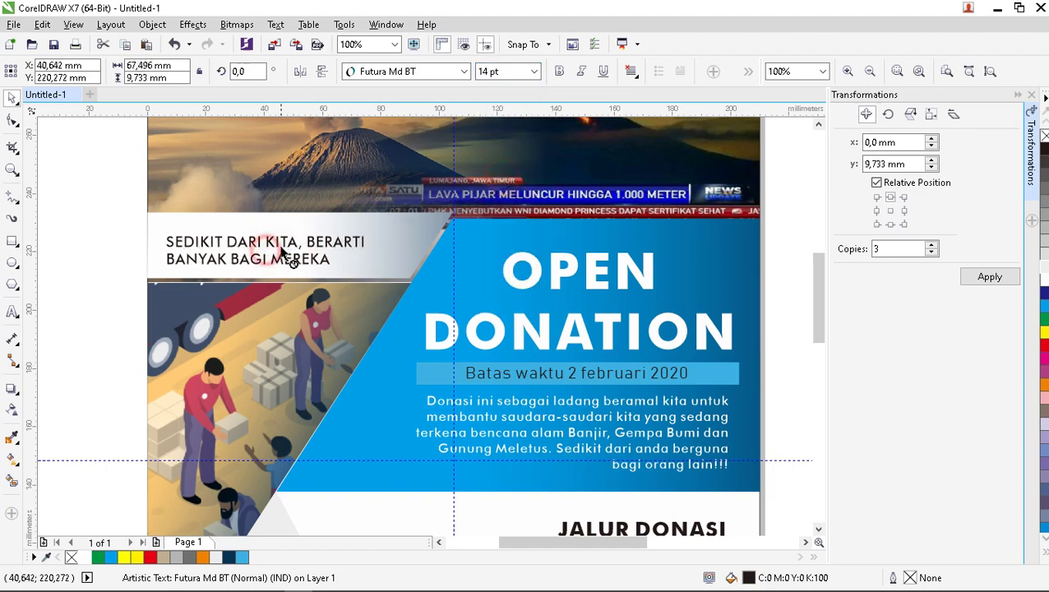
left_click_drag(282, 253, 297, 250)
Make the headline text bold.
left_click(66, 237)
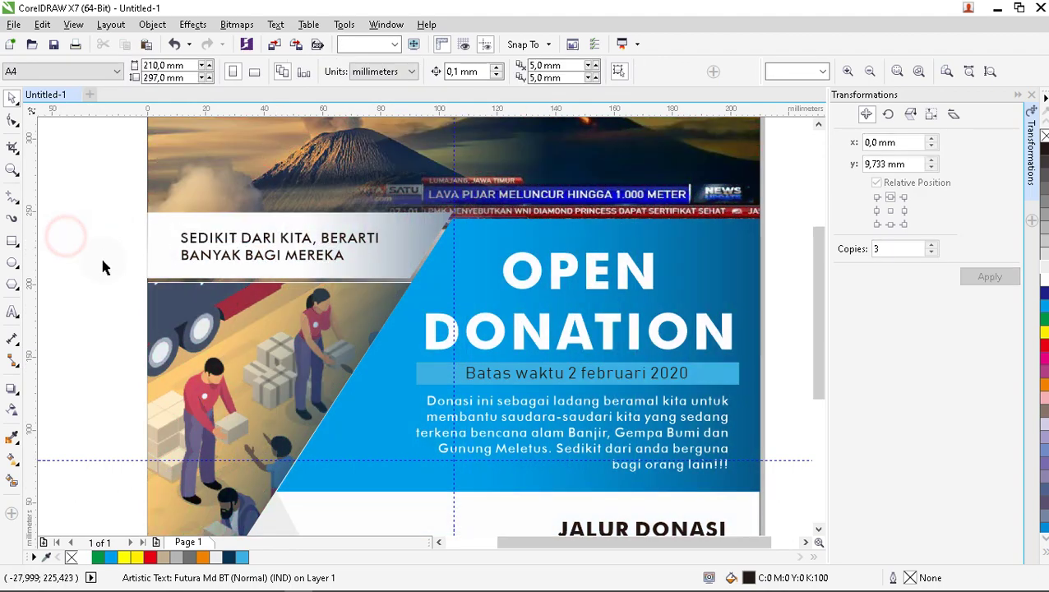
scroll(102, 266, "down", 2)
scroll(220, 244, "up", 2)
left_click(221, 243)
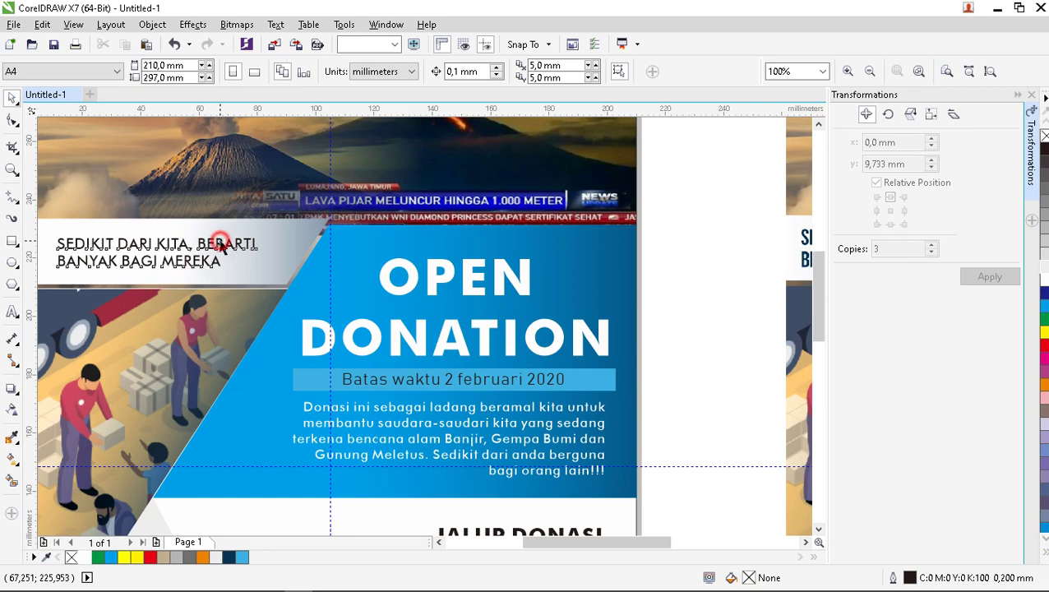
left_click(559, 71)
left_click(666, 182)
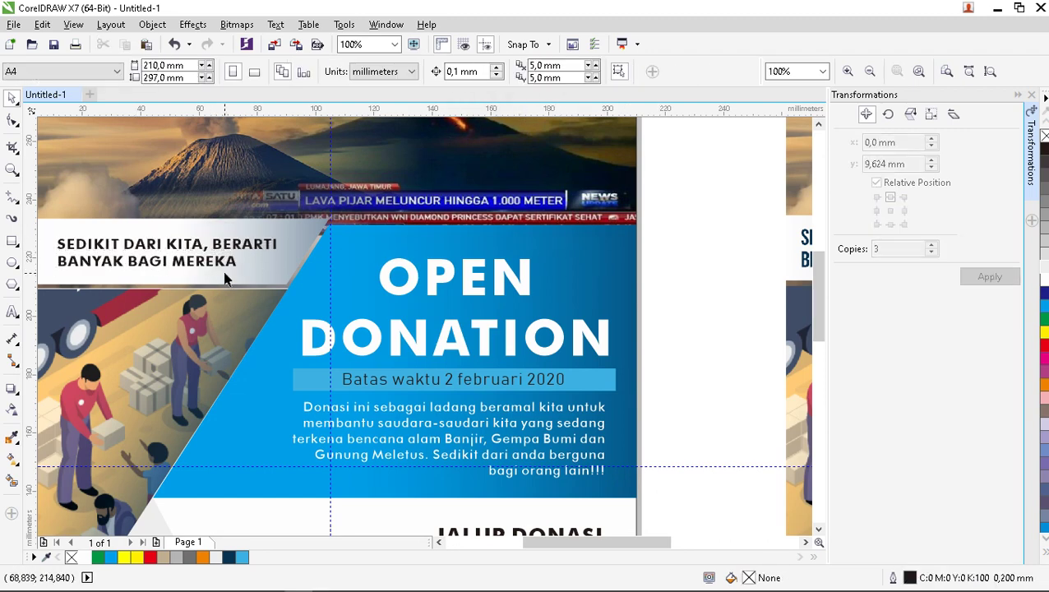
left_click(293, 265)
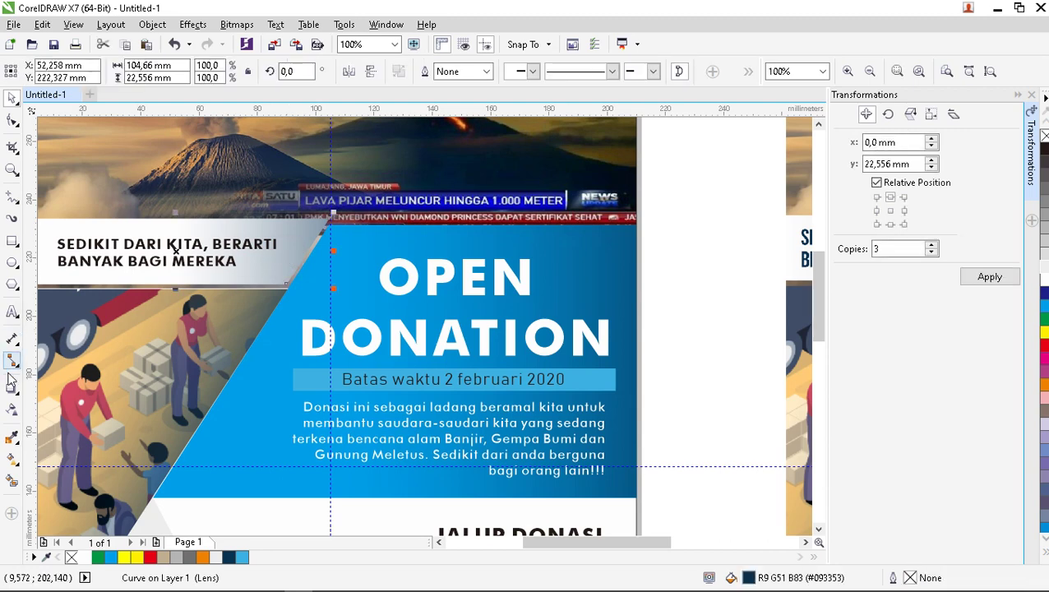
Regrade the banner's transparency fade, starting before 'DARI' and shortening it toward the headline.
left_click(13, 409)
left_click_drag(170, 257, 133, 246)
scroll(320, 253, "down", 2)
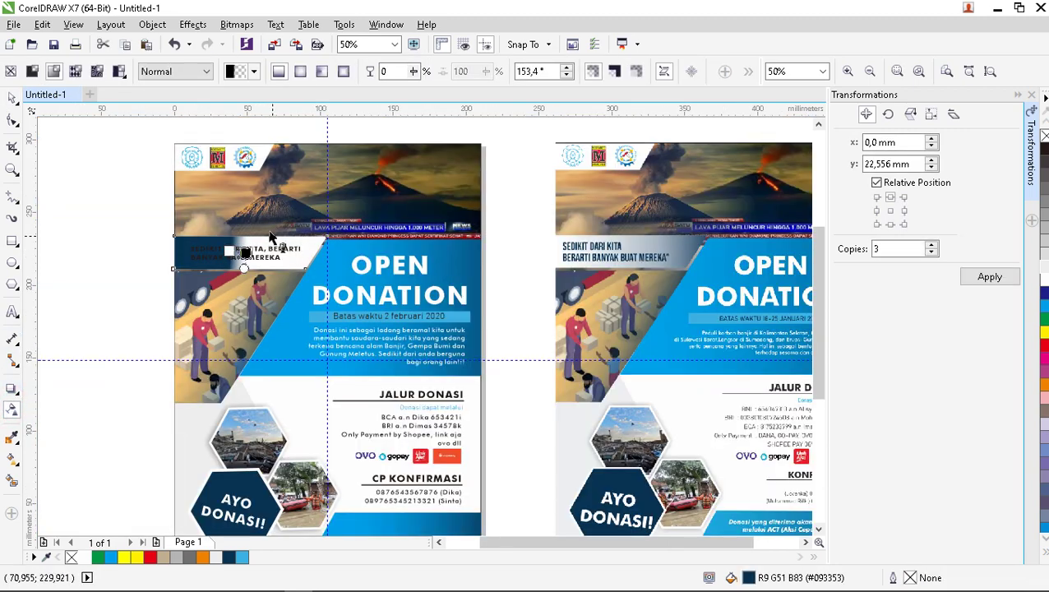
scroll(270, 225, "up", 3)
key("ctrl+z")
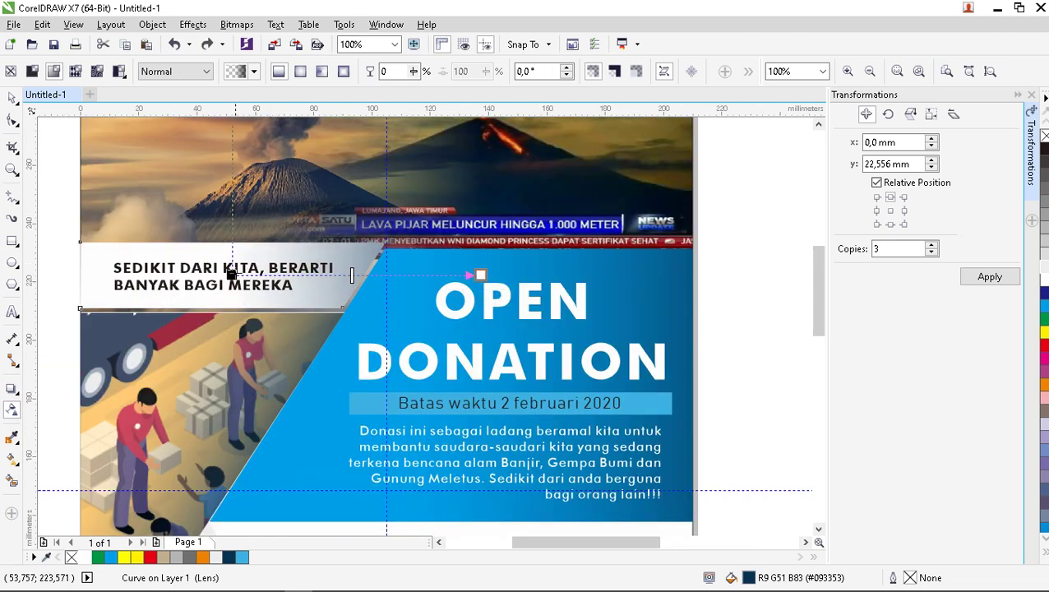
left_click_drag(231, 274, 176, 275)
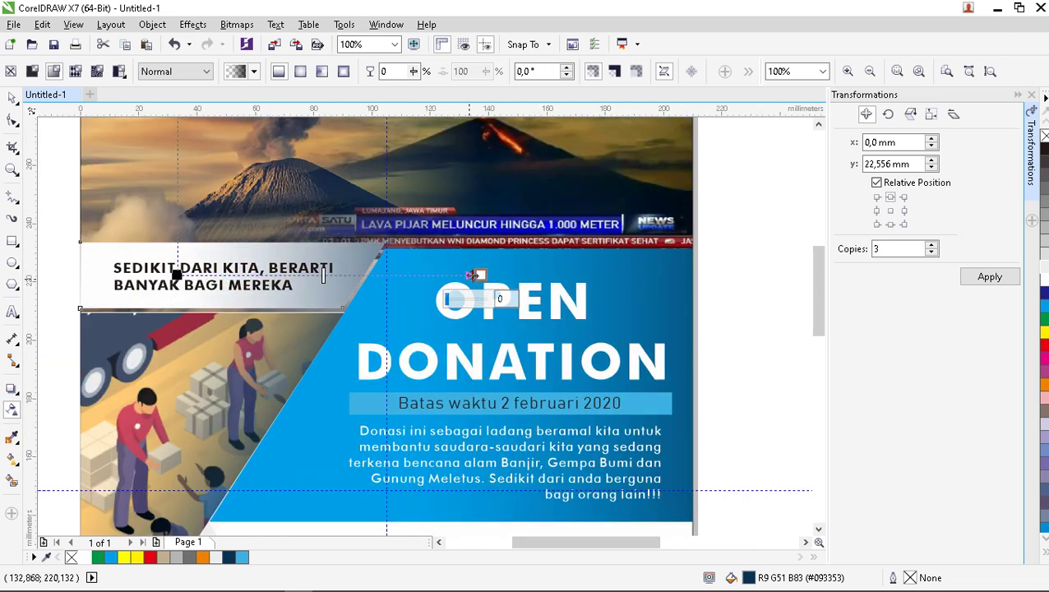
left_click_drag(475, 275, 386, 275)
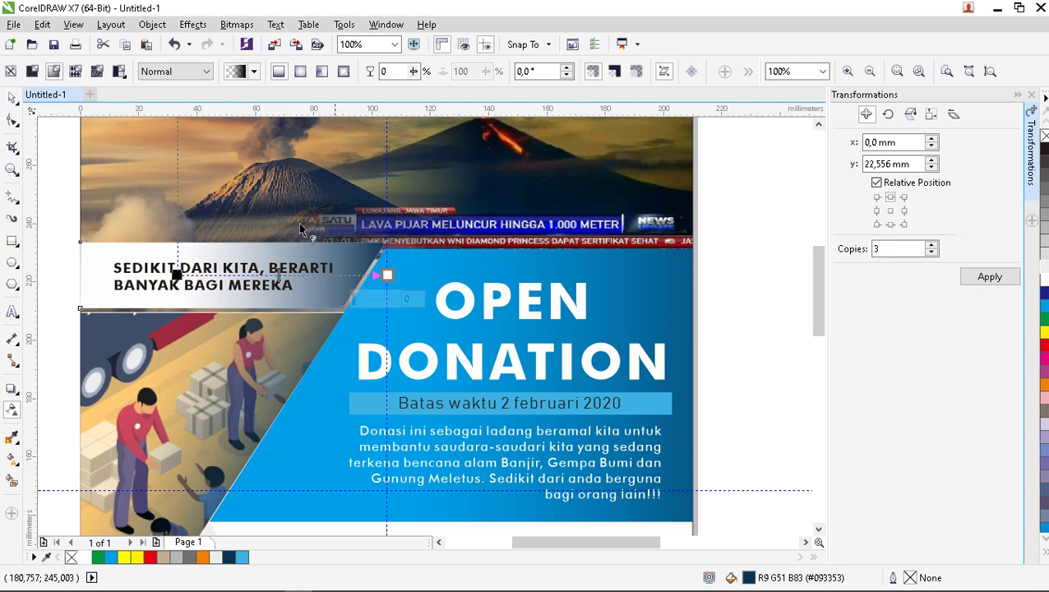
Nudge the 'SEDIKIT DARI KITA' headline two steps left within the banner.
left_click(12, 97)
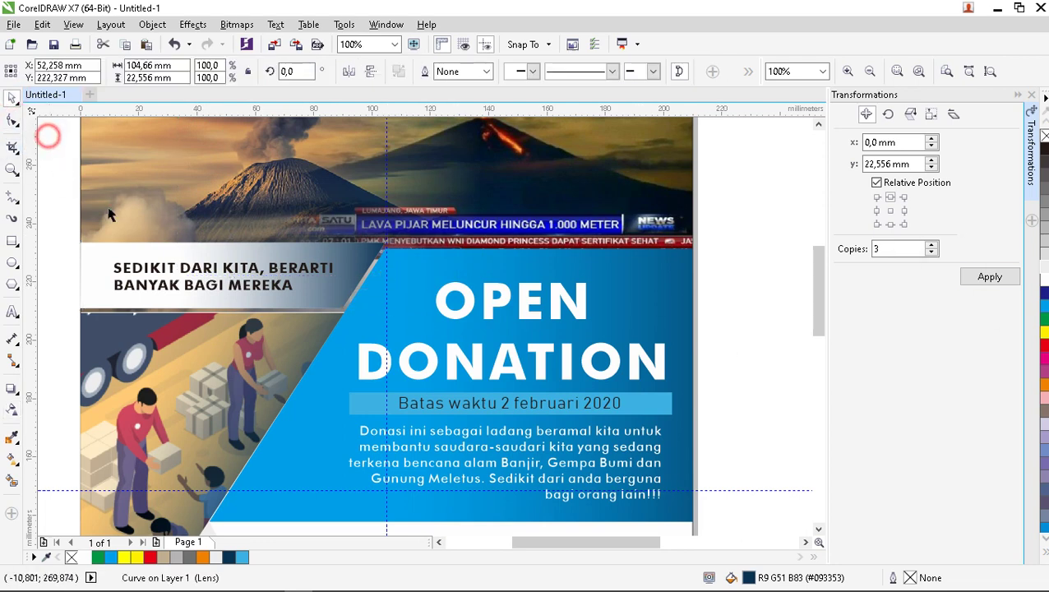
left_click(205, 269)
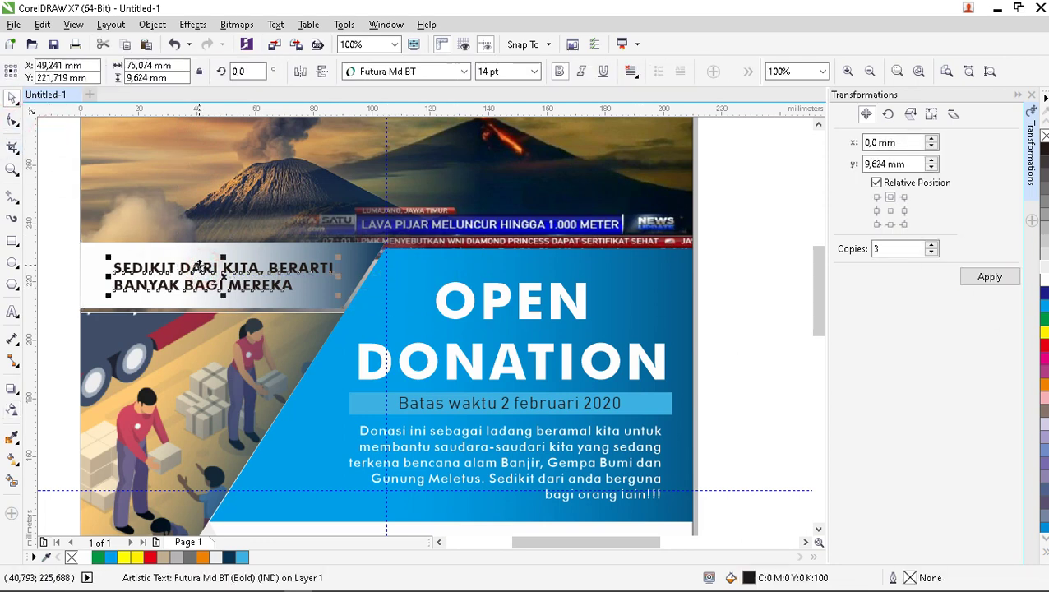
key("Left")
key("Left")
key("Left")
key("Left")
key("Left")
key("Left")
key("Left")
key("Left")
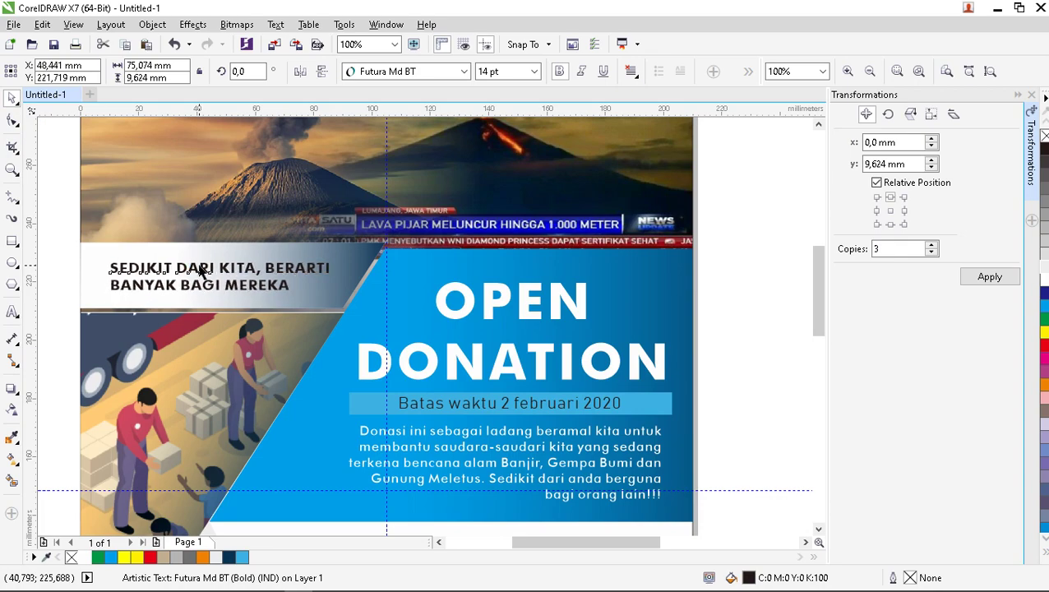
key("Left")
key("Left")
key("Left")
key("Left")
key("Left")
scroll(202, 305, "down", 2)
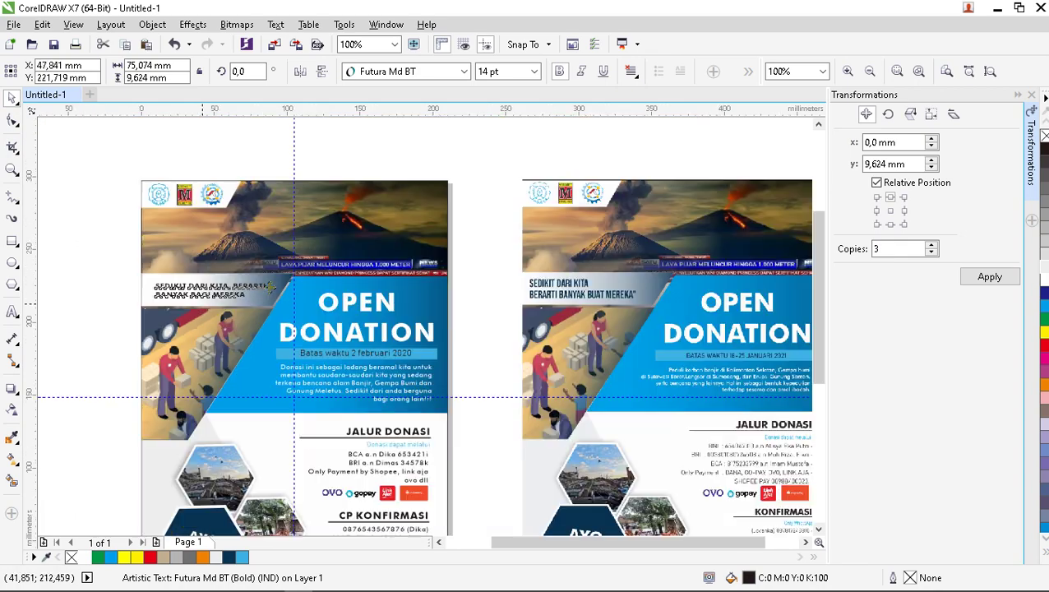
left_click(464, 292)
scroll(213, 274, "down", 2)
scroll(277, 321, "up", 2)
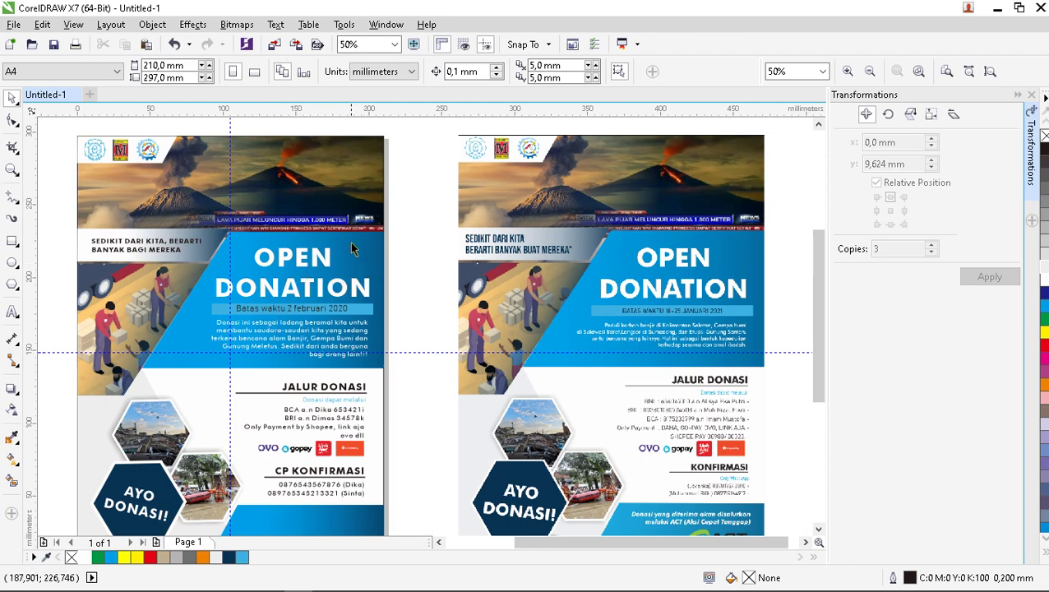
scroll(344, 276, "down", 4)
scroll(359, 351, "up", 2)
scroll(359, 351, "up", 2)
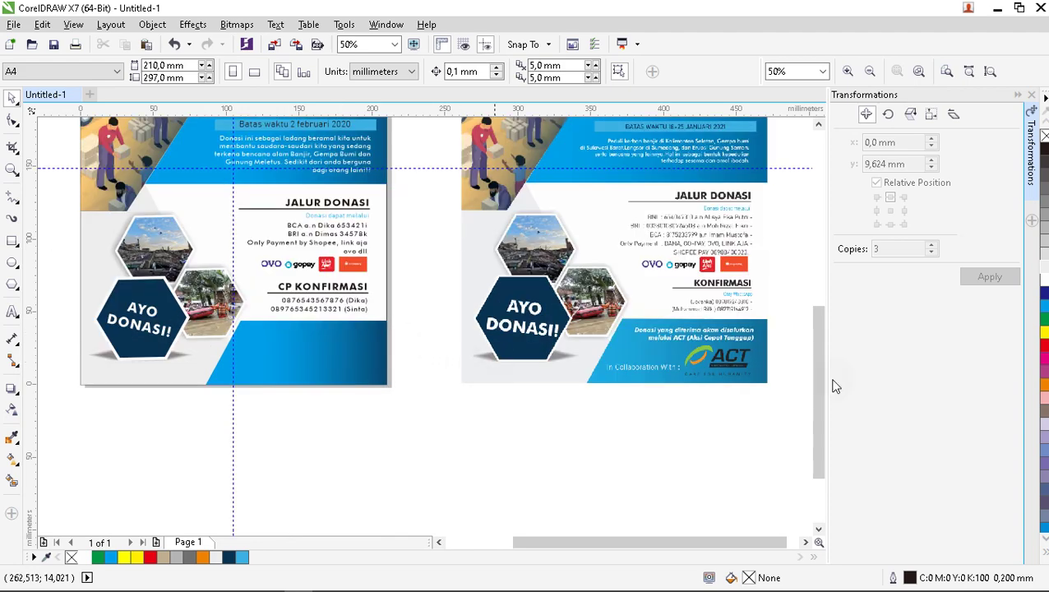
scroll(452, 351, "down", 2)
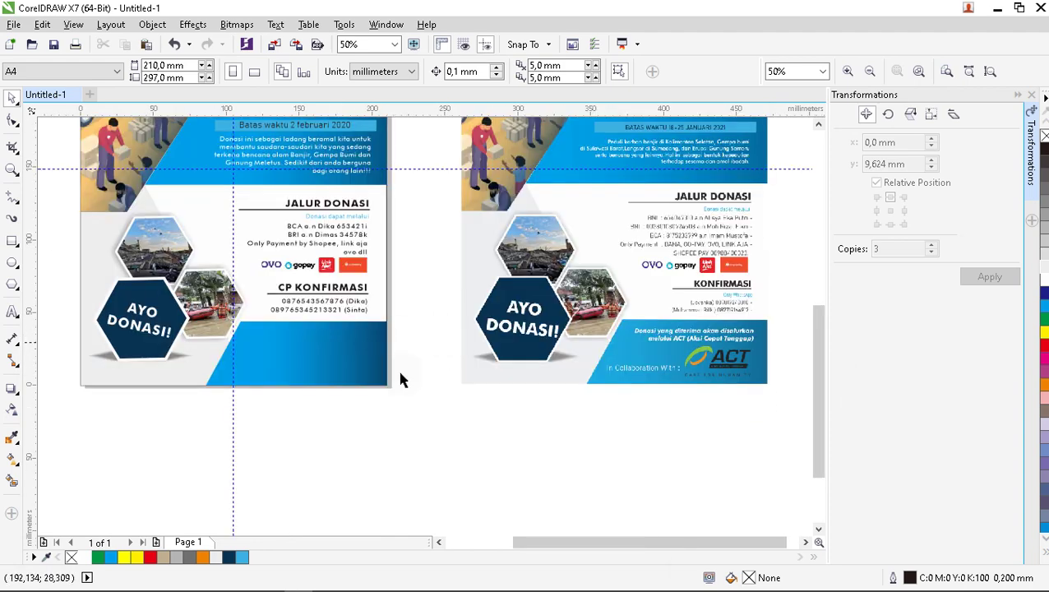
scroll(434, 375, "up", 1)
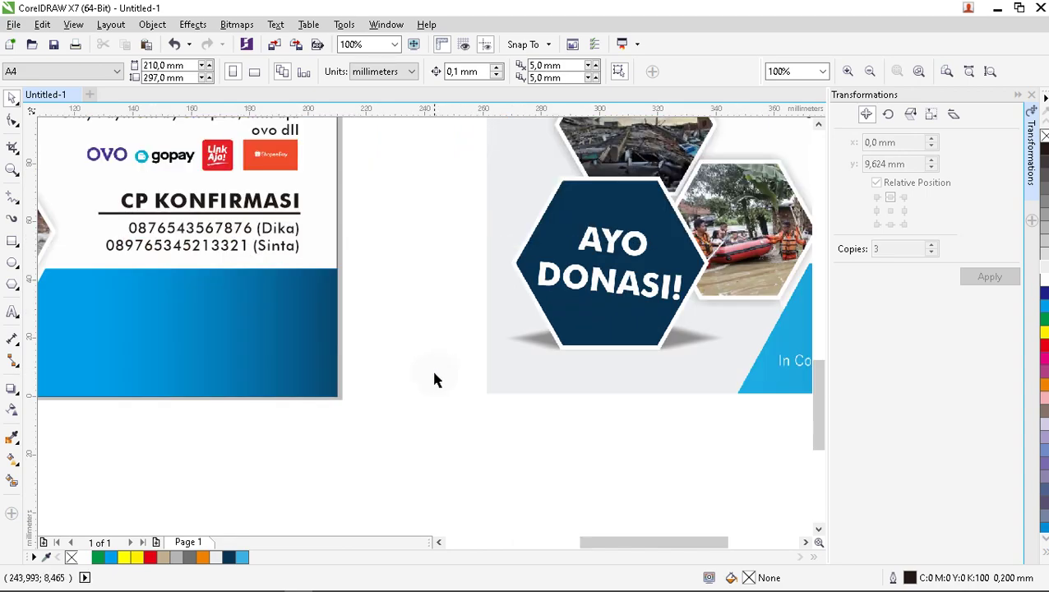
scroll(431, 368, "down", 1)
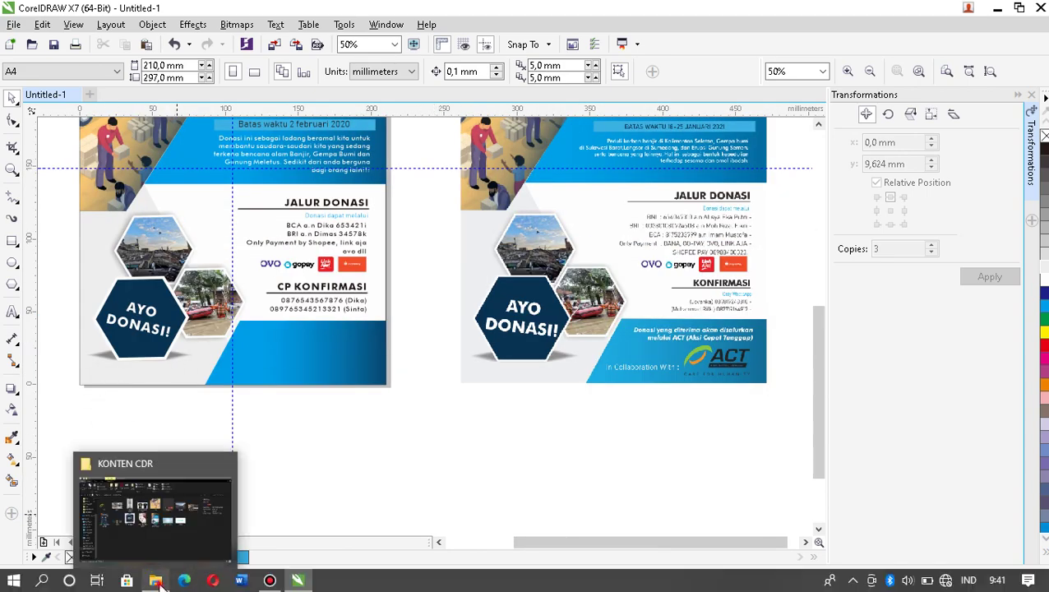
Drag the ACT logo image from the KONTEN CDR folder onto the left poster's blue area.
left_click(159, 580)
left_click(185, 206)
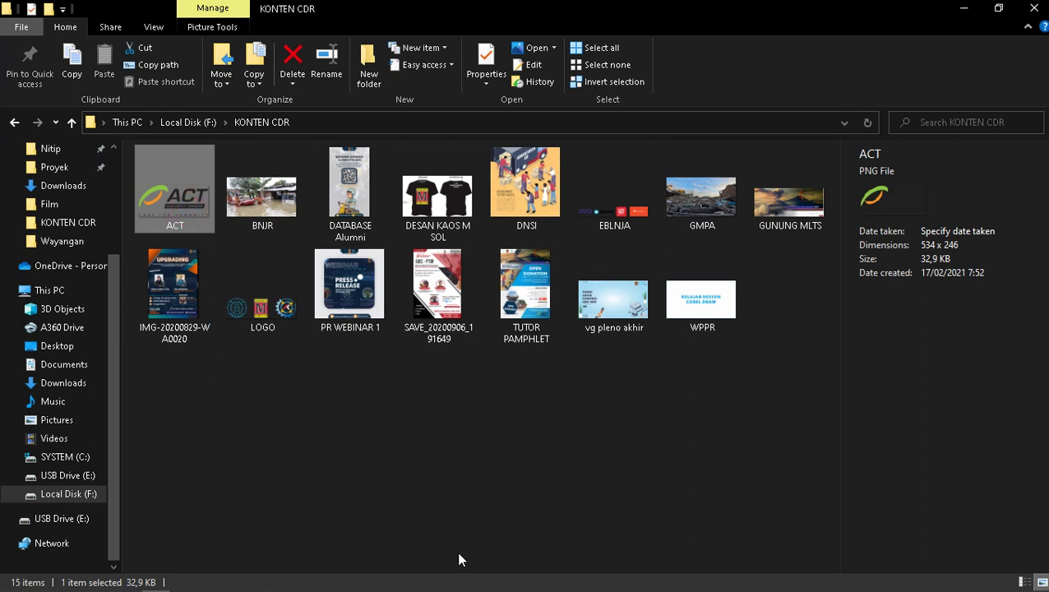
left_click_drag(176, 197, 308, 570)
left_click_drag(426, 432, 364, 353)
scroll(351, 366, "up", 2)
left_click(454, 427)
Type 'Donasi yang kita kumpulkan akan kita salurkan melalui :' as text on the blue area.
scroll(276, 390, "down", 2)
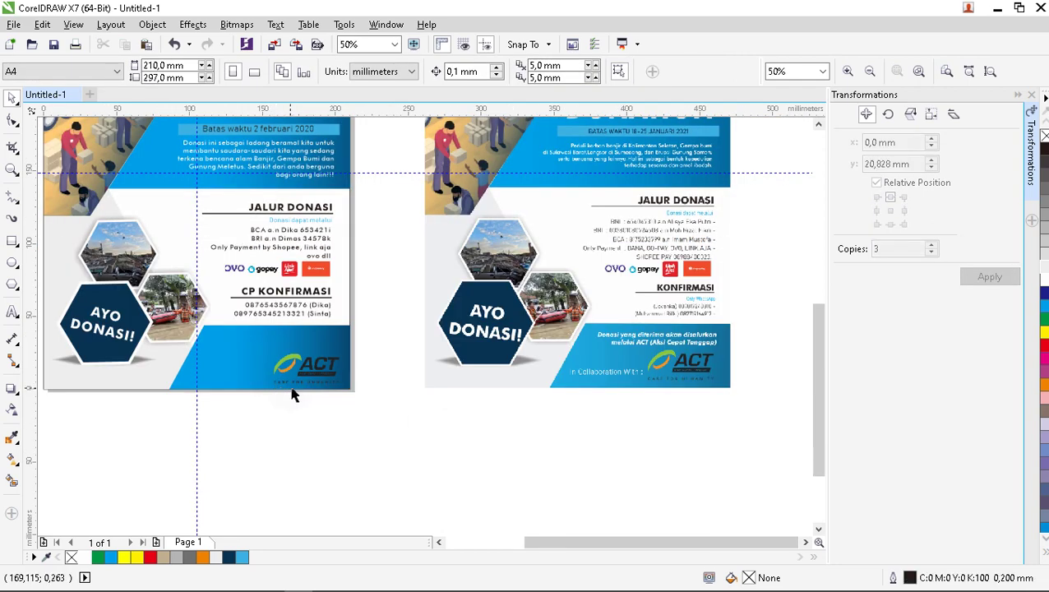
scroll(709, 342, "up", 2)
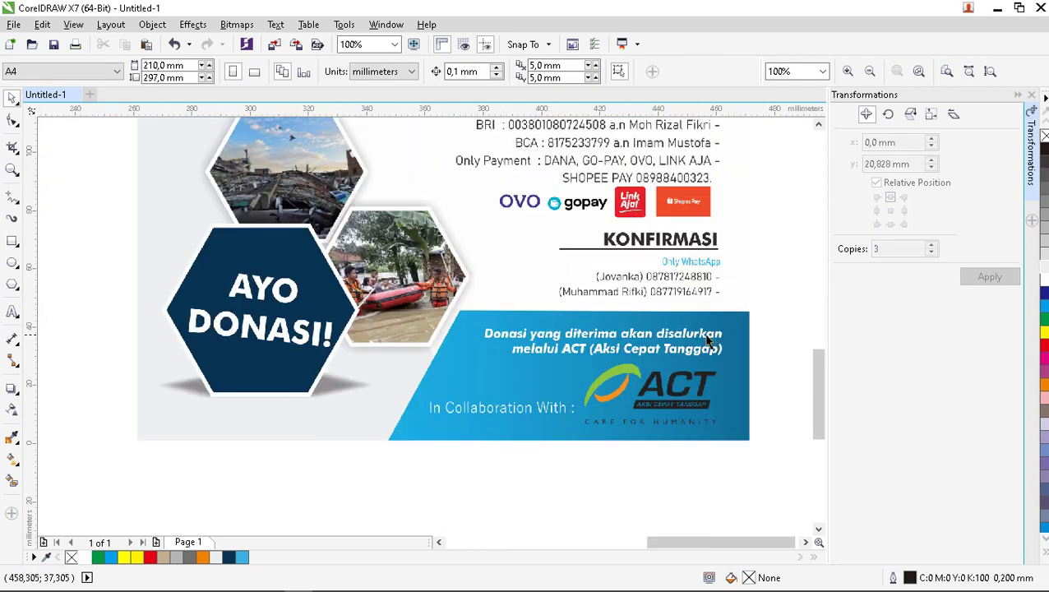
scroll(701, 344, "down", 2)
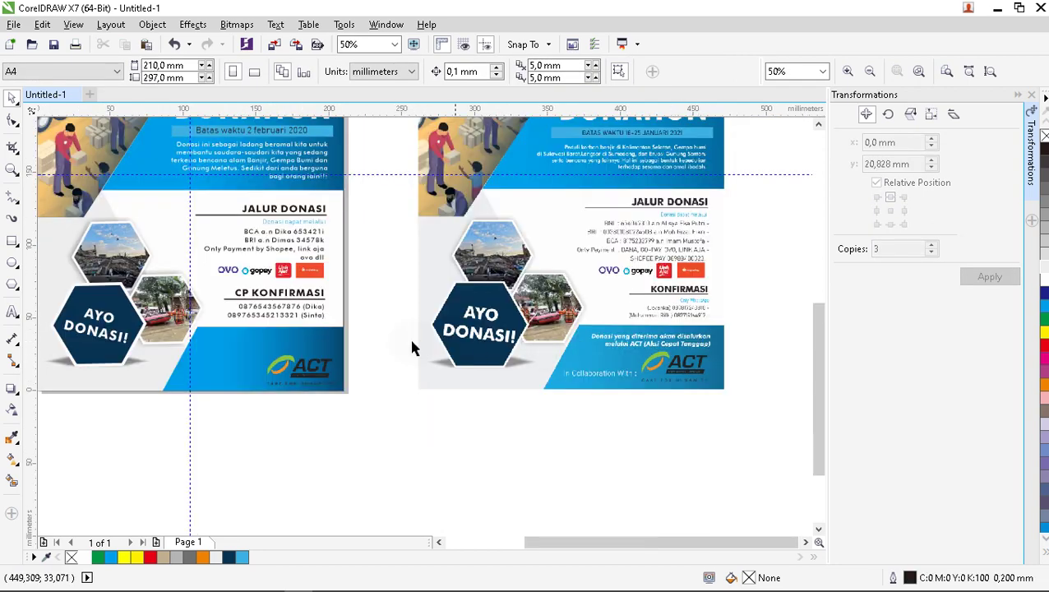
scroll(355, 345, "up", 2)
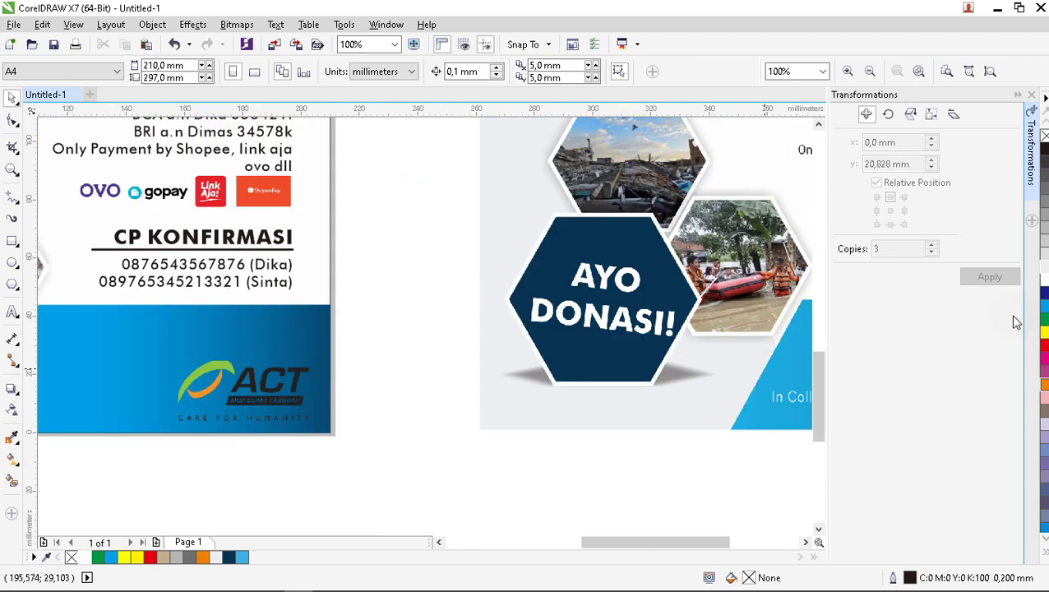
left_click(11, 314)
left_click(102, 341)
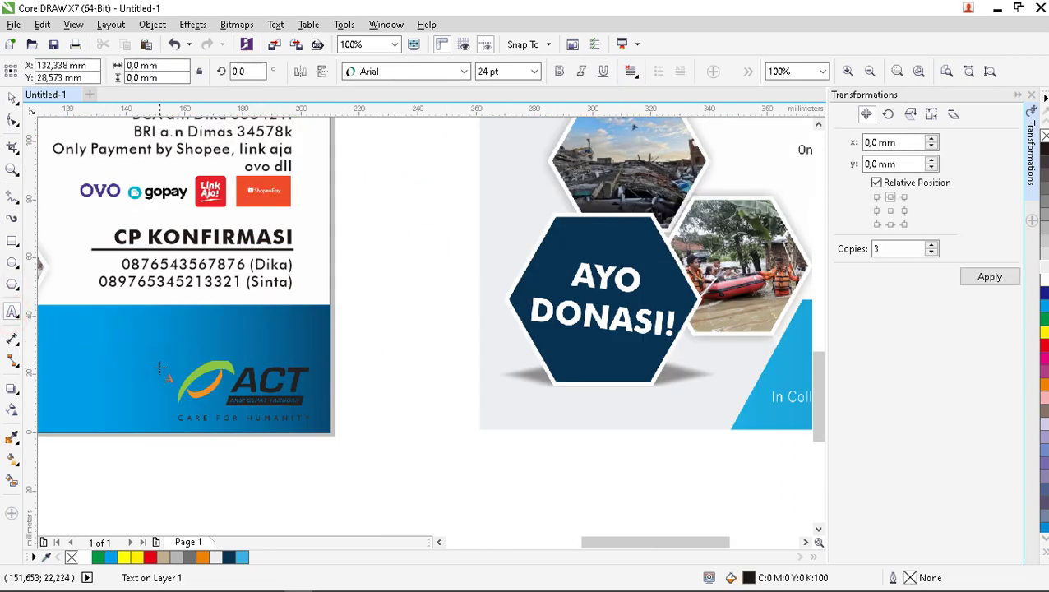
type("dONASI")
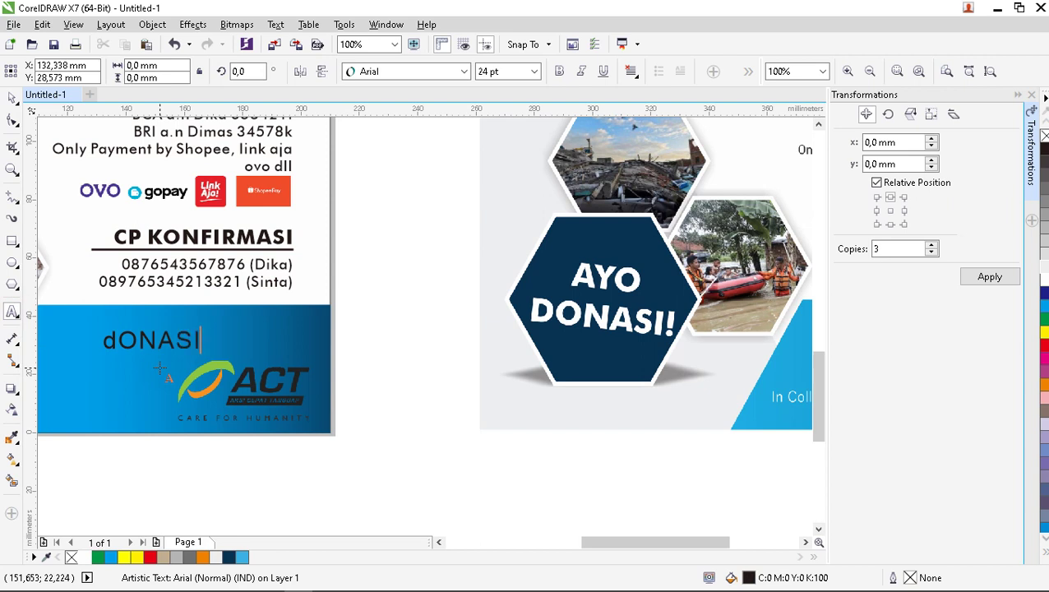
key("BackSpace")
key("BackSpace")
key("BackSpace")
key("BackSpace")
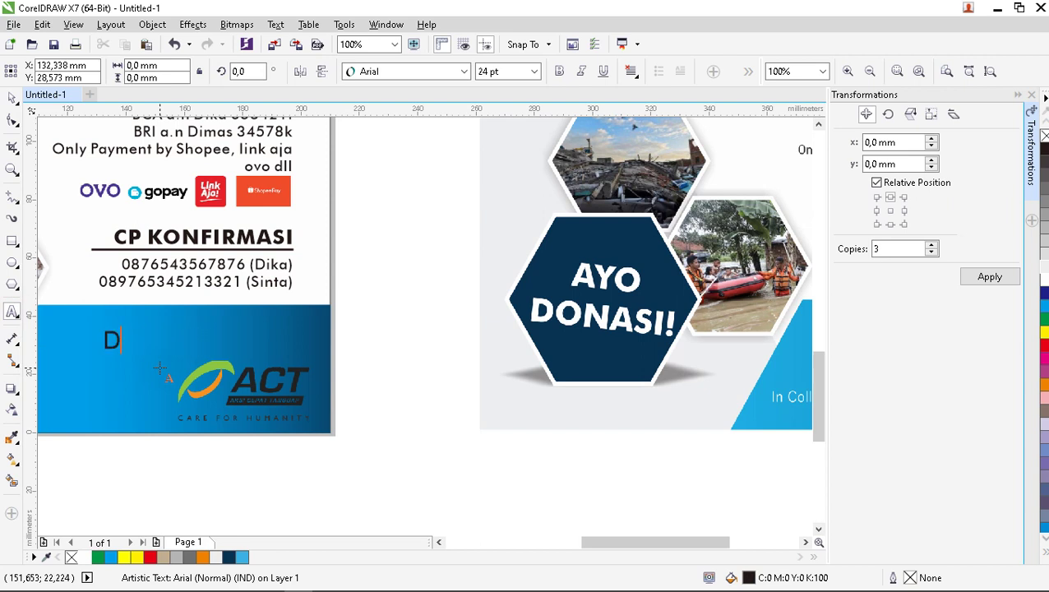
type("Donasi yang kita kum")
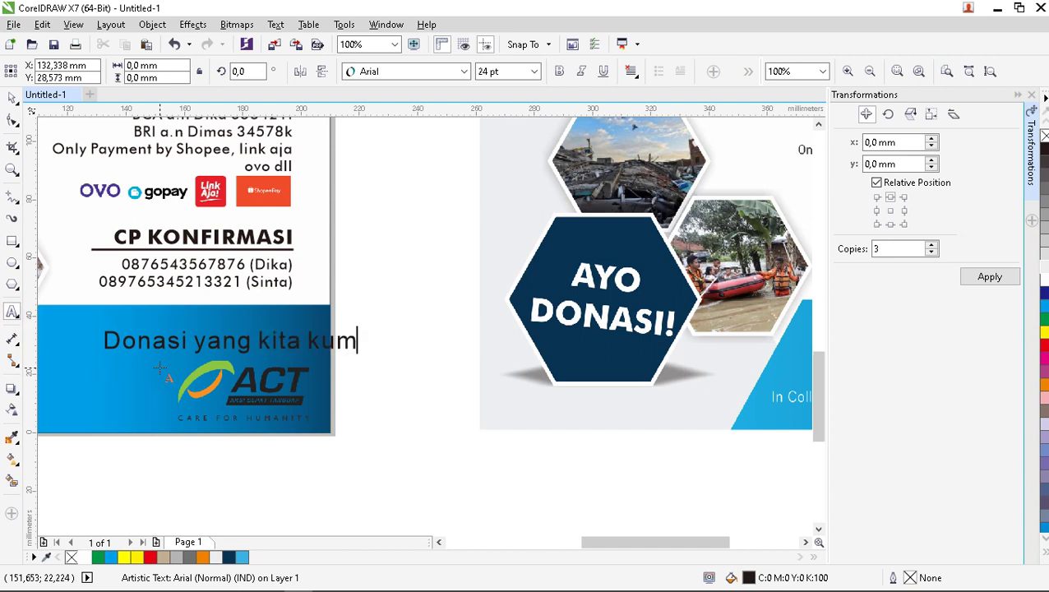
type("lkan")
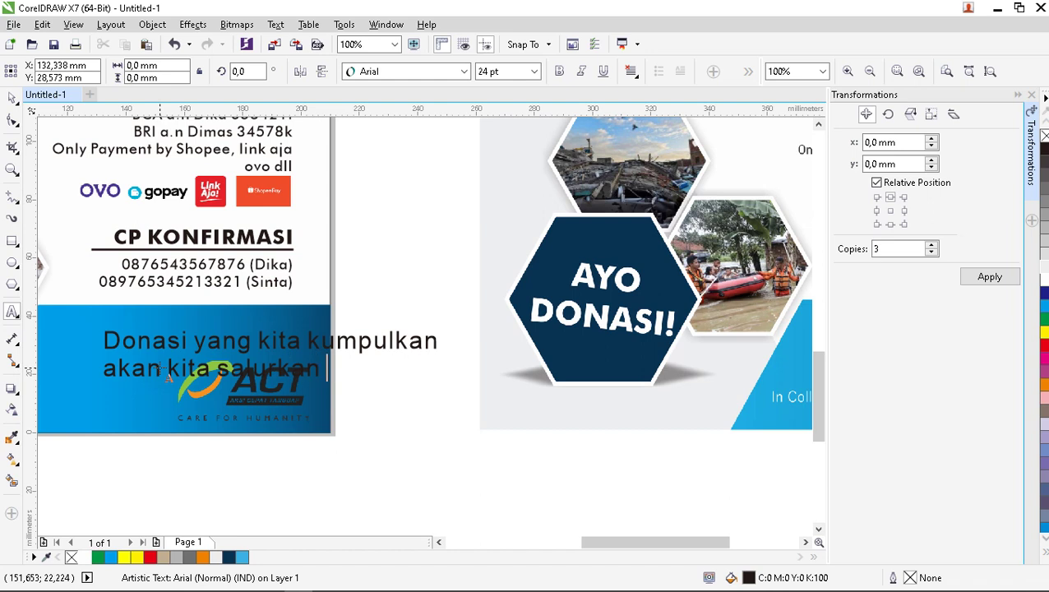
type("elal")
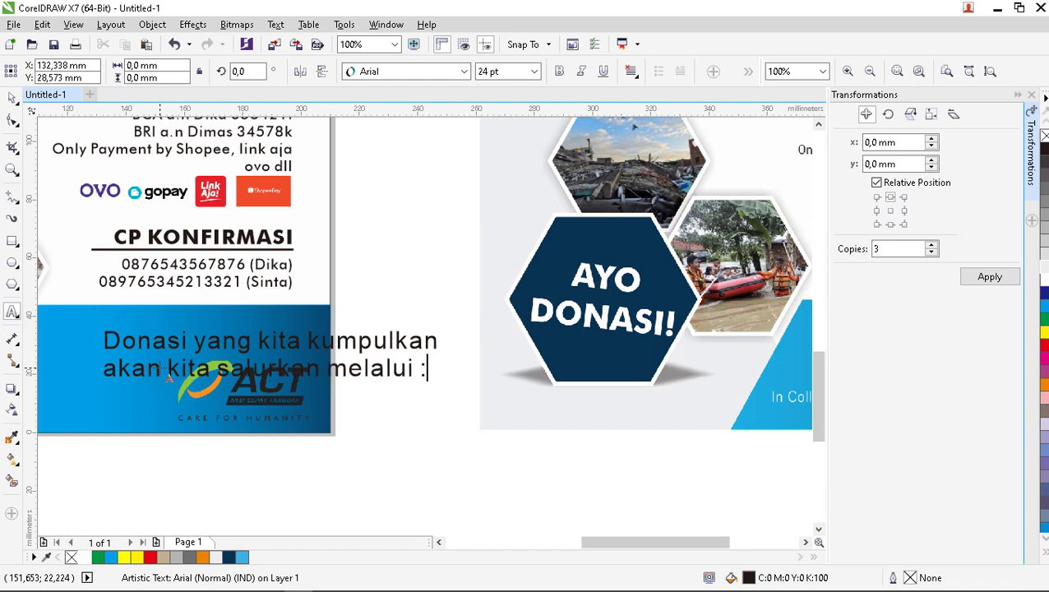
type("ui :")
Make the donation text white 14 pt Bahnschrift Light and move it onto the blue area.
left_click(11, 98)
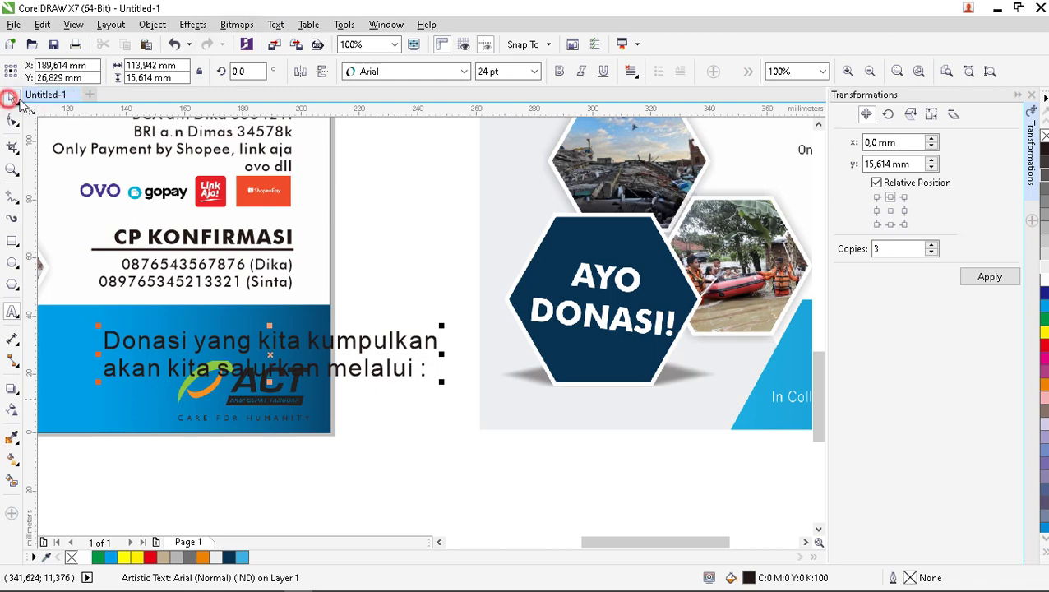
left_click(463, 71)
mouse_move(433, 118)
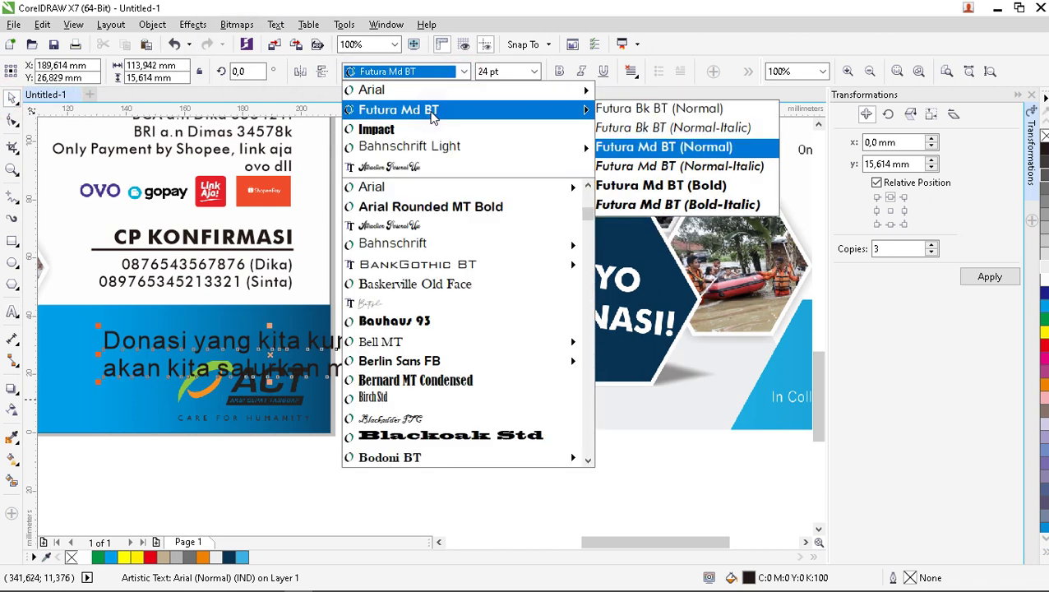
left_click(422, 146)
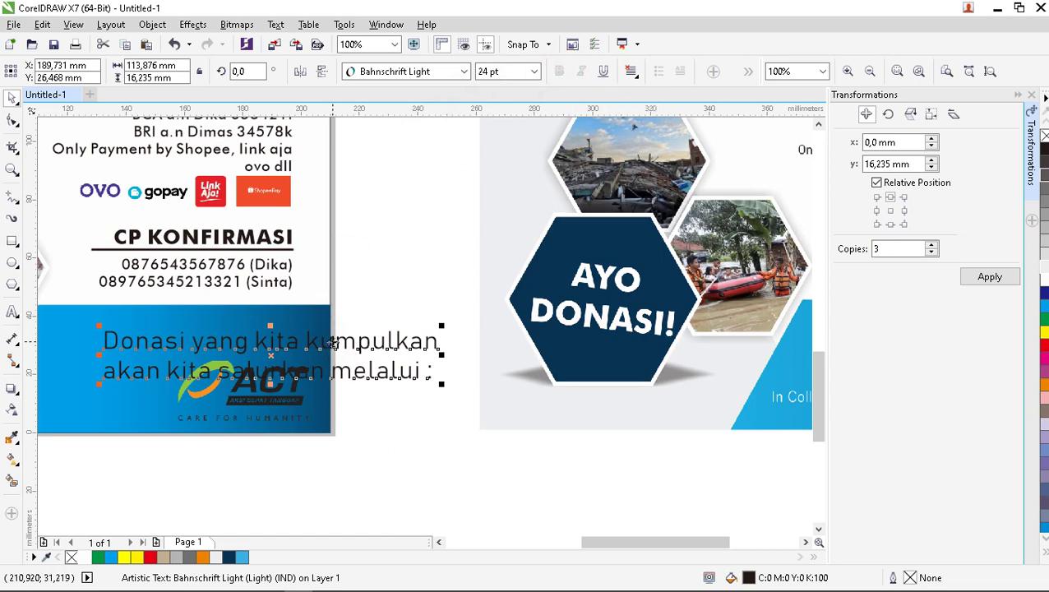
left_click_drag(345, 345, 240, 332)
left_click(534, 71)
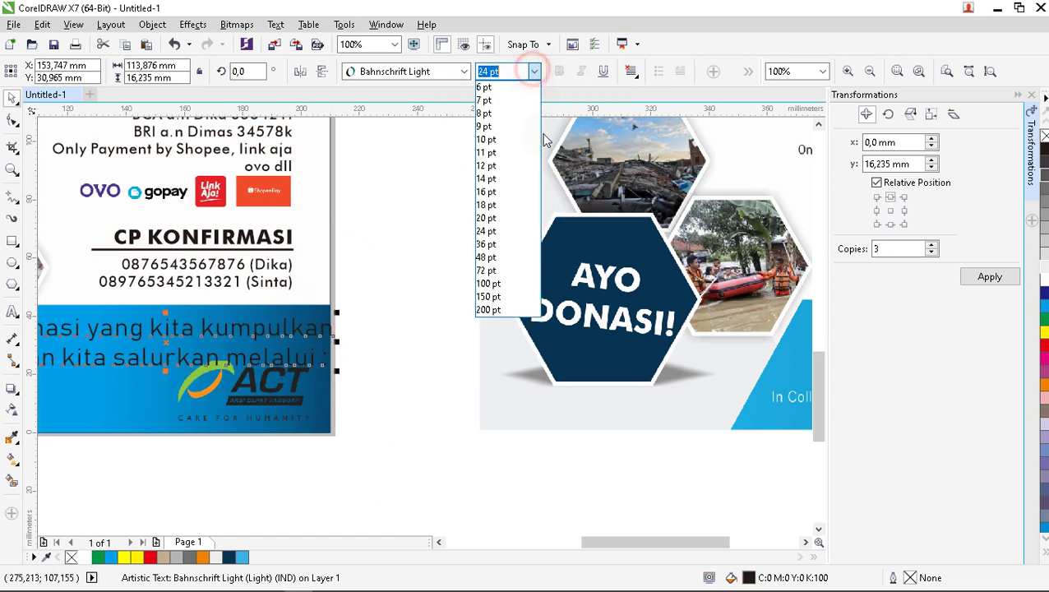
left_click(517, 179)
scroll(282, 344, "down", 2)
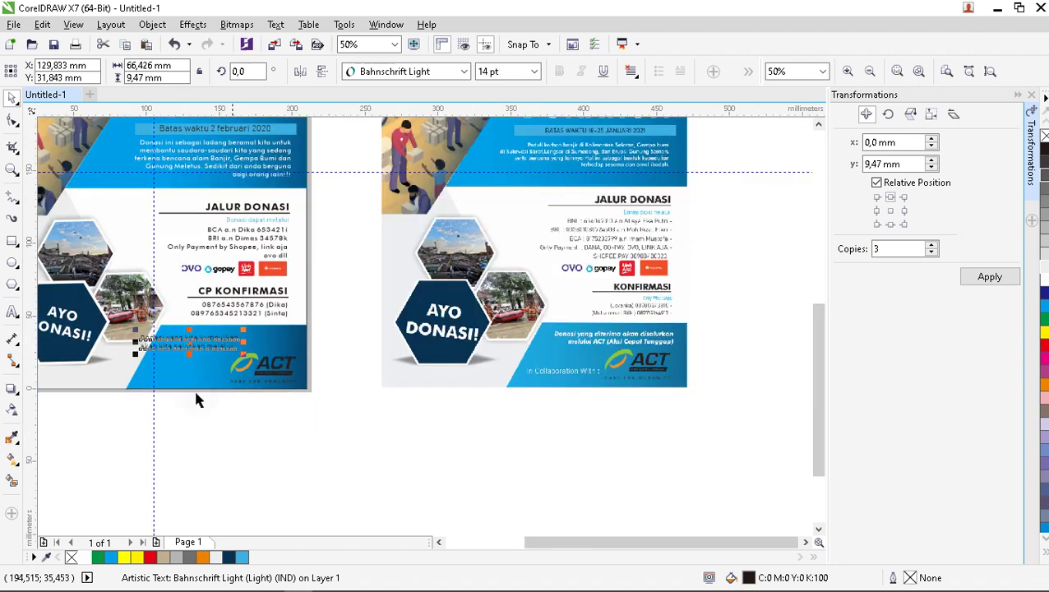
left_click(84, 558)
scroll(177, 344, "up", 2)
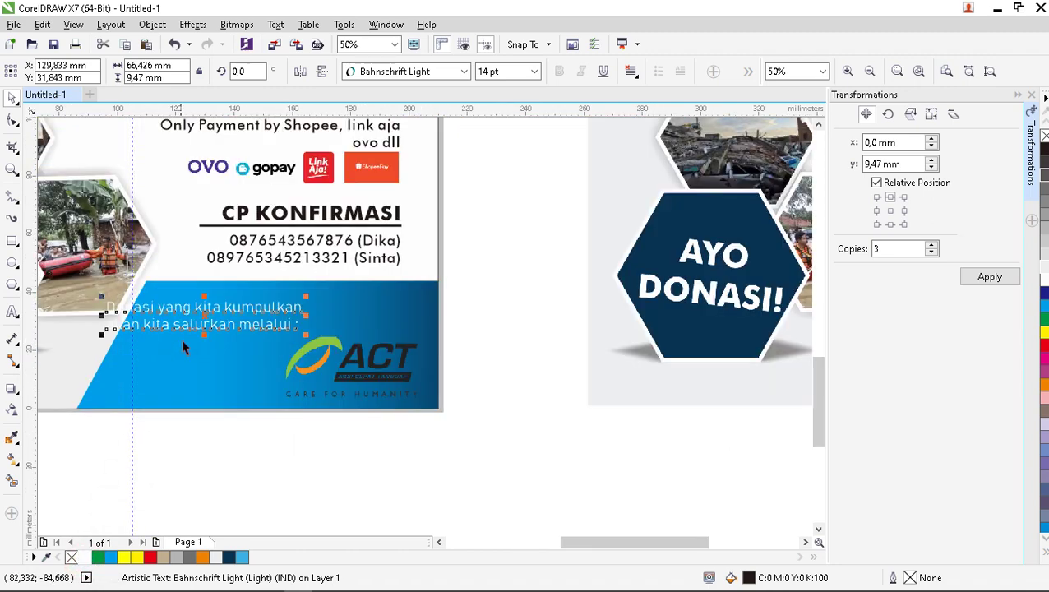
left_click_drag(202, 315, 263, 310)
Switch the donation text to Bahnschrift Normal and fine-tune its position above the ACT logo.
left_click(463, 72)
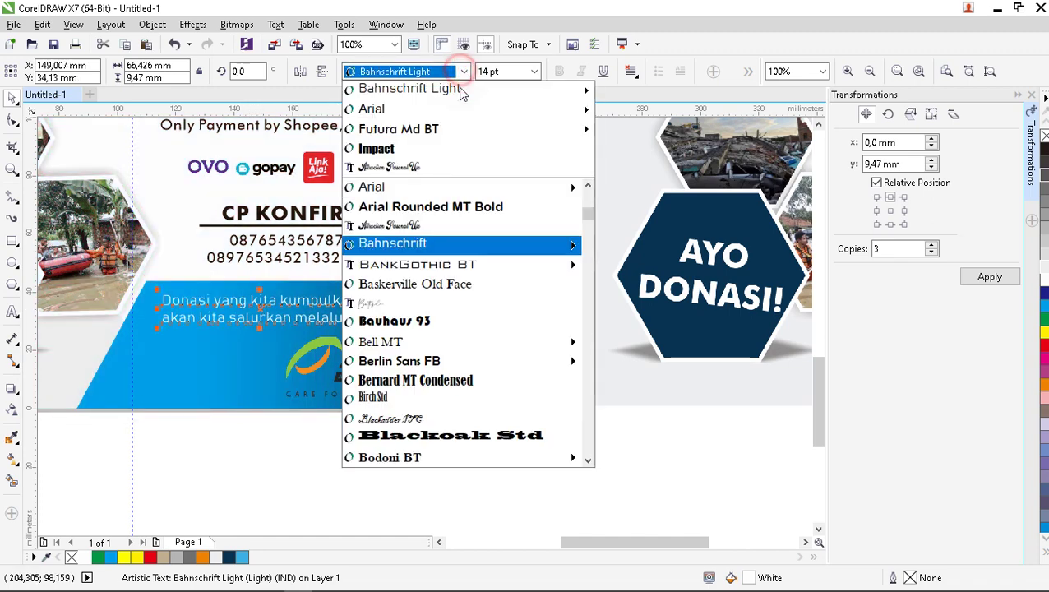
mouse_move(465, 105)
mouse_move(518, 86)
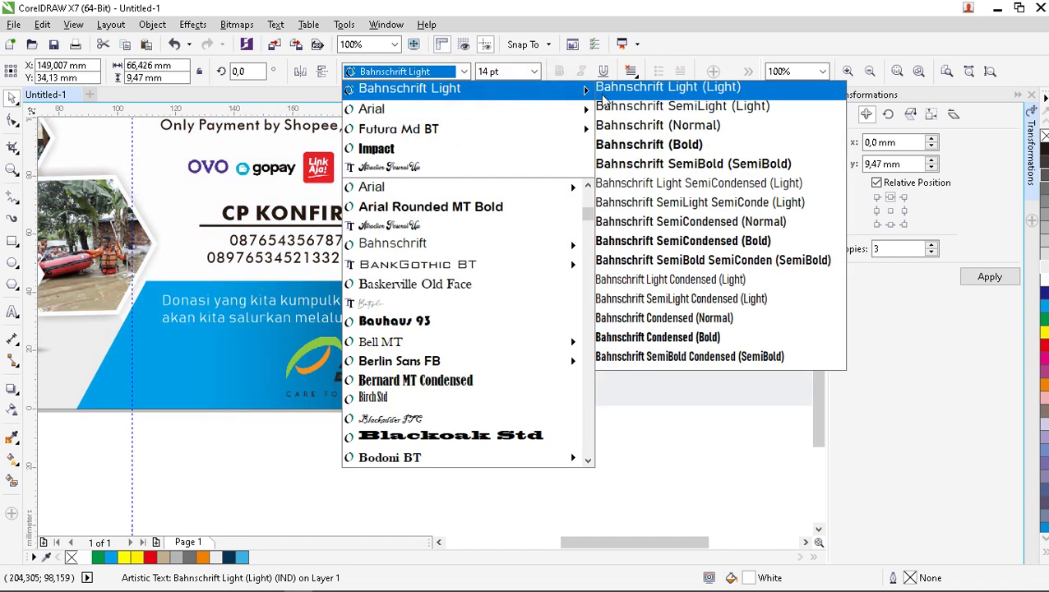
left_click(629, 126)
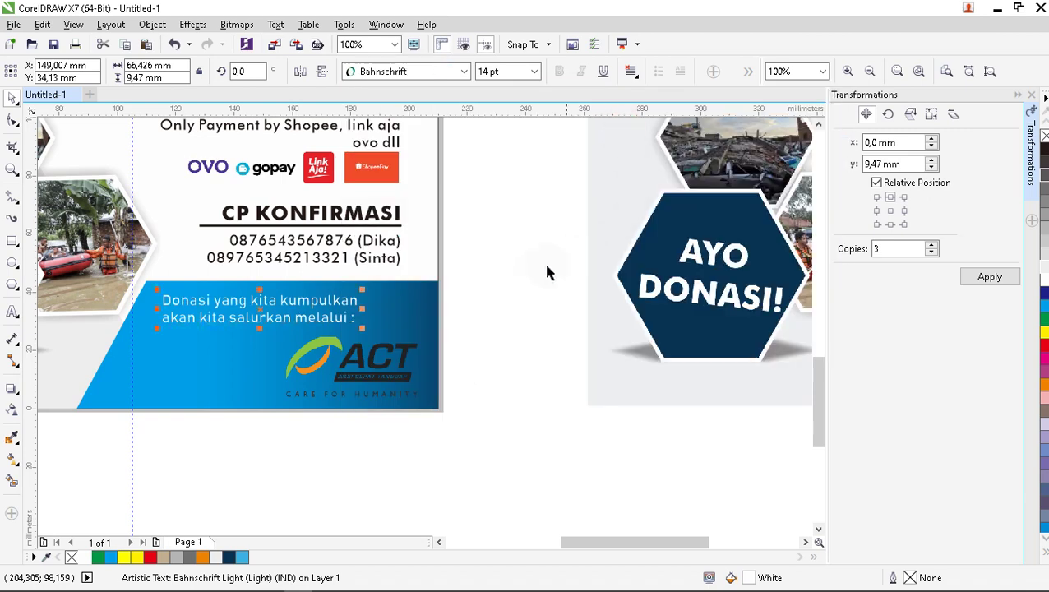
left_click(553, 212)
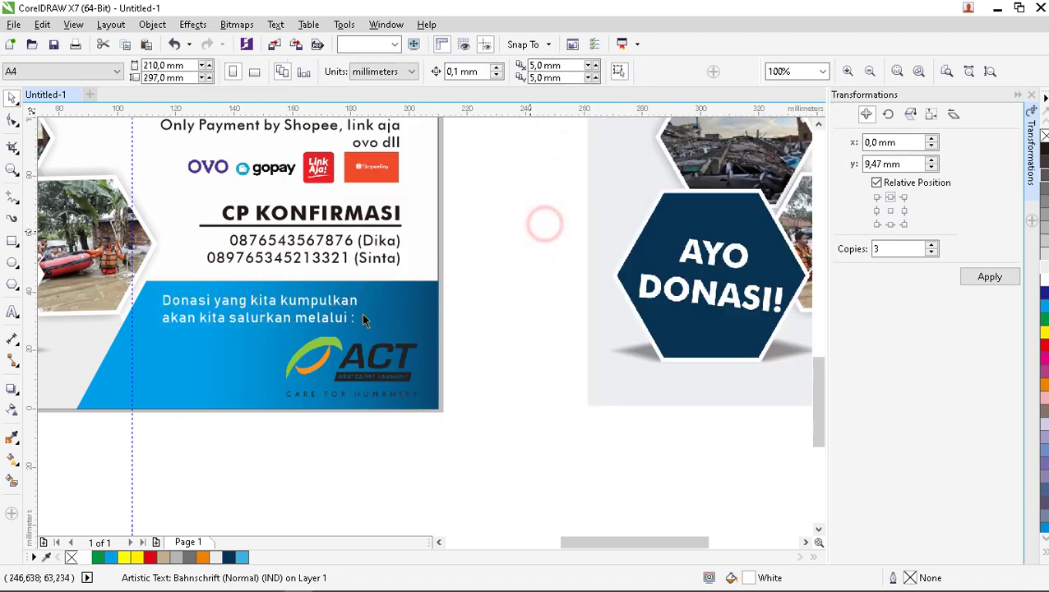
scroll(358, 329, "down", 2)
scroll(354, 346, "up", 2)
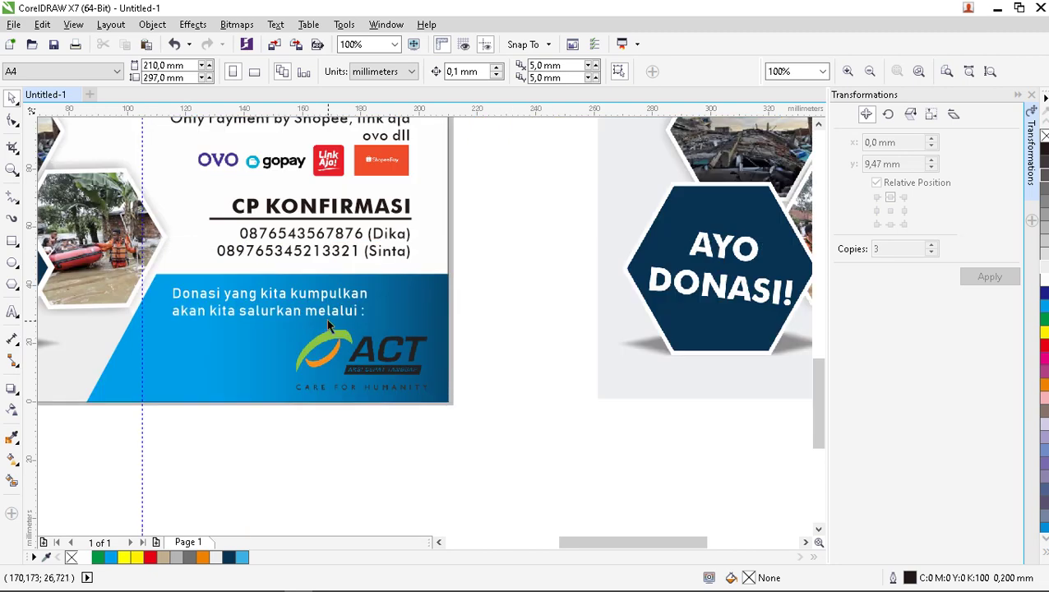
left_click_drag(328, 317, 349, 313)
left_click_drag(376, 360, 377, 360)
left_click(495, 331)
scroll(290, 357, "down", 2)
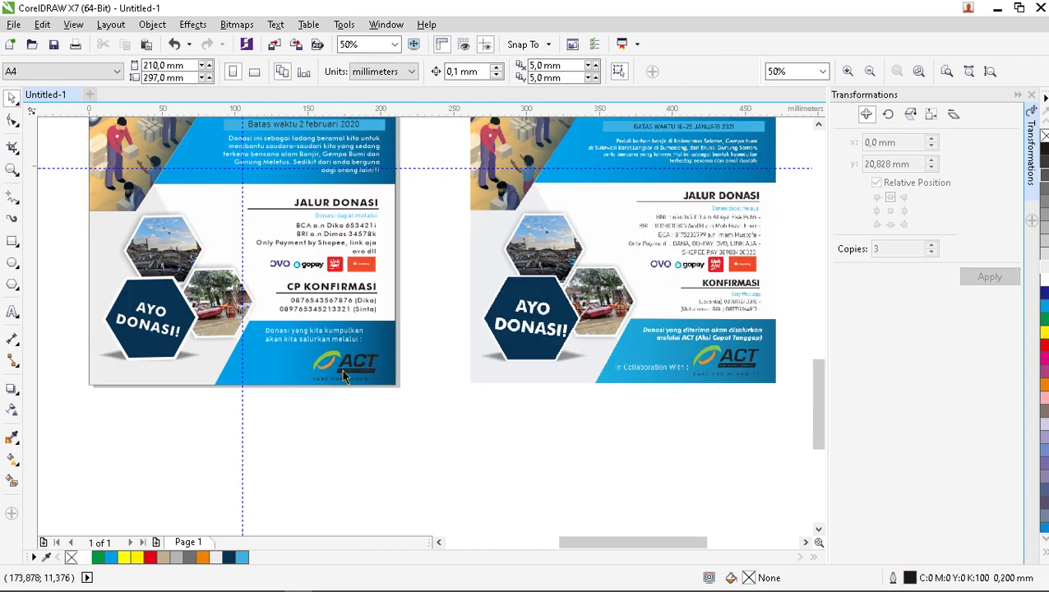
scroll(290, 358, "up", 2)
Add the caption 'in colaboration with:' at the blue area's bottom left.
left_click(280, 311)
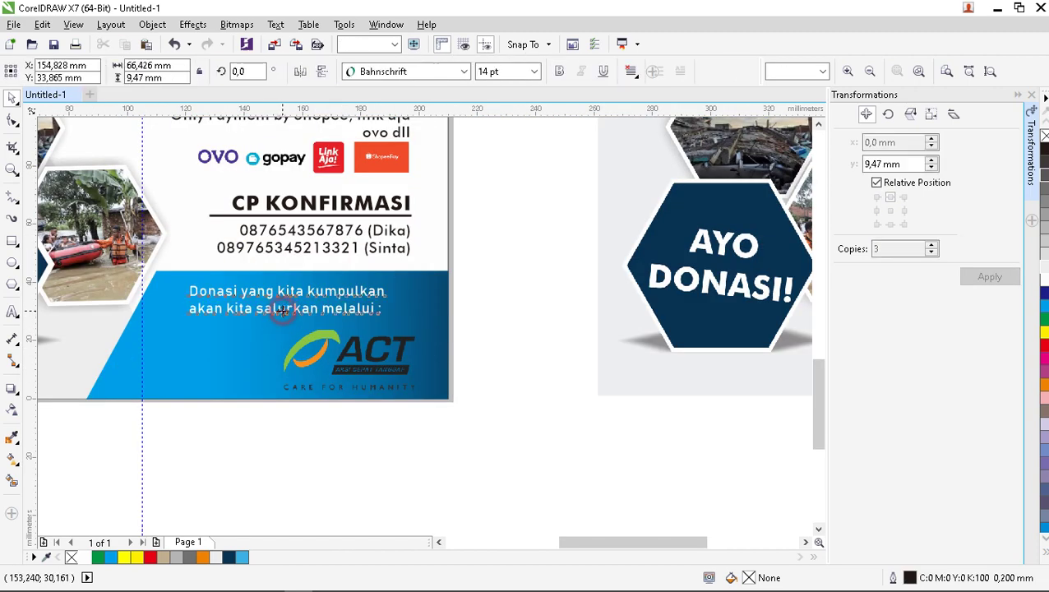
left_click(11, 313)
left_click(164, 372)
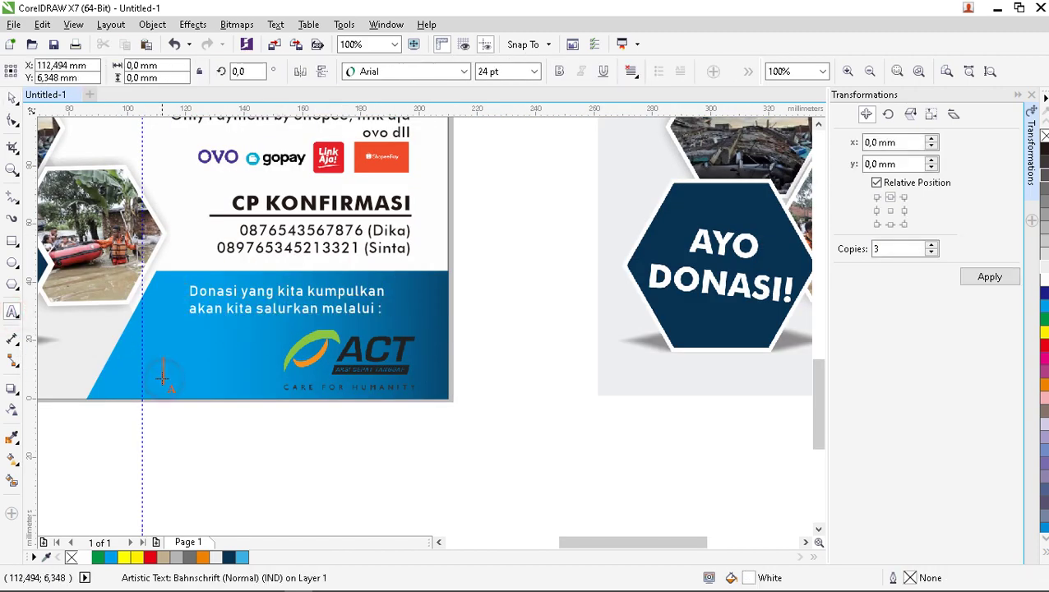
type("in colaboration with")
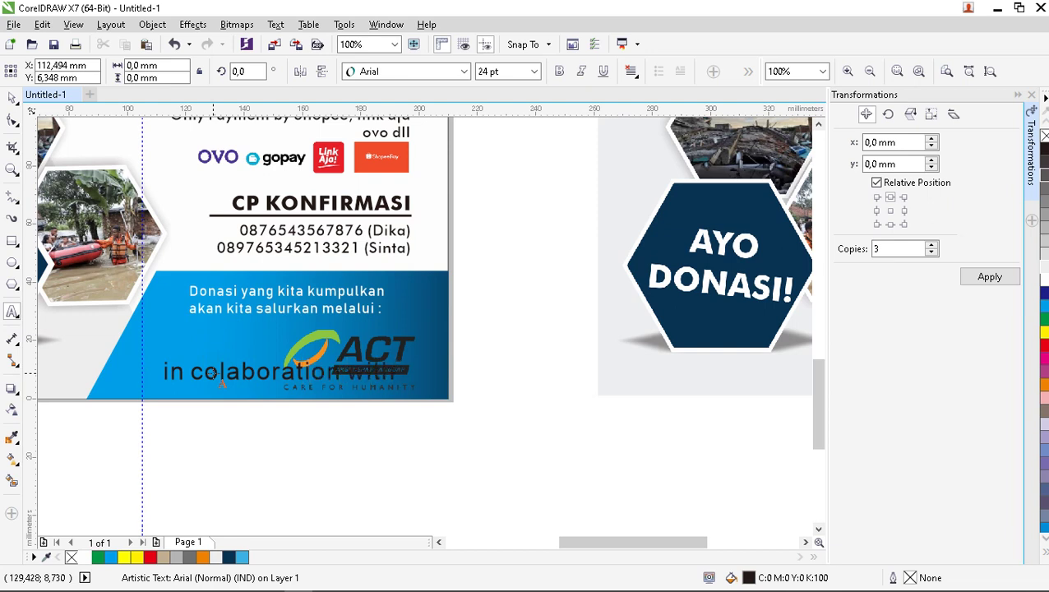
left_click(8, 99)
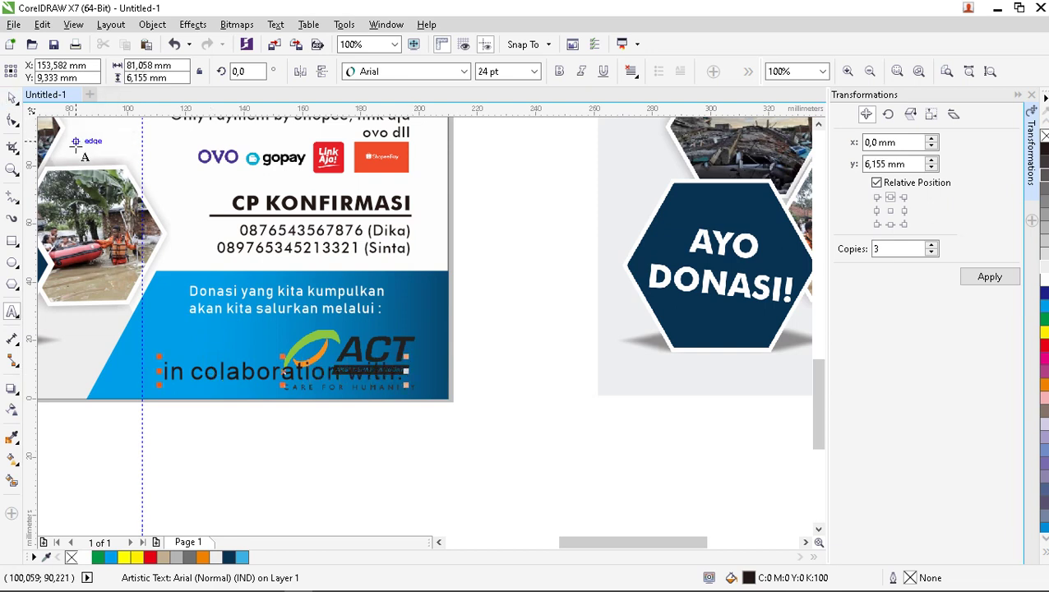
Make the caption italic white 12 pt Bahnschrift and place it beside the ACT logo.
left_click(581, 70)
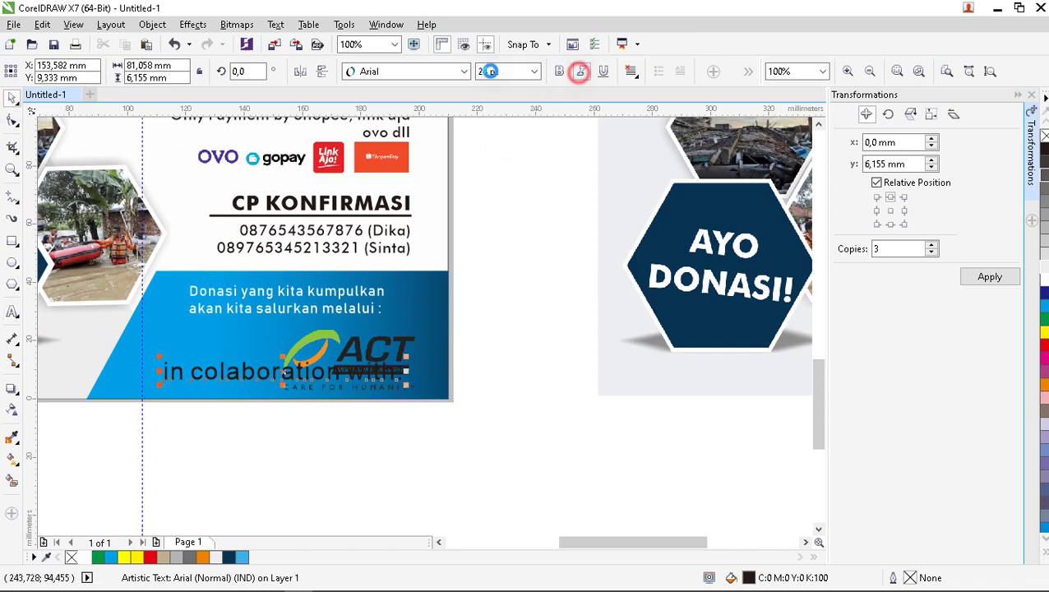
left_click(464, 71)
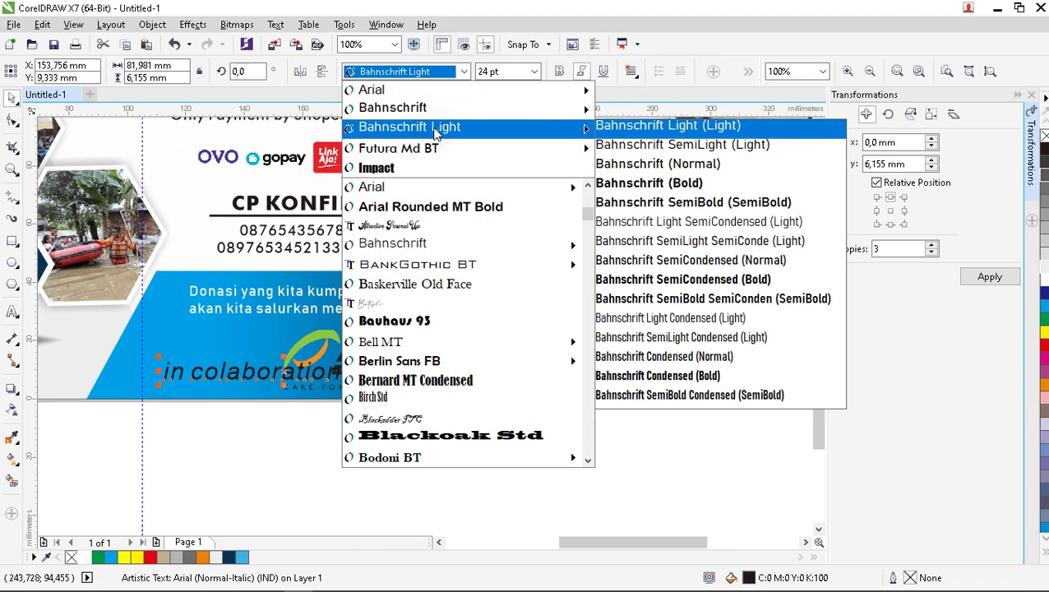
left_click(436, 129)
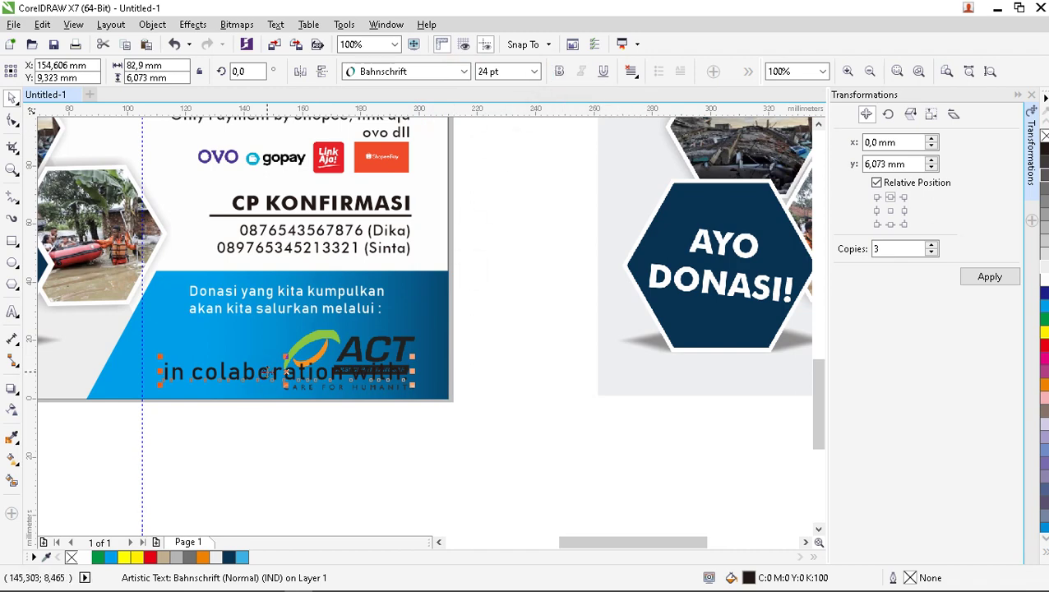
left_click_drag(266, 372, 202, 374)
triple_click(493, 72)
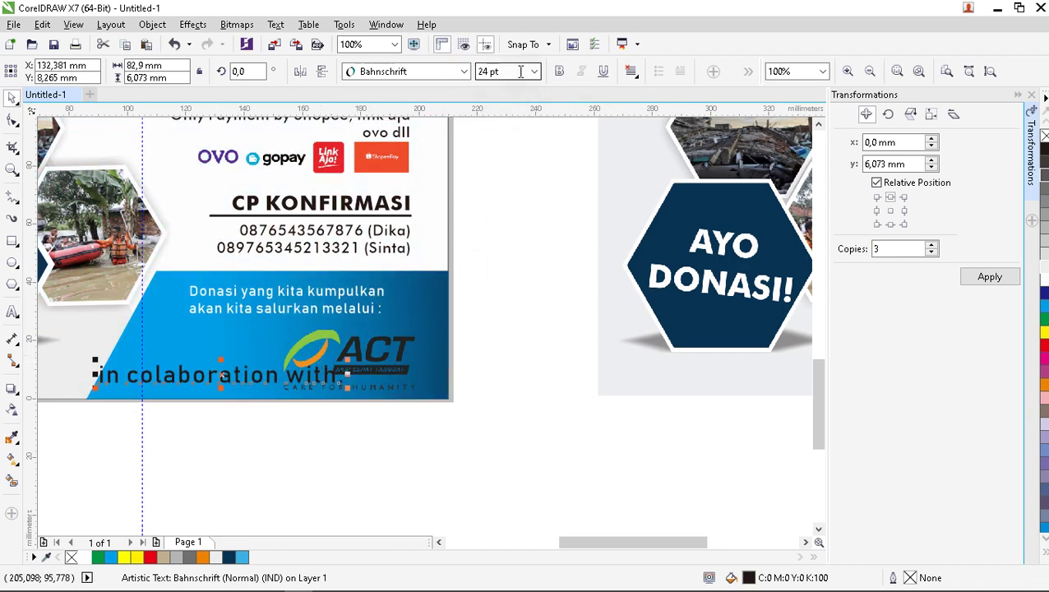
type("10")
left_click(535, 71)
left_click(514, 166)
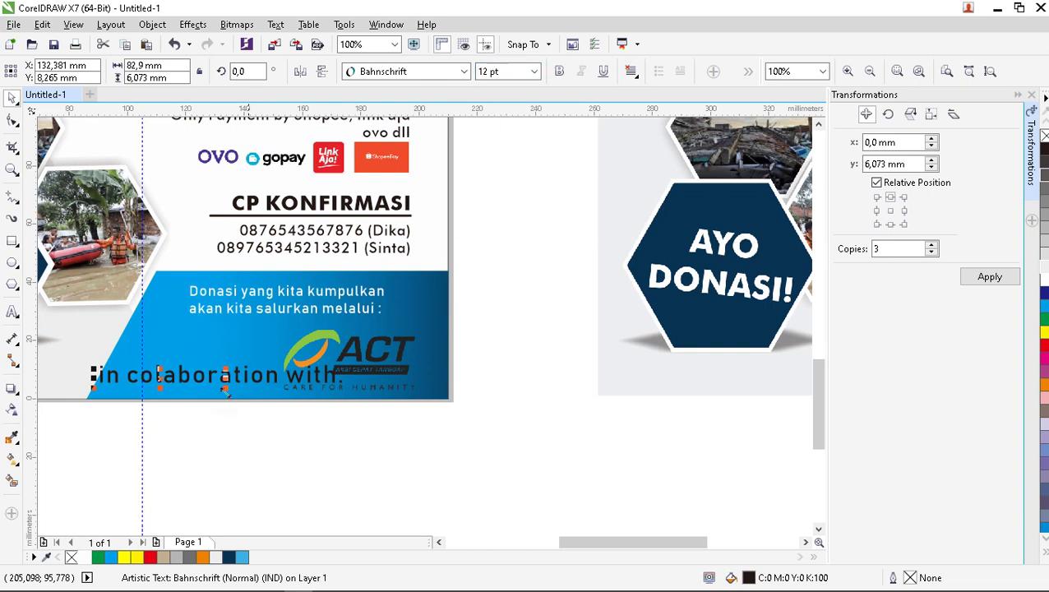
left_click(81, 556)
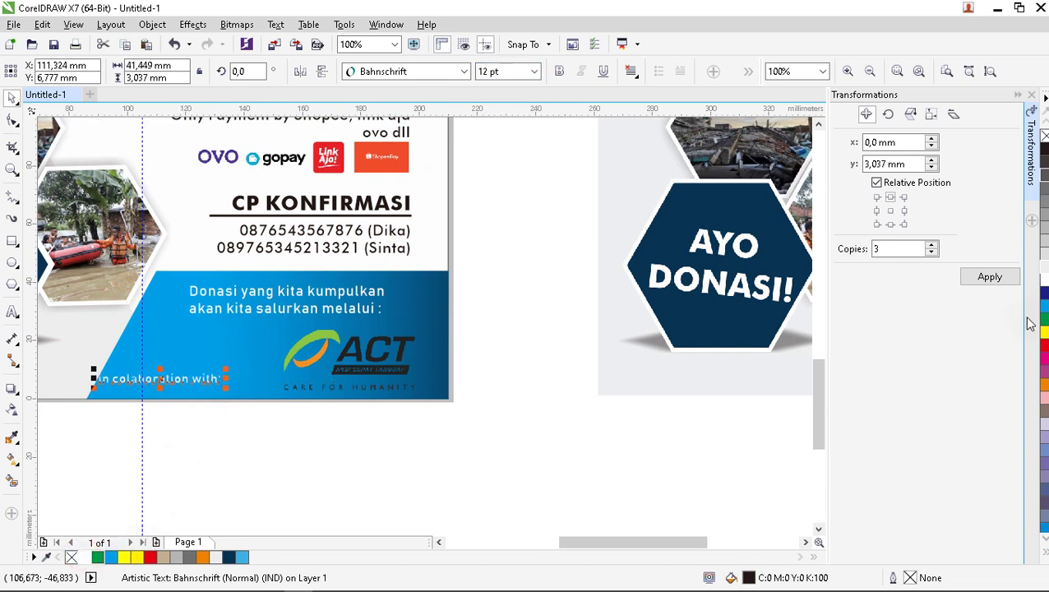
left_click(179, 379)
left_click_drag(178, 379, 228, 355)
left_click(377, 356)
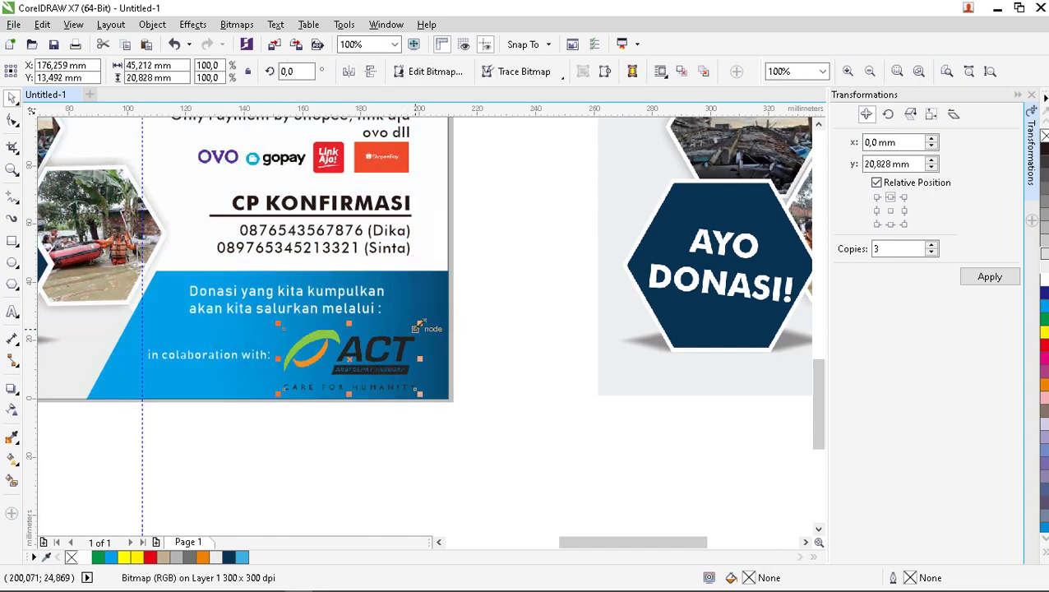
Enlarge the ACT logo, shift the Donasi text left, and nudge the caption slightly down.
left_click_drag(418, 327, 454, 321)
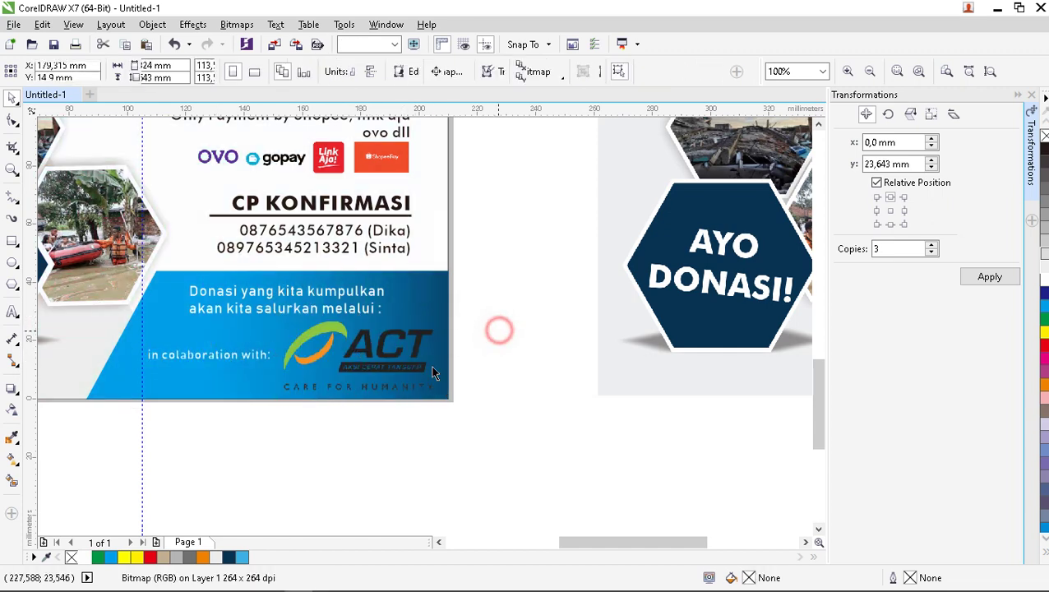
left_click(499, 329)
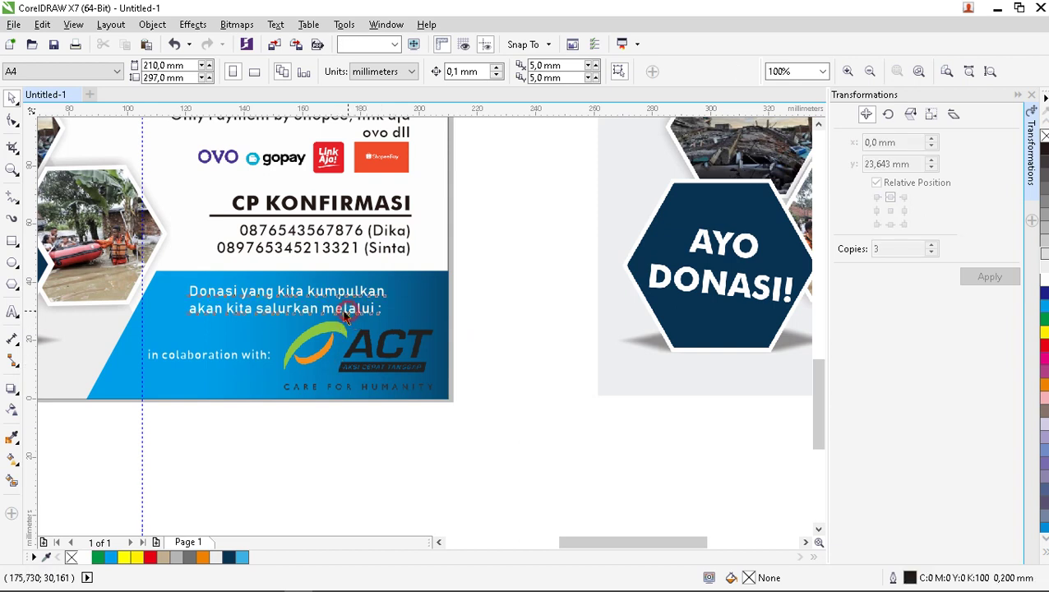
left_click_drag(347, 312, 336, 307)
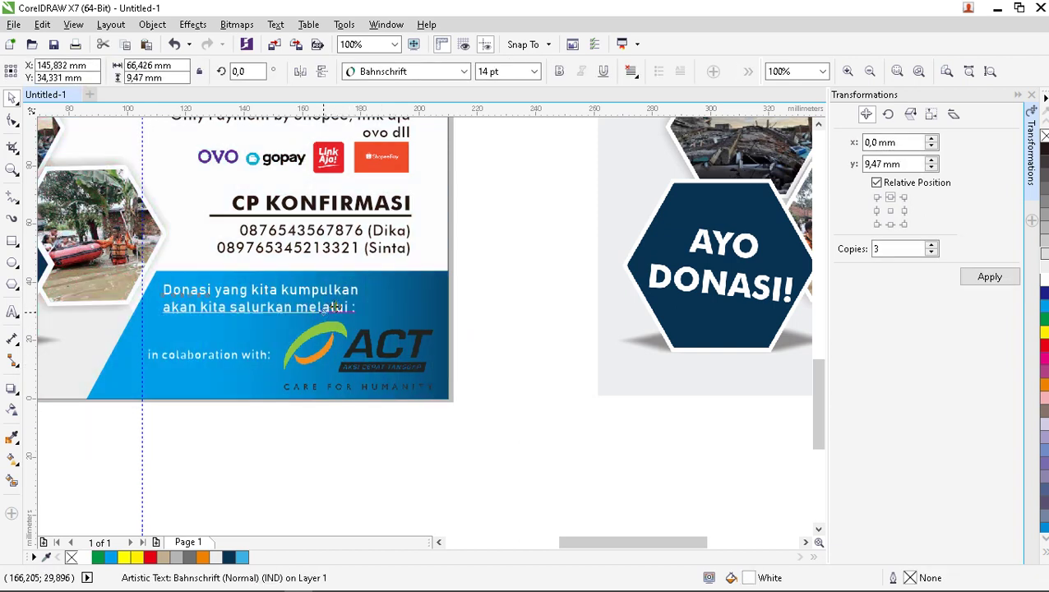
left_click(486, 277)
left_click(256, 358)
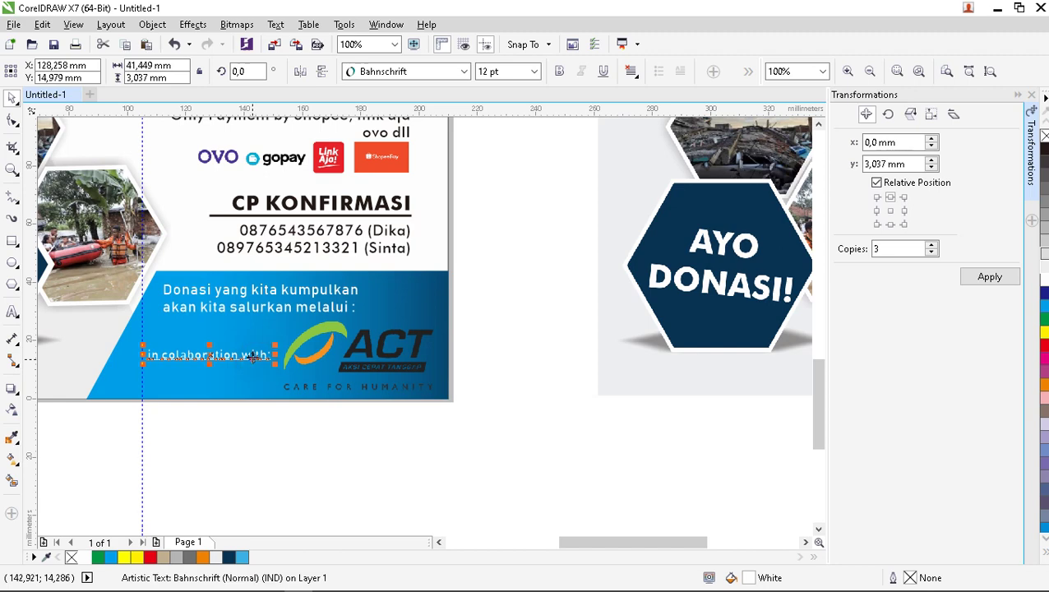
left_click_drag(256, 356, 255, 357)
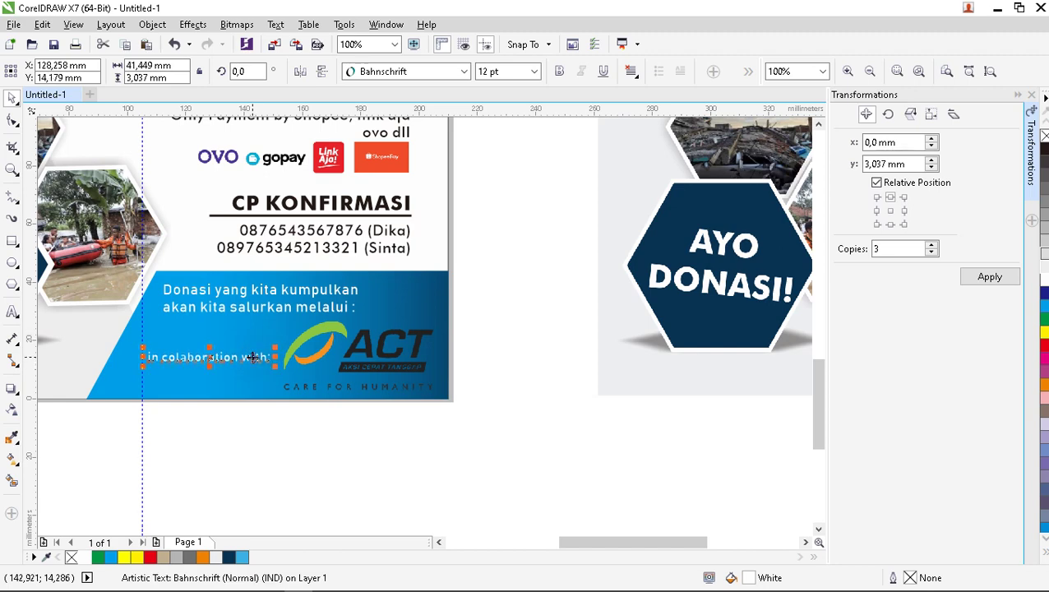
left_click(455, 394)
scroll(419, 366, "down", 2)
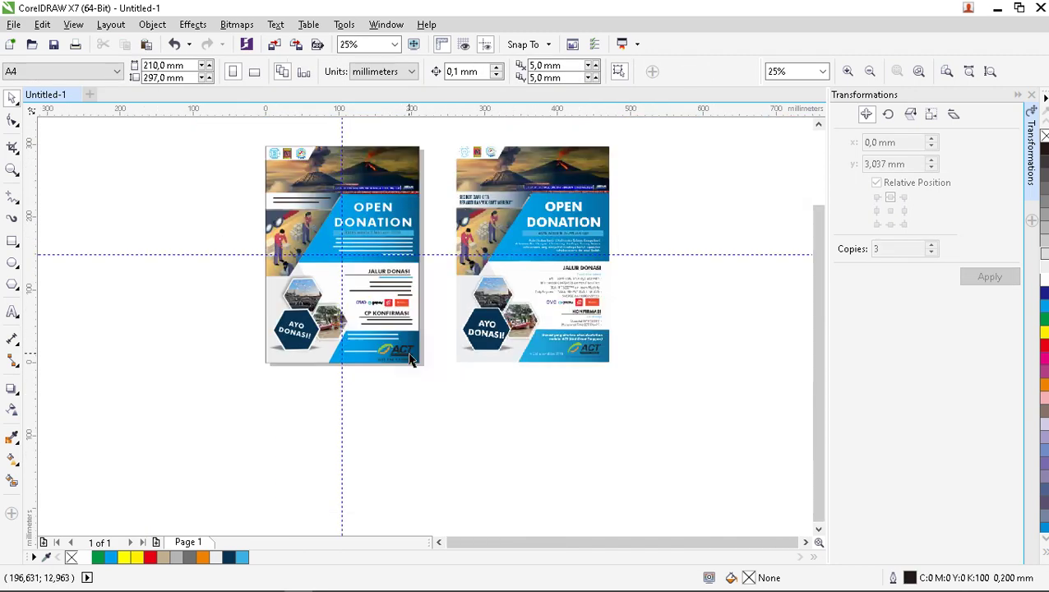
left_click(497, 227)
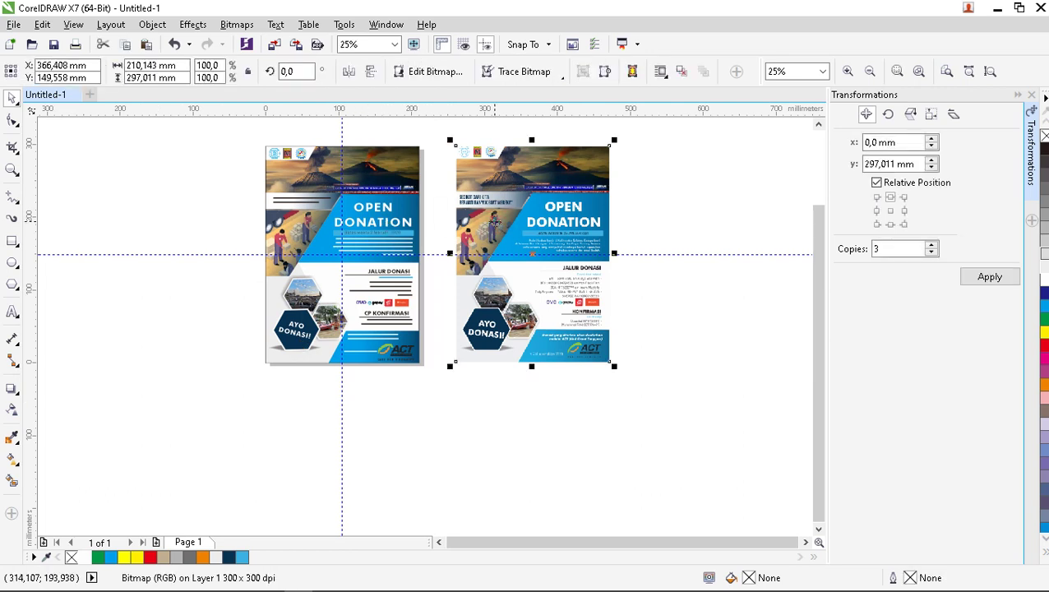
Delete the reference flyer image from the right of the canvas.
key("Delete")
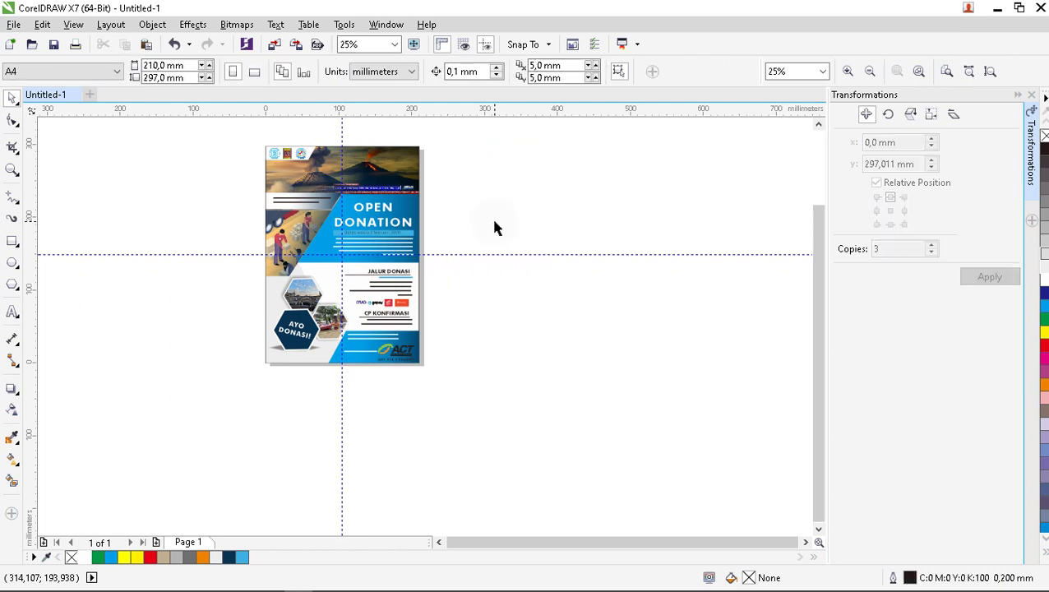
scroll(349, 147, "up", 1)
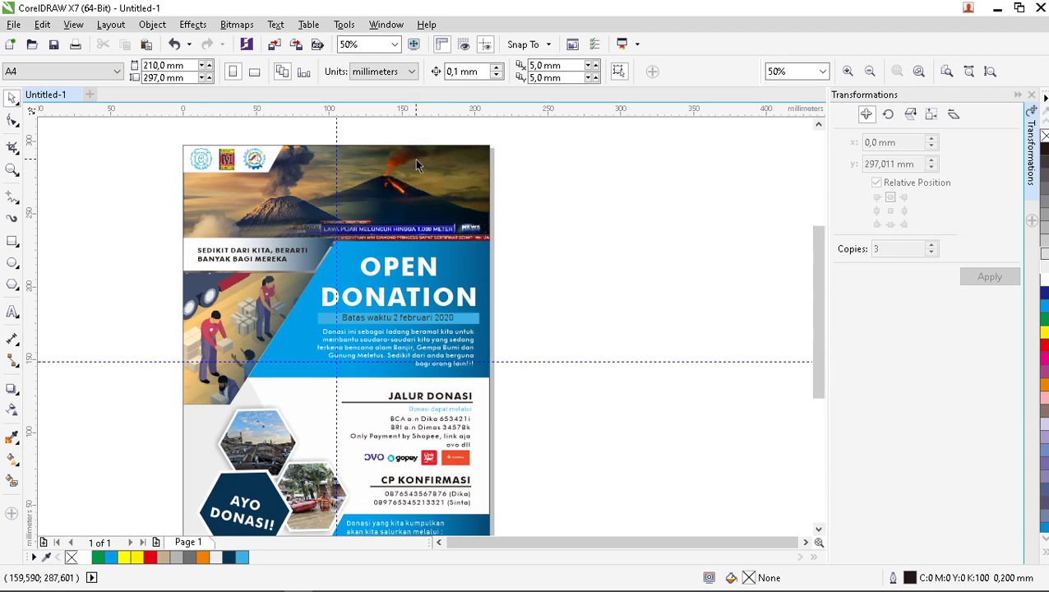
scroll(415, 159, "down", 1)
scroll(444, 190, "up", 1)
Set the poster background frame's outline width to None.
left_click(444, 177)
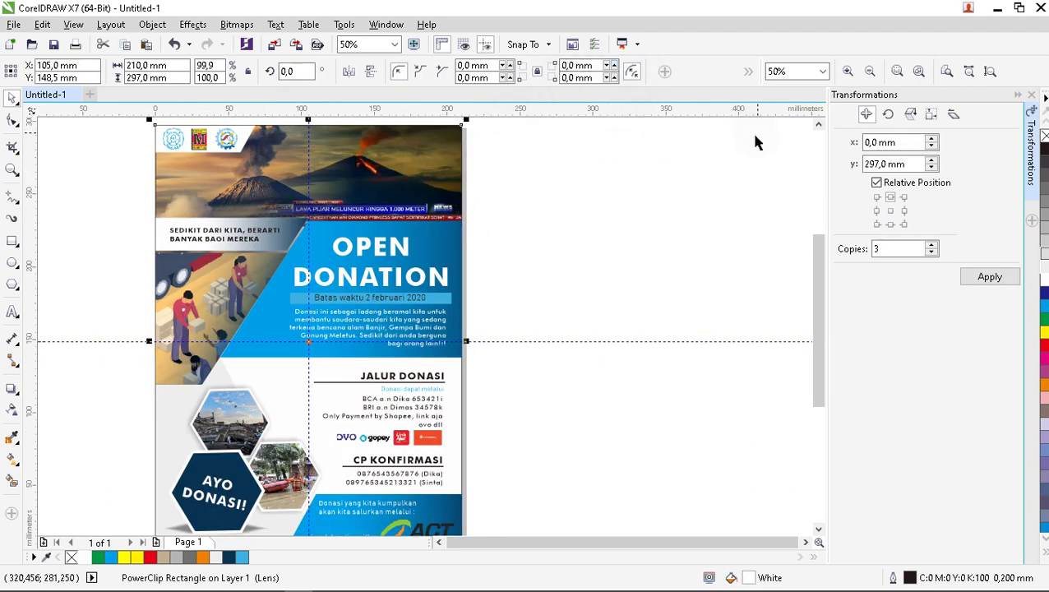
scroll(156, 293, "up", 3)
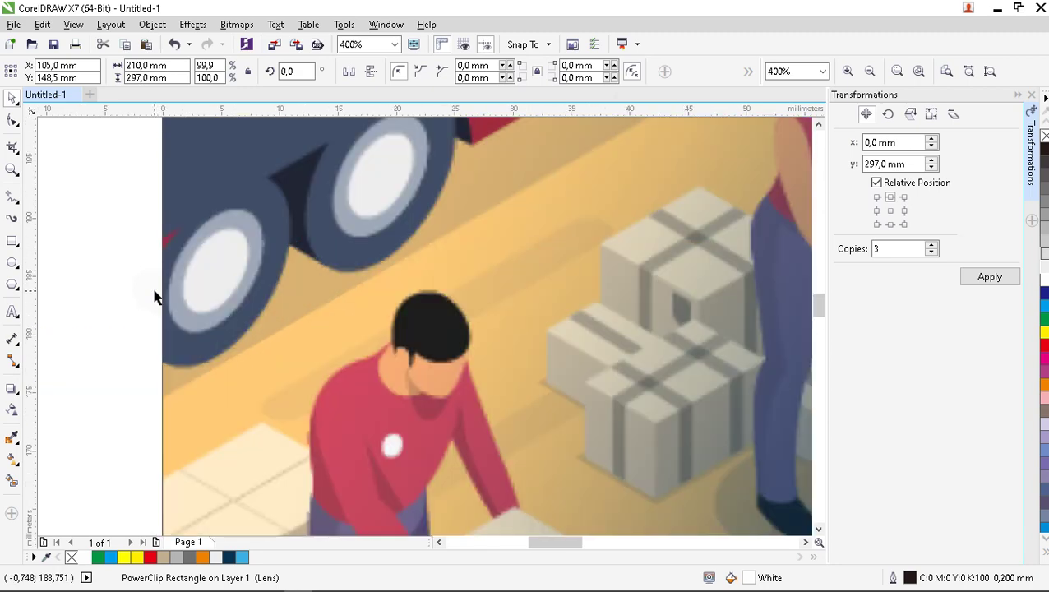
scroll(156, 294, "down", 4)
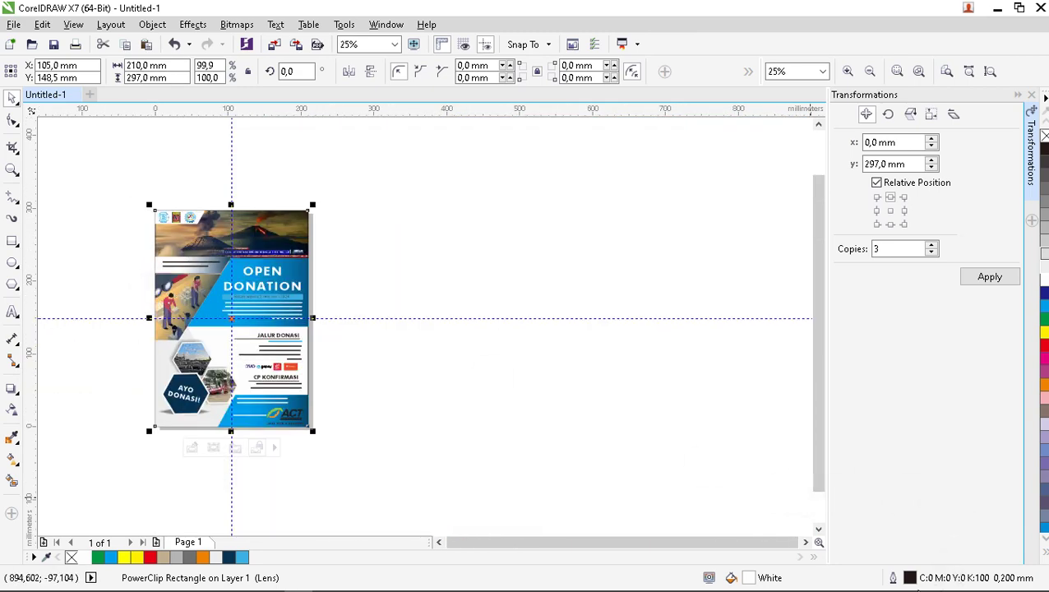
double_click(909, 578)
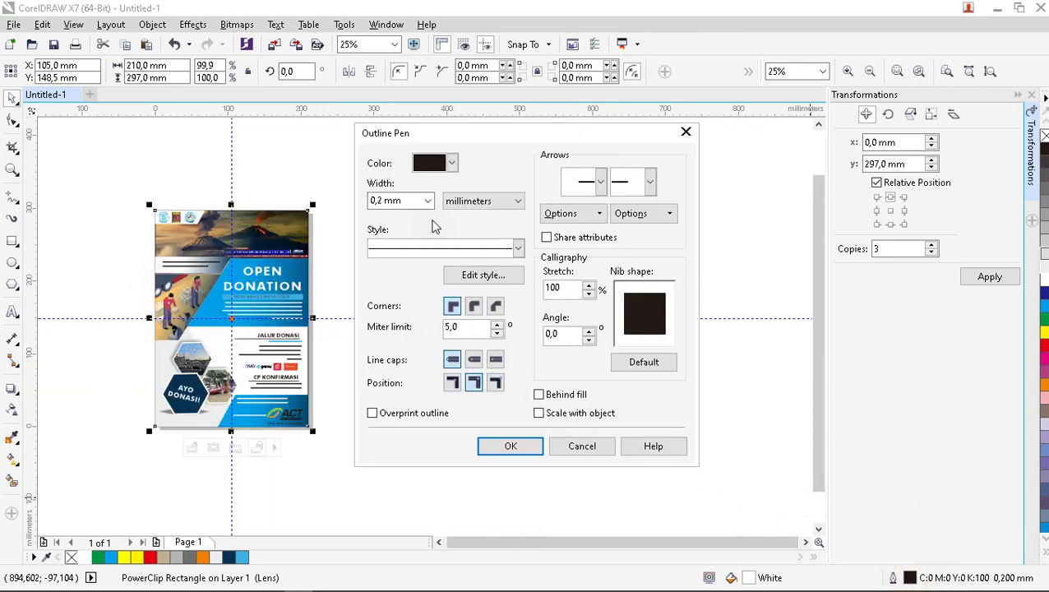
left_click(428, 201)
left_click(417, 215)
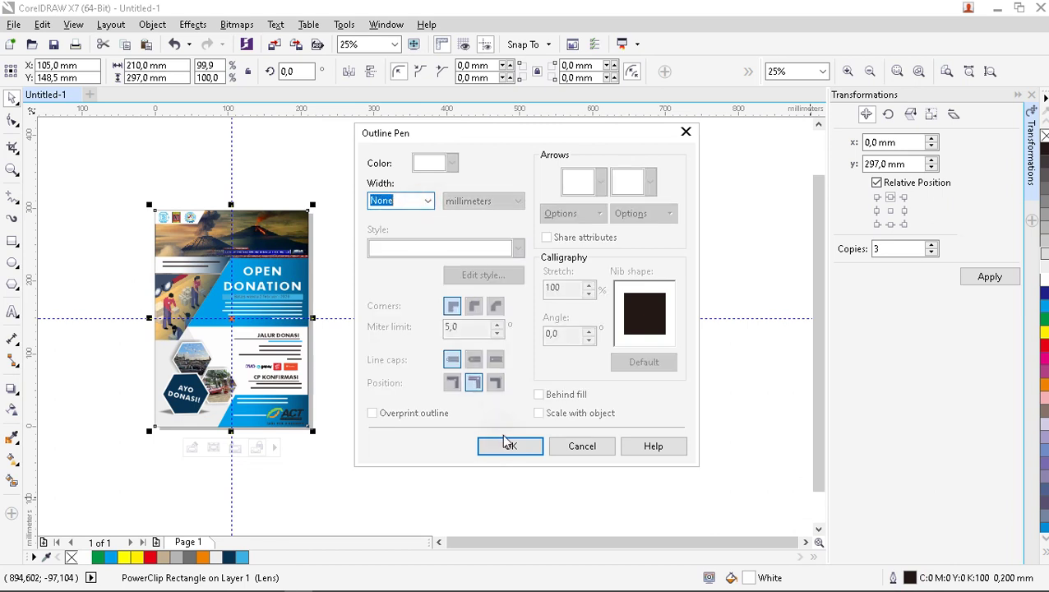
left_click(508, 444)
key("Escape")
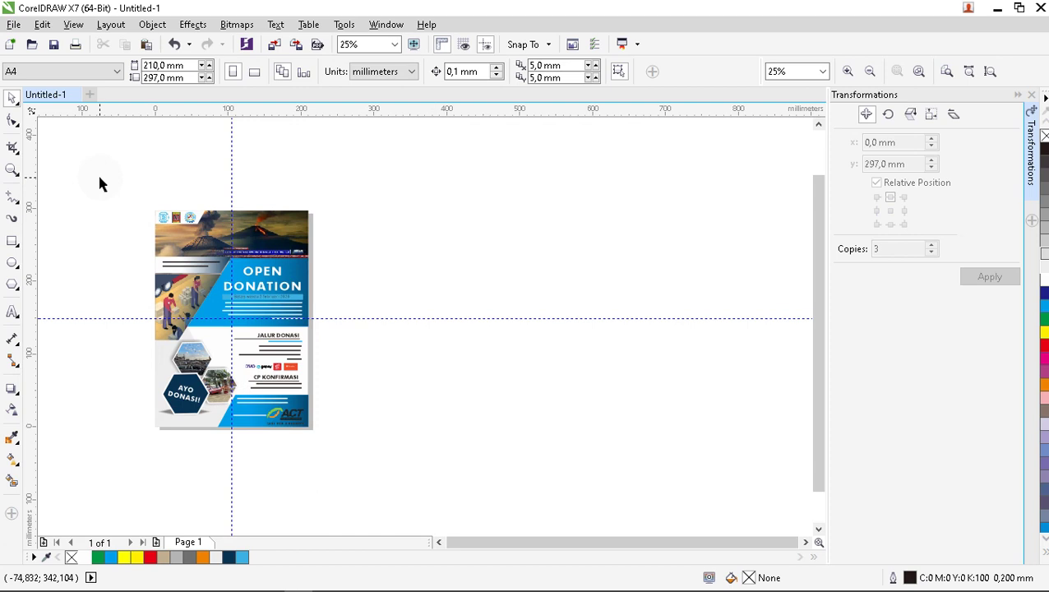
Group all 35 poster objects and snap the group onto the guideline.
key("ctrl+a")
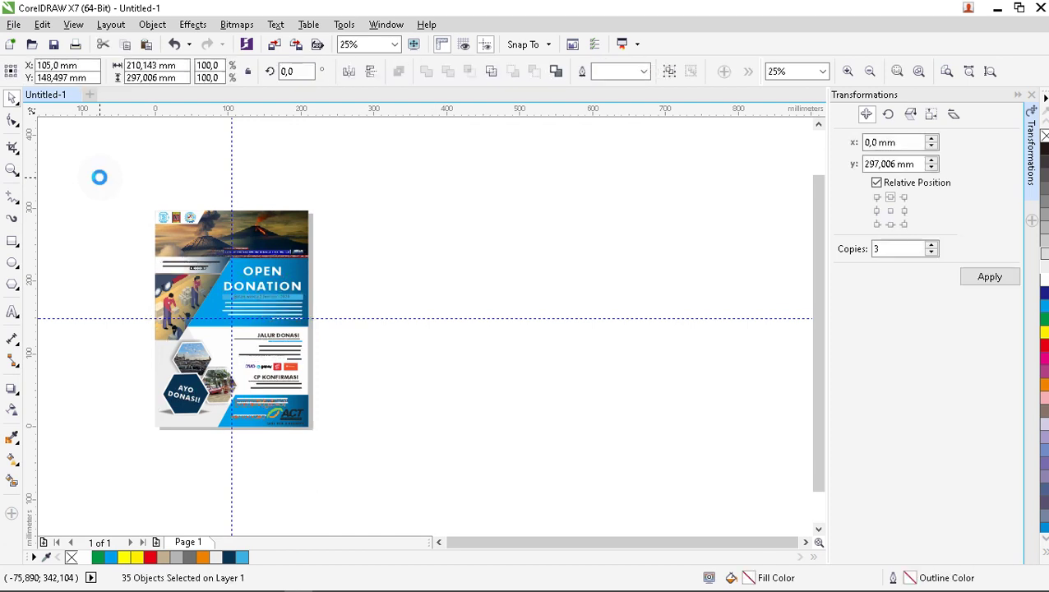
key("ctrl+g")
left_click(460, 236)
left_click(281, 306)
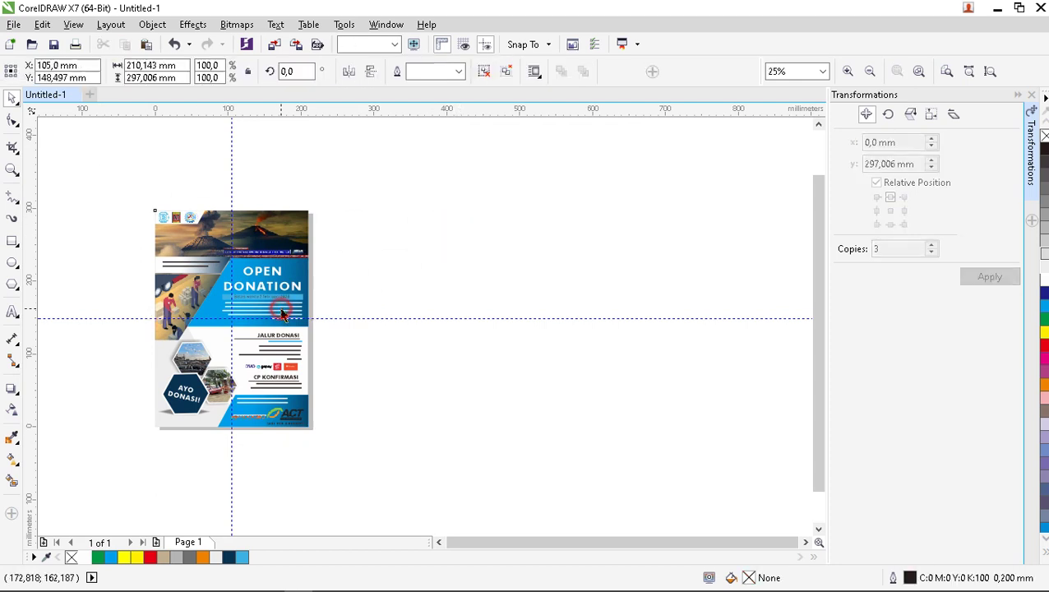
left_click_drag(280, 308, 281, 309)
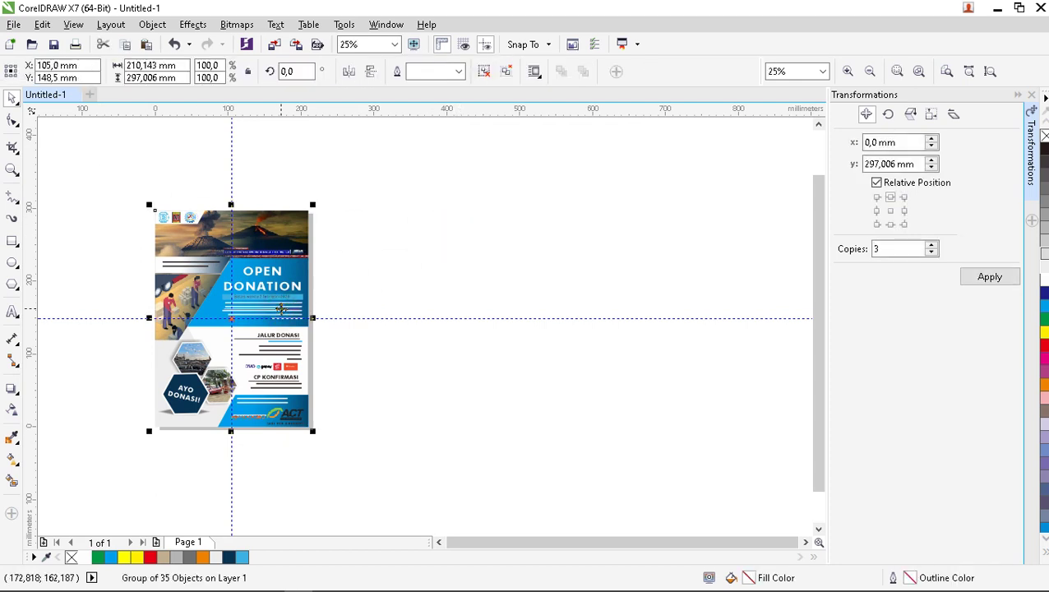
left_click(457, 222)
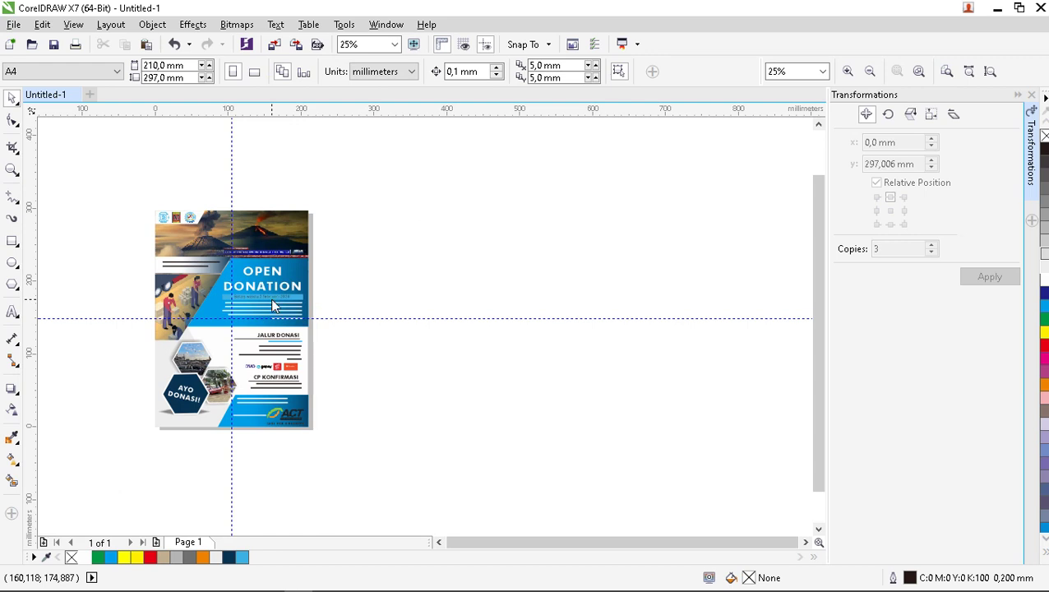
key("ctrl+s")
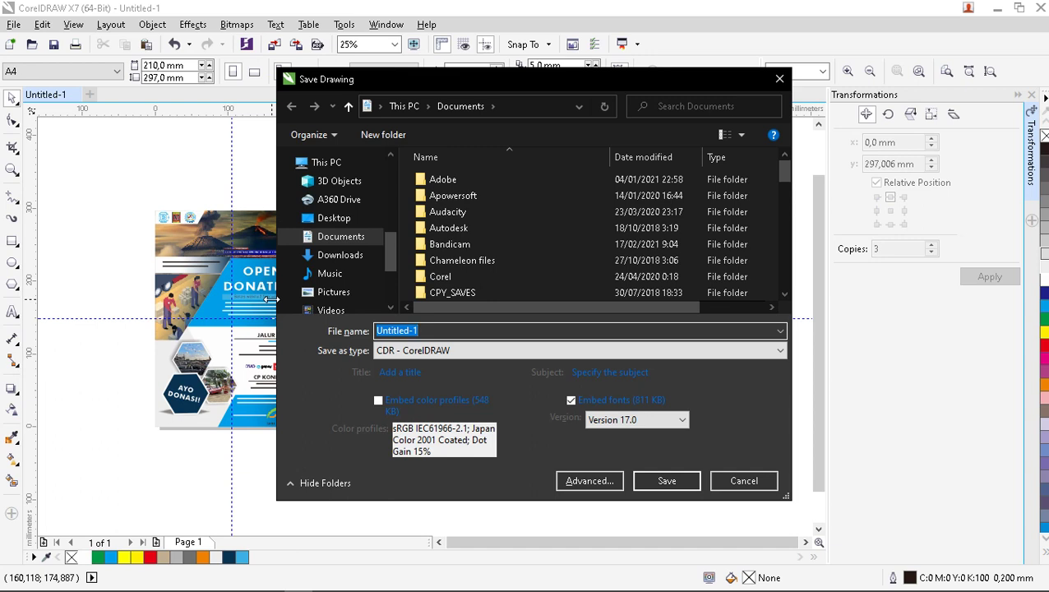
Save the drawing as 'pamphlet donasi.cdr' in F:\KONTEN CDR.
type("pamphlet donasi")
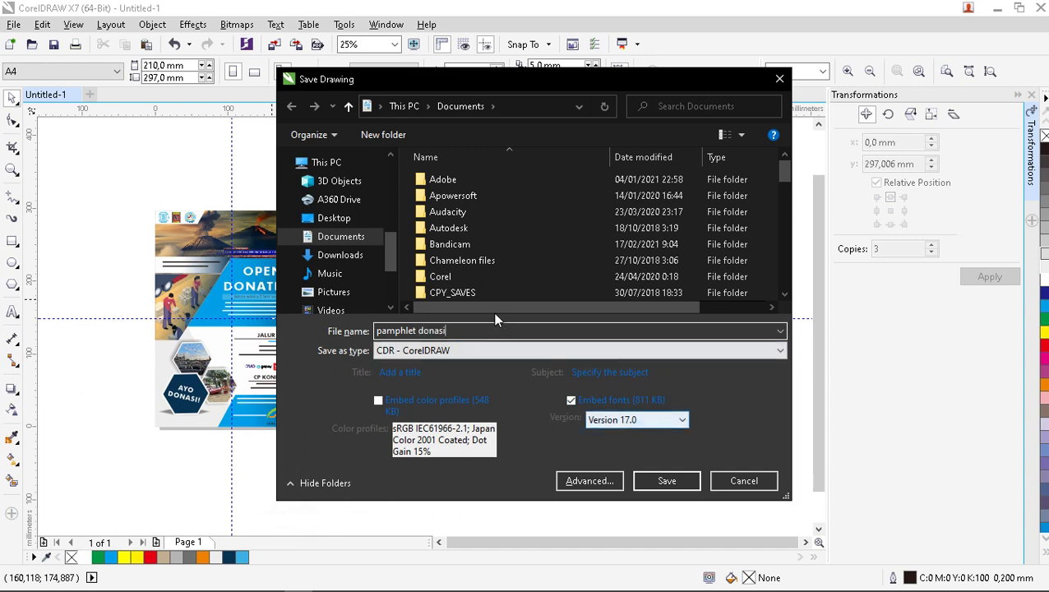
scroll(386, 269, "down", 1)
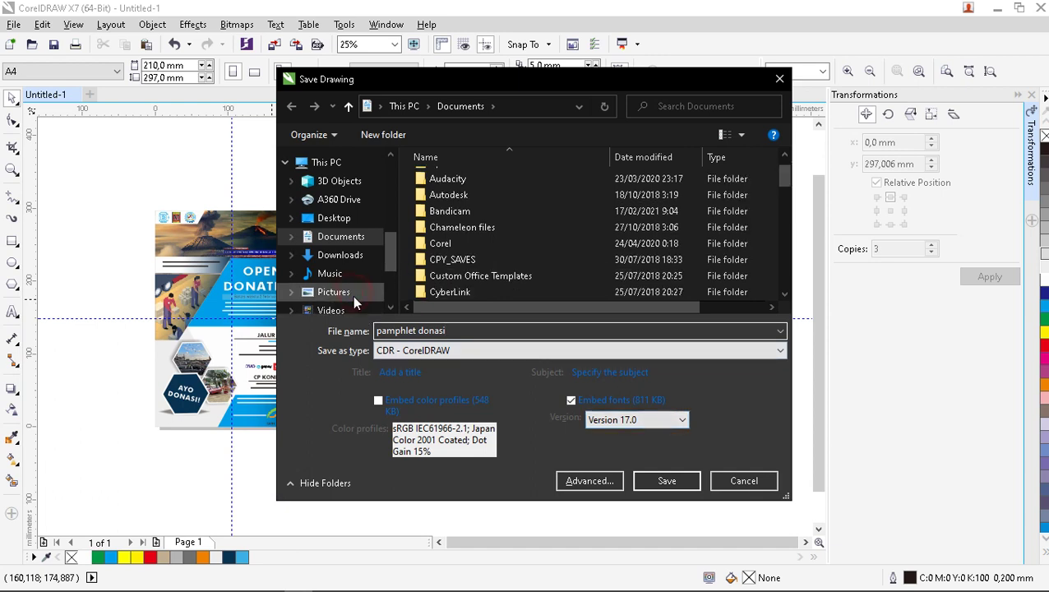
left_click(353, 296)
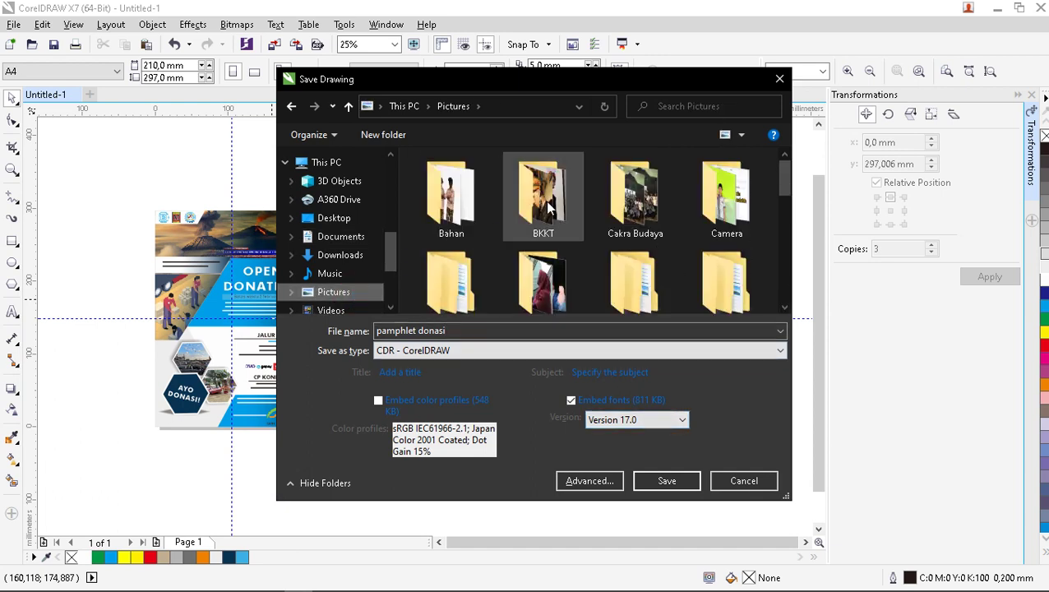
scroll(548, 209, "down", 1)
left_click(782, 177)
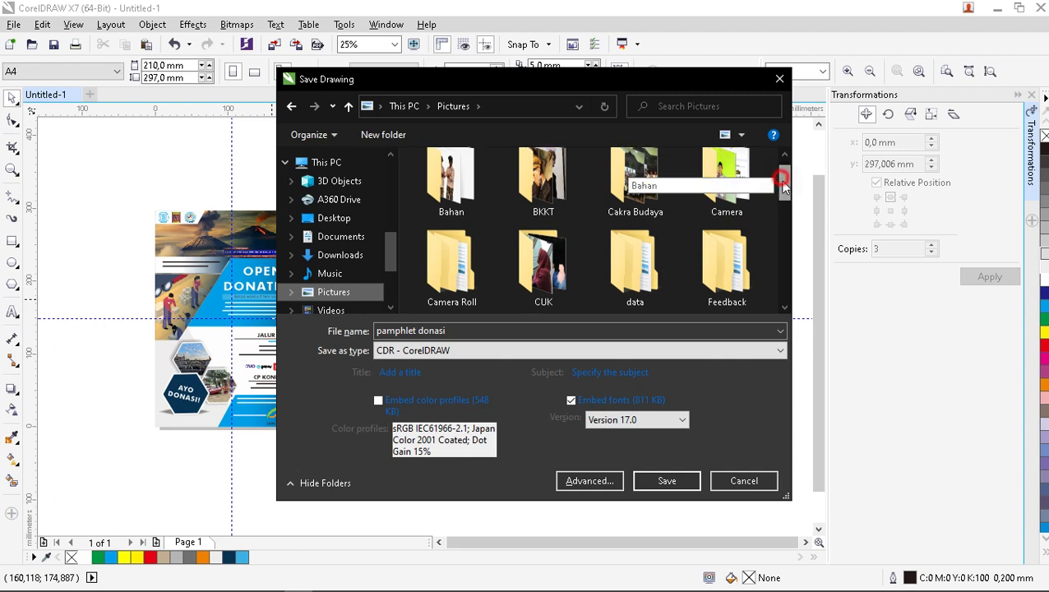
left_click_drag(782, 178, 783, 231)
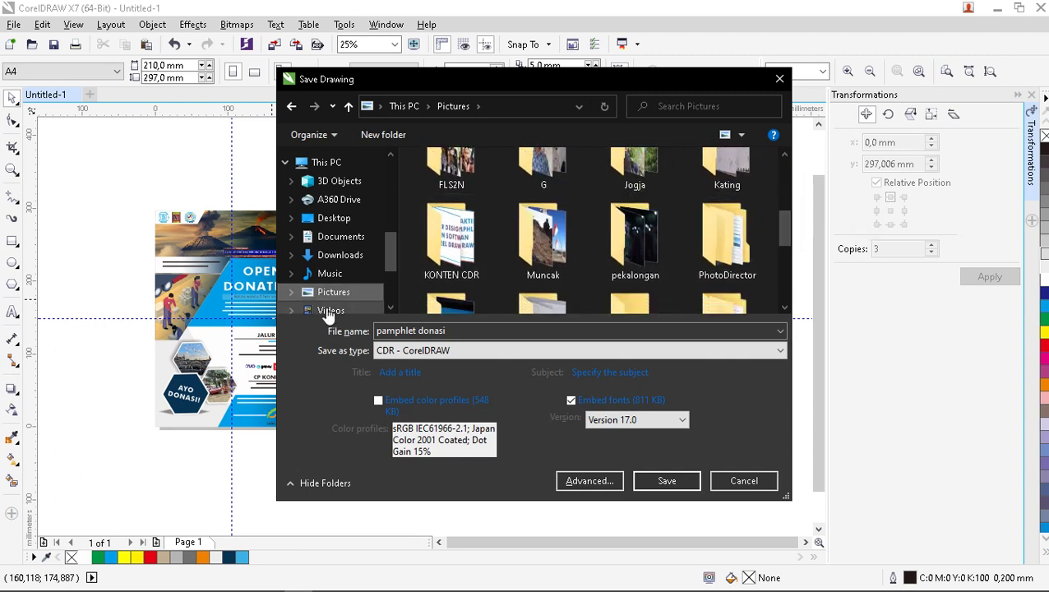
left_click_drag(388, 258, 375, 285)
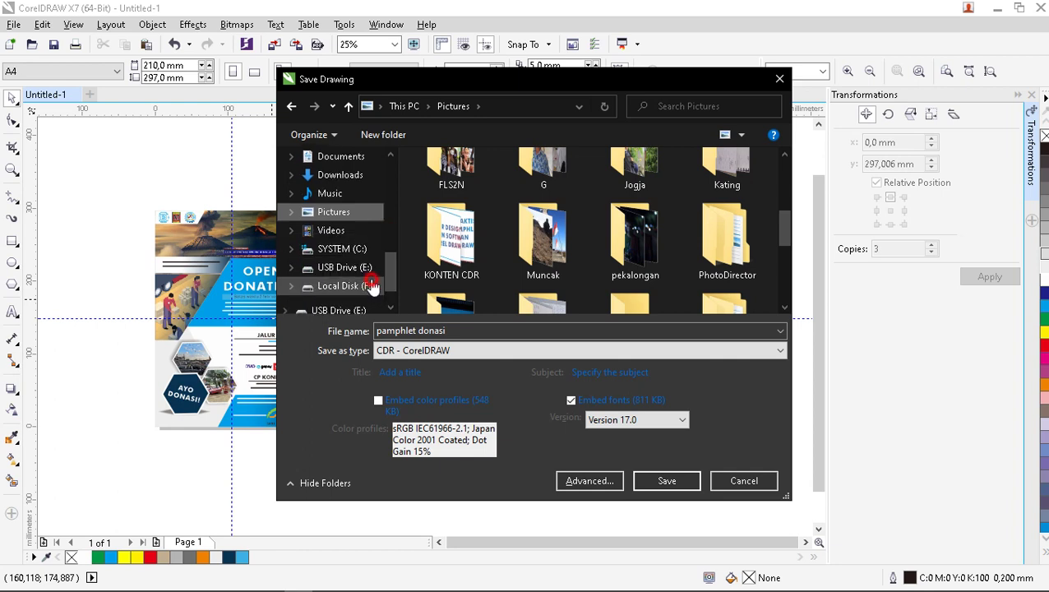
left_click(372, 285)
double_click(528, 226)
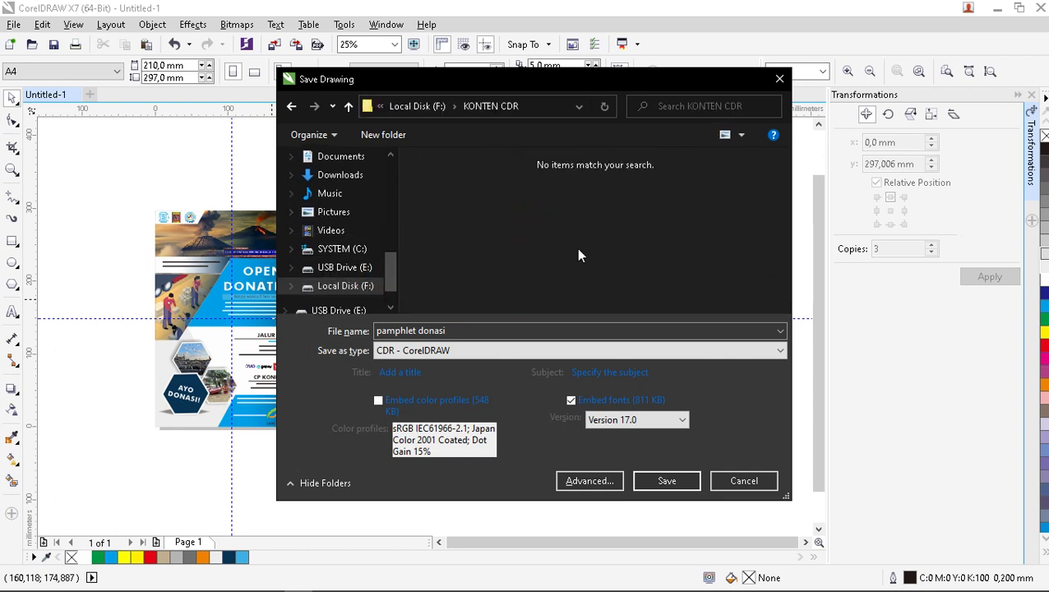
left_click(666, 481)
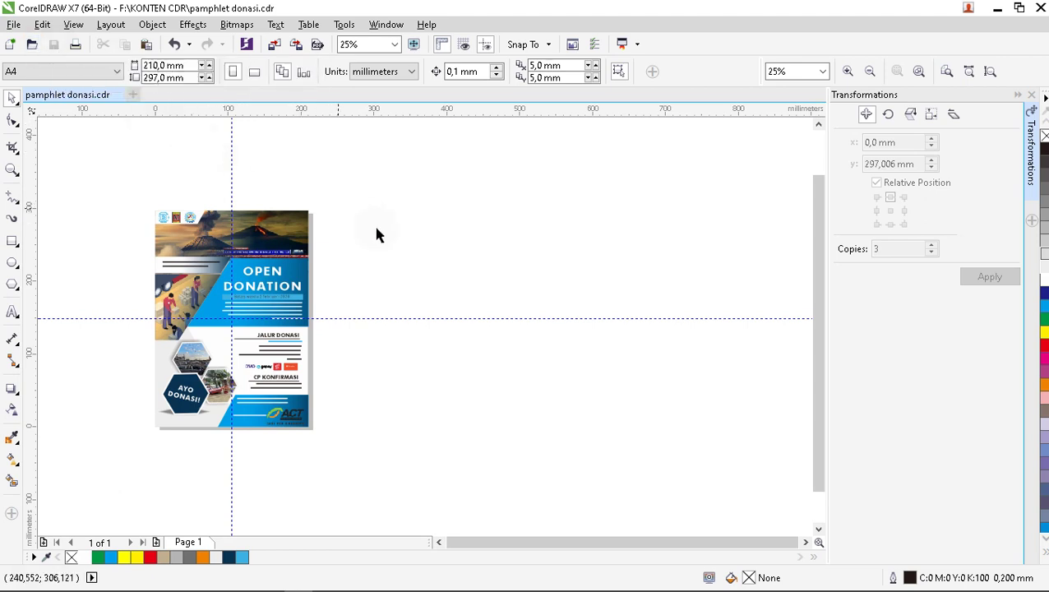
Export the poster as a PNG named pamphlet donasi into Pictures > KONTEN CDR.
scroll(378, 235, "down", 1)
scroll(298, 213, "up", 1)
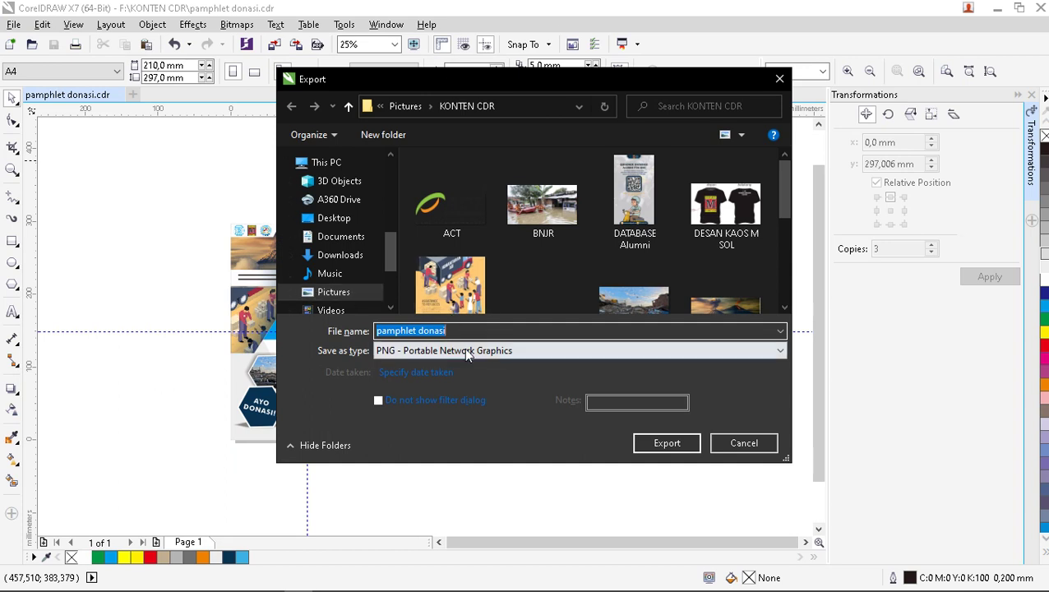
left_click(444, 351)
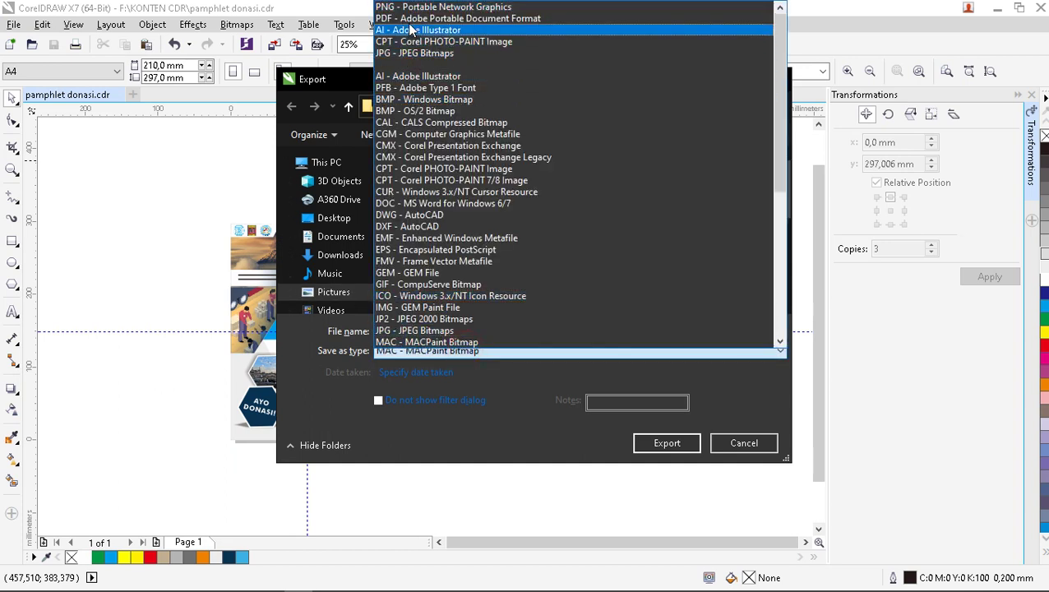
left_click(411, 8)
left_click(440, 331)
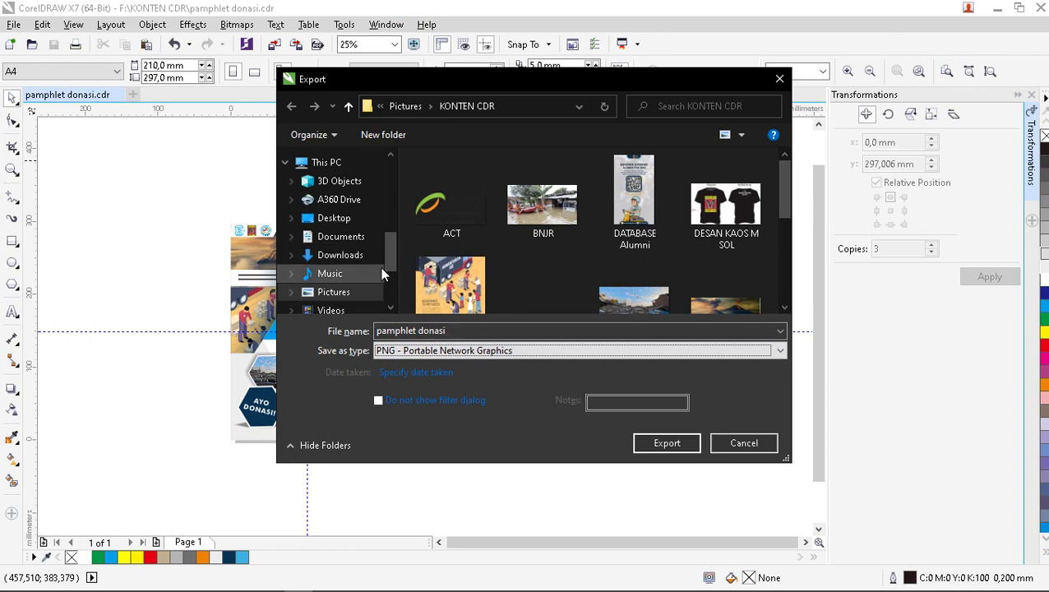
left_click_drag(788, 196, 791, 285)
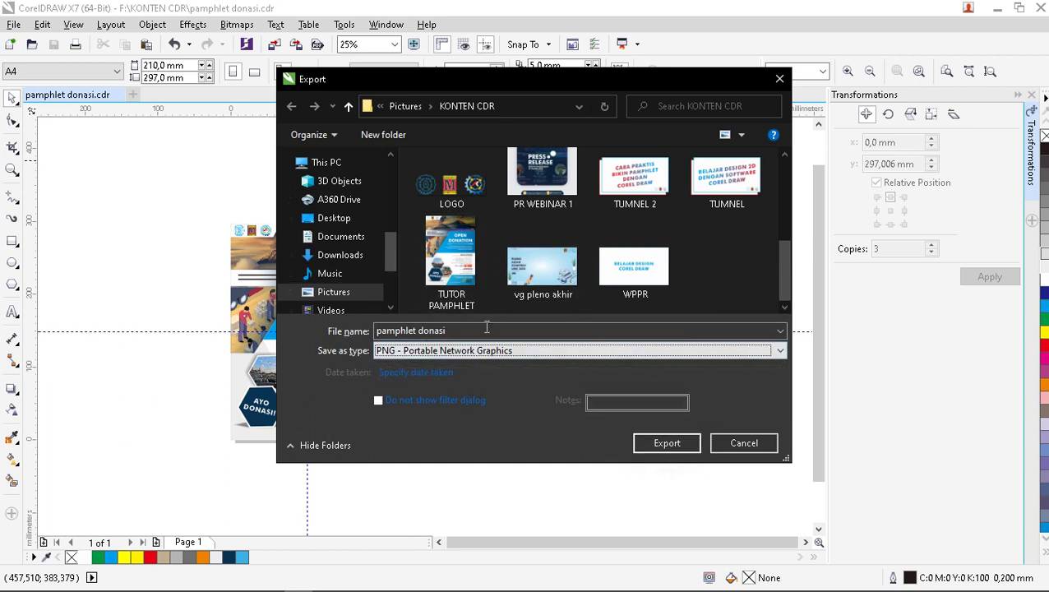
left_click(661, 444)
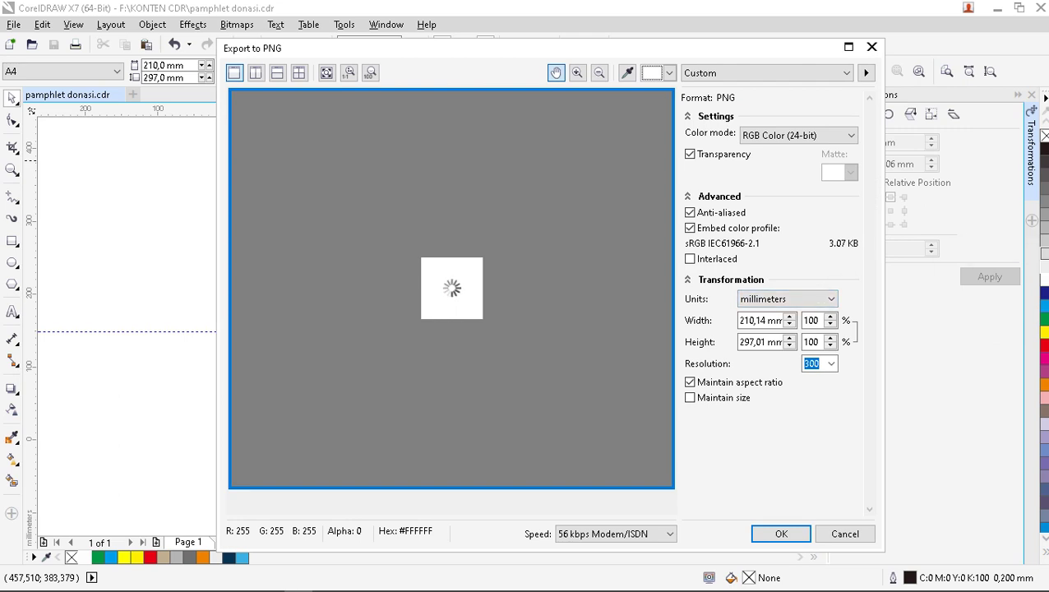
Keep RGB Color (24-bit) at 300 resolution and confirm the PNG export.
left_click(843, 135)
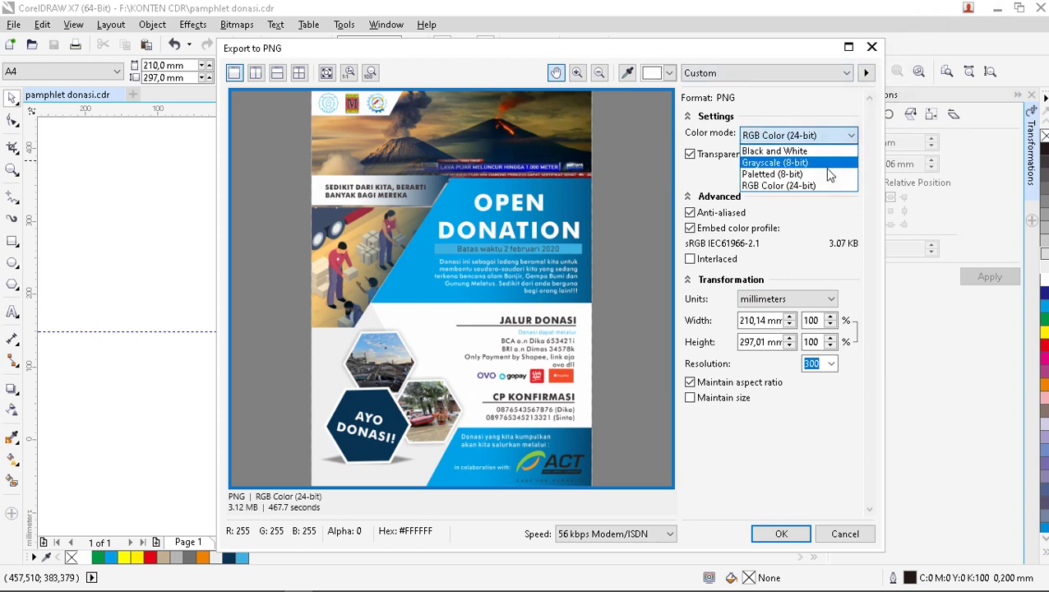
left_click(822, 186)
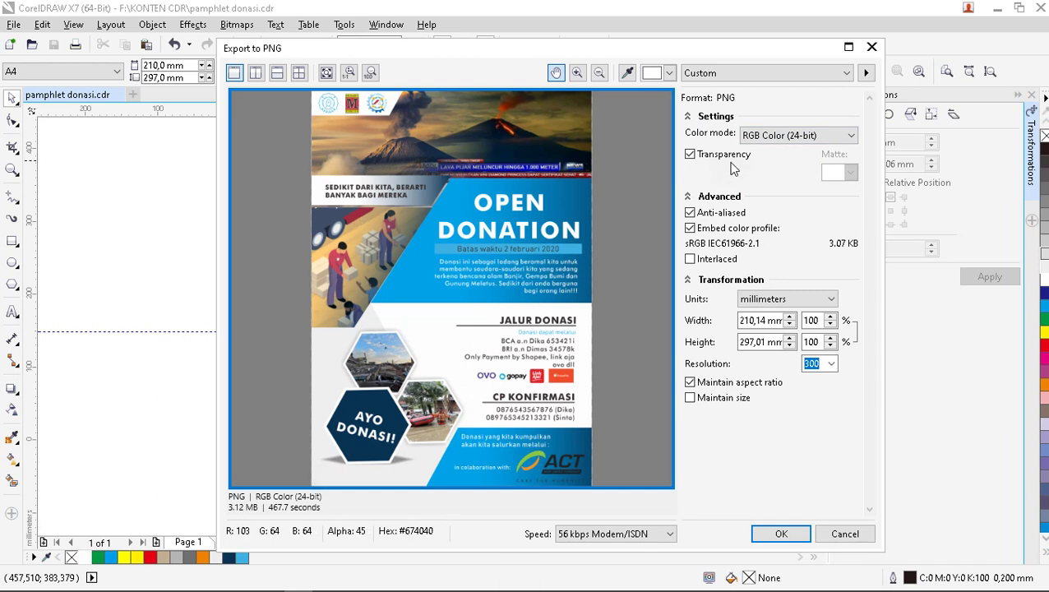
left_click(781, 535)
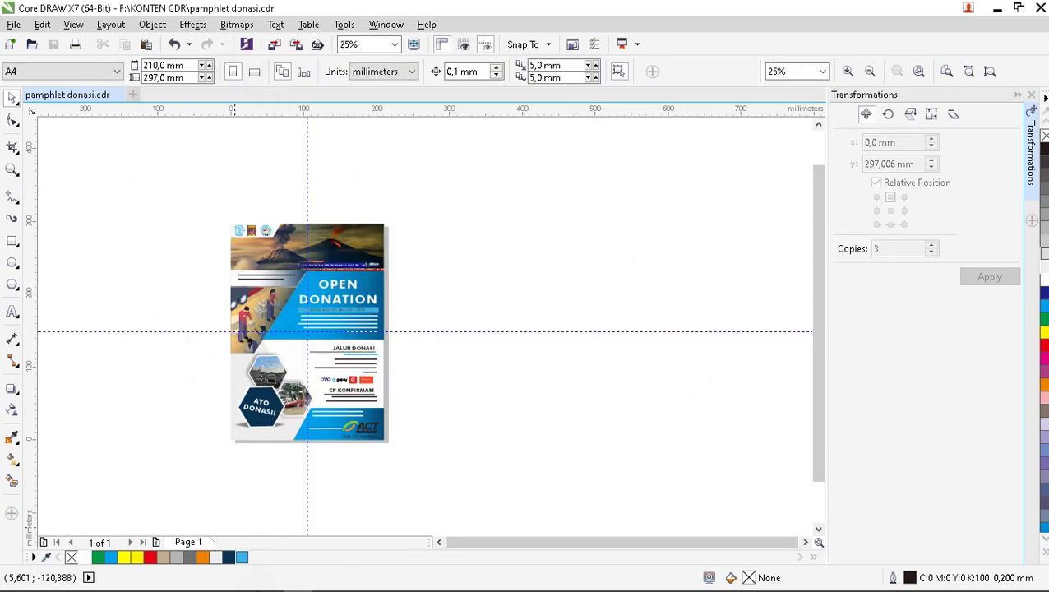
left_click(155, 580)
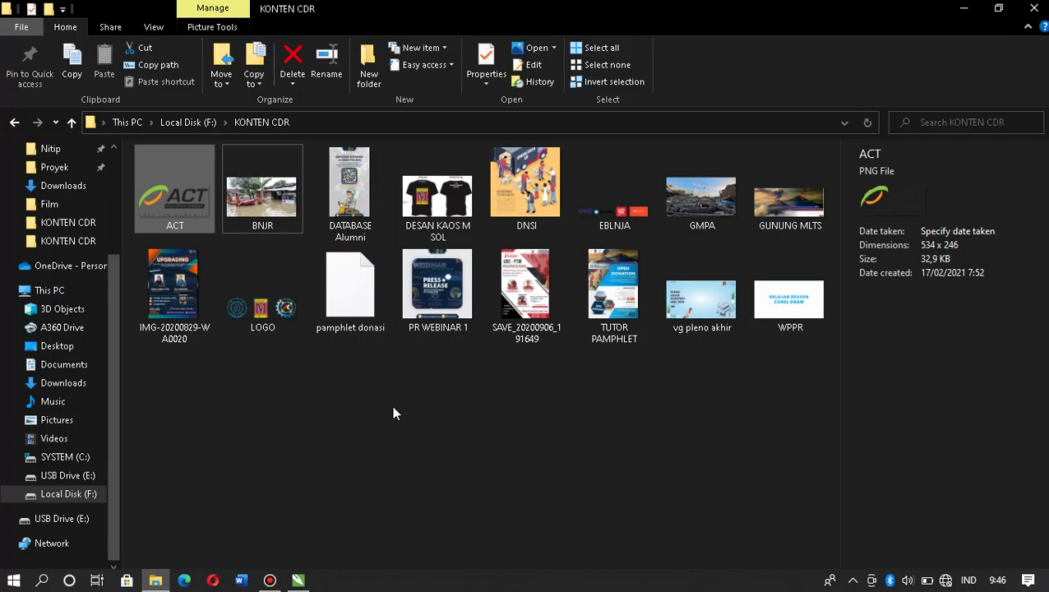
Browse to Pictures > KONTEN CDR and select the 2482 × 3508 pamphlet donasi PNG.
left_click(393, 413)
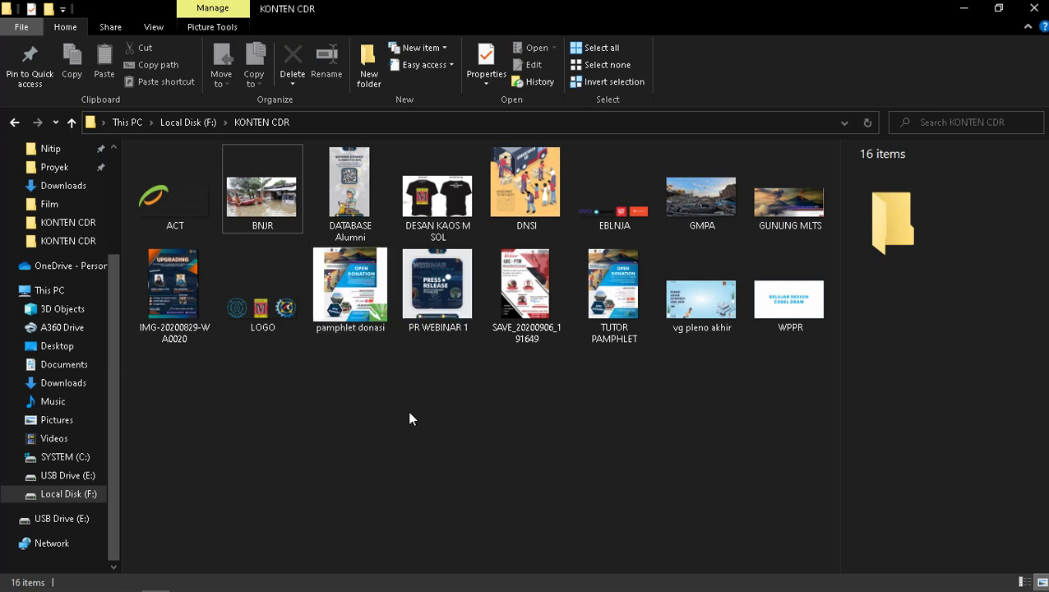
mouse_move(303, 583)
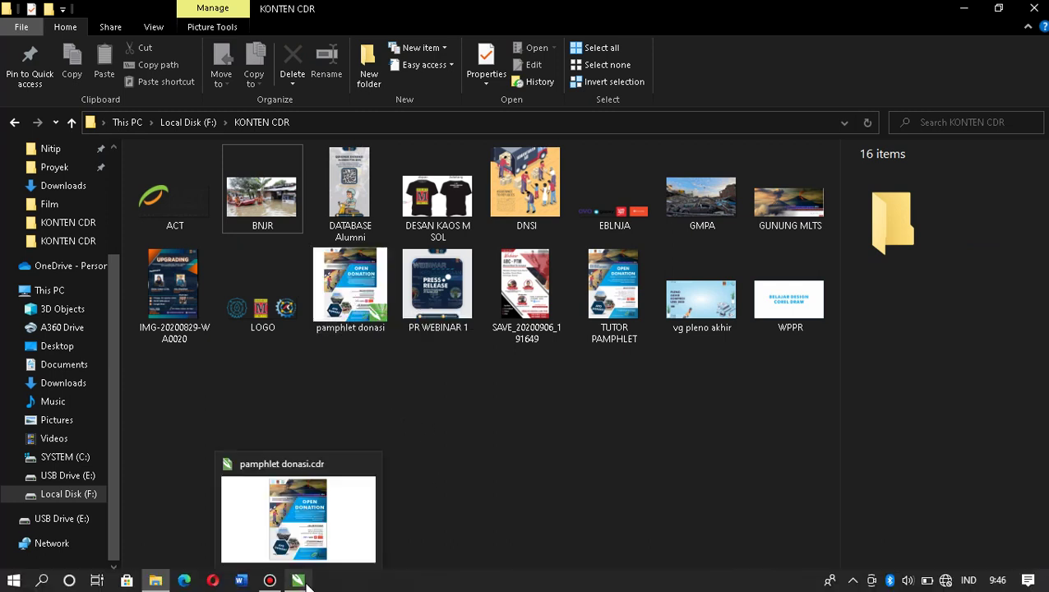
left_click(91, 420)
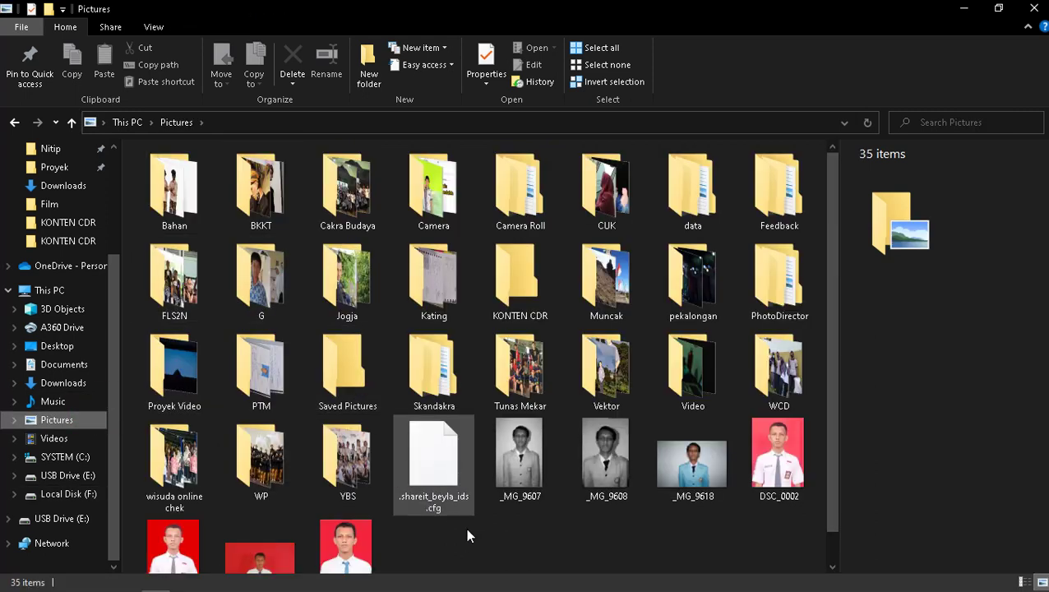
left_click(524, 313)
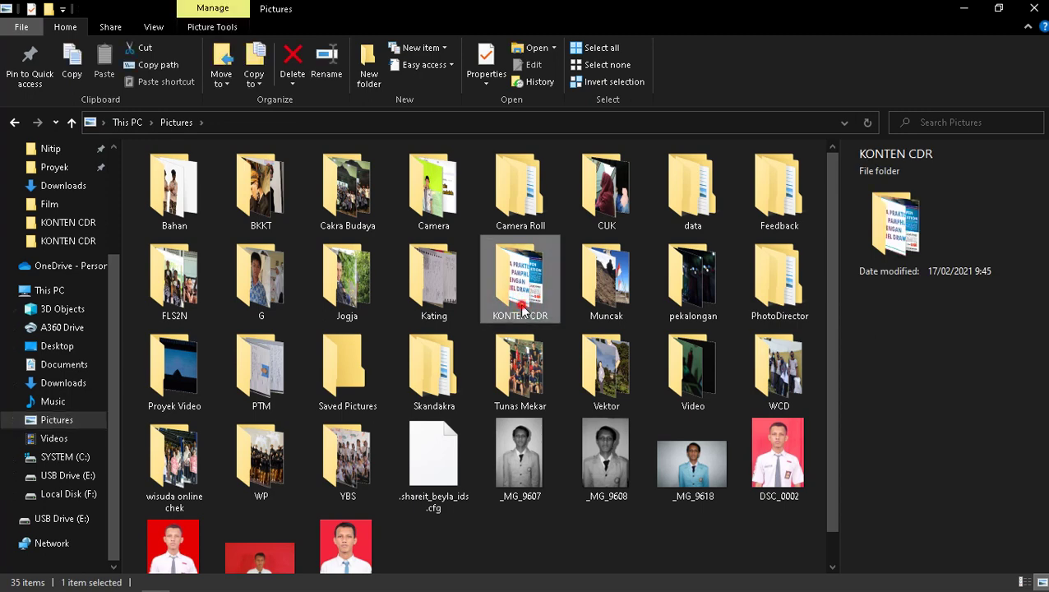
double_click(523, 309)
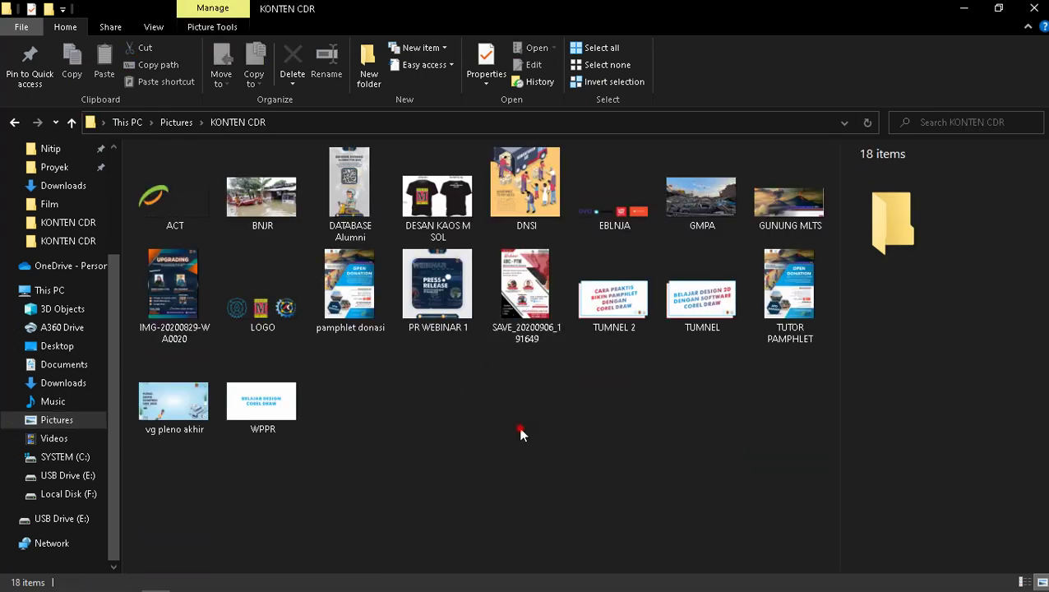
left_click(361, 316)
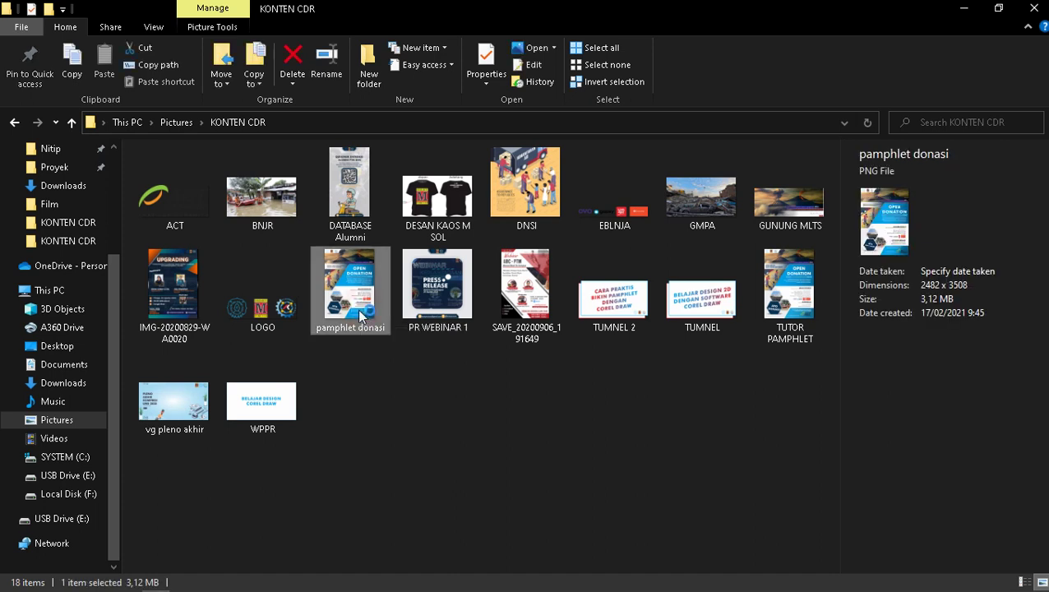
double_click(359, 312)
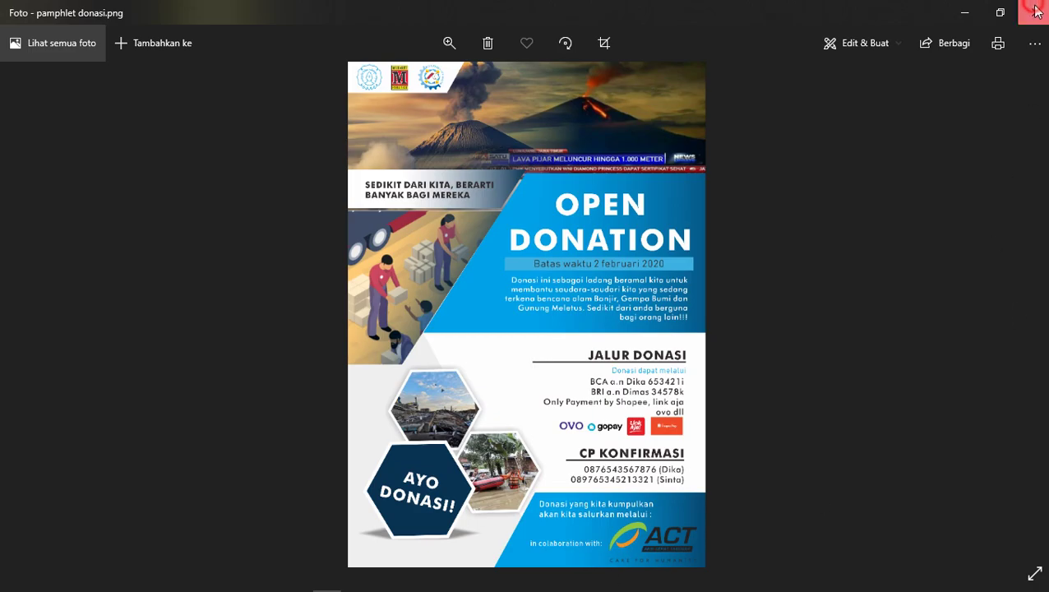
left_click(1036, 10)
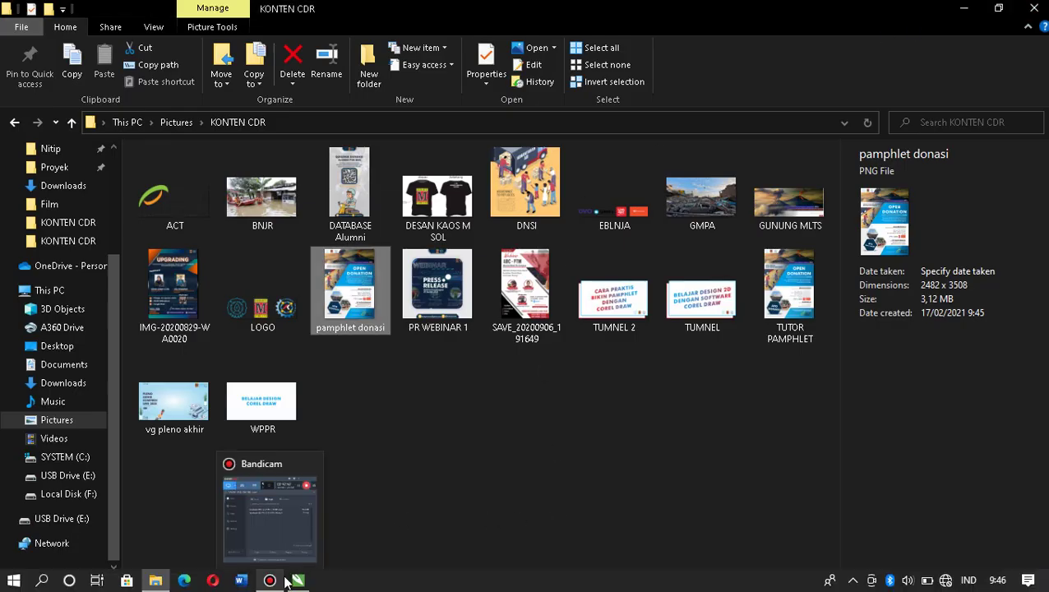
Add 'TERIMA KASIH' text beside the poster, enlarge it and align it with the poster's middle.
left_click(294, 581)
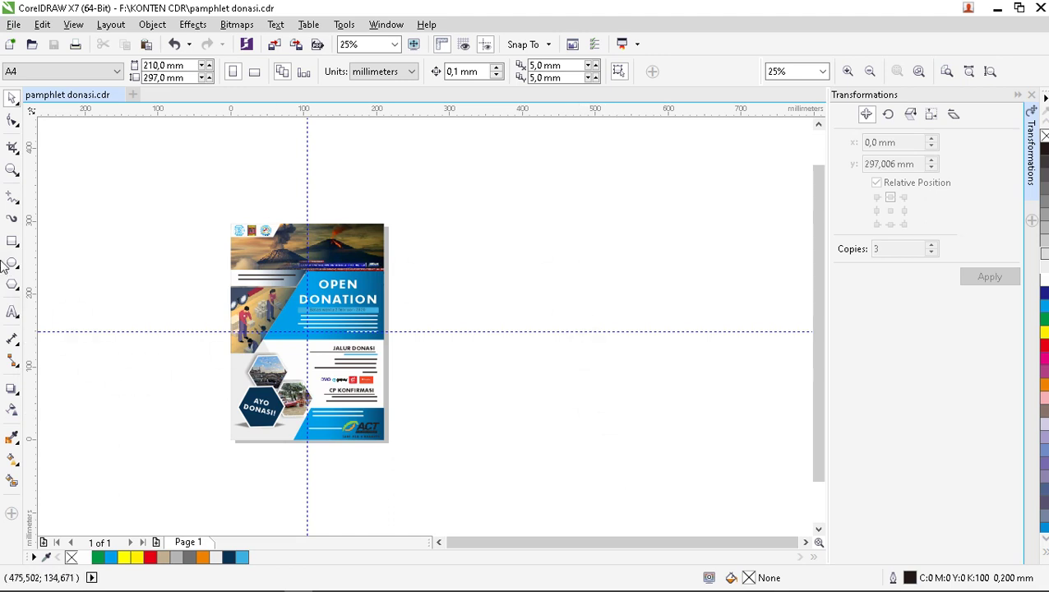
left_click(12, 312)
left_click(515, 284)
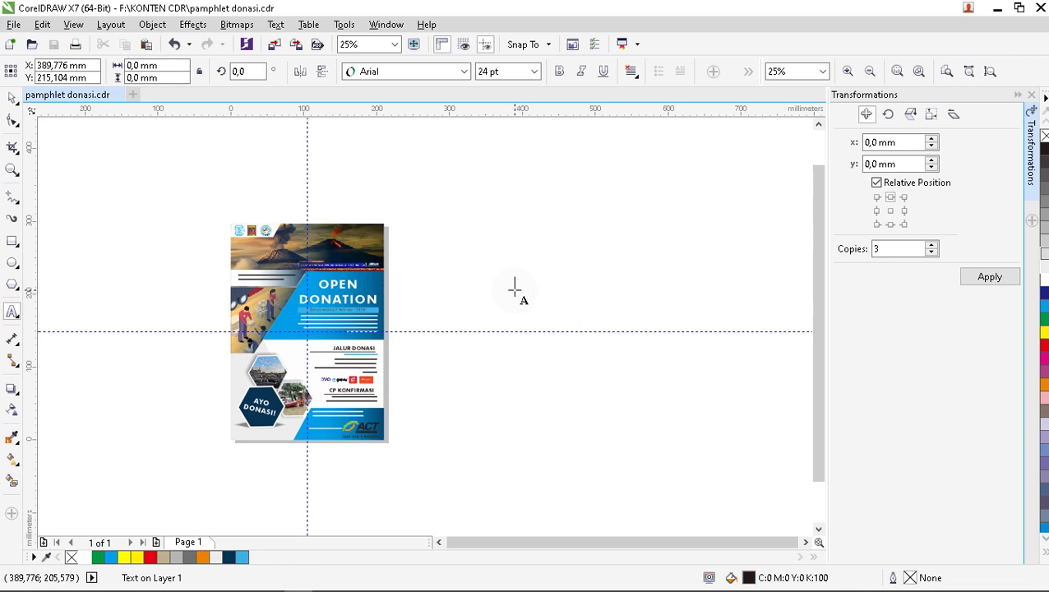
left_click(515, 288)
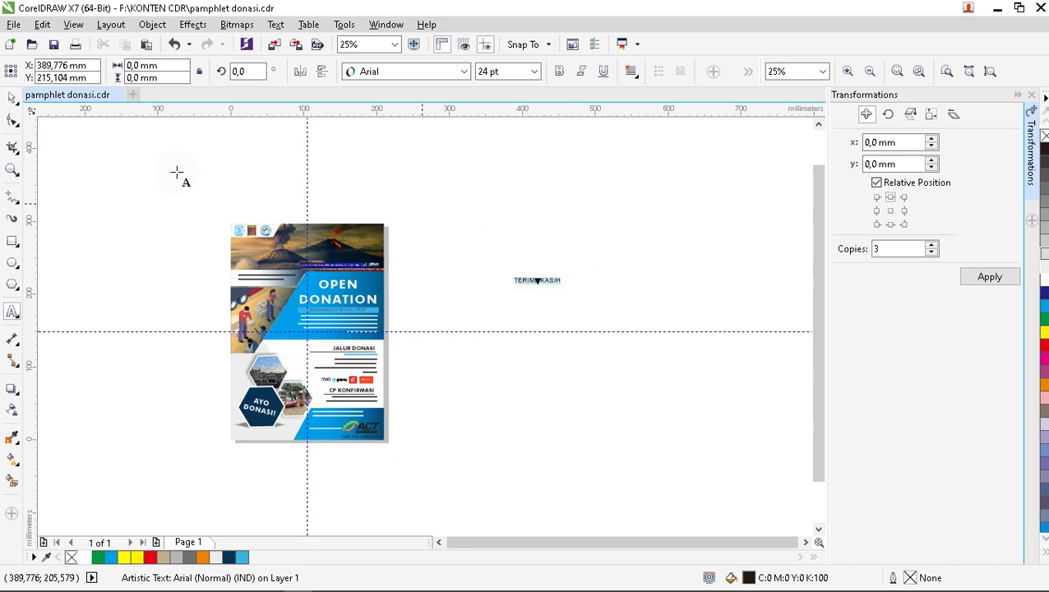
left_click(13, 97)
left_click_drag(565, 288, 775, 467)
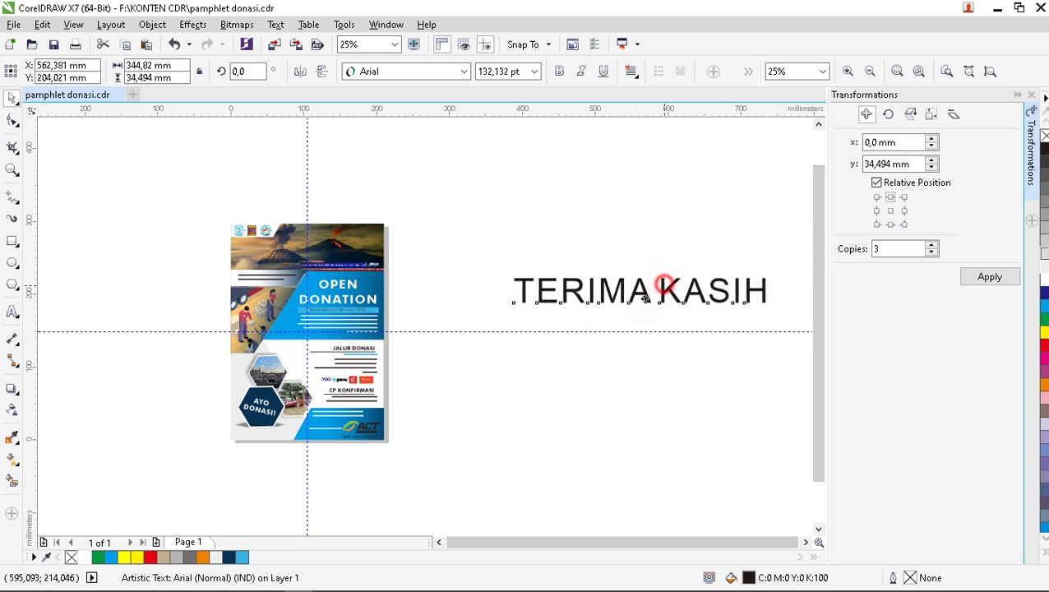
left_click_drag(672, 293, 622, 322)
Style the 'TERIMA KASIH' text in Futura Md BT, bold and italic.
left_click(462, 72)
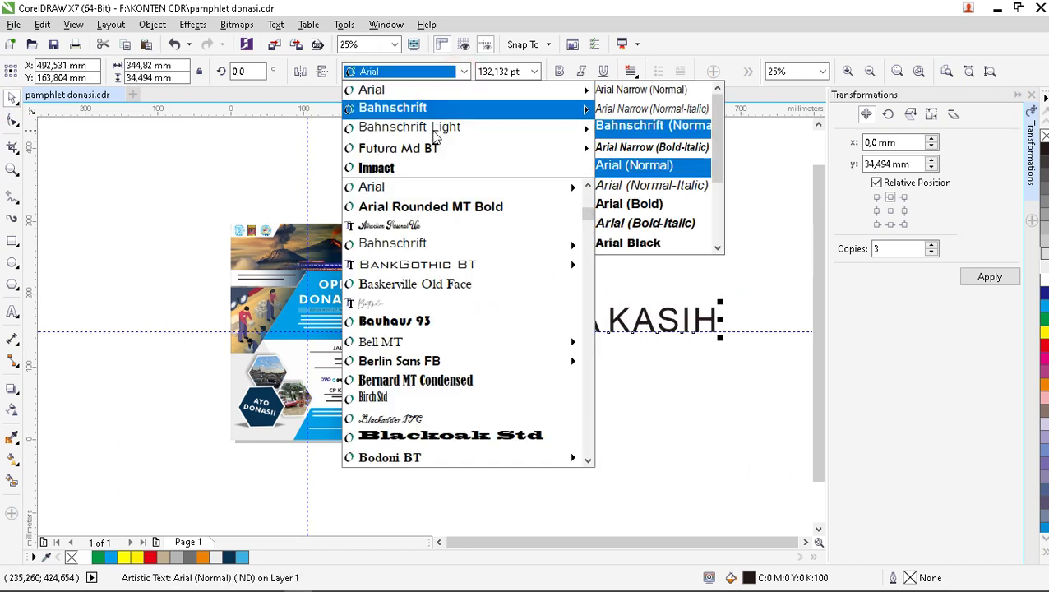
left_click(435, 152)
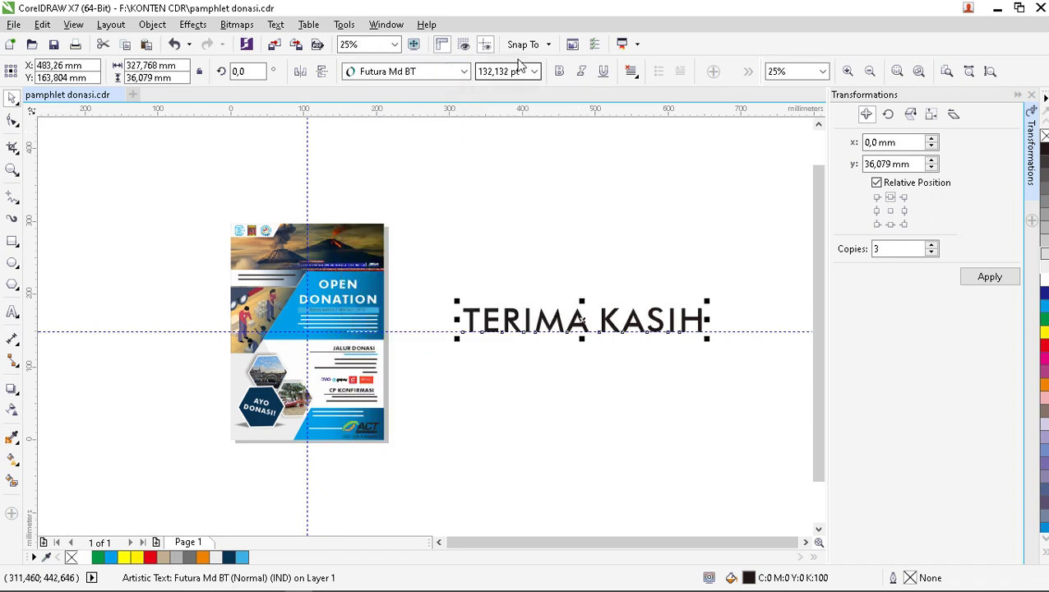
left_click(560, 72)
left_click(579, 73)
left_click(651, 377)
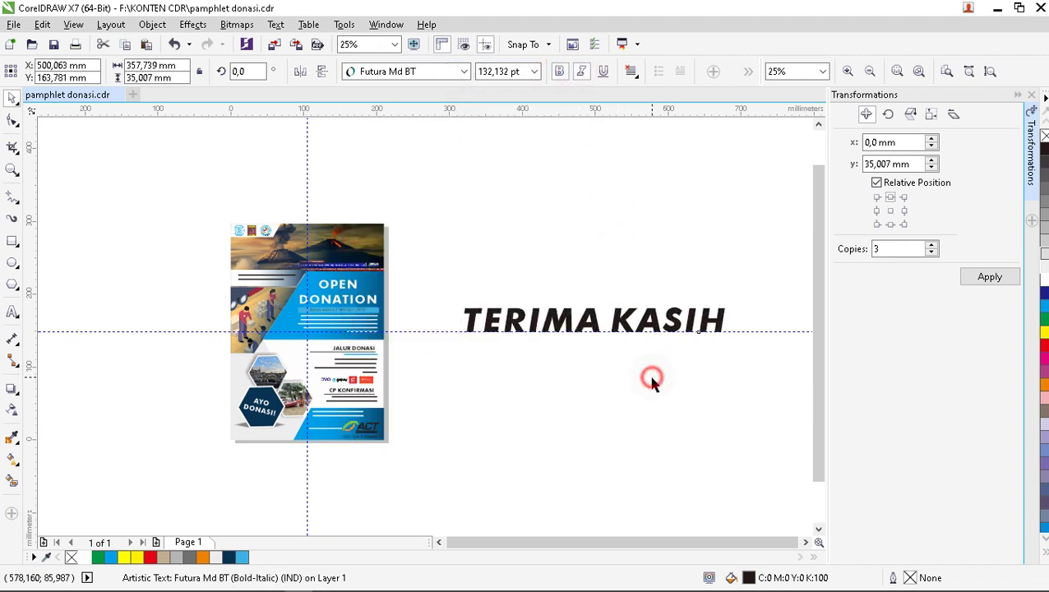